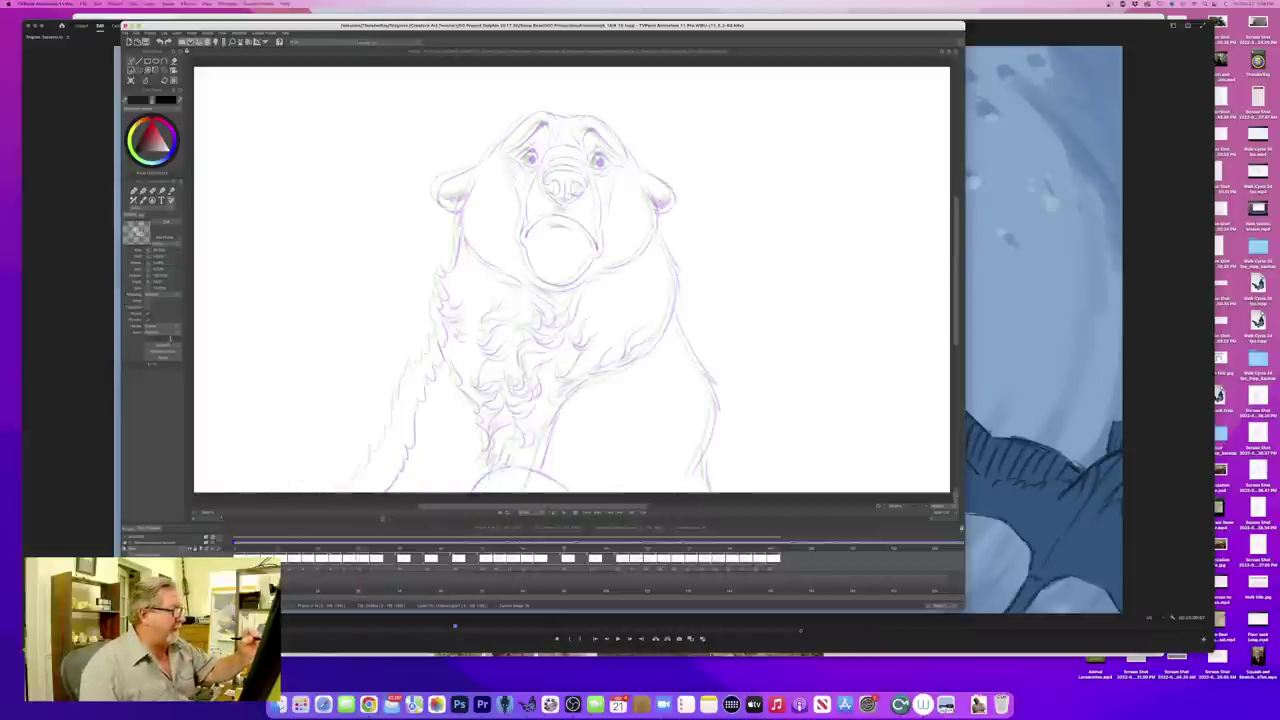
- Ink the bear's outer contour over the rough, from below the ear around the mane and down the outer foreleg
drag(657, 229, 671, 260)
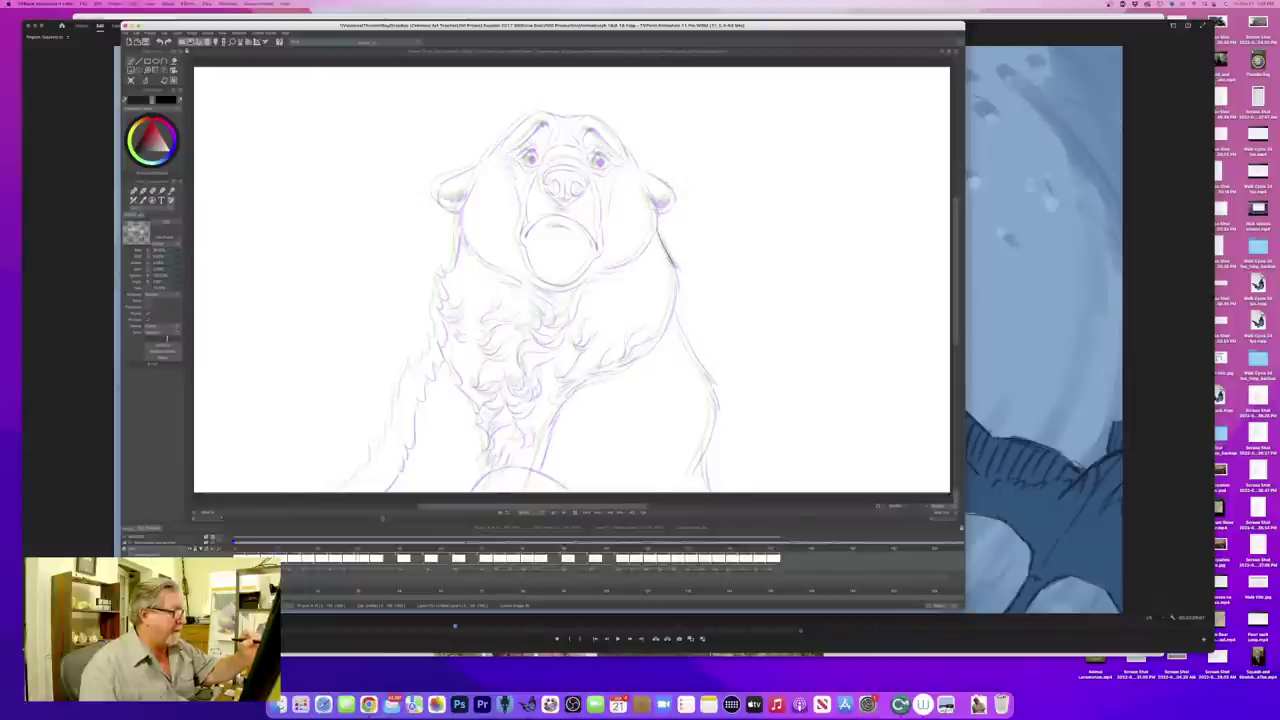
drag(672, 268, 662, 332)
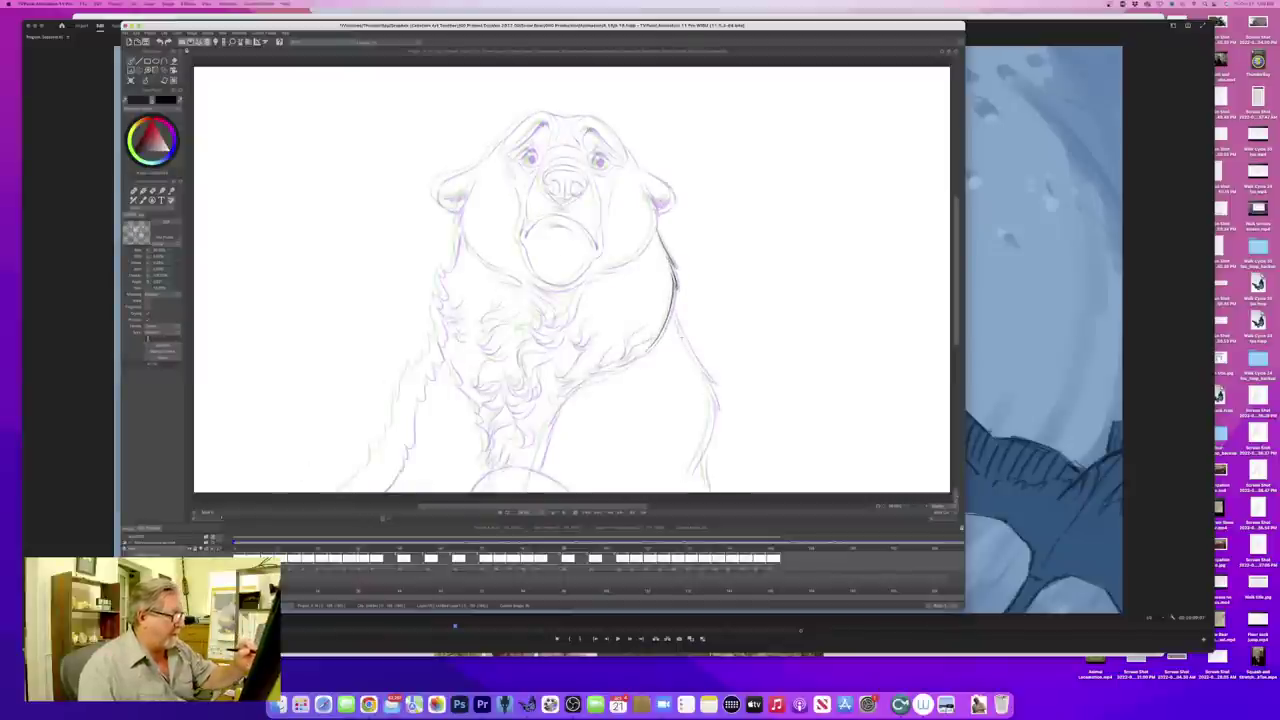
mouse_move(674, 314)
mouse_down()
mouse_move(714, 384)
mouse_move(718, 411)
mouse_move(694, 466)
mouse_move(711, 491)
mouse_up()
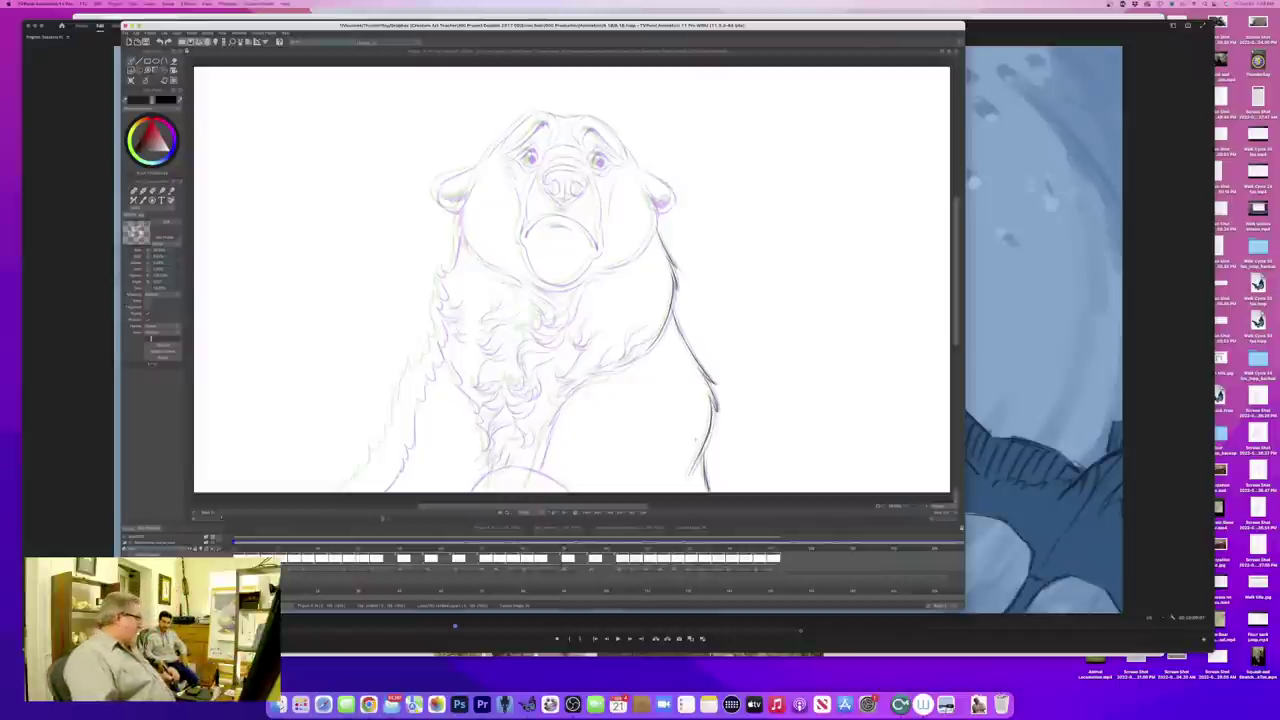
key(Left)
key(Right)
key(Left)
key(Right)
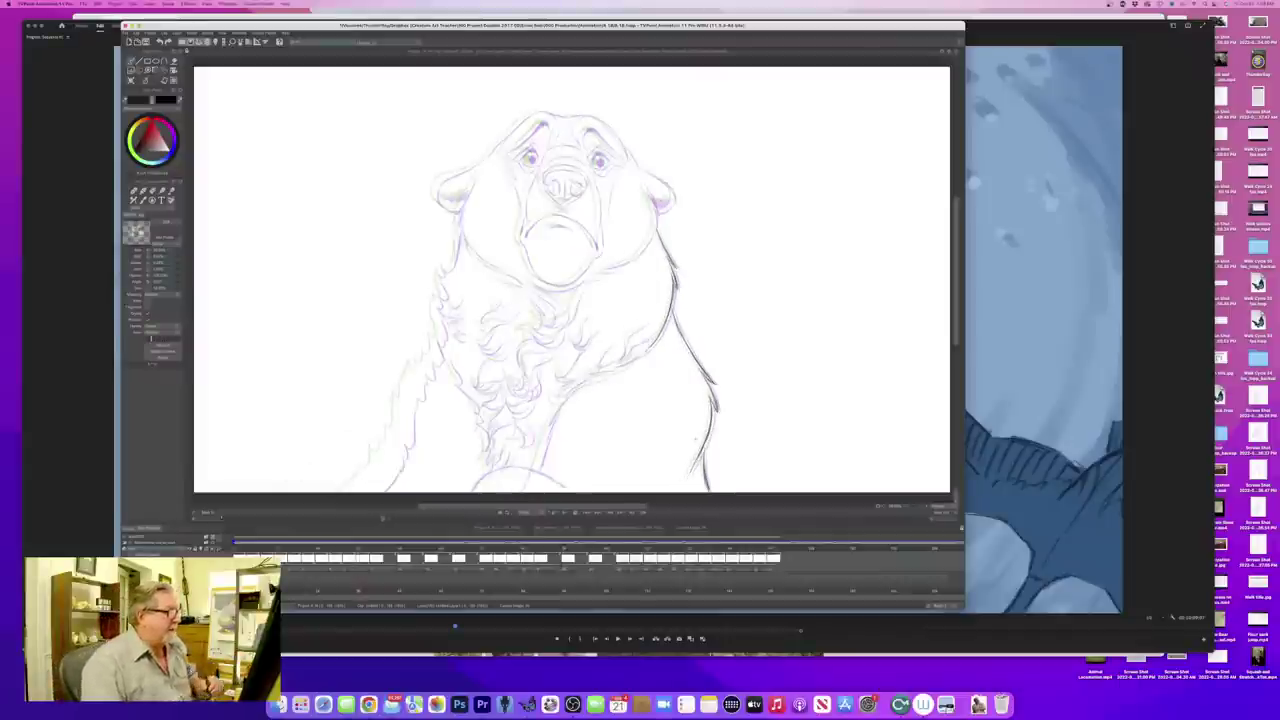
- Ink the lower edge of the mane with short fur strokes in to the foreleg, flipping to the adjacent frame for comparison
key(Left)
key(Right)
key(Left)
key(Right)
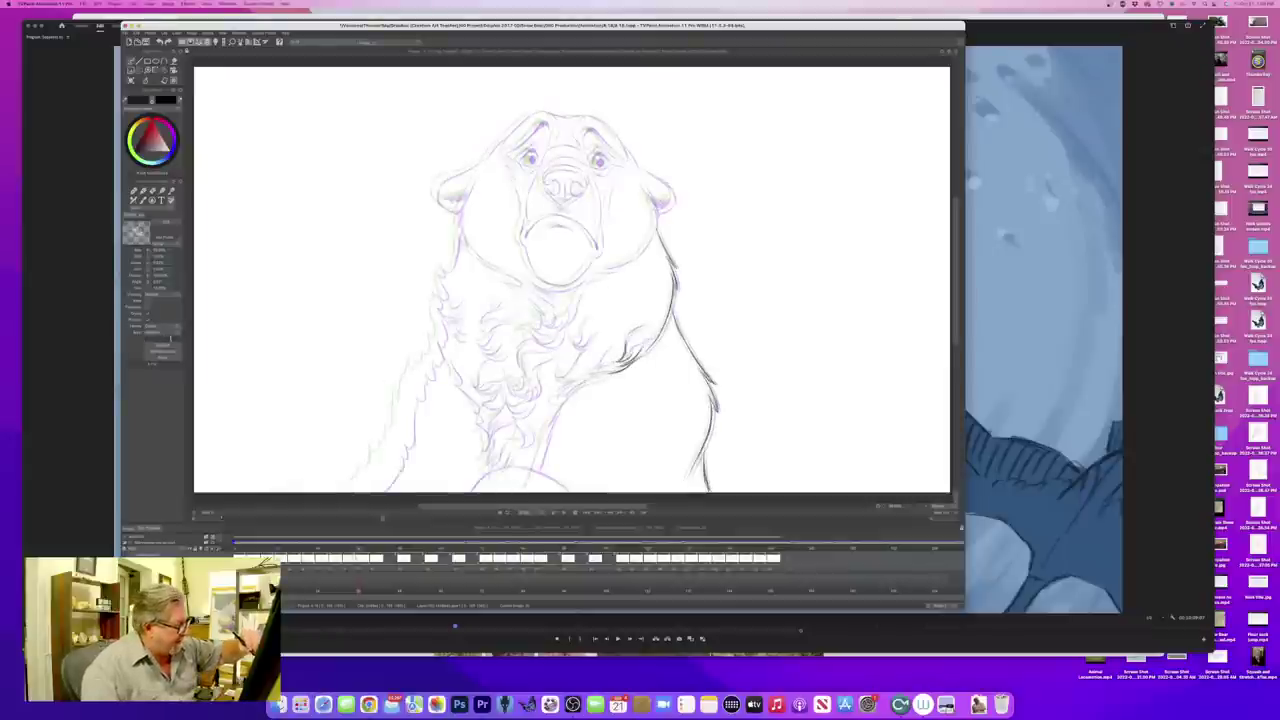
drag(602, 378, 579, 388)
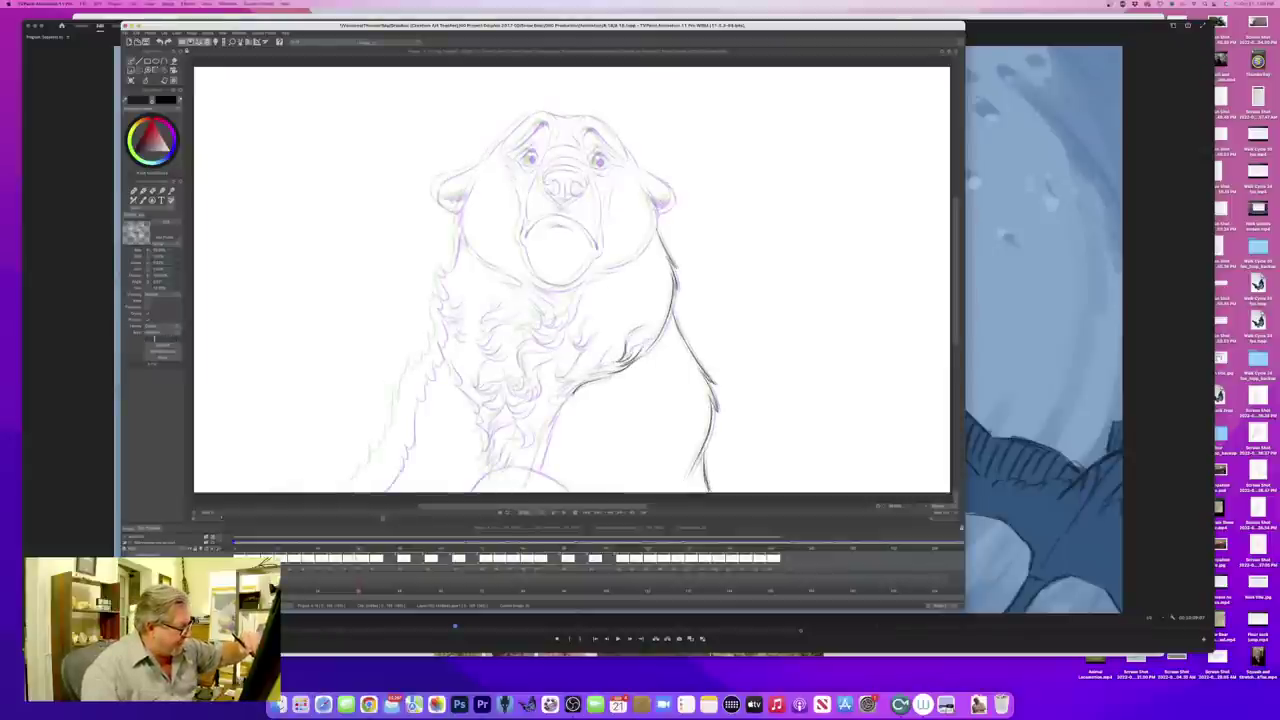
key(Left)
key(Right)
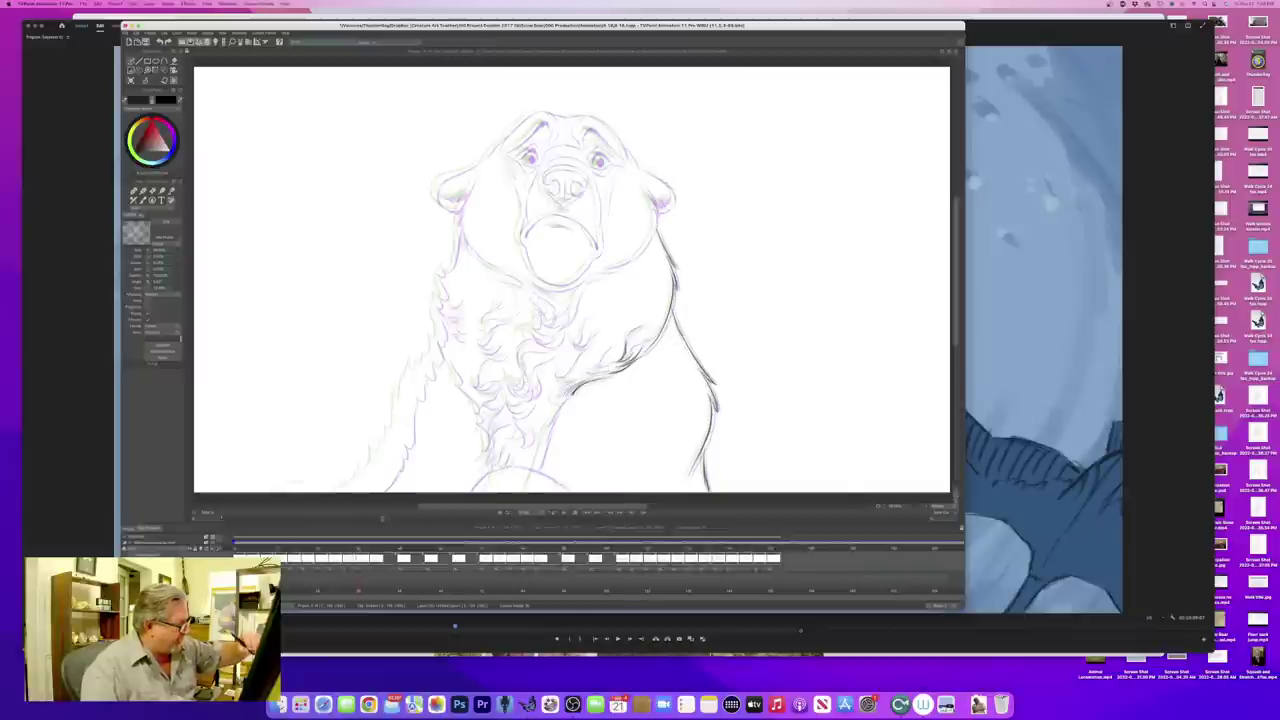
drag(581, 383, 561, 395)
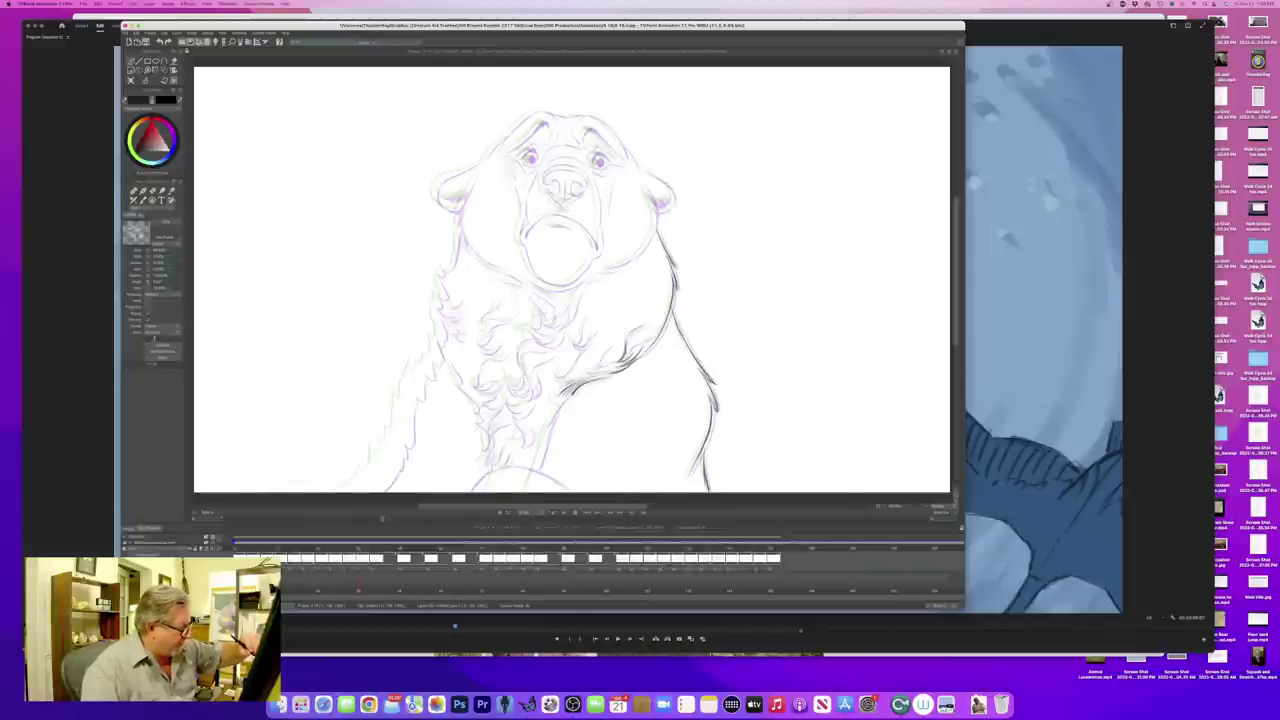
key(Left)
key(Right)
- Ink the curved fur tufts on the chest above the foreleg, matching them to the neighbouring frame
mouse_move(586, 349)
mouse_down()
mouse_move(560, 377)
mouse_move(571, 377)
mouse_up()
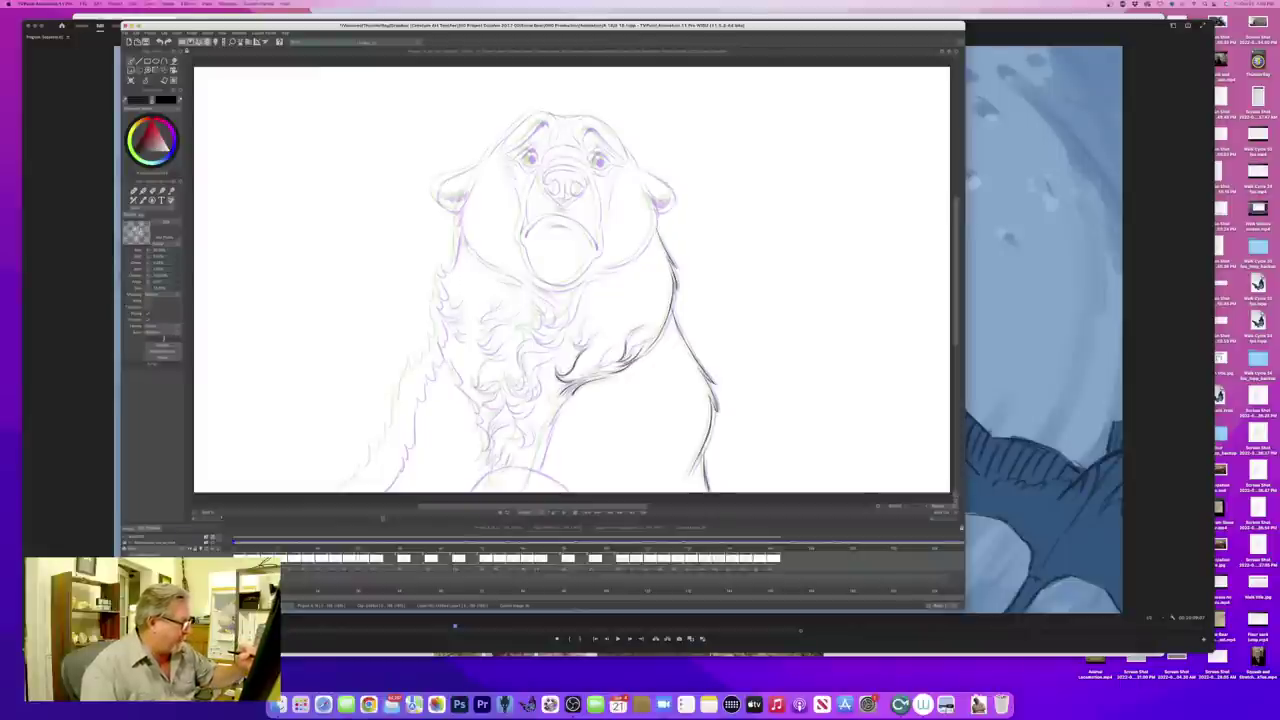
key(Left)
key(Right)
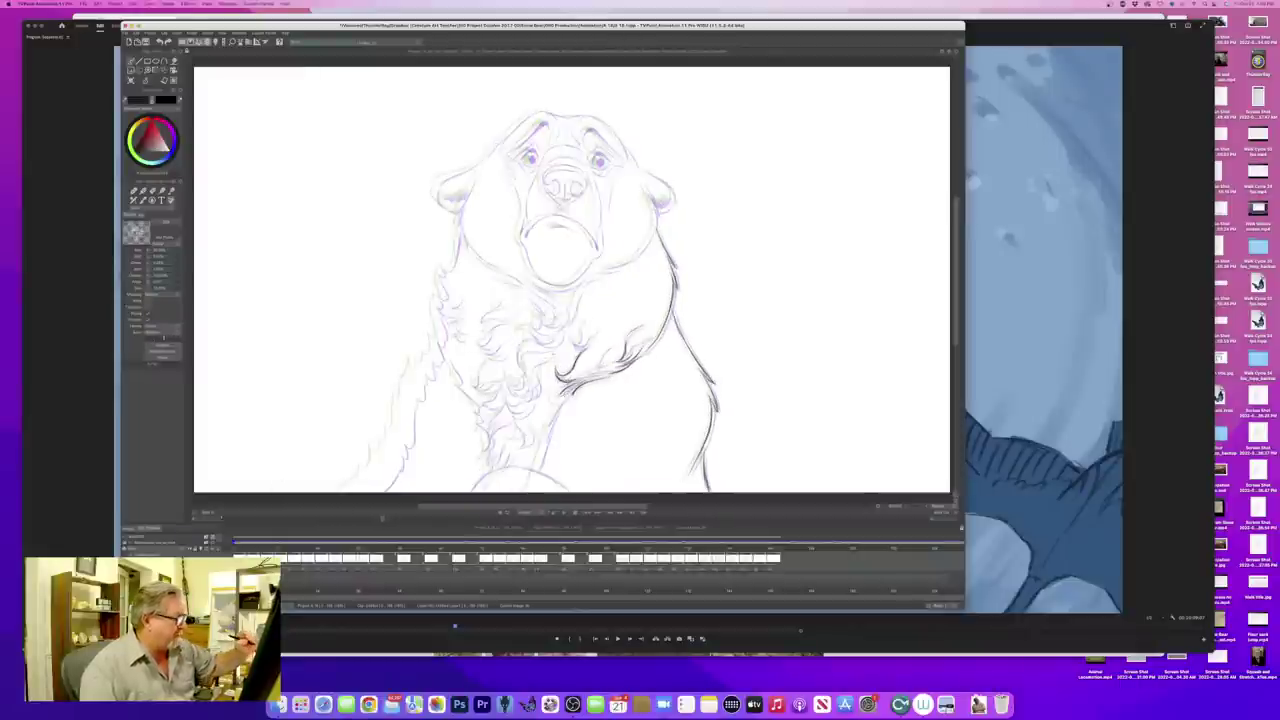
key(Left)
key(Right)
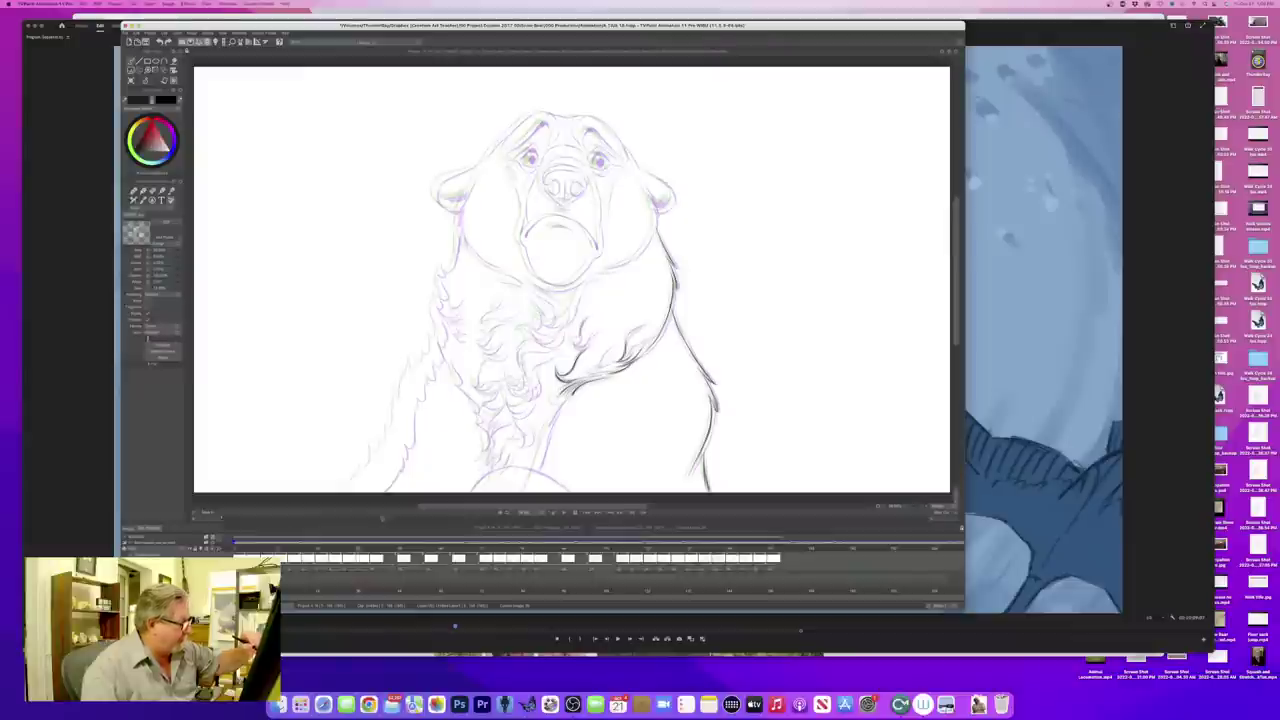
drag(581, 329, 574, 350)
key(Left)
key(Right)
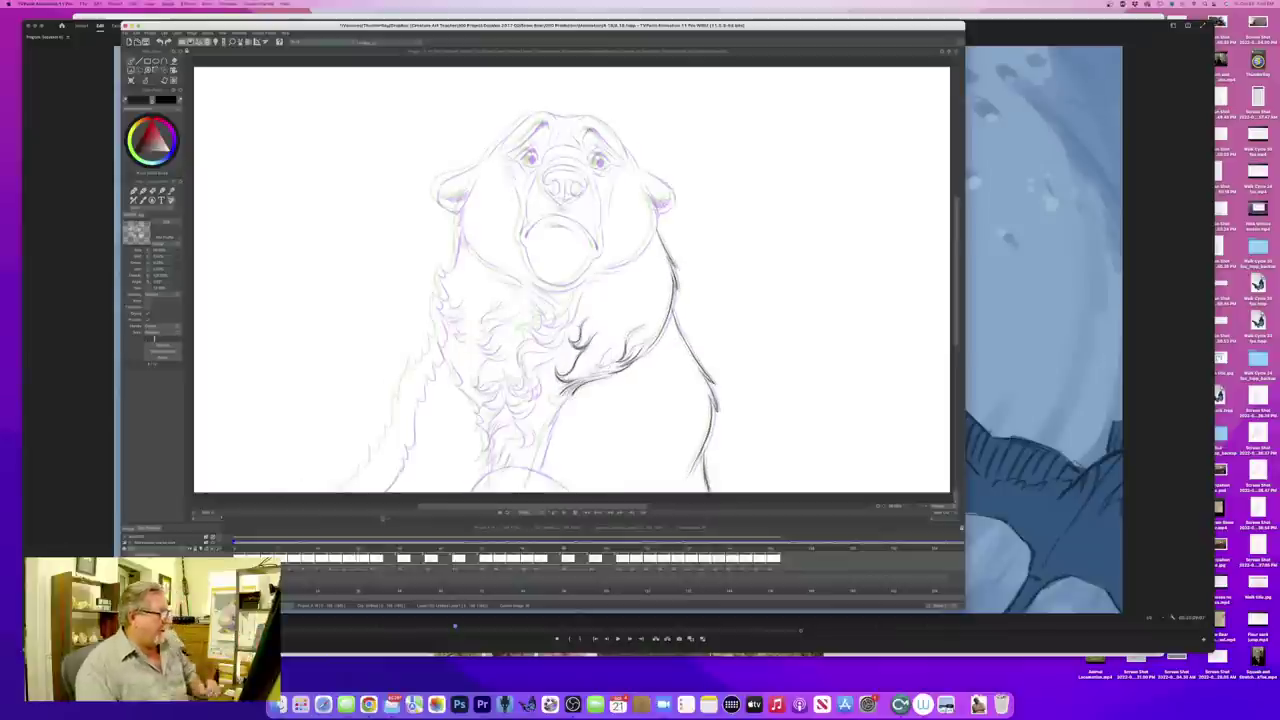
- Ink the inner contour of the foreleg from the mane edge down to the bottom of the frame
key(Left)
key(Right)
key(Left)
key(Right)
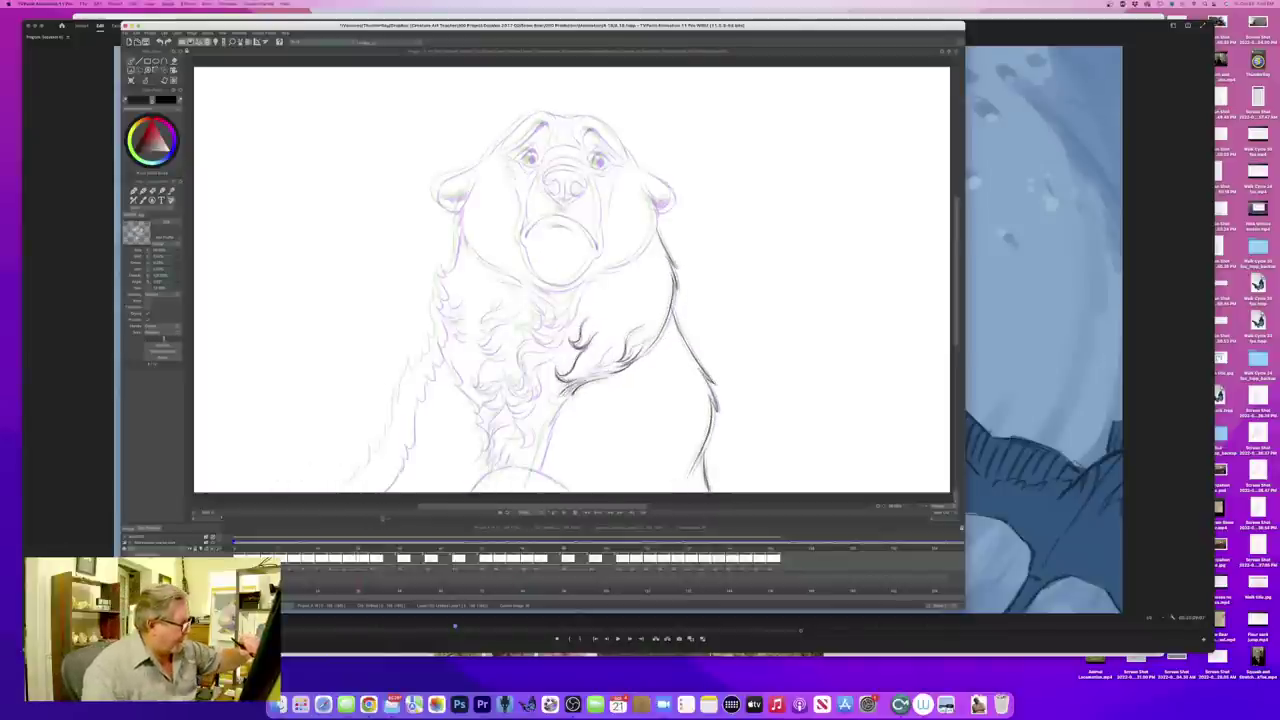
mouse_move(567, 391)
mouse_down()
mouse_move(549, 401)
mouse_move(529, 490)
mouse_up()
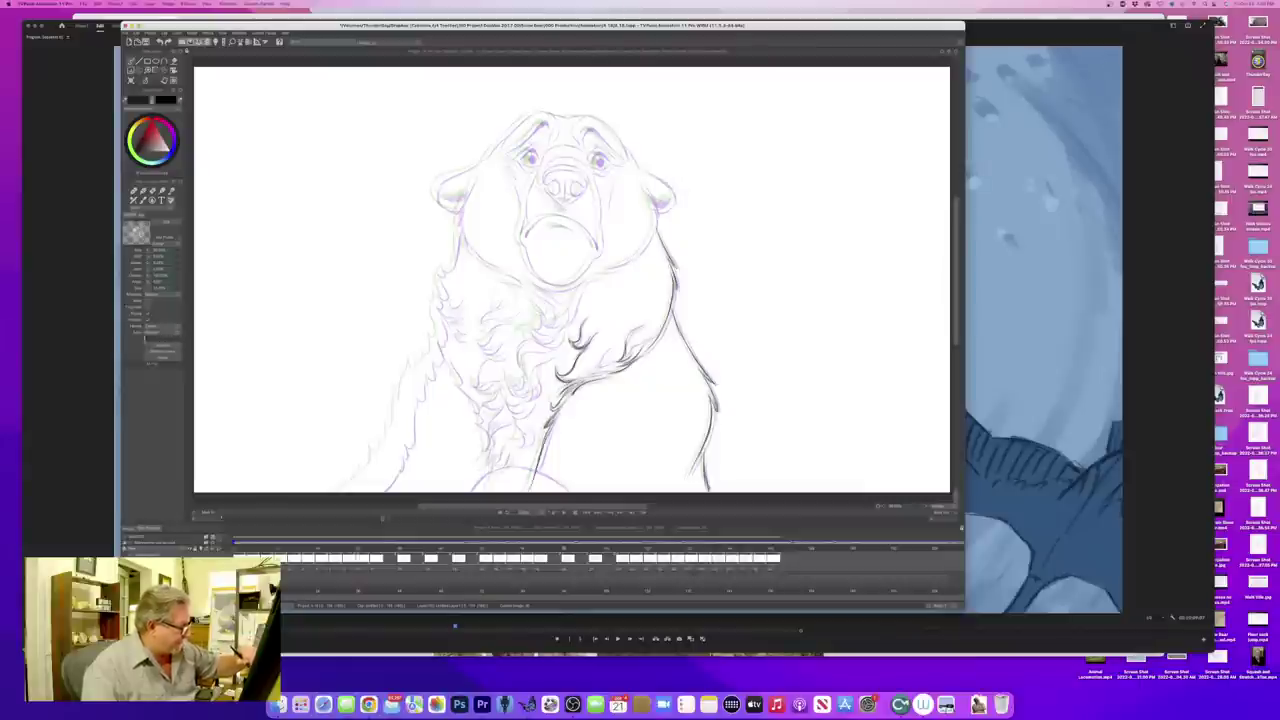
- Flip between the adjacent frames to compare the inked foreleg and chest fur with the neighbouring drawing
key(Left)
key(Right)
key(Left)
key(Right)
key(Left)
key(Right)
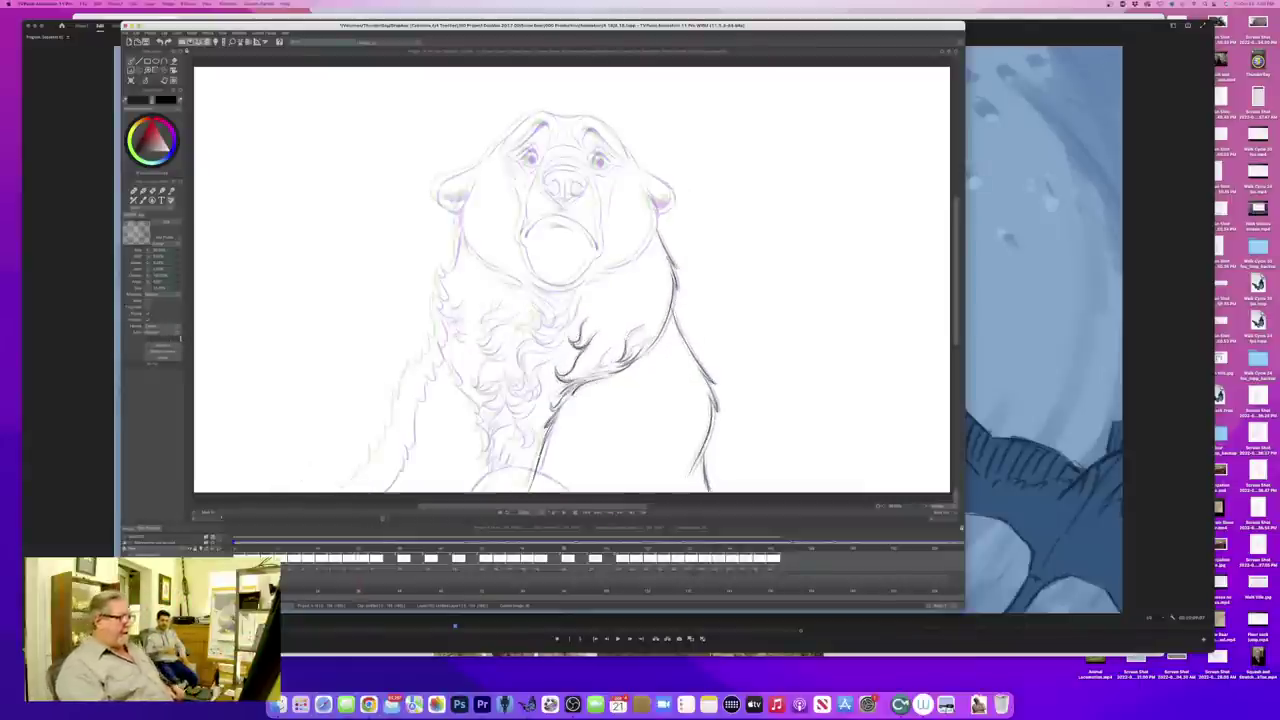
key(Left)
key(Right)
key(Left)
key(Right)
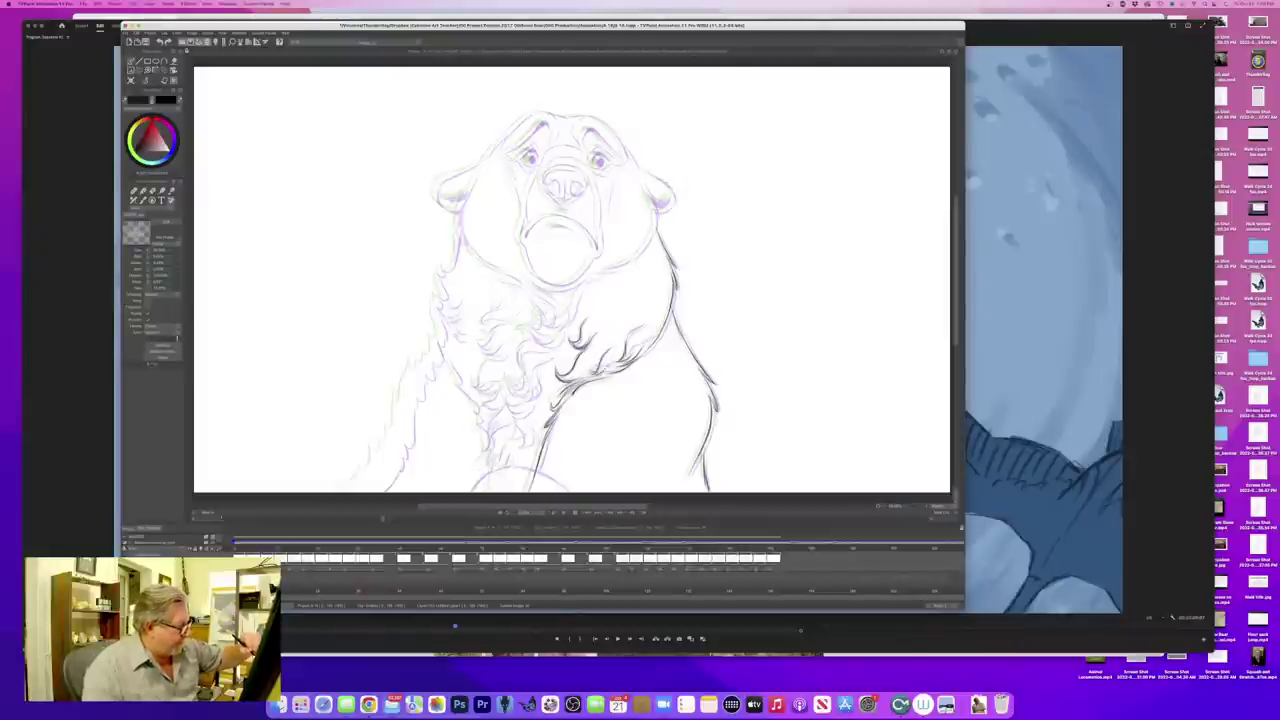
- Add a small fur tuft along the lower mane edge, flipping to the neighbouring frame for reference
key(Right)
key(Left)
key(Right)
key(Left)
key(Right)
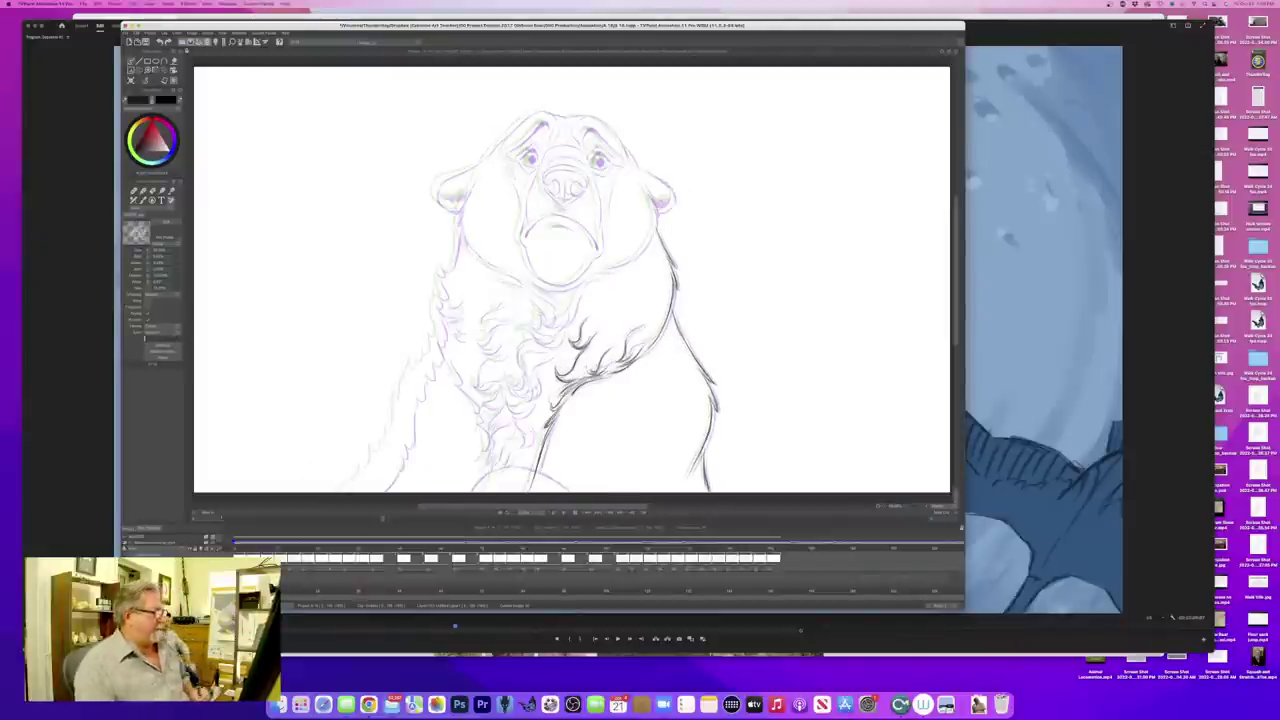
key(Left)
key(Right)
key(Left)
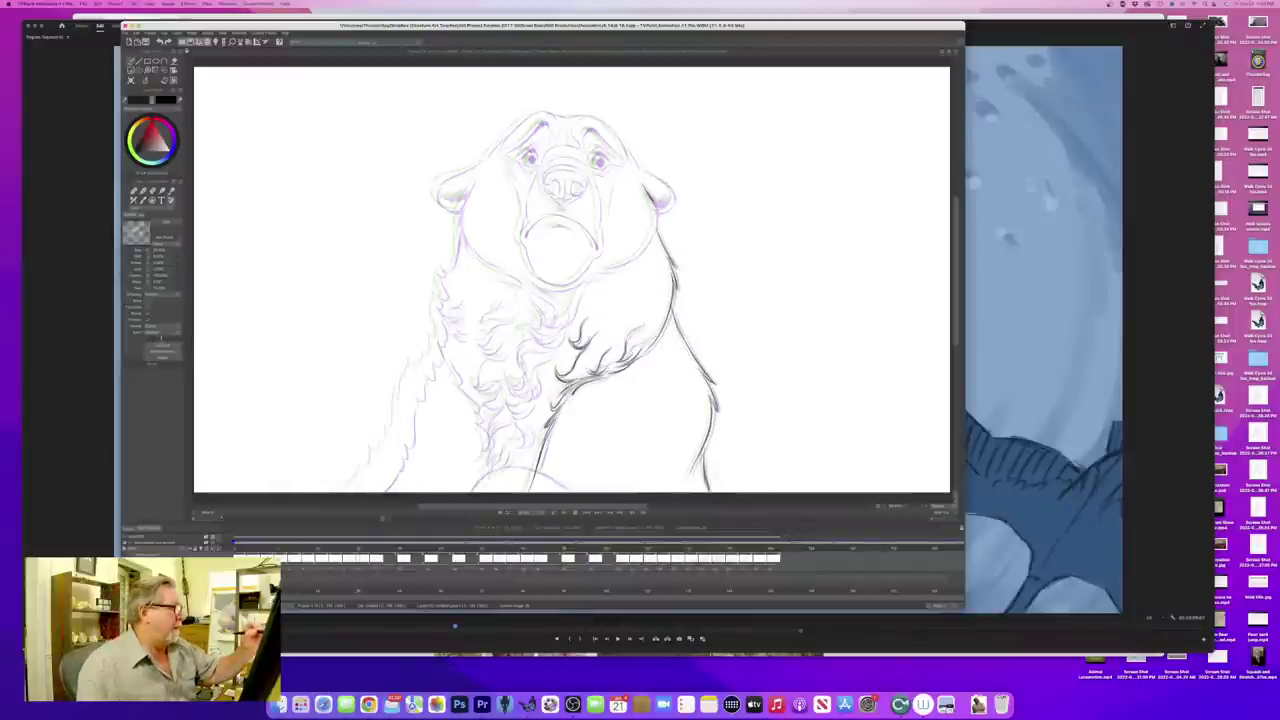
- Ink the cheek contour from the base of the ear down and around towards the jaw
drag(652, 207, 656, 232)
mouse_move(654, 219)
mouse_down()
mouse_move(655, 236)
mouse_move(609, 268)
mouse_up()
drag(621, 264, 605, 270)
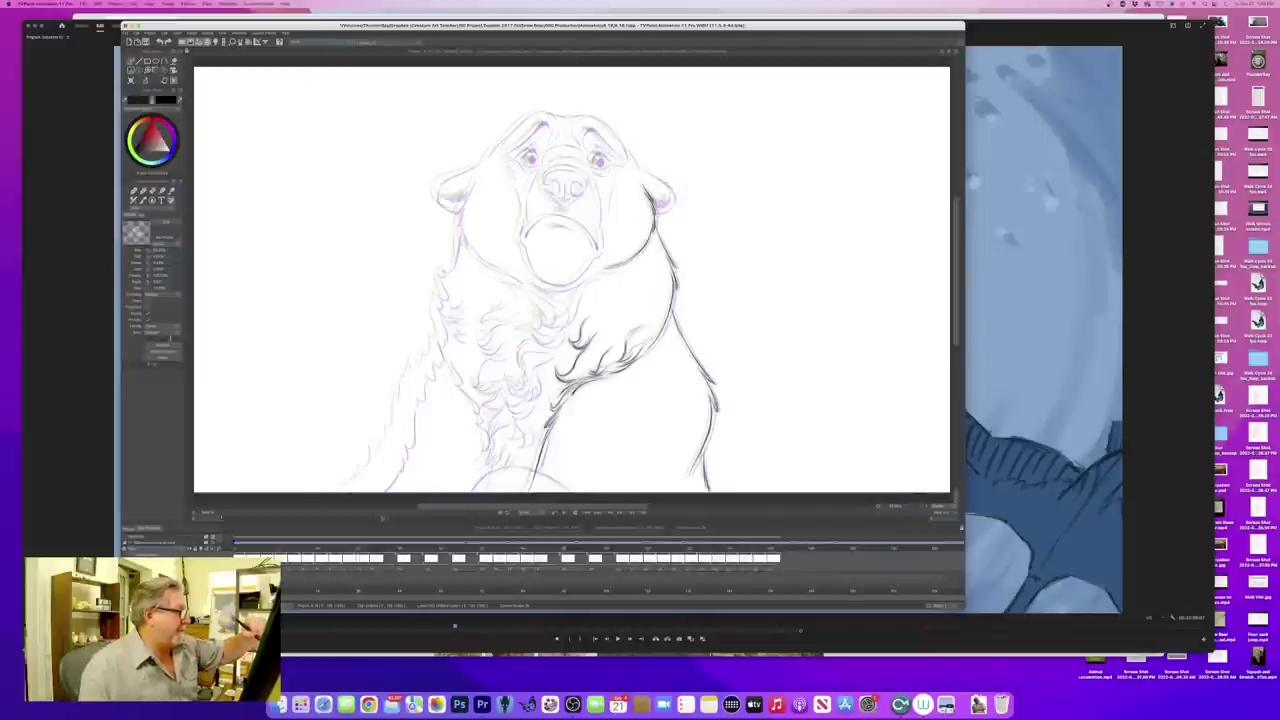
key(Left)
key(Right)
key(Left)
key(Right)
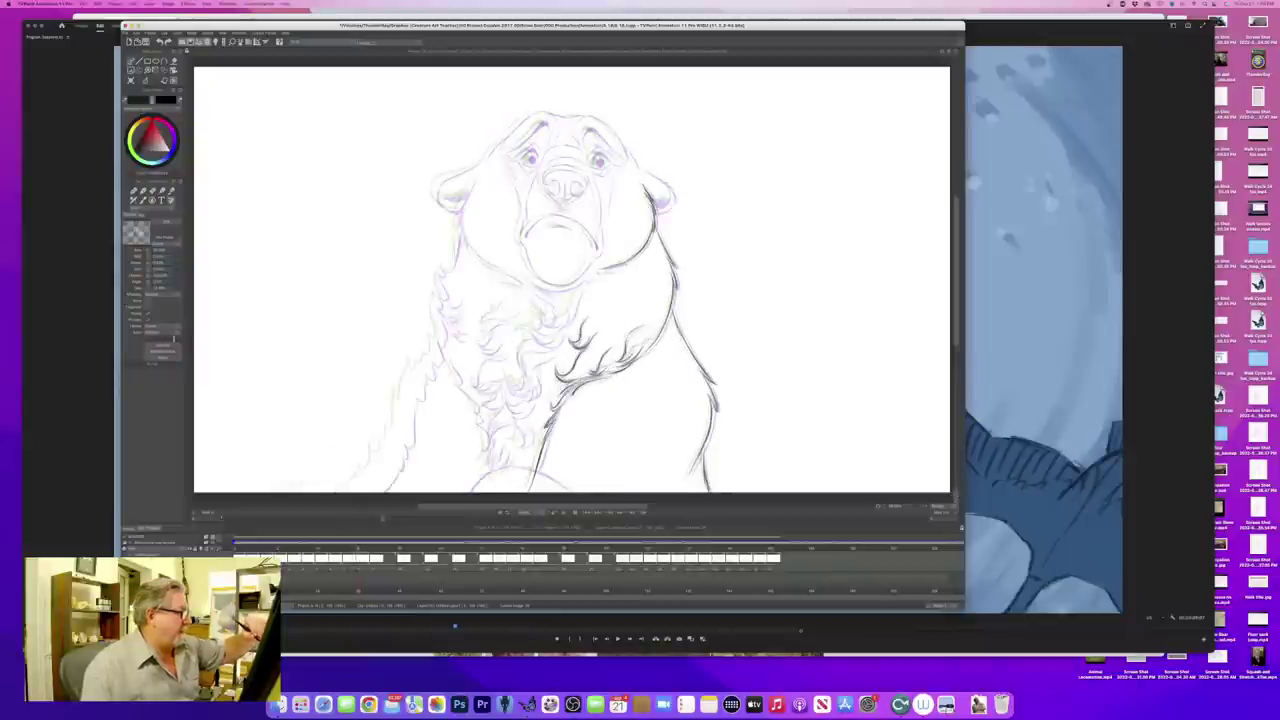
- Extend the inked jaw line inward beneath the chin, flipping to the adjacent frame to match its placement
drag(614, 272, 592, 276)
key(Right)
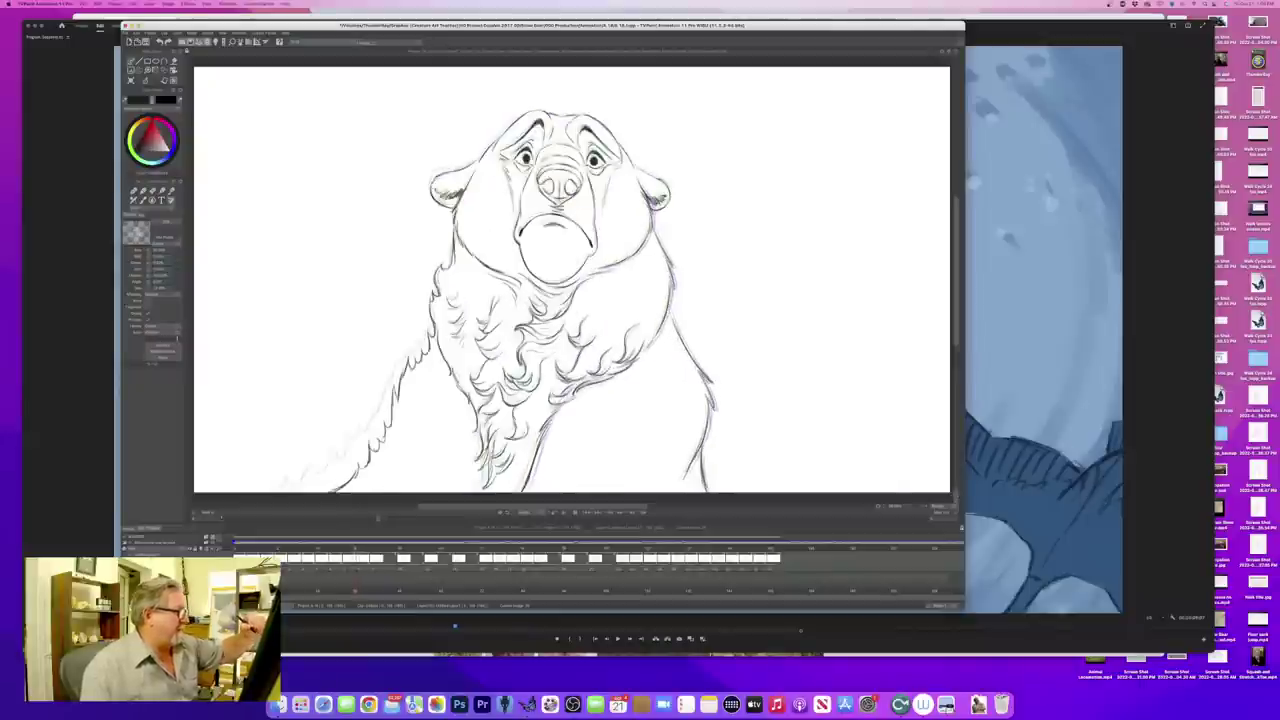
key(Left)
key(Right)
key(Left)
drag(600, 277, 579, 288)
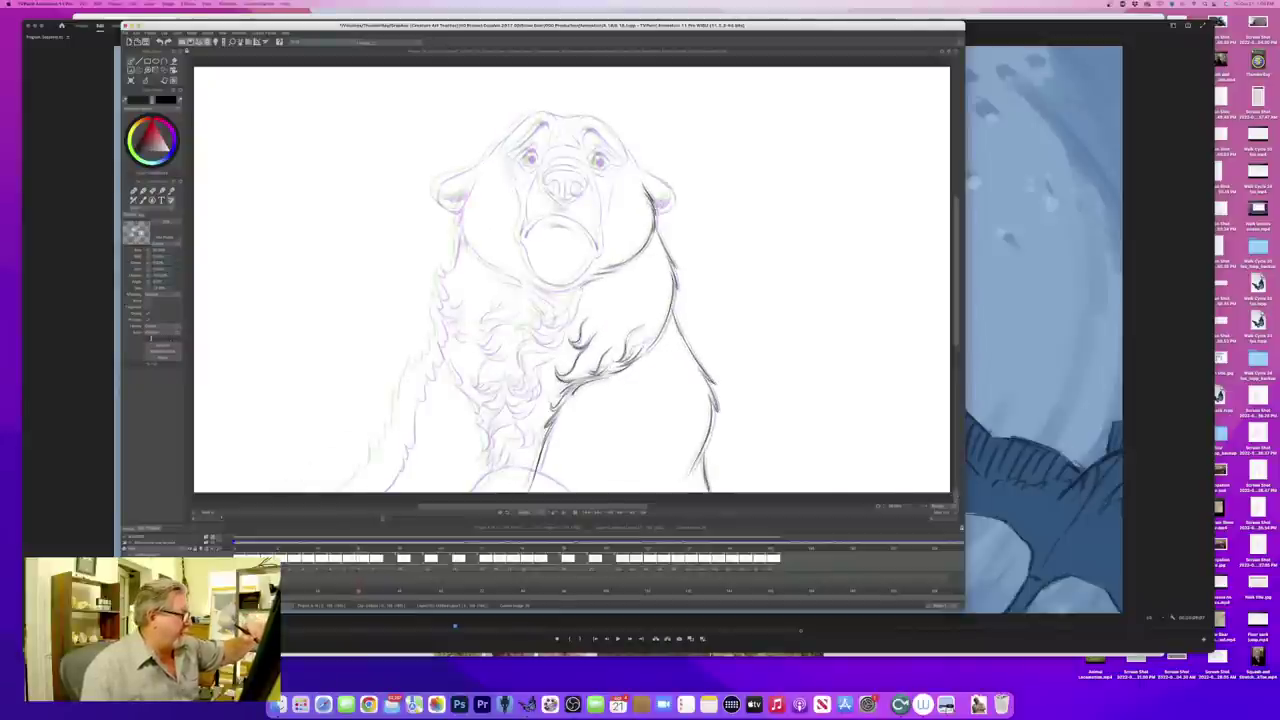
key(Right)
key(Left)
key(Right)
key(Left)
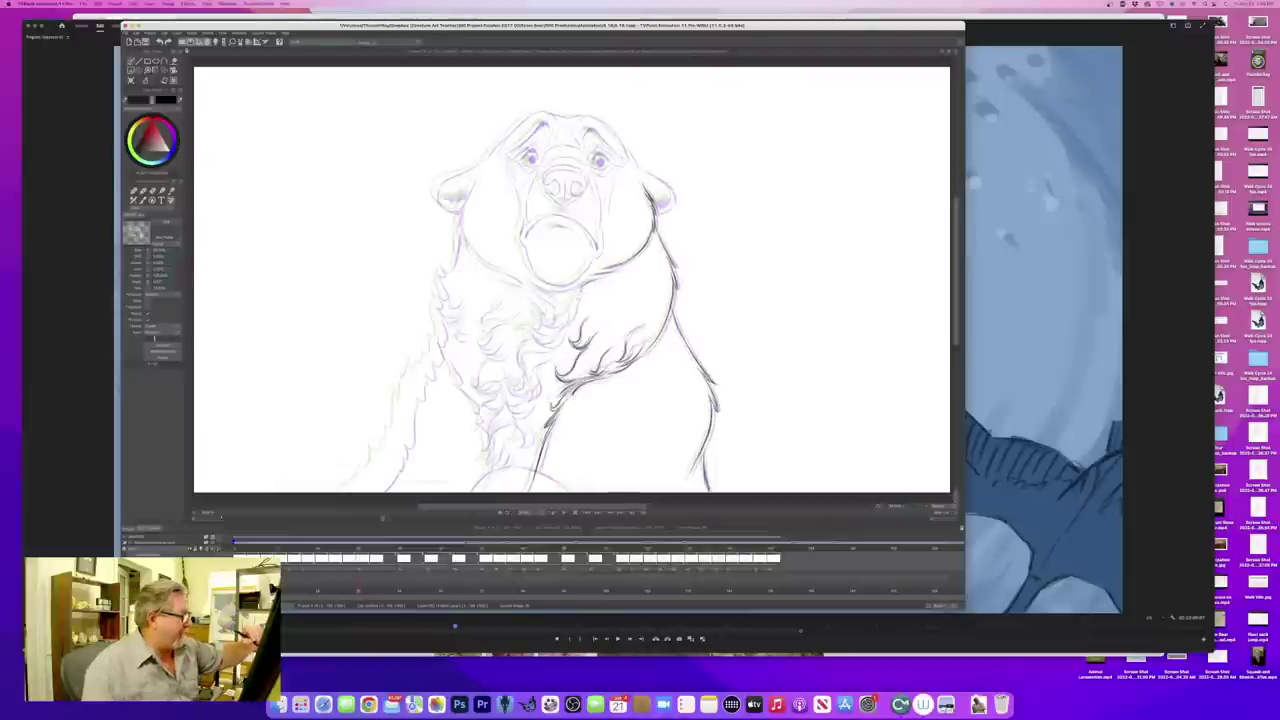
- Draw a light fur stroke on the chest beneath the chin and compare it with the neighbouring frame
drag(577, 301, 560, 323)
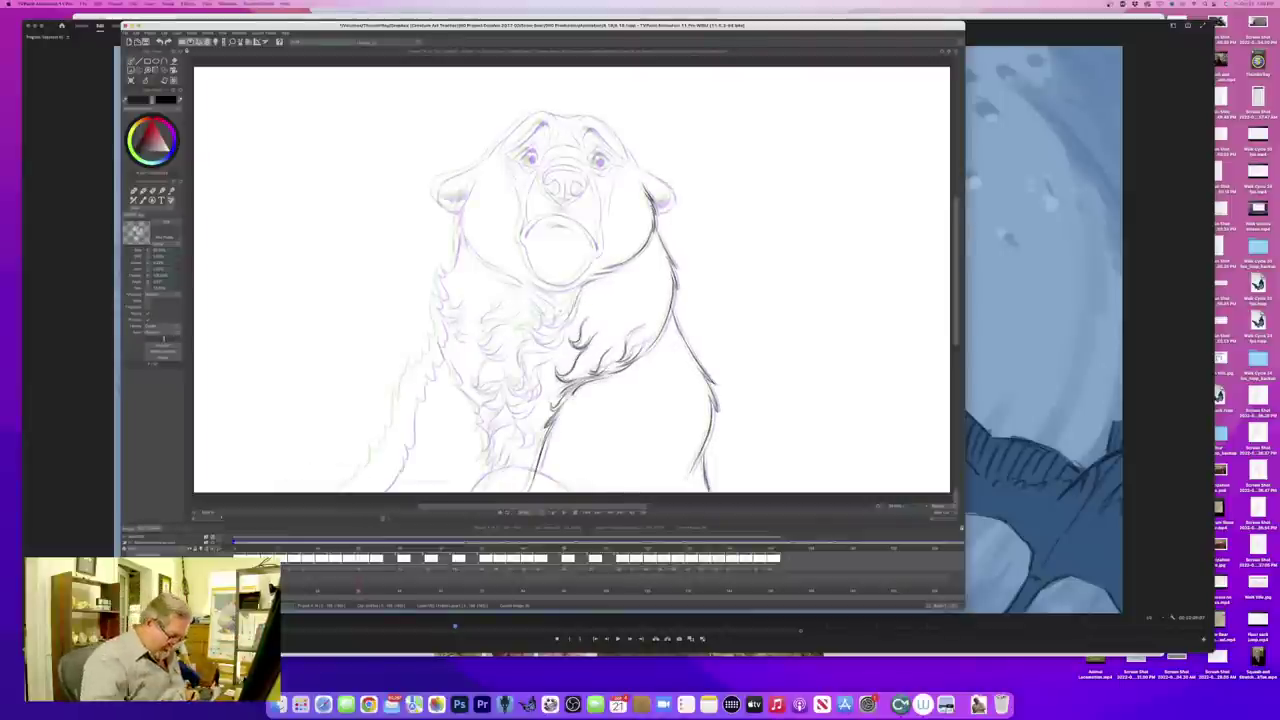
key(Right)
key(Left)
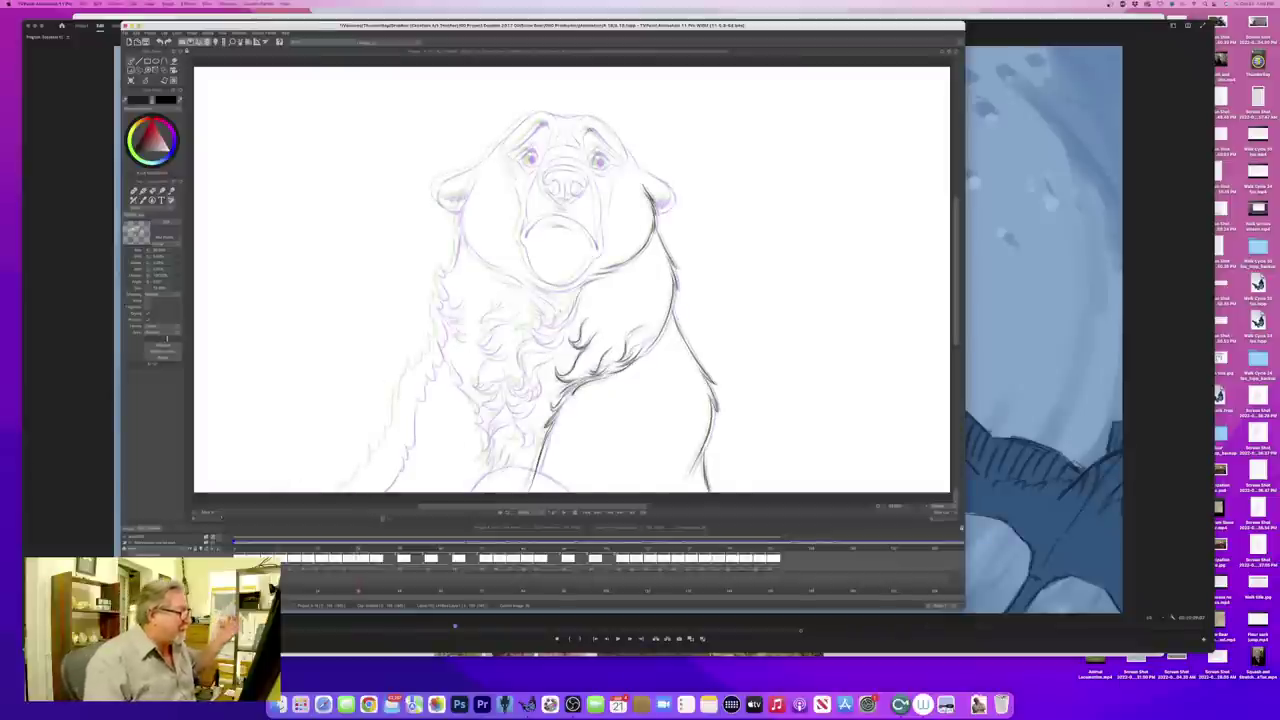
key(Right)
key(Left)
key(Right)
key(Left)
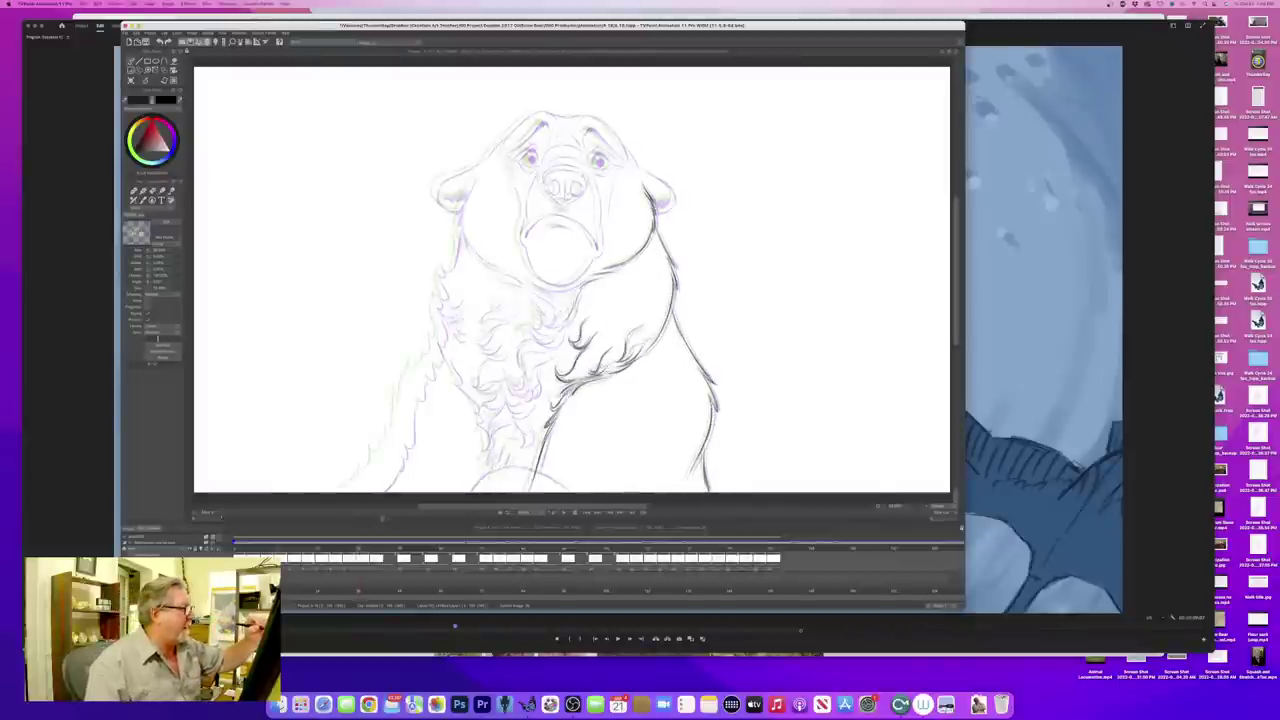
- Ink the top and sides of the bear's nose over the rough, using the adjacent frame as reference
key(Right)
key(Left)
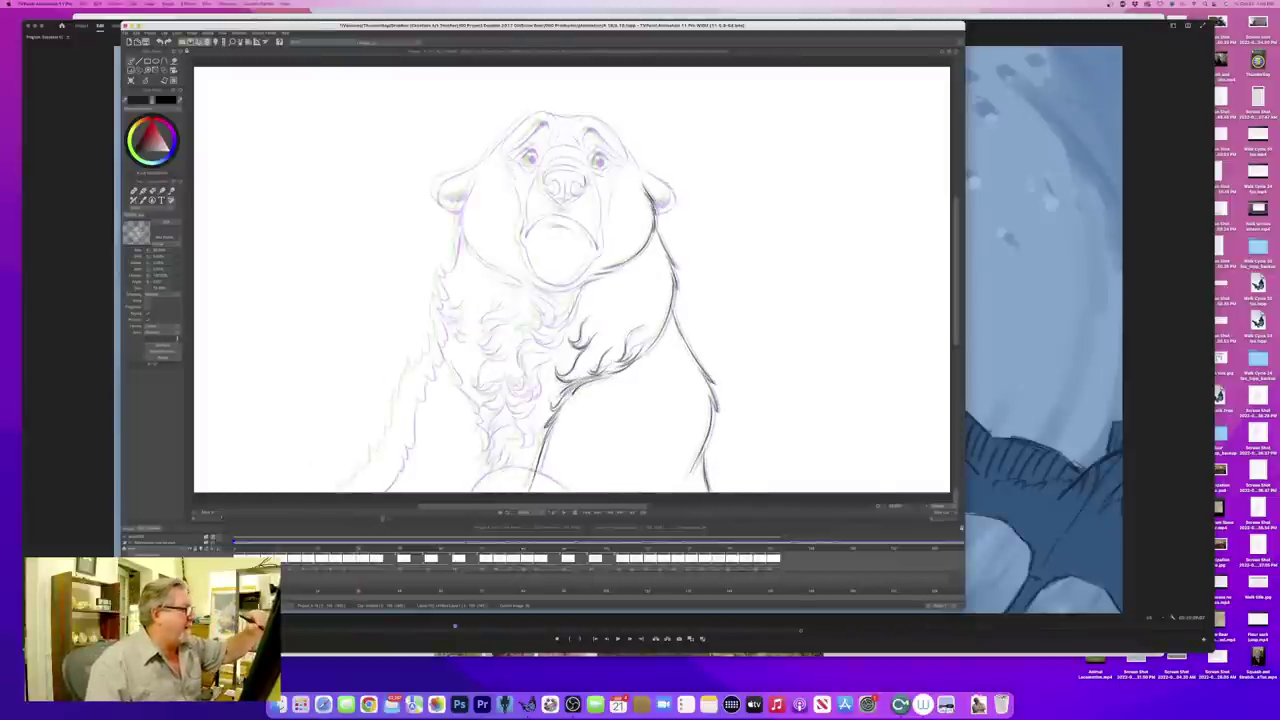
key(Right)
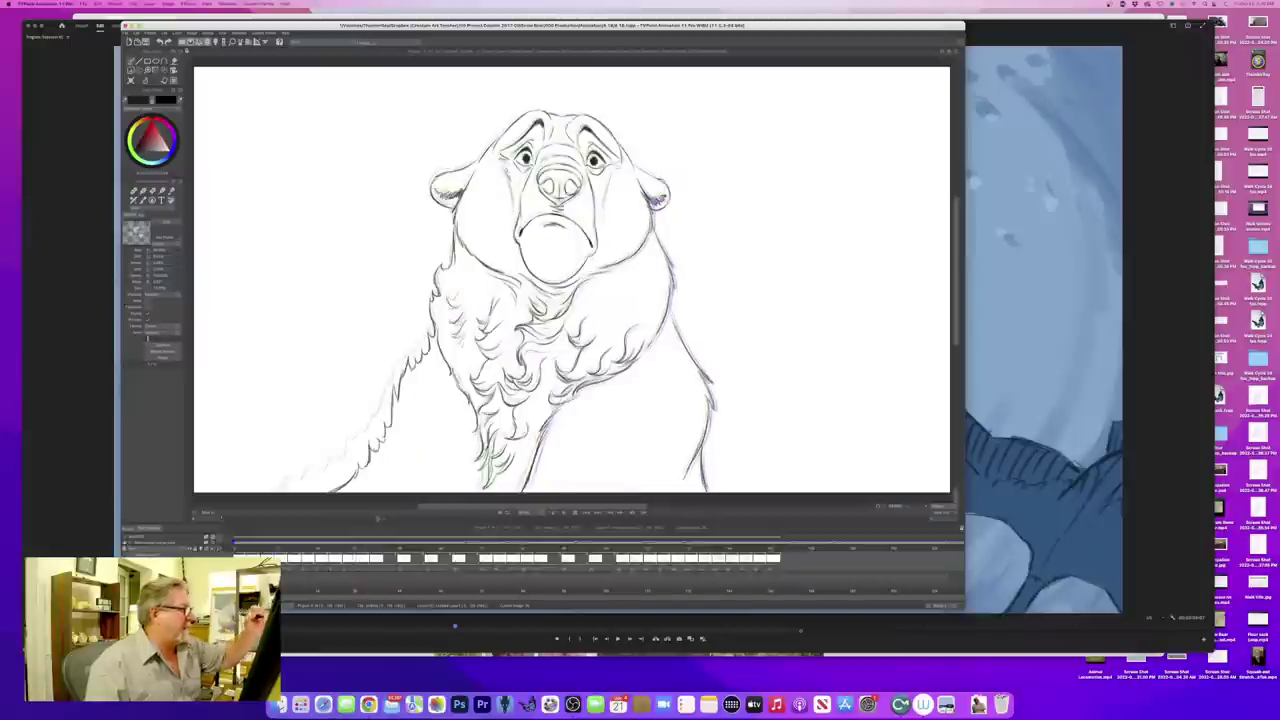
key(Left)
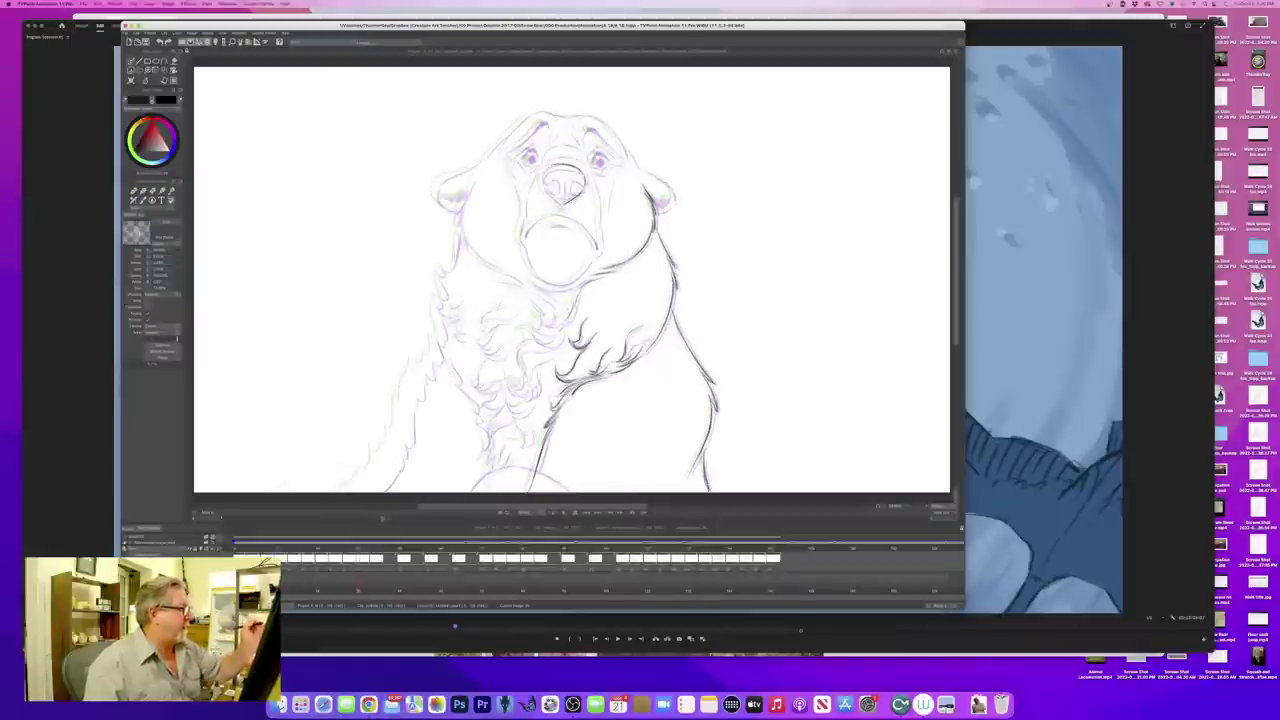
key(Right)
key(Left)
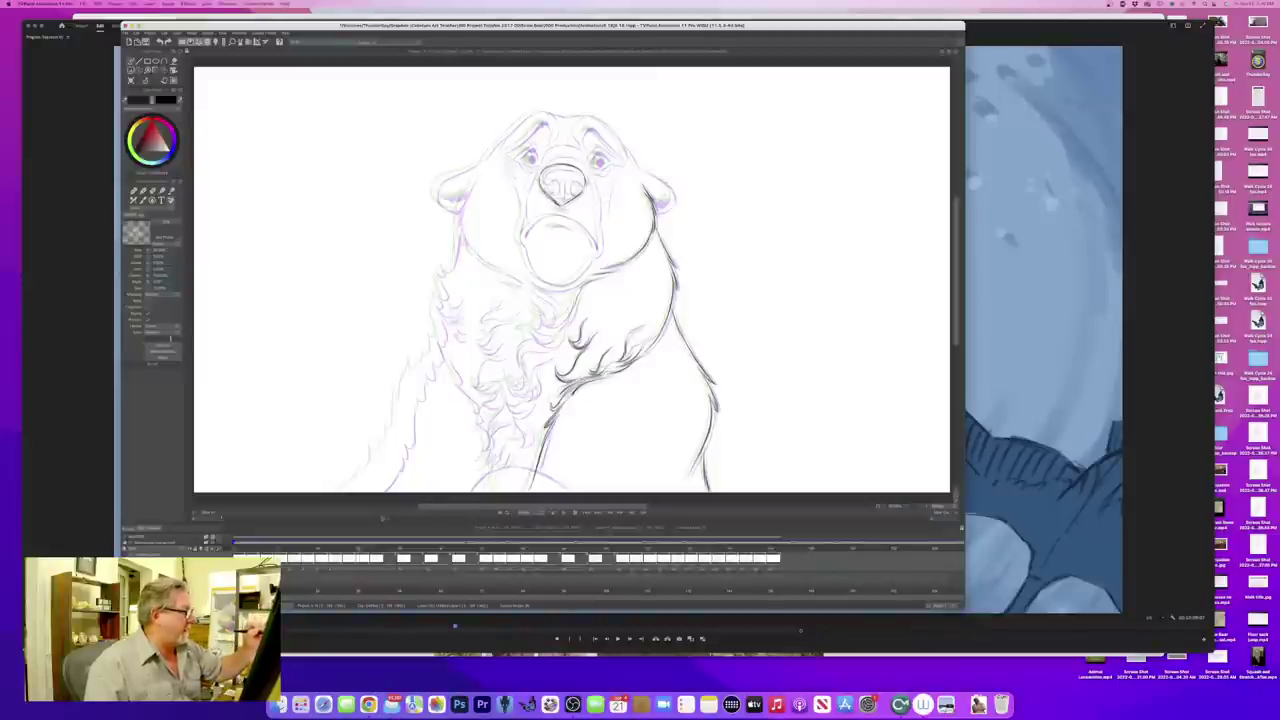
- Strengthen the nose outline down to its lower tip, flipping between adjacent frames to match its shape
key(Left)
key(Right)
key(Left)
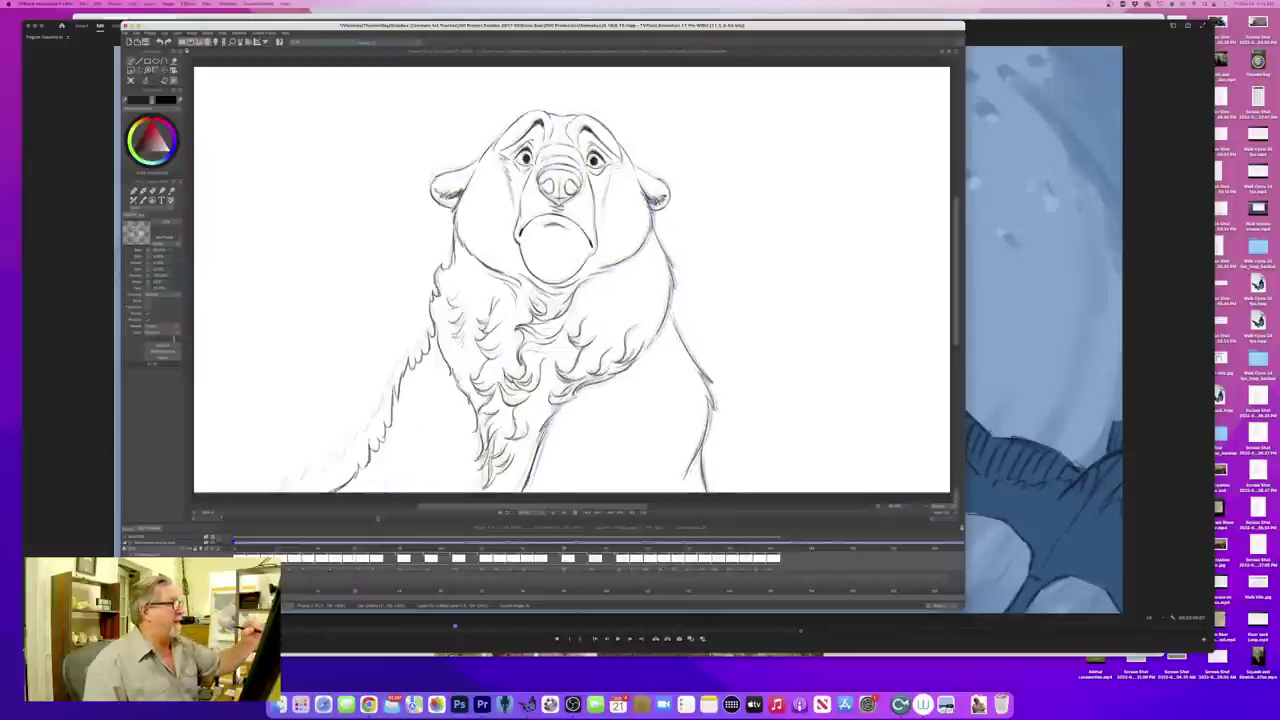
key(Right)
key(Left)
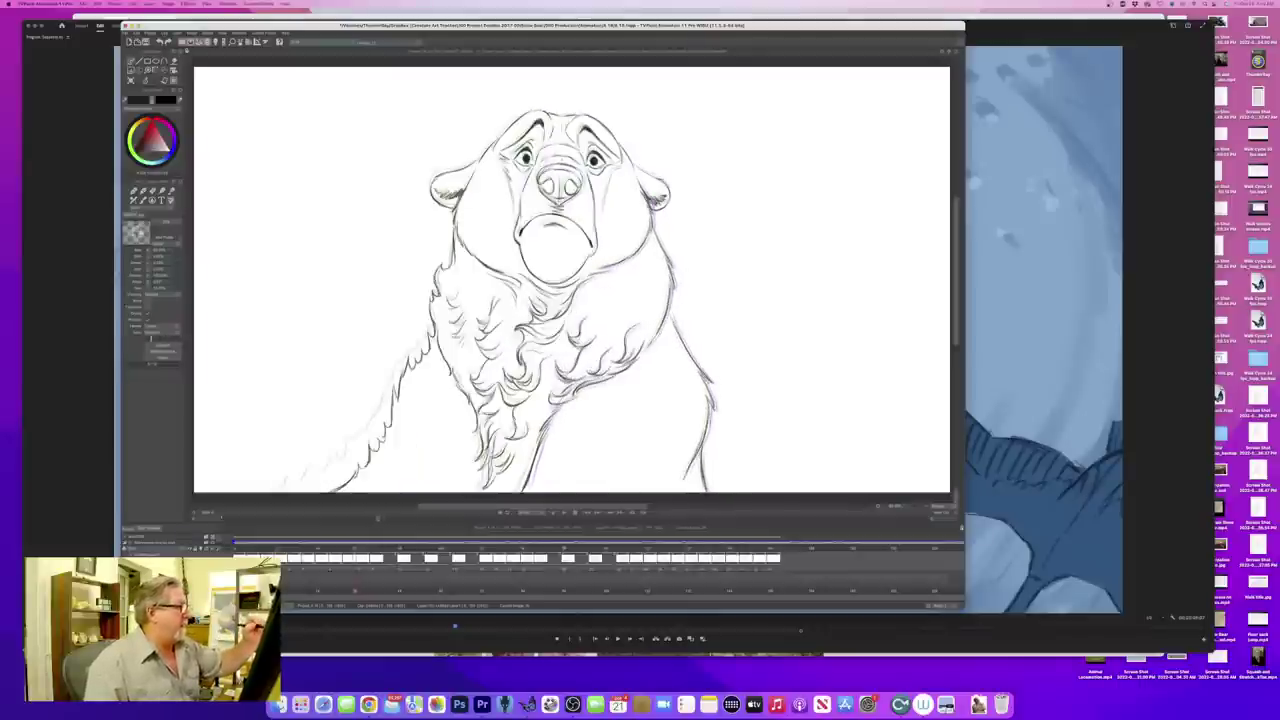
key(Right)
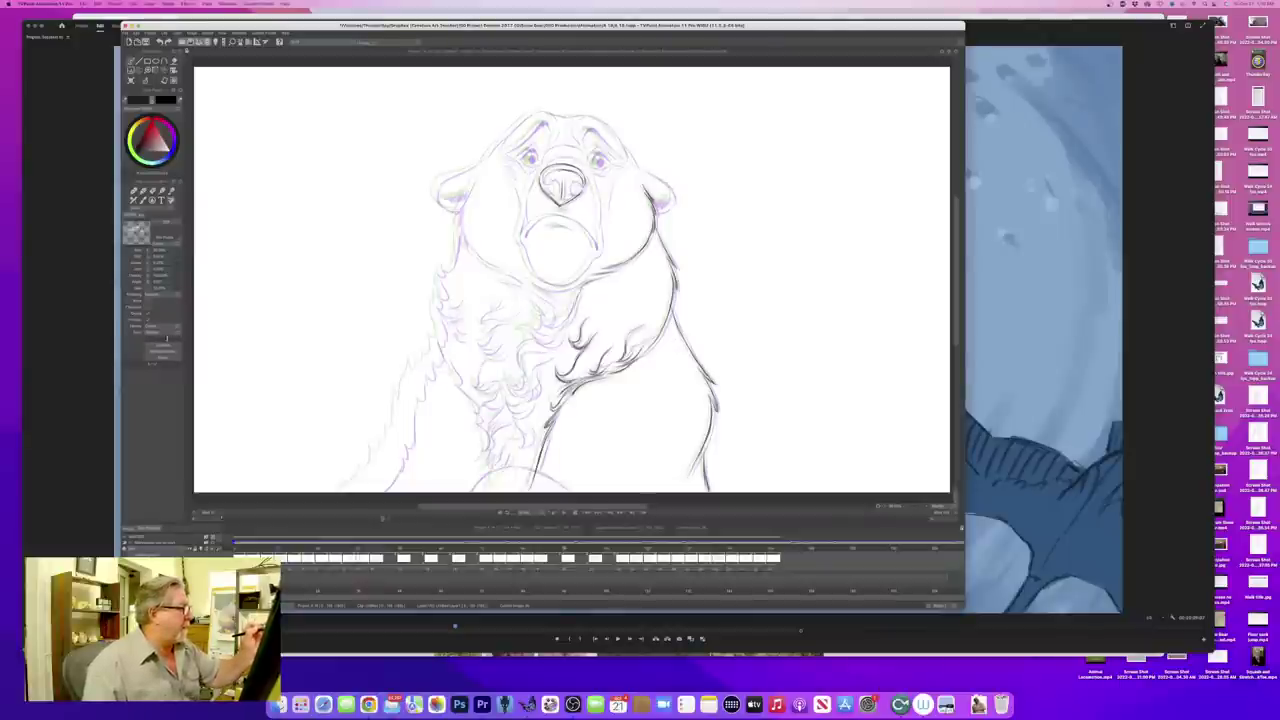
key(Left)
key(Right)
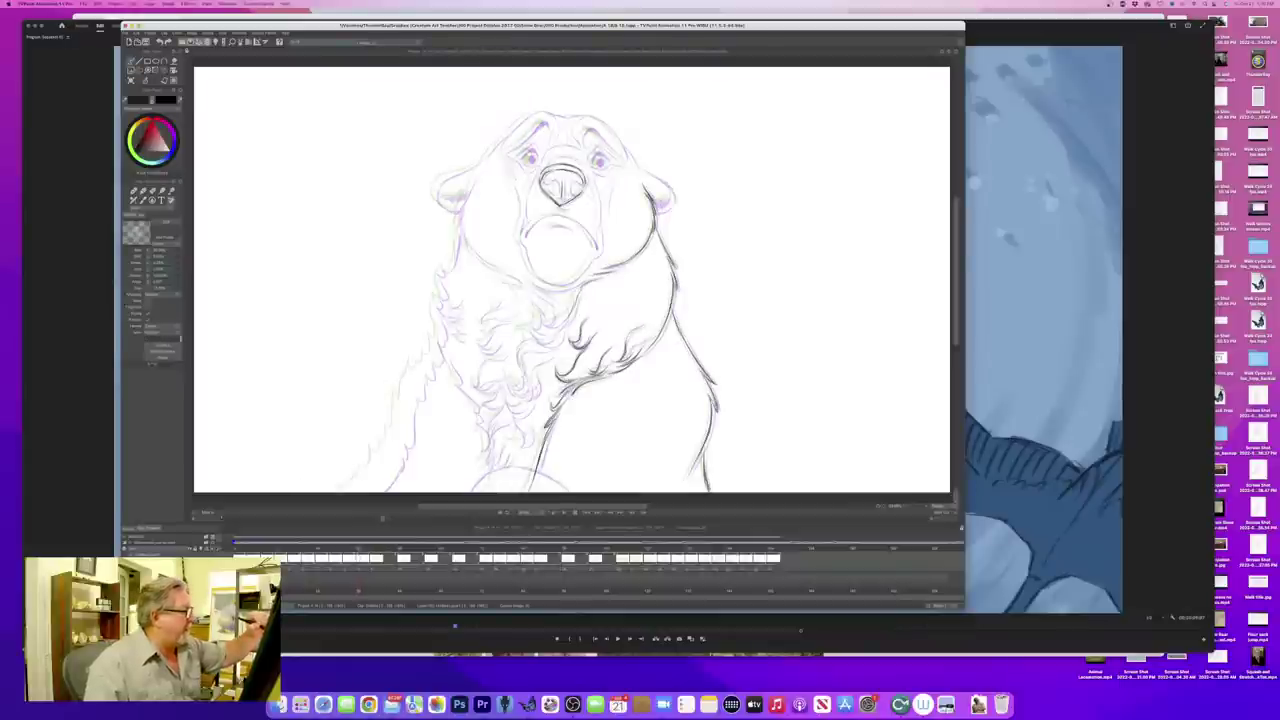
key(Left)
key(Right)
key(Left)
key(Right)
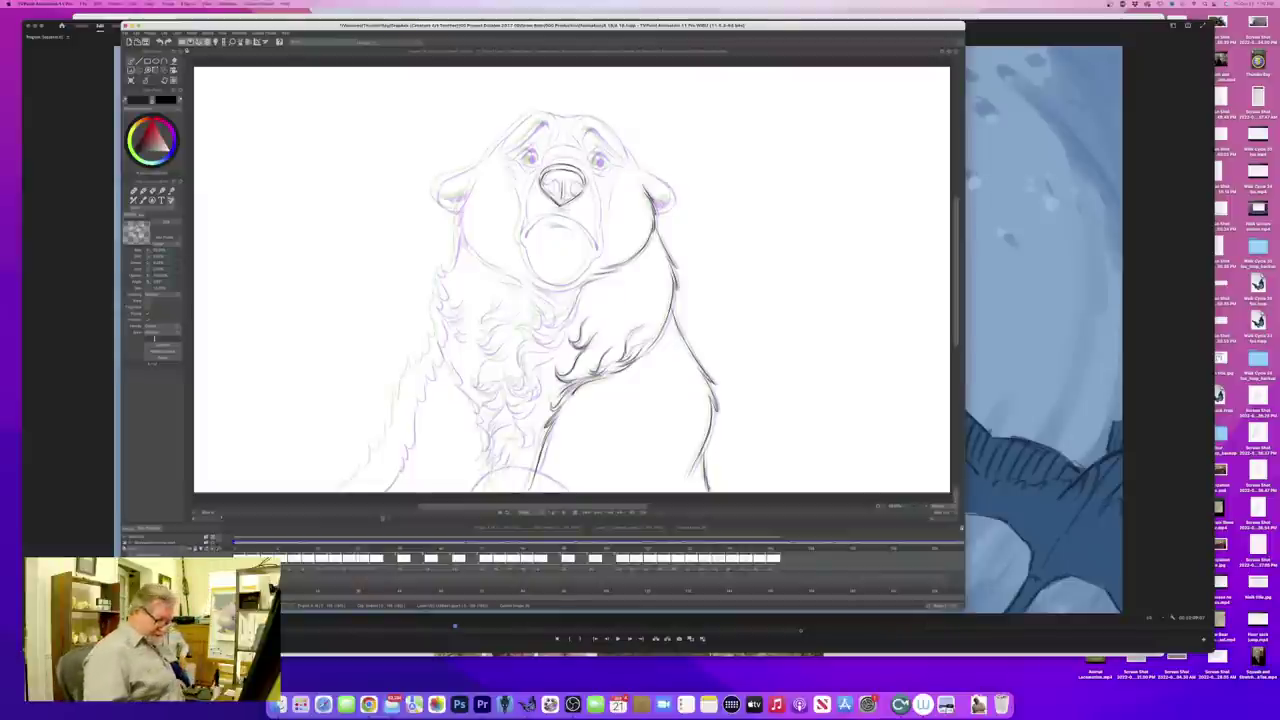
- Ink the bear's nostril on the viewer's right, flipping to the adjacent frame to match its placement
key(Left)
key(Right)
key(Left)
key(Right)
key(Left)
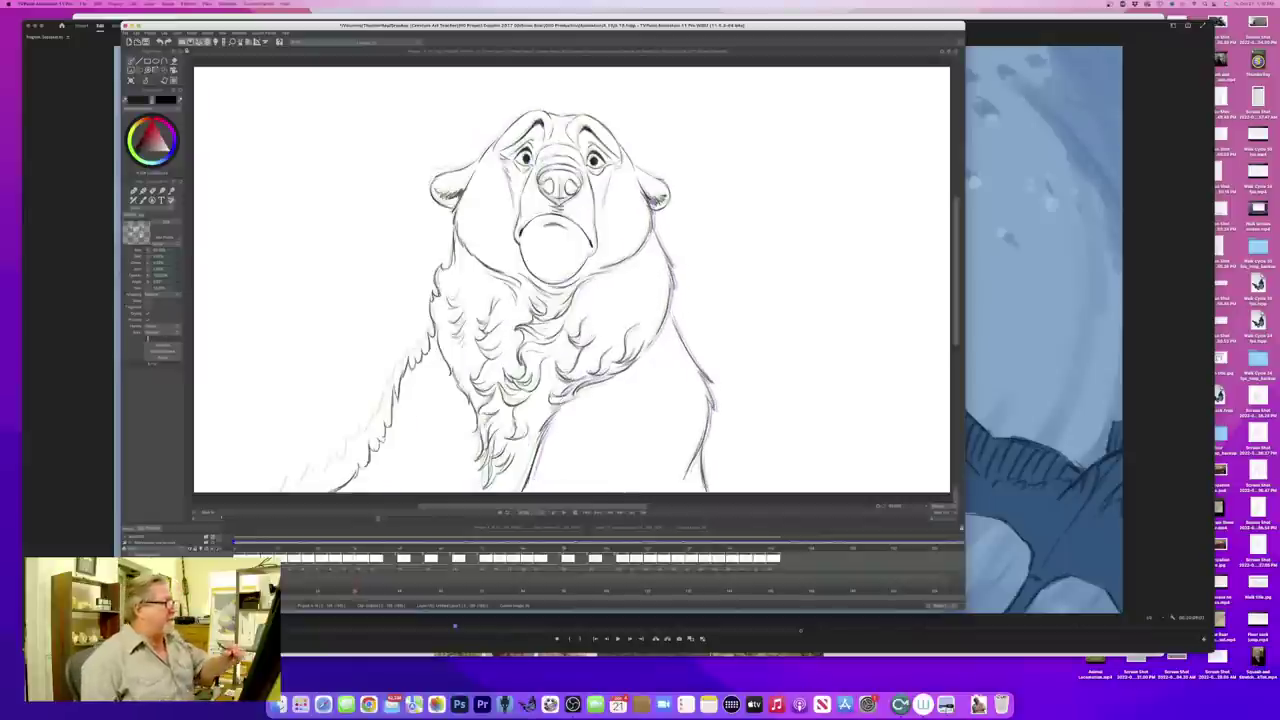
key(Right)
key(Left)
key(Right)
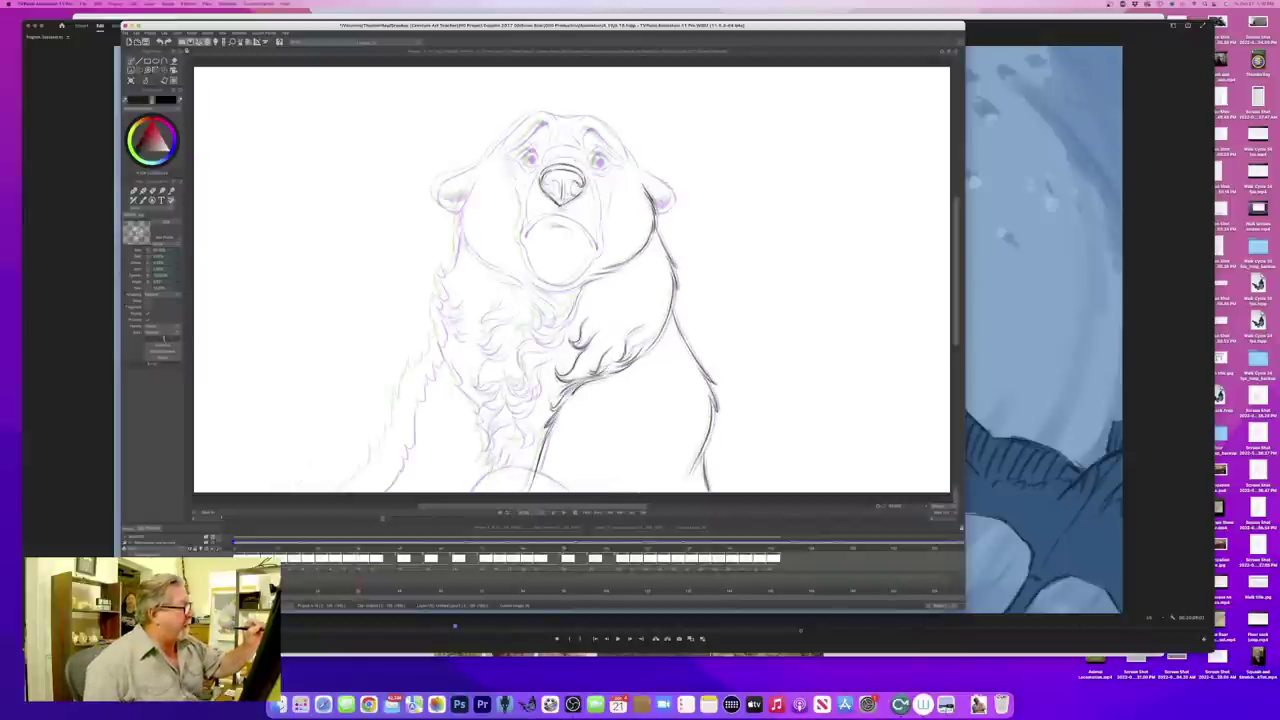
key(Right)
drag(566, 190, 571, 198)
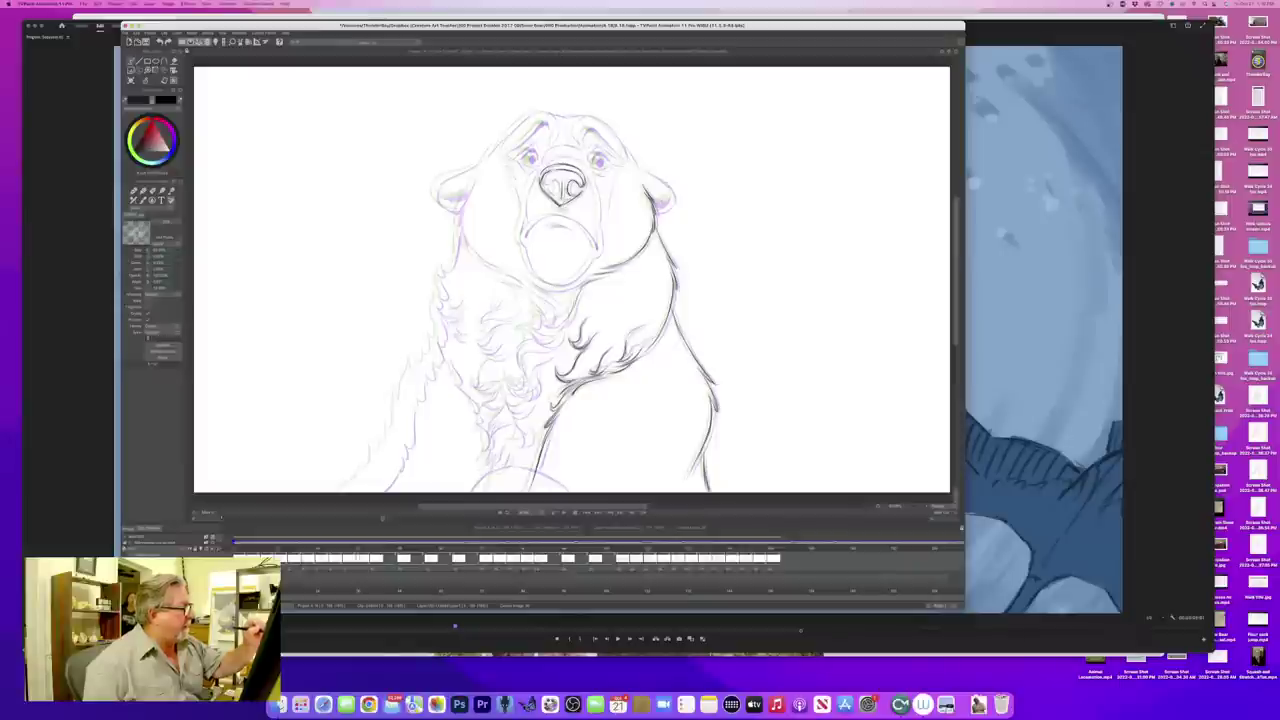
key(Left)
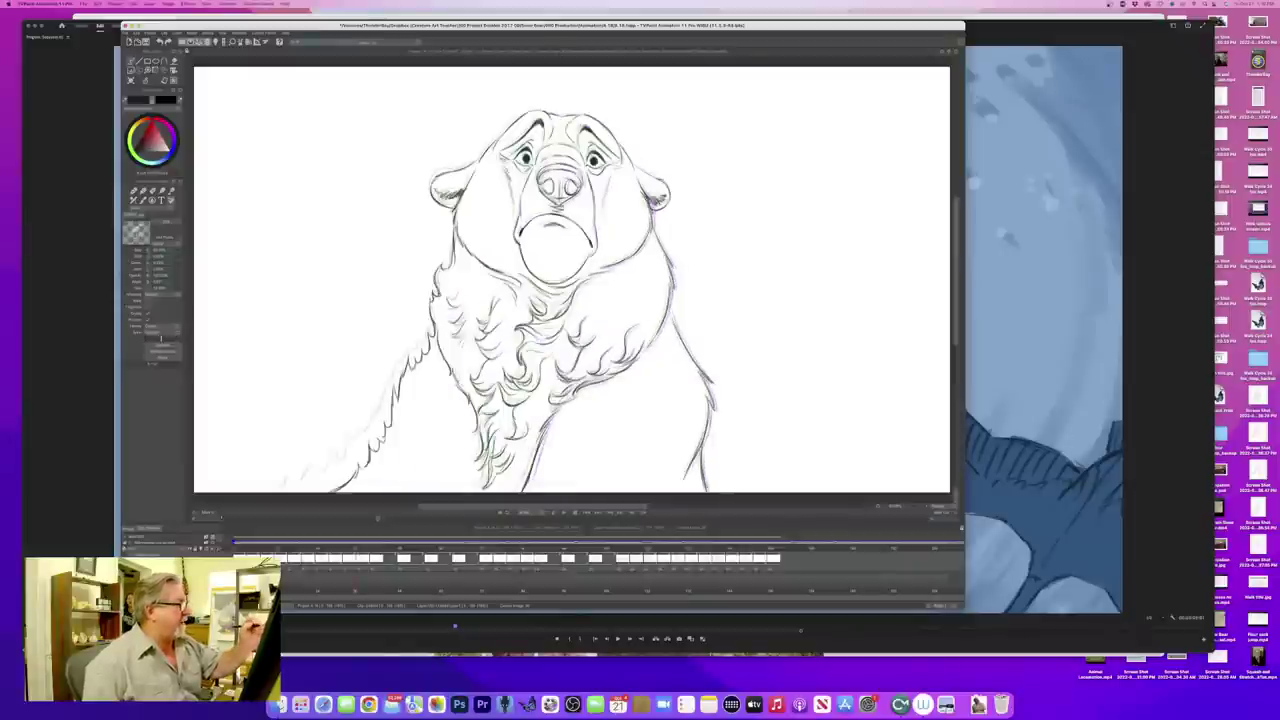
- Ink the bear's nostril on the viewer's left and compare it with the adjacent frame
key(Right)
key(Left)
key(Right)
drag(553, 183, 555, 195)
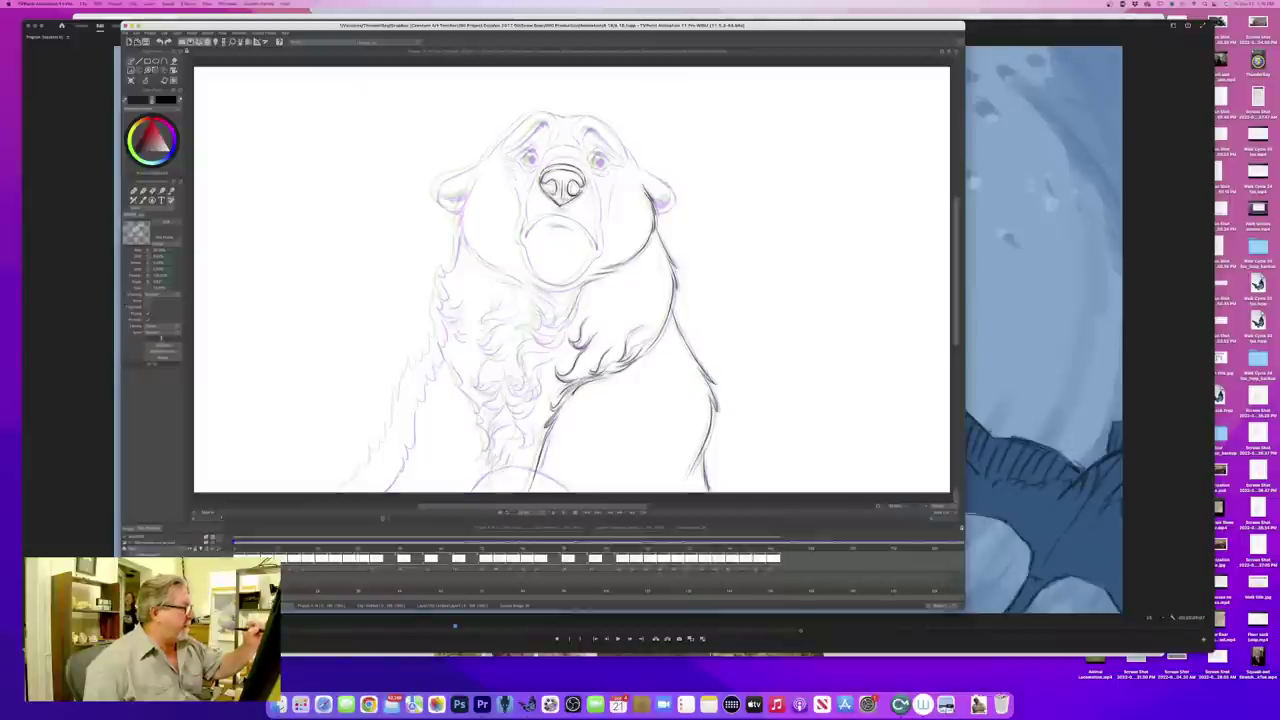
key(Left)
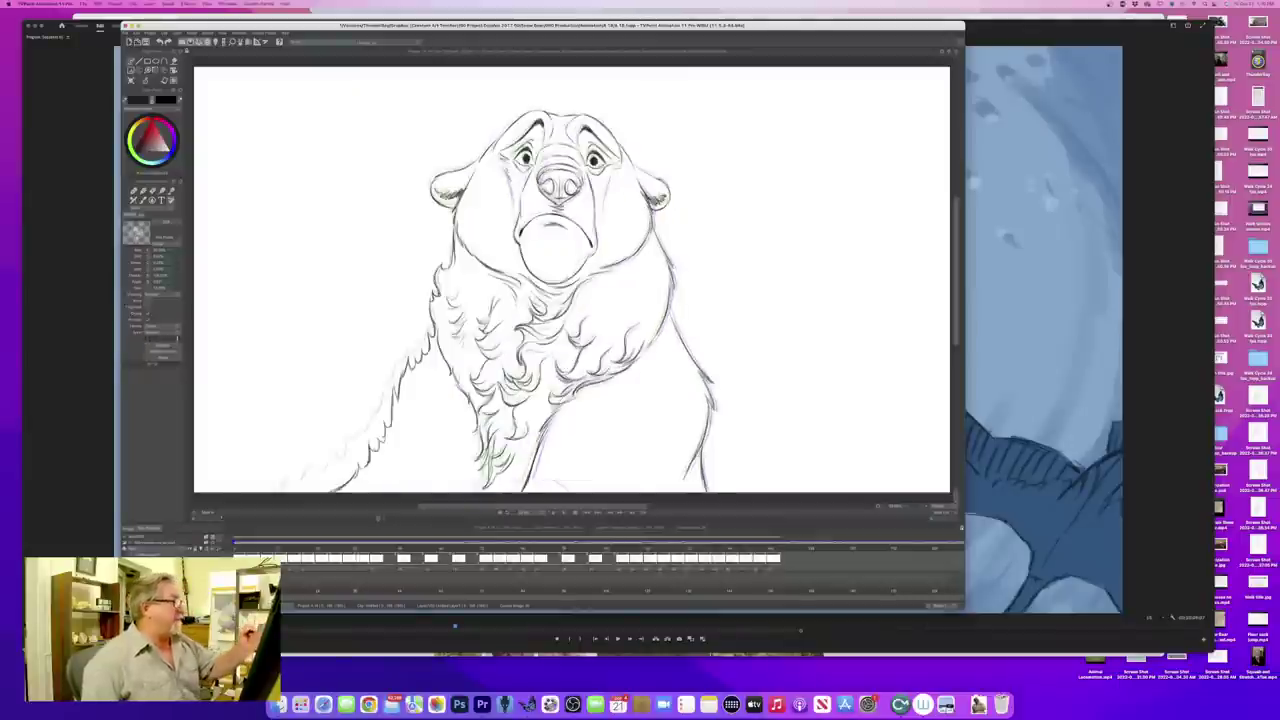
- Flip between the two adjacent frames to check the shape and position of the inked nose and nostrils
key(Right)
key(Left)
key(Right)
key(Left)
key(Right)
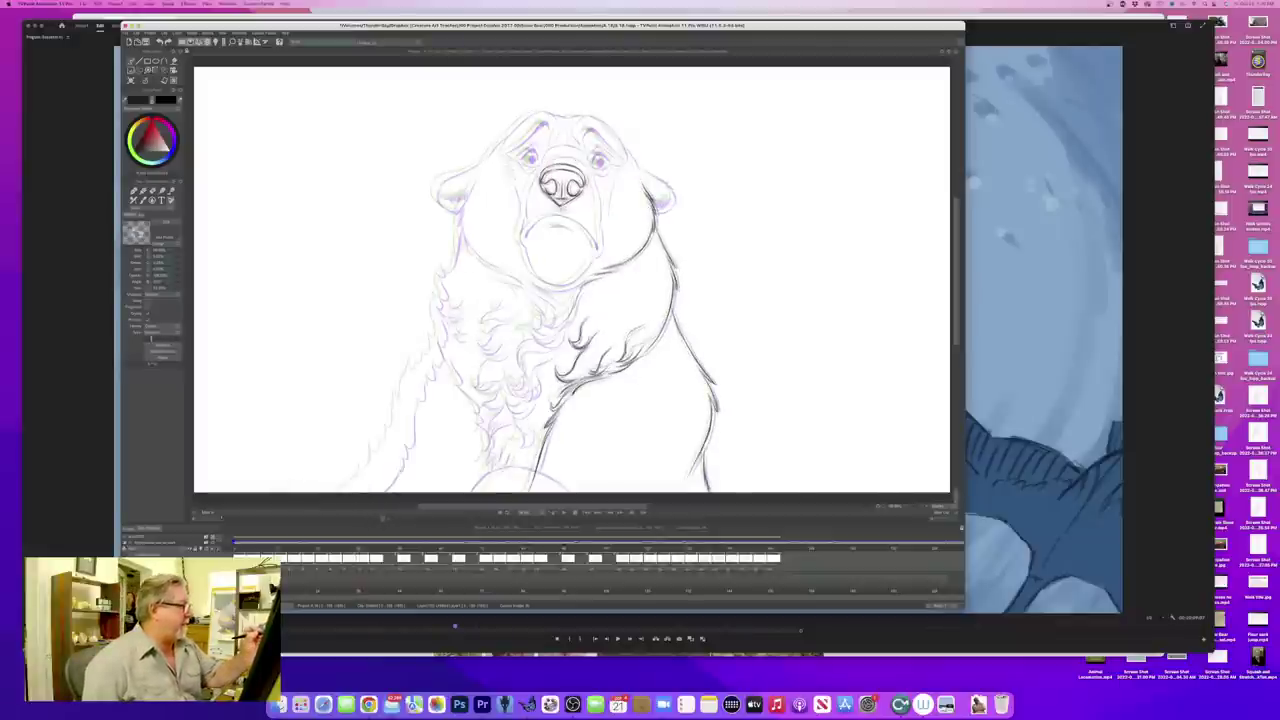
key(Left)
key(Right)
key(Left)
key(Right)
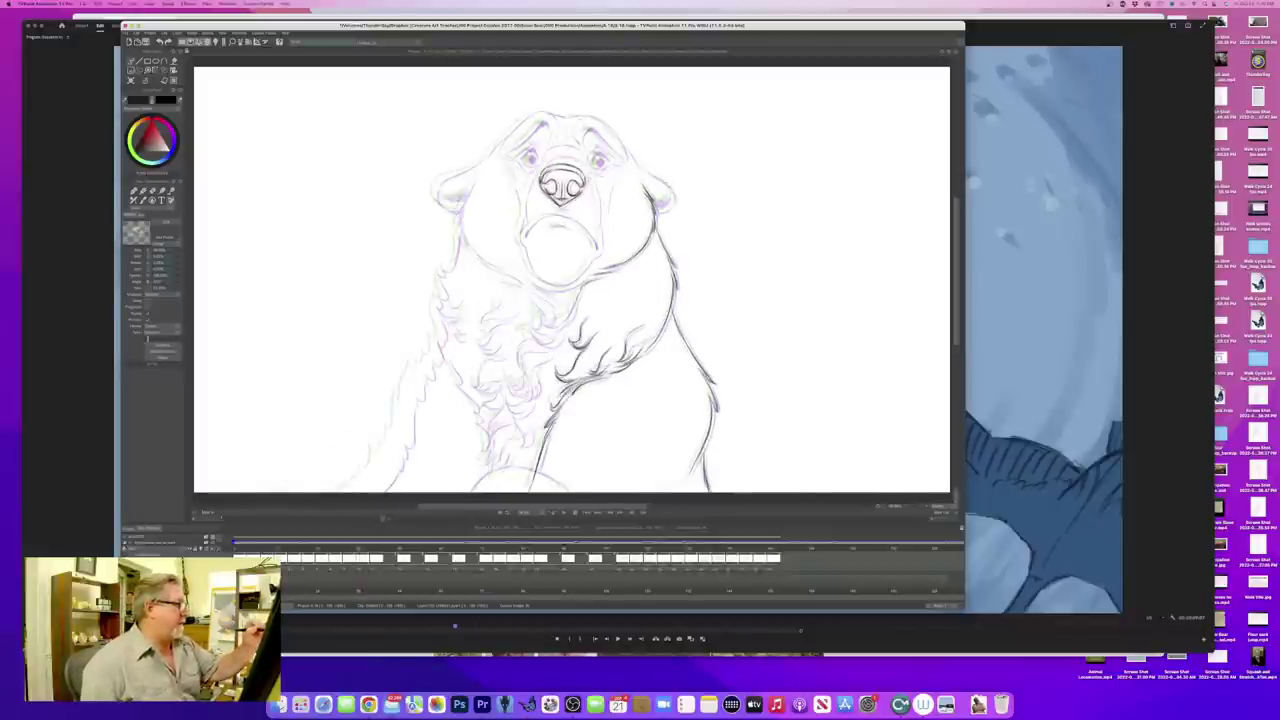
- Ink the muzzle line on the viewer's right, from beside the nose down to the mouth corner
drag(592, 178, 599, 230)
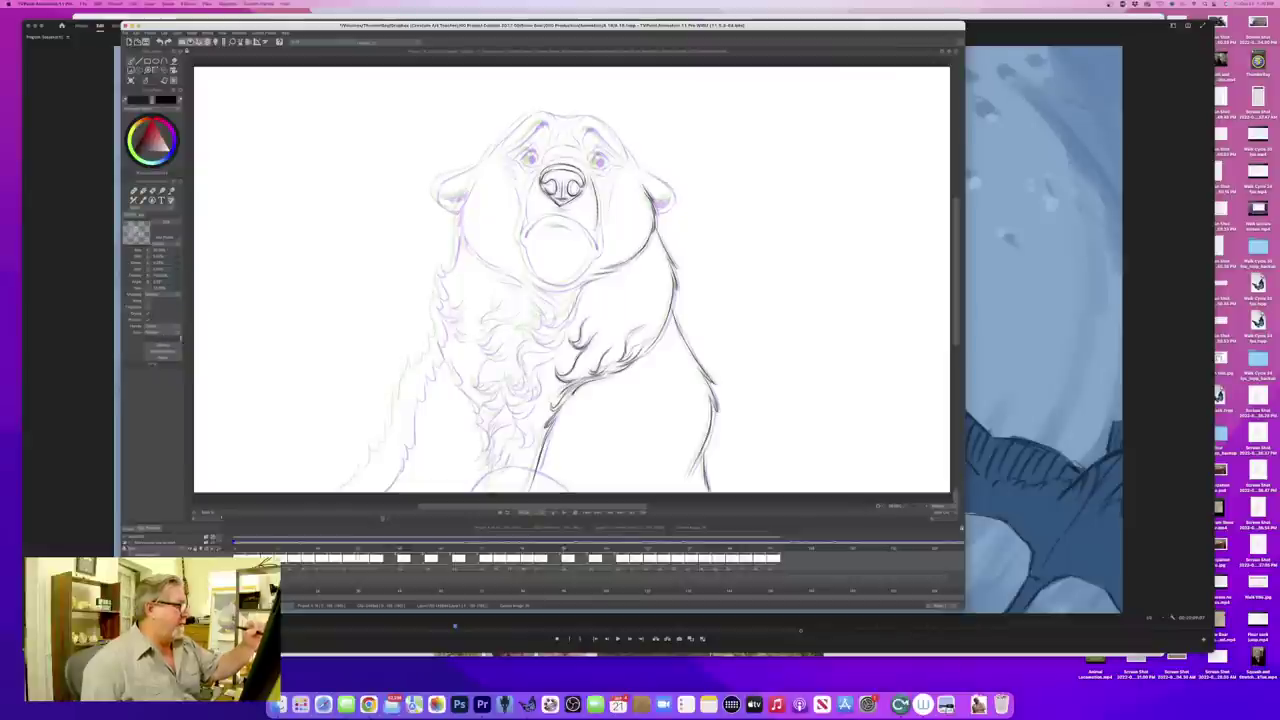
key(Left)
key(Right)
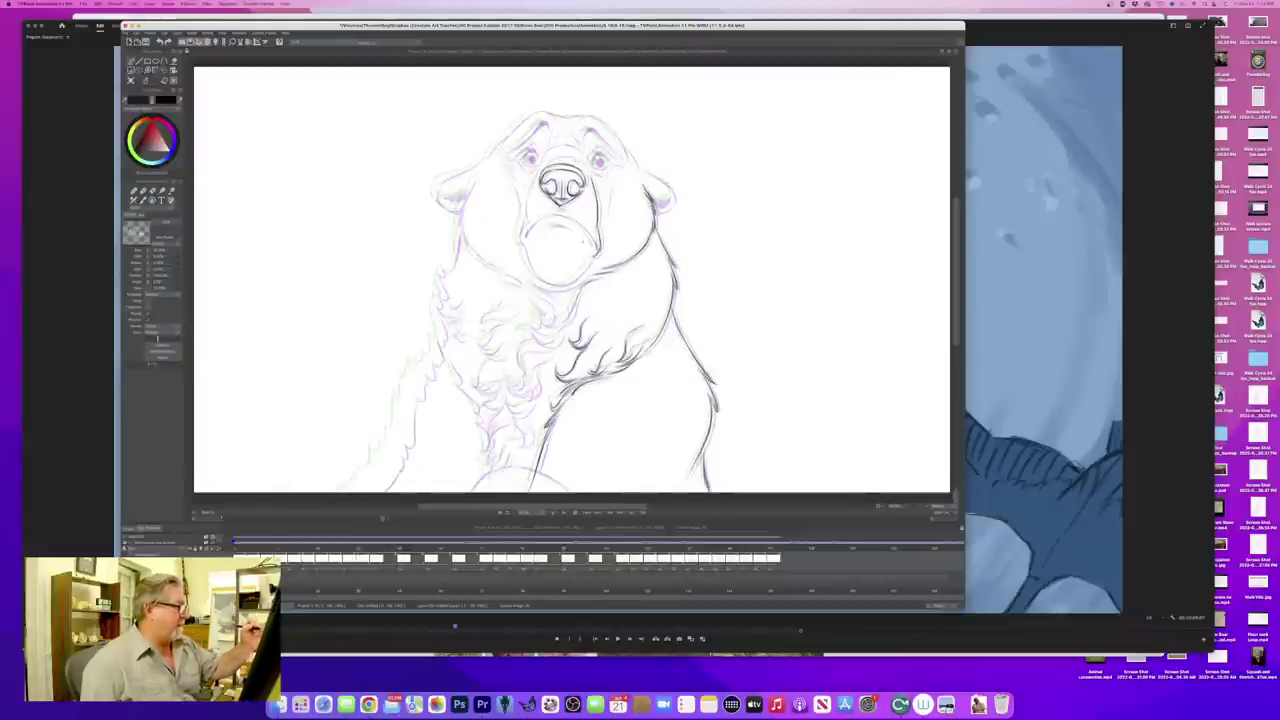
- Ink the chin outline on the viewer's left from the mouth corner downward, using the adjacent frame as reference
key(Left)
key(Right)
key(Left)
key(Right)
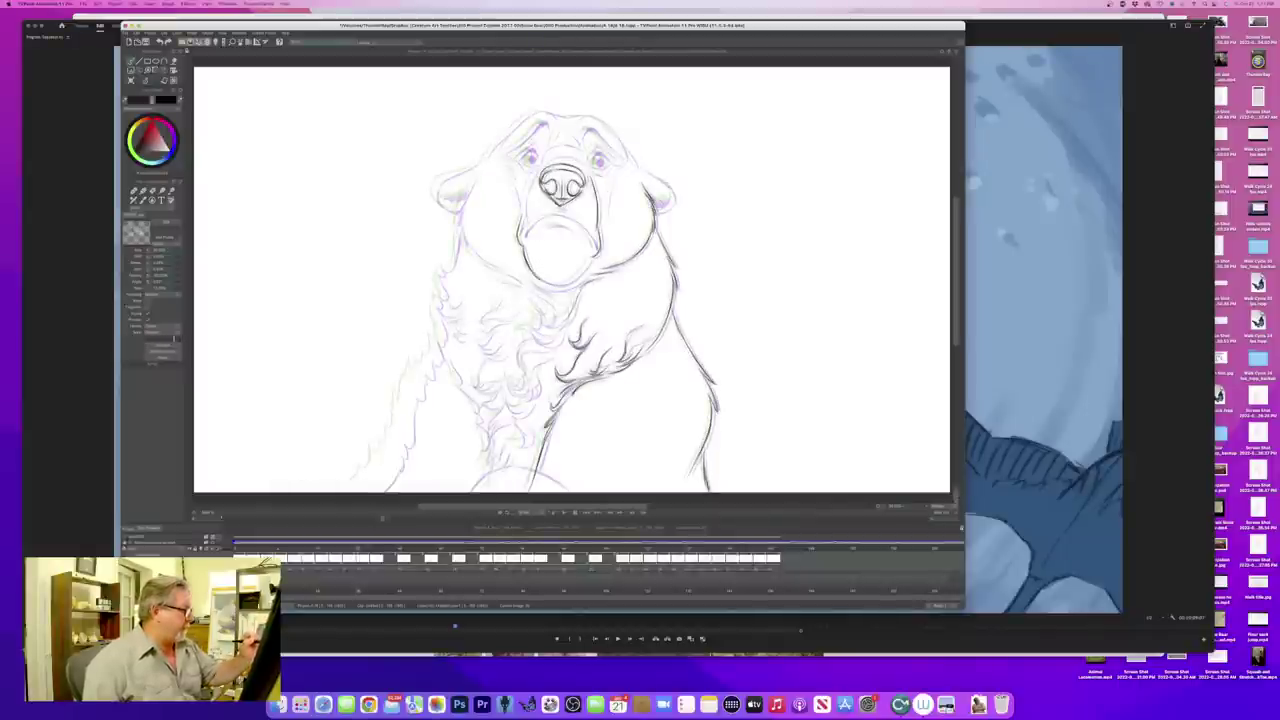
key(Left)
key(Right)
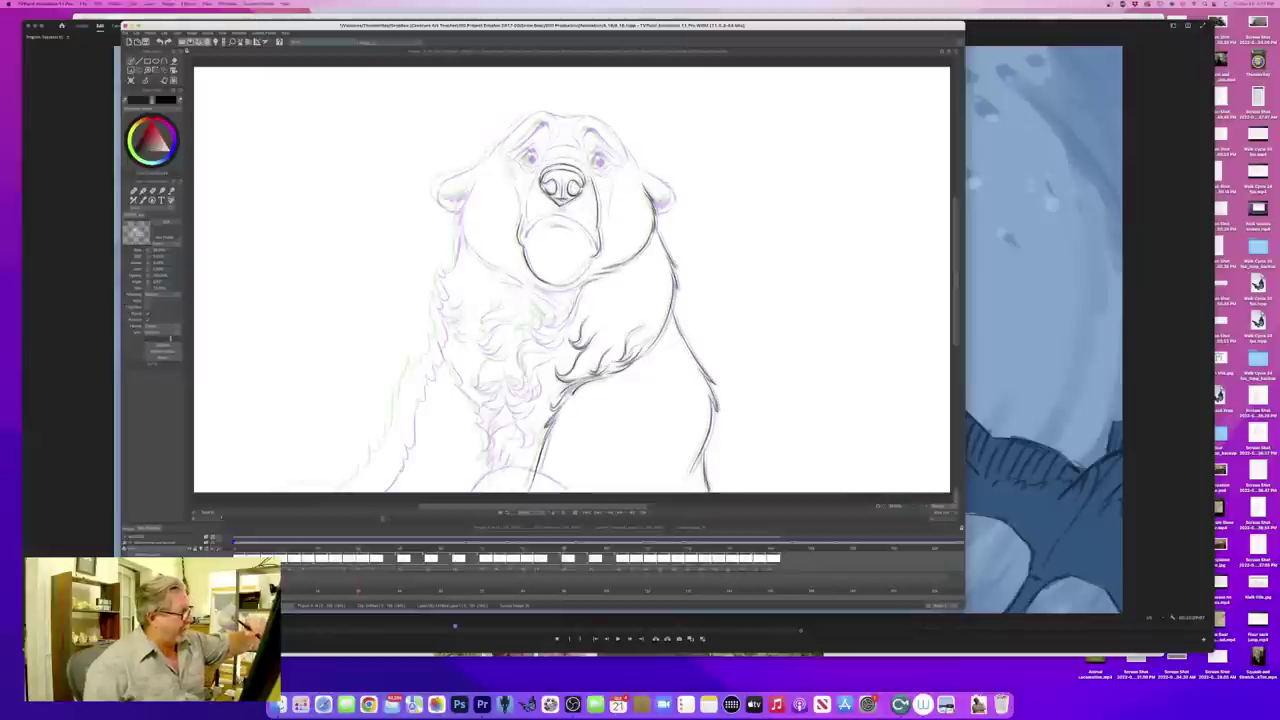
- Close the chin outline from the viewer's right mouth corner to its lower edge, and compare the neighbouring frame
drag(597, 255, 553, 284)
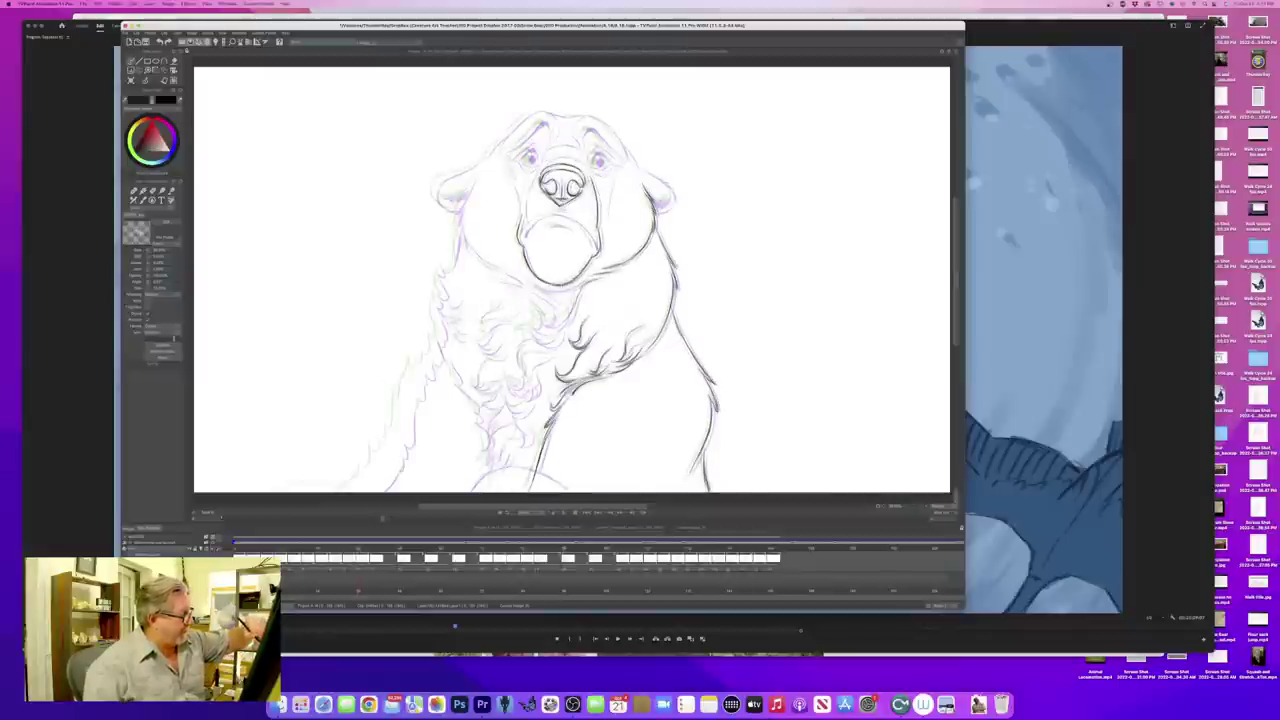
key(Left)
key(Right)
key(Left)
key(Right)
key(Left)
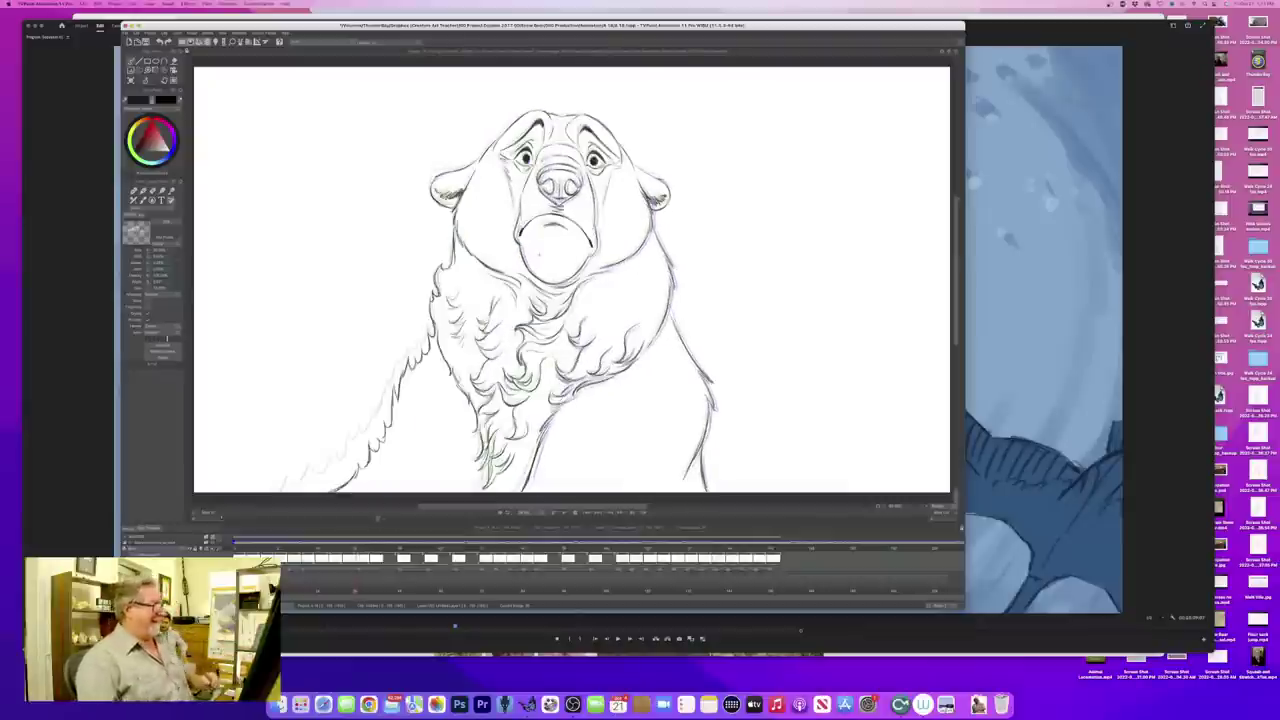
- Ink the arched mouth line over the chin and check it against the adjacent frame
key(Right)
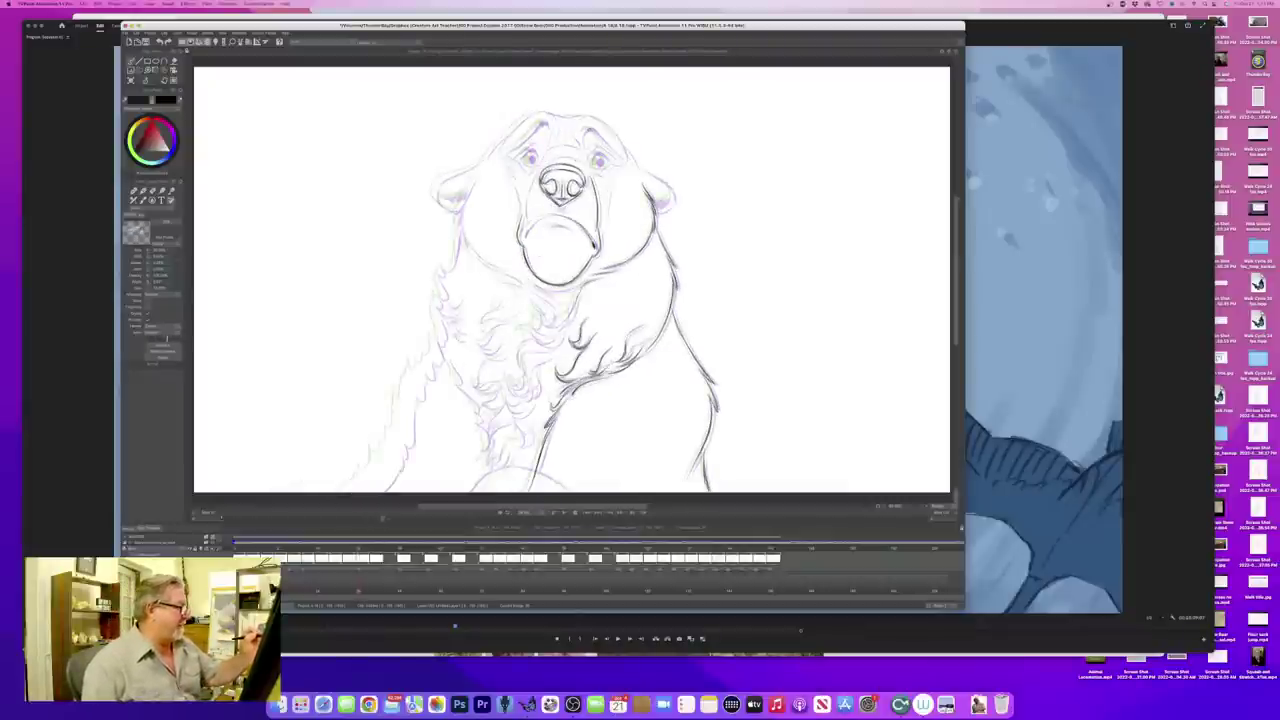
drag(556, 215, 577, 222)
key(Left)
key(Right)
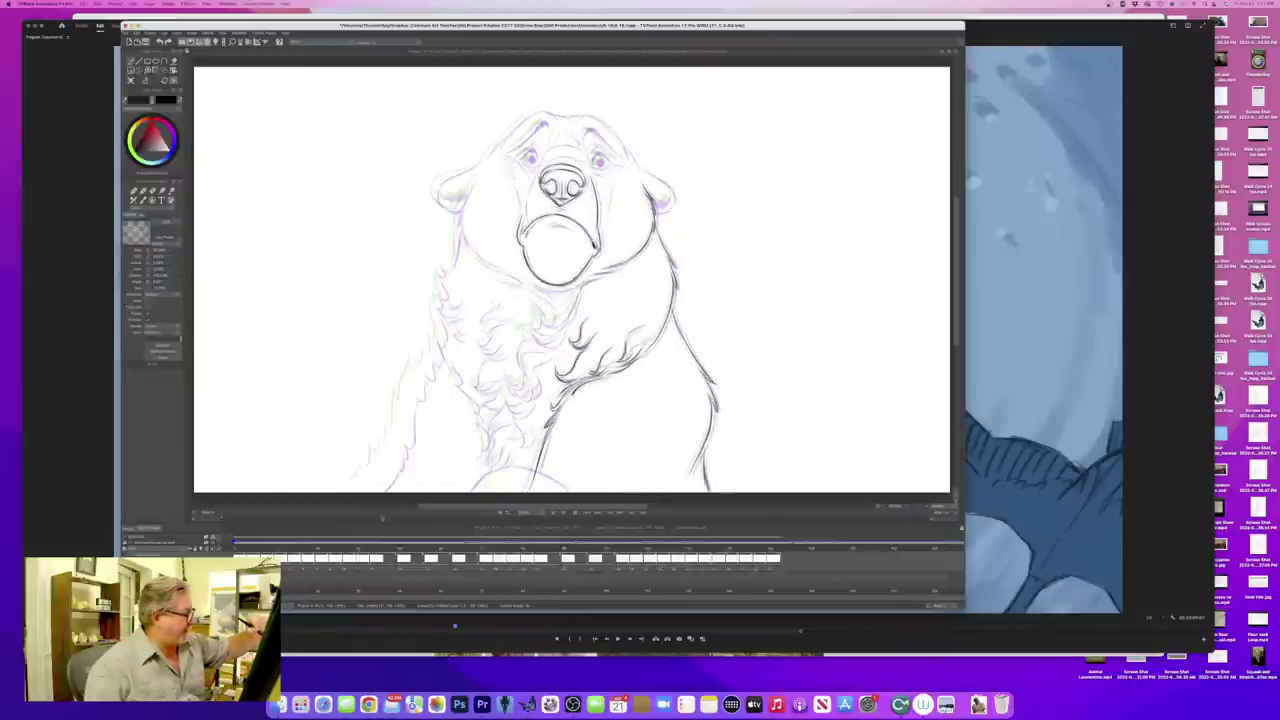
- Accent the mouth corner on the viewer's left and ink the short crease just below the mouth line
key(Right)
key(Left)
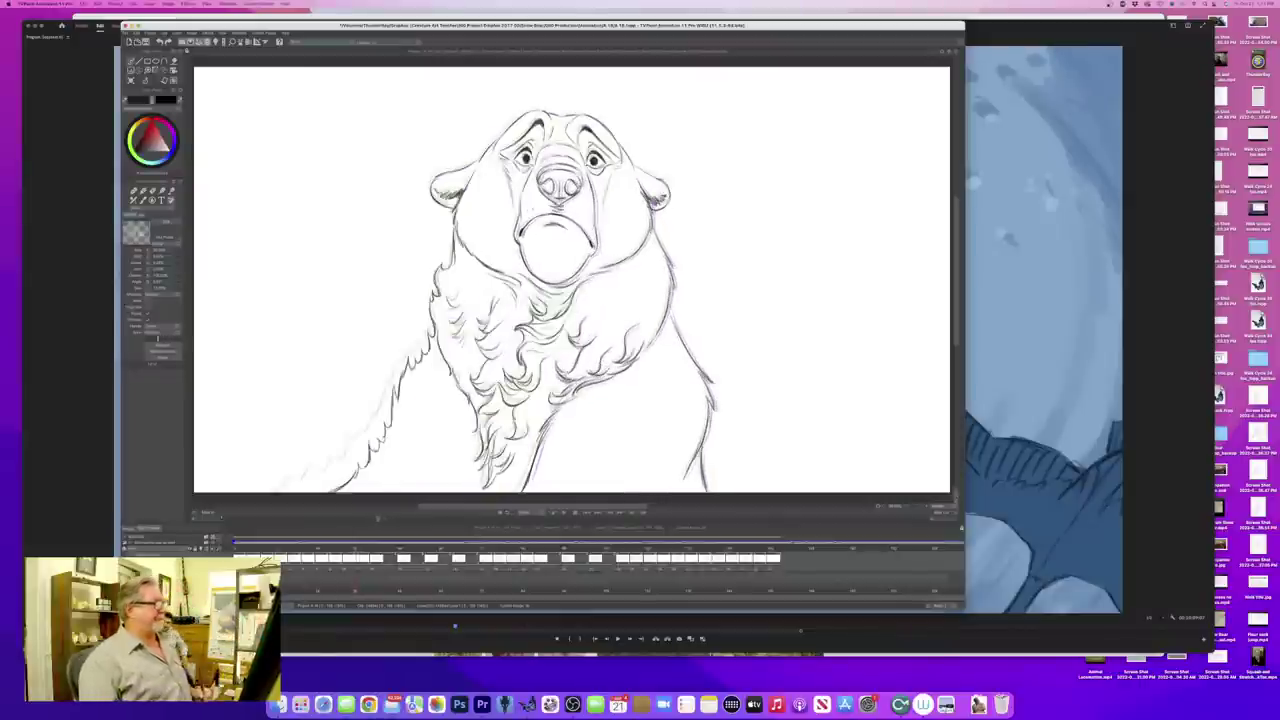
key(Right)
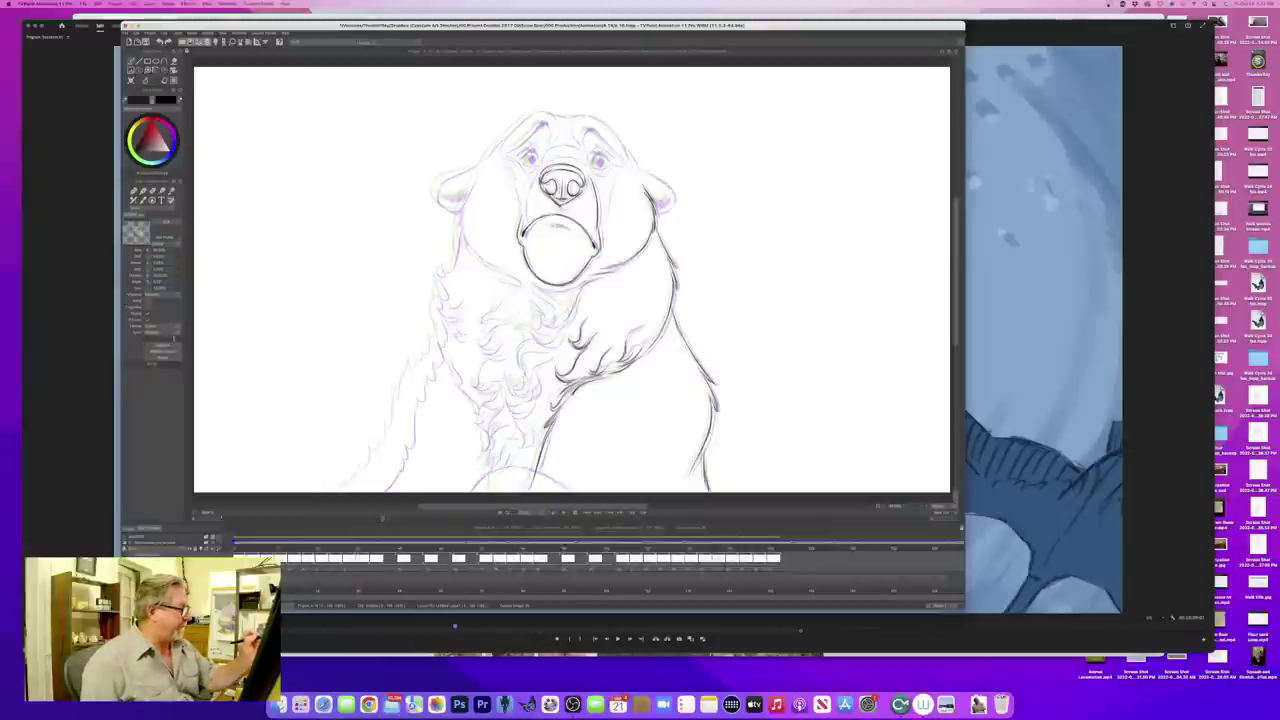
drag(544, 228, 560, 228)
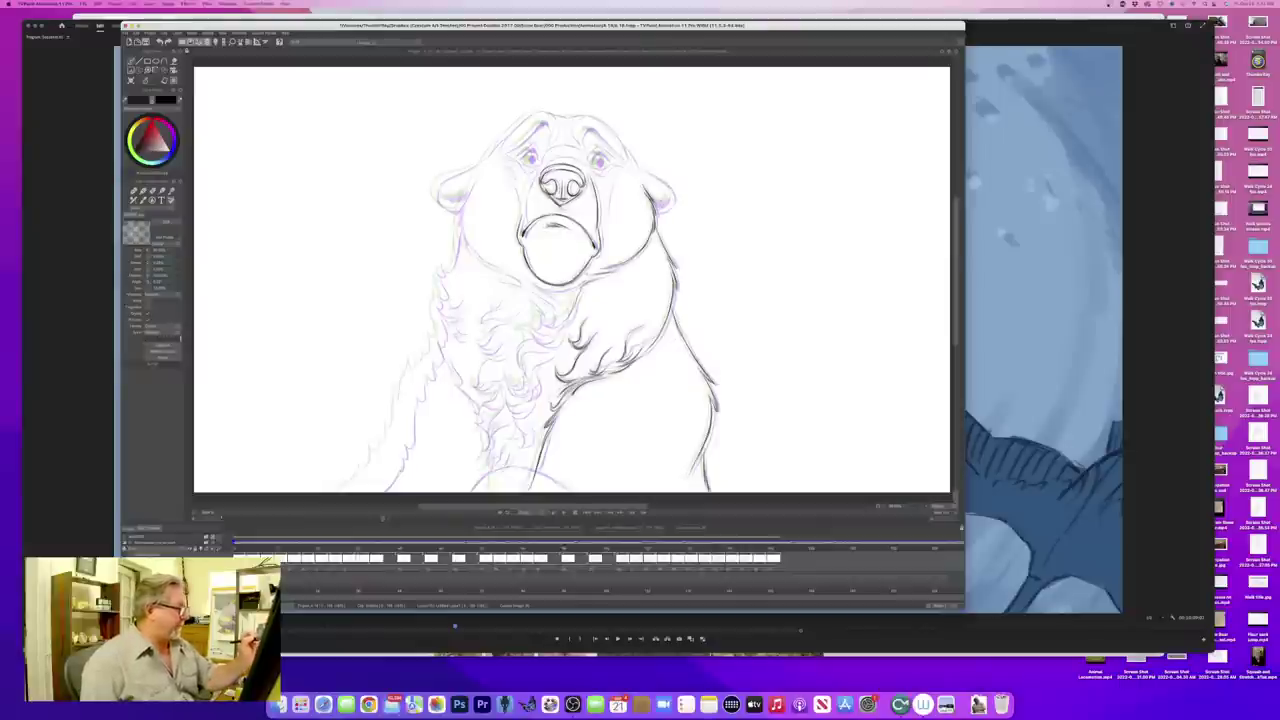
- Ink the remaining muzzle side, the creases across the nose bridge and the brow on the viewer's right
key(Left)
key(Right)
key(Left)
key(Right)
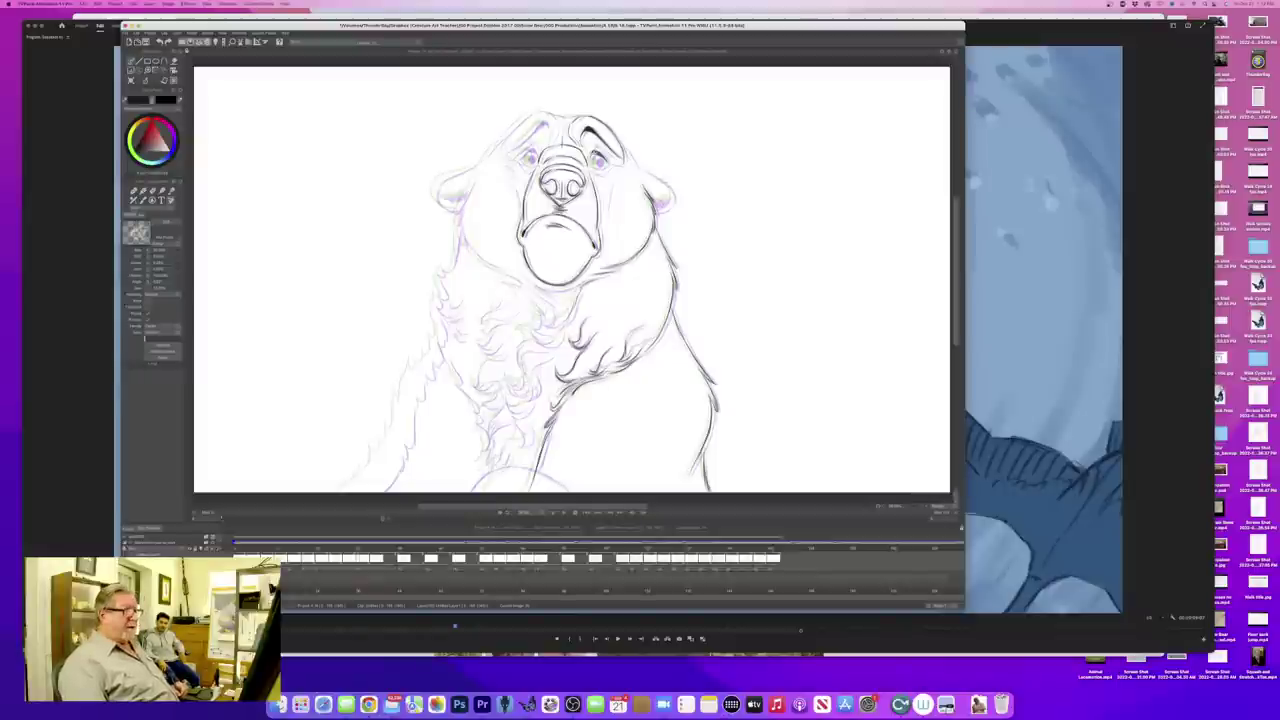
- Ink the bear's eye on the viewer's right to match the adjacent frame, and save the project
key(Left)
key(Right)
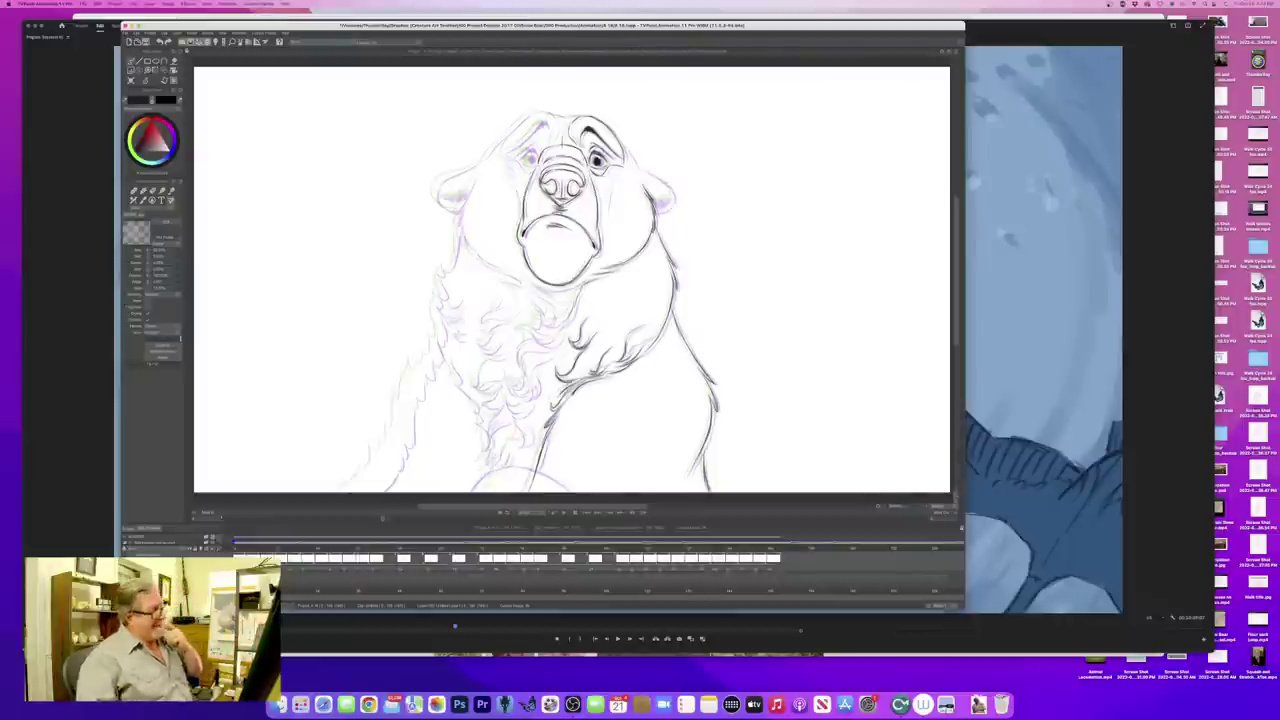
key(super+s)
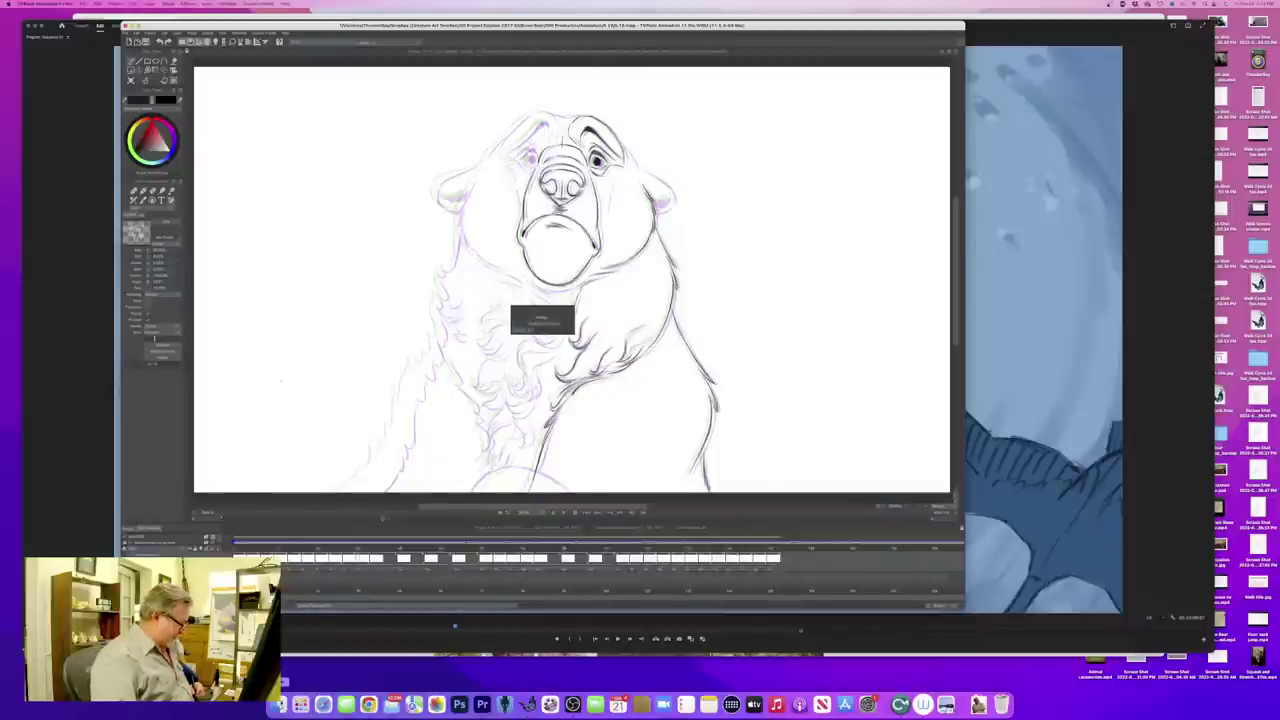
- Switch to Finder and search the whole Mac for horse files
click(280, 705)
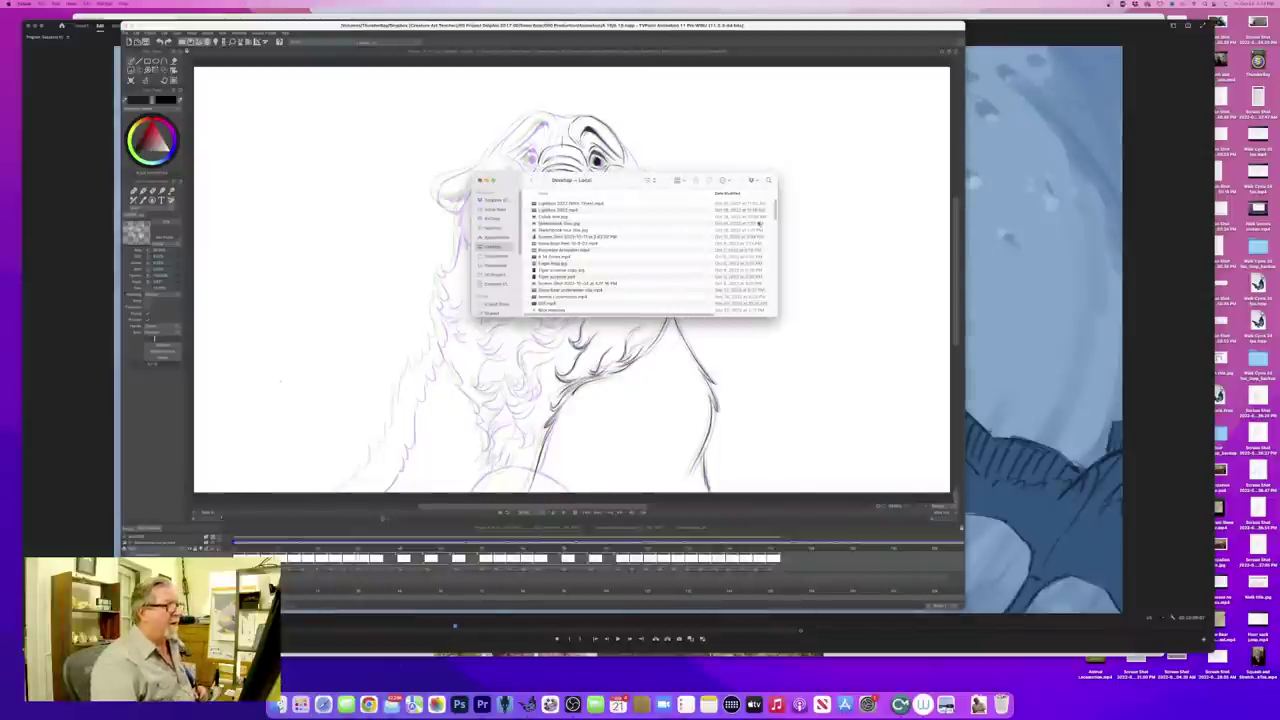
click(768, 181)
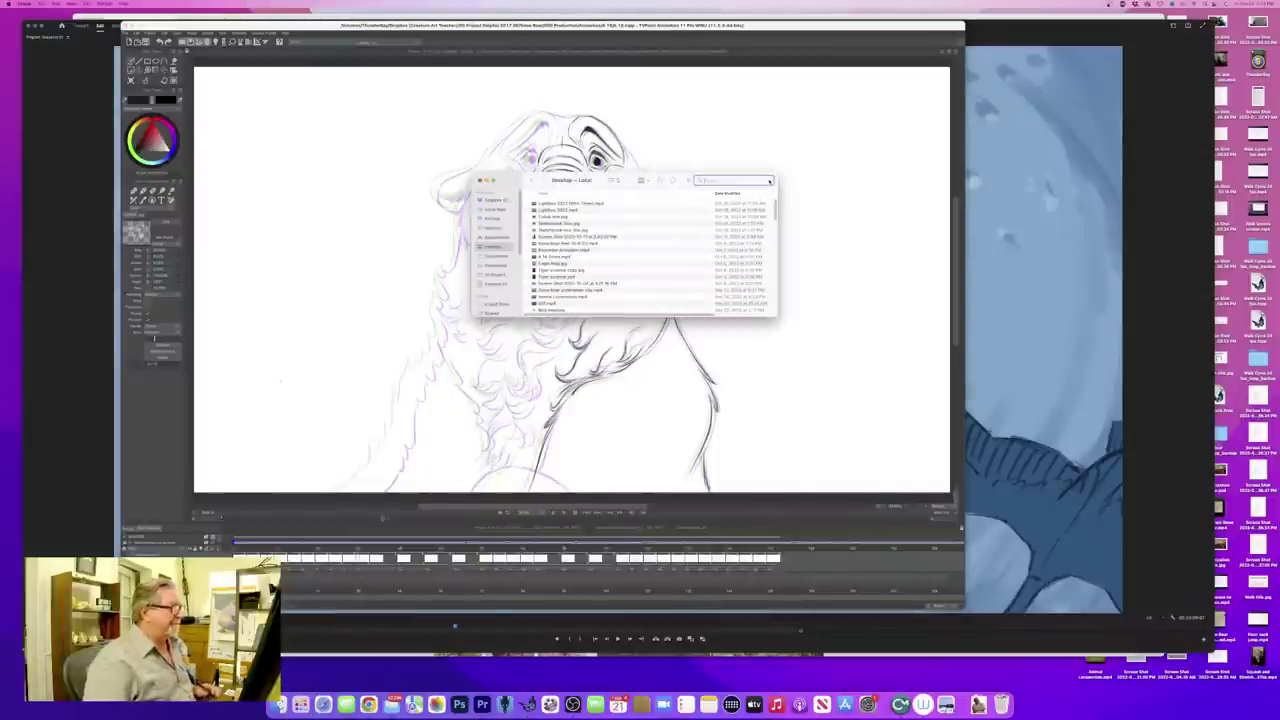
text(lig)
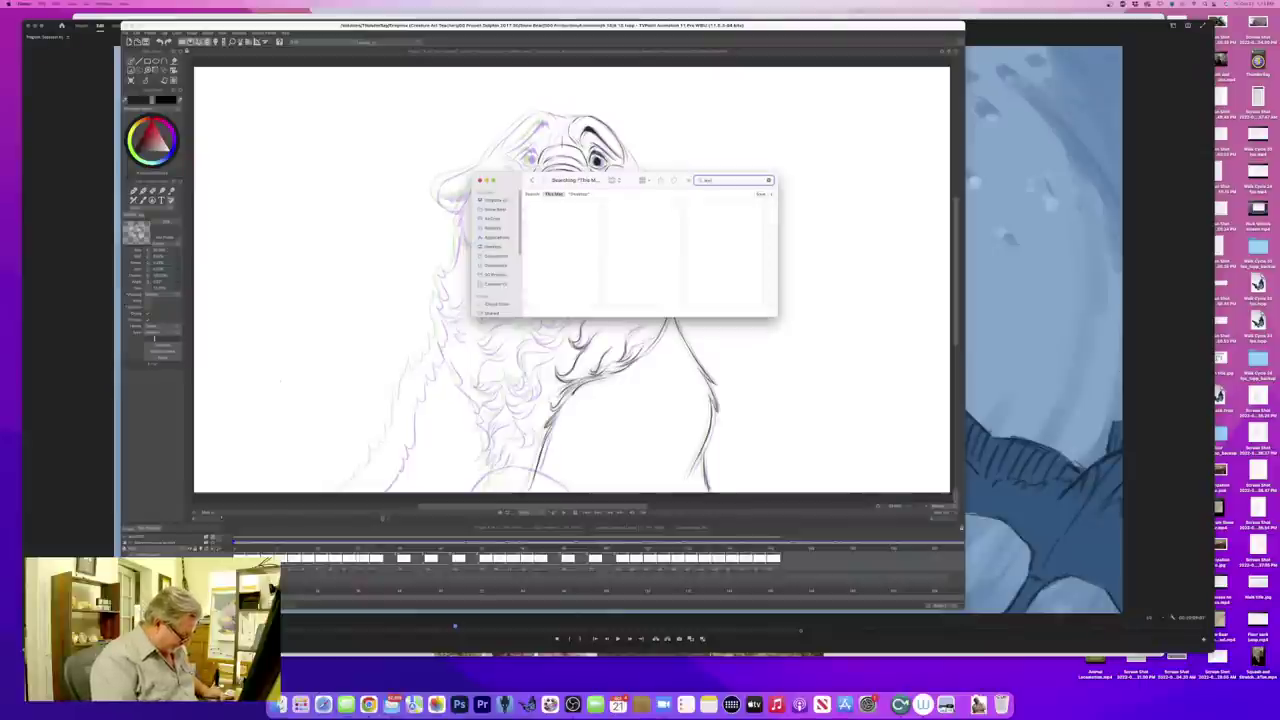
text(se)
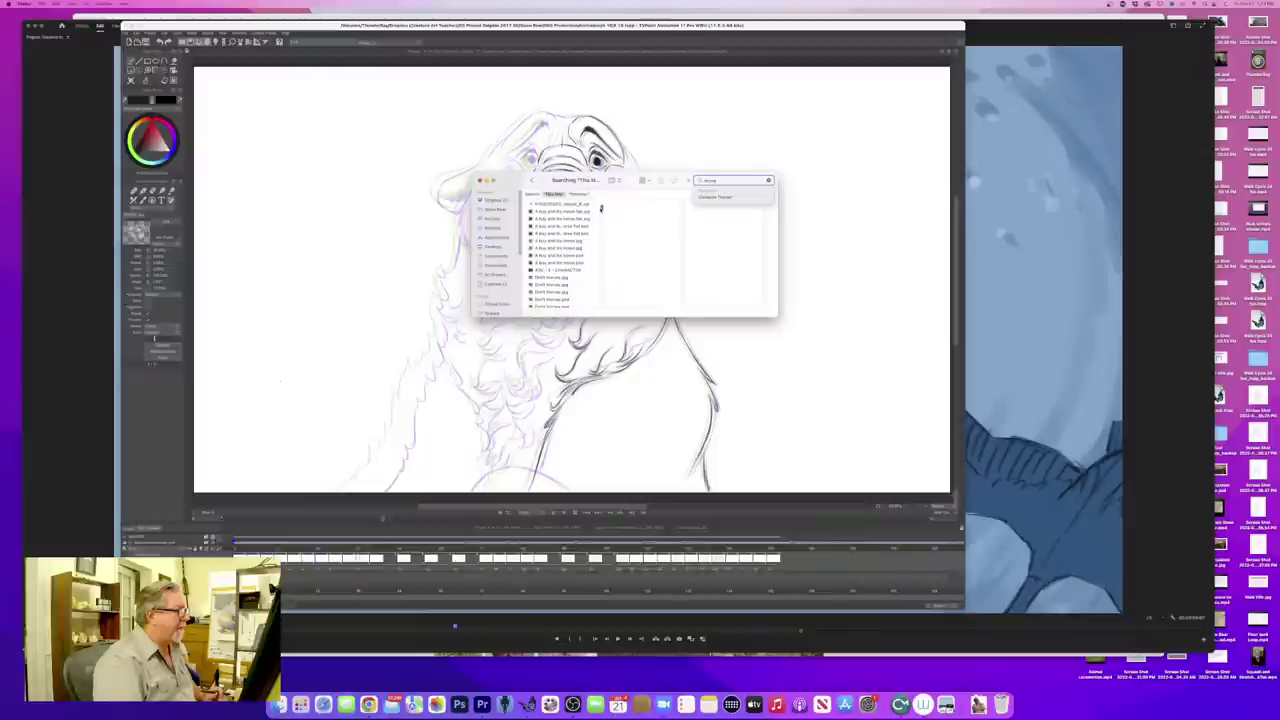
click(714, 197)
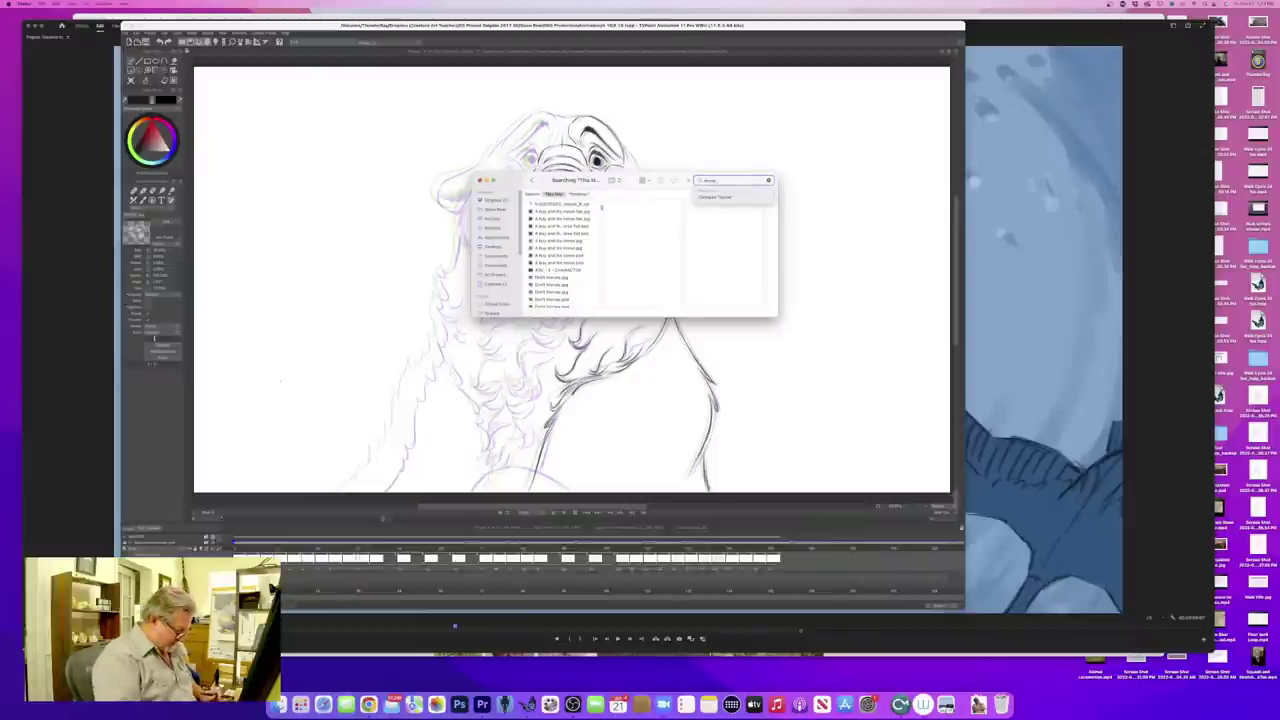
- Try to narrow the horse file search to names containing mp4
text(run)
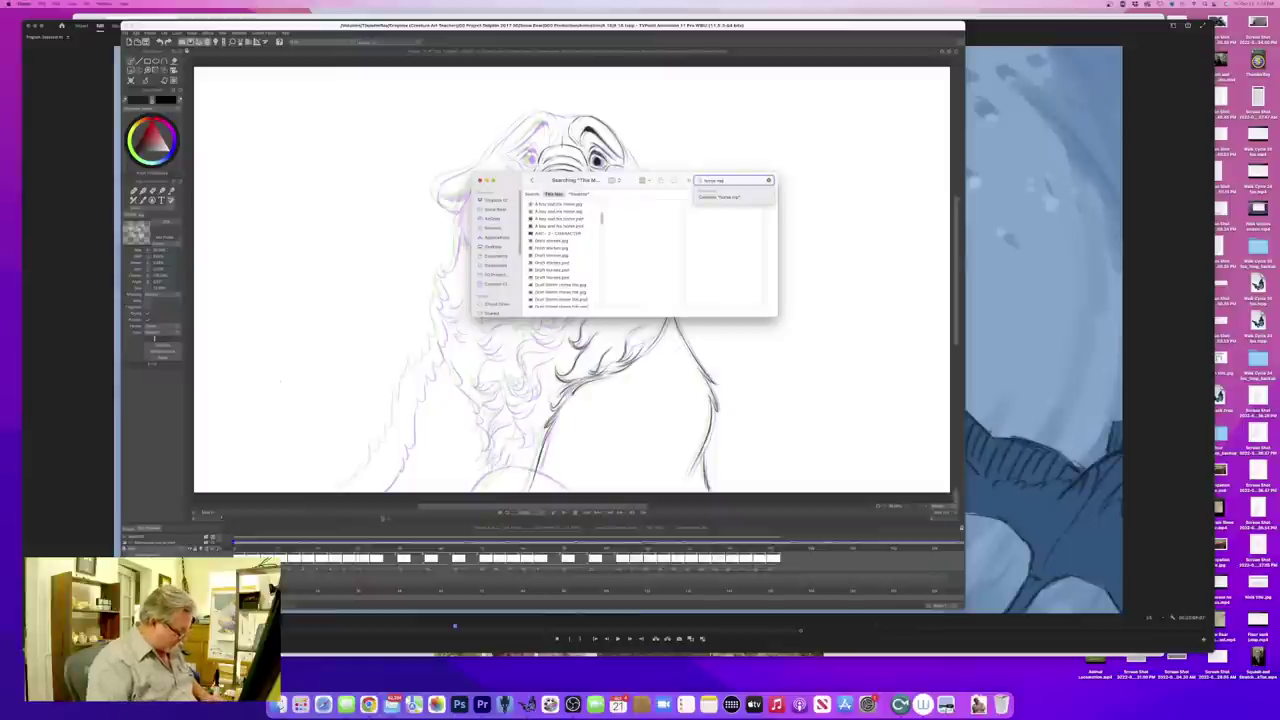
key(BackSpace)
text(4)
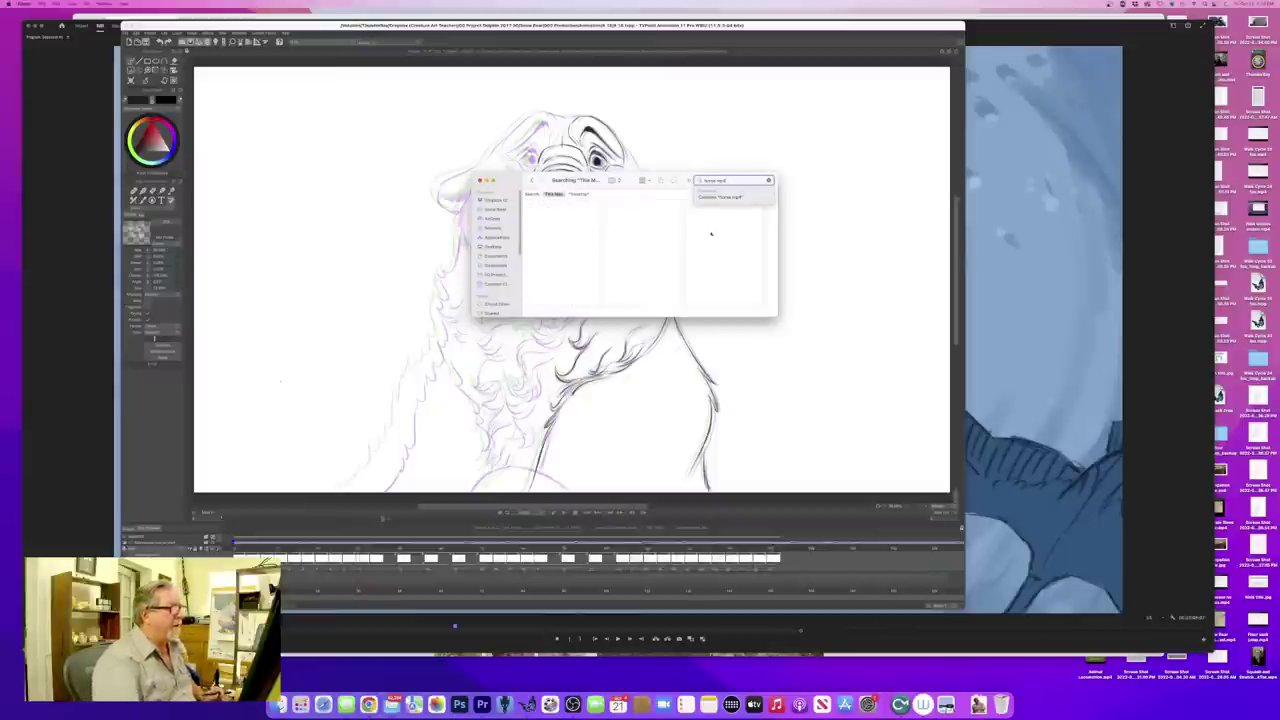
click(736, 198)
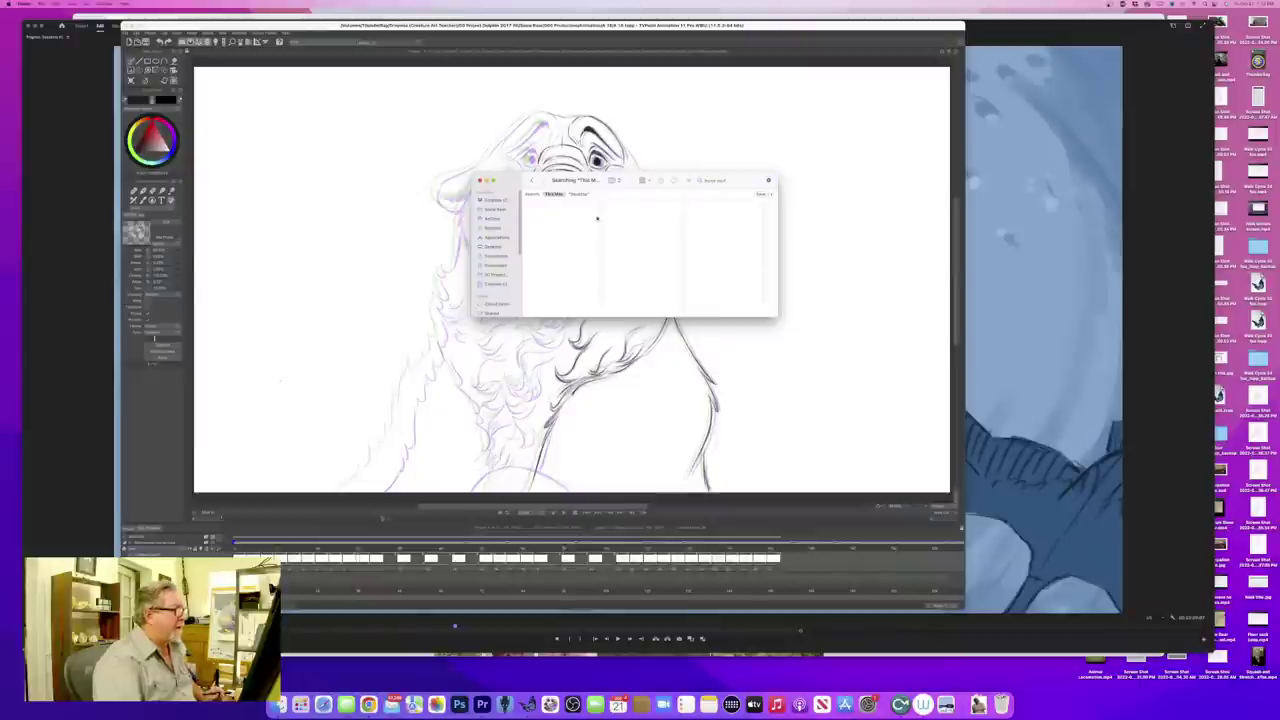
- Shorten the search text to find the horse movie clips, and select the horse trot MP4 in the results
click(728, 181)
key(BackSpace)
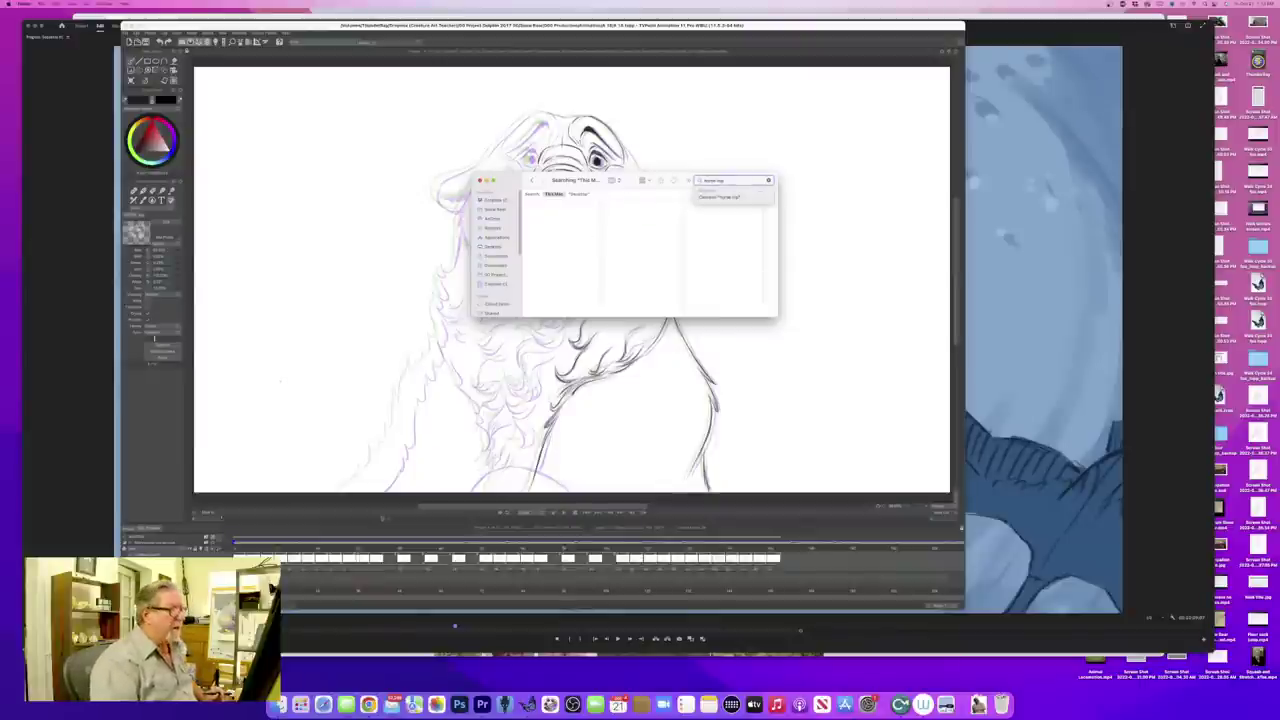
key(BackSpace)
key(BackSpace)
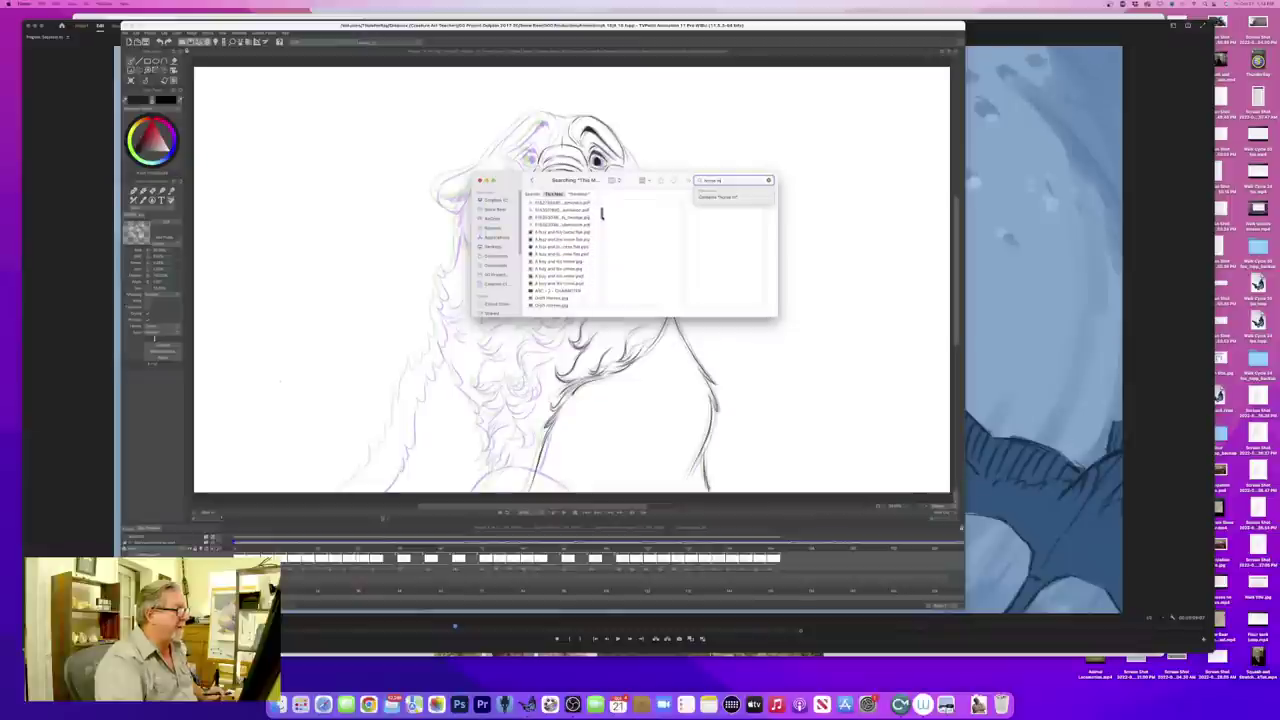
drag(602, 215, 603, 221)
text(p)
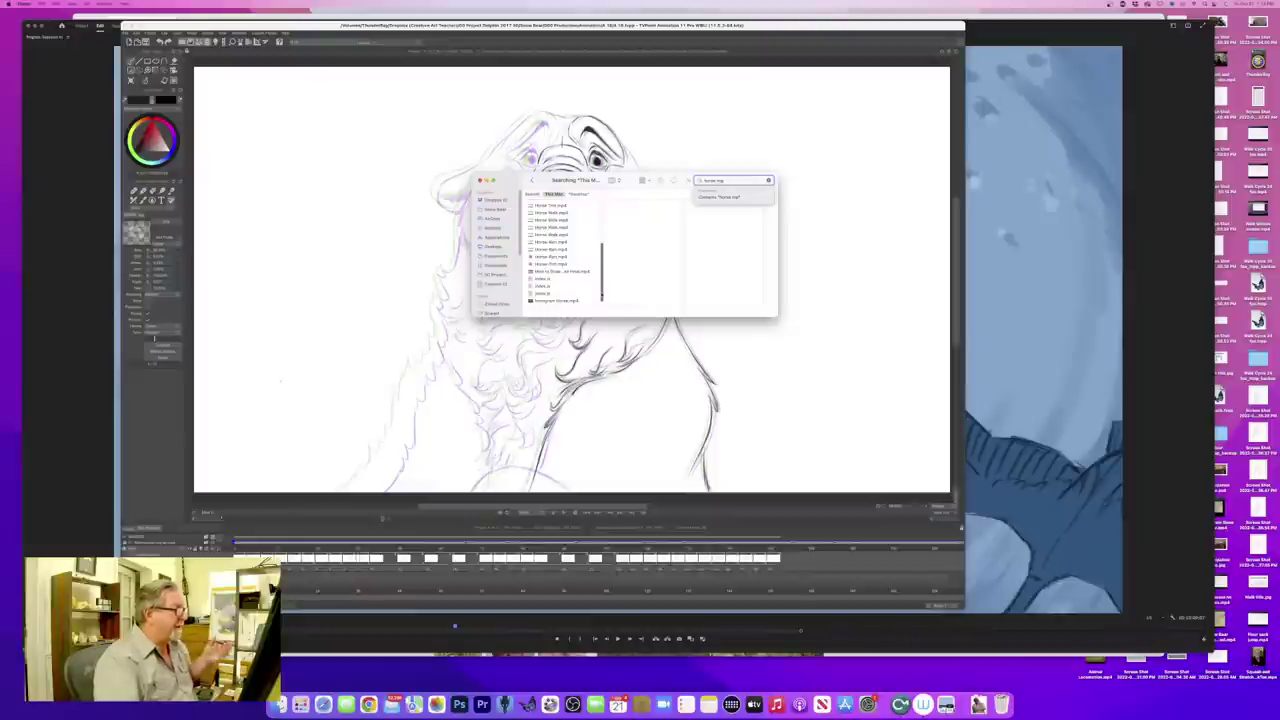
scroll(602, 286, up, 10)
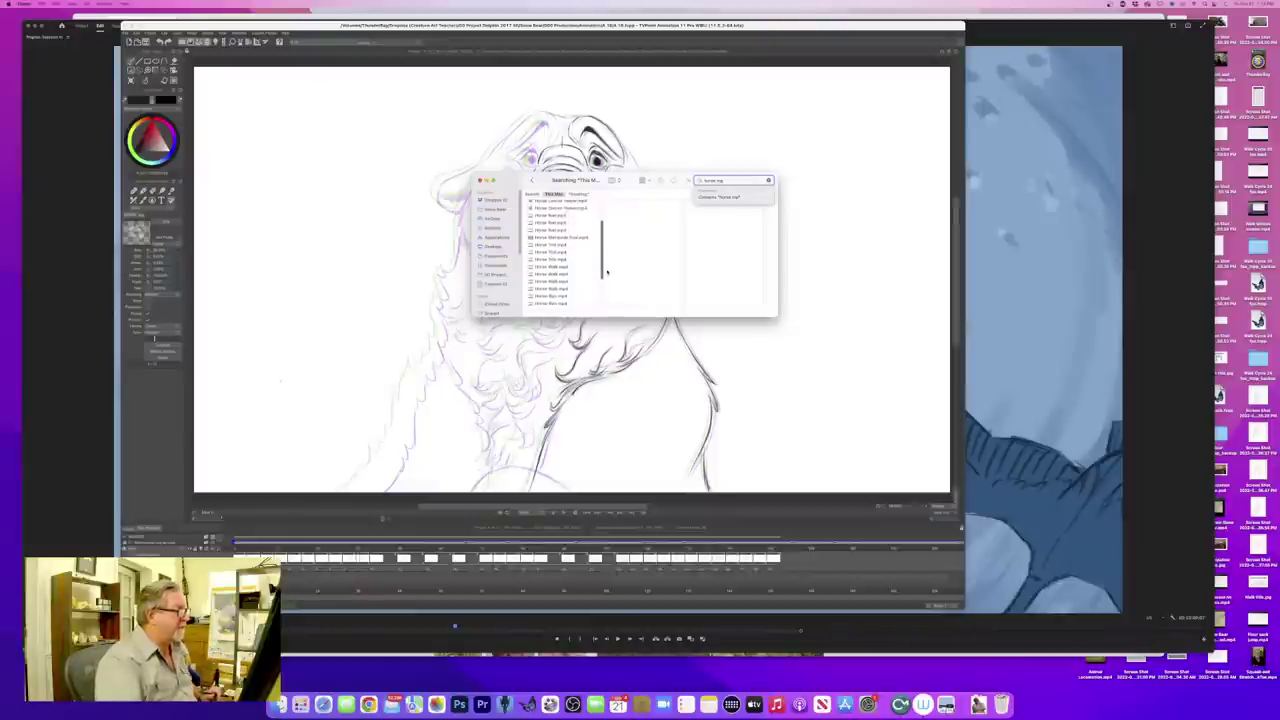
click(563, 242)
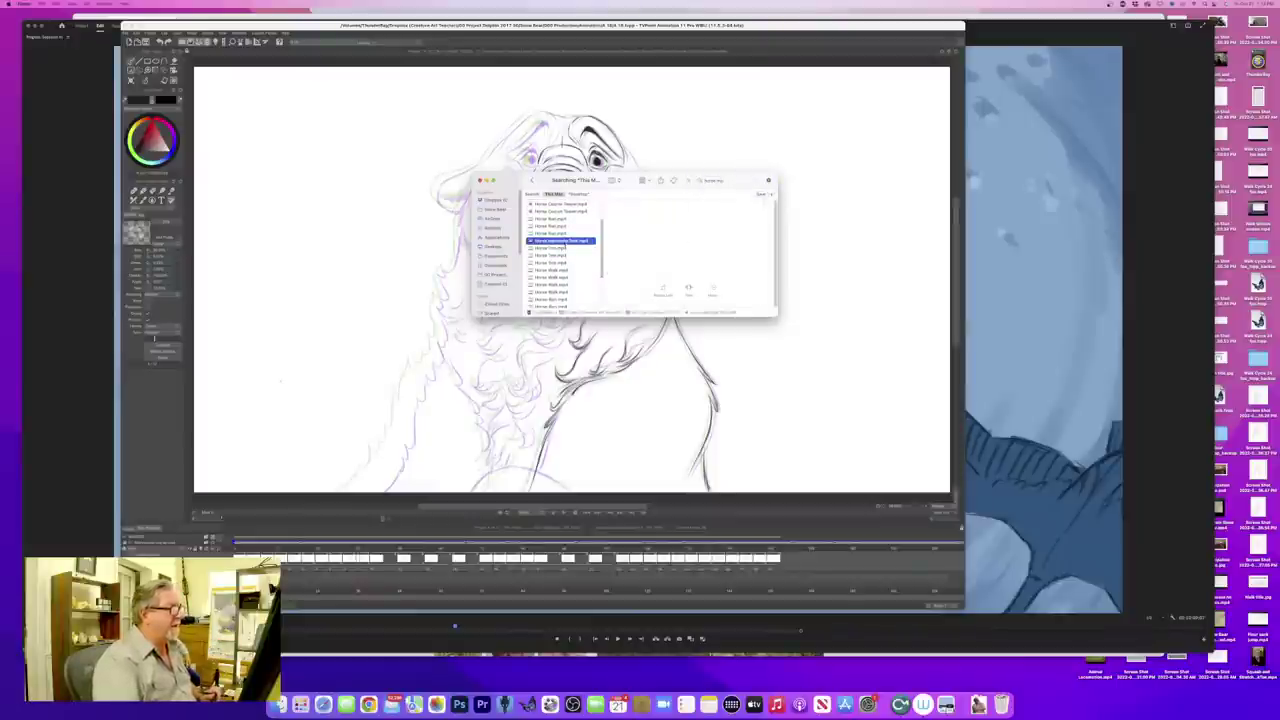
- Open the selected horse trot MP4, play the animation through as an example, and close the movie
double_click(564, 242)
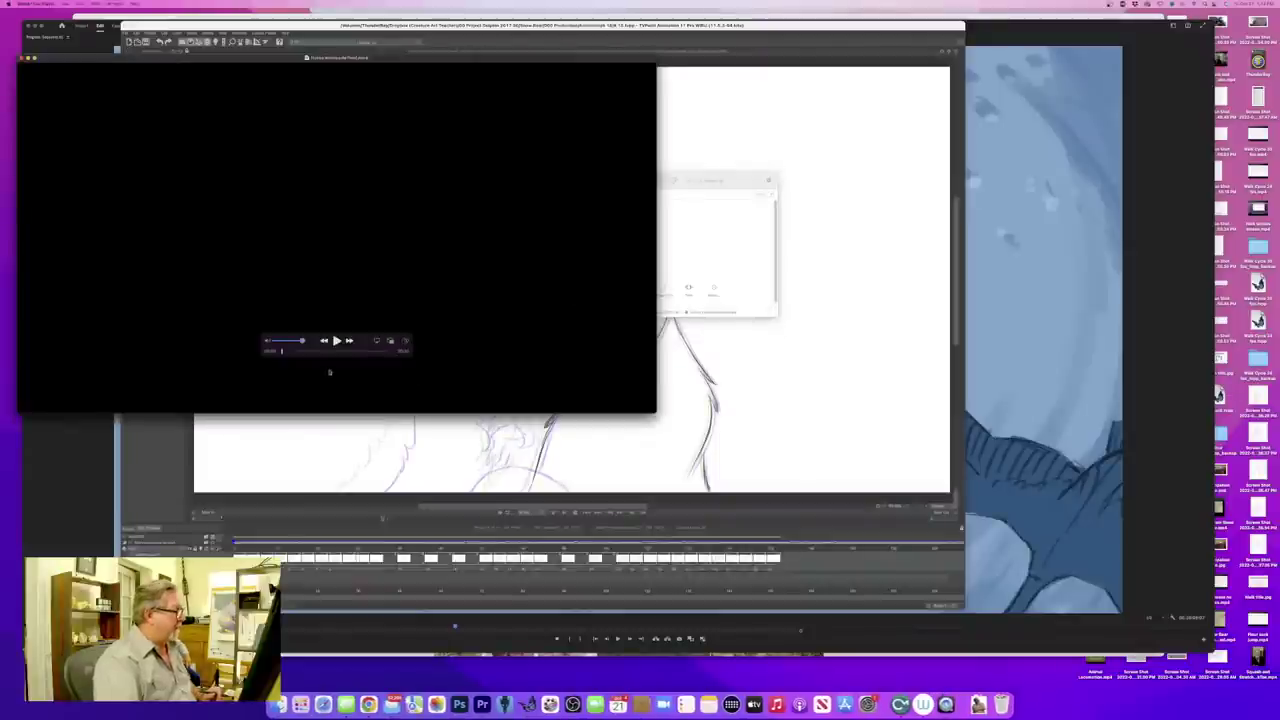
click(340, 342)
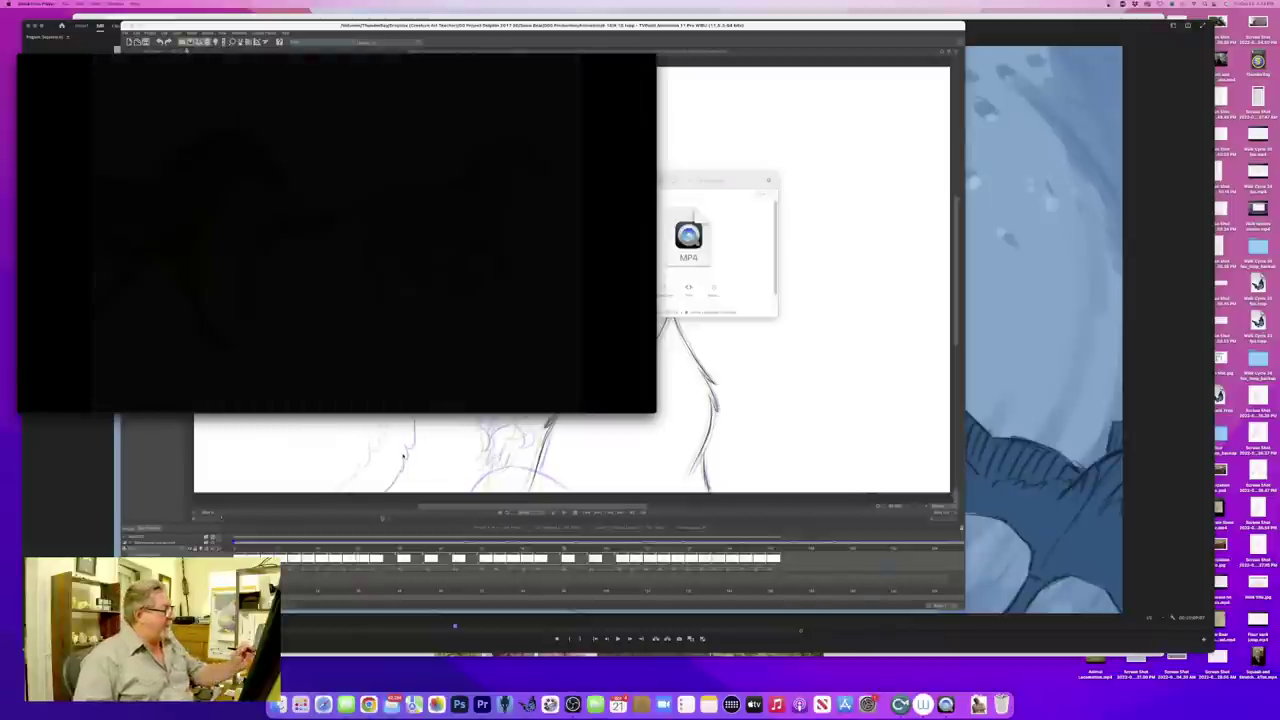
click(338, 342)
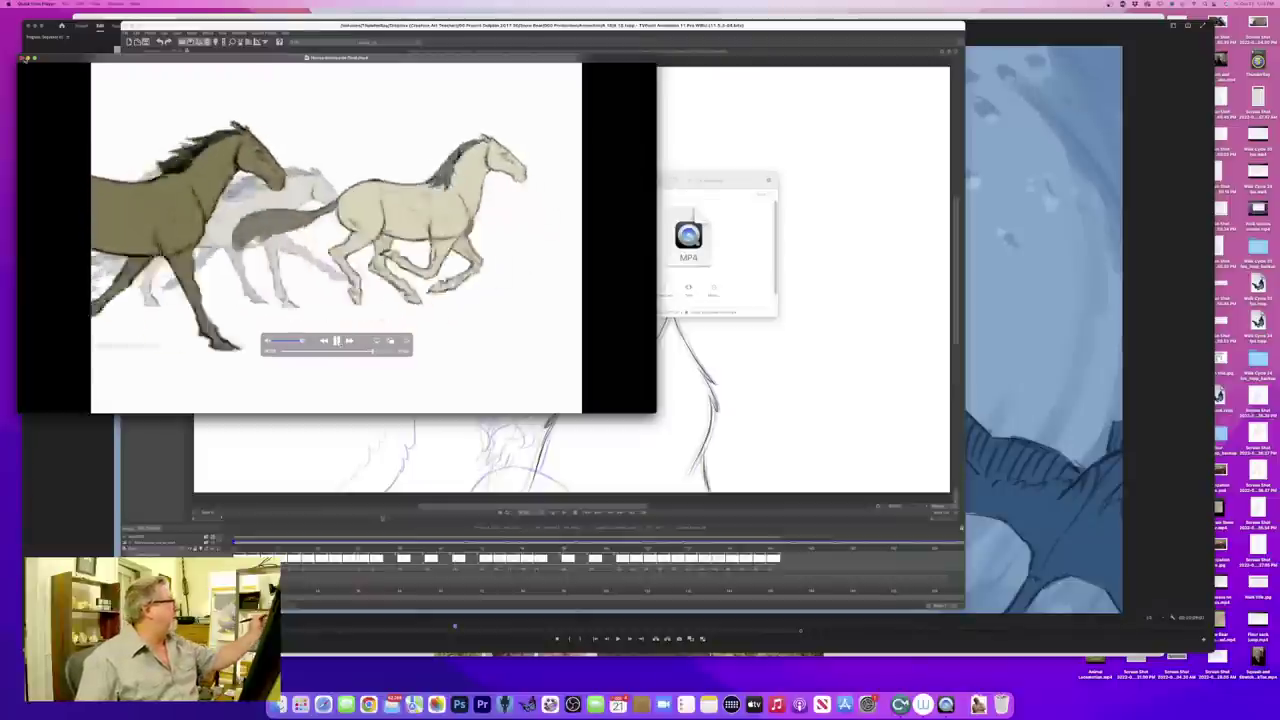
click(27, 58)
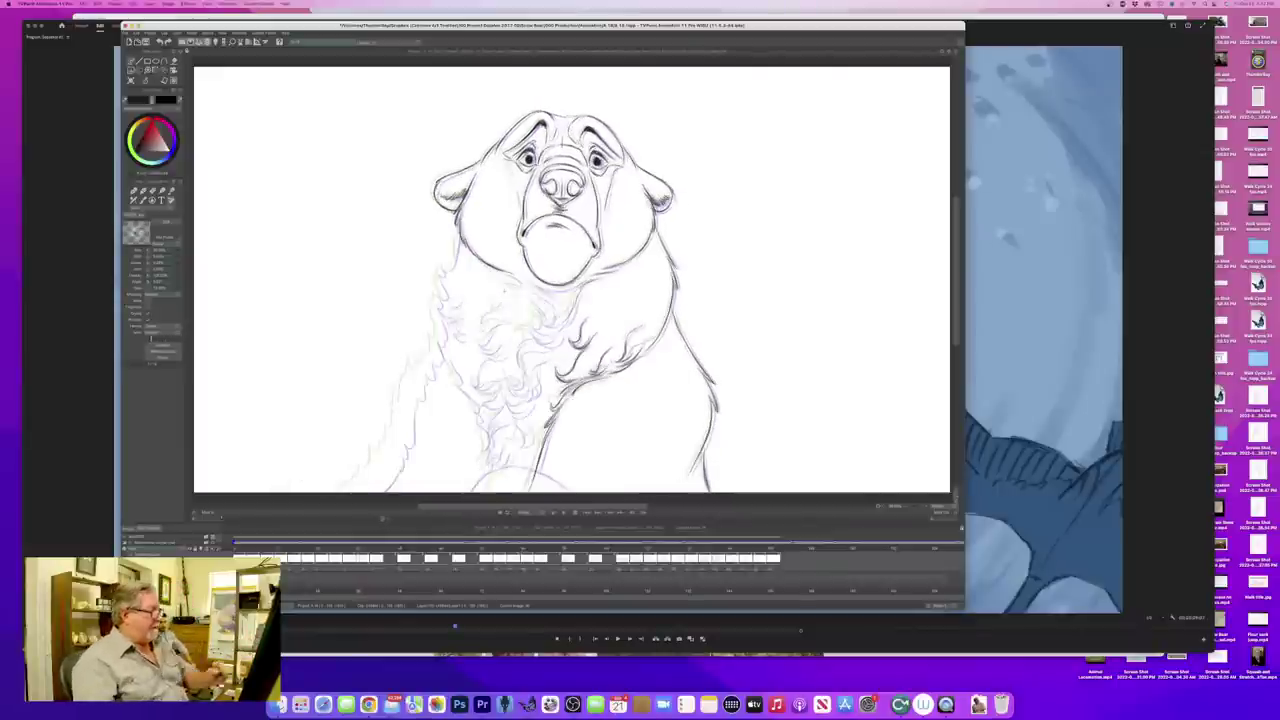
- Ink the fur line under the bear's chin, and compare it with the adjacent frames
drag(527, 279, 571, 287)
key(Left)
key(Right)
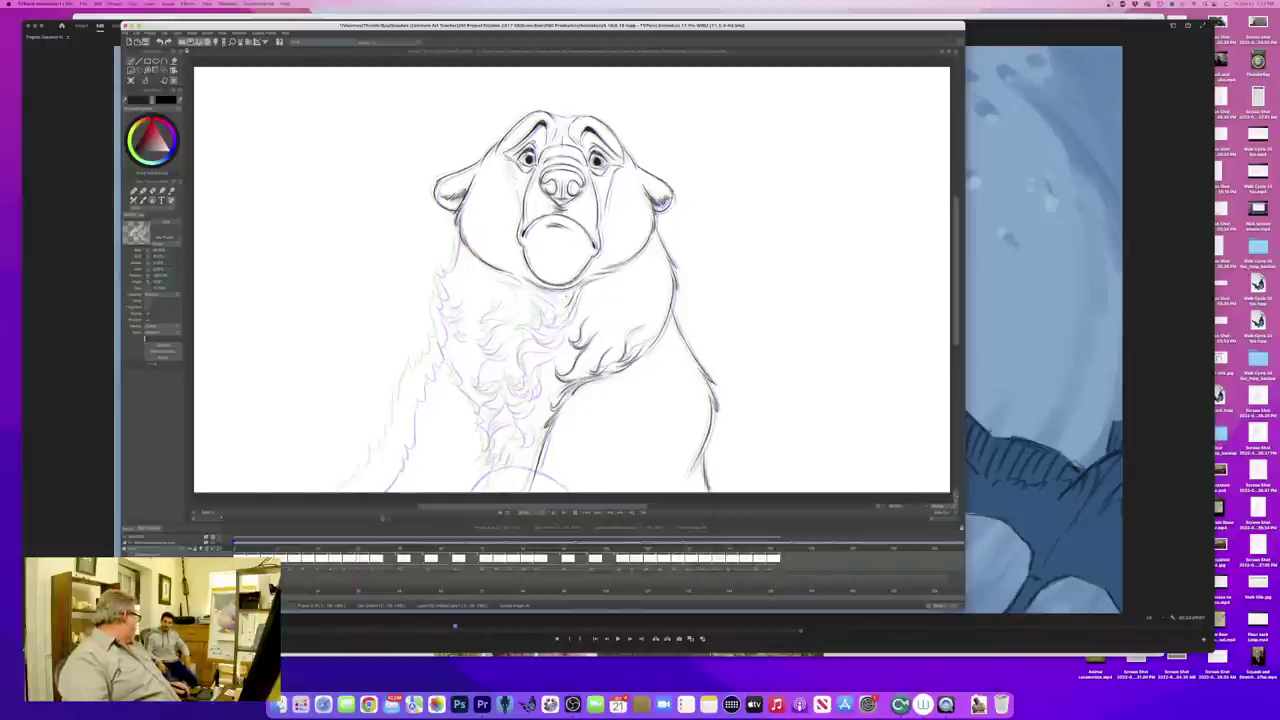
key(Right)
key(Left)
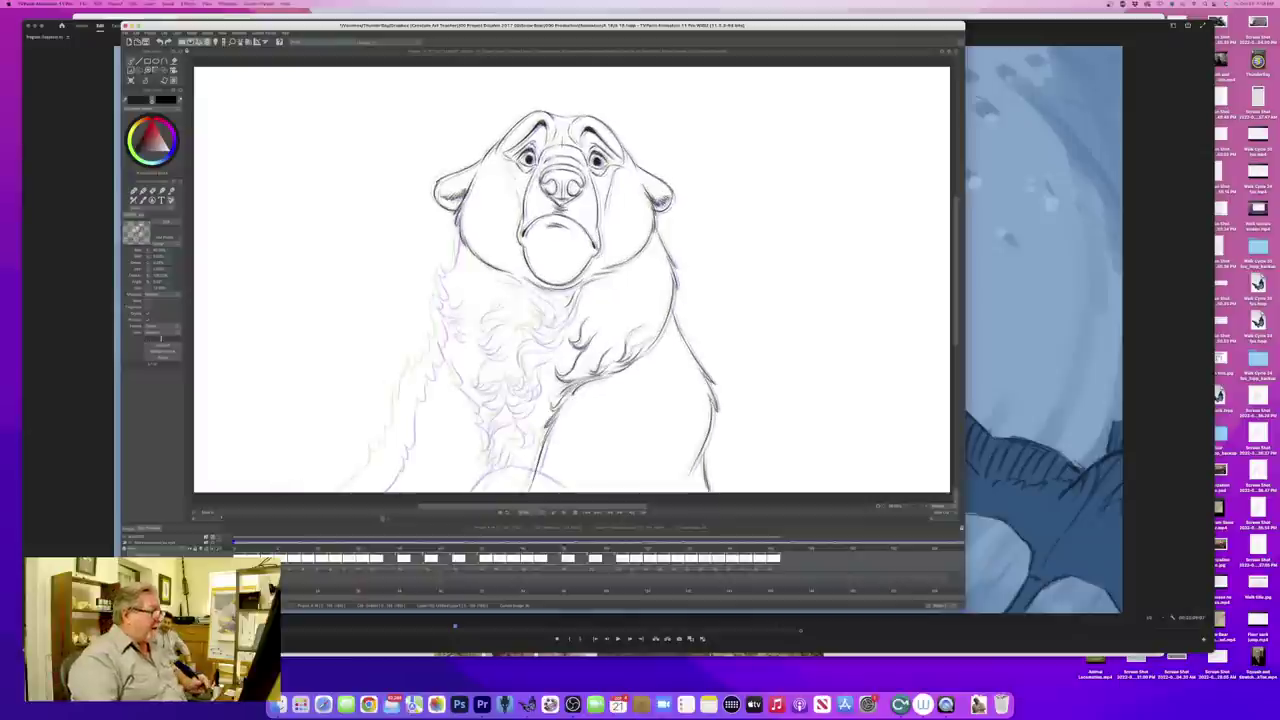
key(Right)
key(Left)
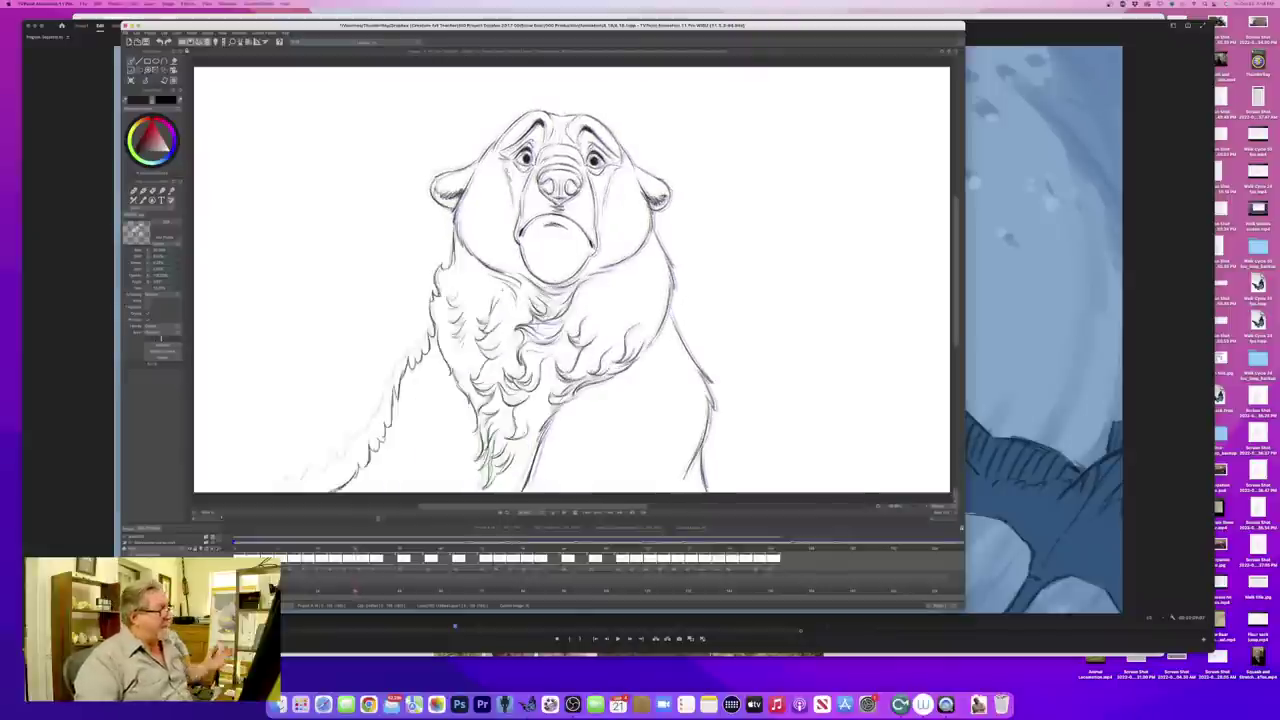
- Ink the bear's chest fur to match the adjacent frame, and save the project
key(space)
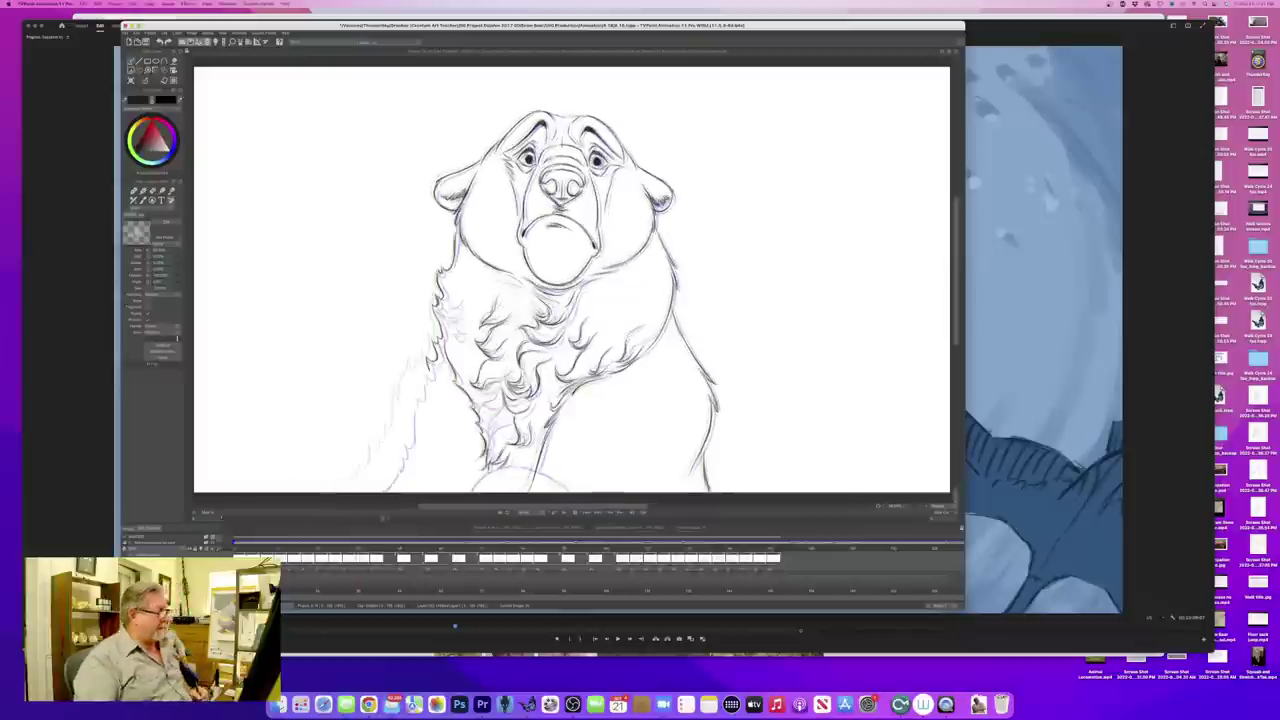
key(Left)
key(Right)
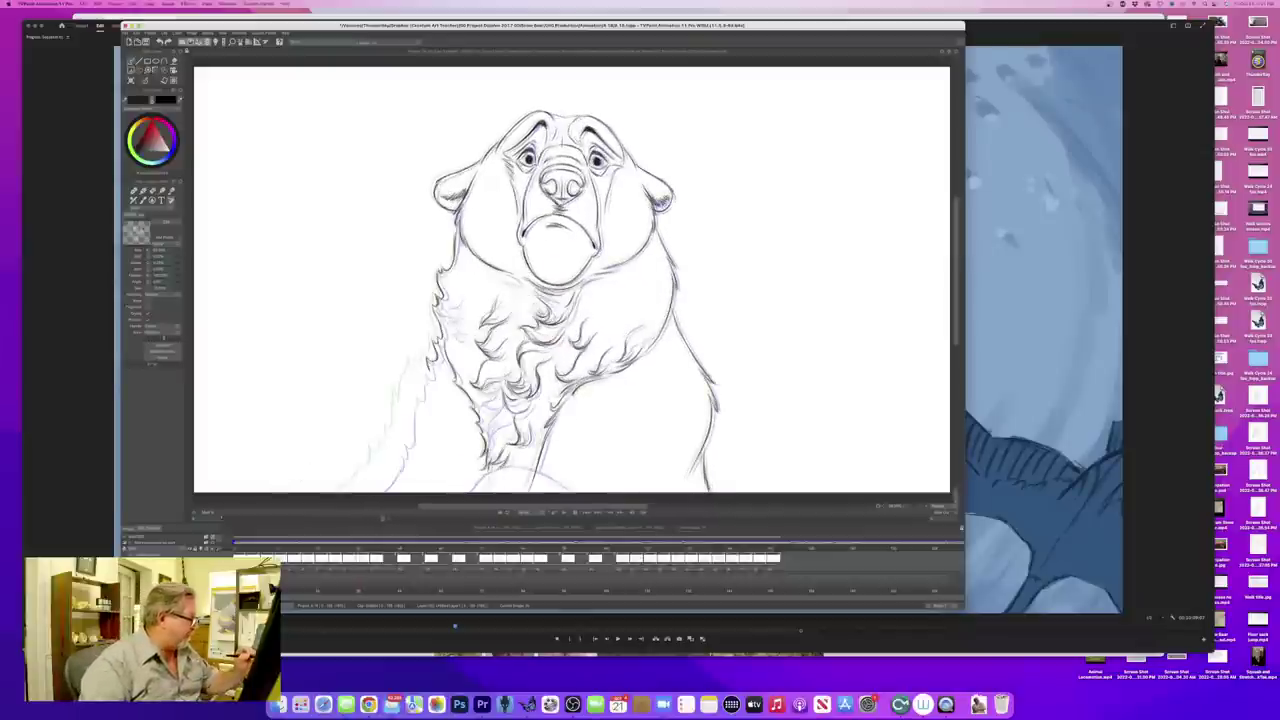
key(super+s)
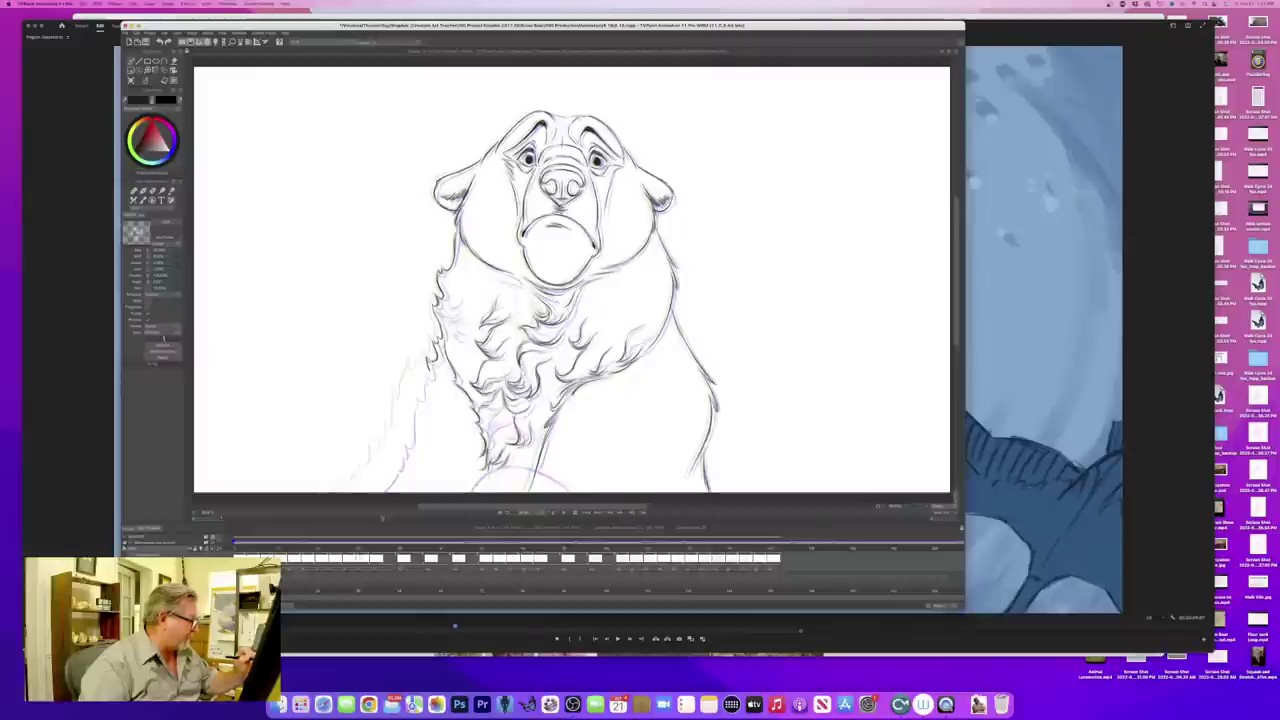
- Flip between the adjacent frames to examine how the bear's chest and shoulder fur lines up
key(Right)
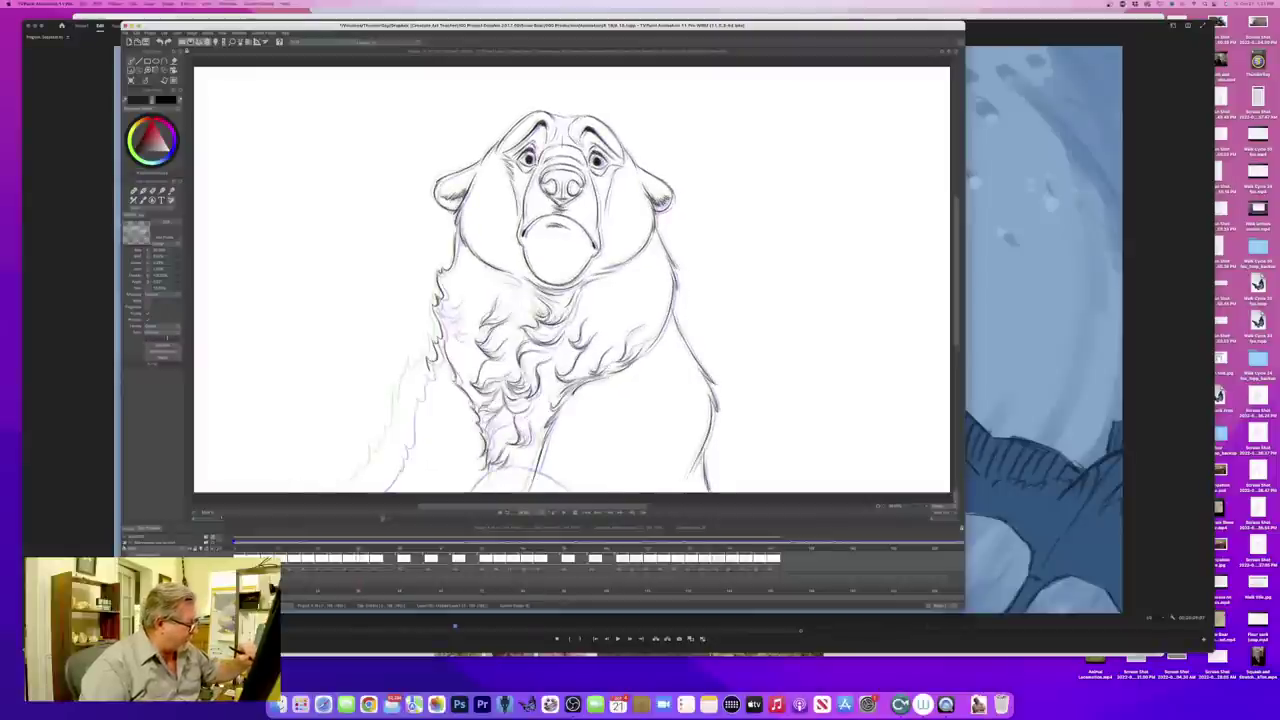
key(Left)
key(Right)
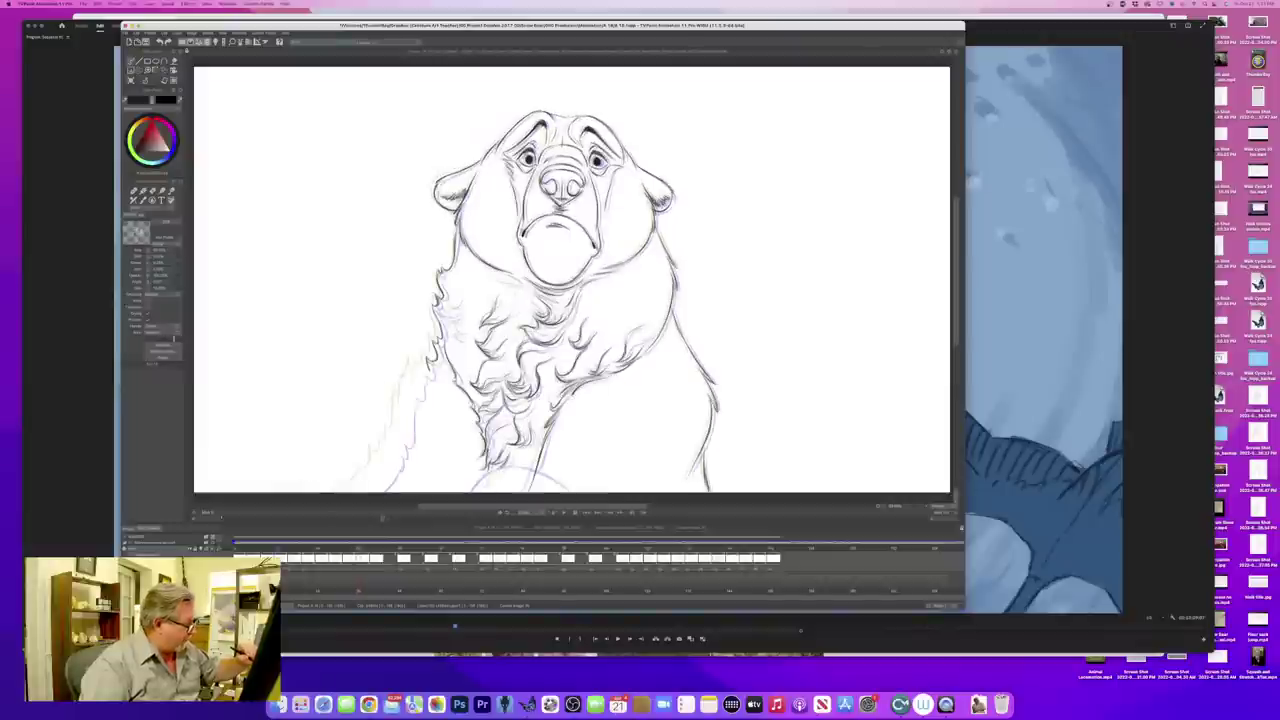
key(Right)
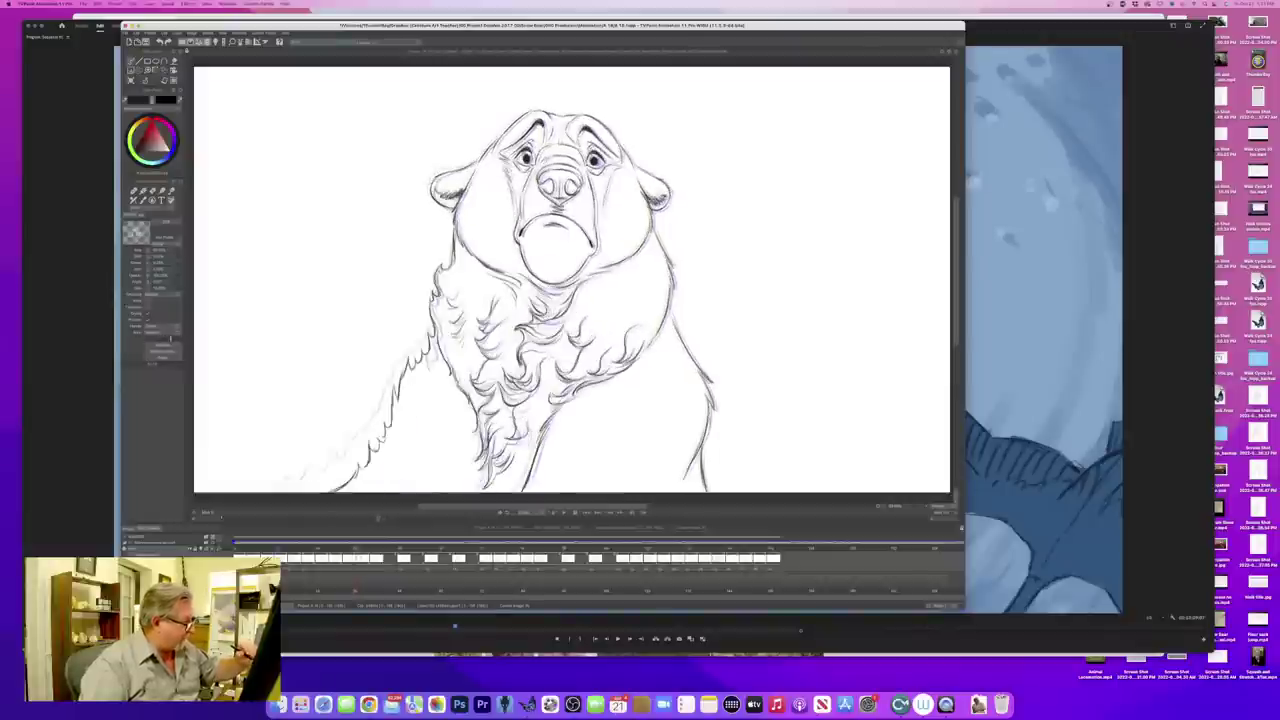
key(Right)
key(Left)
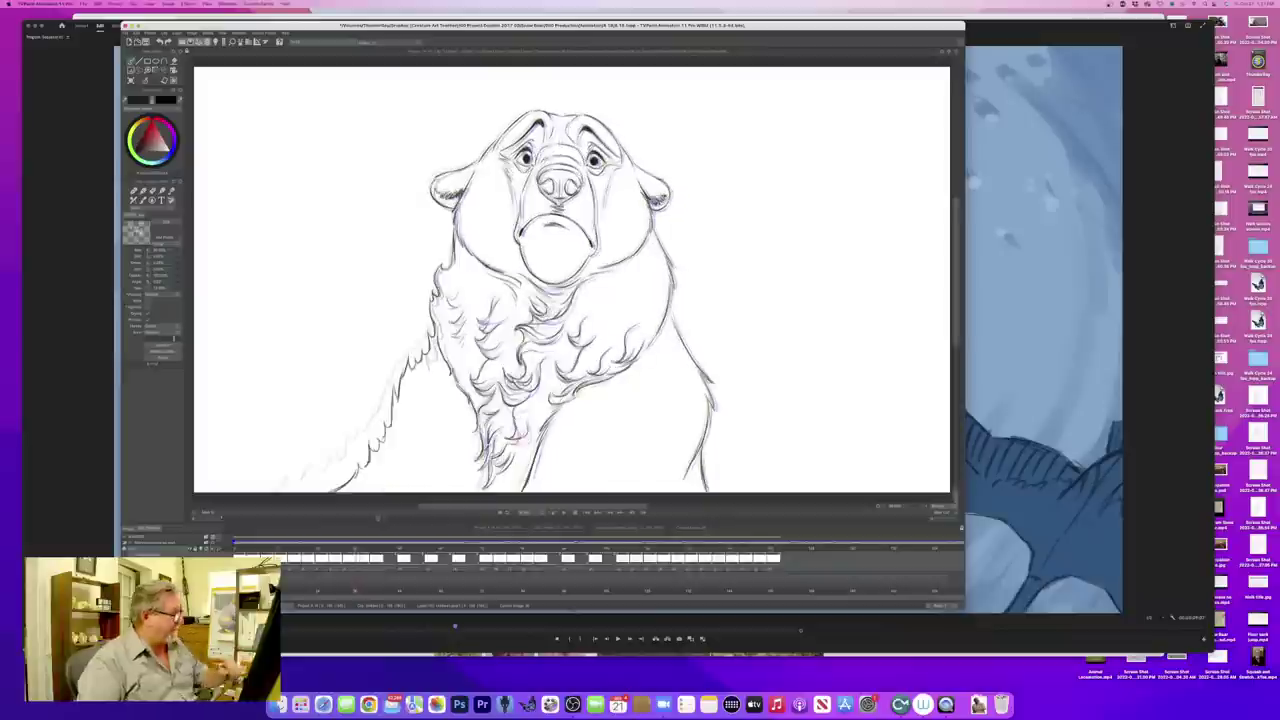
key(Right)
key(Left)
key(Right)
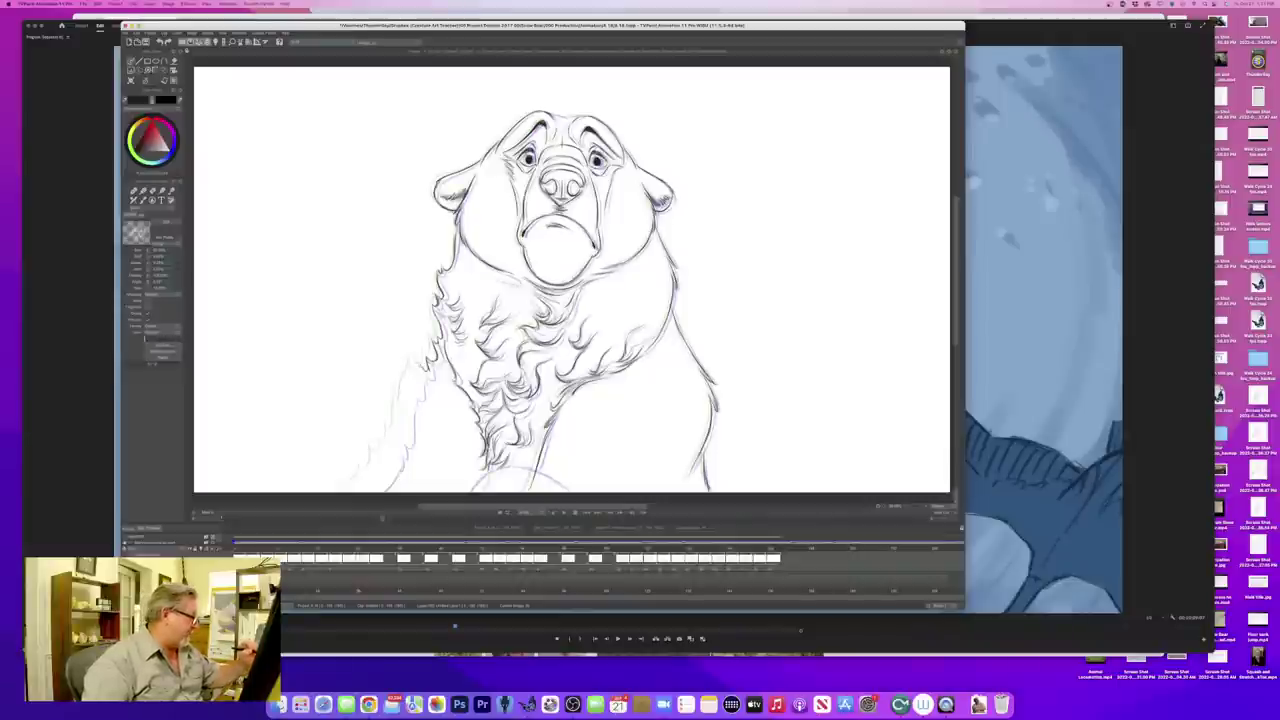
- Ink the jagged outer fur outline of the bear's arm on the viewer's left, down to the canvas edge
drag(413, 375, 392, 442)
drag(398, 430, 392, 452)
drag(398, 440, 388, 462)
drag(394, 452, 360, 494)
key(Right)
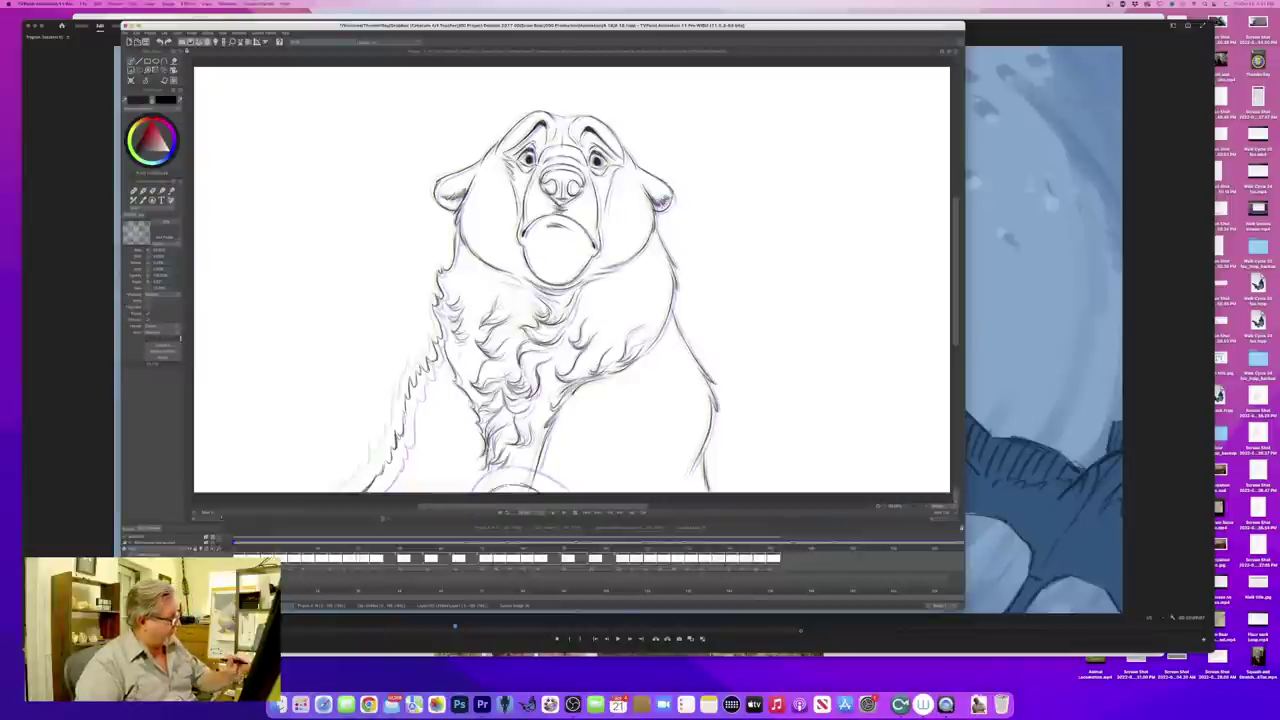
- Ink the rounded outline below the chest fur at the canvas's lower edge, and compare the finished drawing with its neighbour
key(n)
key(Left)
key(Right)
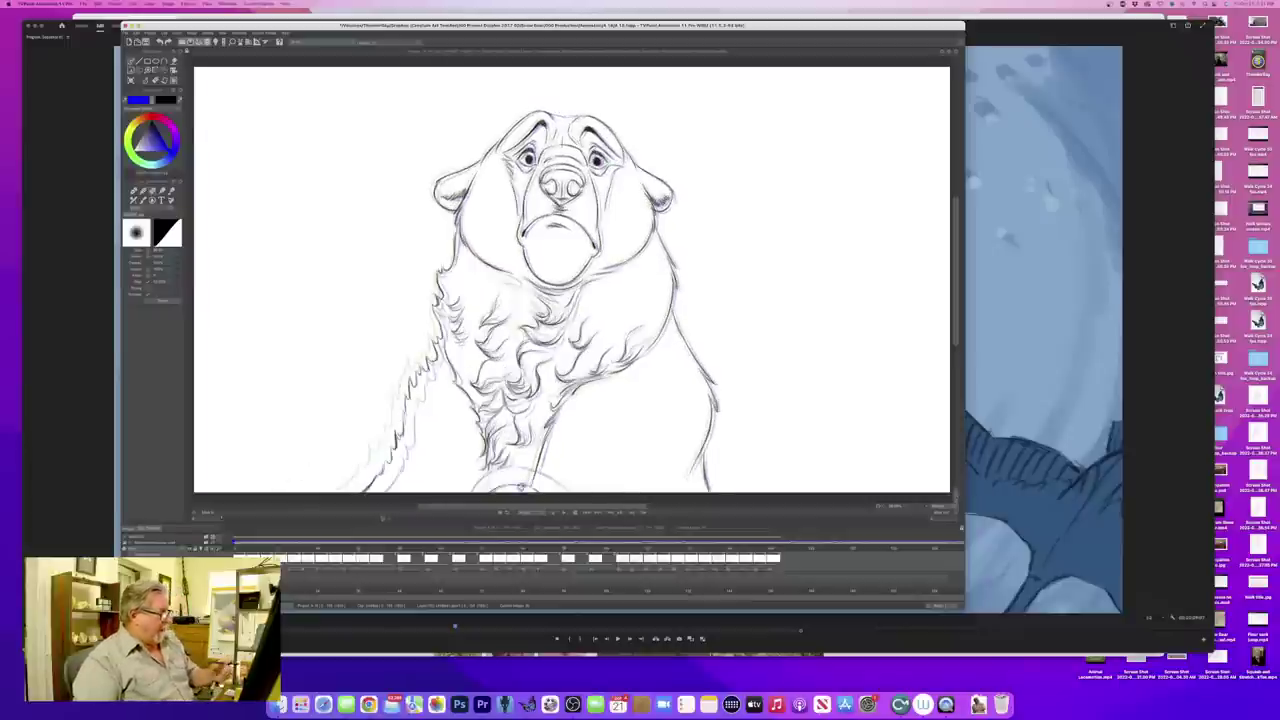
key(Left)
key(Right)
key(n)
mouse_move(520, 486)
mouse_down()
mouse_move(540, 490)
mouse_move(518, 485)
mouse_up()
click(494, 513)
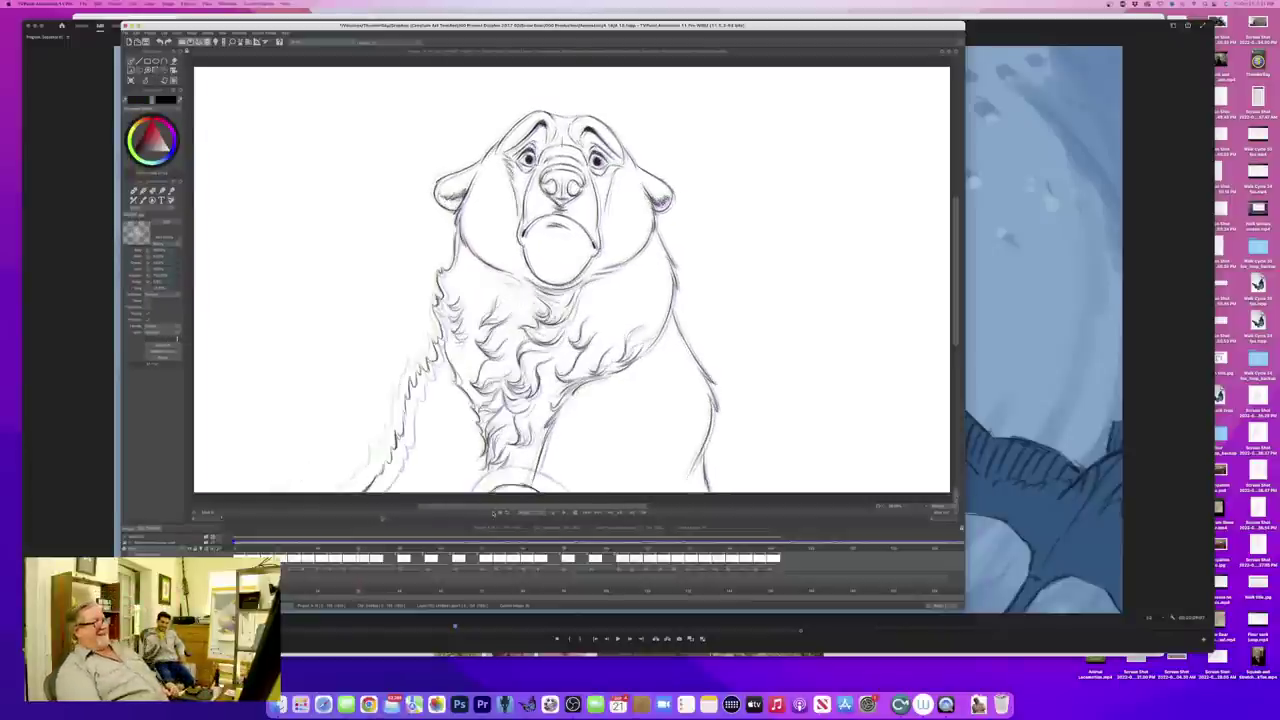
key(Left)
key(Right)
key(Left)
key(Right)
key(Left)
key(Right)
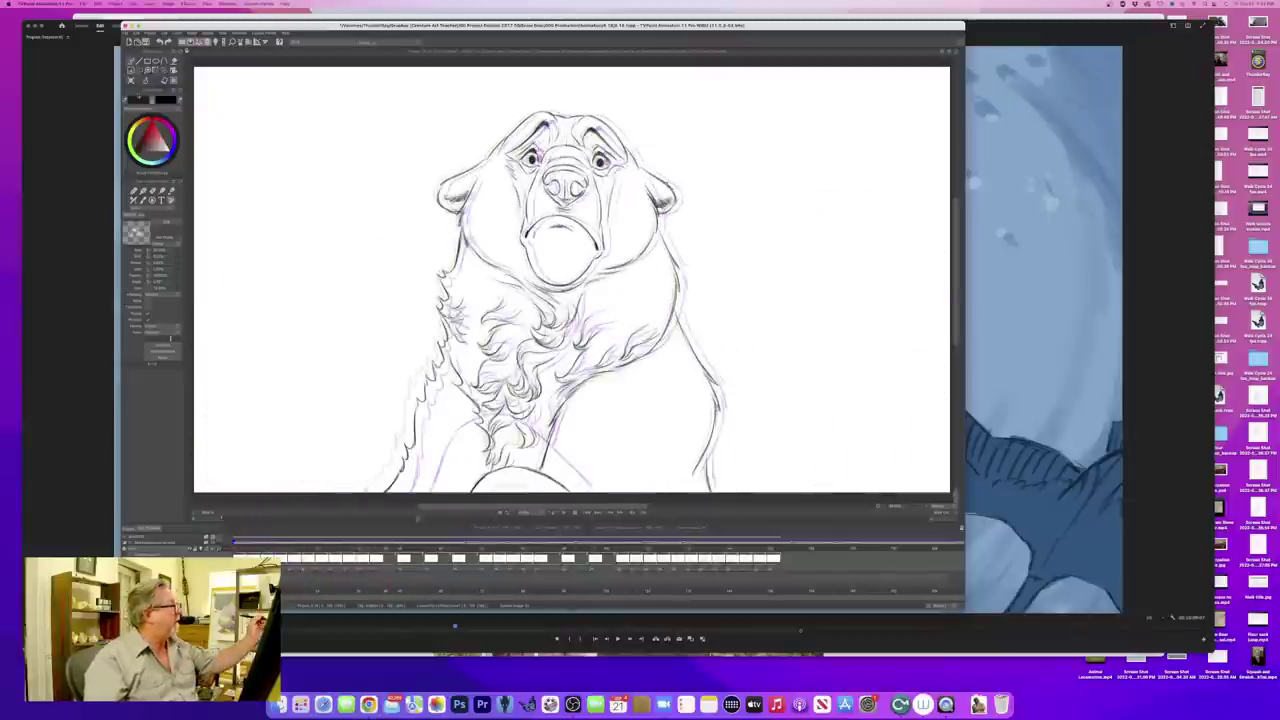
- Add a blank drawing for the next frame and ink the bear's outer arm outline on the viewer's right, checking it against the previous frame
key(F7)
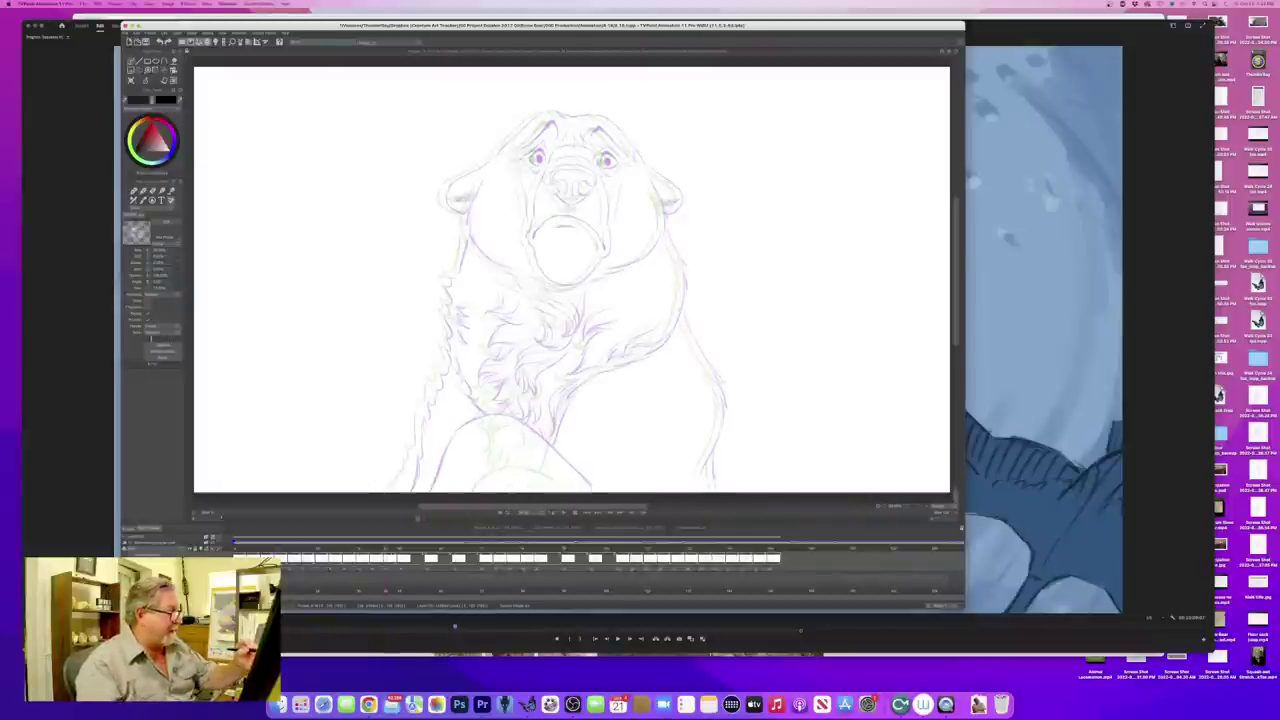
mouse_move(681, 316)
mouse_down()
mouse_move(721, 381)
mouse_move(698, 474)
mouse_move(715, 496)
mouse_up()
key(Left)
key(Right)
key(Left)
key(Right)
key(Left)
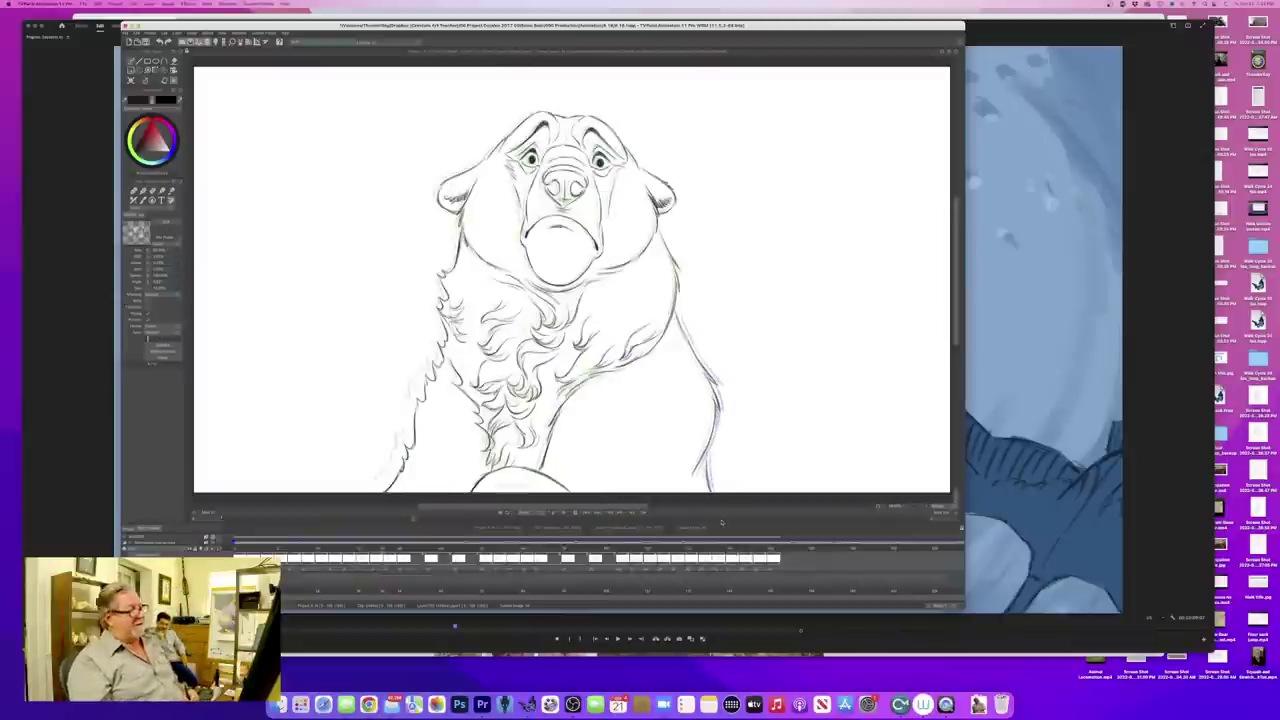
key(Right)
key(Left)
key(Right)
- Ink the shoulder contour on the viewer's right and the chest fur tufts leading from it toward the inner arm
mouse_move(664, 229)
mouse_down()
mouse_move(682, 303)
mouse_move(666, 338)
mouse_move(614, 364)
mouse_up()
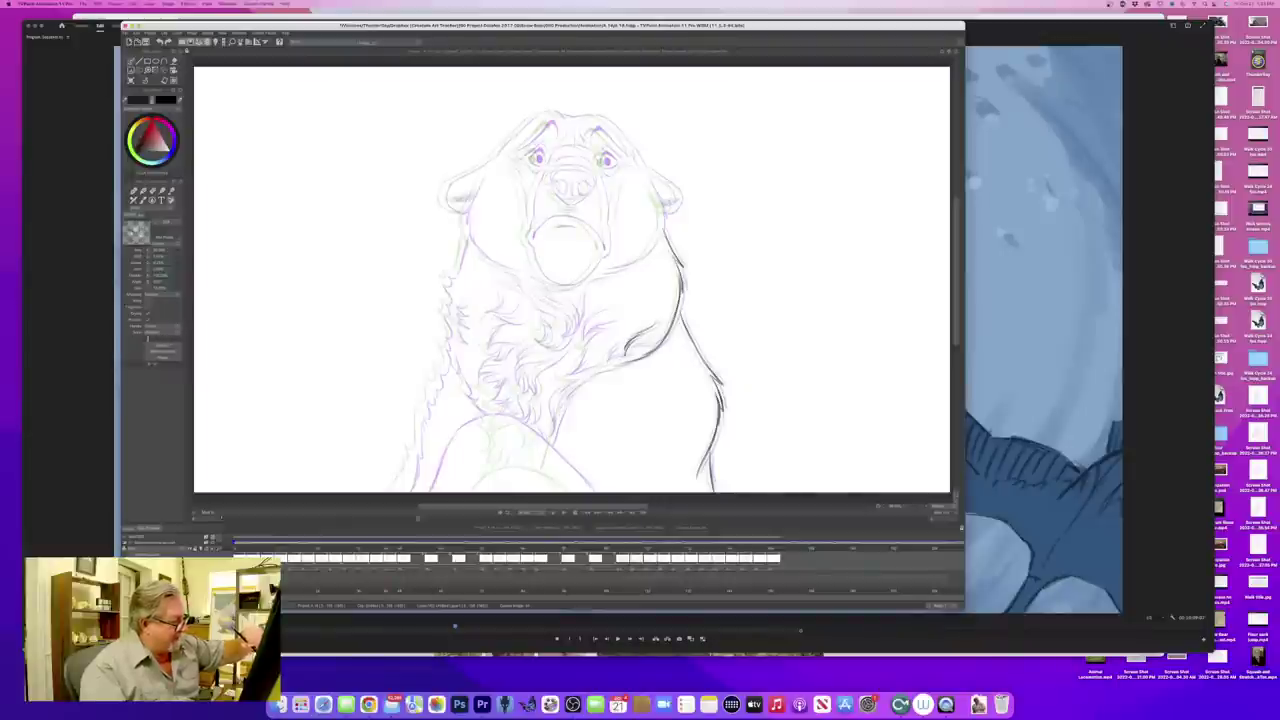
drag(662, 334, 598, 365)
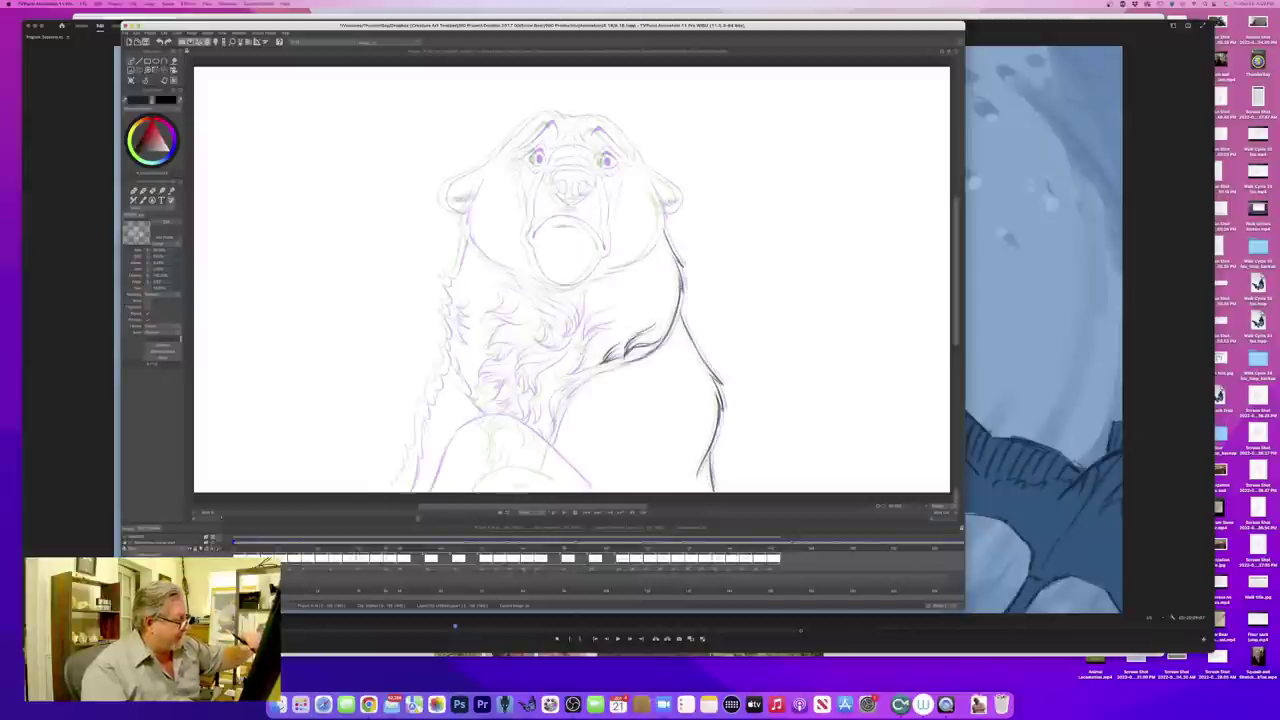
mouse_move(587, 345)
mouse_down()
mouse_move(560, 378)
mouse_move(585, 375)
mouse_move(569, 396)
mouse_up()
key(Left)
key(Right)
key(Left)
key(Right)
drag(585, 381, 569, 395)
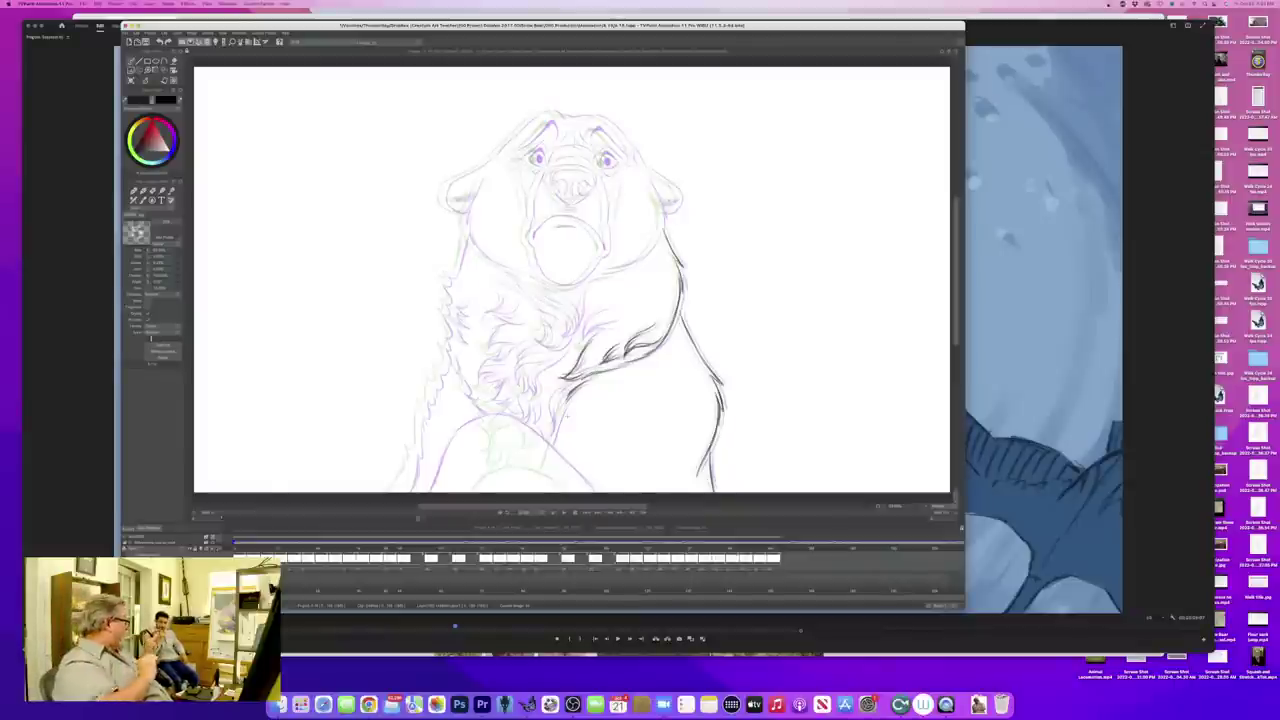
- Flip between the new drawing and the previous frame to examine the arm, shoulder and chest fur lines
key(Right)
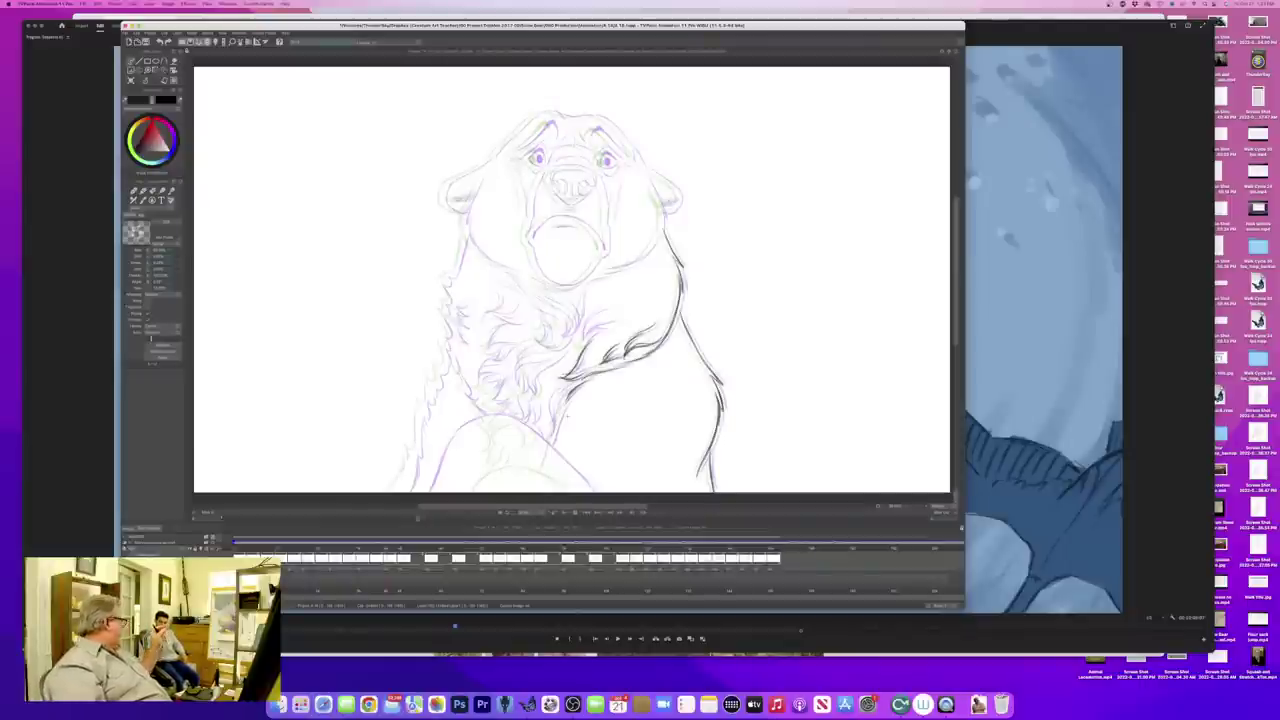
key(Right)
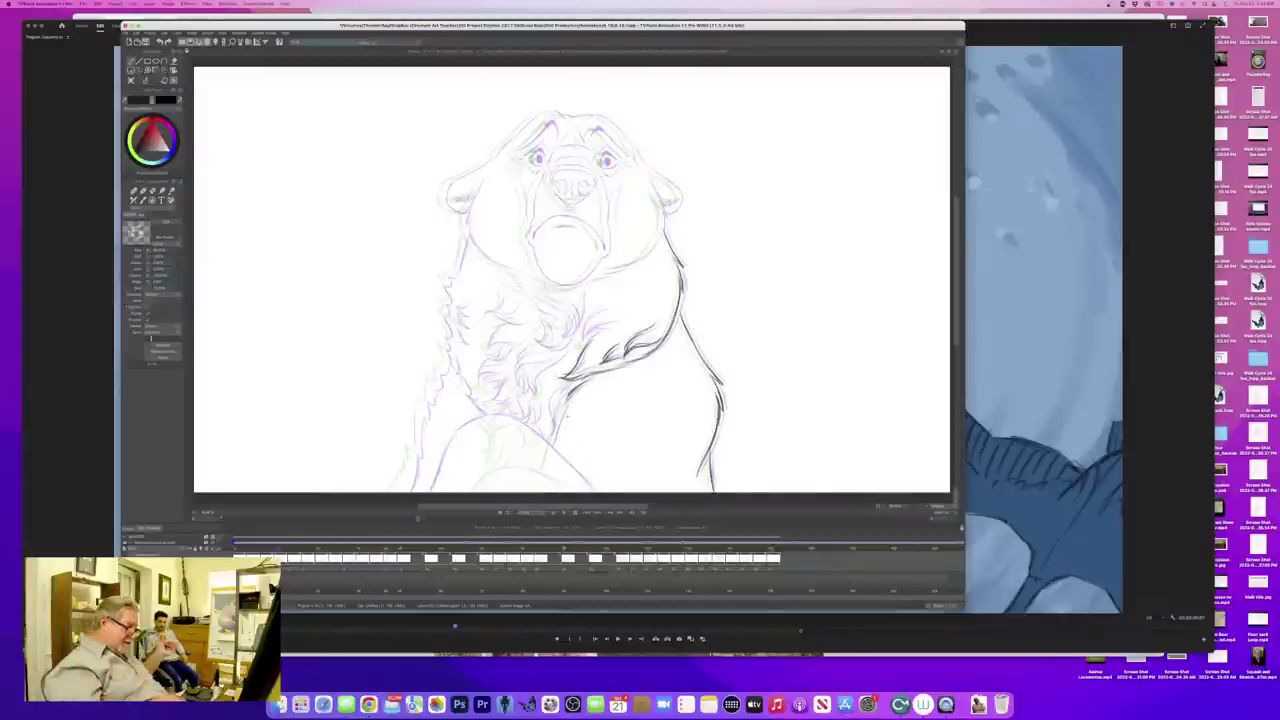
key(Left)
key(Right)
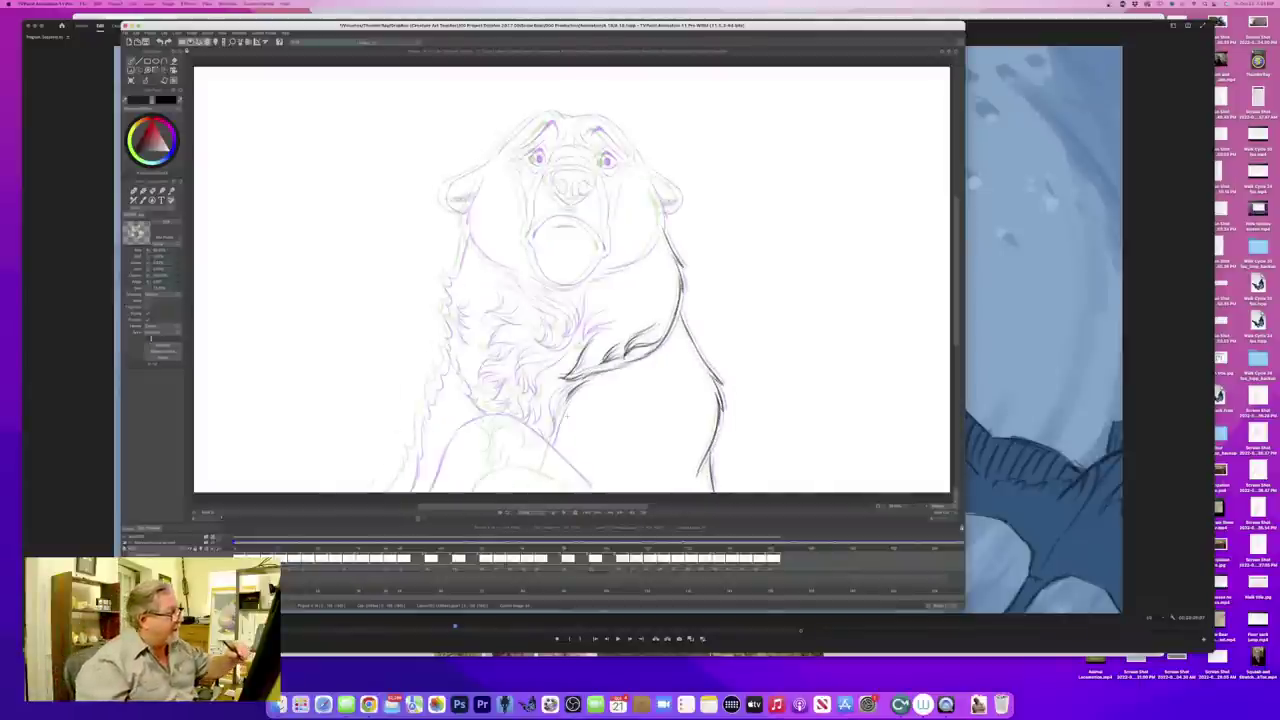
key(Left)
key(Right)
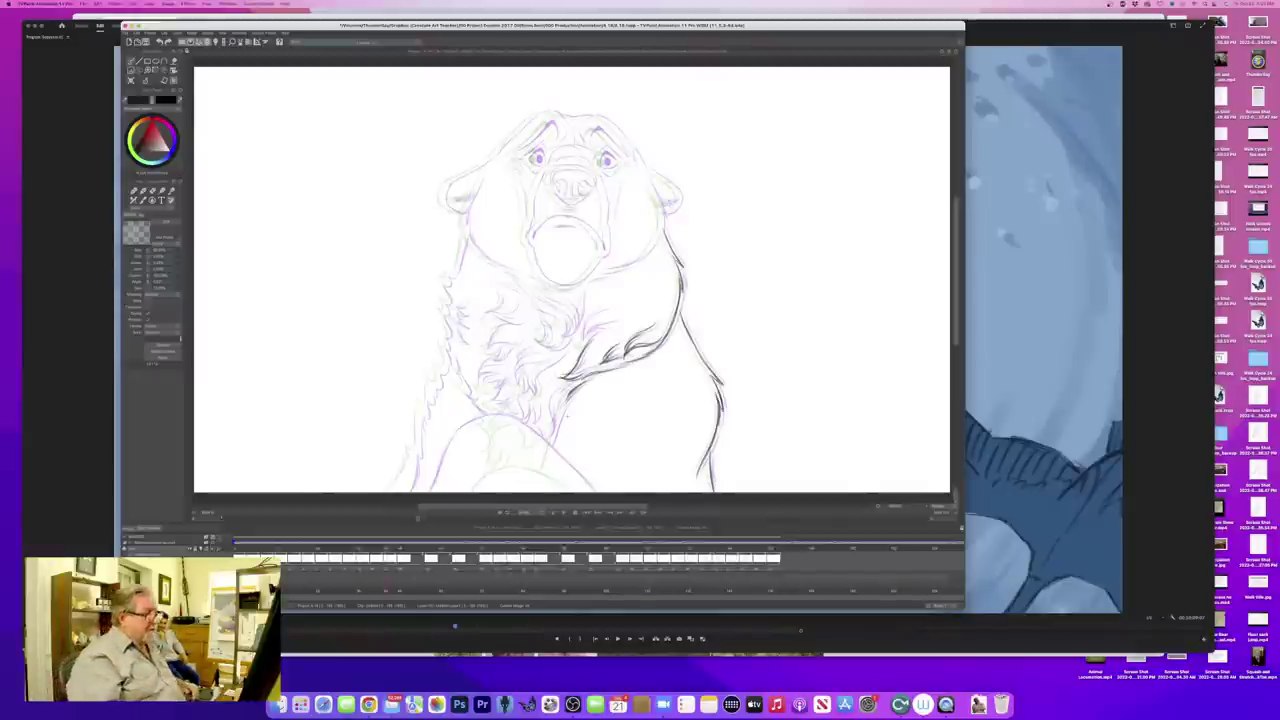
key(Left)
key(Right)
key(Left)
key(Right)
key(Left)
key(Right)
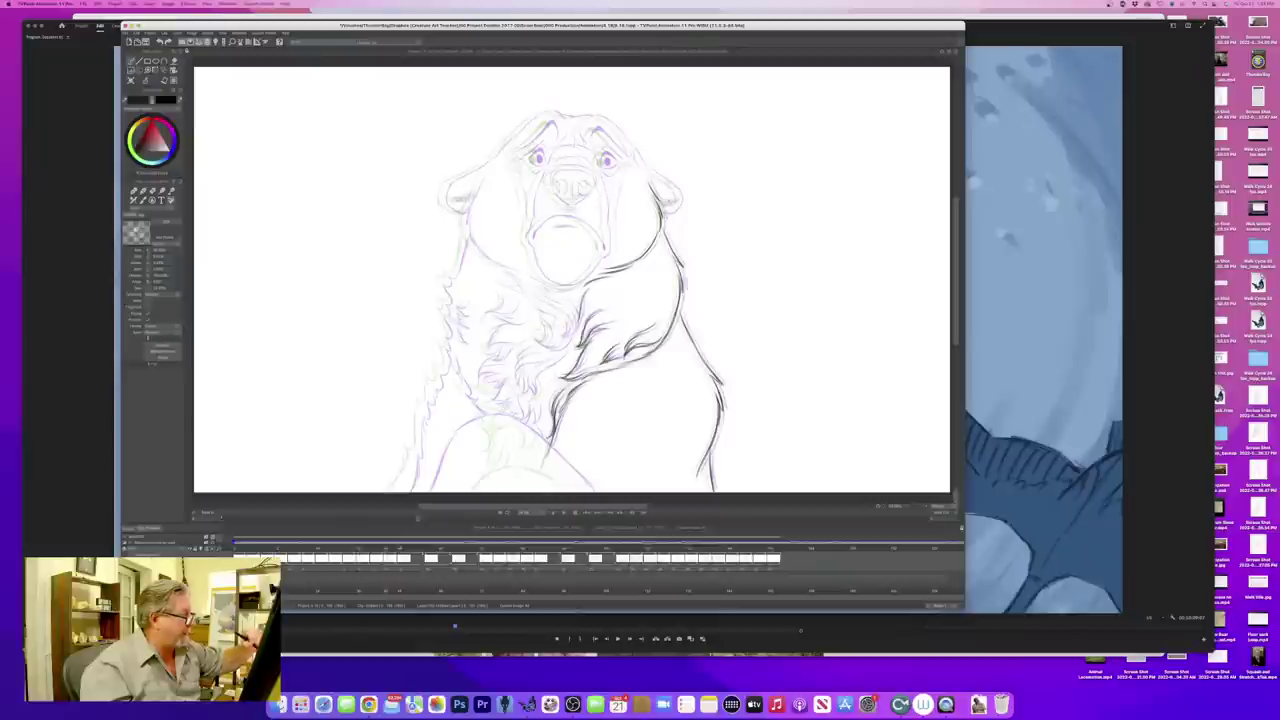
key(Left)
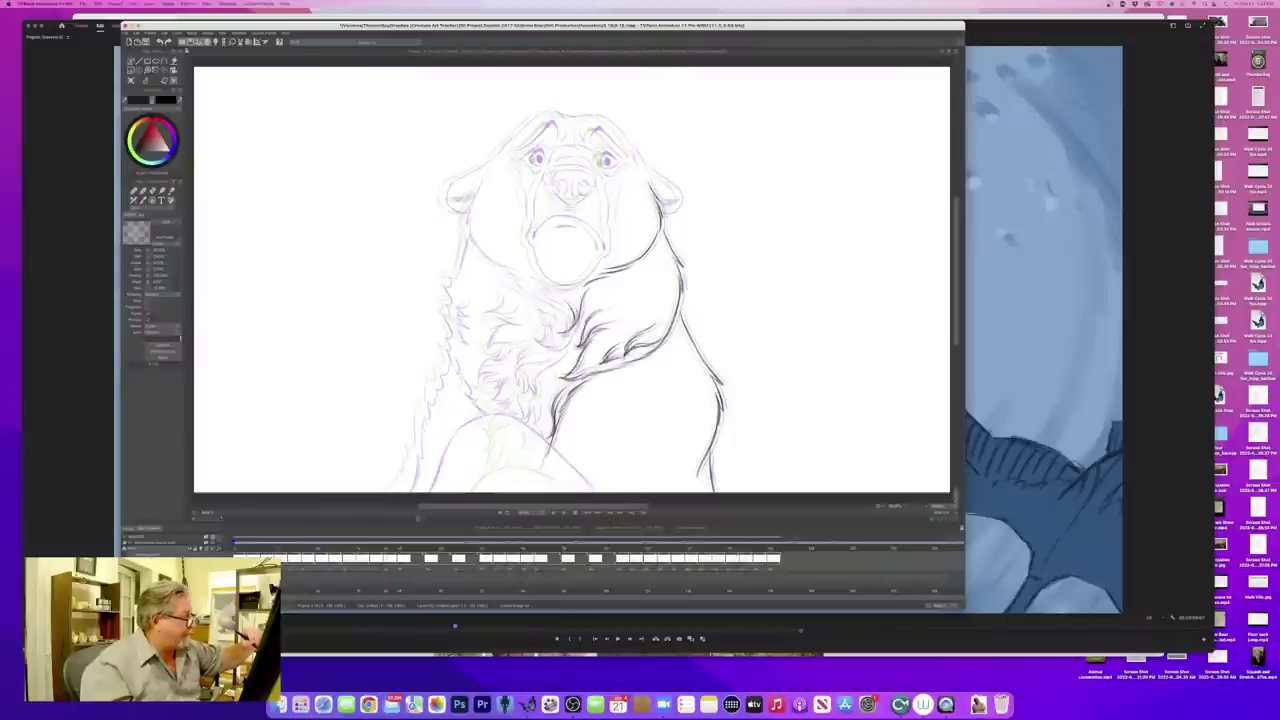
key(Left)
key(Right)
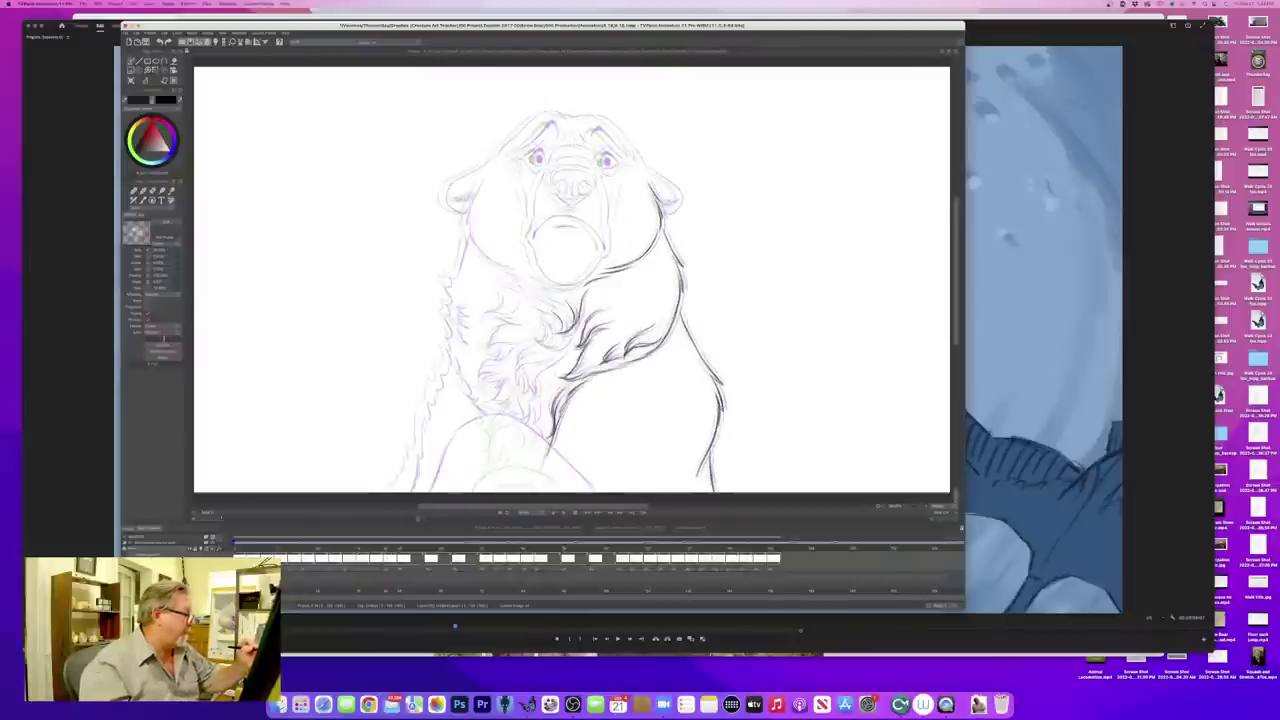
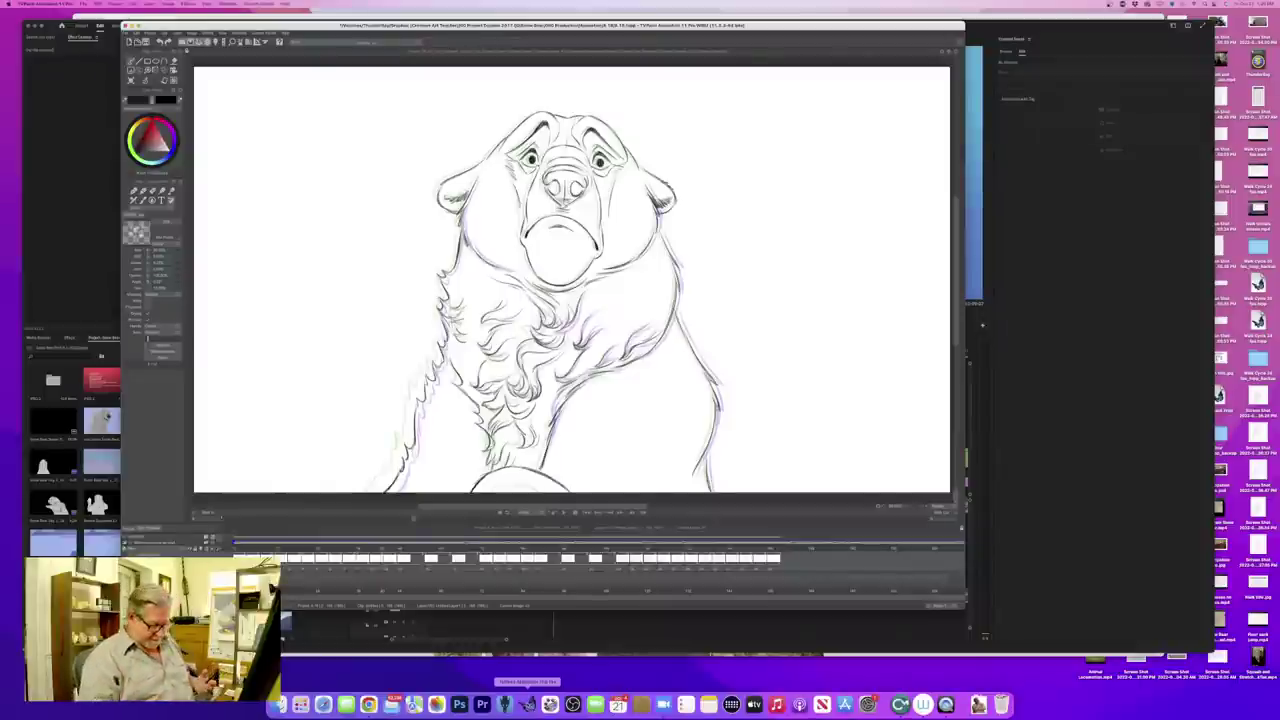
- Compare the bear's overall pose and outlines in the new drawing with the preceding finished frame
key(Left)
key(Right)
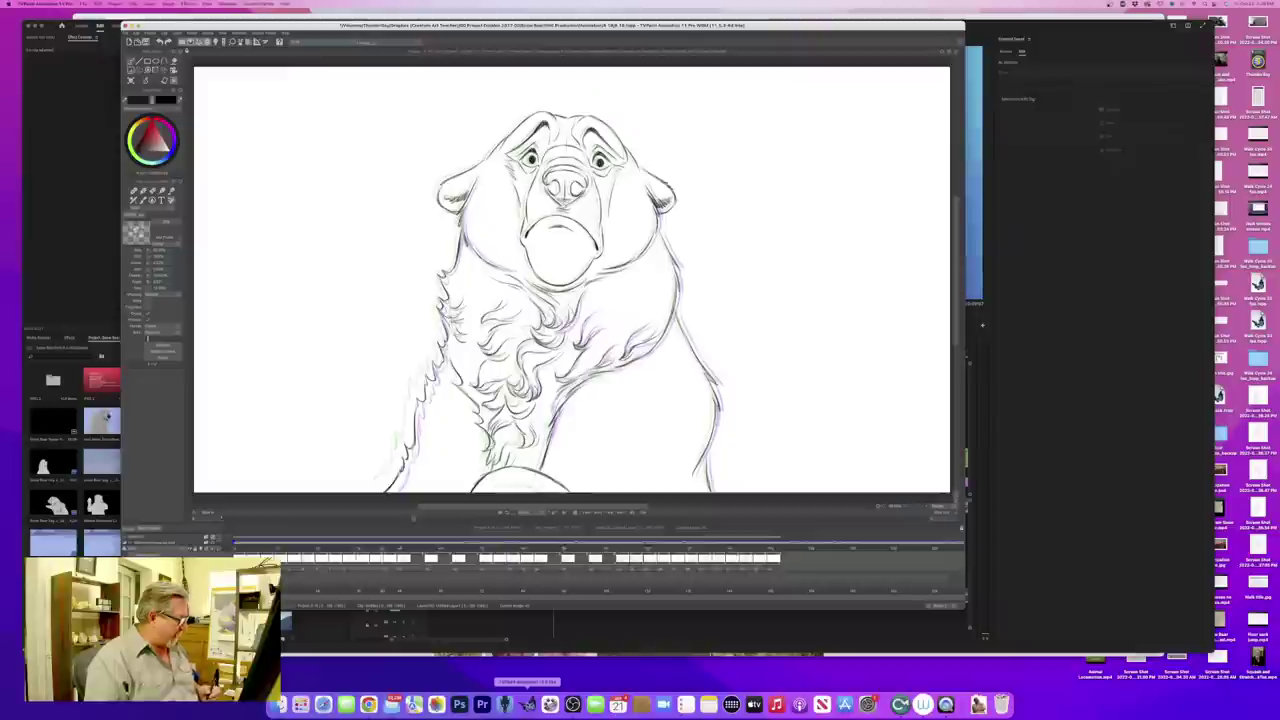
key(Right)
key(Left)
key(Right)
key(Left)
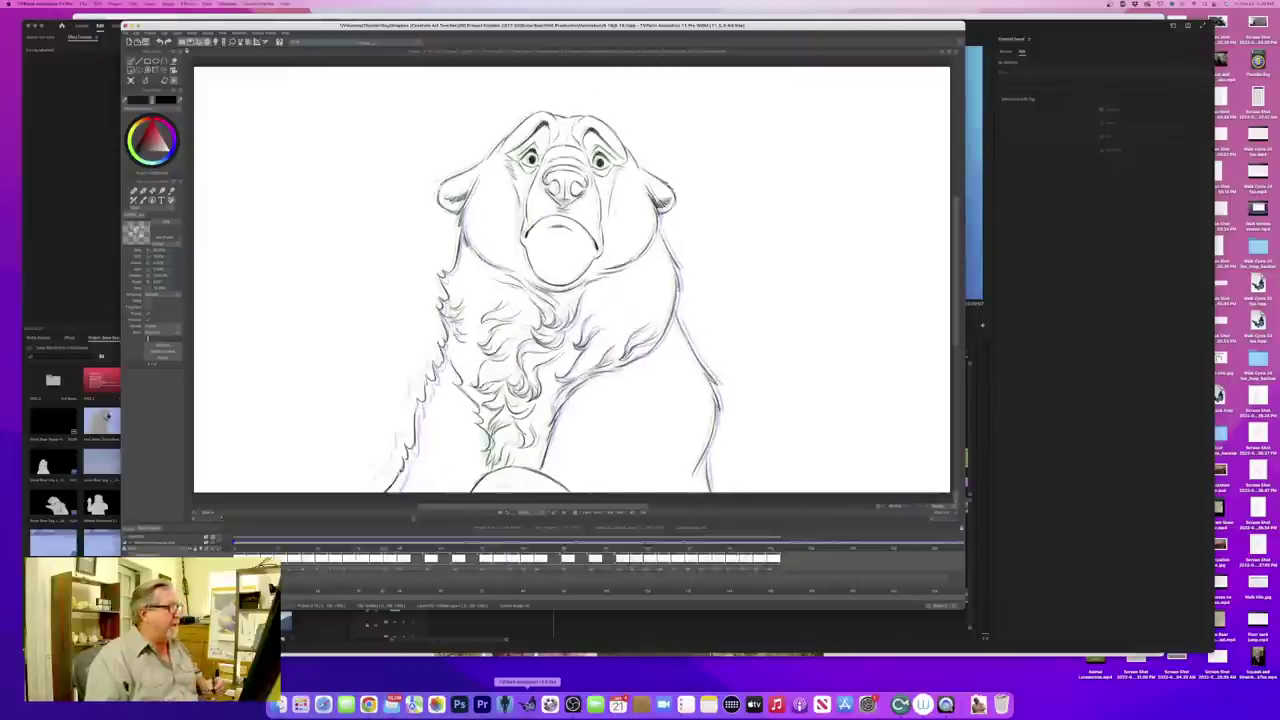
key(Right)
key(Left)
key(Right)
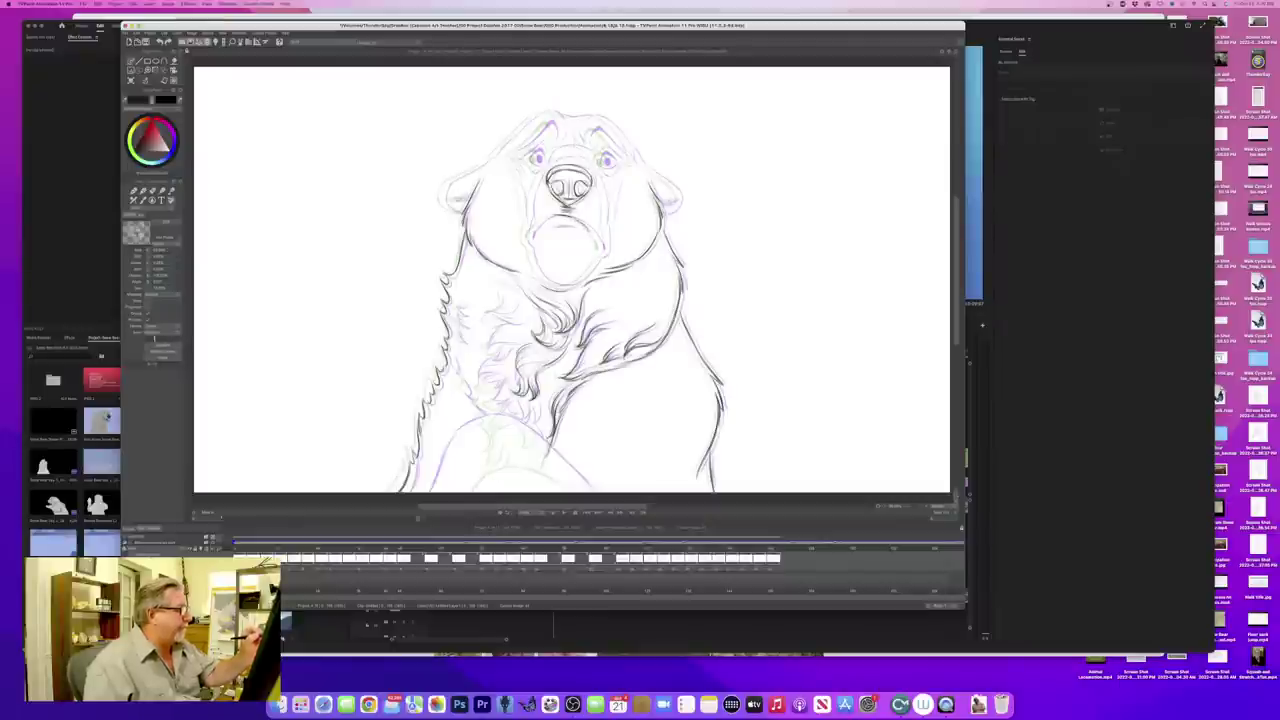
- Ink the downturned arc of the bear's mouth and both mouth corners, checking them against the previous frame
drag(580, 222, 597, 240)
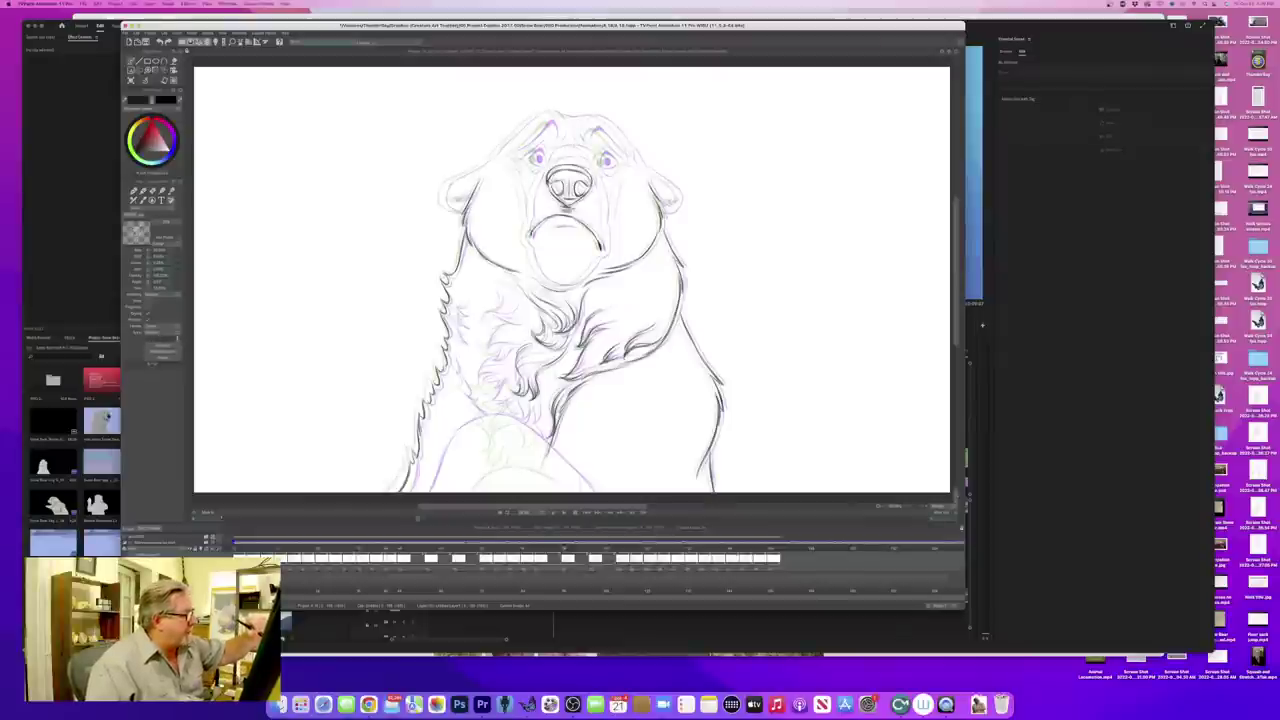
drag(539, 225, 530, 238)
key(Left)
key(Right)
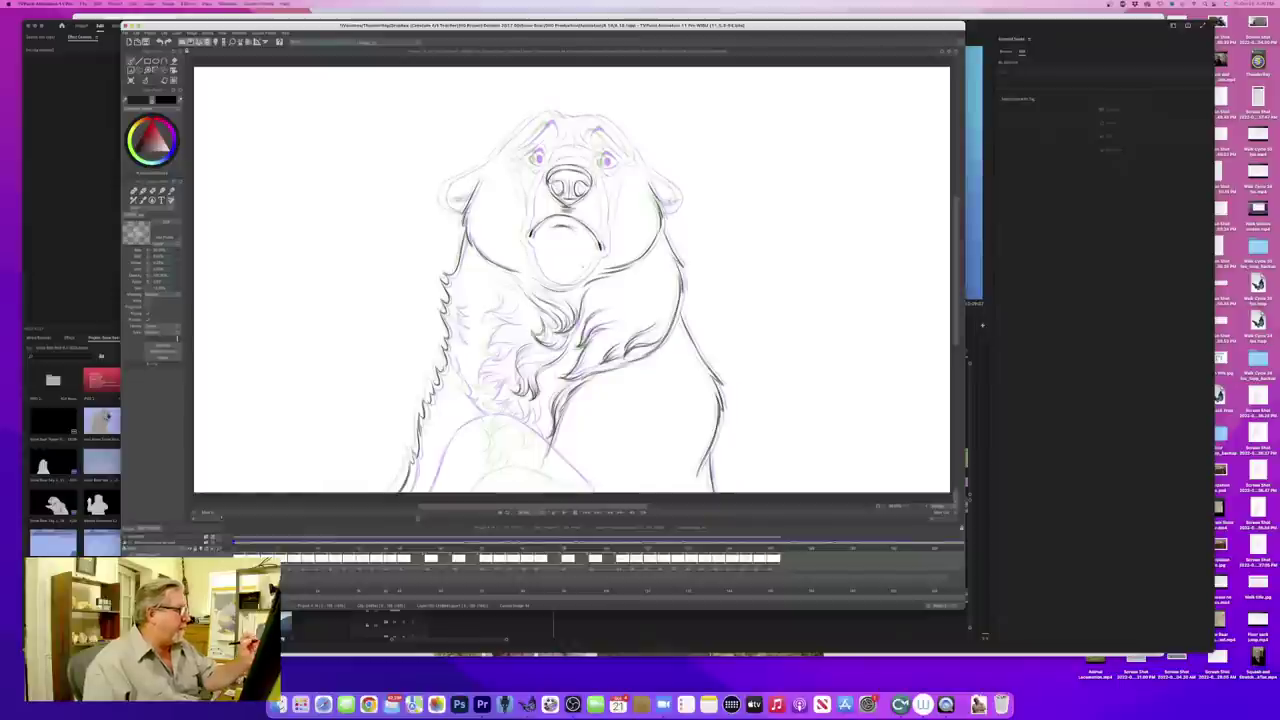
key(Left)
key(Right)
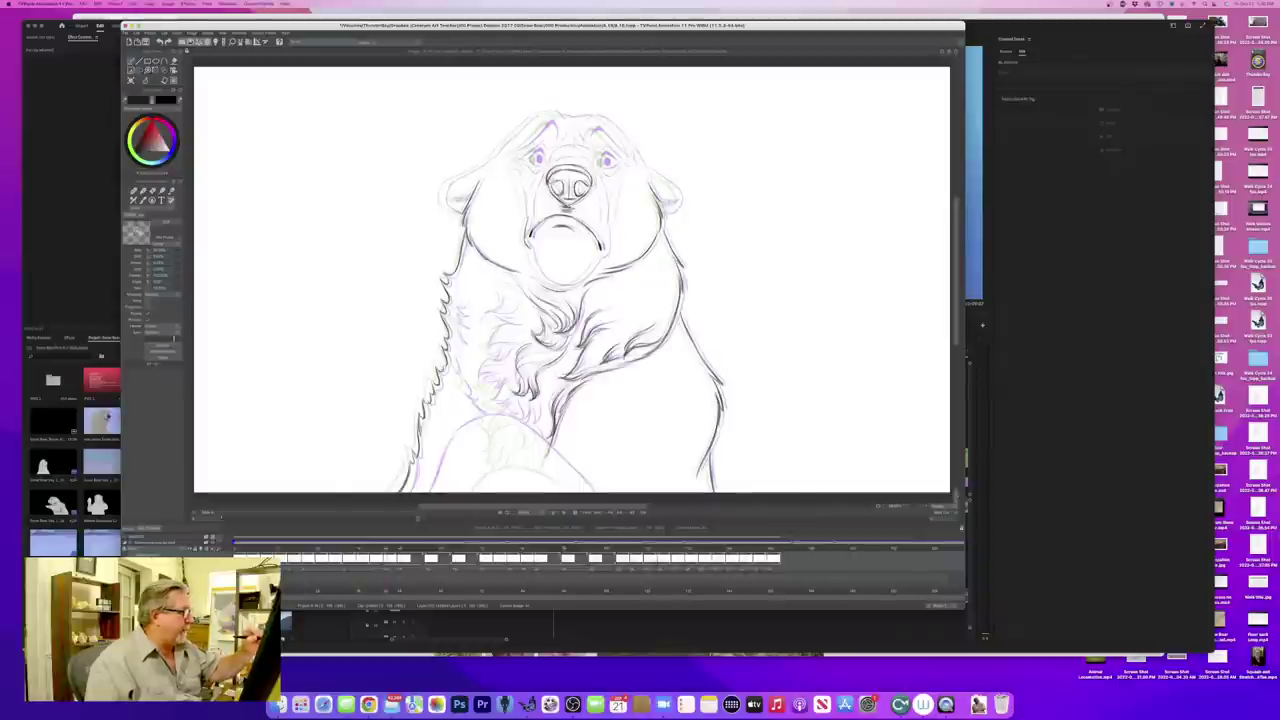
key(Left)
key(Right)
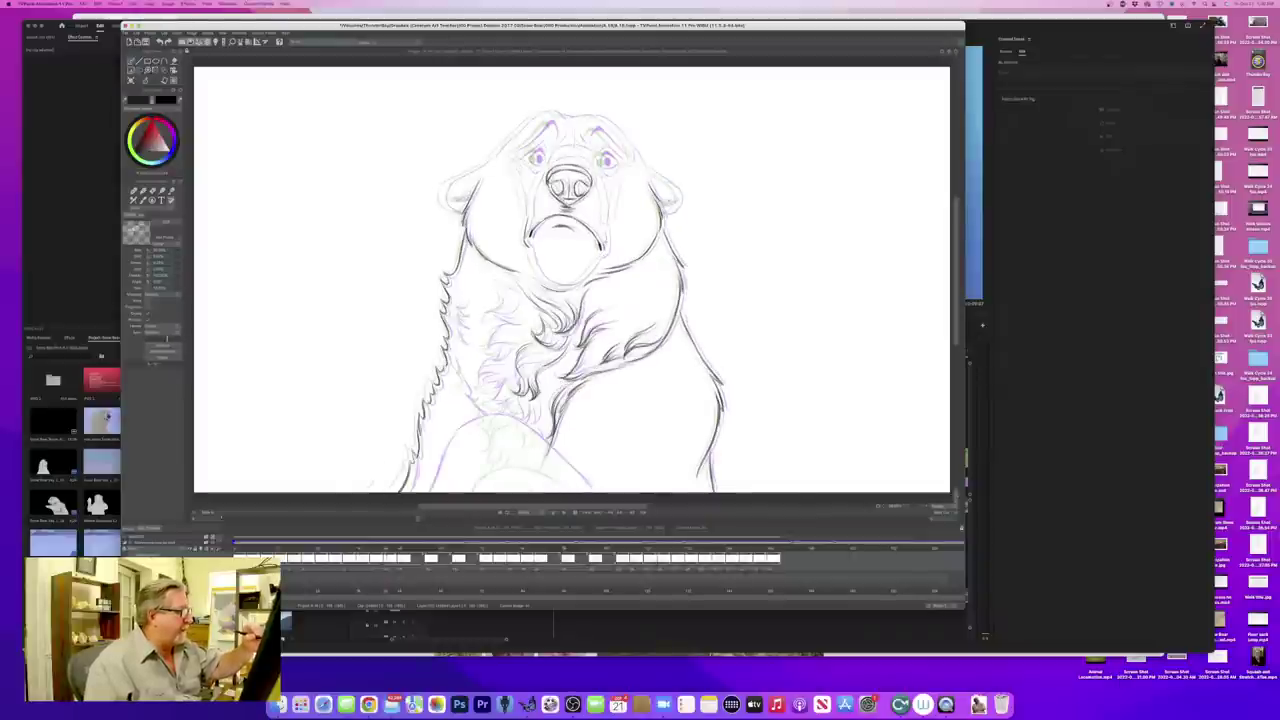
- Ink the rounded chin outline below the mouth from corner to corner, comparing its shape with the previous frame
key(Right)
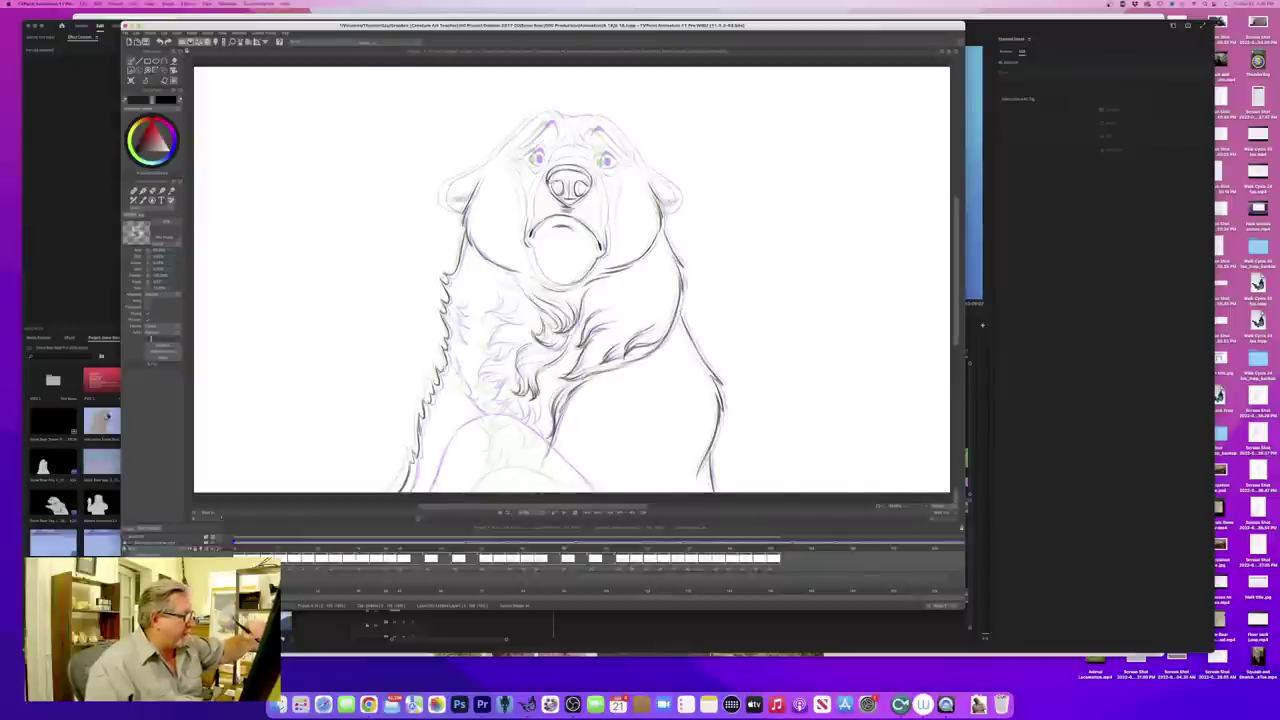
key(Right)
key(Left)
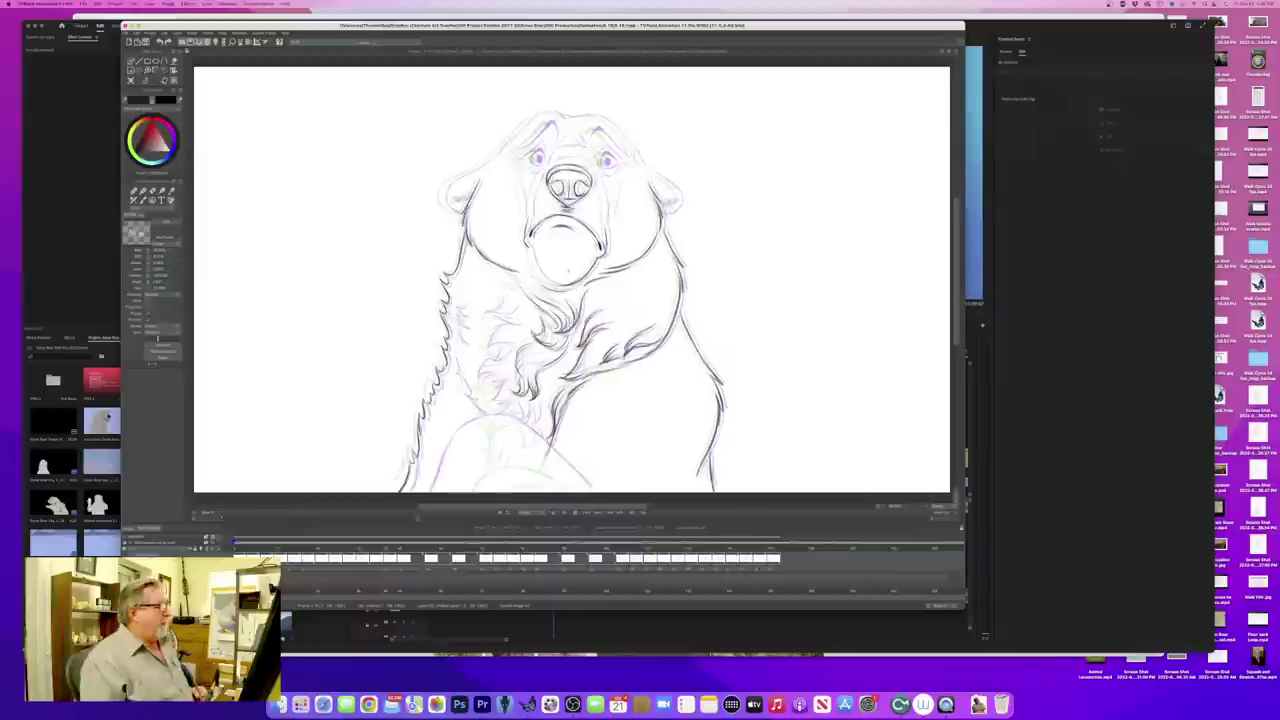
key(Right)
key(Left)
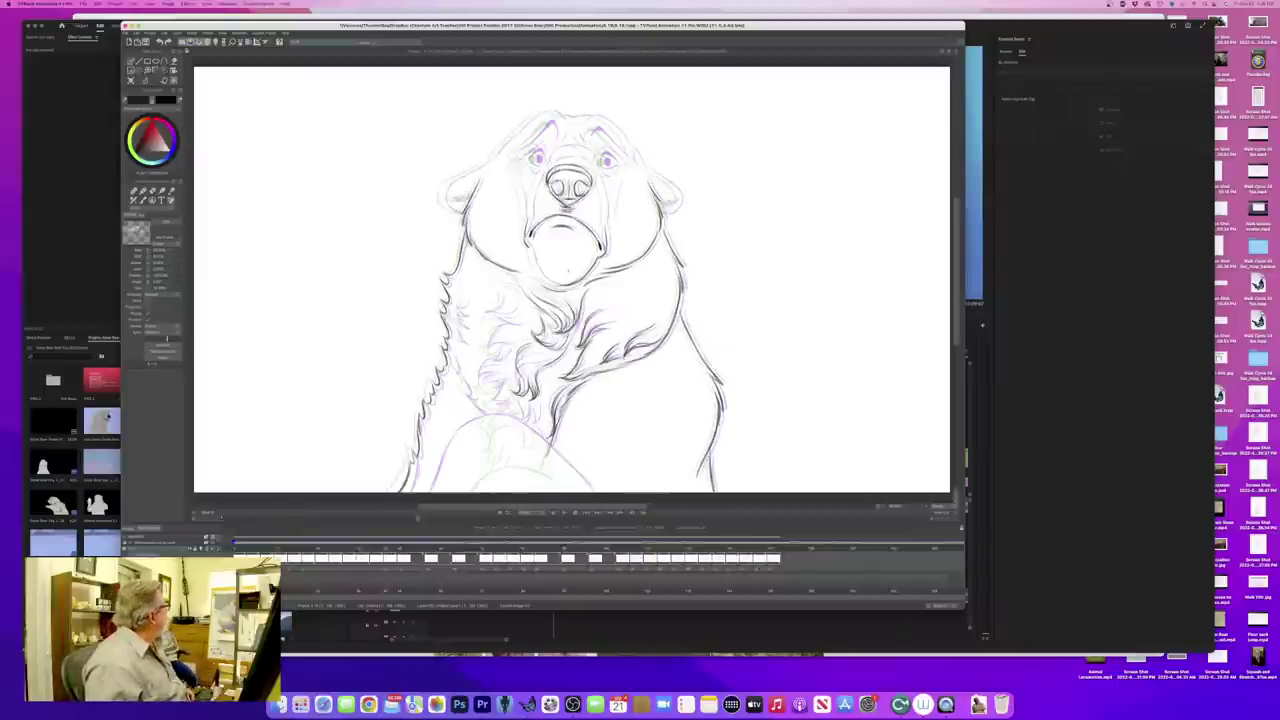
key(Right)
key(Left)
key(Right)
key(Left)
key(Right)
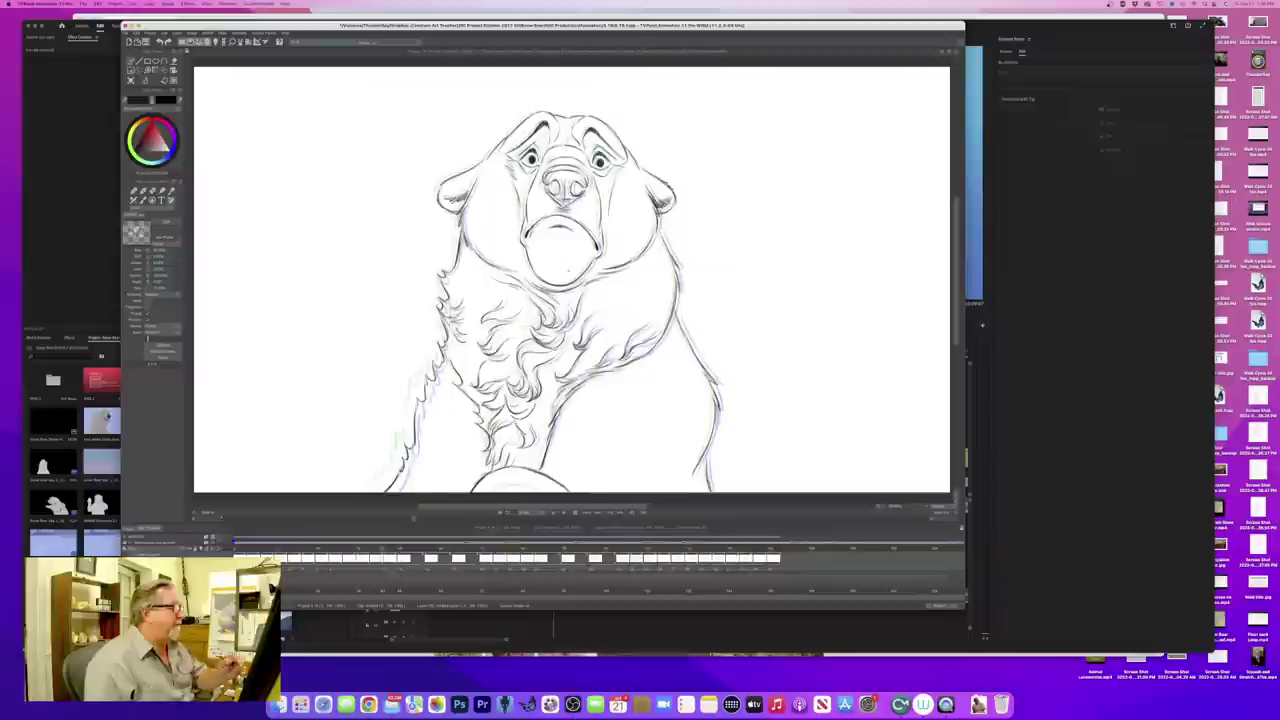
key(Left)
drag(529, 246, 555, 286)
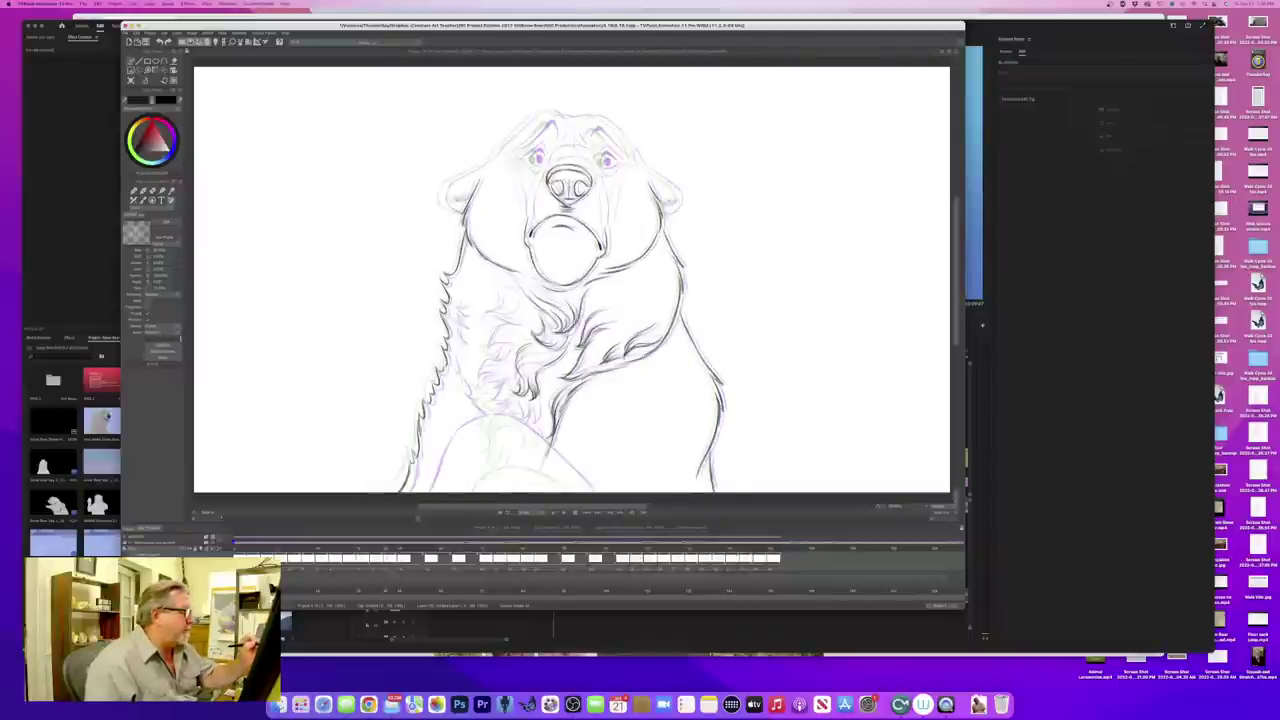
key(Right)
key(Left)
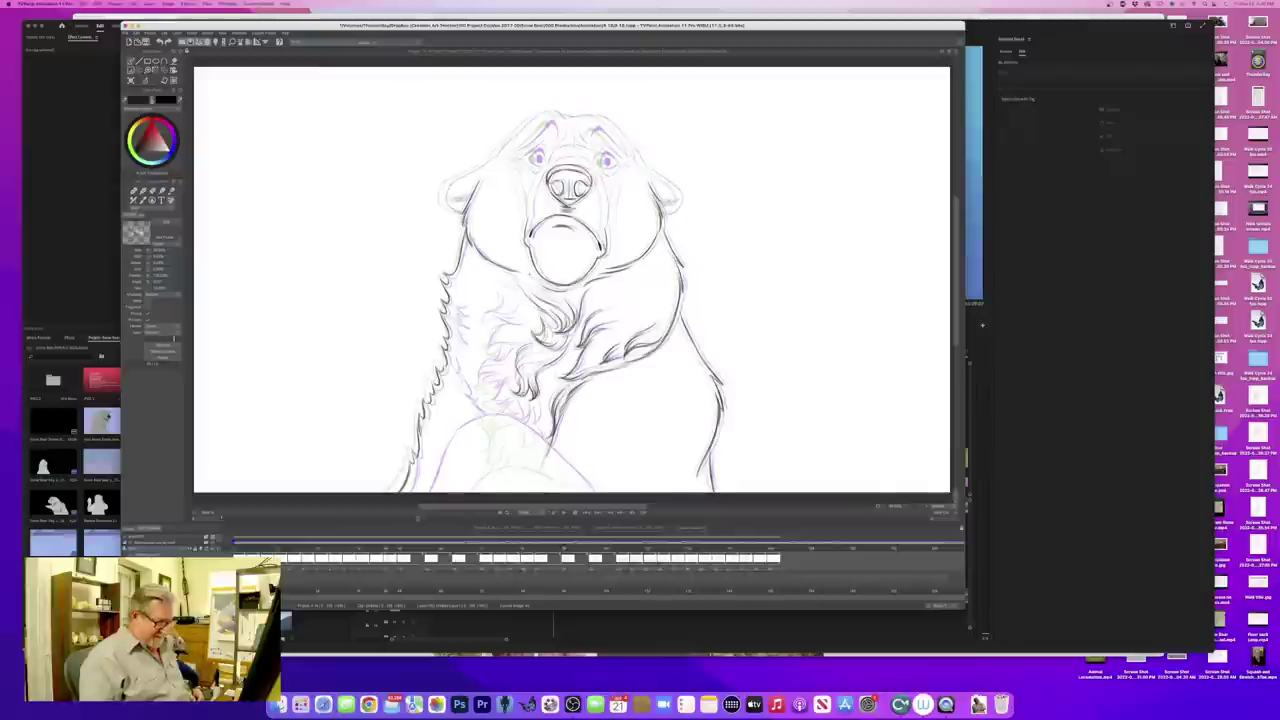
- Ink both sides of the muzzle from beside the nose down to the mouth corners, matching the previous frame
key(Left)
key(Right)
key(Left)
key(Right)
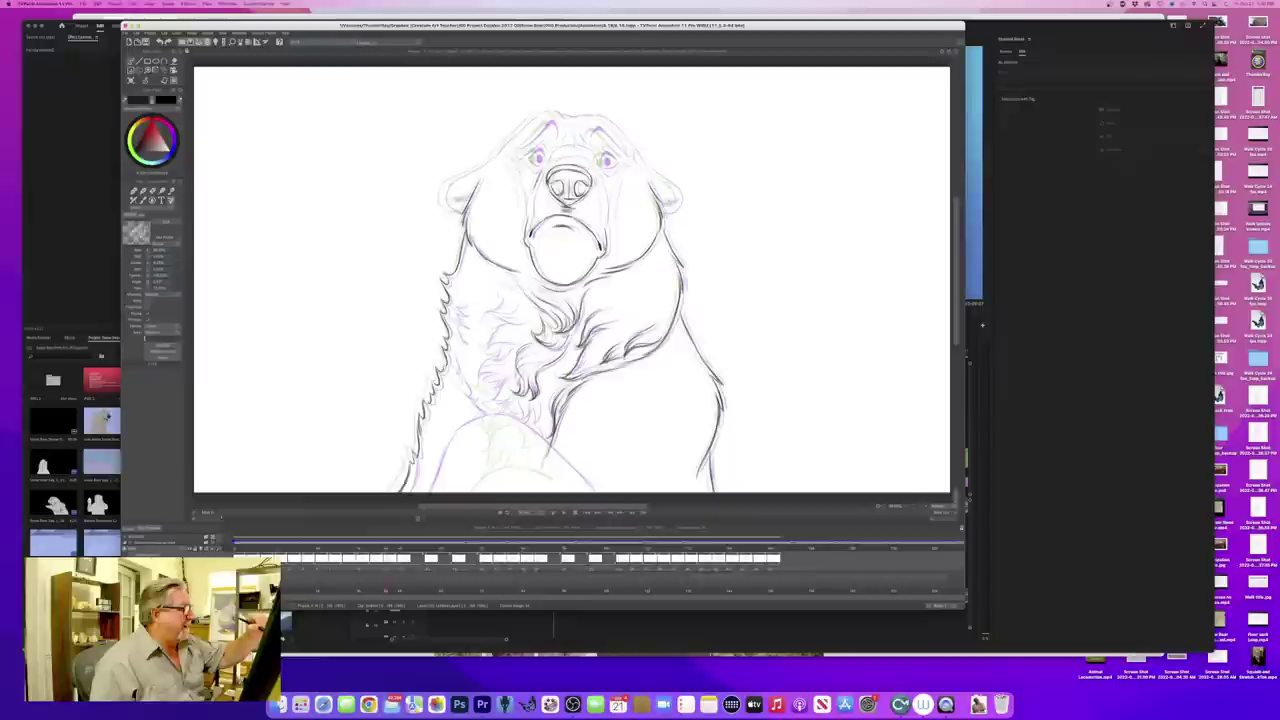
key(Right)
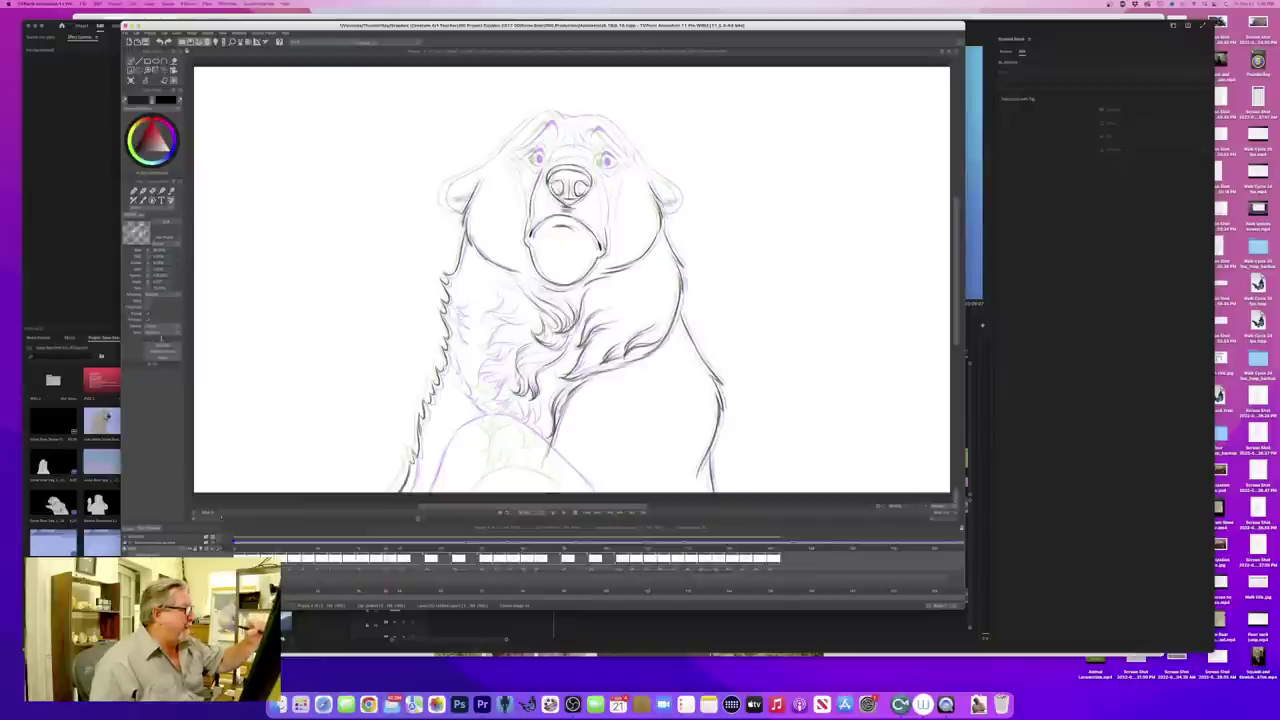
key(Right)
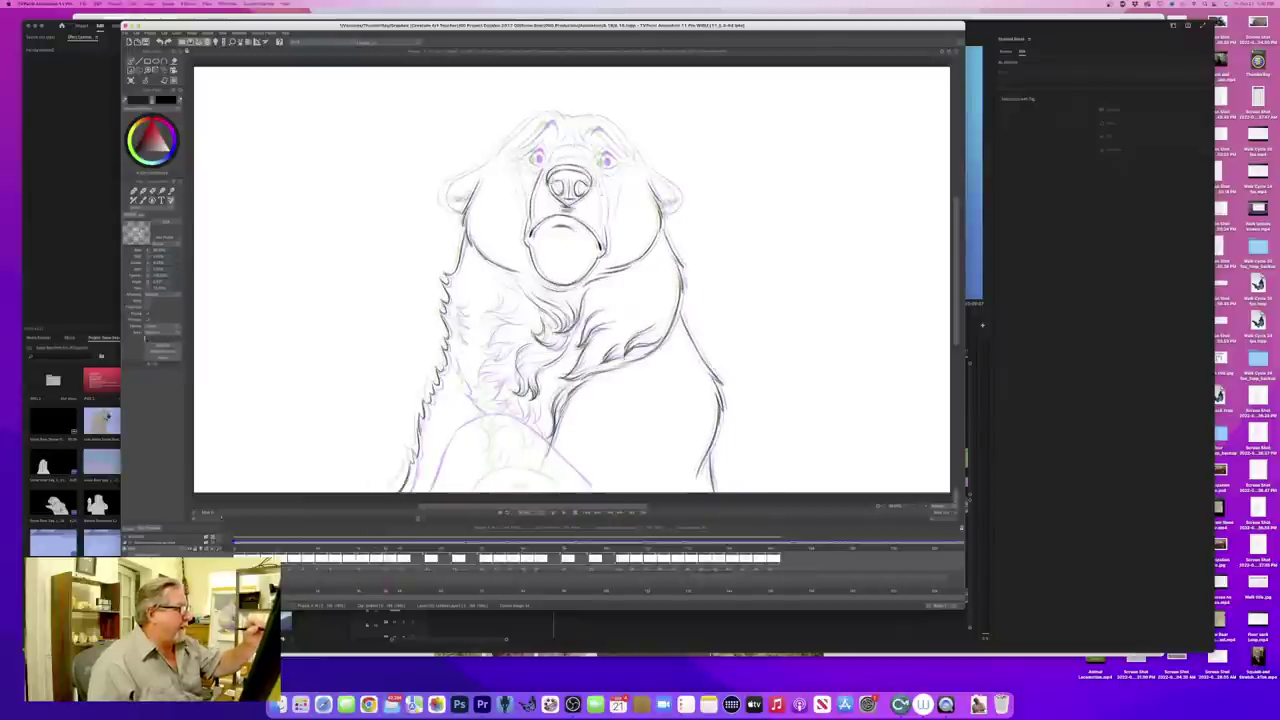
drag(598, 173, 606, 223)
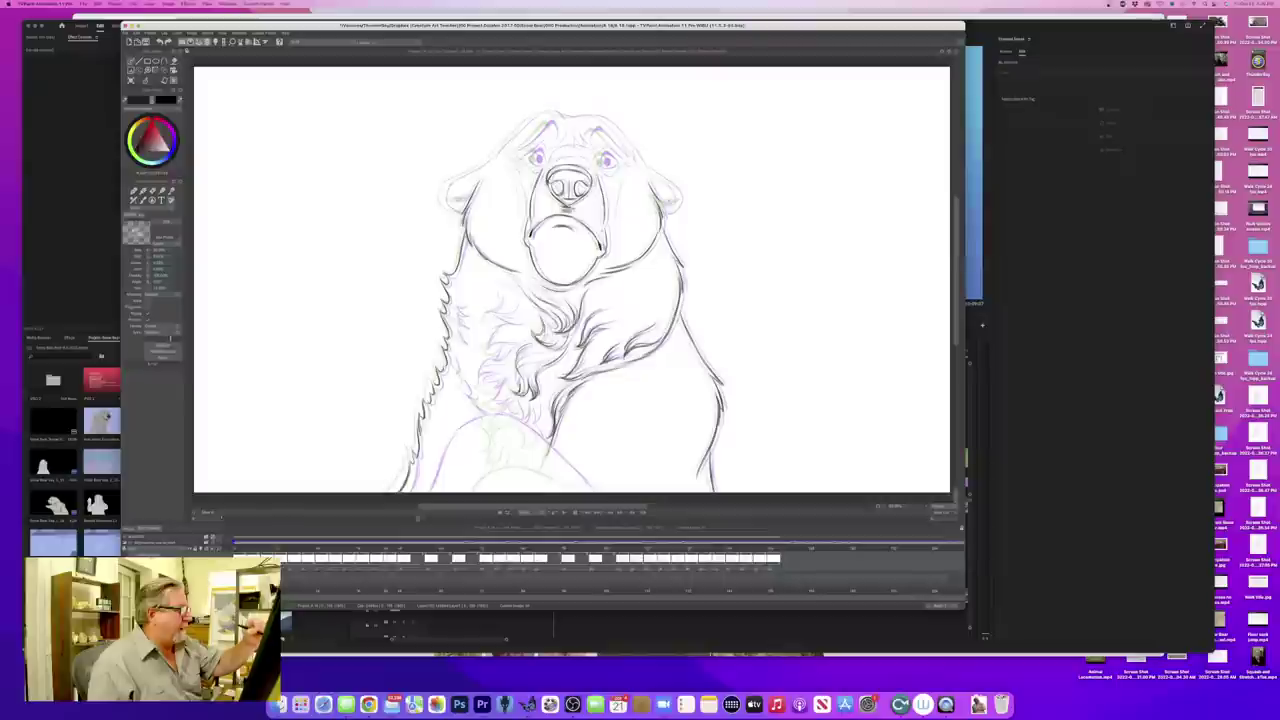
key(Left)
key(Right)
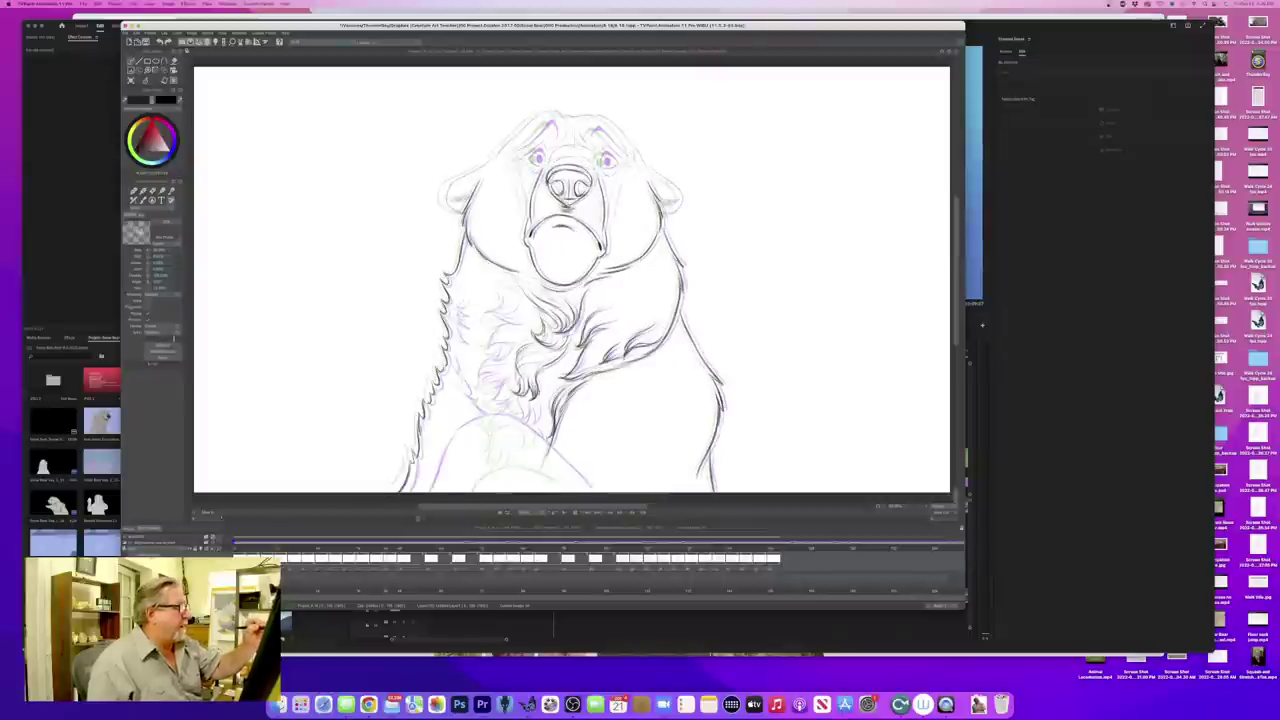
- Ink the curved top of the muzzle between the eyes and the crease line above the nose
drag(585, 149, 594, 163)
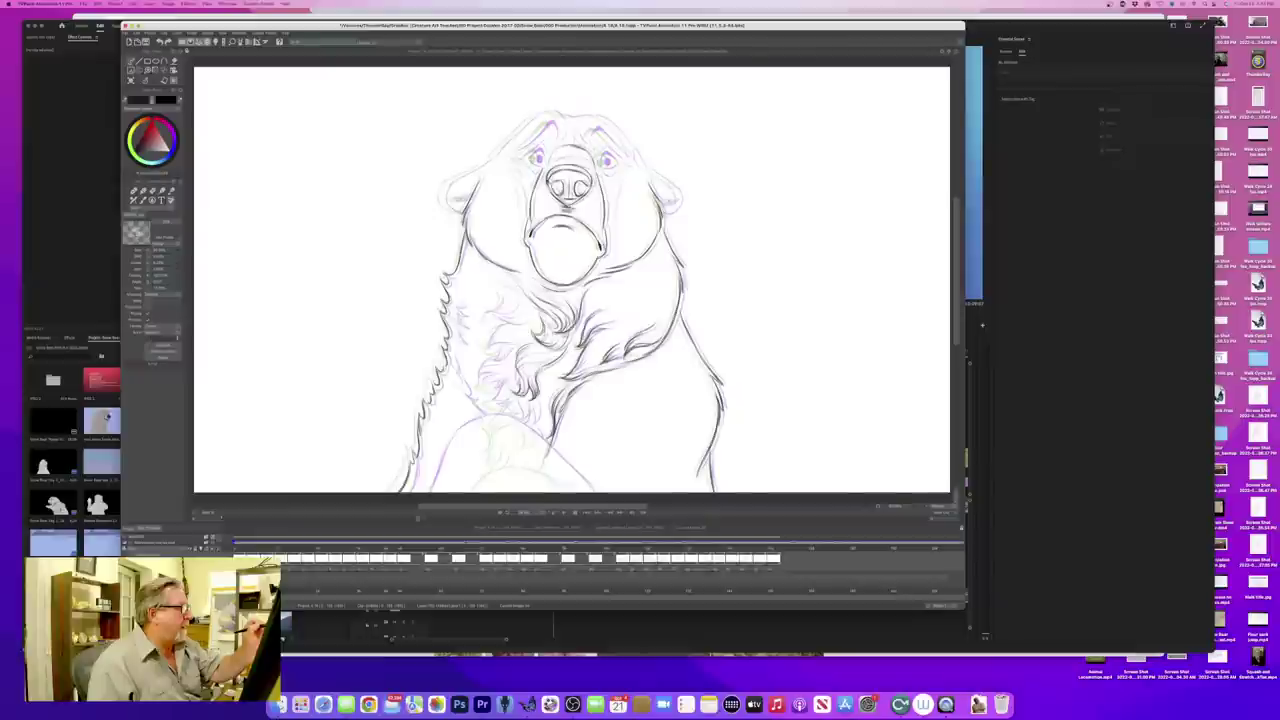
key(Left)
key(Right)
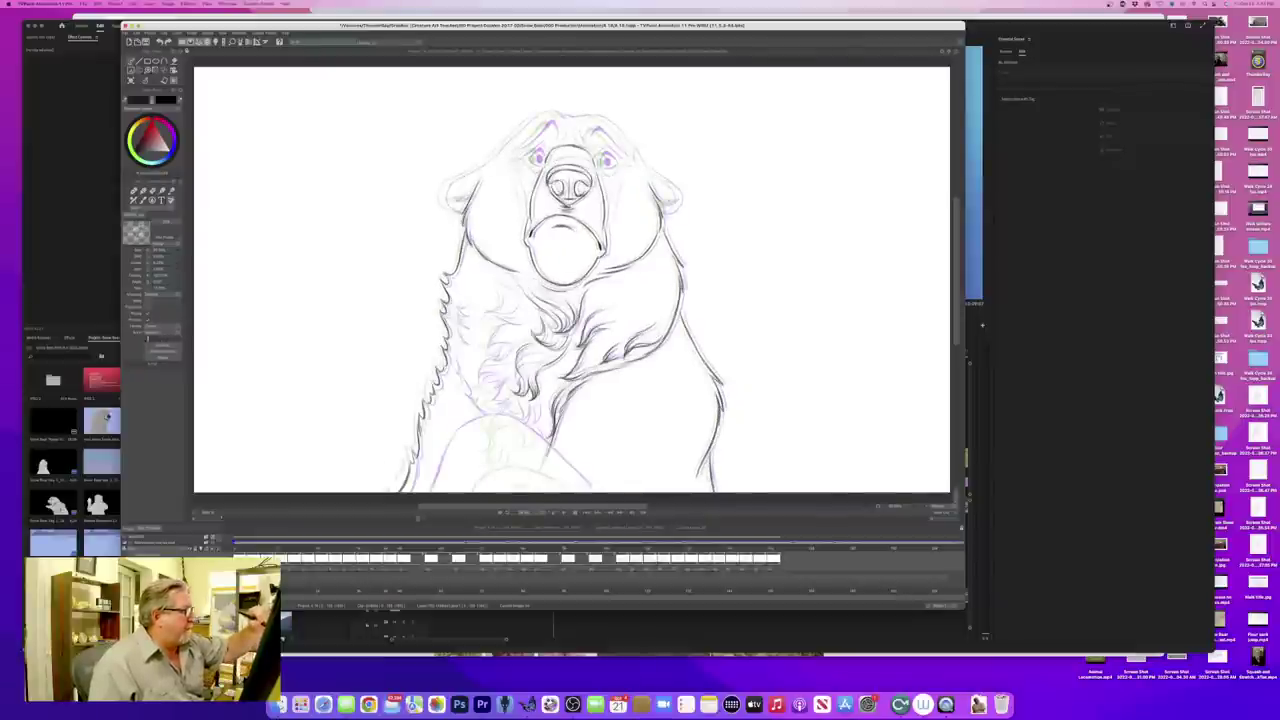
key(Left)
key(Right)
key(Left)
key(Right)
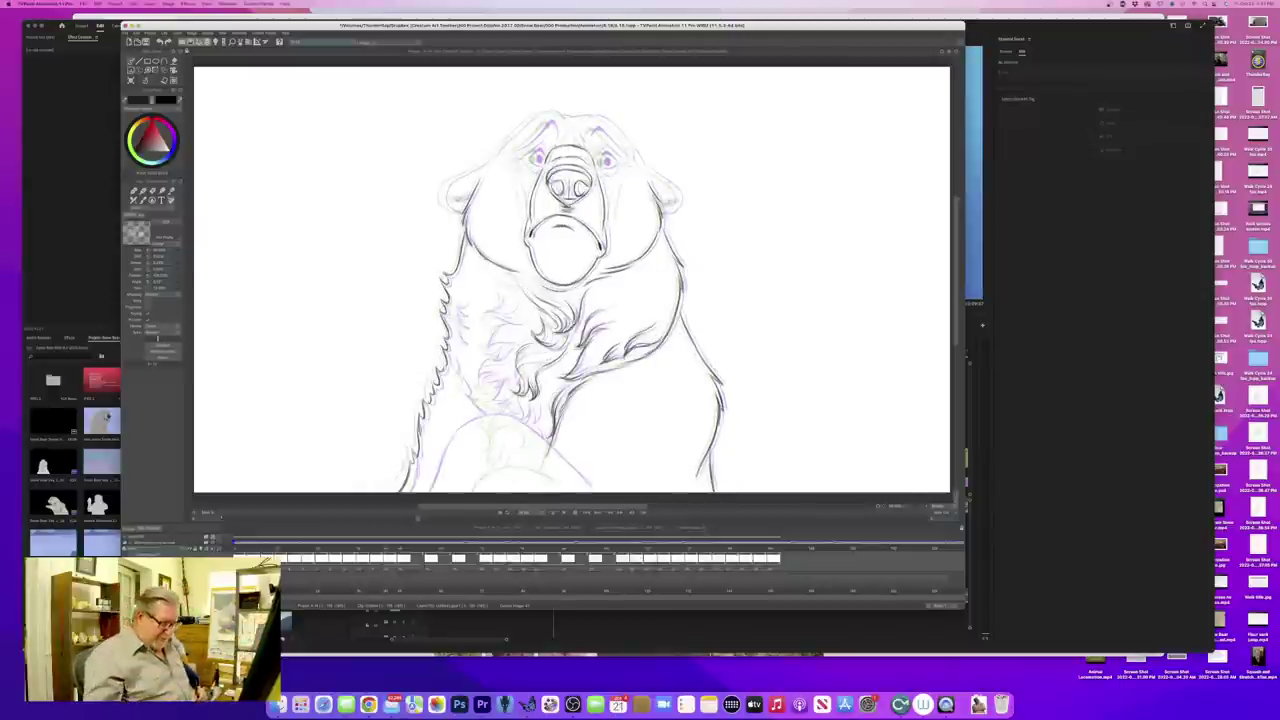
- Flip between the new drawing and the previous frame to examine the nose, muzzle and mouth lines
key(Left)
key(Right)
key(Left)
key(Right)
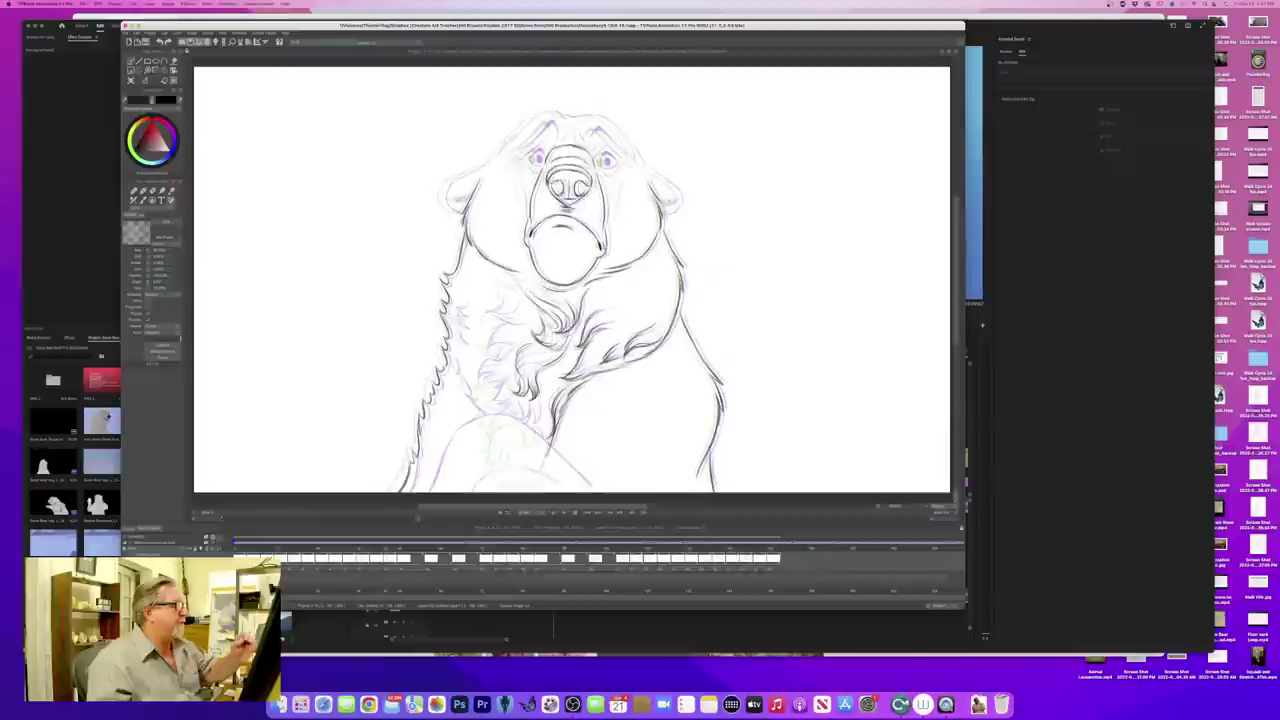
key(Left)
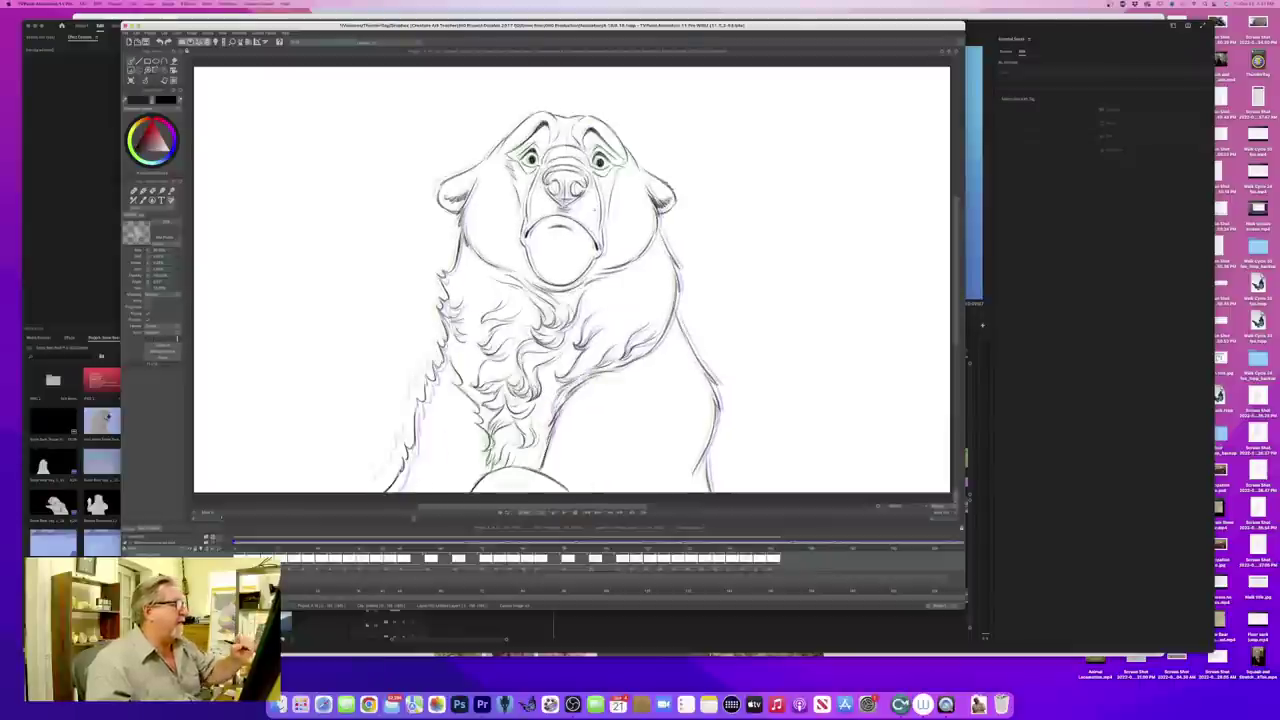
key(Right)
key(Left)
key(Right)
- Ink the outline and dark pupil of the eye on the viewer's right, checking its placement against the previous frame
key(Right)
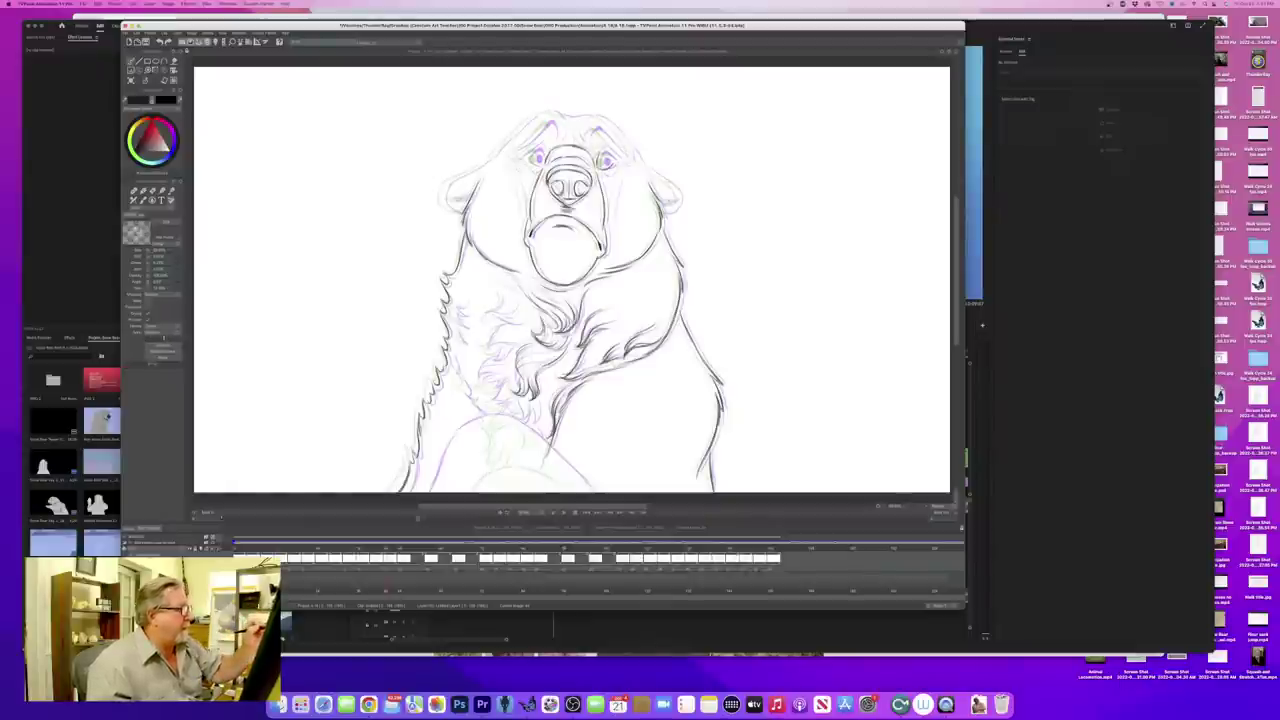
key(Right)
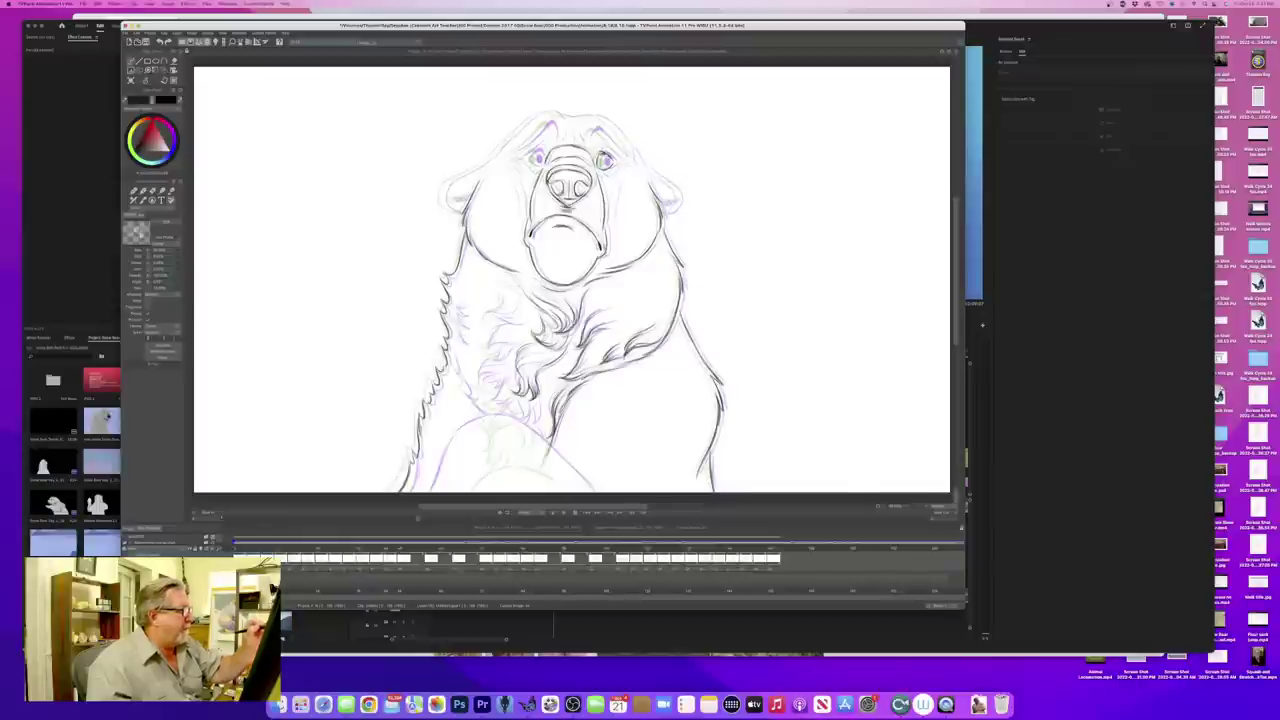
drag(598, 152, 608, 156)
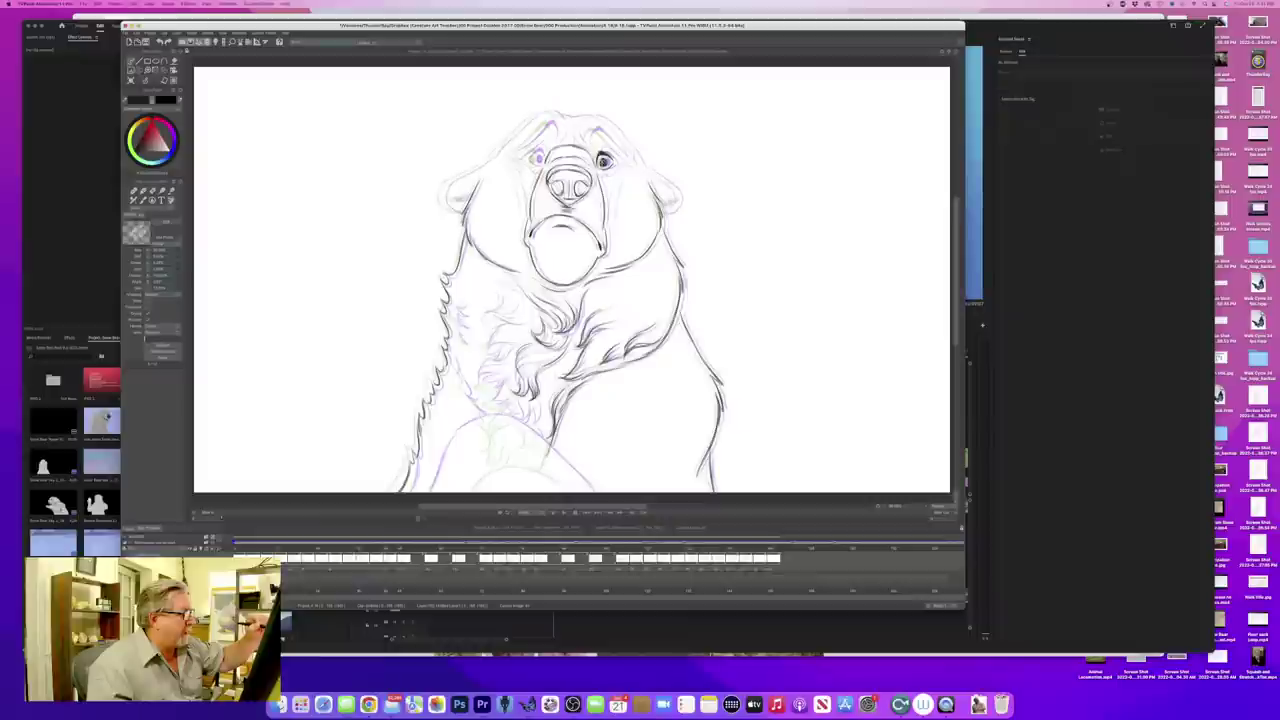
key(Left)
key(Right)
key(Left)
key(Right)
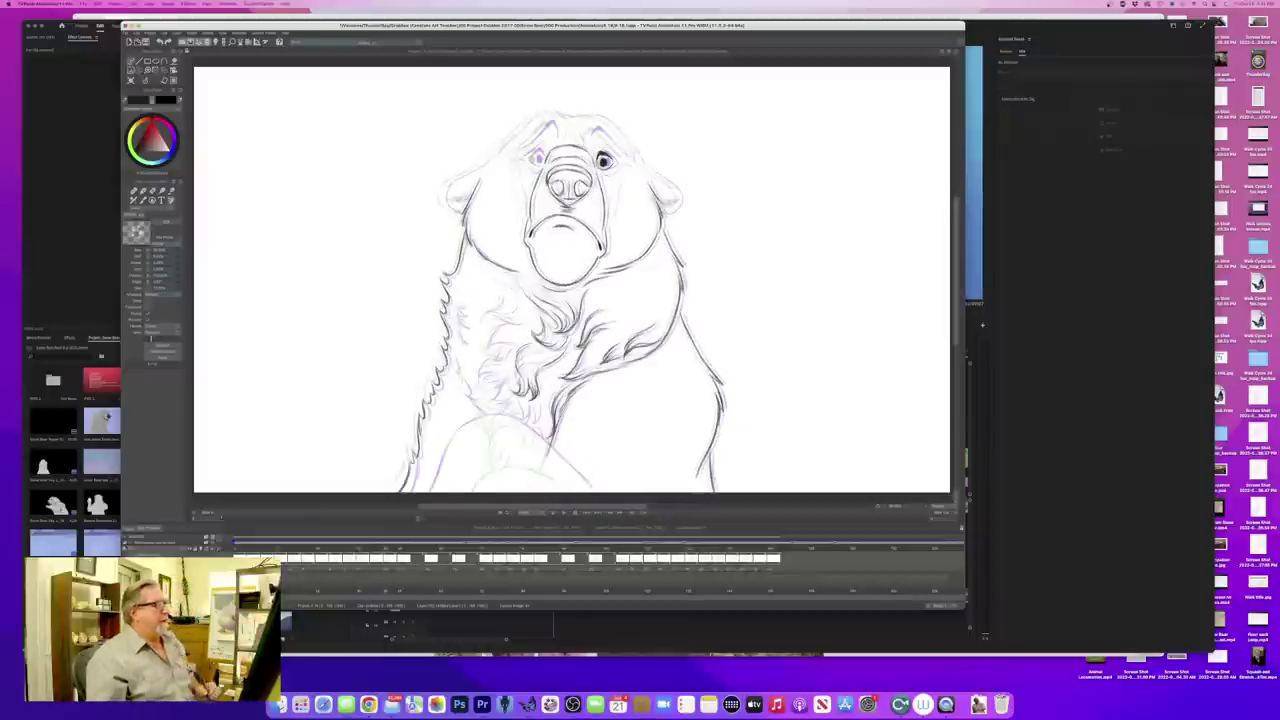
- Compare the eye on the viewer's right with the same eye in the previous frame
key(Right)
key(Left)
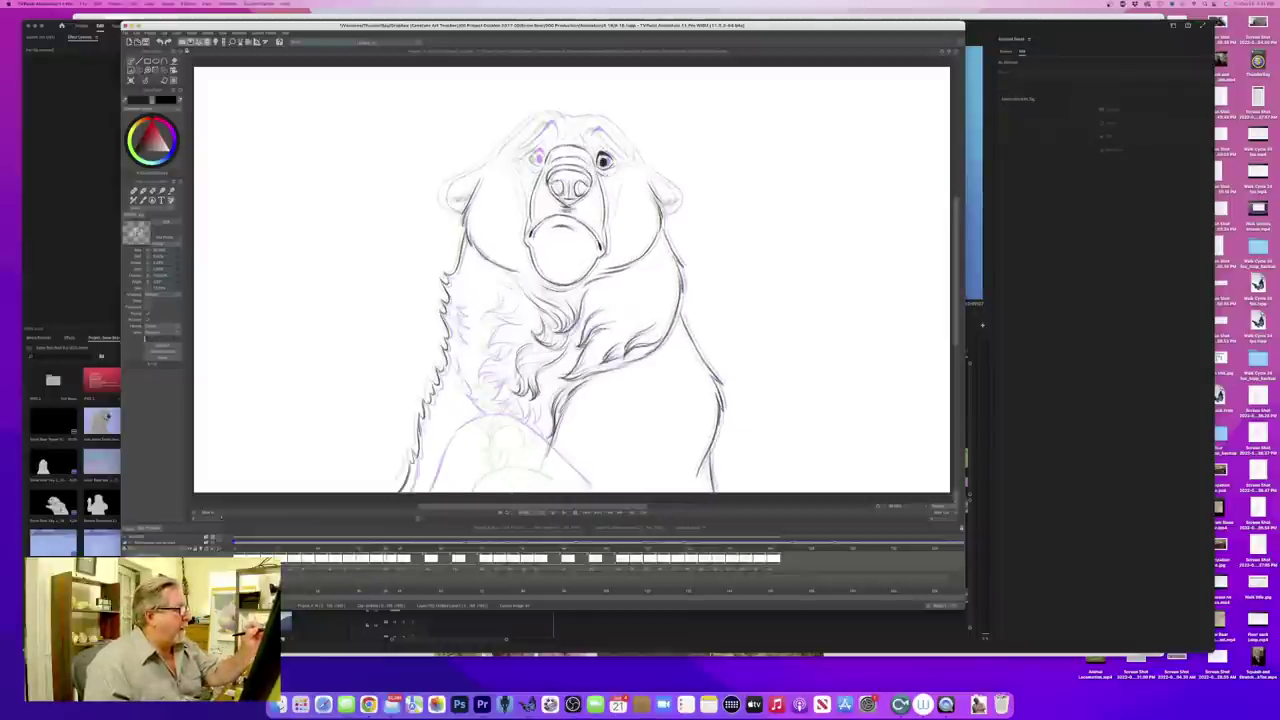
key(Right)
key(Left)
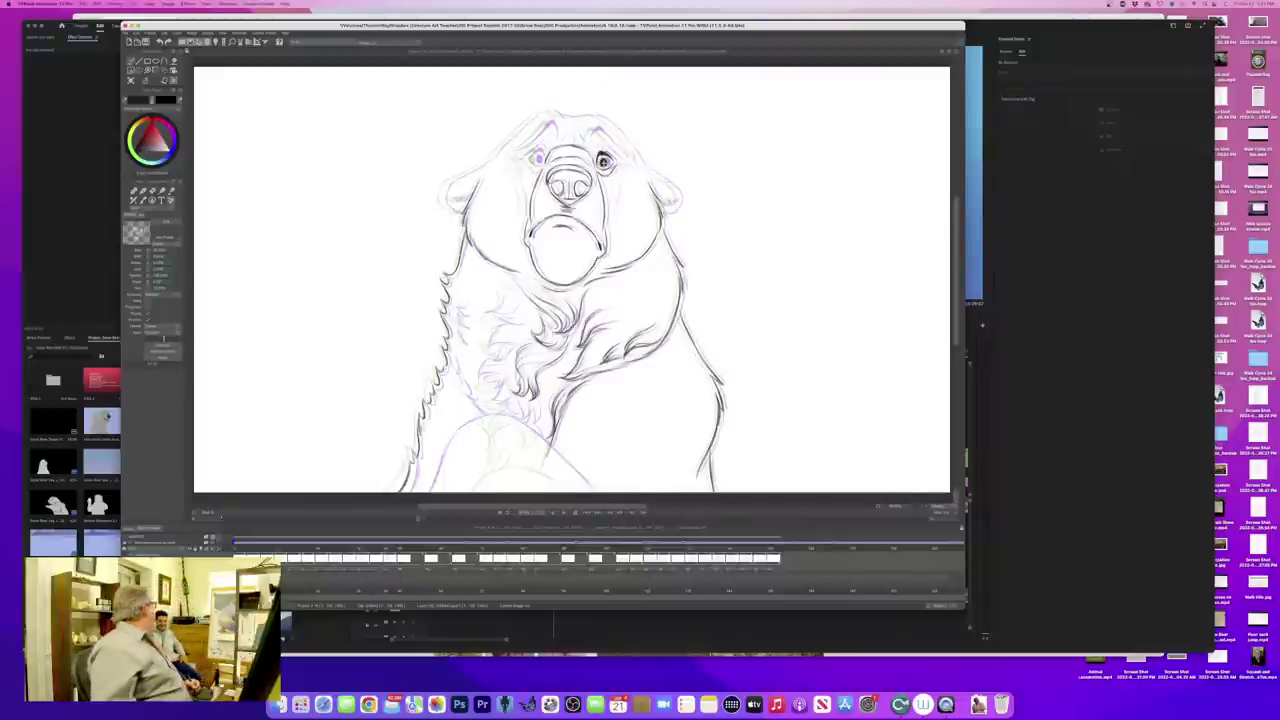
key(Right)
key(Left)
key(Right)
key(Left)
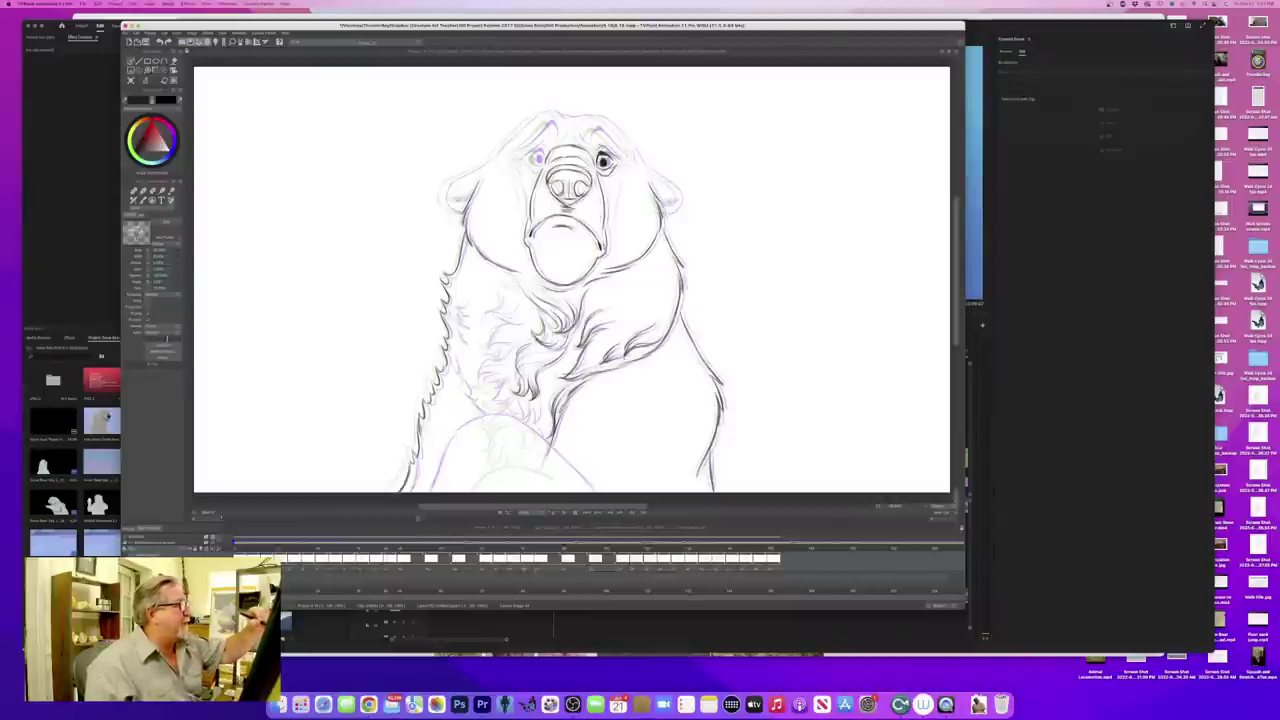
drag(548, 342, 592, 334)
key(Left)
key(Right)
key(Right)
key(Left)
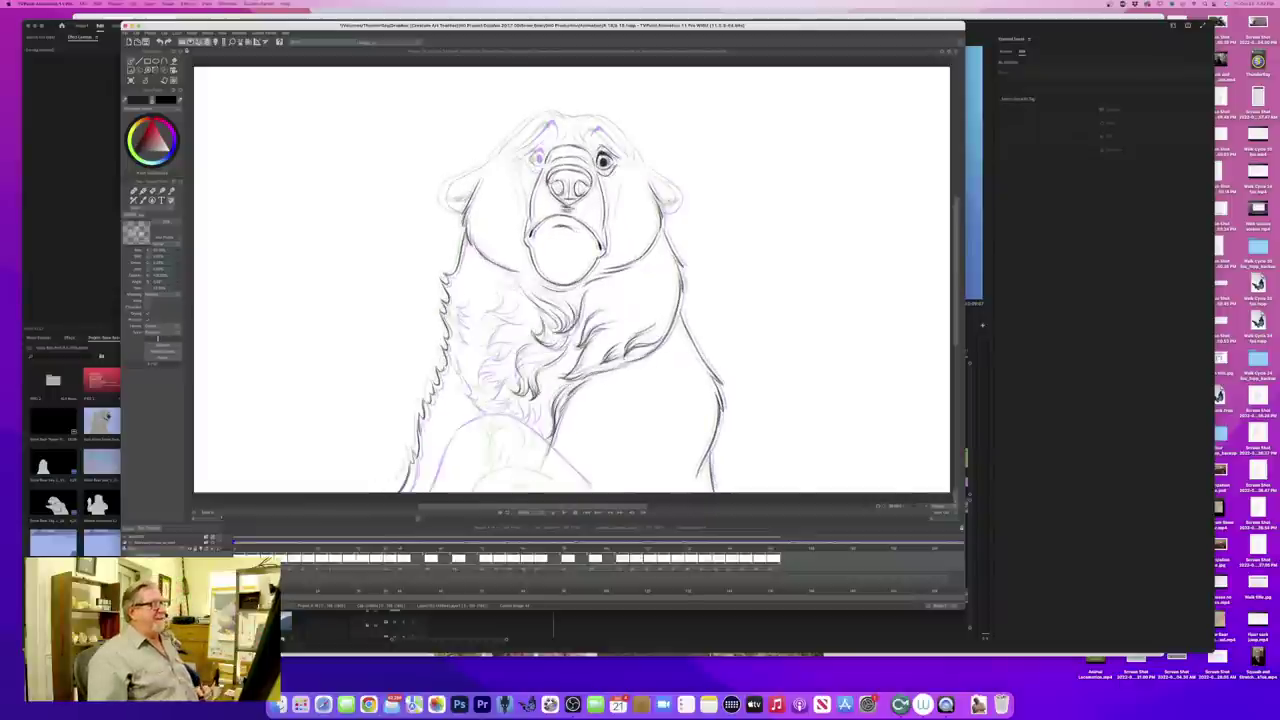
- Ink the eyelid crease lines around the eye on the viewer's right, matching the previous frame
key(Right)
key(Left)
key(Left)
key(Right)
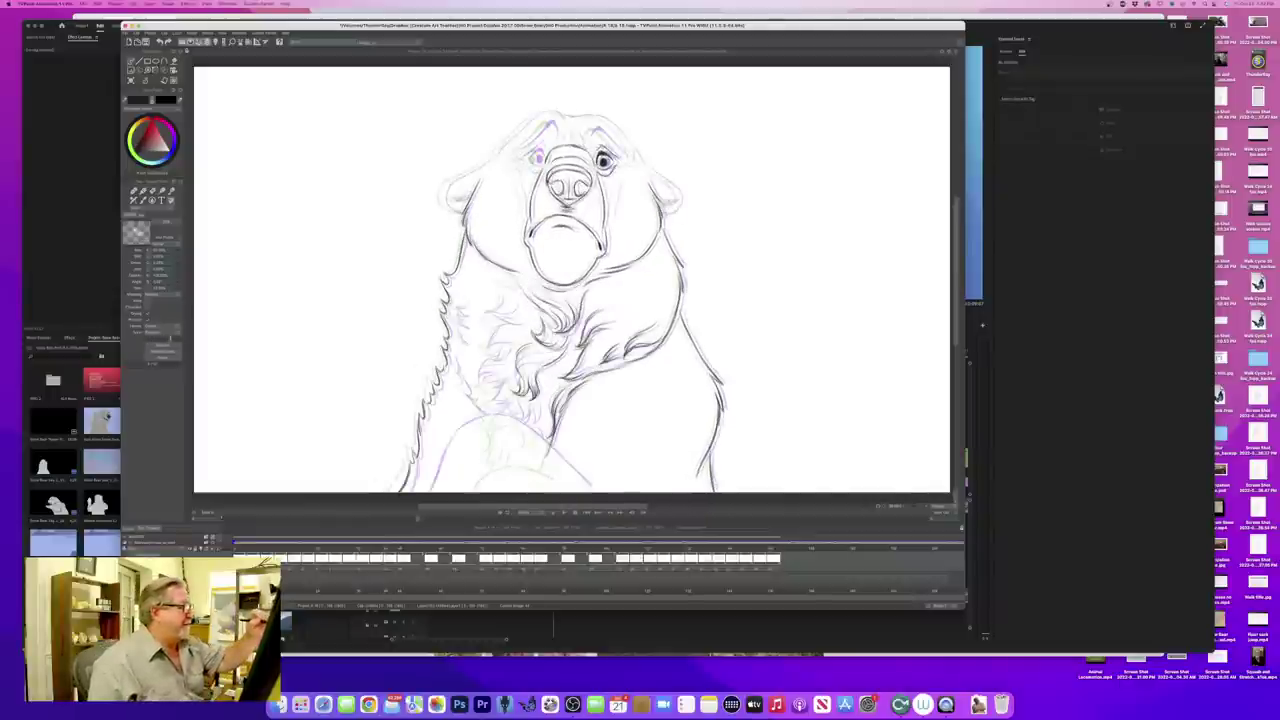
key(Right)
key(Left)
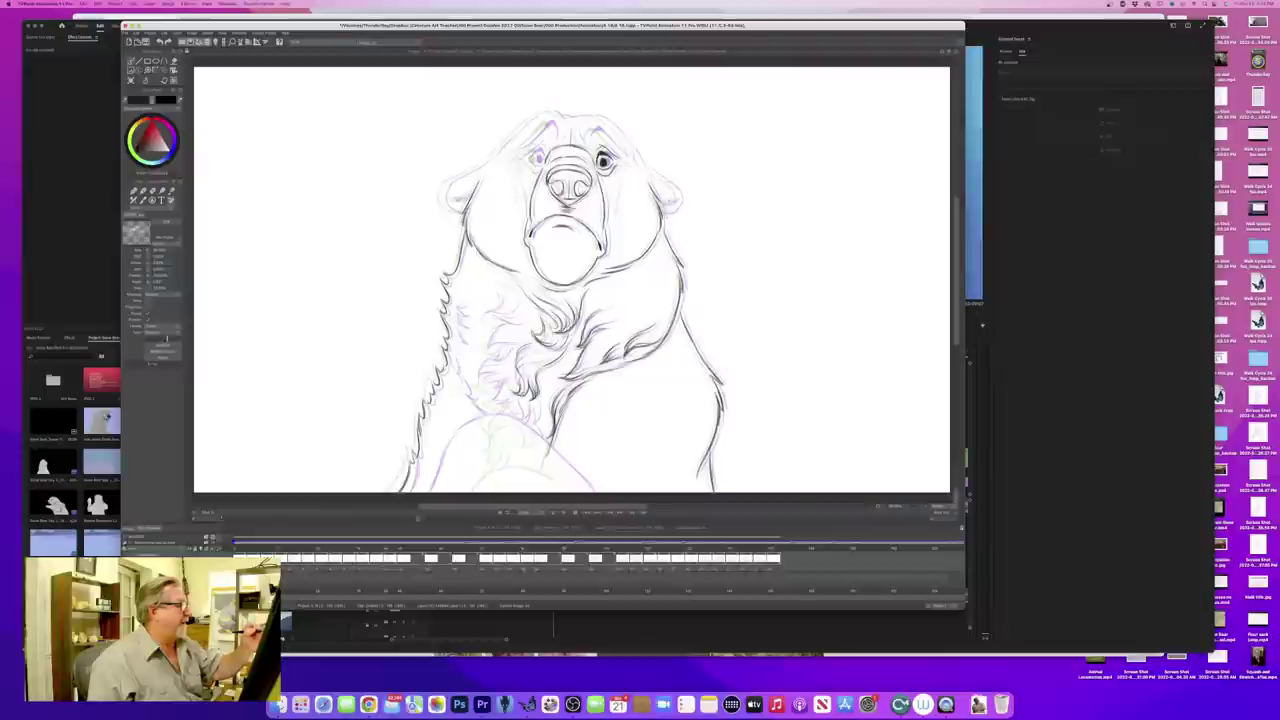
key(Right)
key(Left)
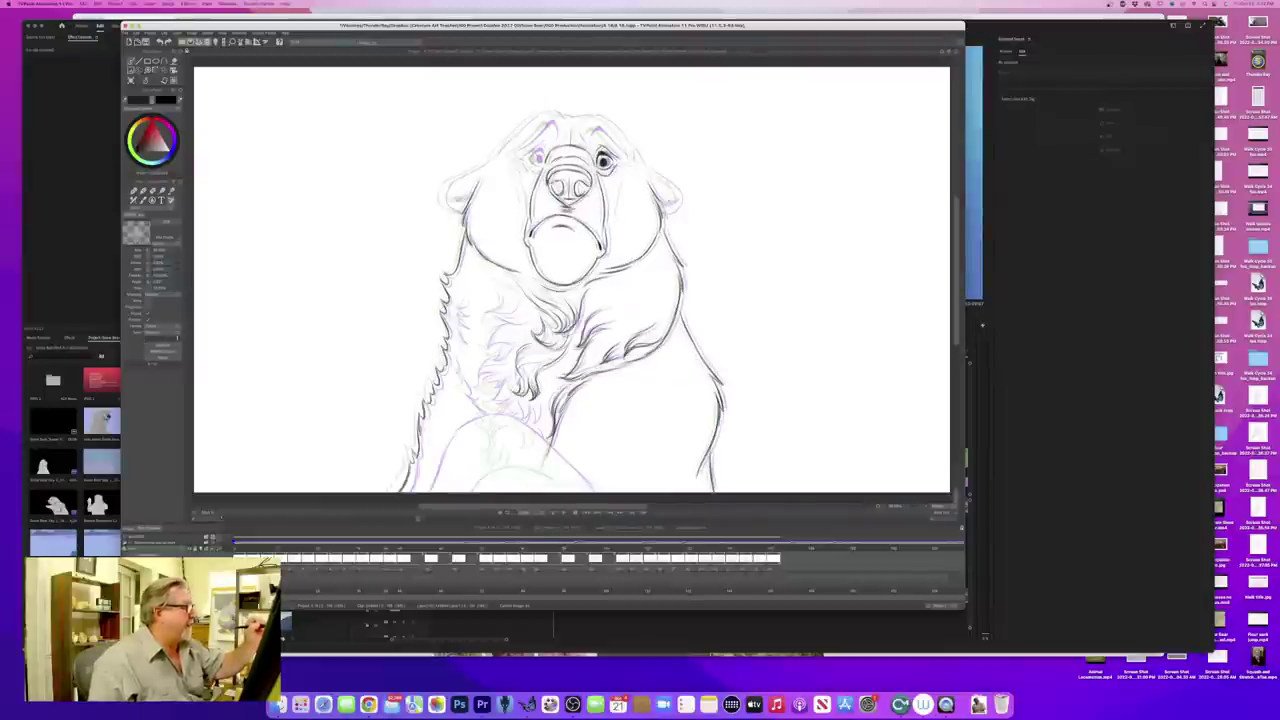
- Ink the eye on the viewer's left with its outline, dark pupil and surrounding creases, checking against the previous frame
key(Right)
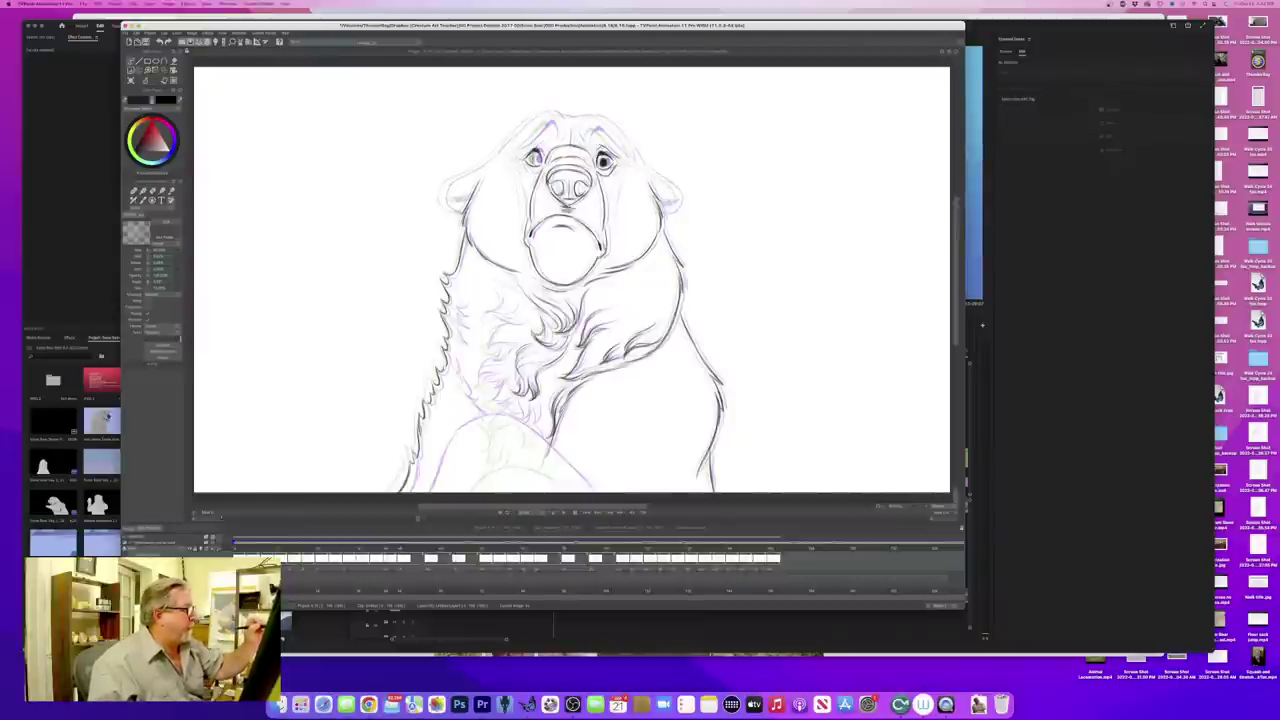
drag(534, 158, 536, 160)
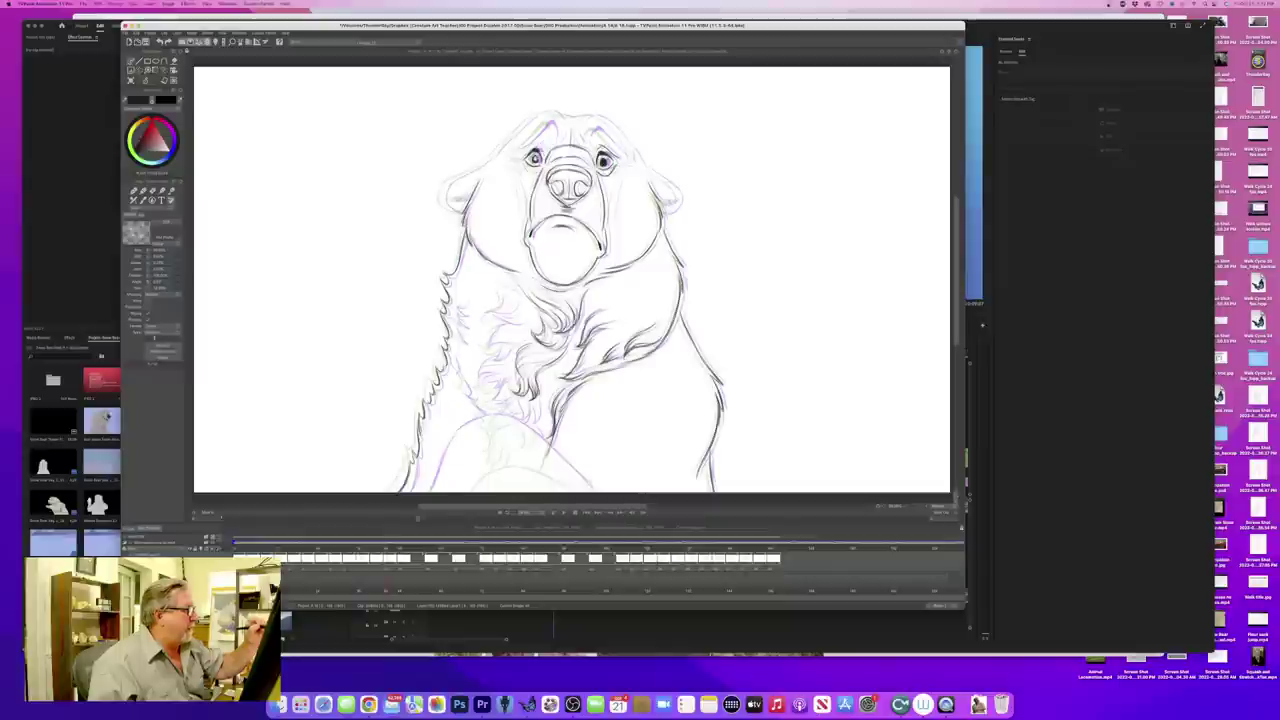
drag(530, 157, 541, 149)
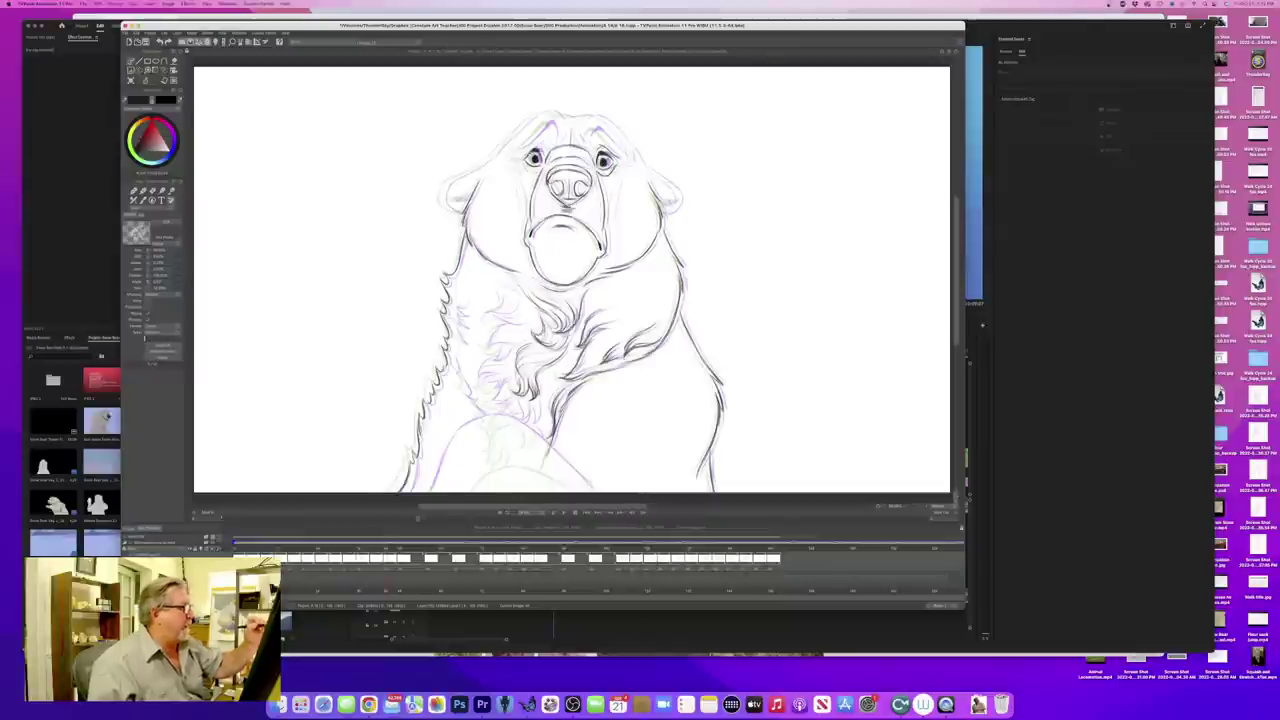
key(Left)
key(Right)
key(Left)
key(Right)
key(Left)
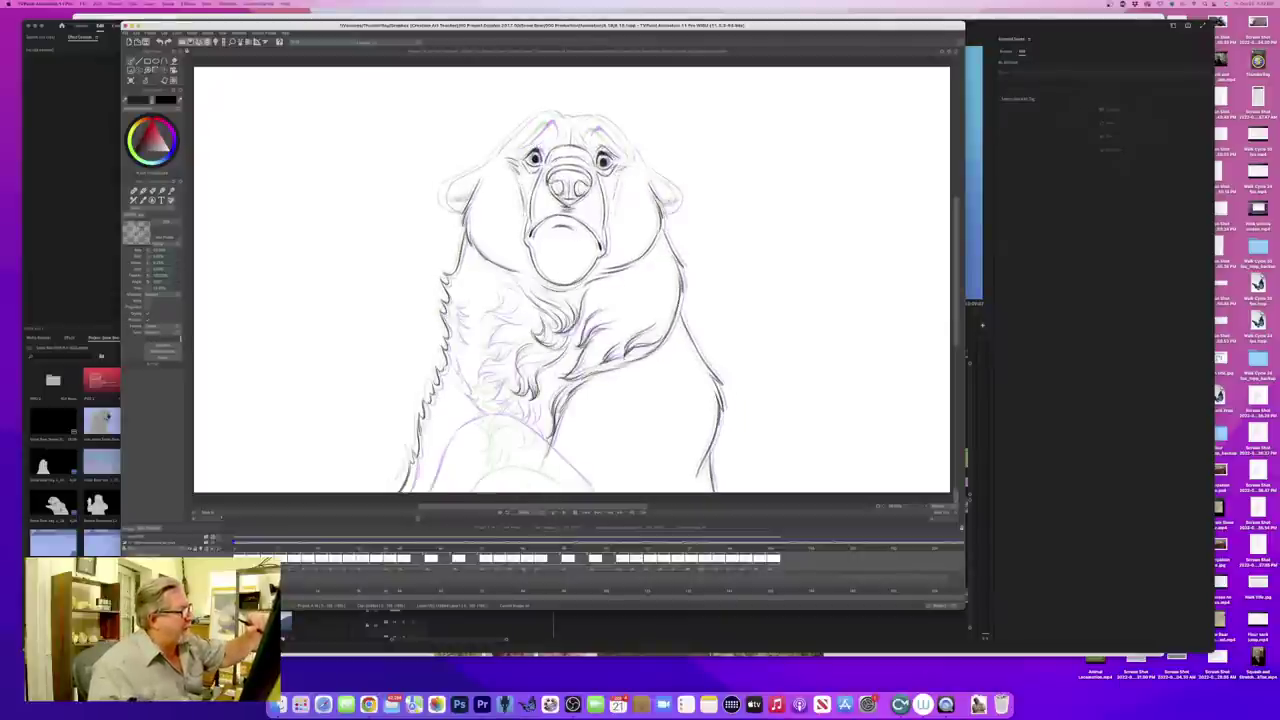
- Ink the brow above the eye on the viewer's right, flipping against the previous frame to match its placement
key(Left)
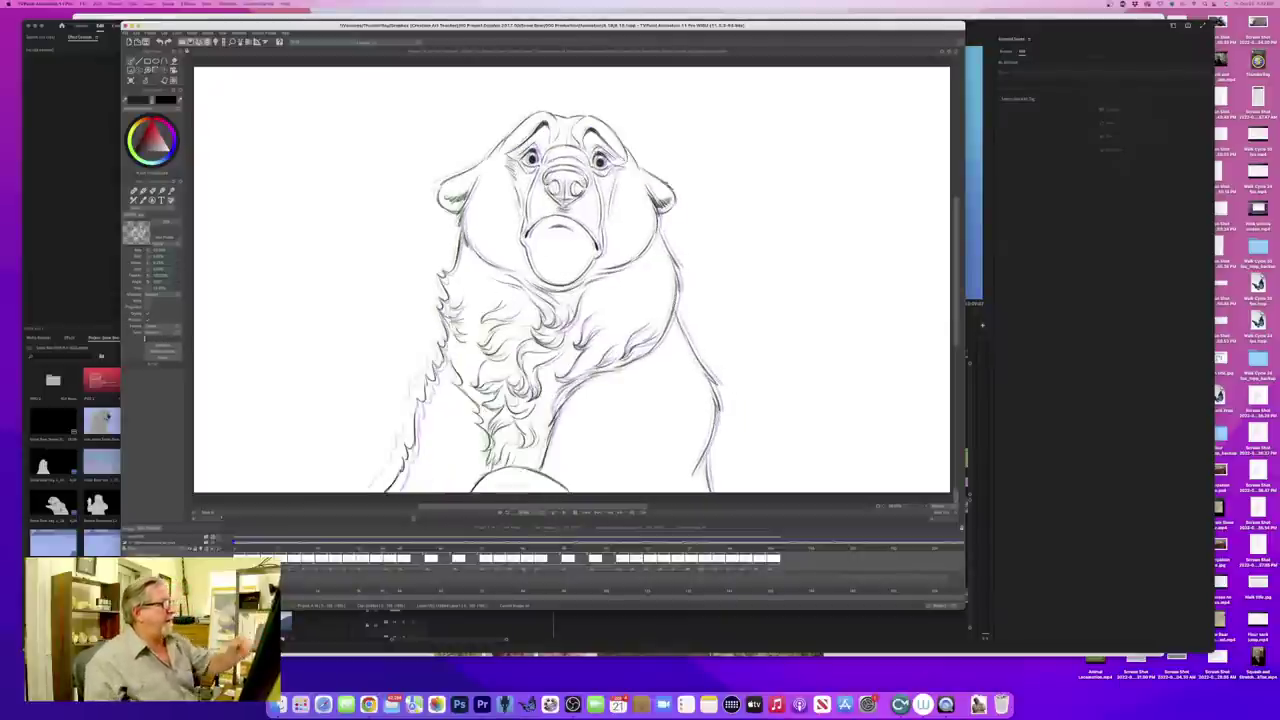
key(Right)
key(Left)
key(Right)
key(Left)
key(Right)
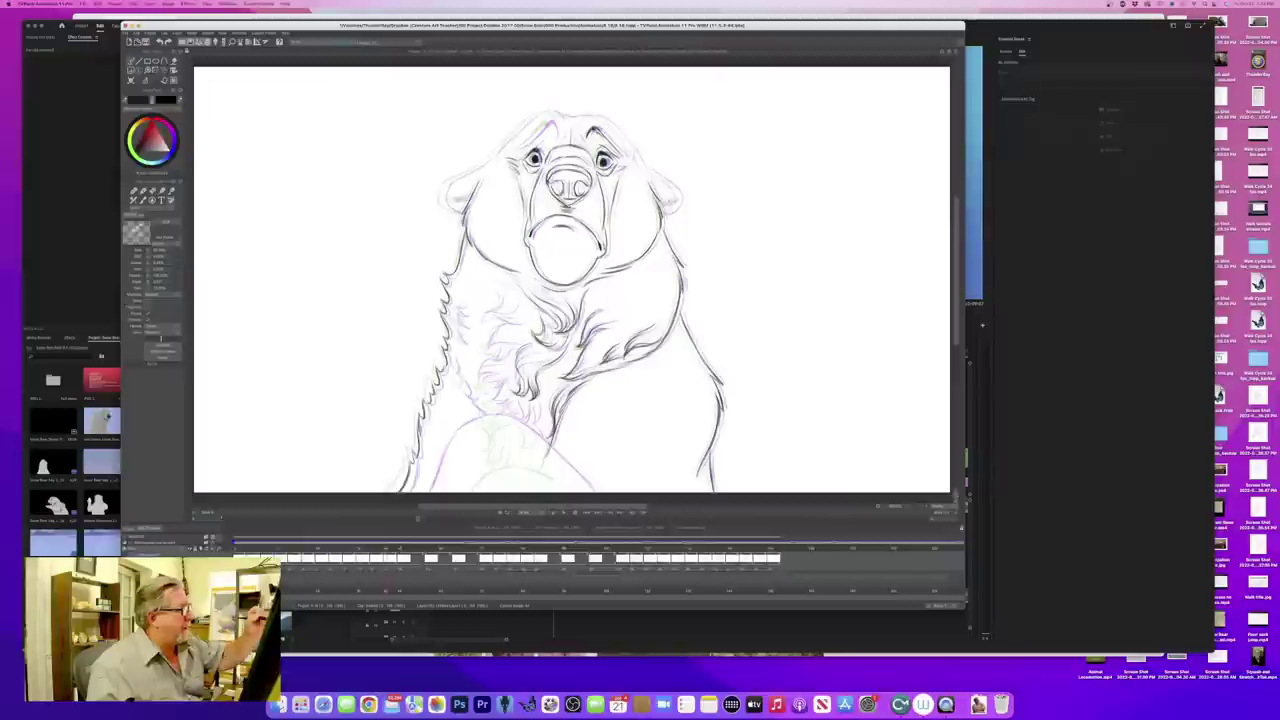
drag(593, 128, 631, 154)
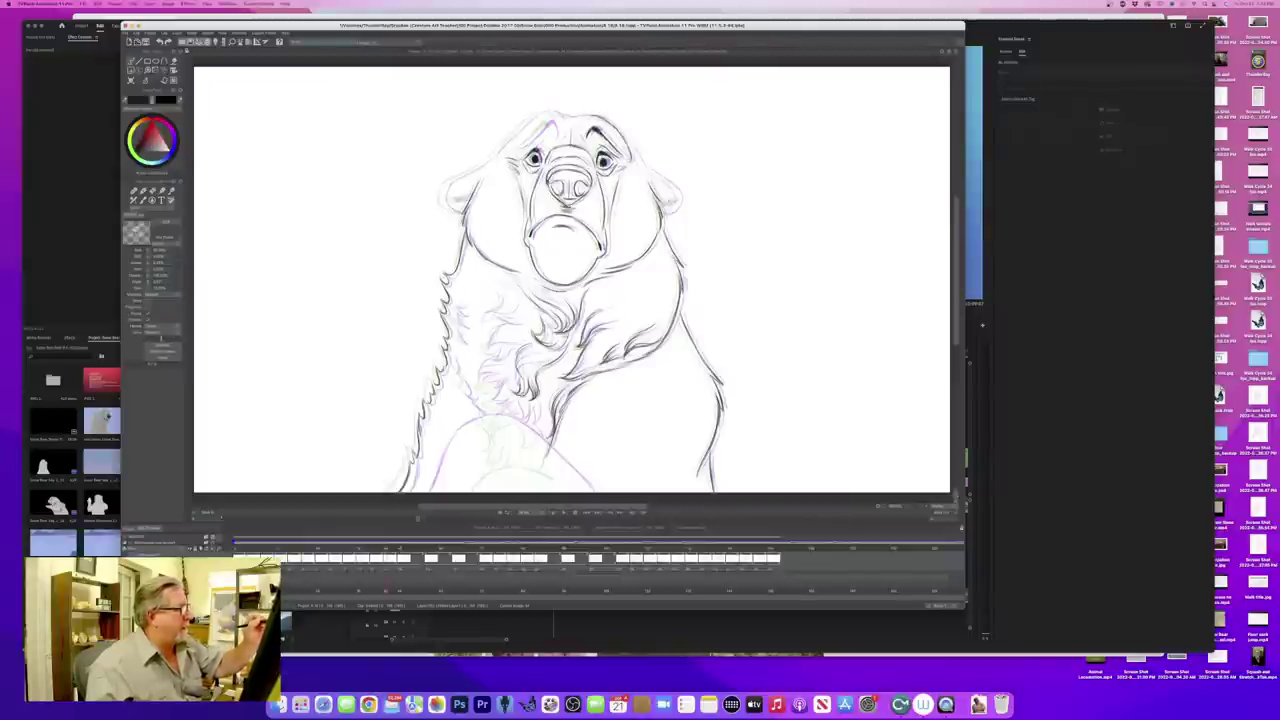
key(Left)
key(Right)
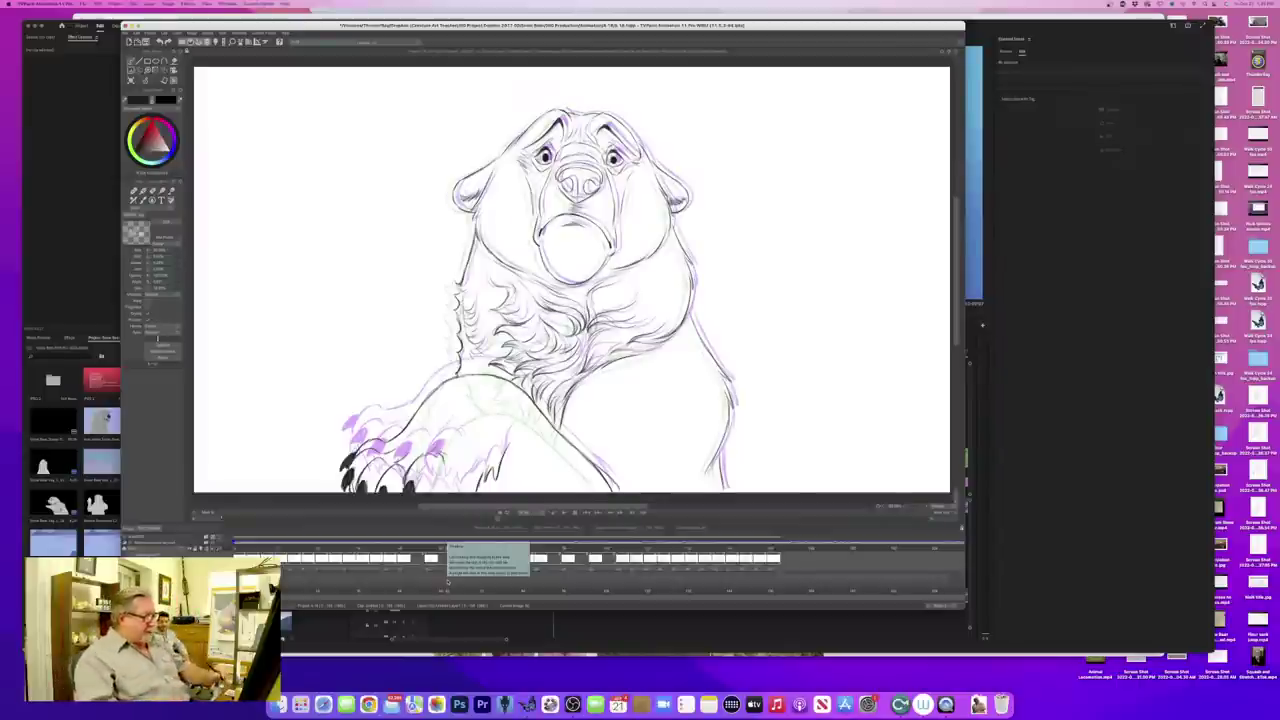
- Switch to Premiere Pro and scrub the edit back to the underwater shot with the orca and the swimming bear
click(482, 704)
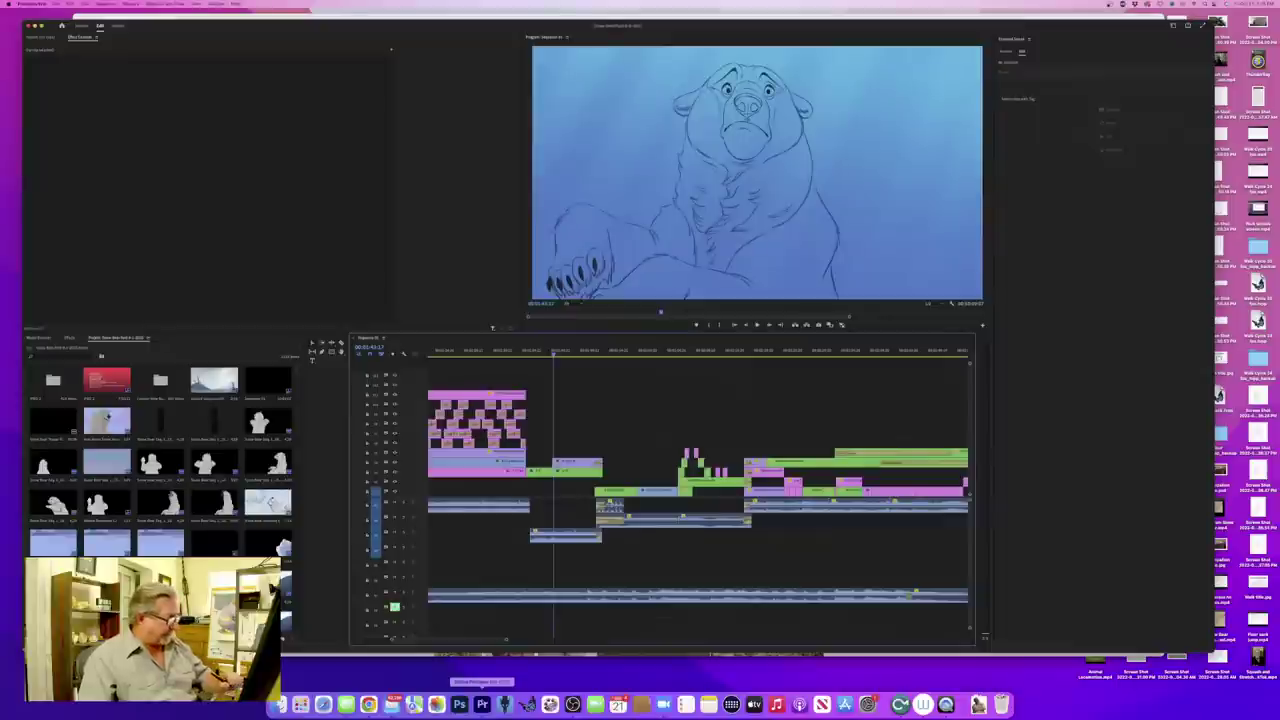
drag(550, 357, 469, 357)
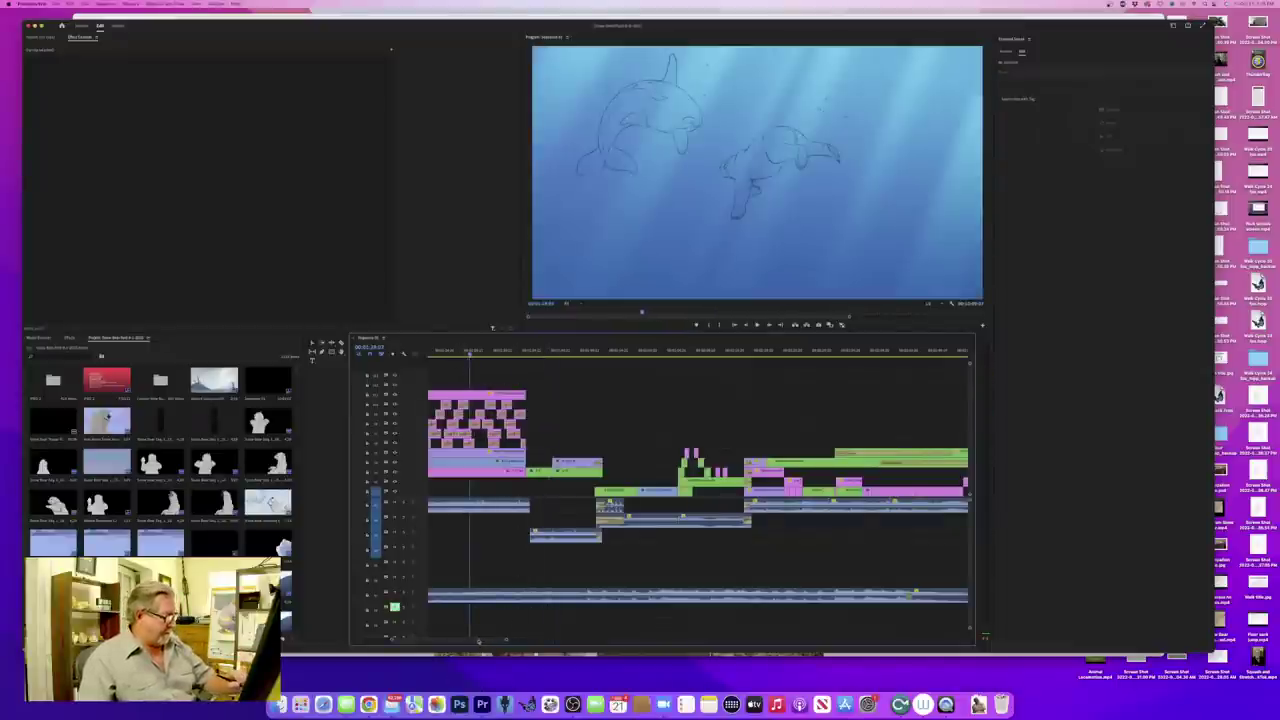
mouse_move(478, 641)
mouse_down()
mouse_move(438, 641)
mouse_move(459, 642)
mouse_up()
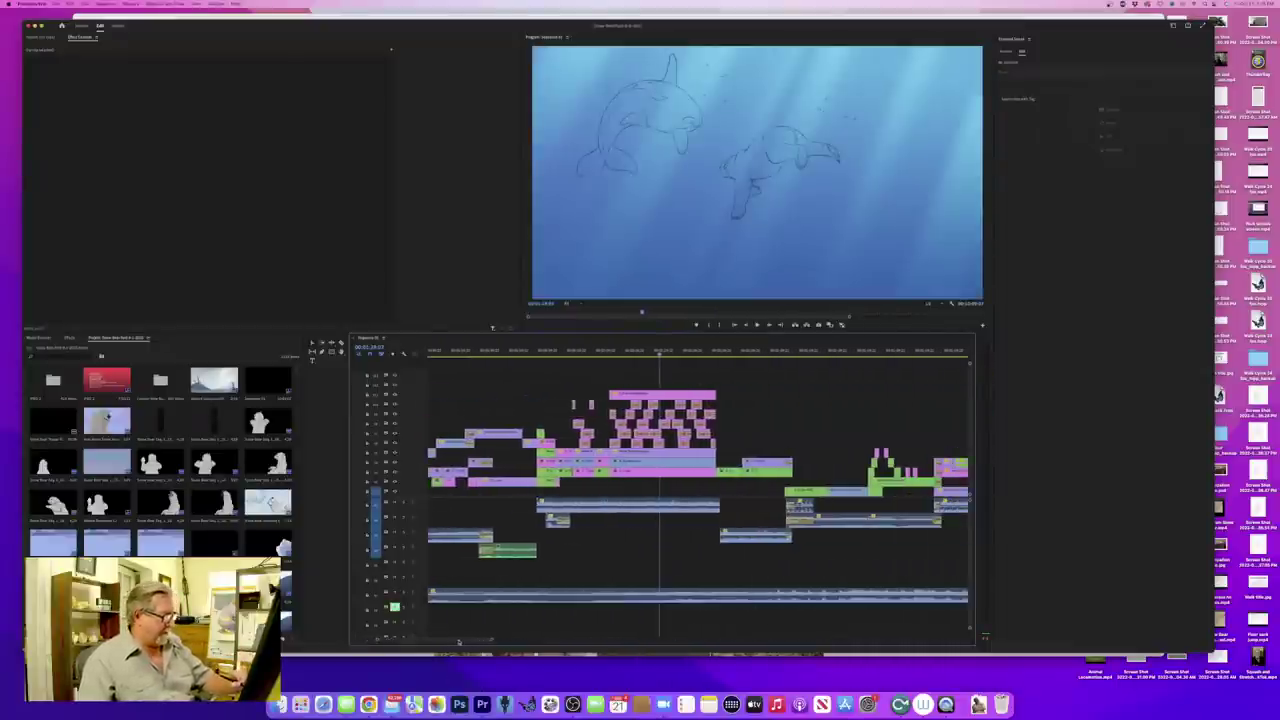
mouse_move(659, 356)
mouse_down()
mouse_move(644, 362)
mouse_move(655, 357)
mouse_up()
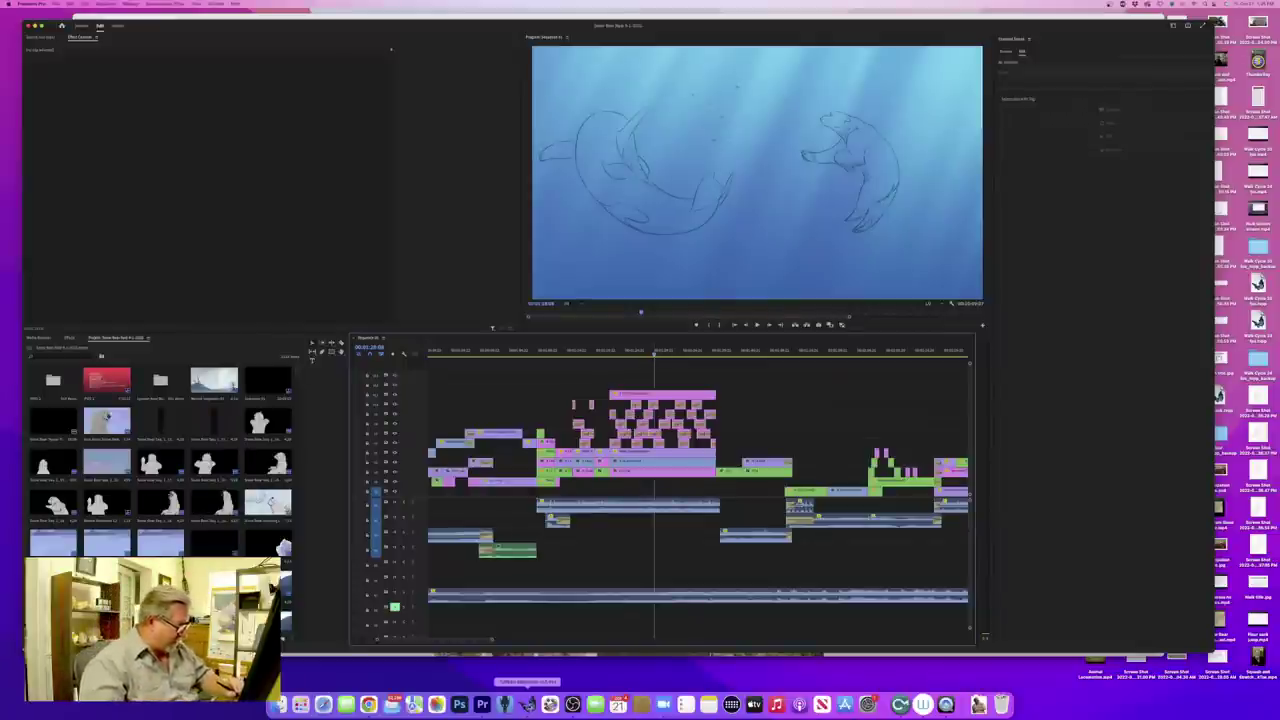
- Return to TVPaint Animation and step back through the bear drawings to the frames before the raised paw
click(527, 704)
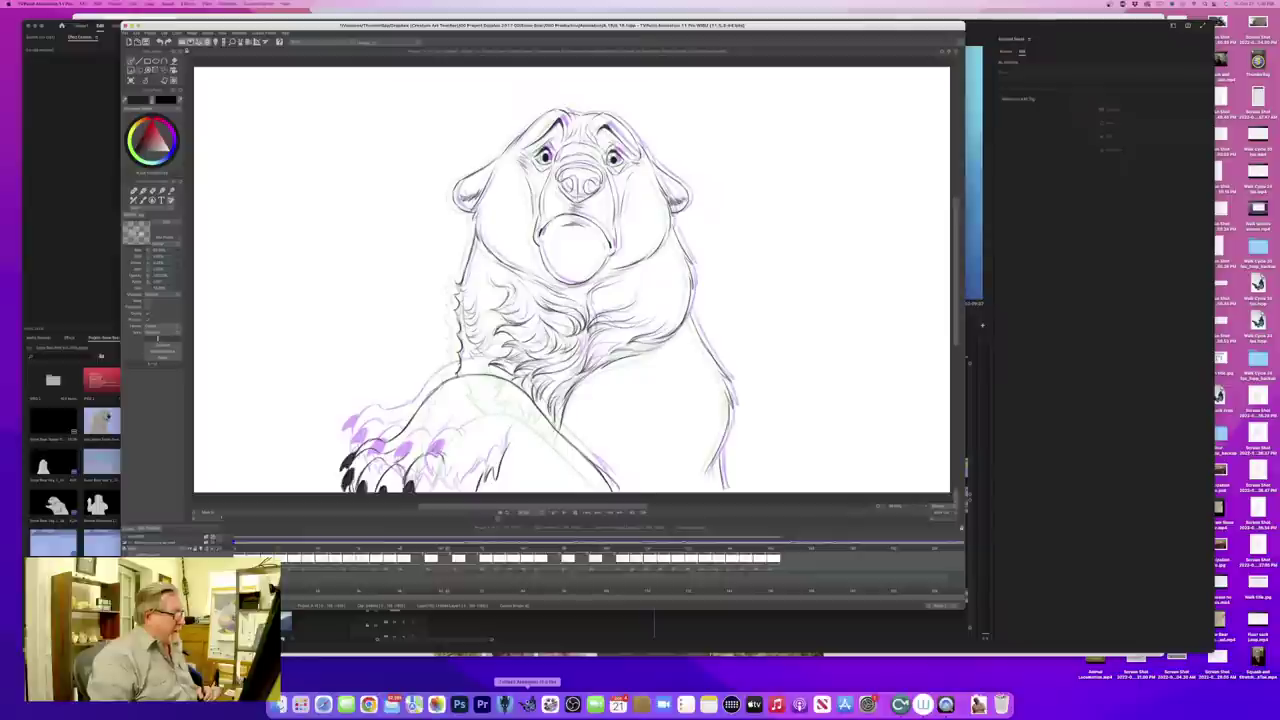
key(Left)
key(Left)
key(Left)
key(Left)
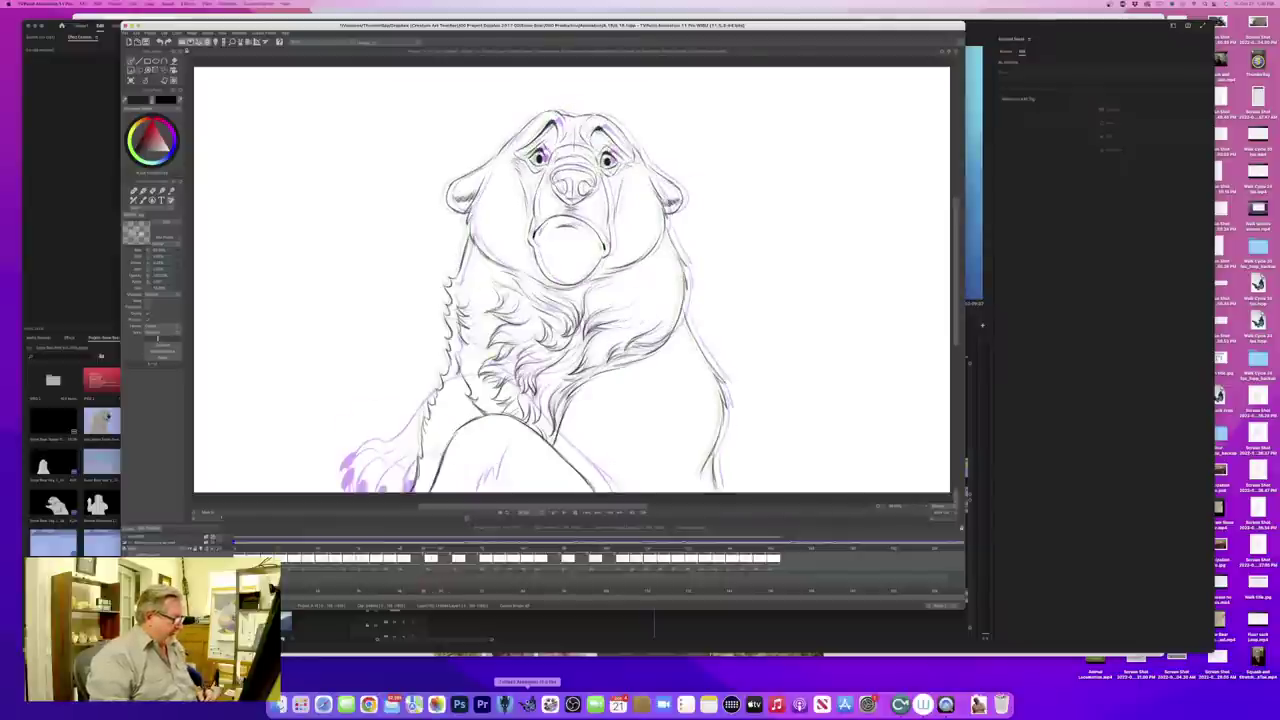
key(Left)
key(Left)
key(Left)
key(Left)
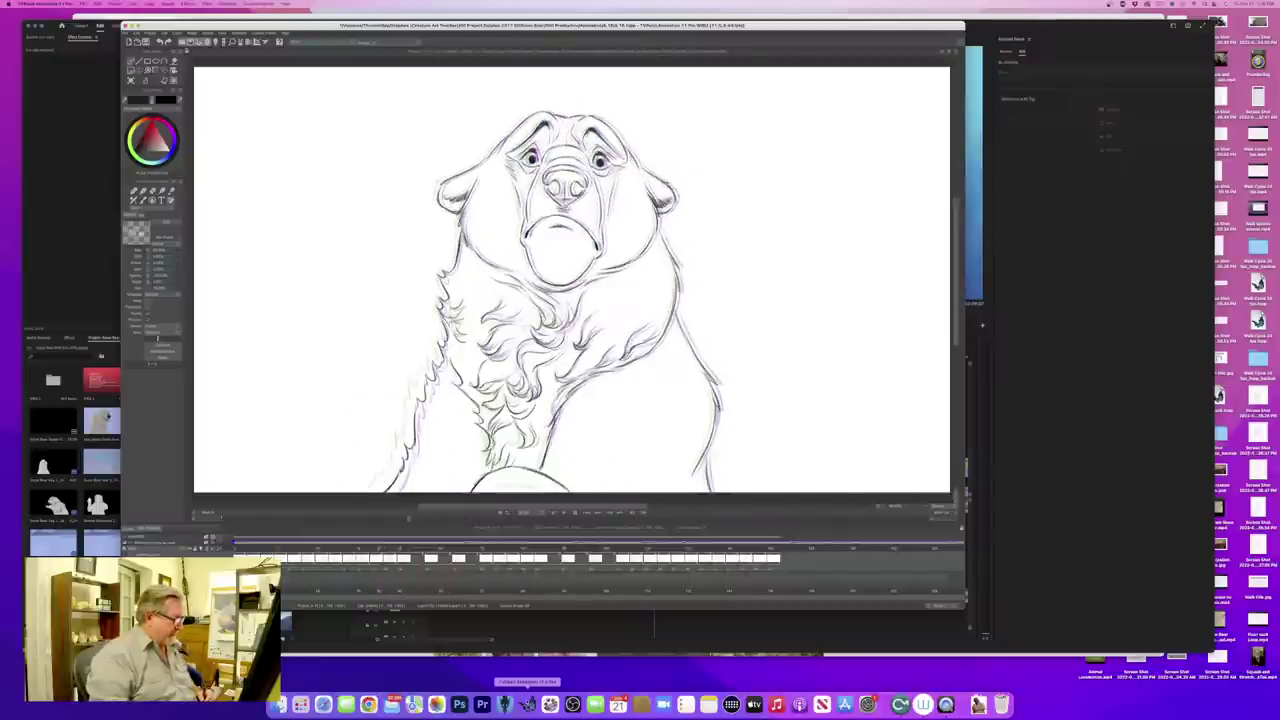
- Flip between the drawing in progress and its adjacent frames to compare the head, body and chest fur
key(Right)
key(Left)
key(Right)
key(Left)
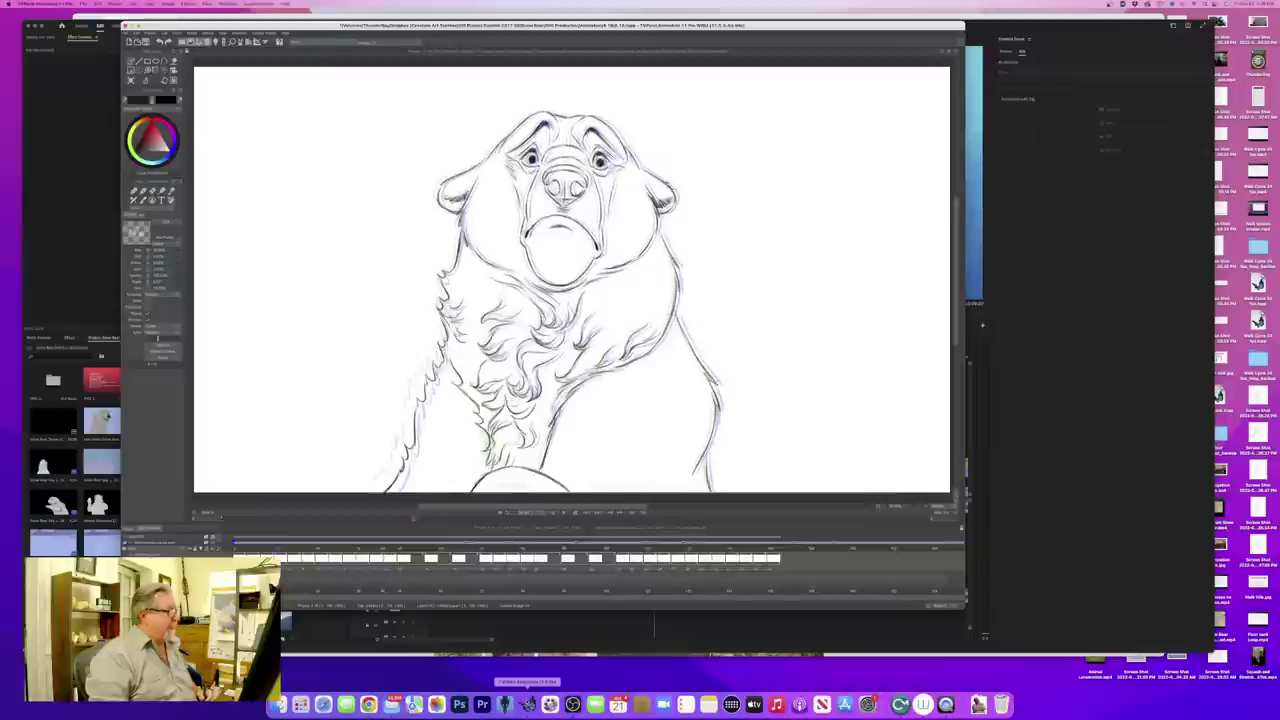
key(Right)
key(Left)
key(Right)
key(Left)
key(Right)
key(Left)
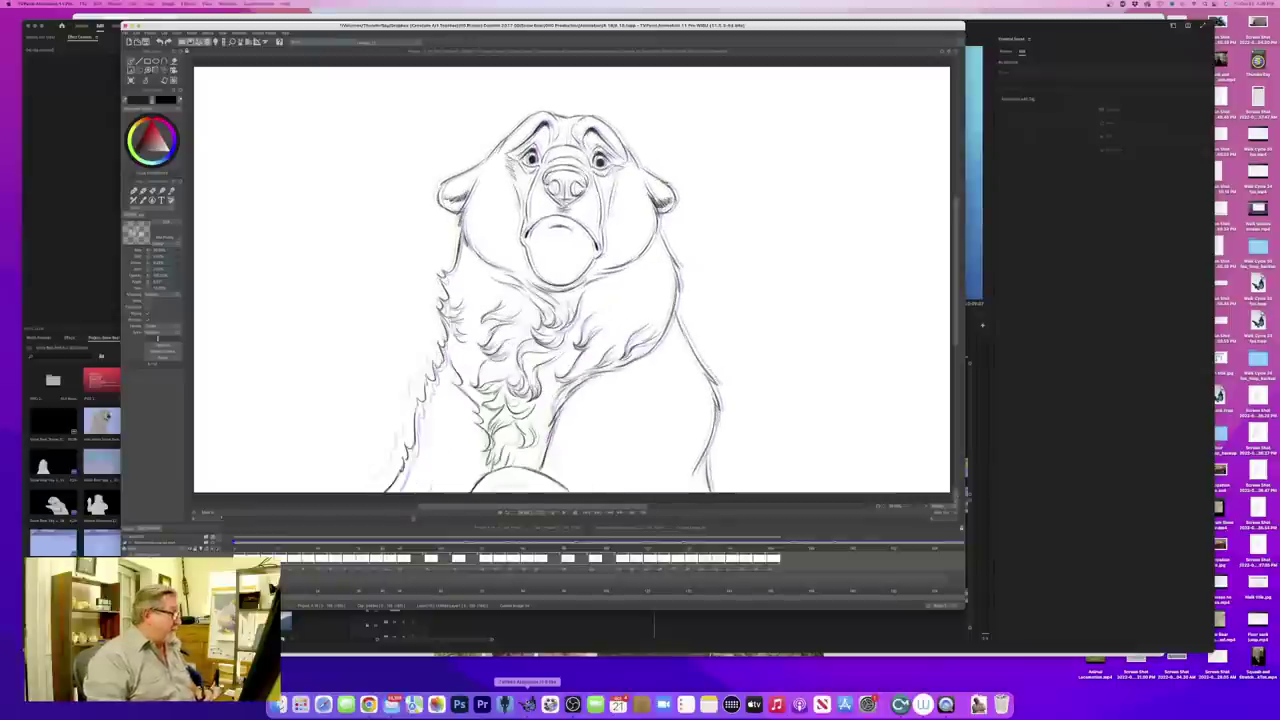
key(Right)
key(Right)
key(Right)
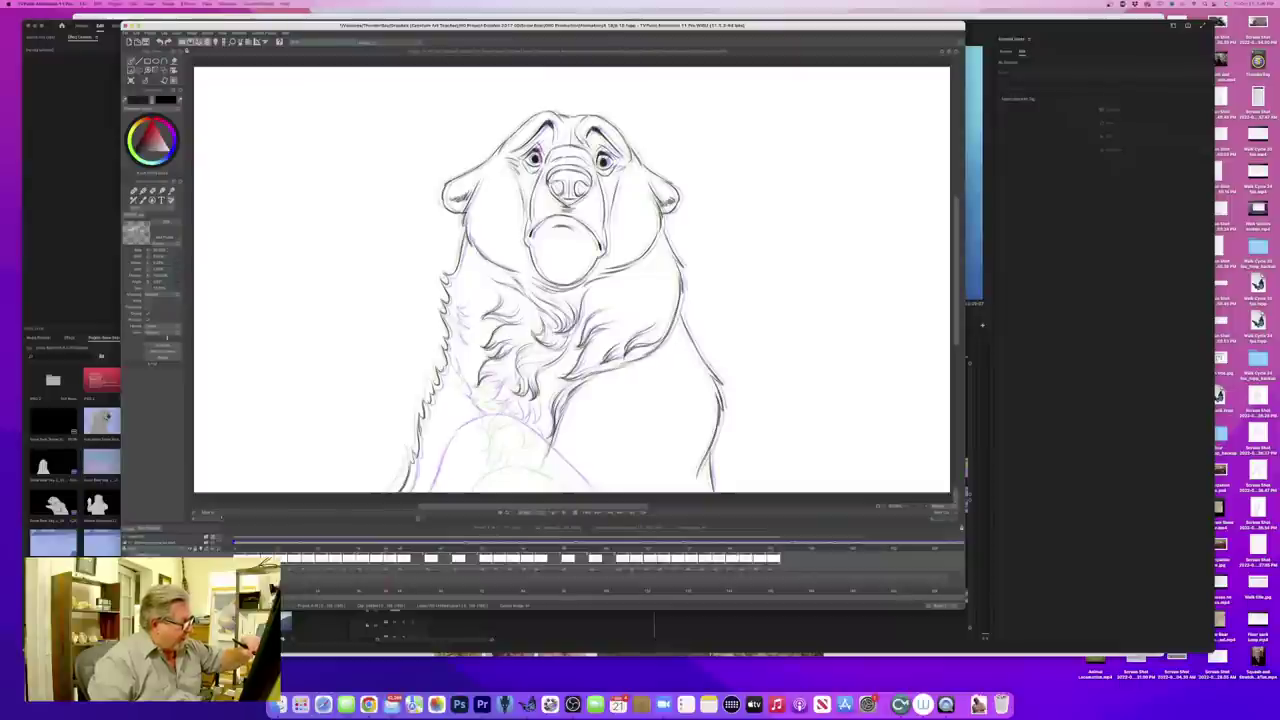
- Ink the first fur tufts at the bottom of the chest above the knee, comparing them with the previous frame
key(Right)
key(Right)
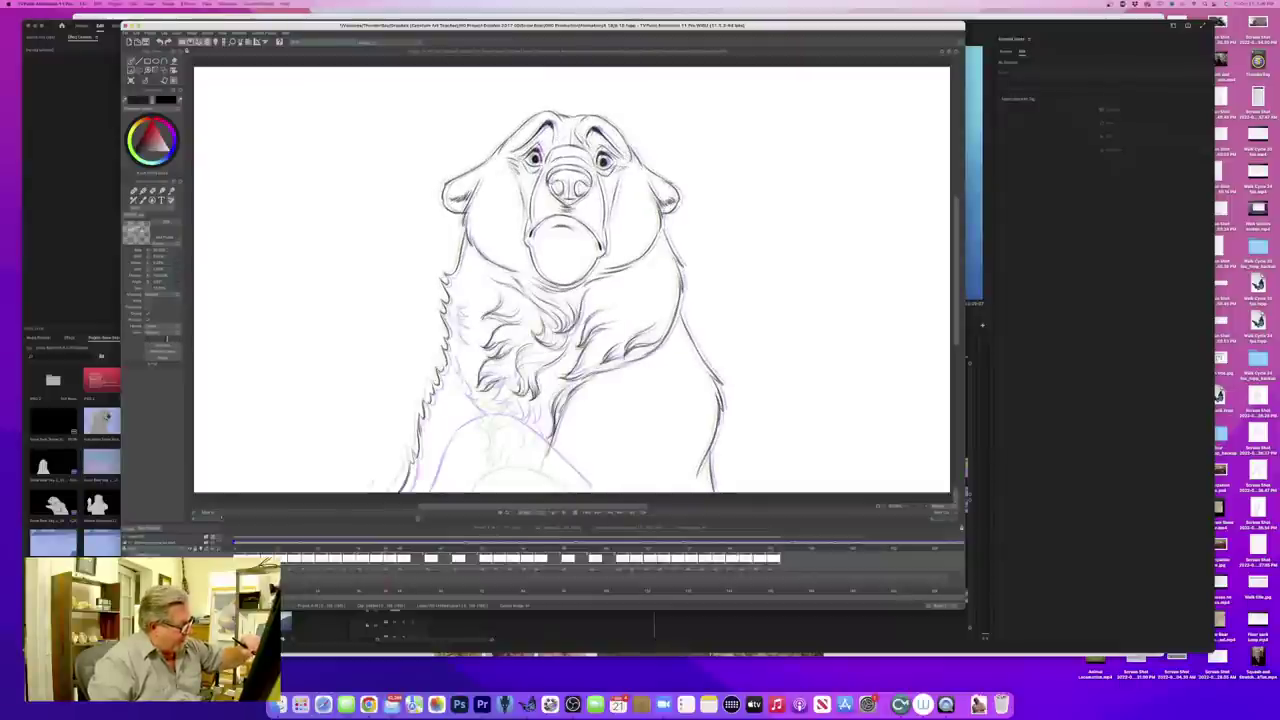
key(Right)
key(Left)
key(Right)
key(Left)
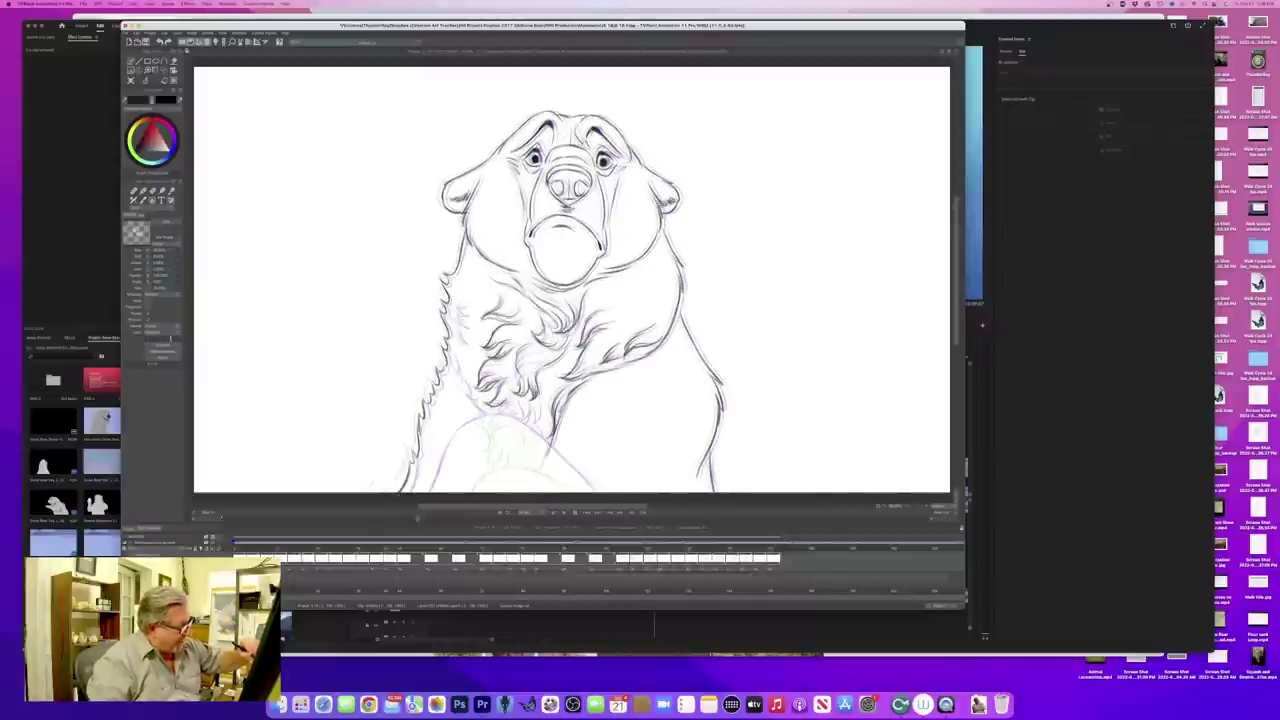
key(Right)
key(Left)
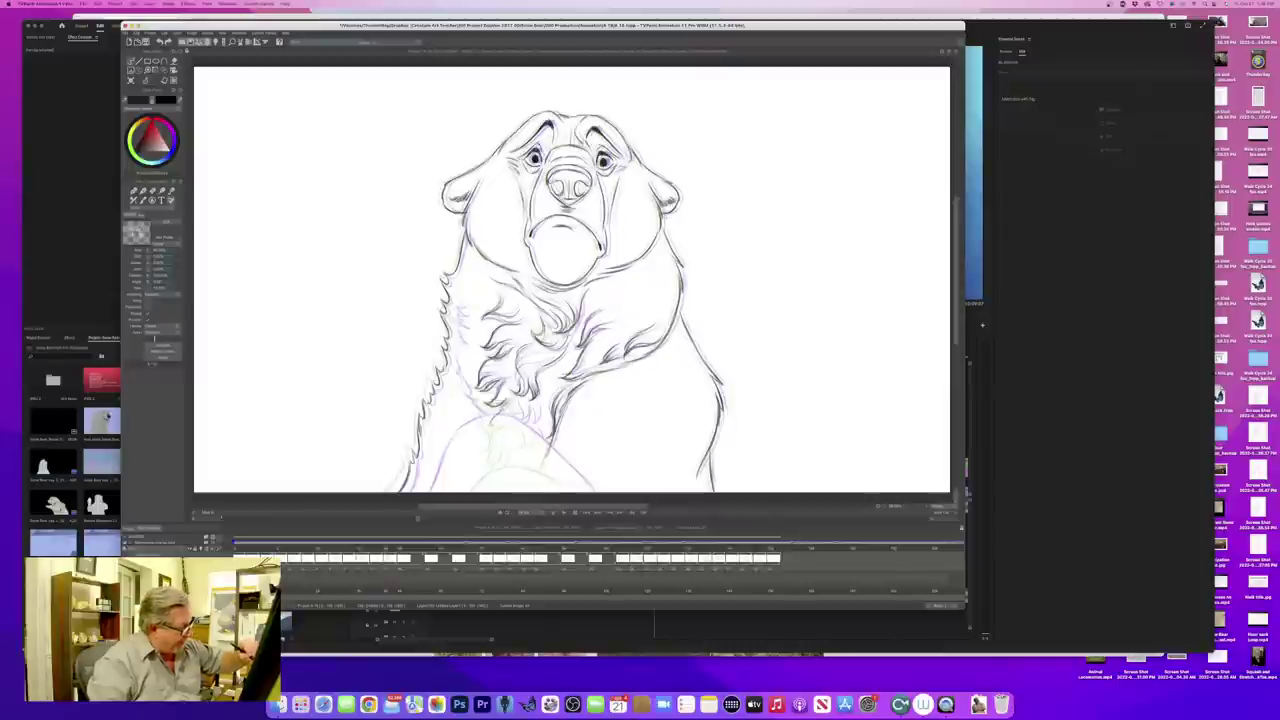
key(Right)
key(Left)
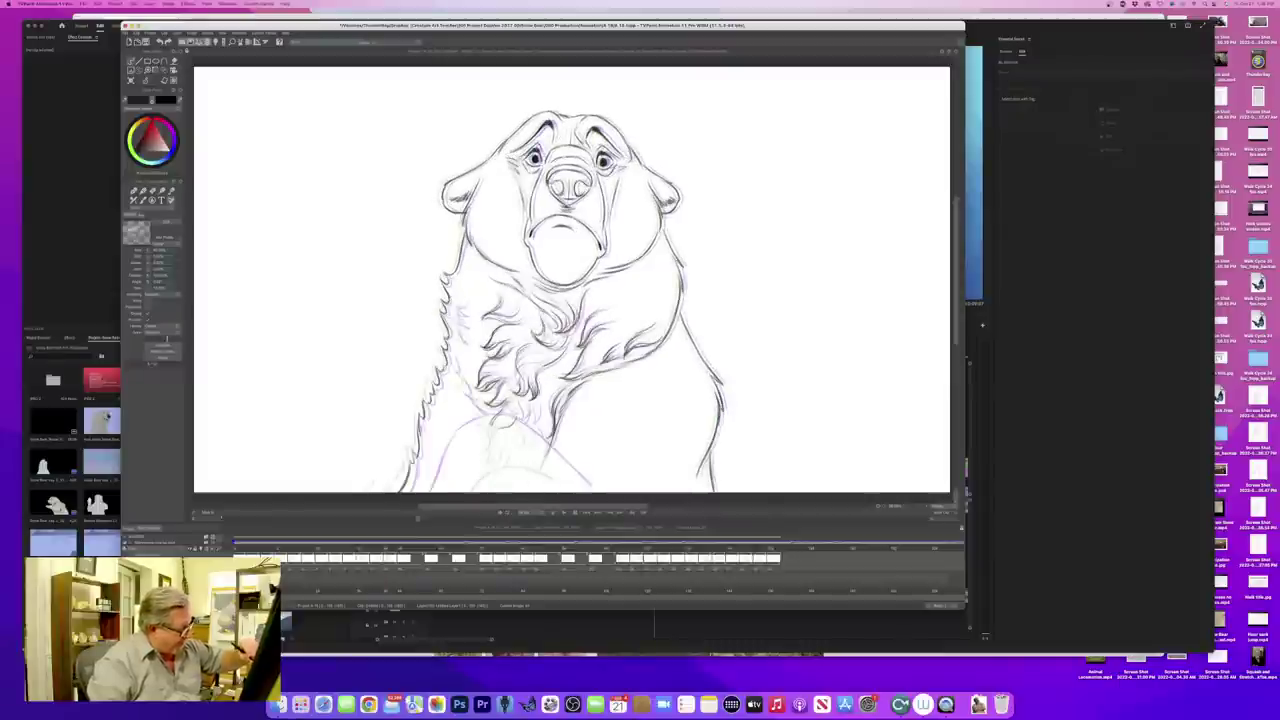
mouse_move(492, 426)
mouse_down()
mouse_move(513, 423)
mouse_move(489, 435)
mouse_up()
key(Right)
key(Left)
key(Right)
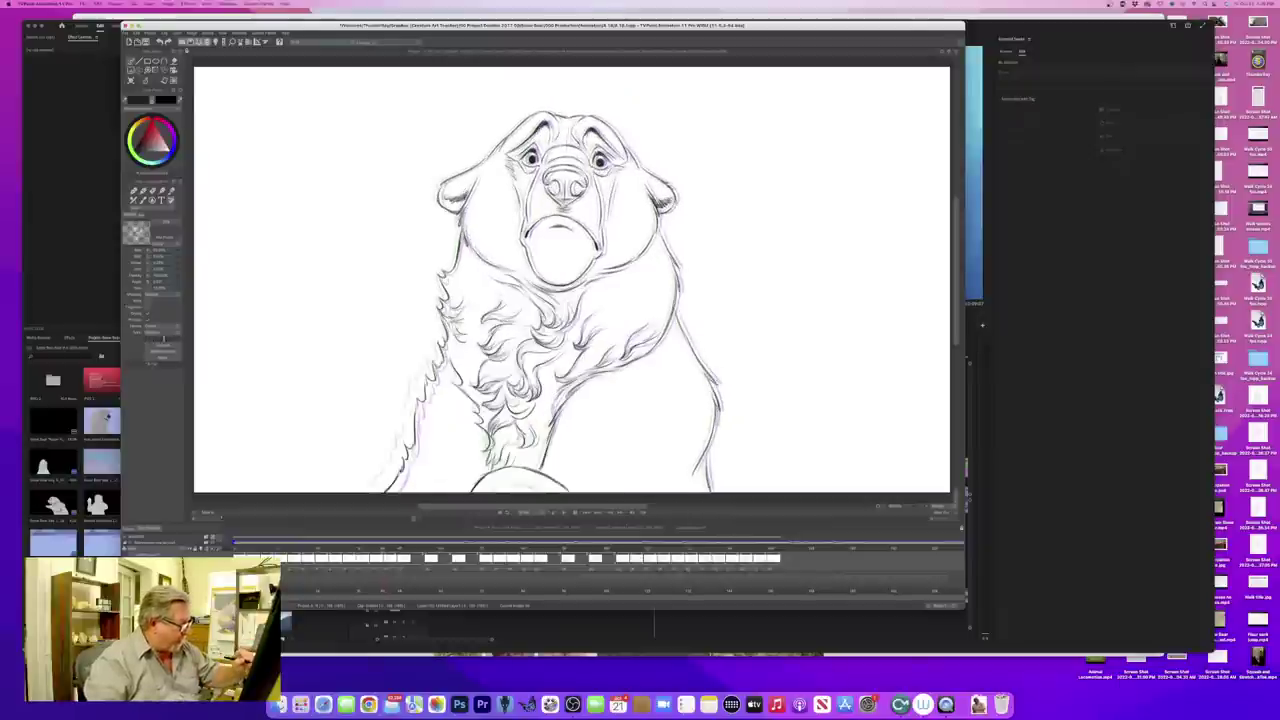
- Extend the lower chest tufts toward the viewer's right, checking their shape against the previous frame
key(Right)
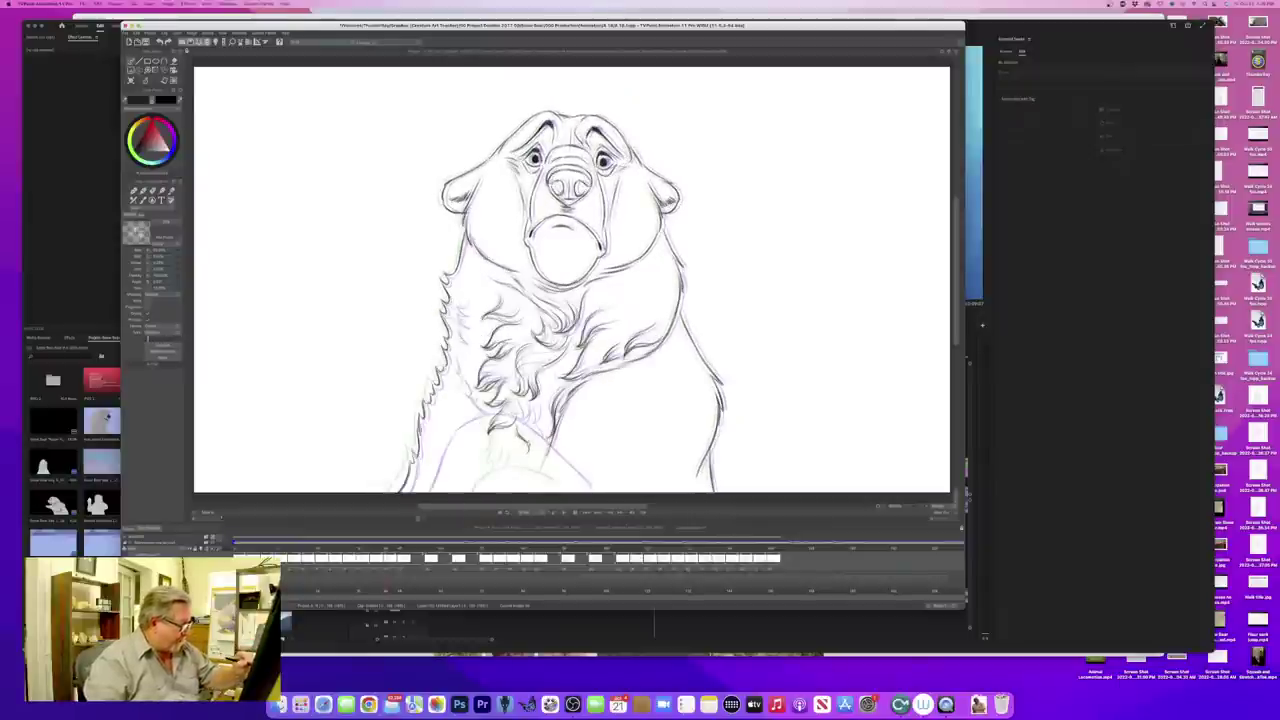
key(Left)
key(Right)
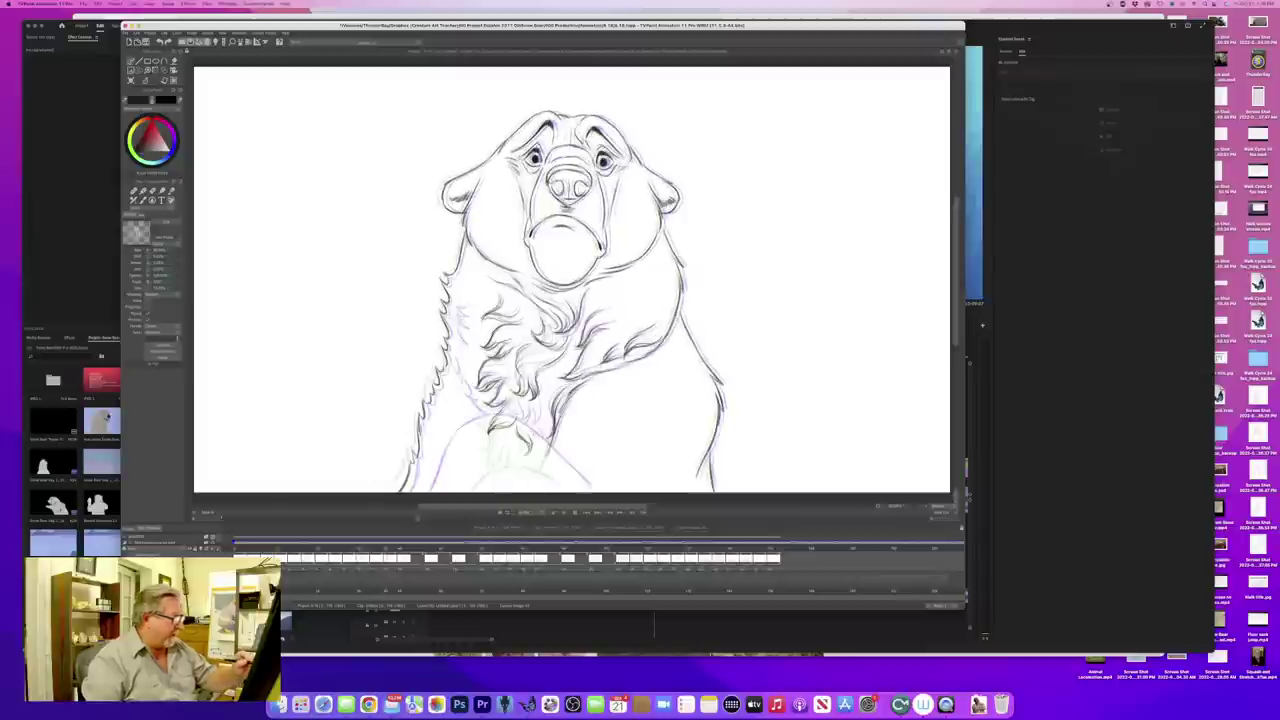
drag(542, 432, 538, 447)
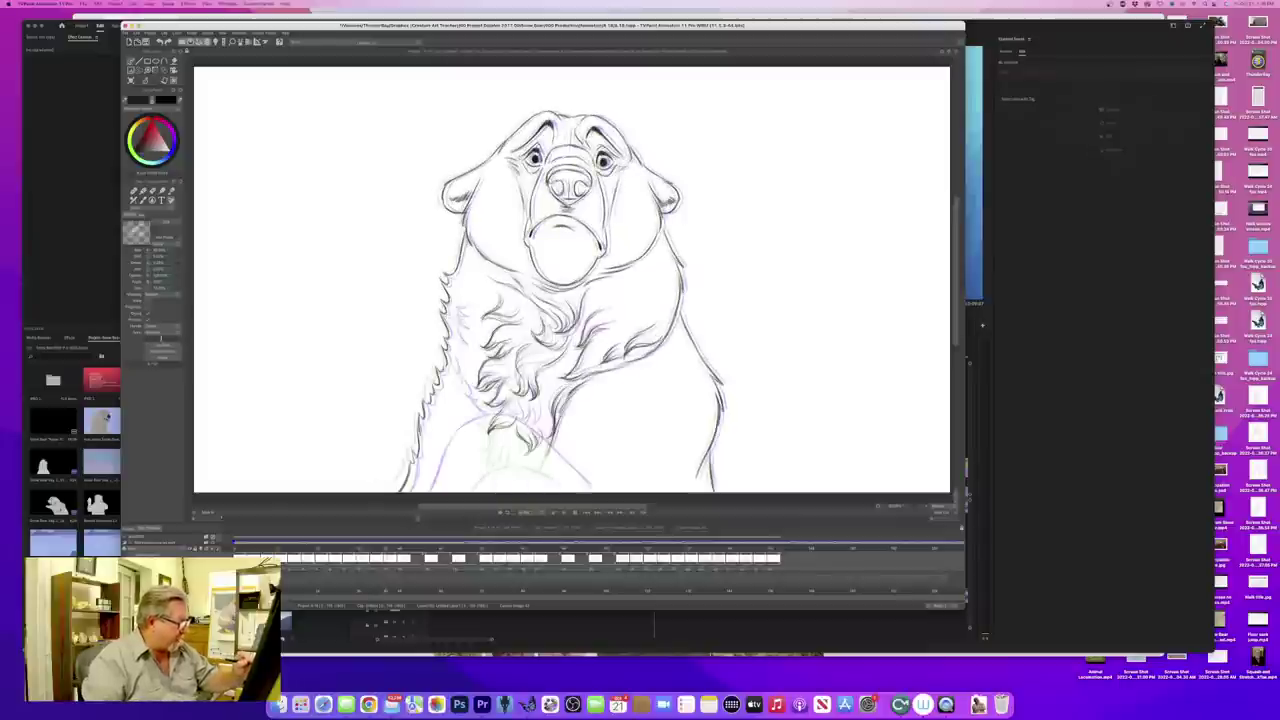
key(Left)
key(Right)
key(Left)
key(Right)
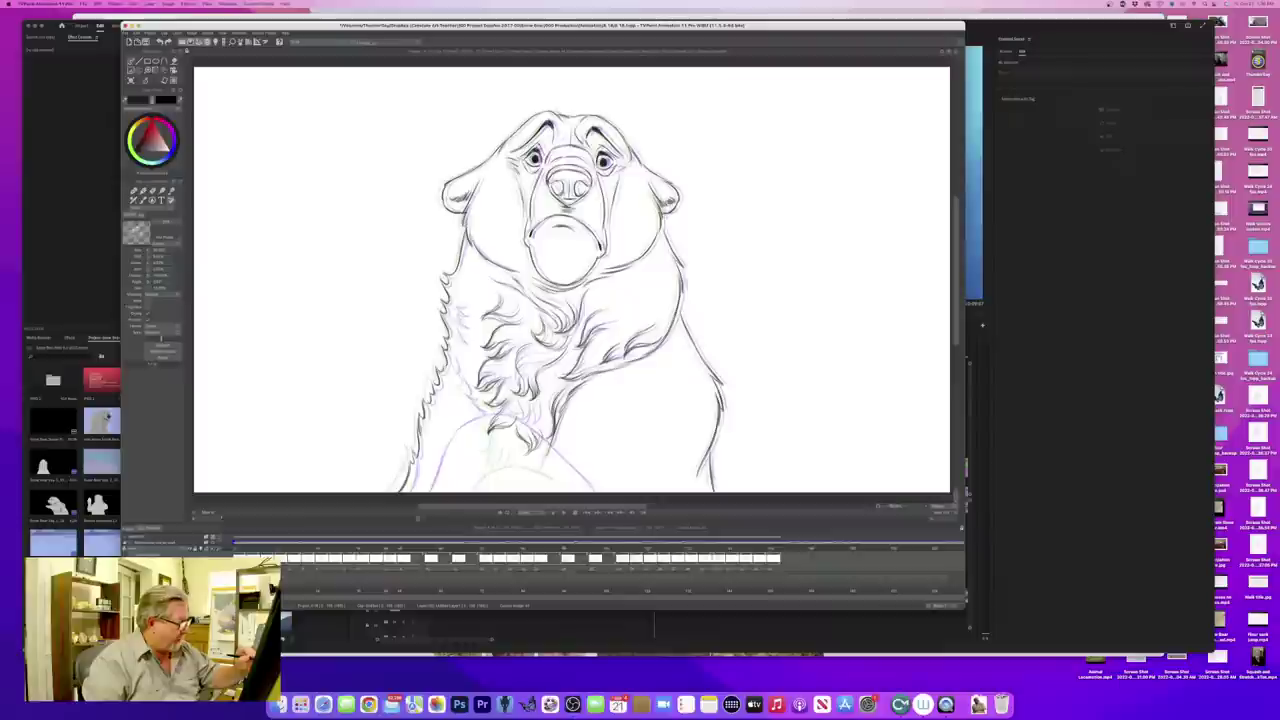
- Add inner fur strands just above the lowest chest tufts and compare them with the previous frame
drag(532, 401, 537, 423)
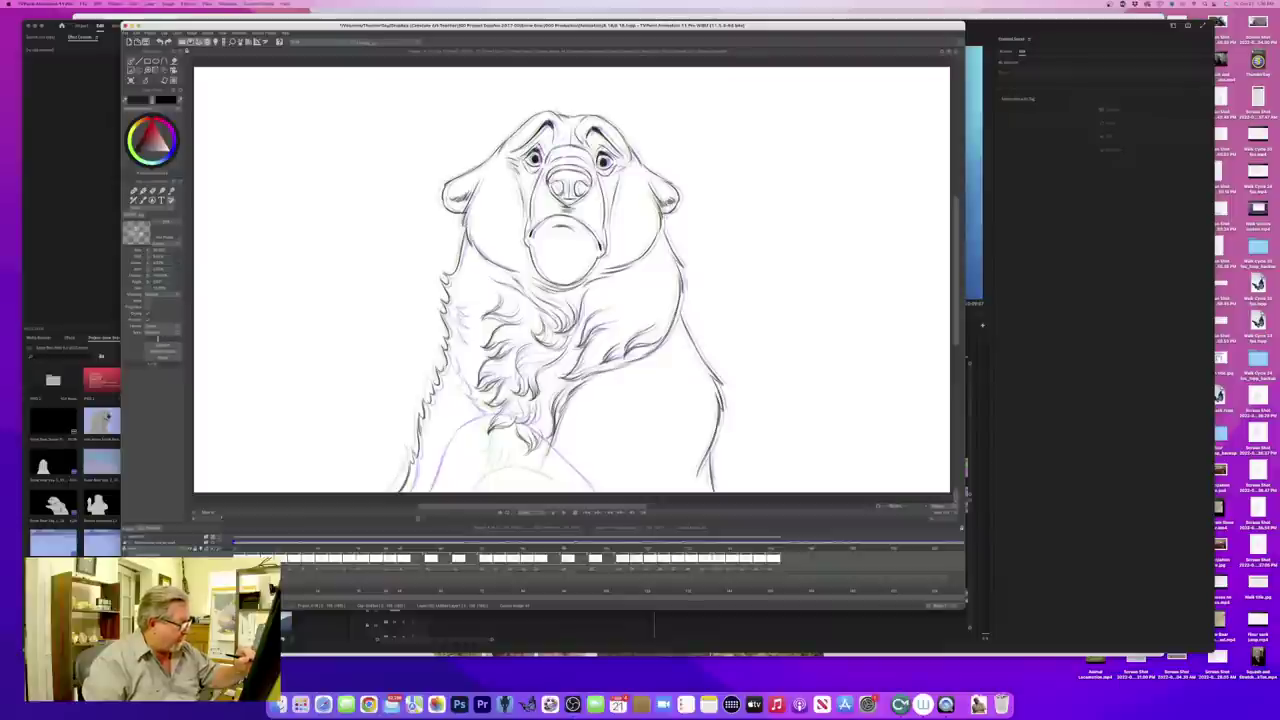
drag(513, 404, 519, 419)
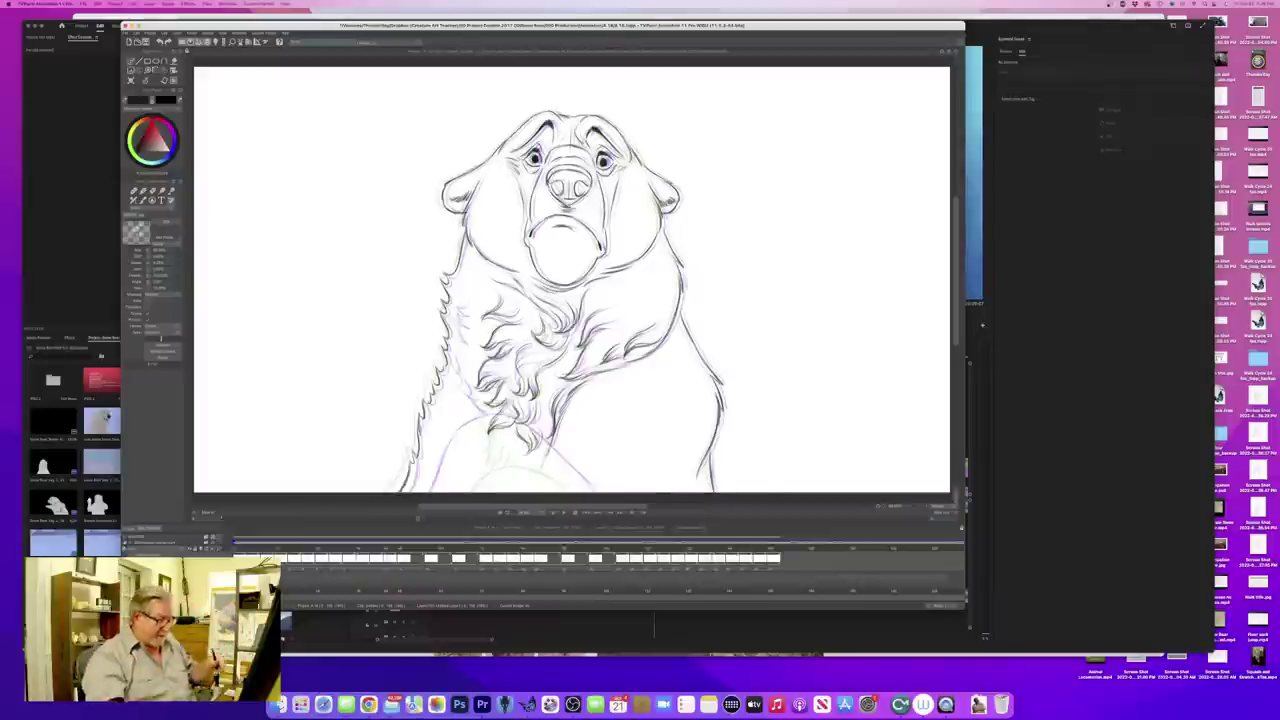
key(Left)
key(Right)
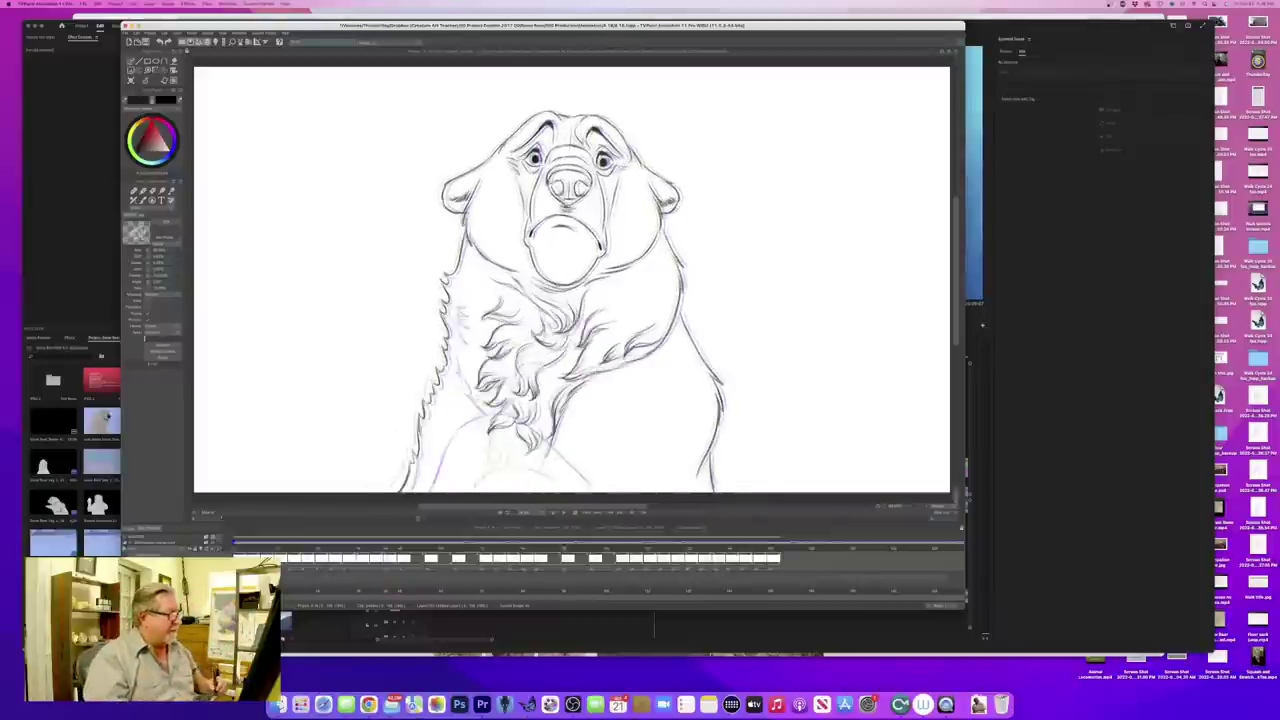
key(Left)
key(Right)
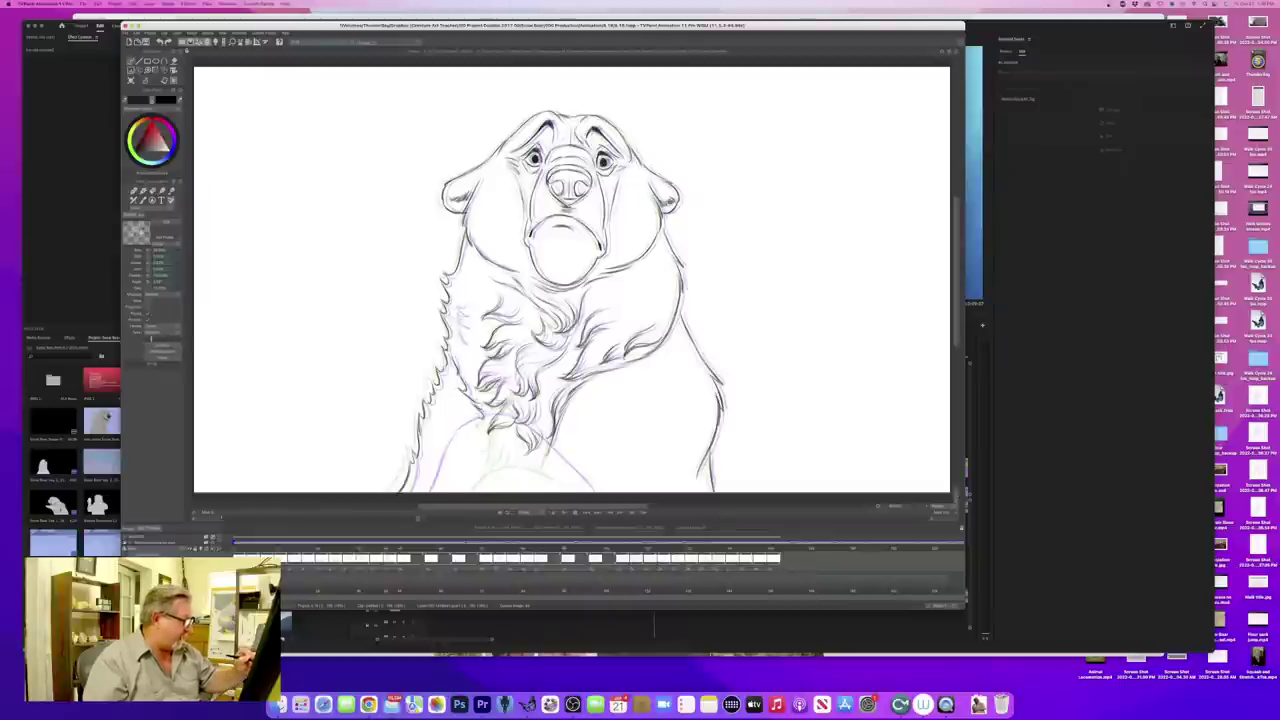
- Ink and clean up the fur edge where the chest meets the raised limb, matching the adjacent frame
mouse_move(484, 422)
mouse_down()
mouse_move(499, 472)
mouse_move(485, 426)
mouse_move(529, 451)
mouse_move(518, 432)
mouse_up()
key(Right)
key(Left)
key(e)
key(Right)
key(Left)
key(b)
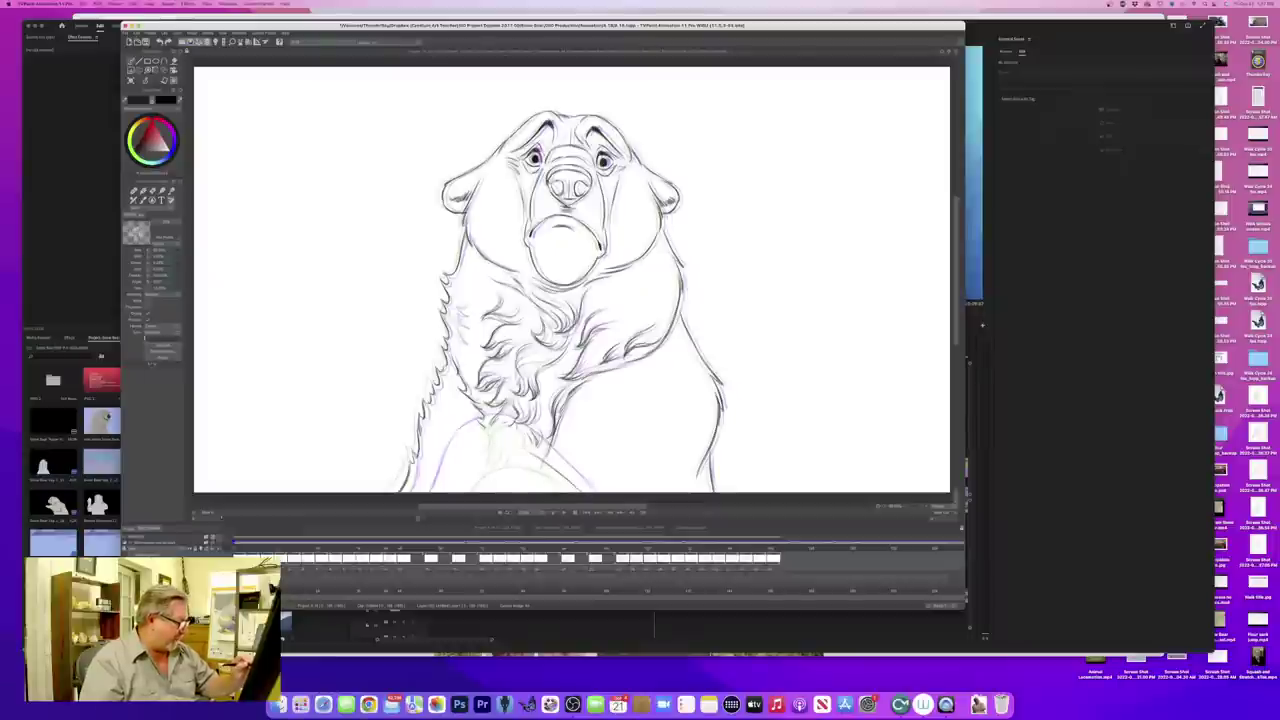
- Ink the curved contour of the raised limb and the fur hanging over it, comparing against the previous frame
mouse_move(485, 443)
mouse_down()
mouse_move(524, 448)
mouse_move(458, 462)
mouse_move(440, 494)
mouse_up()
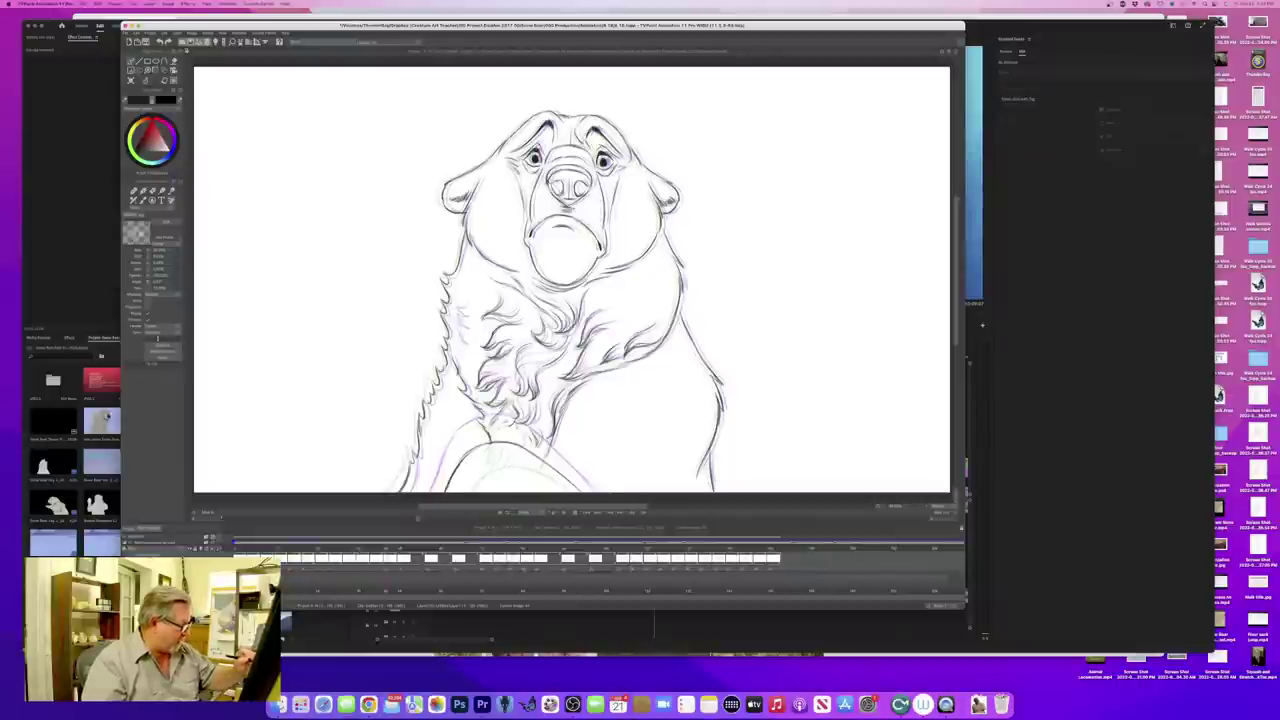
drag(489, 425, 521, 450)
key(Left)
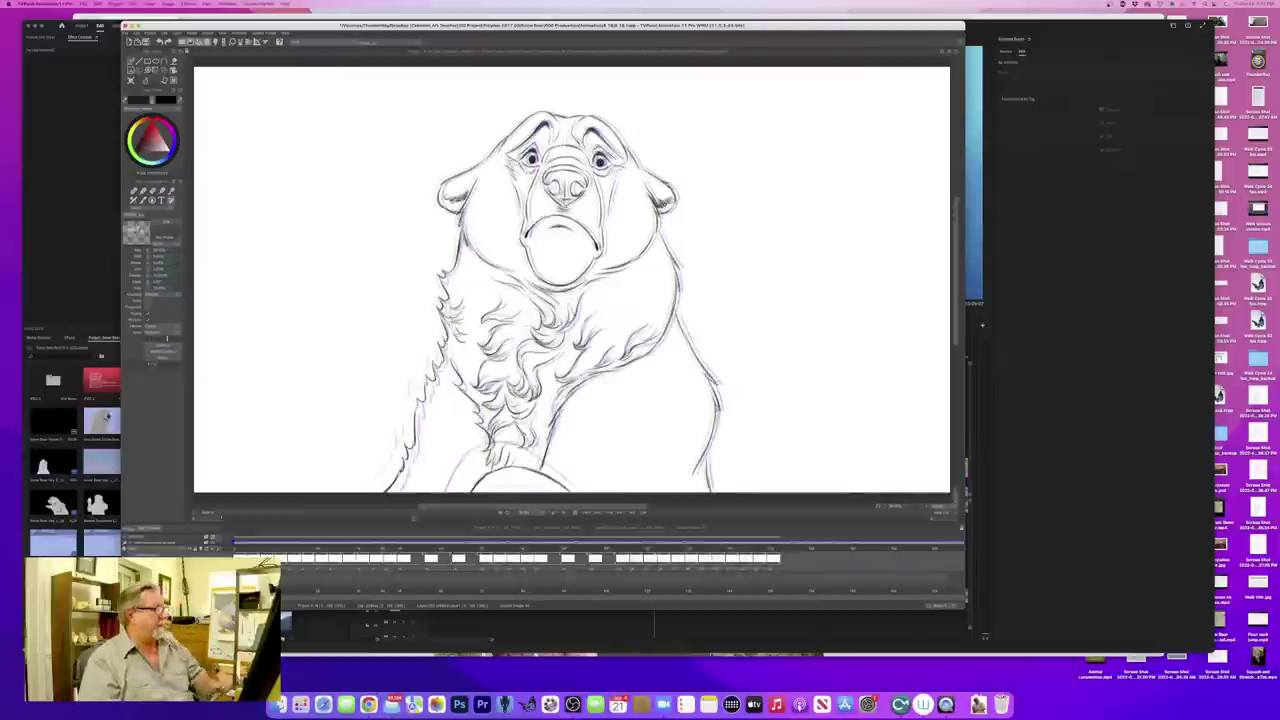
key(Right)
key(Left)
key(Right)
key(Left)
key(Right)
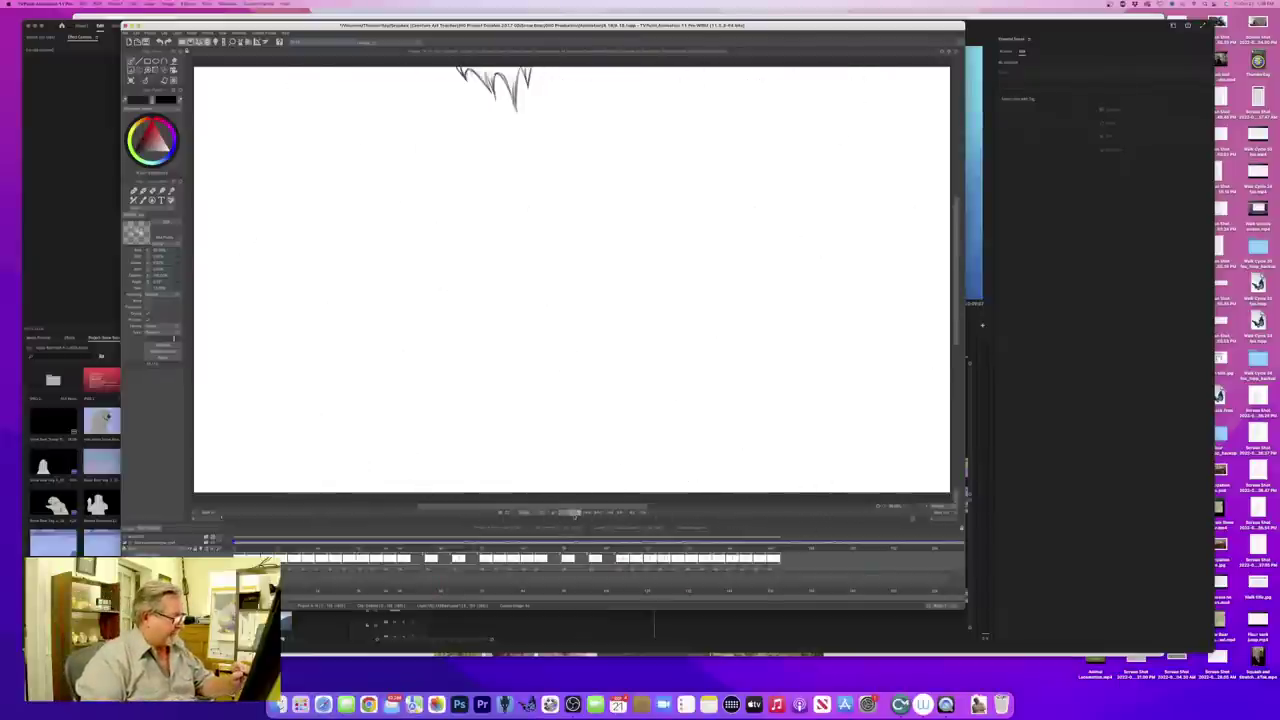
- Stop the playback, return to the newly inked bear drawing and compare it with the previous frame
click(575, 513)
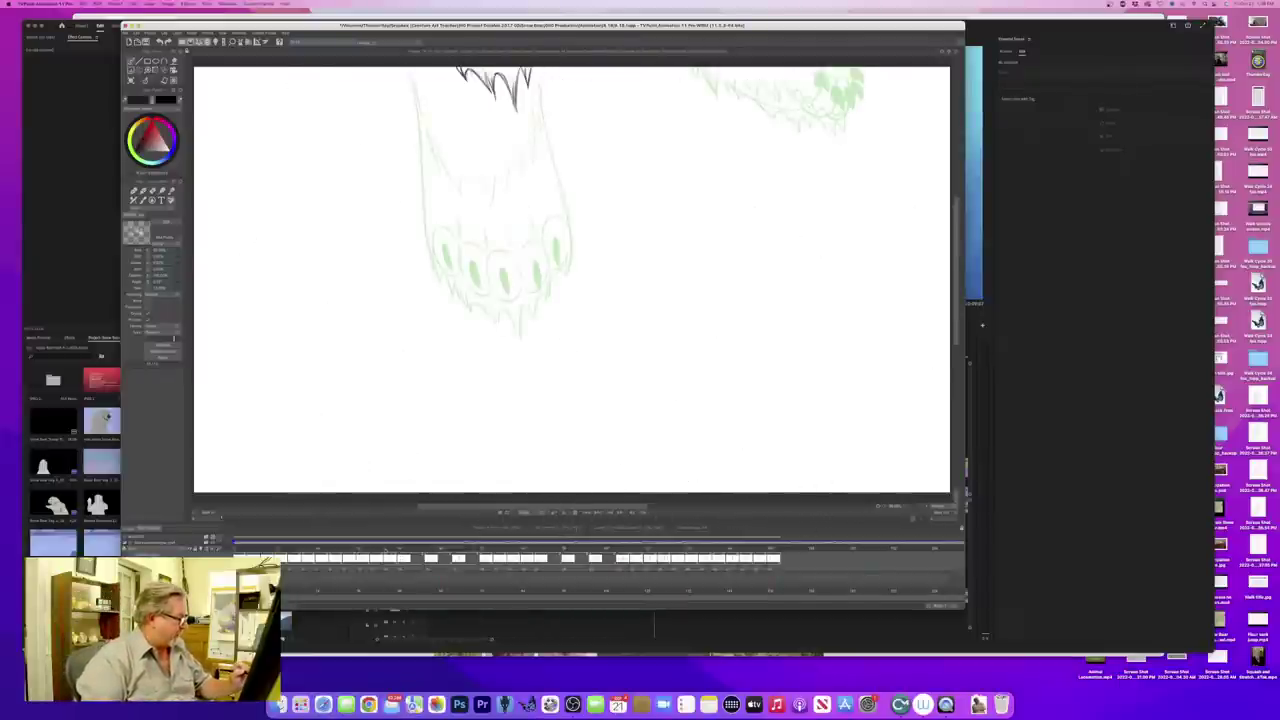
click(398, 556)
key(Left)
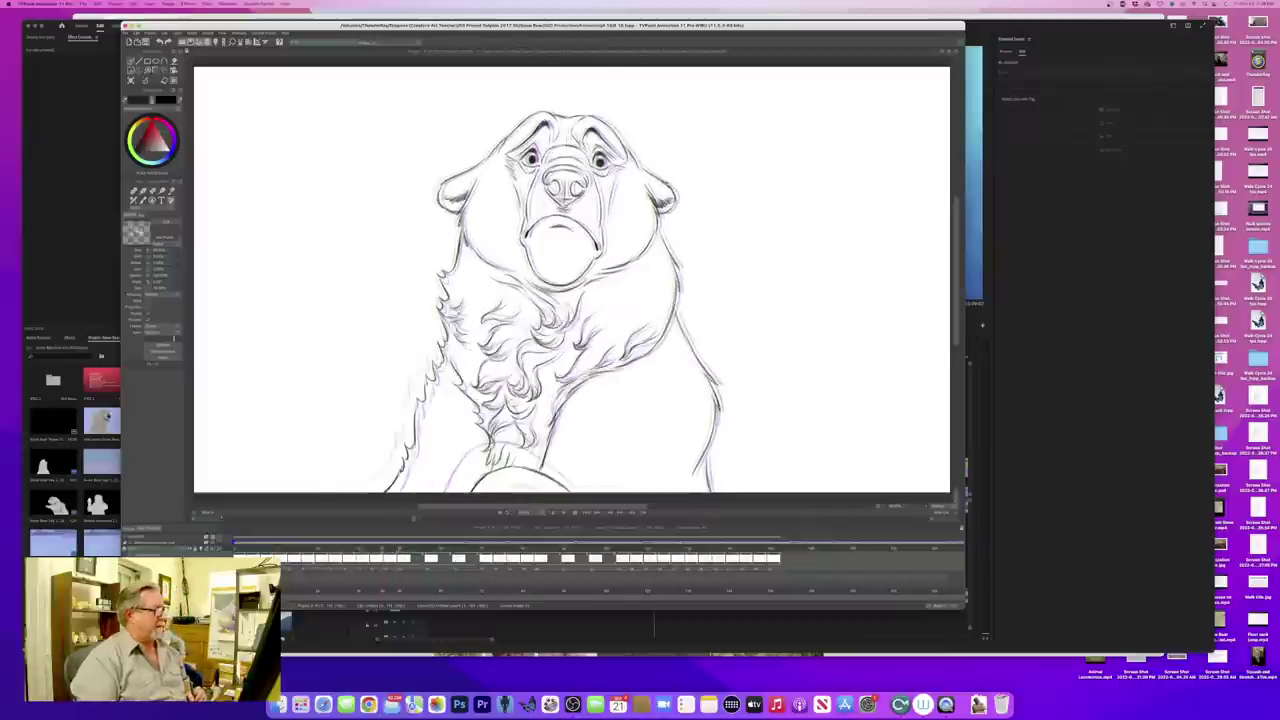
key(Right)
key(Left)
key(Right)
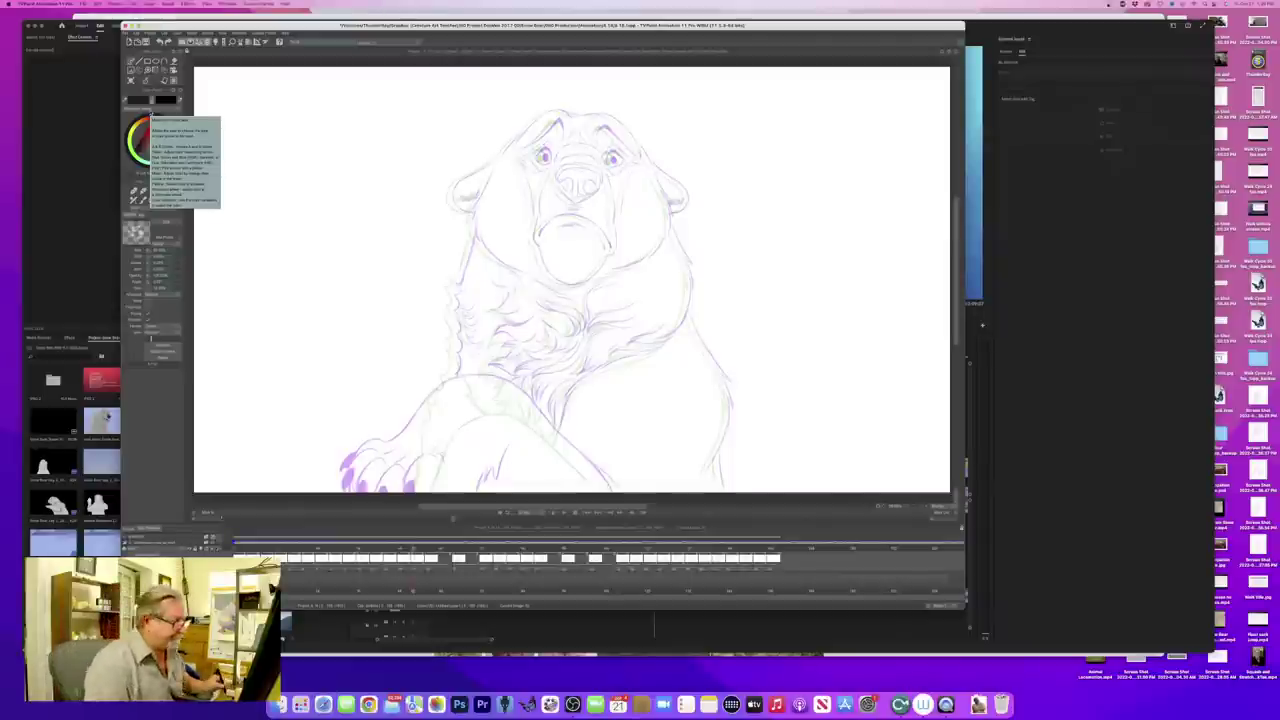
- Flip between the next uninked frame and its neighbour to study the motion of the bear in the onion skin
key(Left)
key(Right)
key(Left)
key(Right)
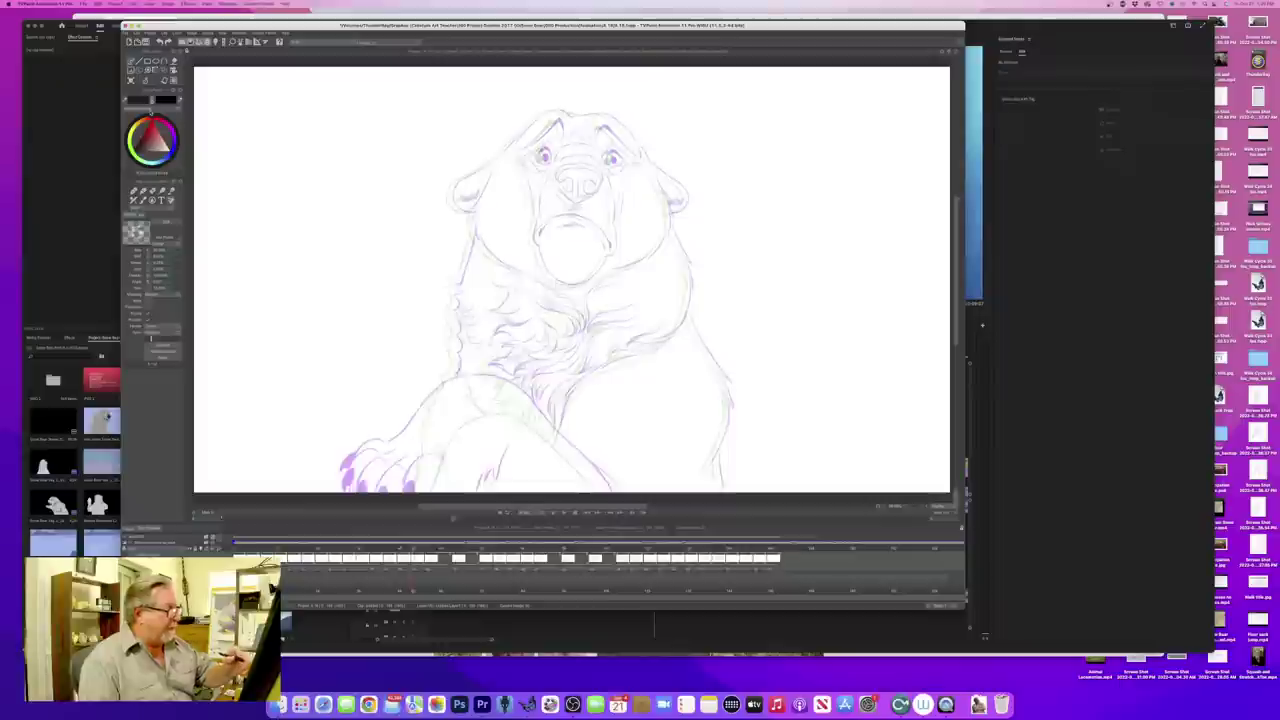
- Ink the bear's outer back contour from the shoulder to the lower canvas edge, checking it against the previous frame
key(Left)
key(Right)
mouse_move(688, 317)
mouse_down()
mouse_move(729, 383)
mouse_move(703, 471)
mouse_move(721, 491)
mouse_up()
key(Left)
key(Right)
key(Left)
key(Right)
key(Left)
key(Right)
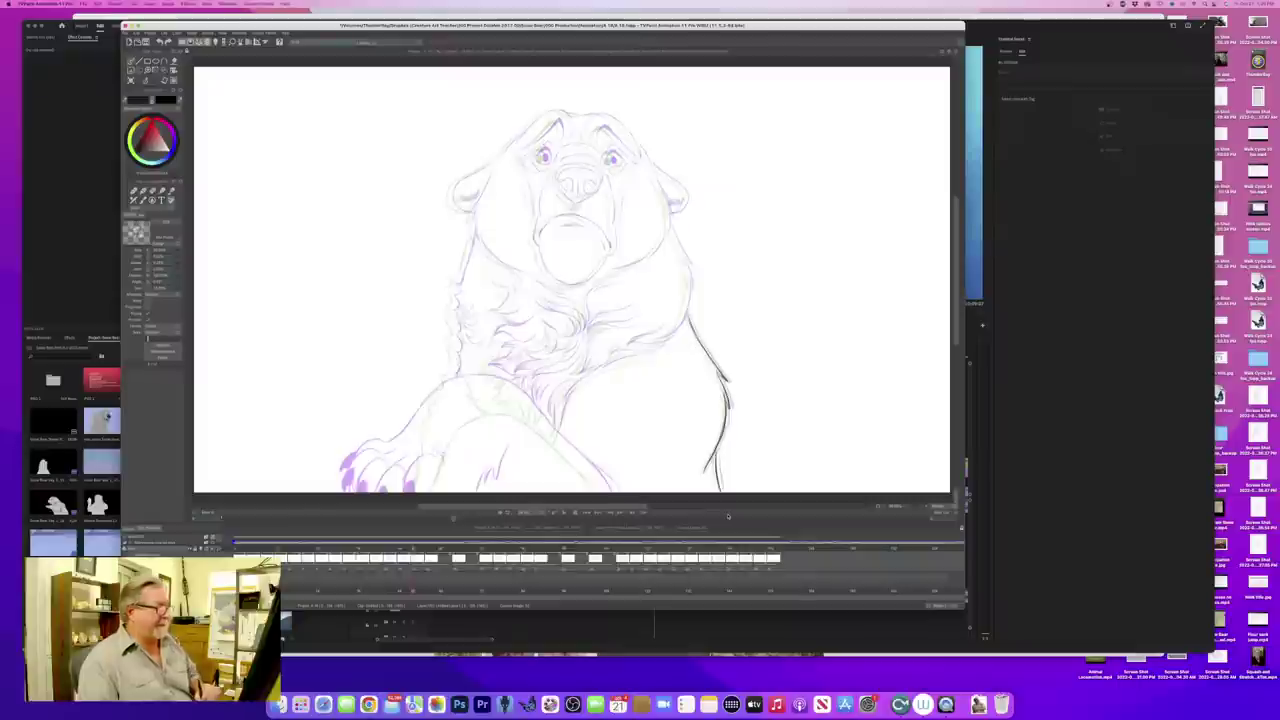
key(Left)
key(Right)
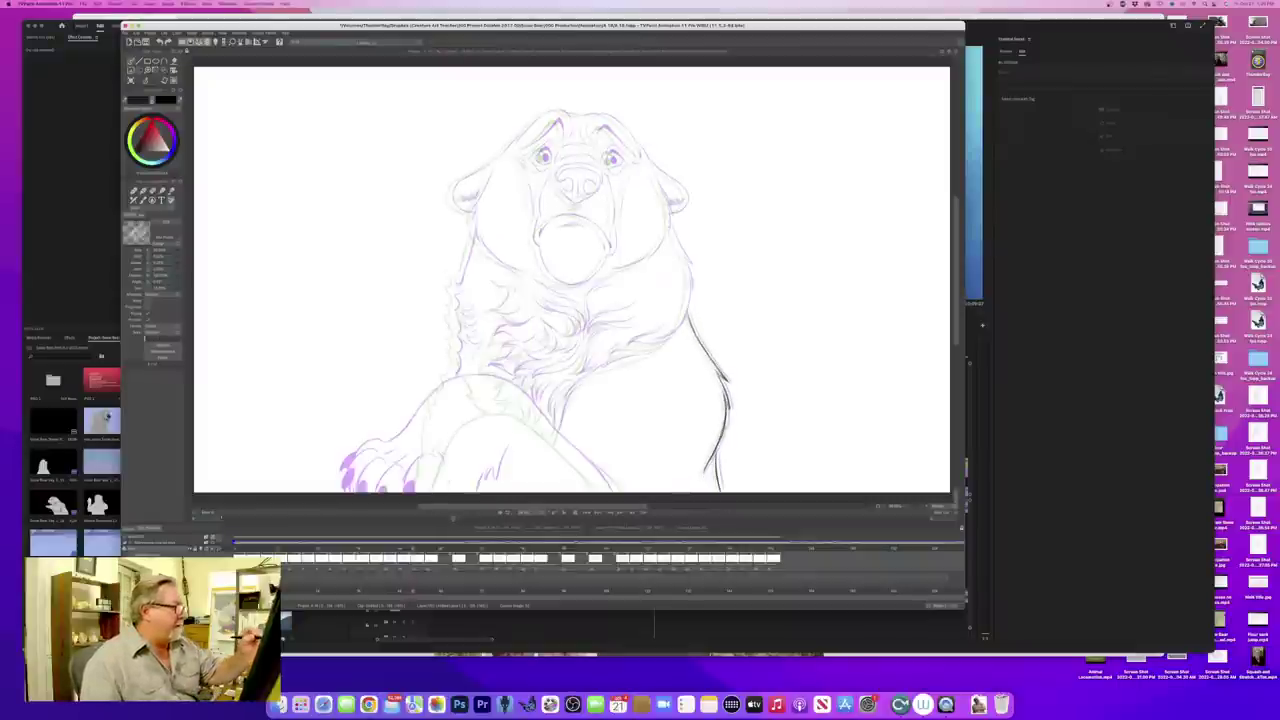
- Ink the neck contour from below the ear, around the shoulder and in to the raised limb, matching the previous frame
mouse_move(671, 228)
mouse_down()
mouse_move(692, 290)
mouse_move(678, 327)
mouse_move(578, 384)
mouse_move(552, 442)
mouse_up()
key(Left)
key(Right)
key(Left)
key(Right)
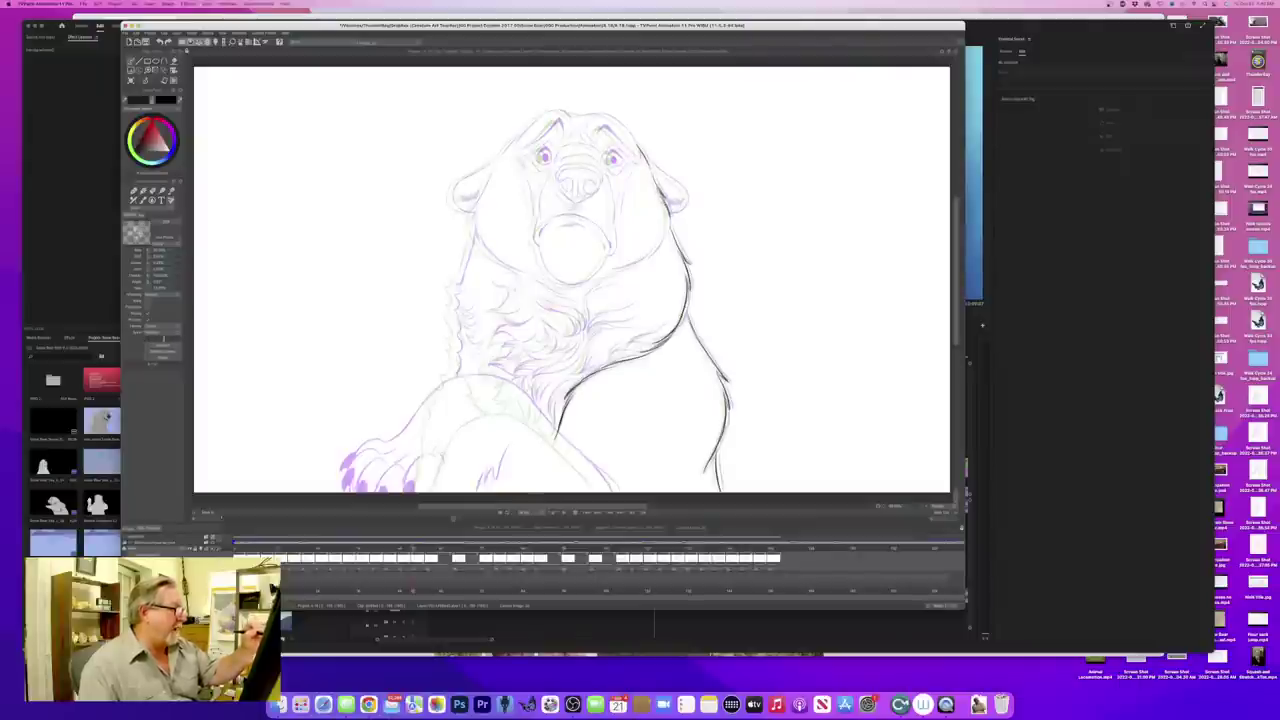
- Ink the cheek and jaw contour beside the ear in to the throat, and compare it with the previous frame
mouse_move(665, 205)
mouse_down()
mouse_move(659, 246)
mouse_move(601, 283)
mouse_up()
key(Left)
key(Right)
key(Left)
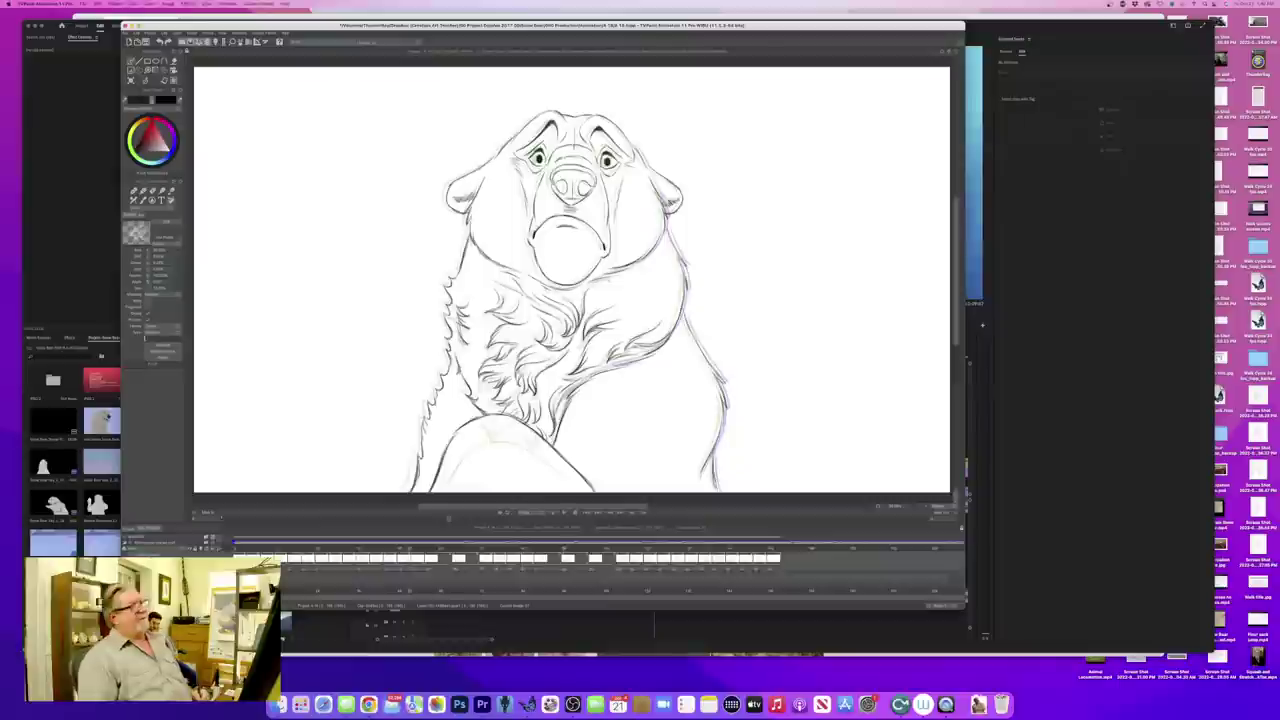
key(Right)
key(Left)
key(Right)
key(Left)
key(Right)
key(Left)
key(Right)
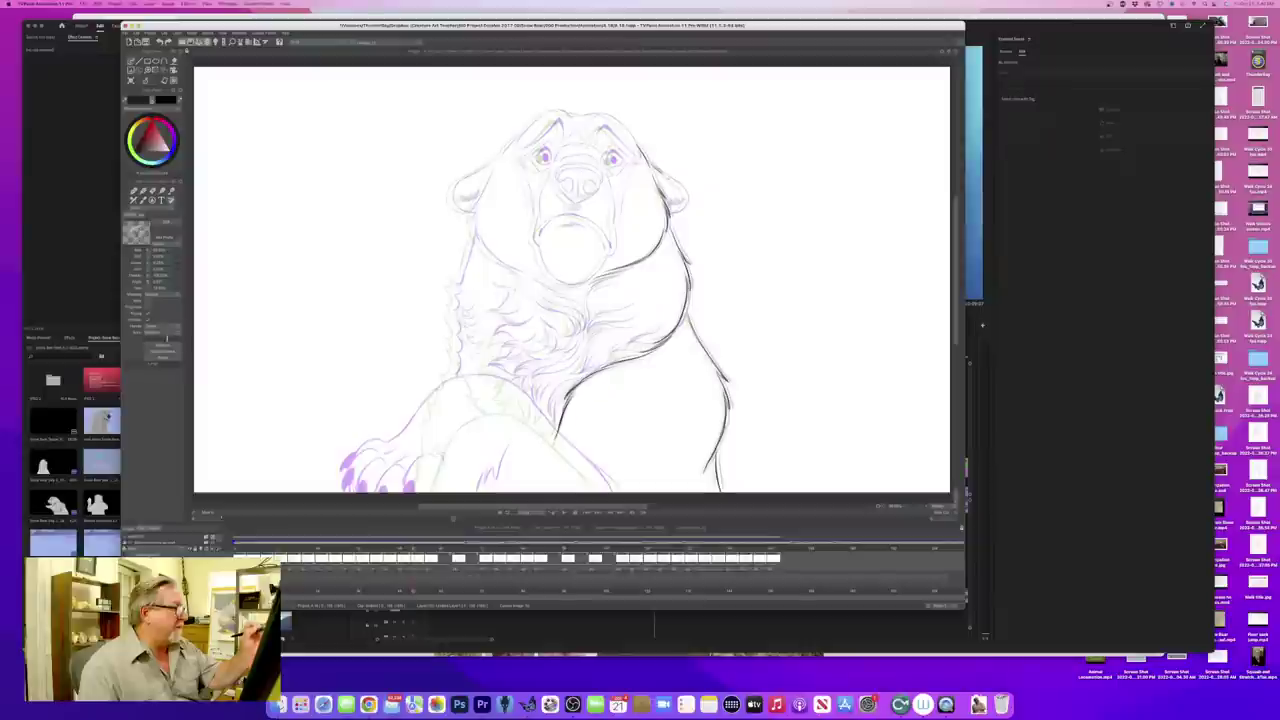
- Ink the outline and inner shading of the ear on the same side as the new shoulder contour
drag(654, 164, 686, 203)
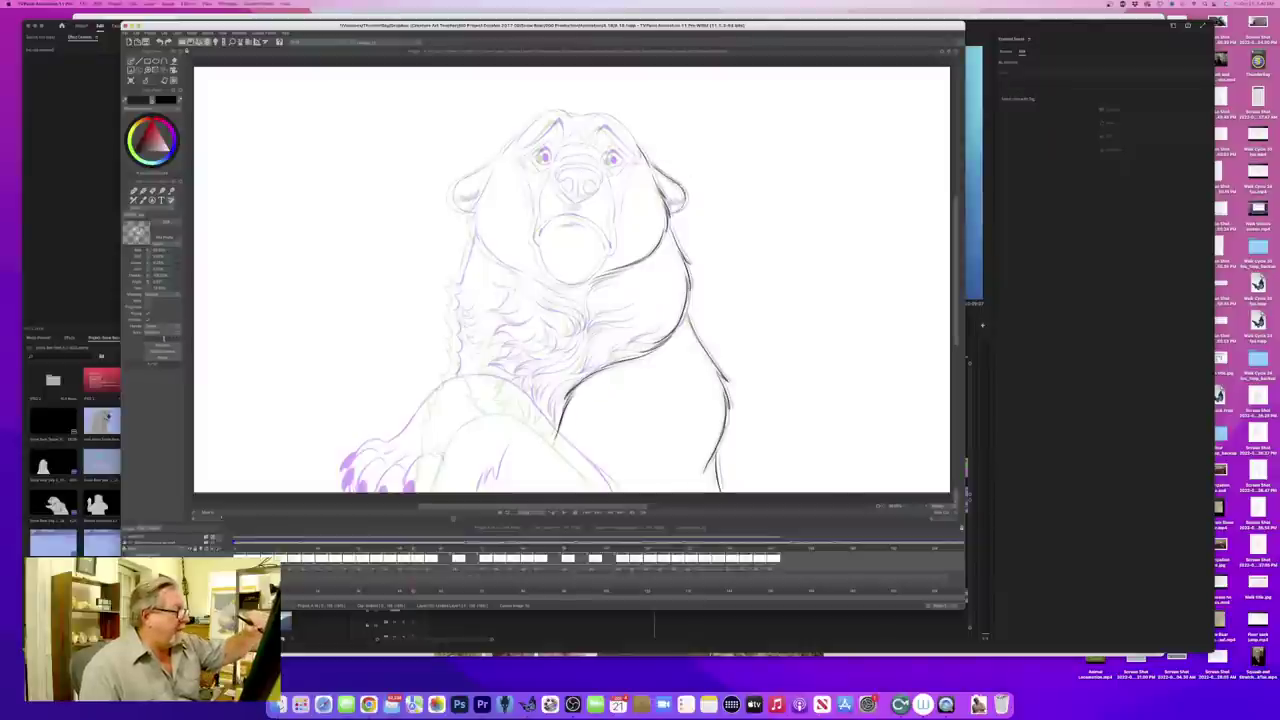
key(Left)
key(Right)
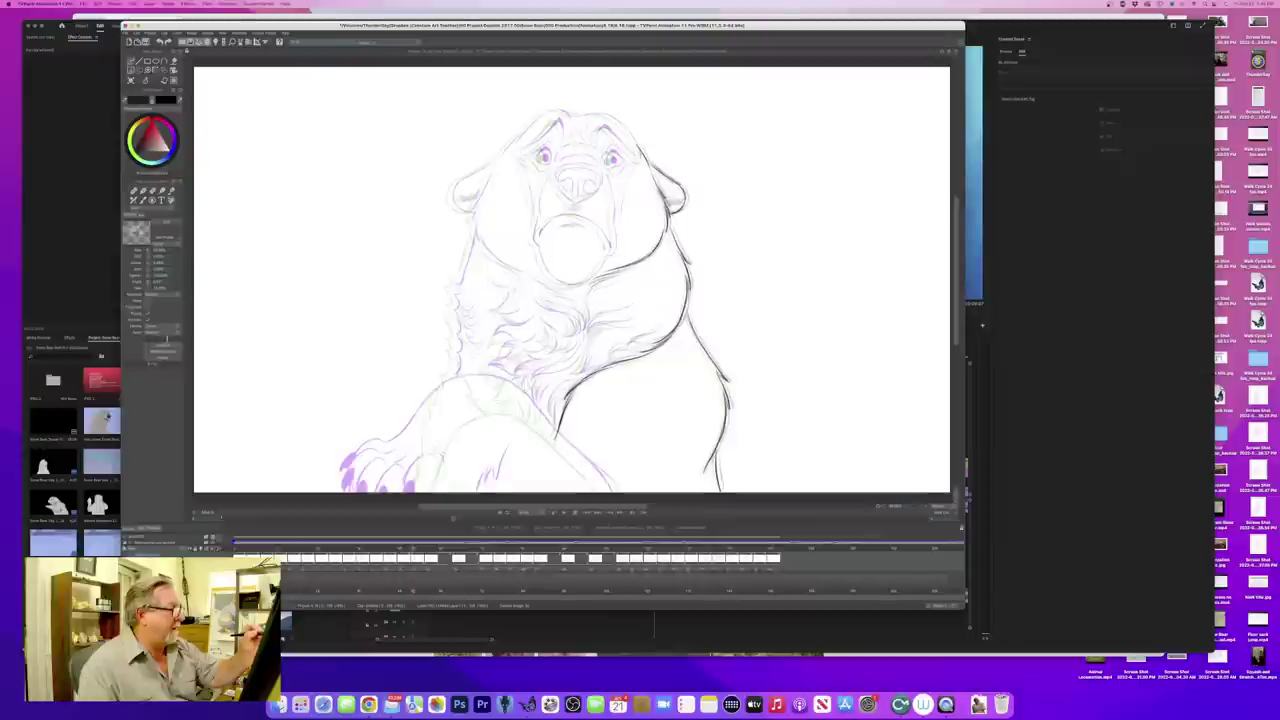
drag(665, 193, 683, 203)
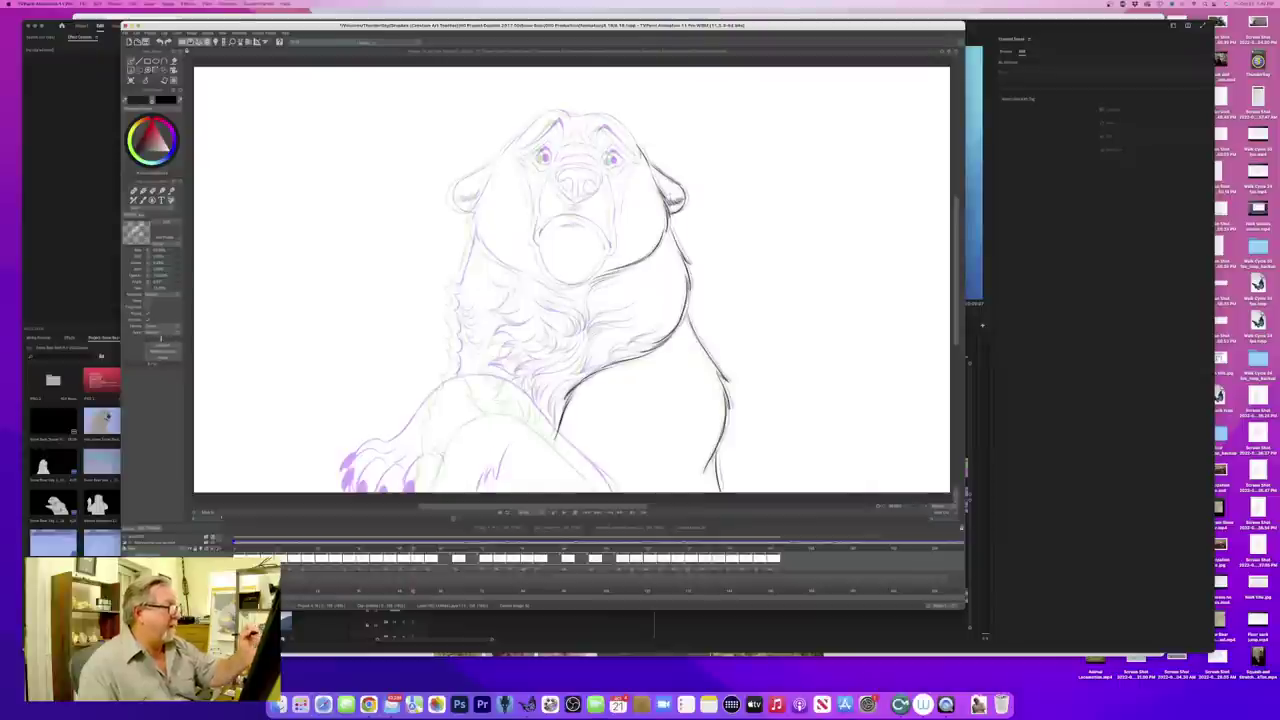
- Flip repeatedly between the current drawing and its neighbouring frames to examine the motion of the inked ear, cheek and shoulder
key(Right)
key(Left)
key(Left)
key(Right)
key(Left)
key(Right)
key(Left)
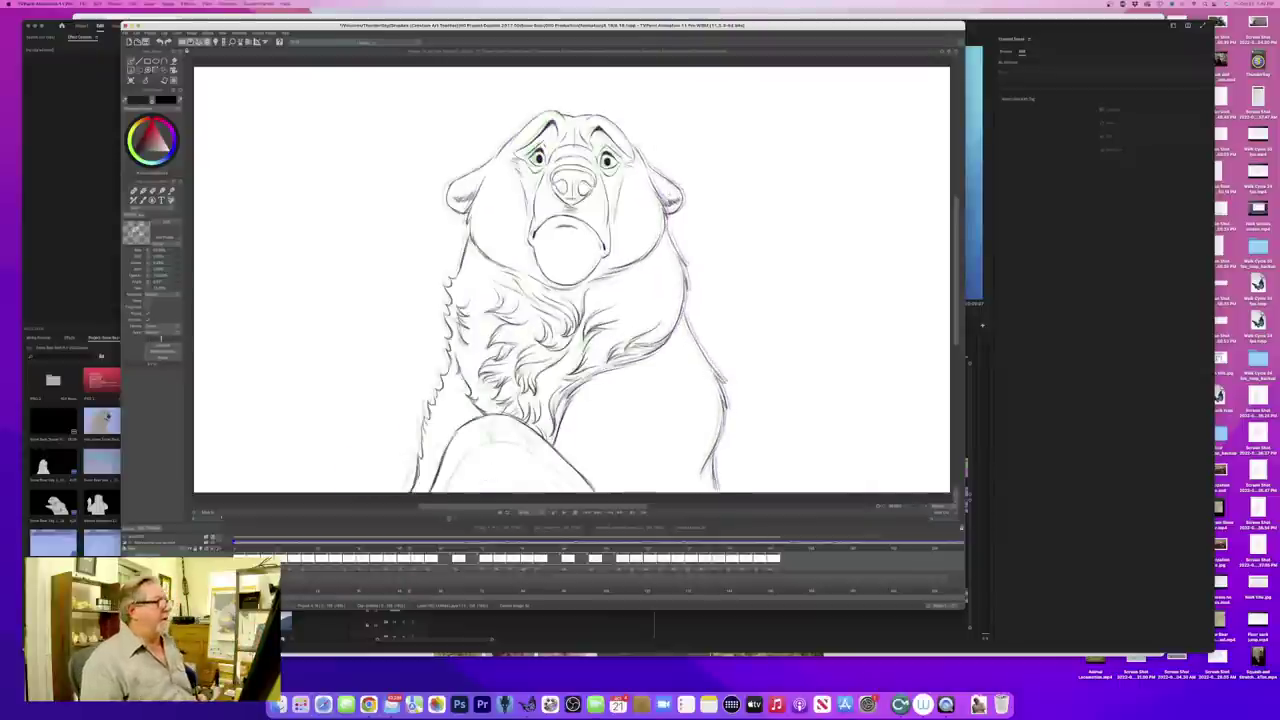
key(Right)
key(Left)
key(Right)
key(Left)
key(Right)
key(Right)
key(Left)
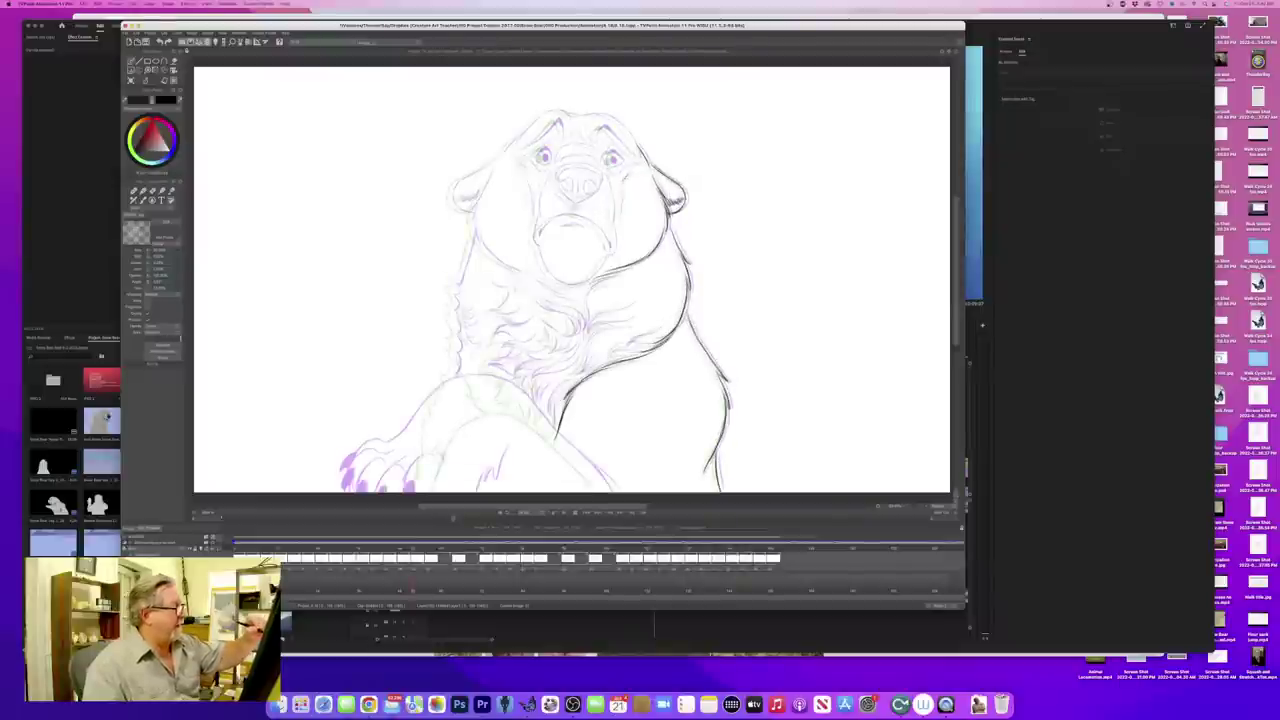
key(Right)
key(Left)
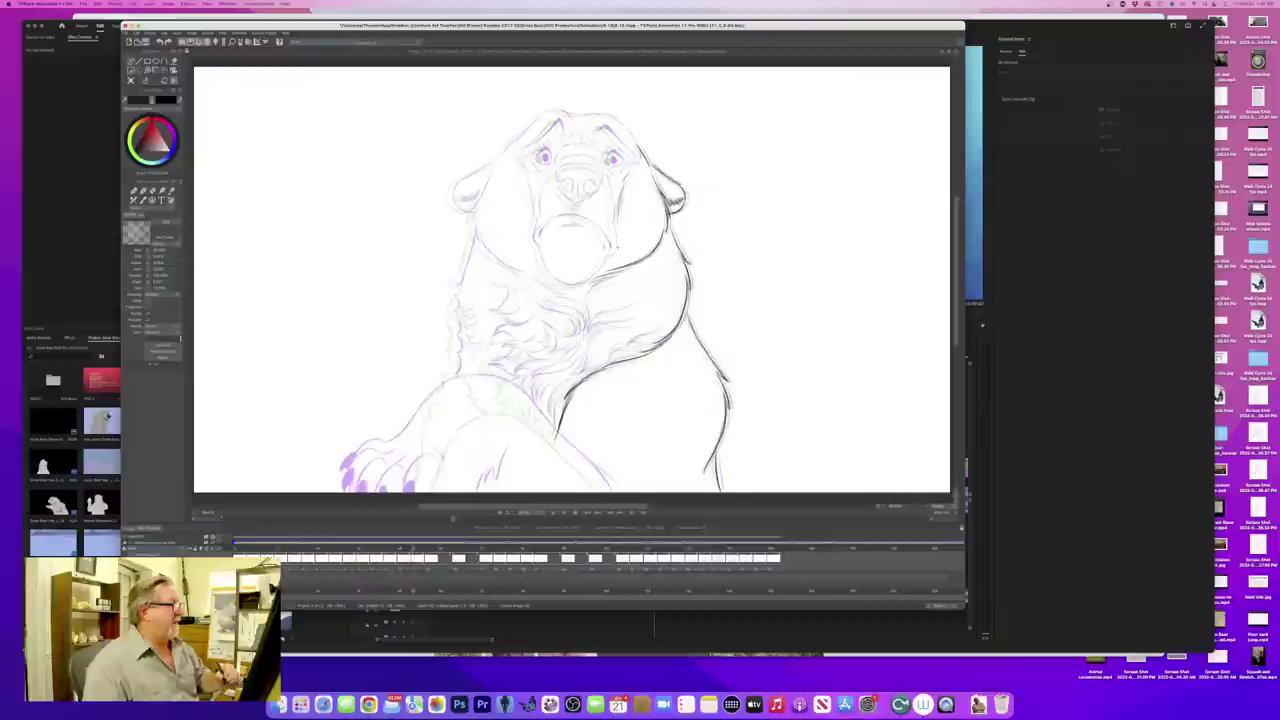
key(Right)
key(Left)
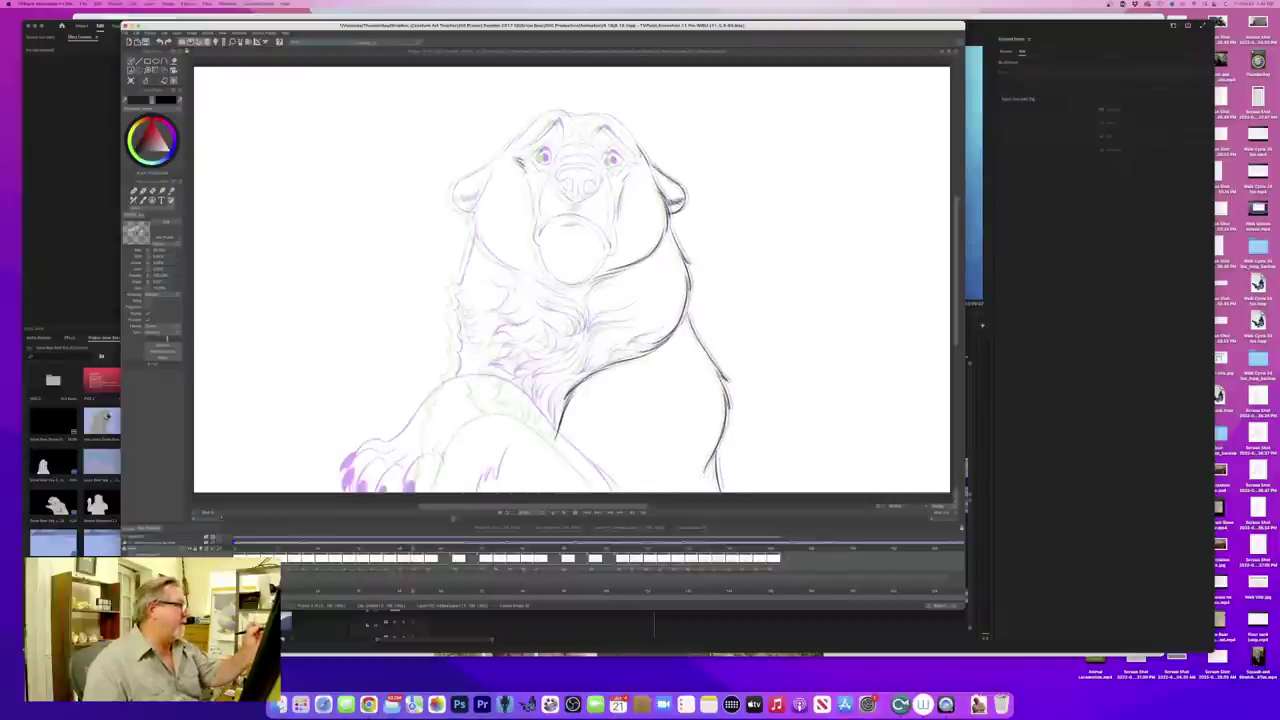
- Ink the fur crease on the cheek beside the uninked eye, checking it against the previous frame
drag(519, 171, 529, 199)
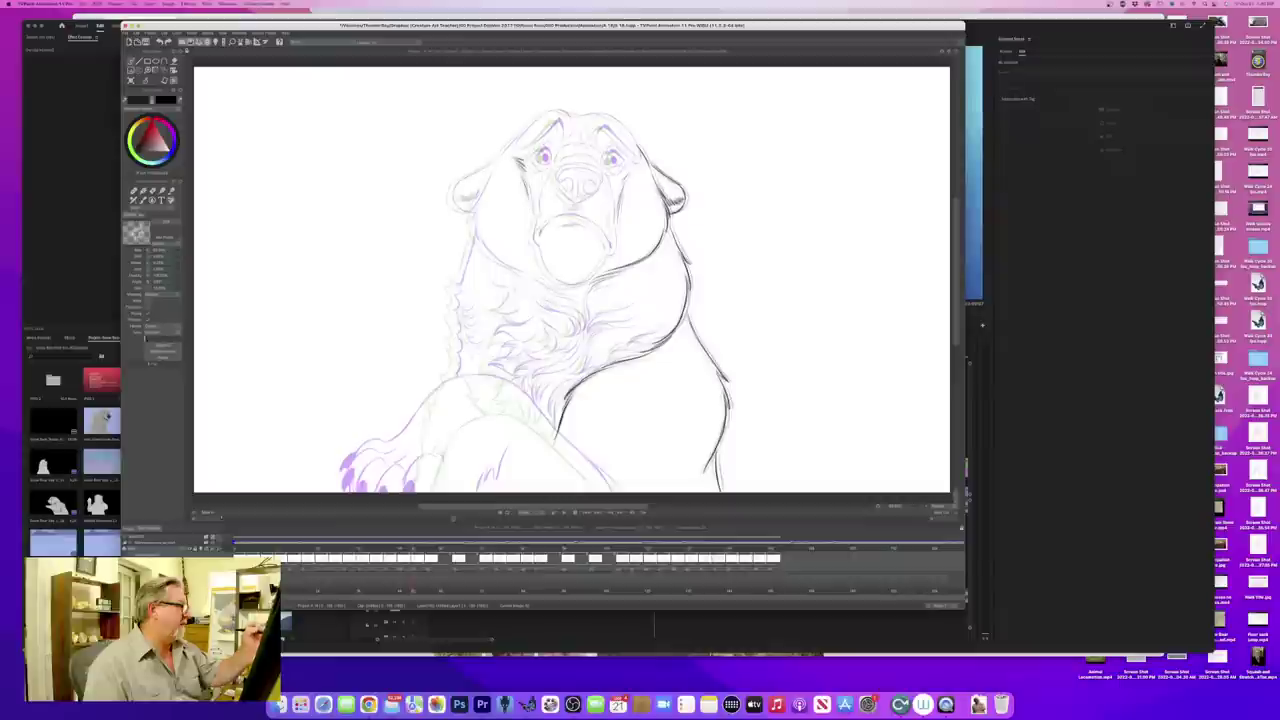
key(Right)
key(Left)
key(Right)
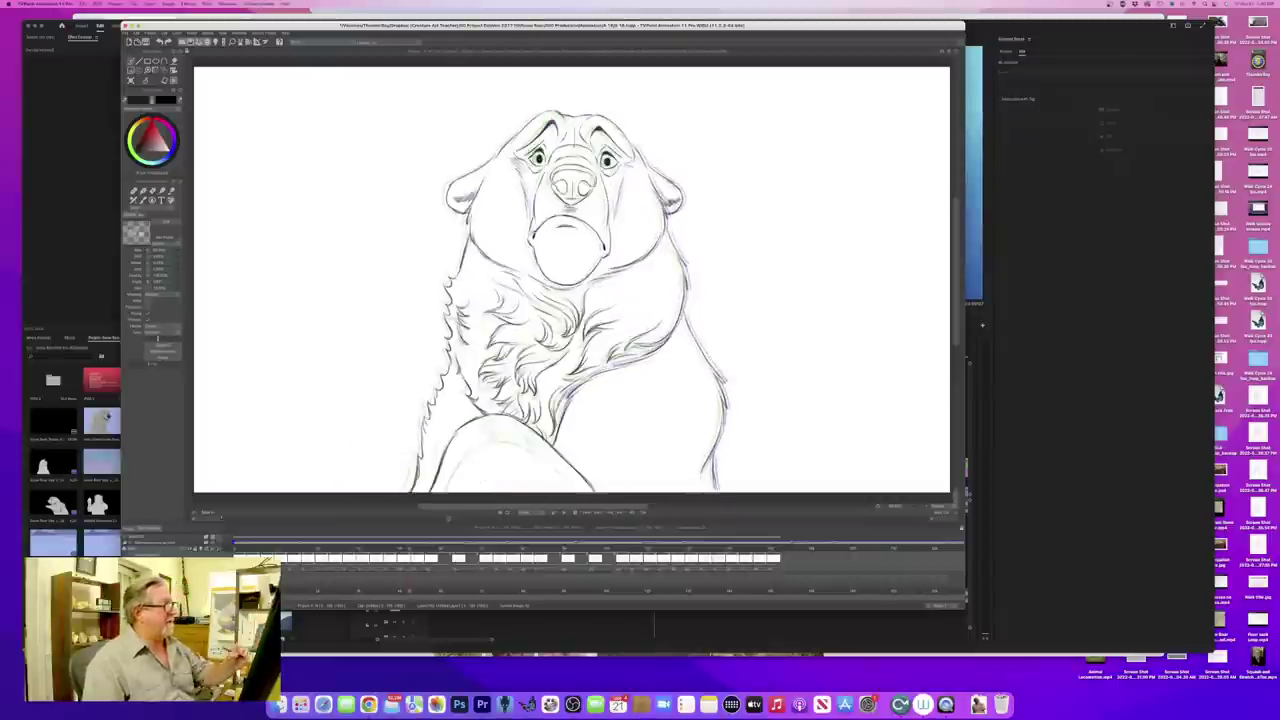
key(Left)
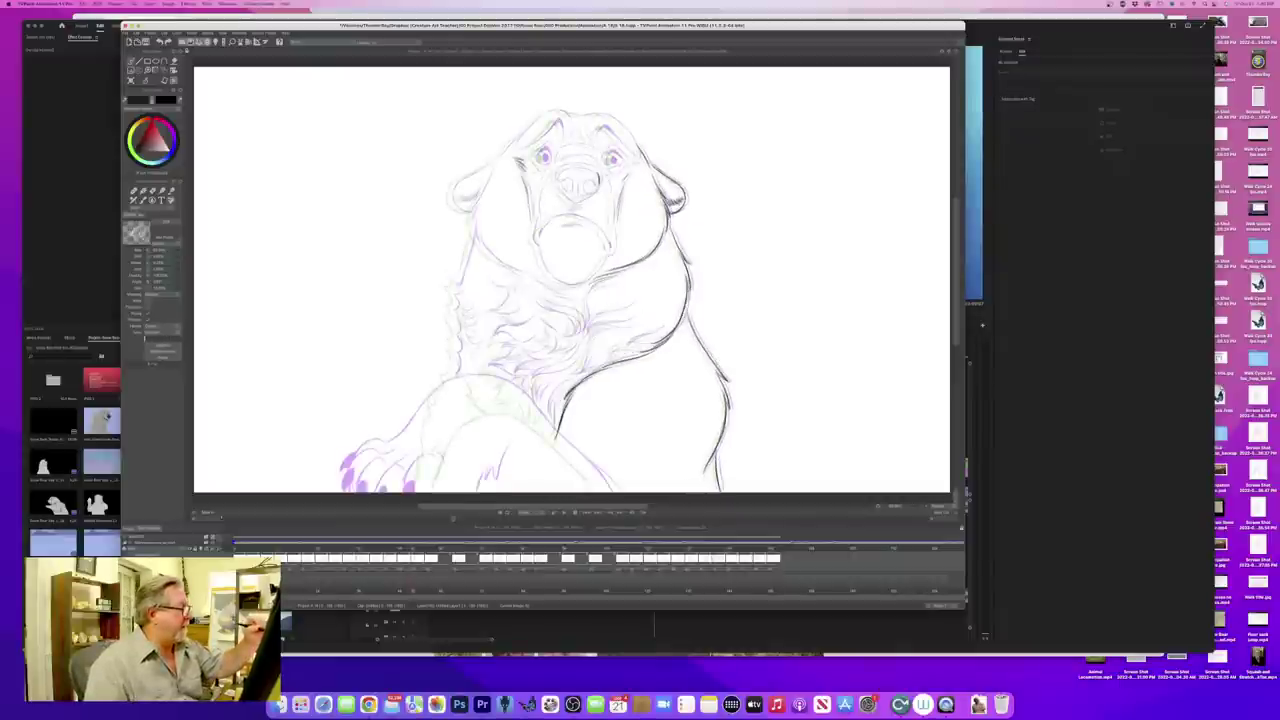
key(Right)
key(Left)
- Ink the nose outline, both nostrils and the shading beneath the nose, comparing with the previous frame
mouse_move(592, 171)
mouse_down()
mouse_move(598, 187)
mouse_move(577, 201)
mouse_up()
key(Right)
key(Left)
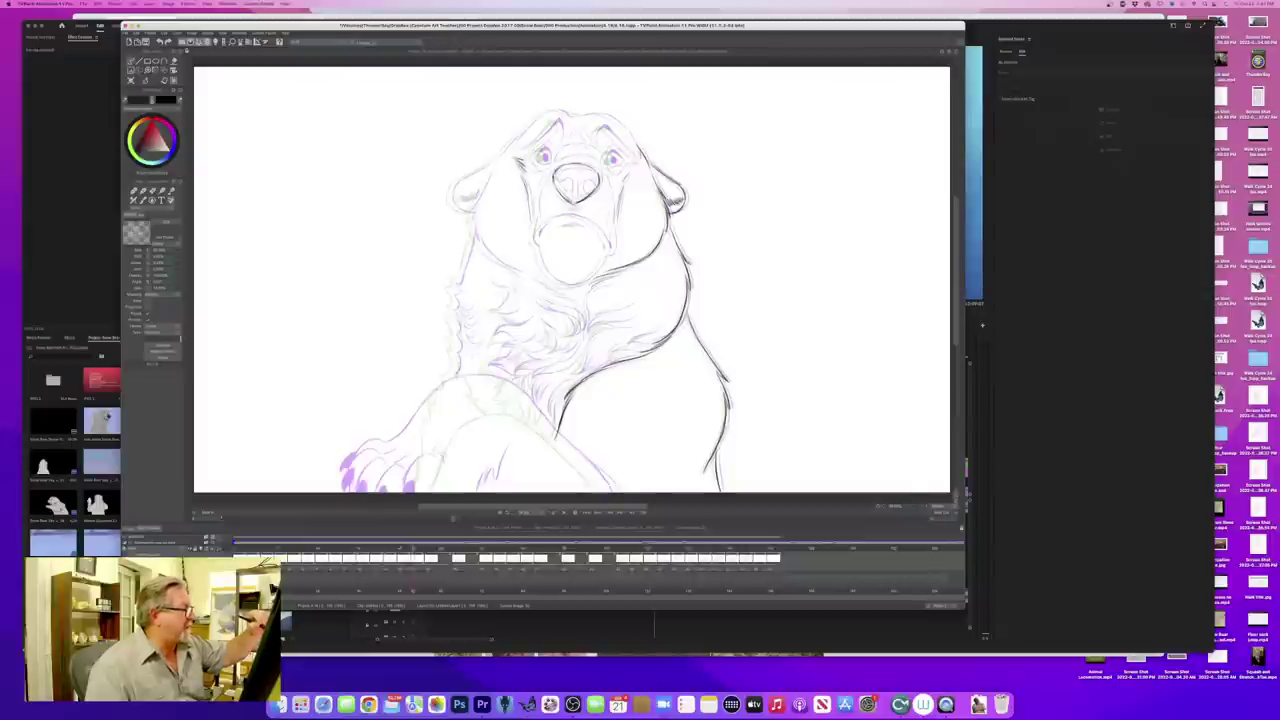
key(Left)
key(Right)
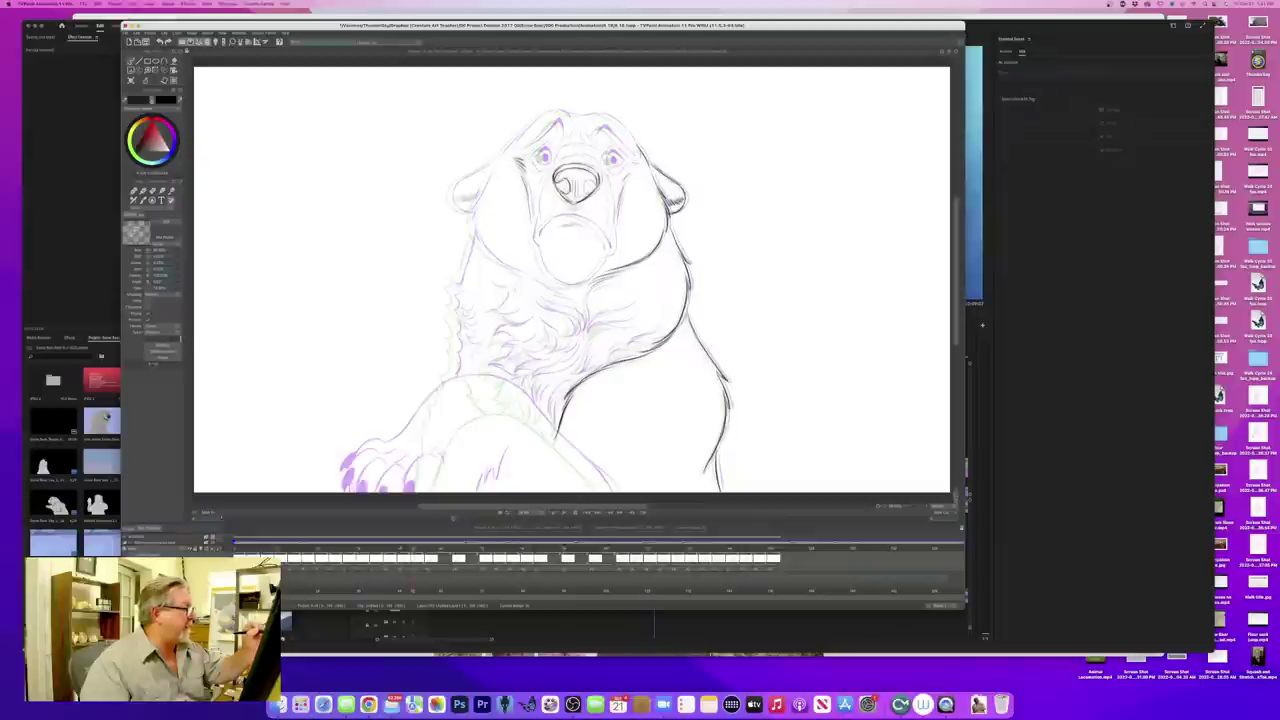
key(Left)
key(Right)
key(Left)
key(Right)
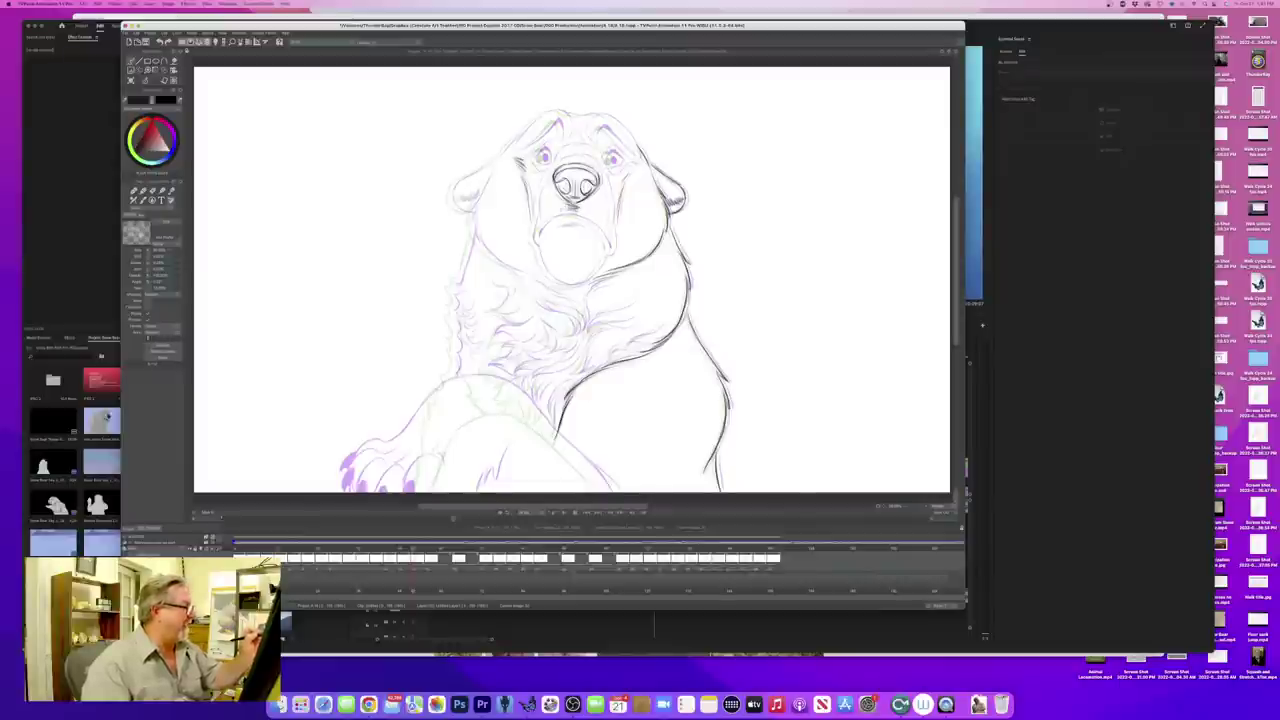
- Ink the downturned mouth line and darken its corners, matching the previous frame
drag(564, 214, 596, 229)
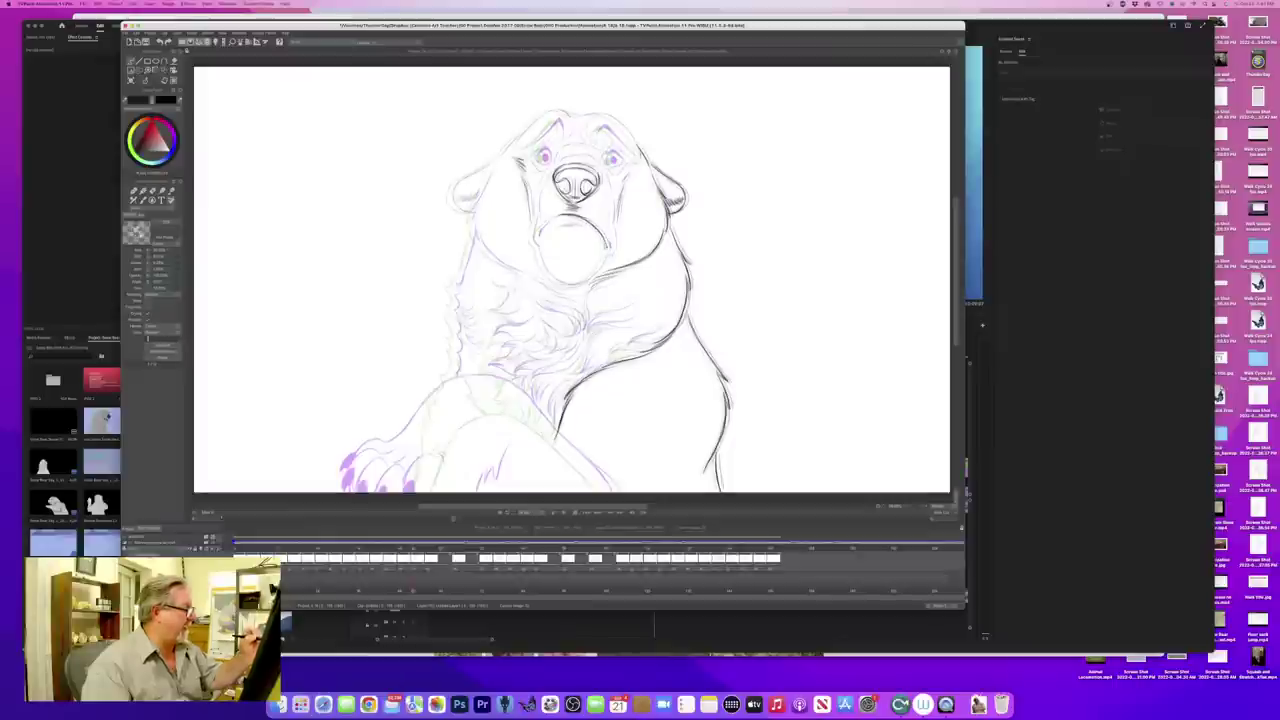
key(Left)
key(Right)
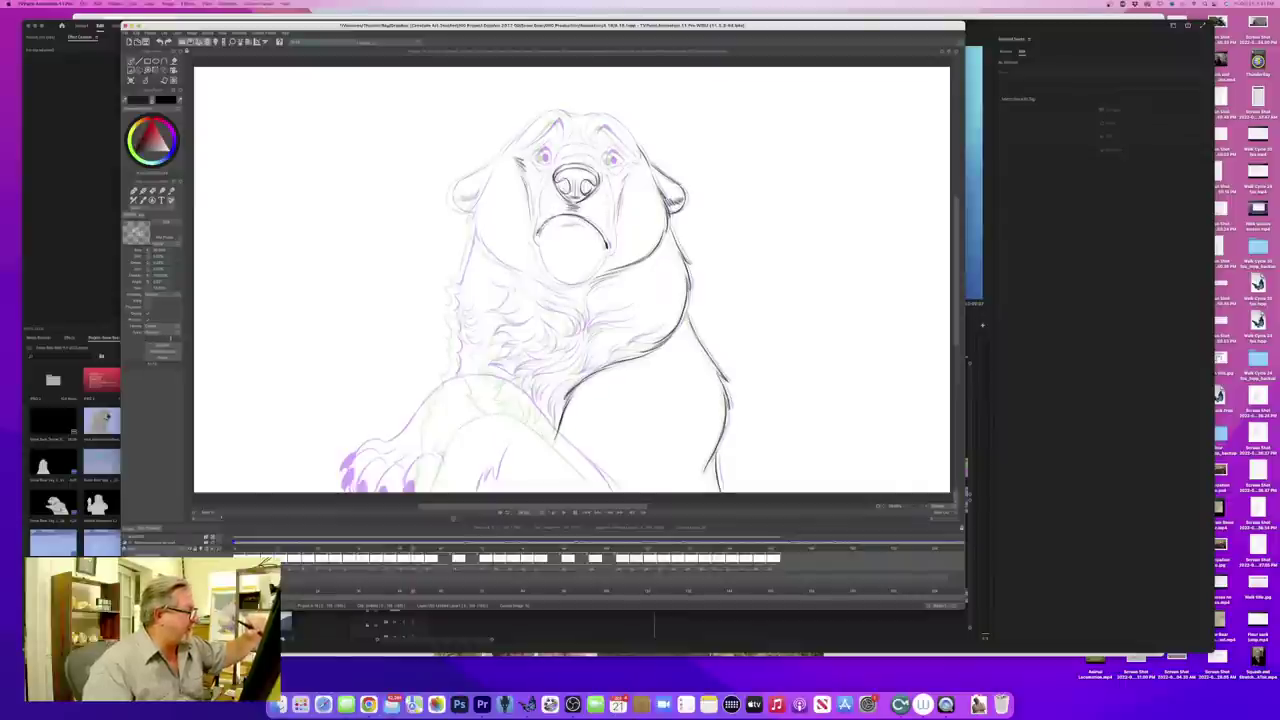
key(Left)
key(Right)
key(Left)
key(Right)
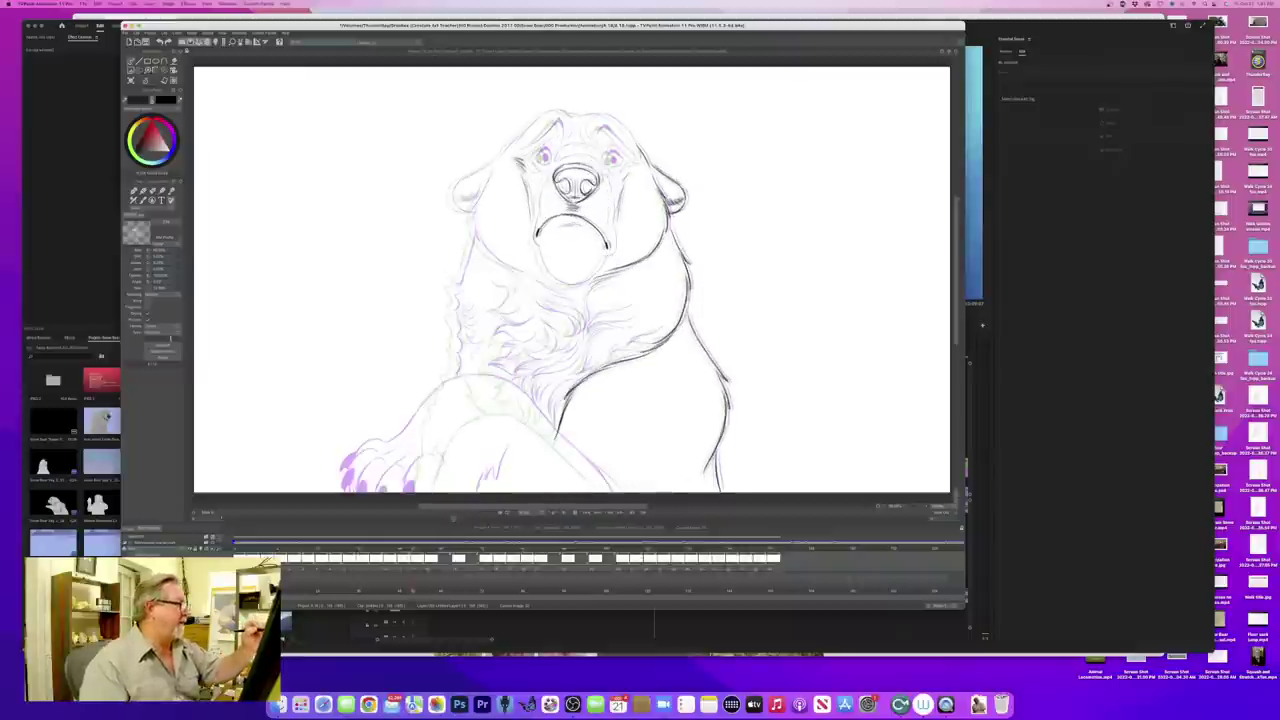
- Ink the muzzle line from the nose to the mouth corner, the rounded chin and the small lip mark
mouse_move(611, 200)
mouse_down()
mouse_move(612, 247)
mouse_move(596, 270)
mouse_move(569, 284)
mouse_move(540, 268)
mouse_move(567, 284)
mouse_up()
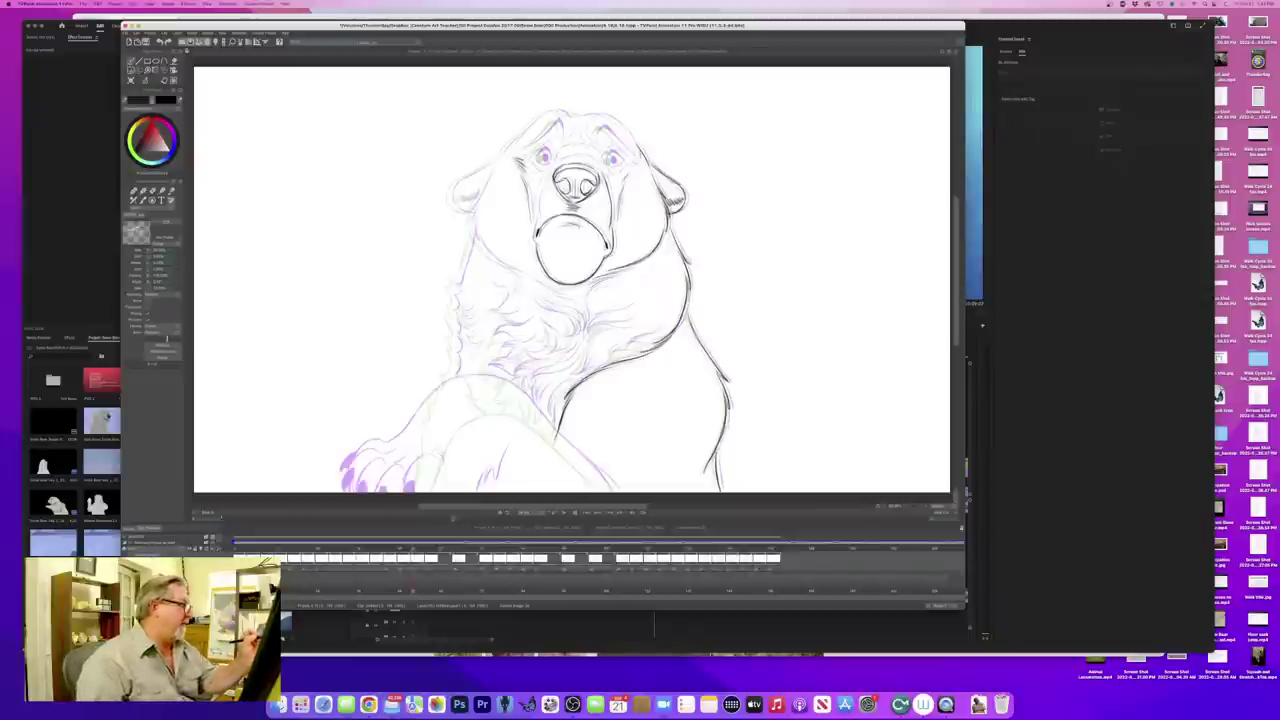
drag(564, 229, 576, 223)
key(Left)
key(Right)
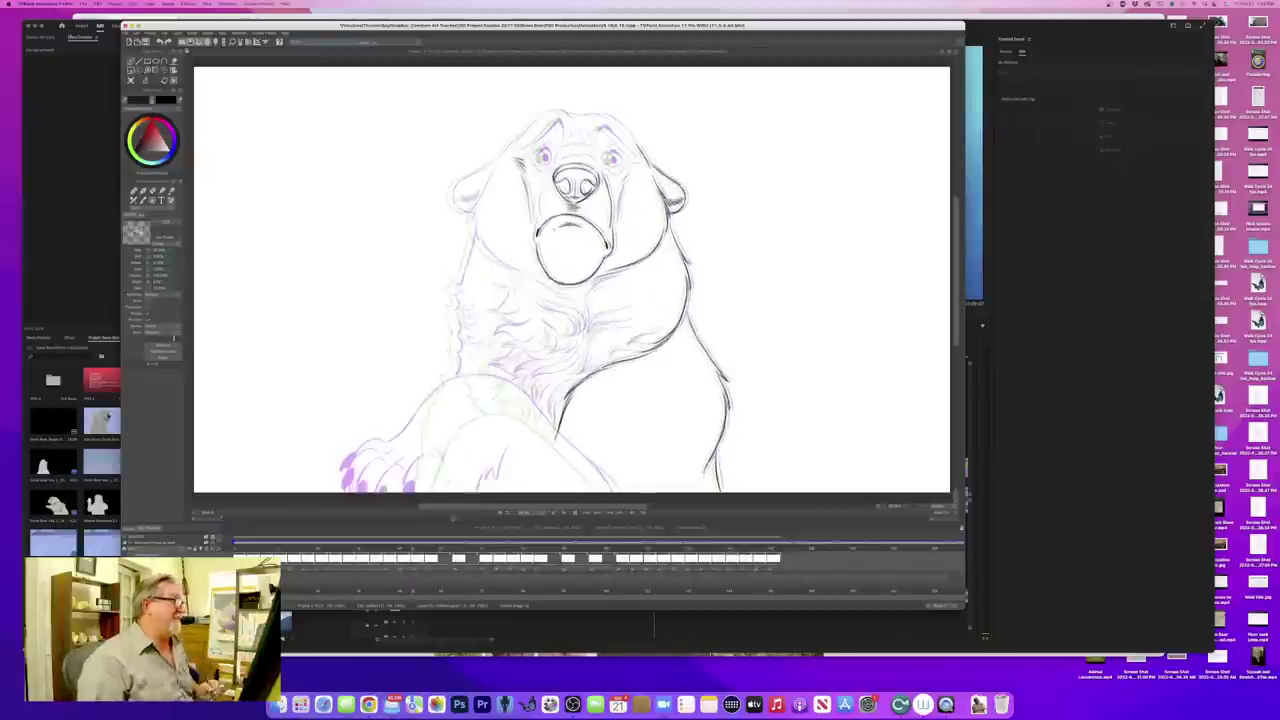
- Ink the opposite muzzle line down to its mouth corner and check the whole muzzle against the previous frame
key(Left)
key(Right)
key(Left)
key(Right)
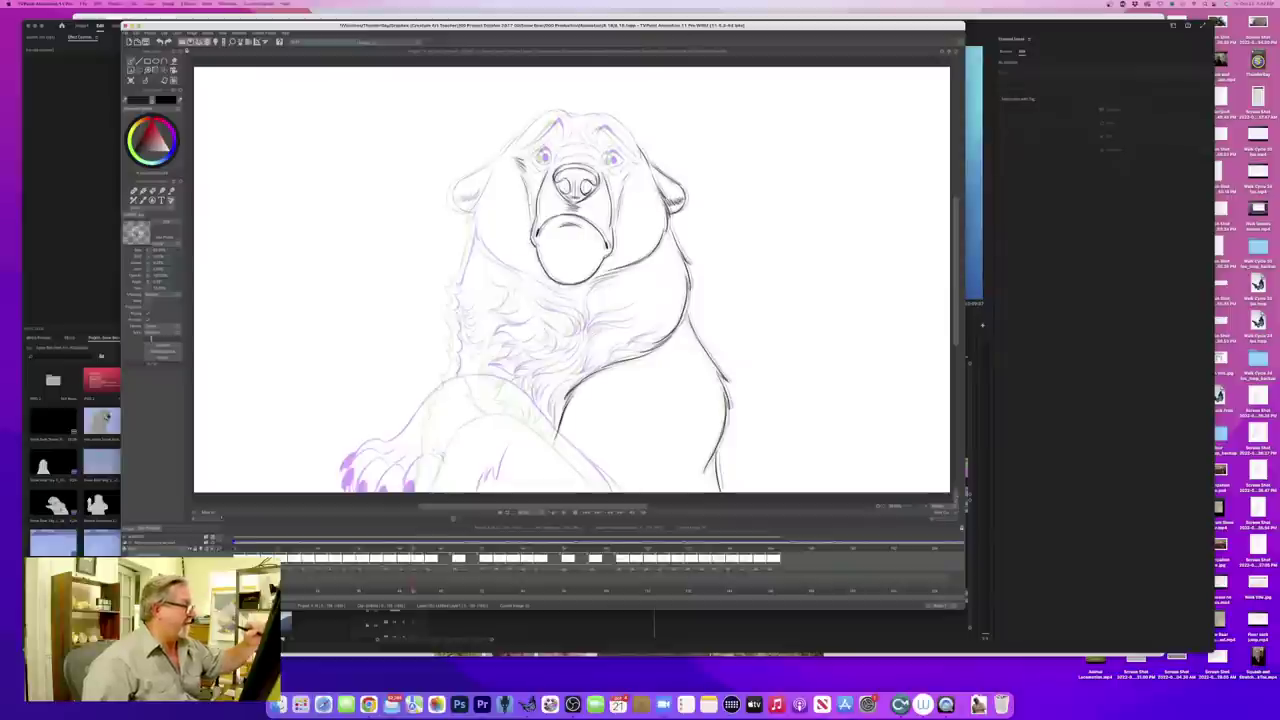
key(Left)
key(Right)
key(Left)
key(Right)
key(Left)
key(Right)
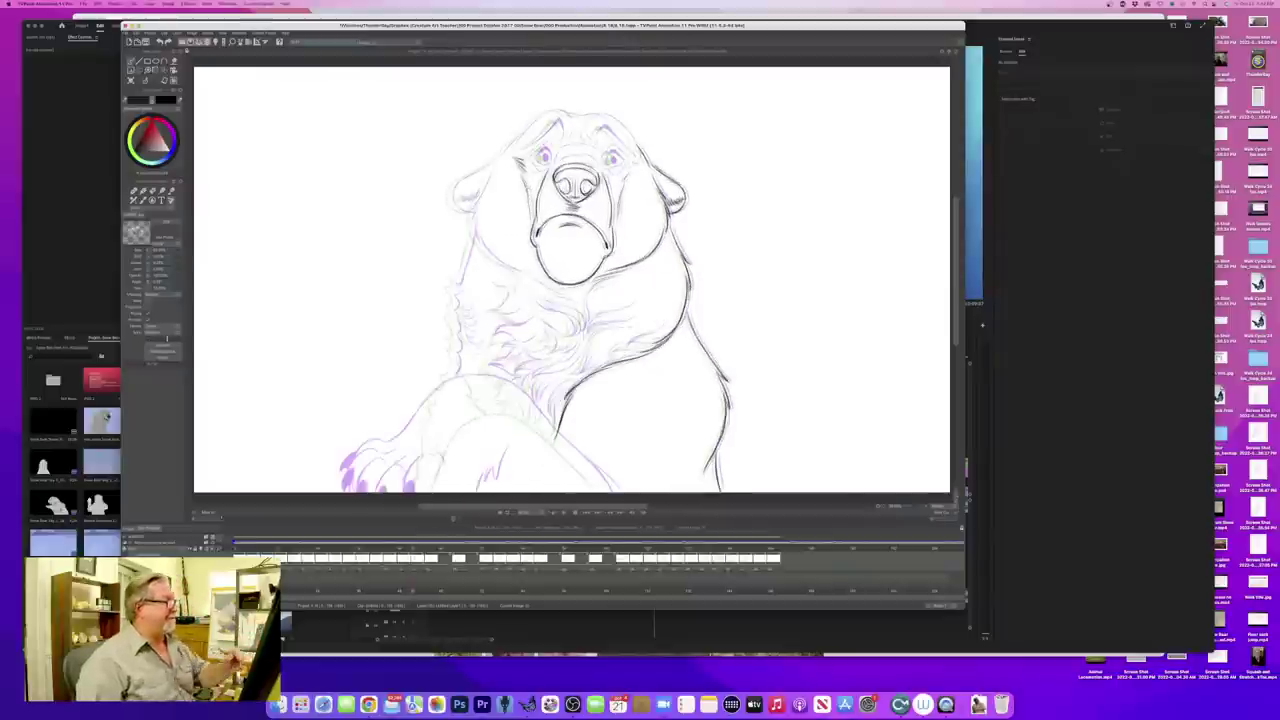
- Ink the curved crease lines across the bridge of the snout above the nose, using the previous frame as reference
key(Right)
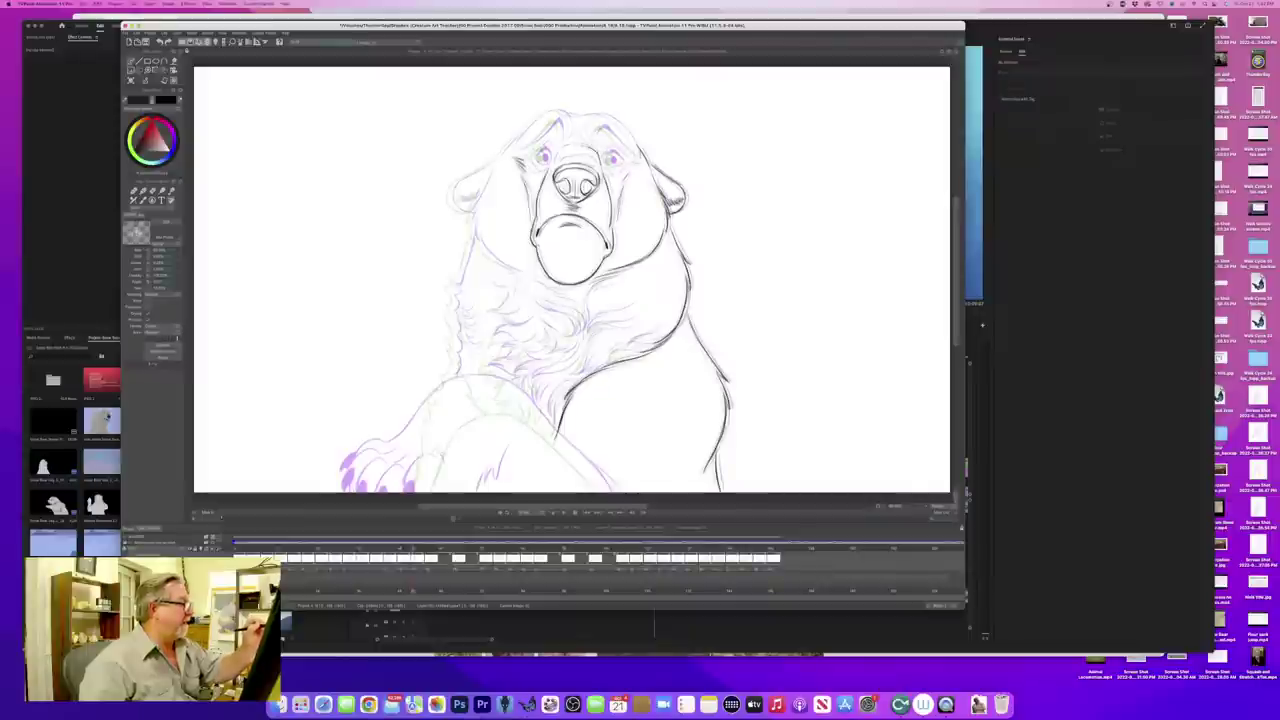
key(Left)
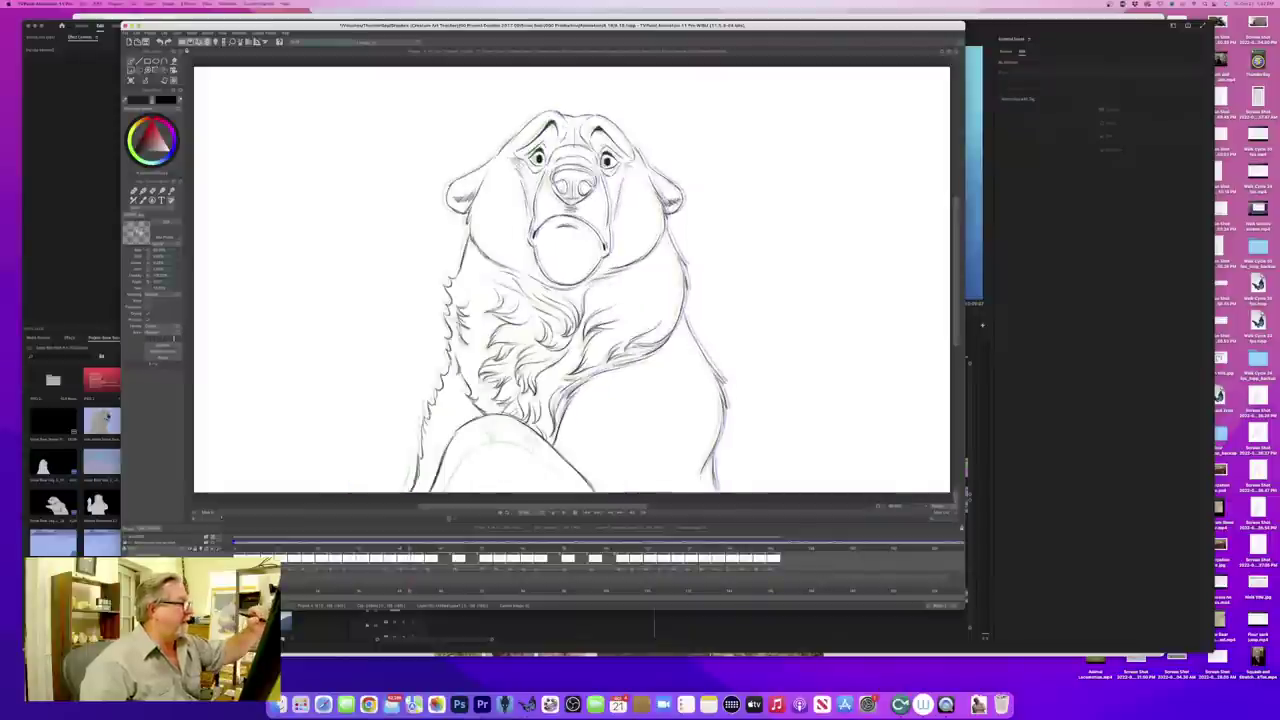
key(Right)
key(Right)
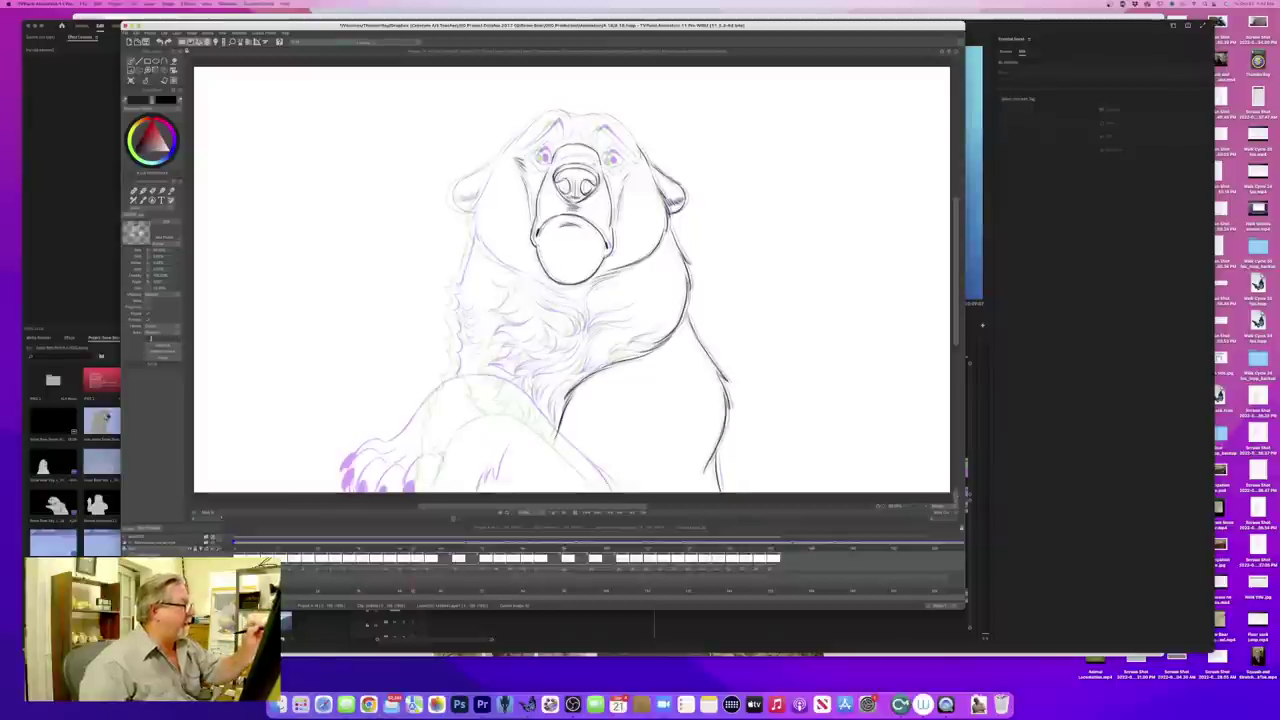
key(Right)
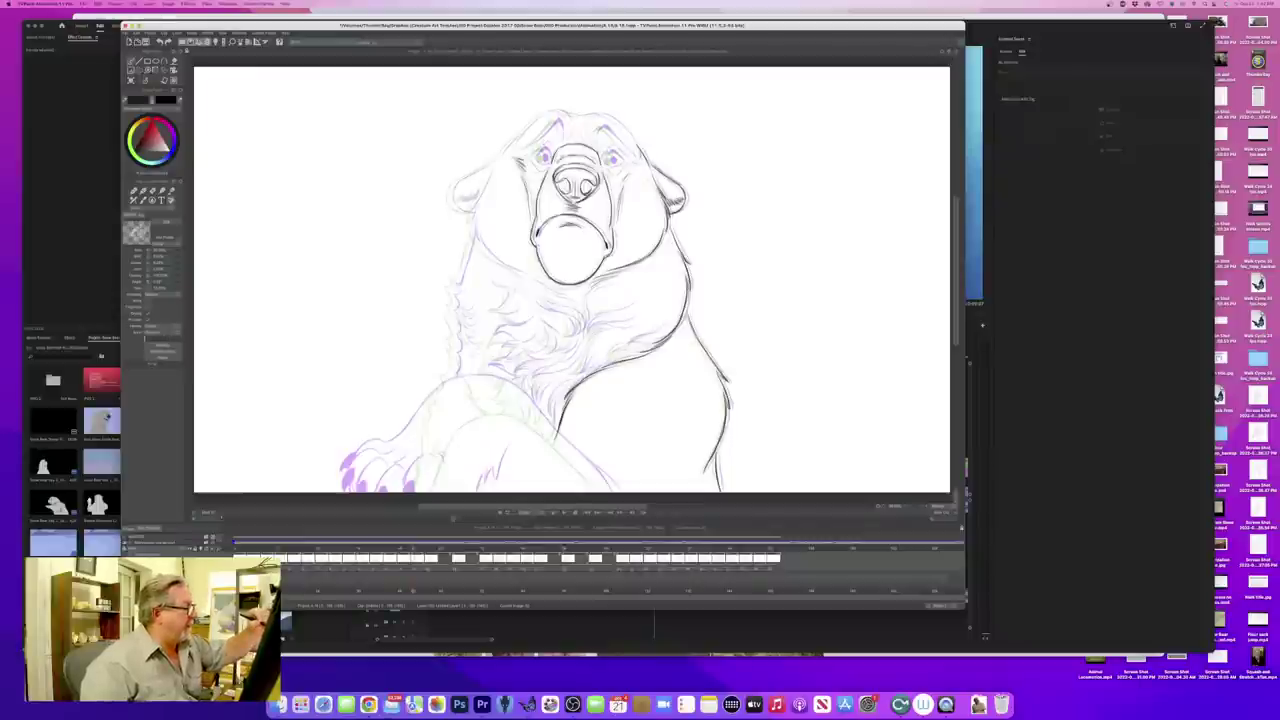
- Ink the remaining cheek and jaw contour and the fur tuft below the chin, comparing with the previous frame
key(Left)
key(Right)
key(Left)
key(Right)
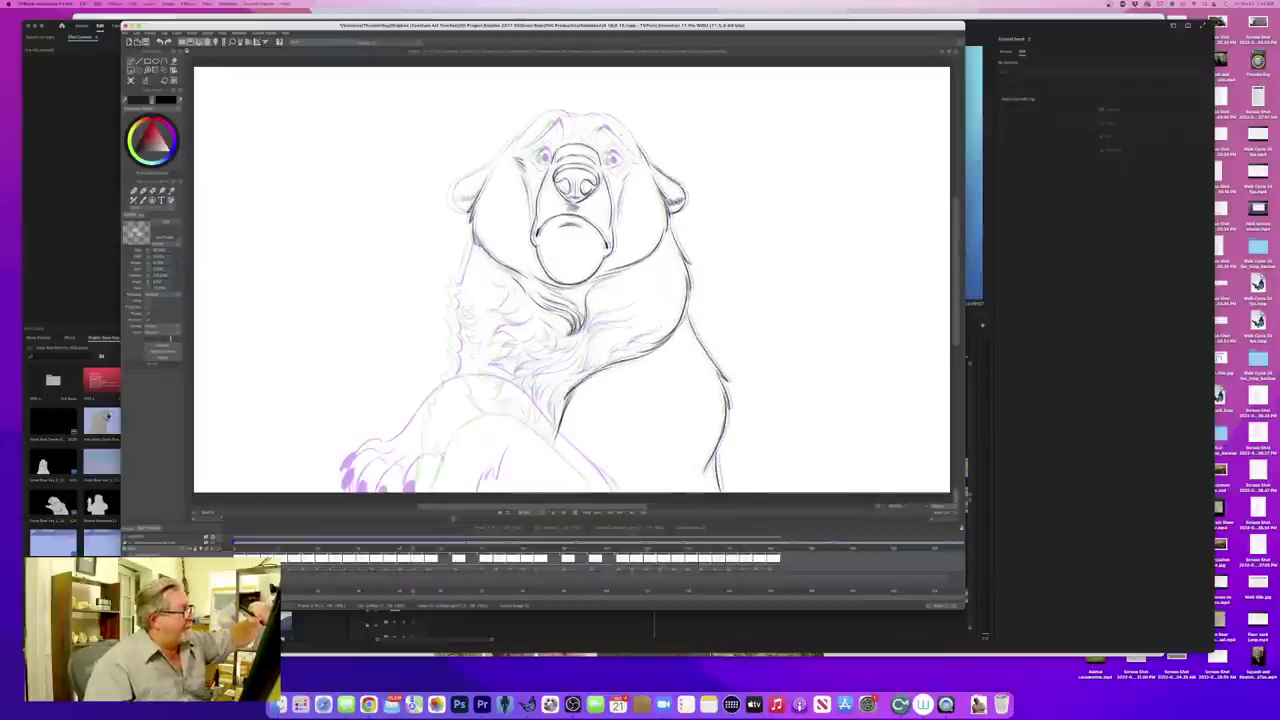
- Move the drawing window lower on the desktop, then ink the first eye's outline and fill its pupil
drag(457, 26, 472, 94)
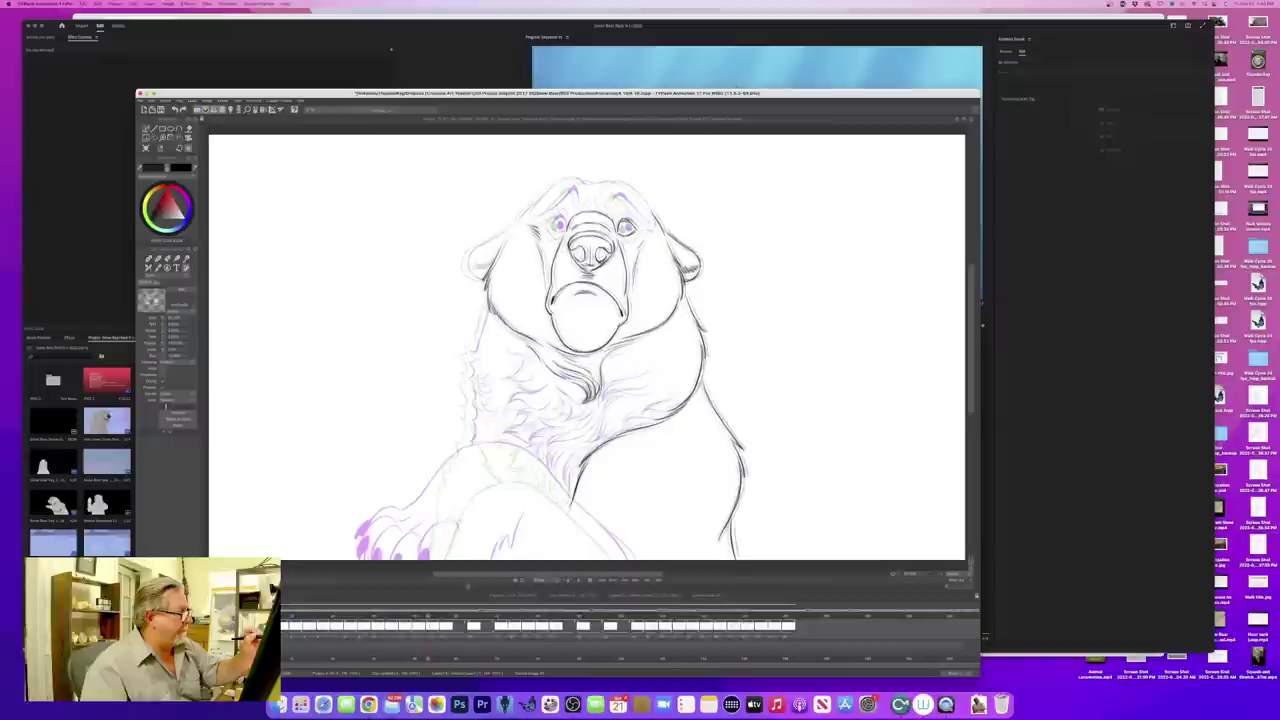
drag(620, 221, 632, 222)
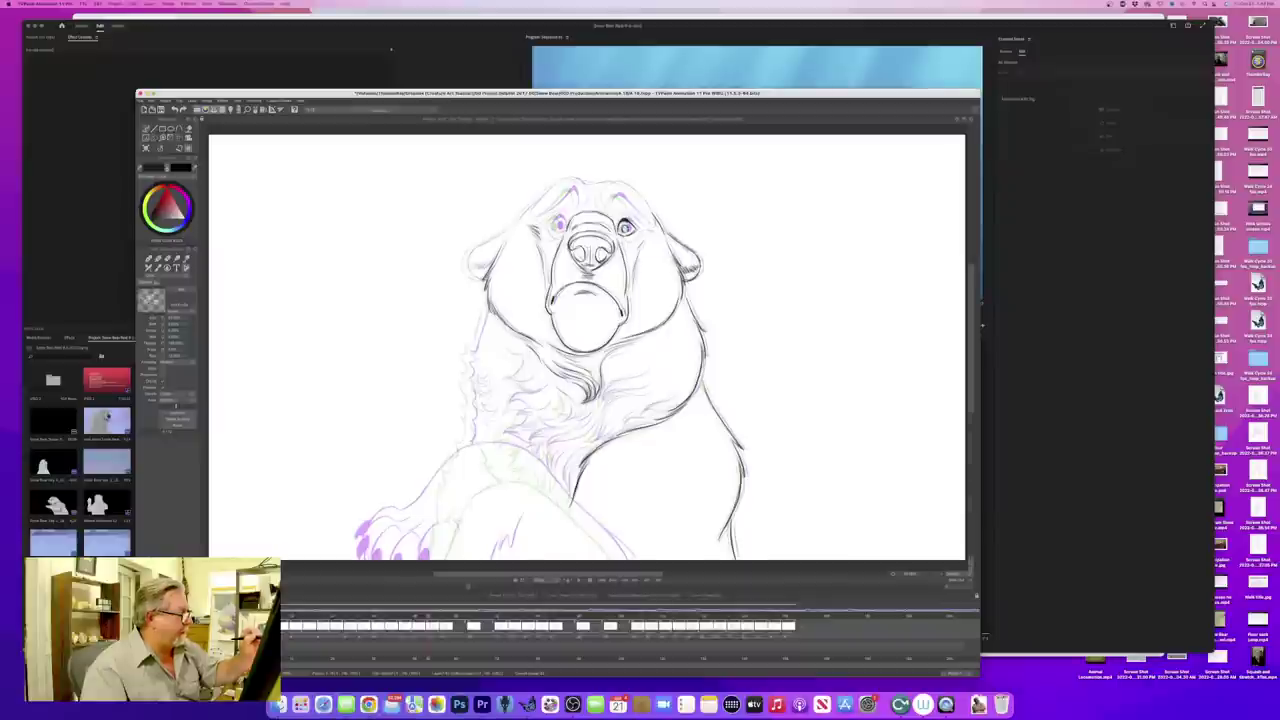
drag(625, 227, 627, 230)
key(Left)
key(Right)
key(Left)
key(Right)
key(Left)
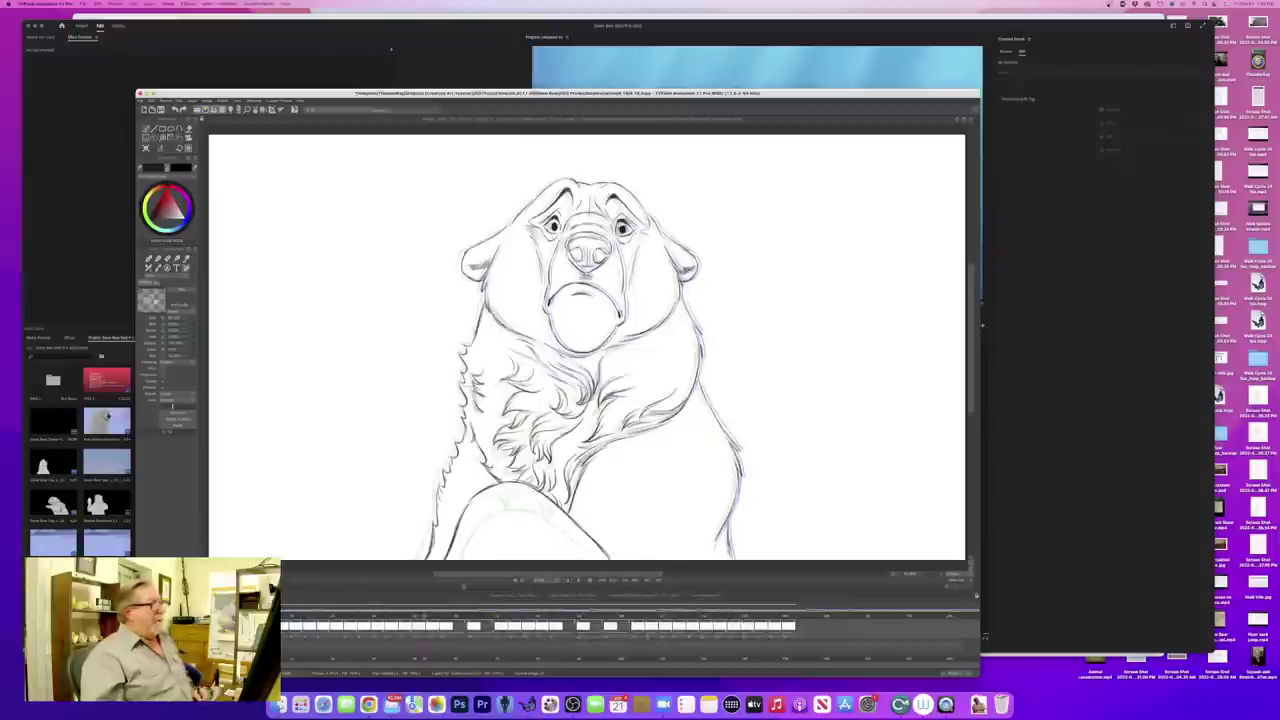
- Flip between the current drawing and the previous frame to check the placement of the inked eye
key(Right)
key(Left)
key(Right)
key(Left)
key(Right)
key(Return)
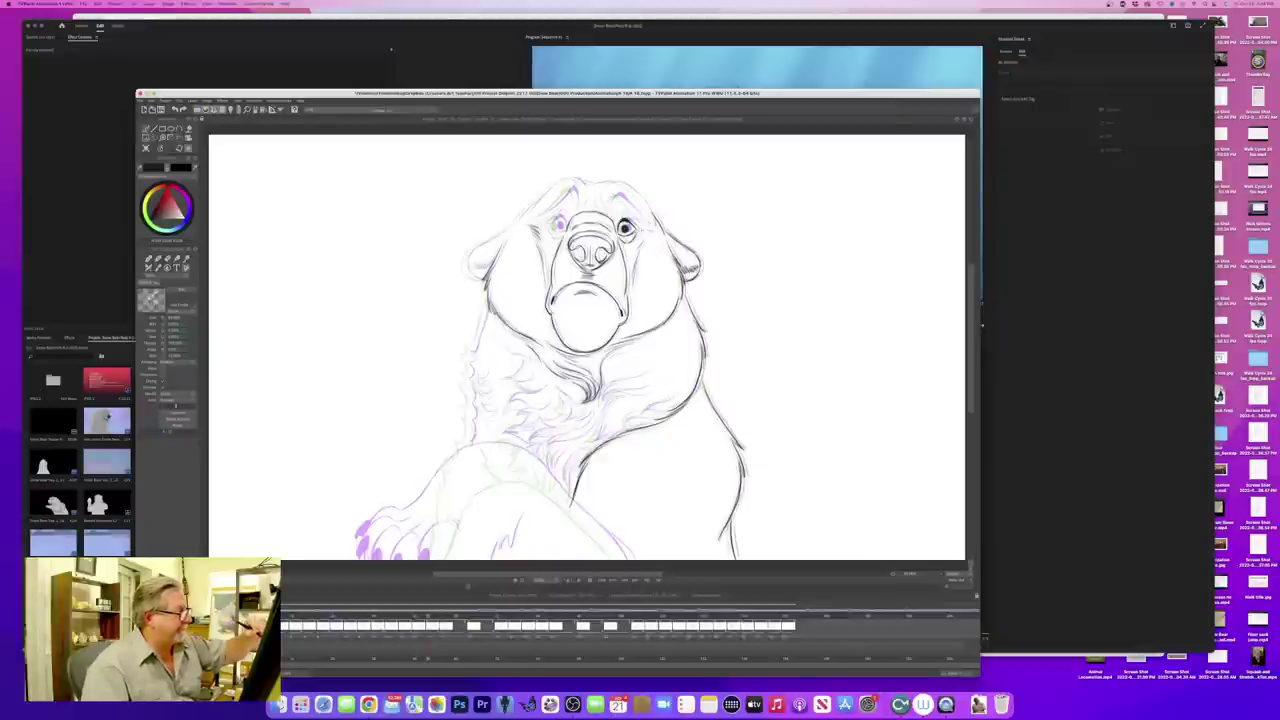
key(Left)
key(Right)
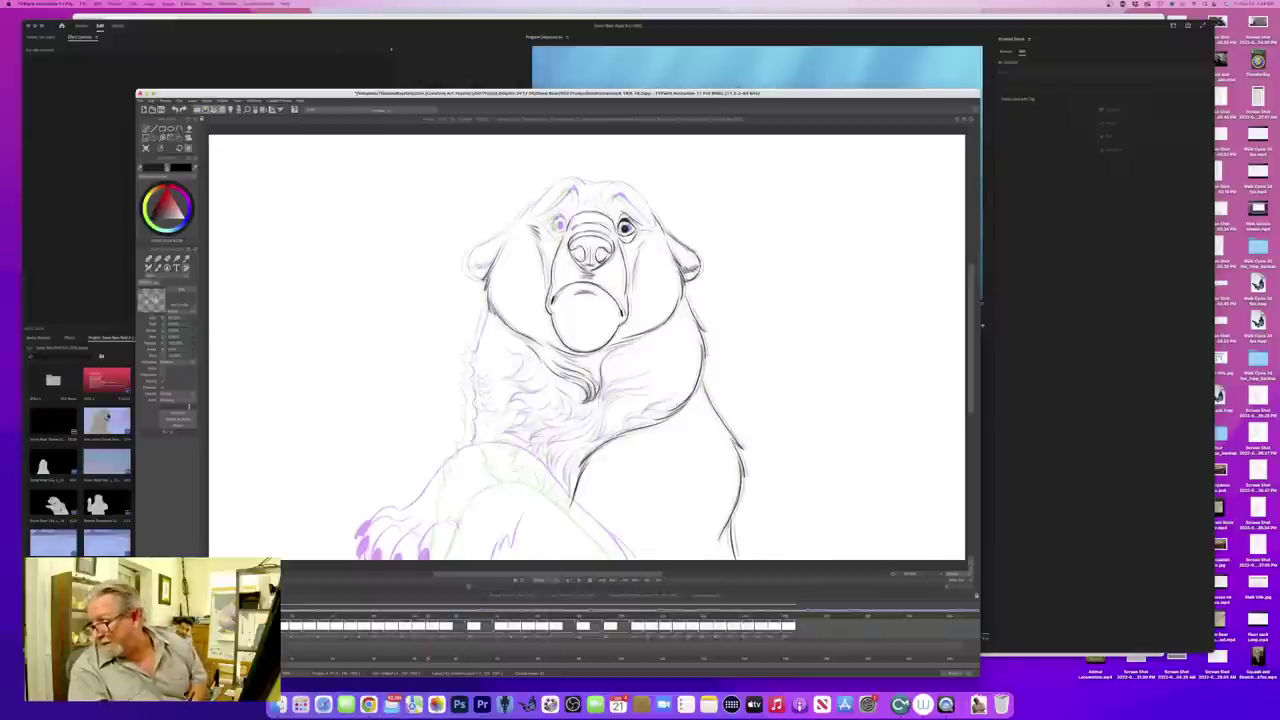
- Ink the brow contours above both eyes and the top of the head, comparing with the previous frame
key(Left)
key(Right)
key(Left)
key(Right)
key(Left)
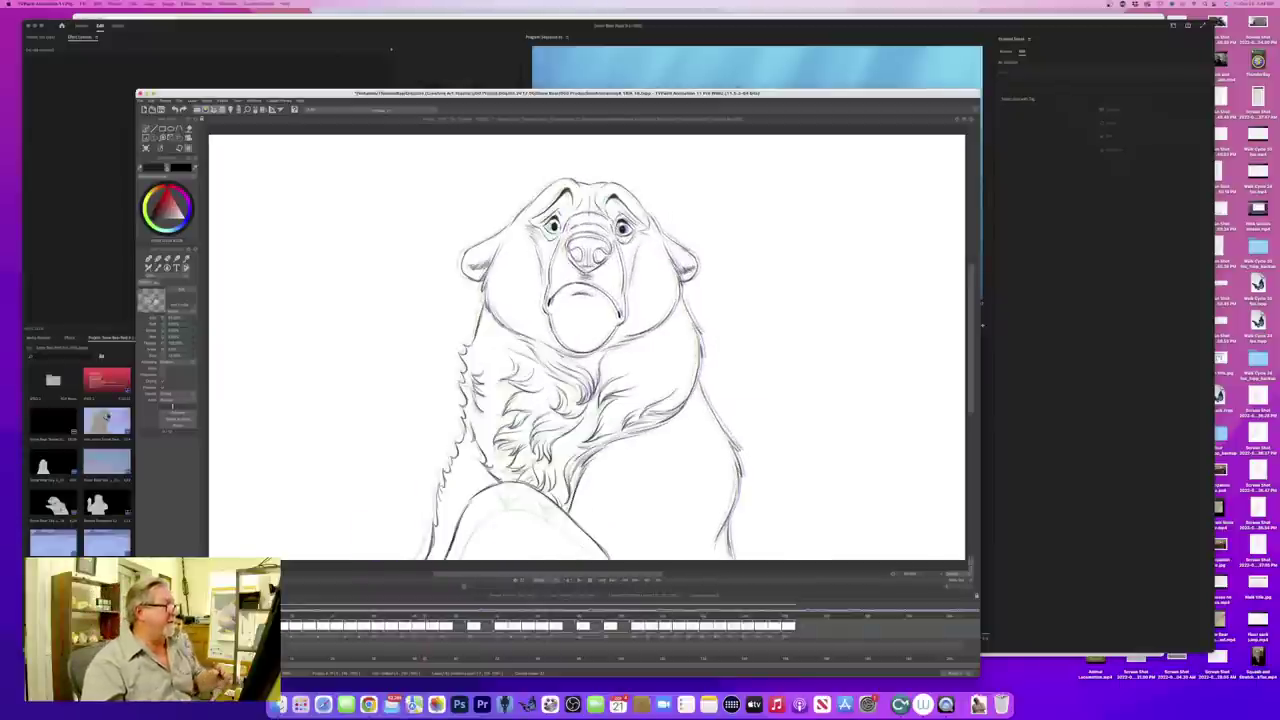
key(Right)
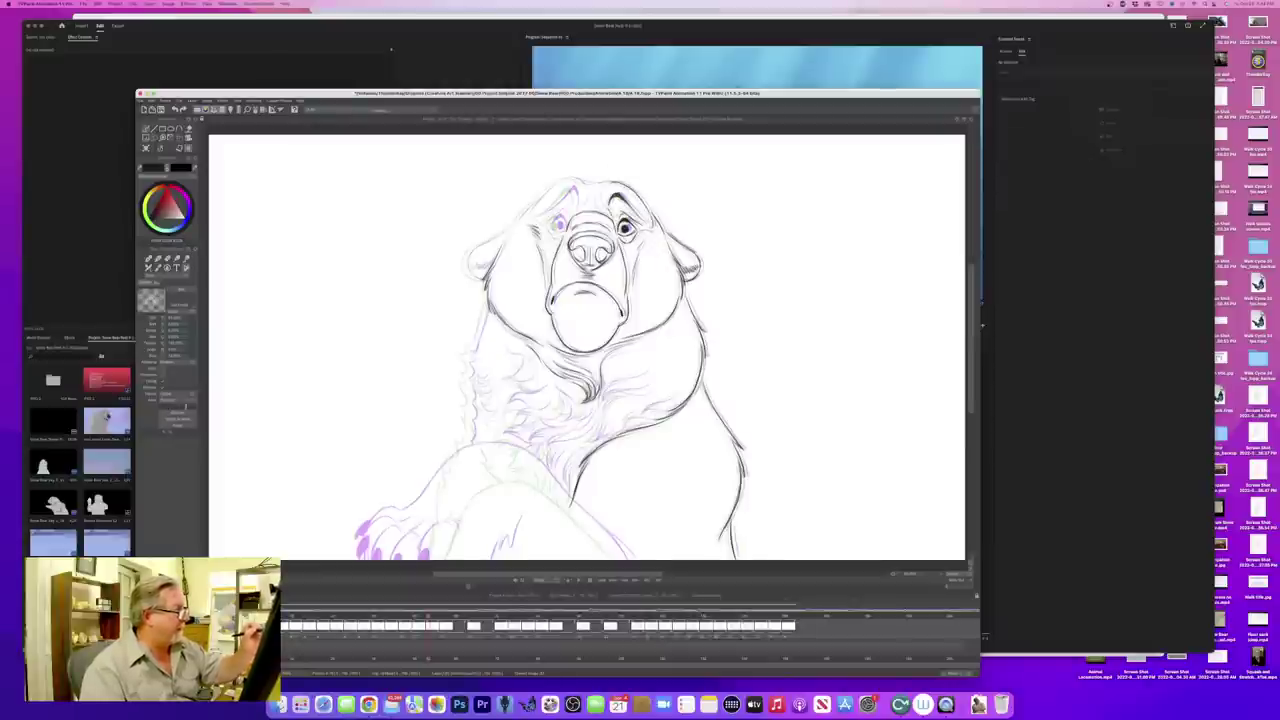
key(Left)
key(Right)
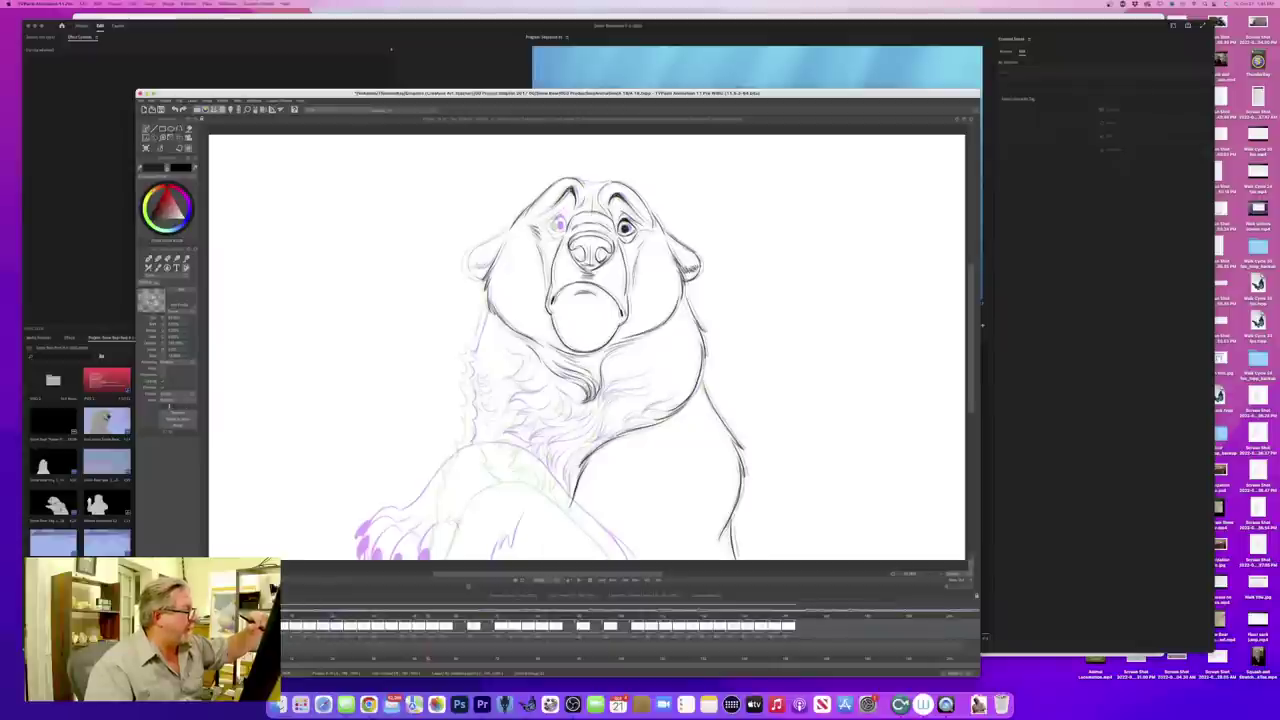
drag(551, 205, 533, 217)
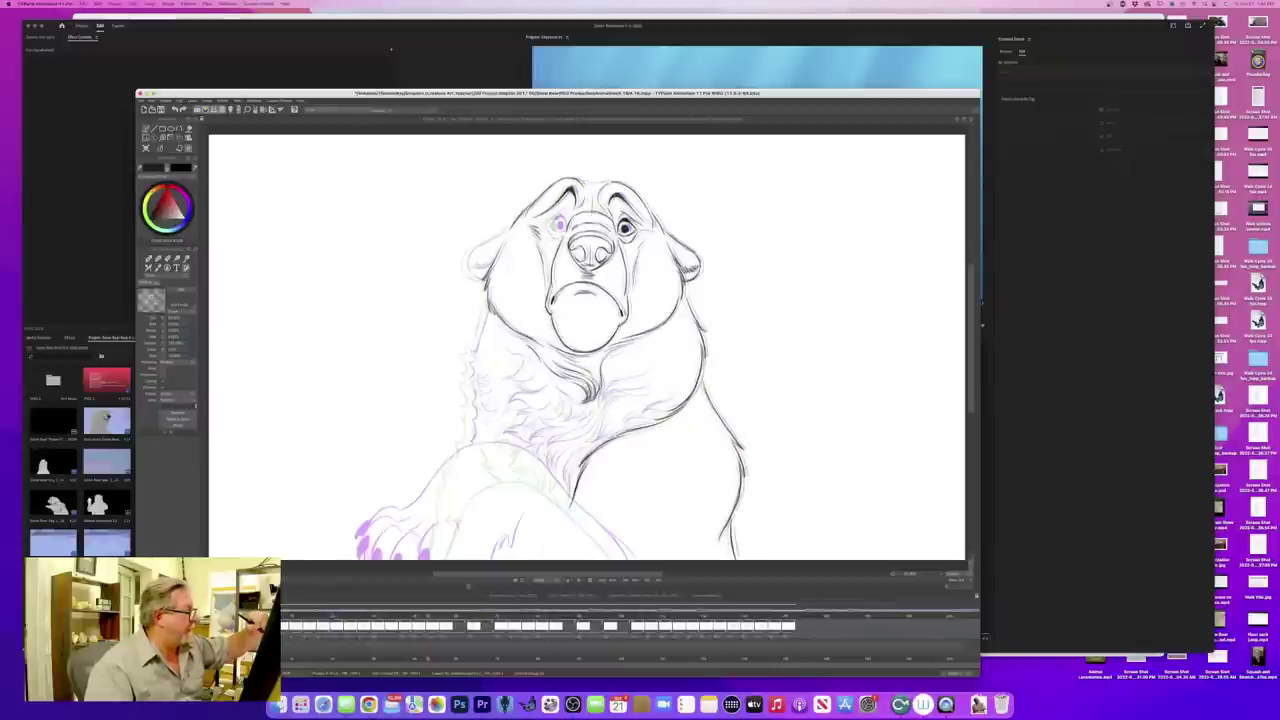
key(Return)
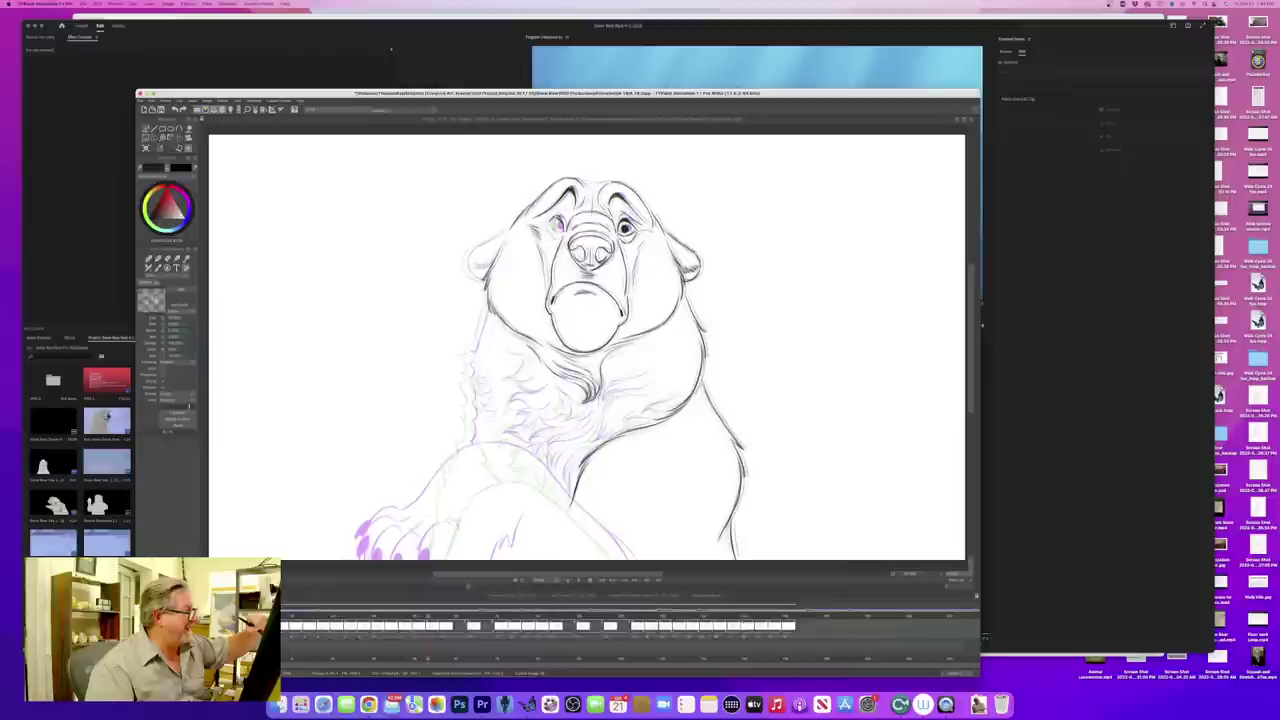
- Ink the second eye's outline and pupil, comparing its placement with the neighbouring frames
drag(559, 215, 549, 221)
key(Right)
key(Left)
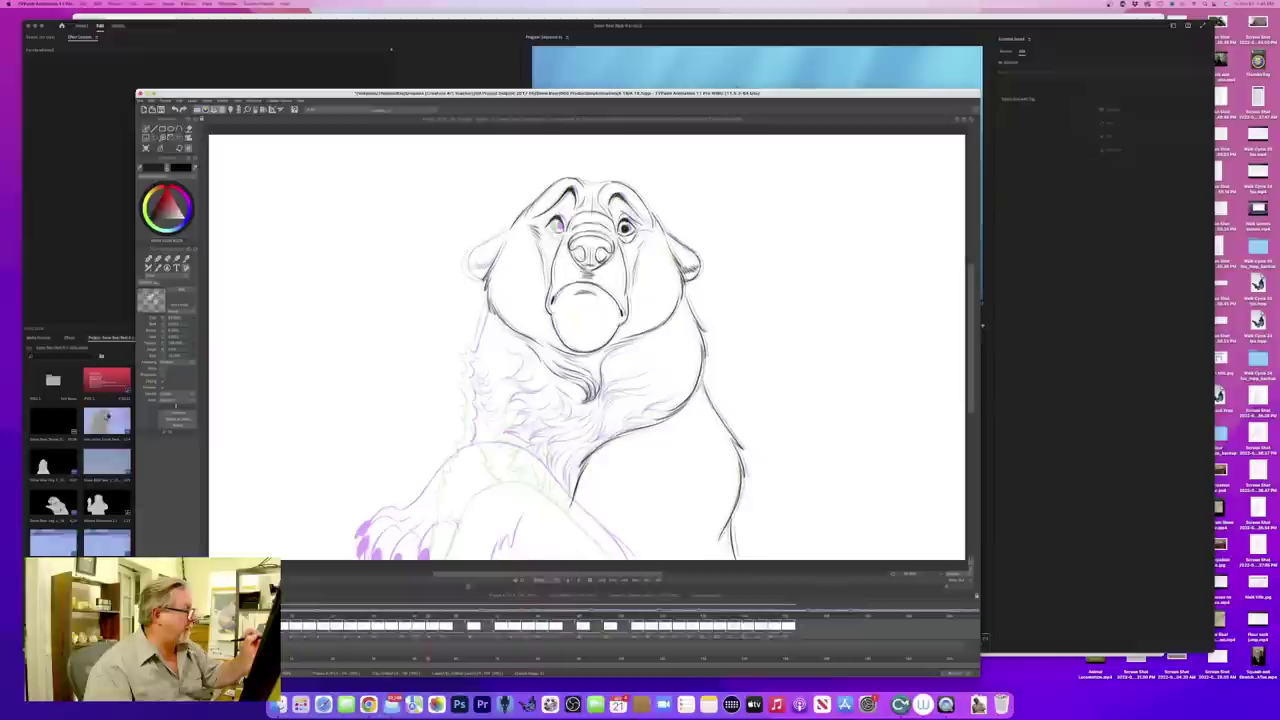
drag(546, 224, 557, 233)
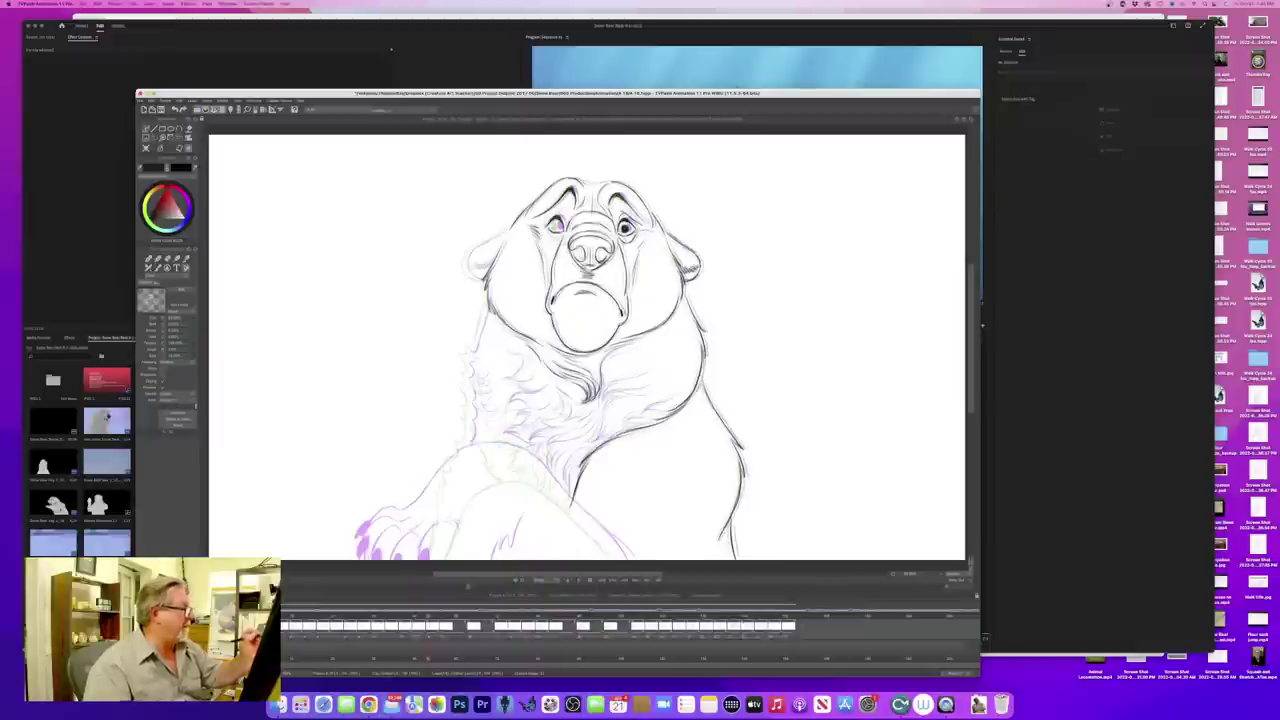
key(Right)
key(Left)
key(Right)
key(Left)
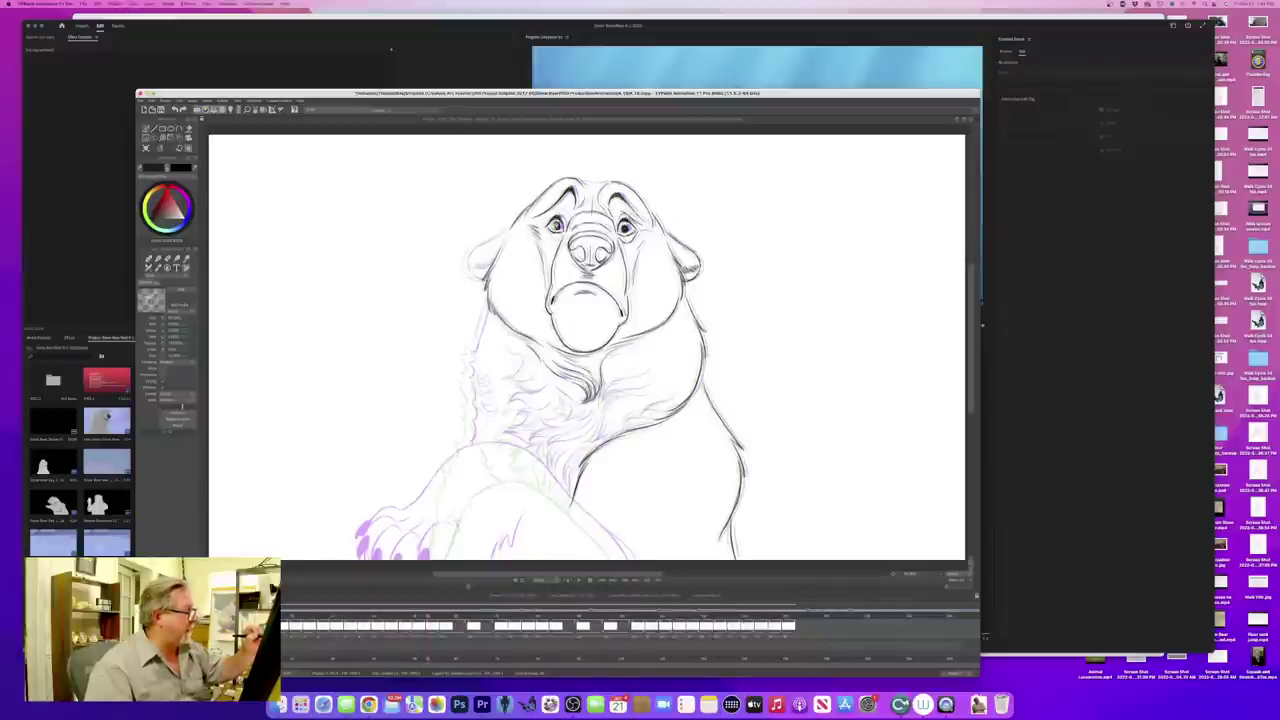
- Flip between the current drawing and the previous frame to check the position of both inked eyes
key(Left)
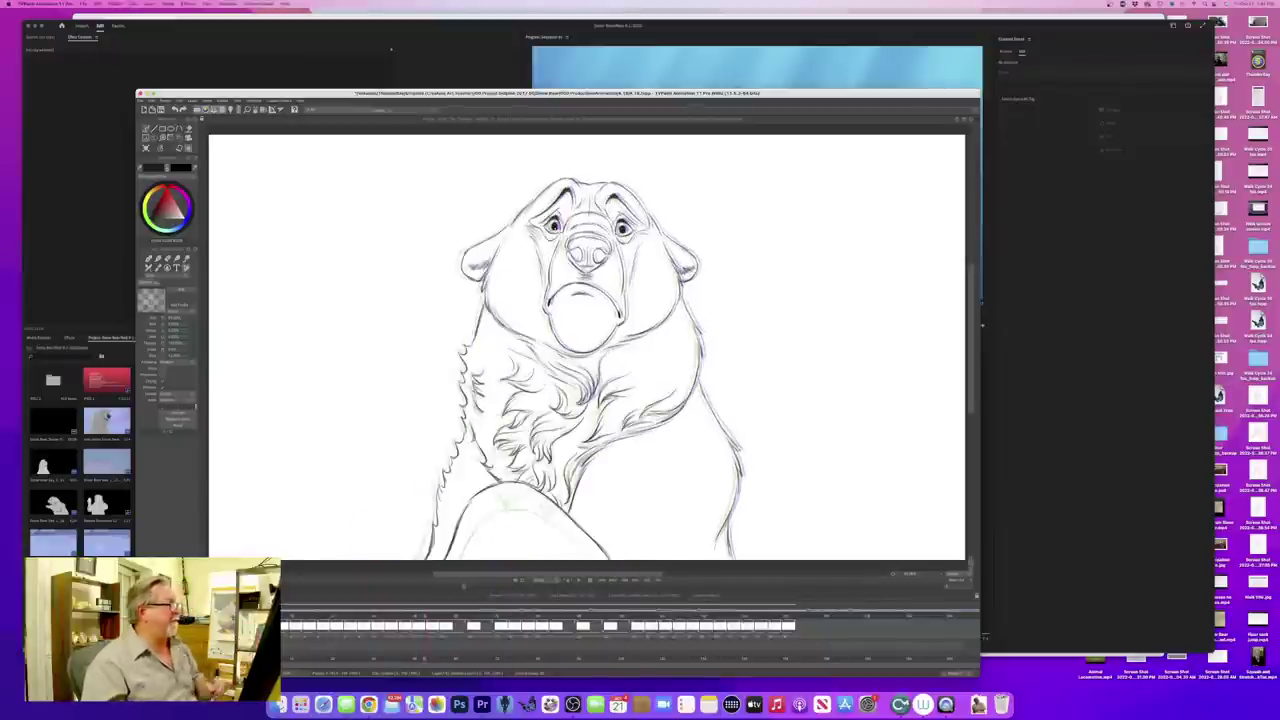
key(Right)
key(Left)
key(Right)
key(Left)
key(Left)
key(Right)
key(Left)
key(Right)
key(Left)
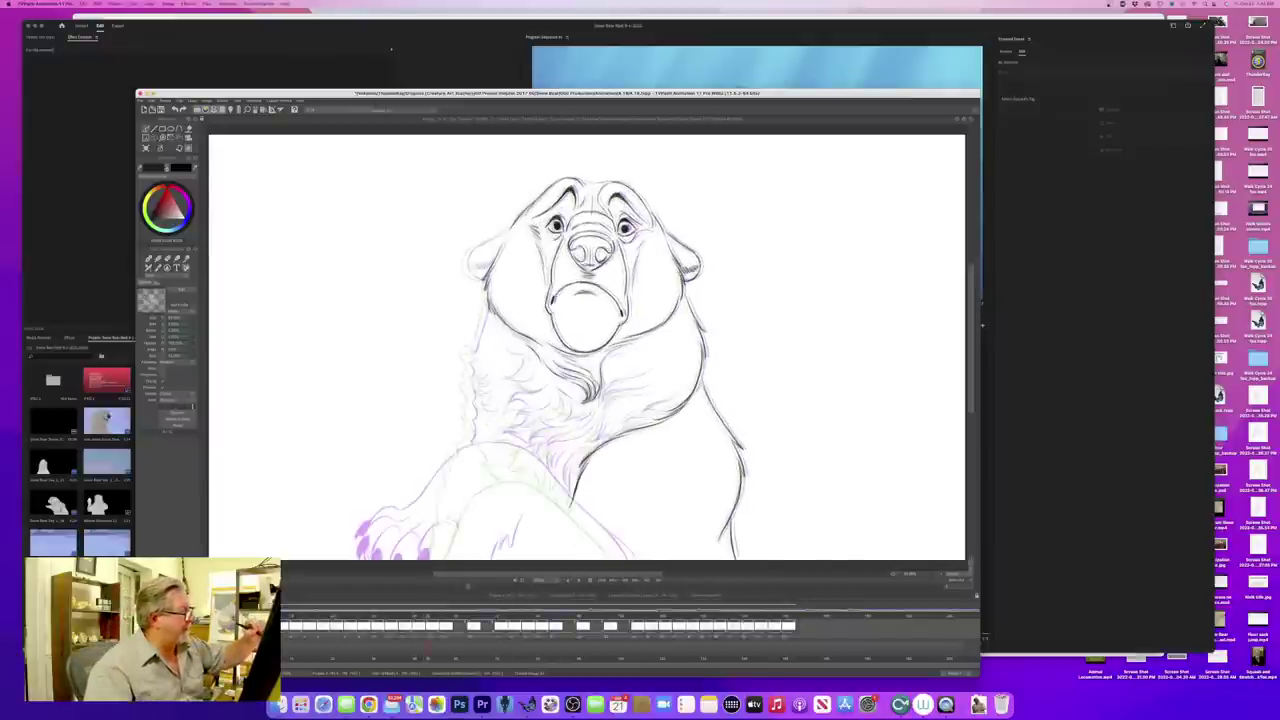
- Add the fine crease lines around the eyes, comparing them with the neighbouring frames
key(Right)
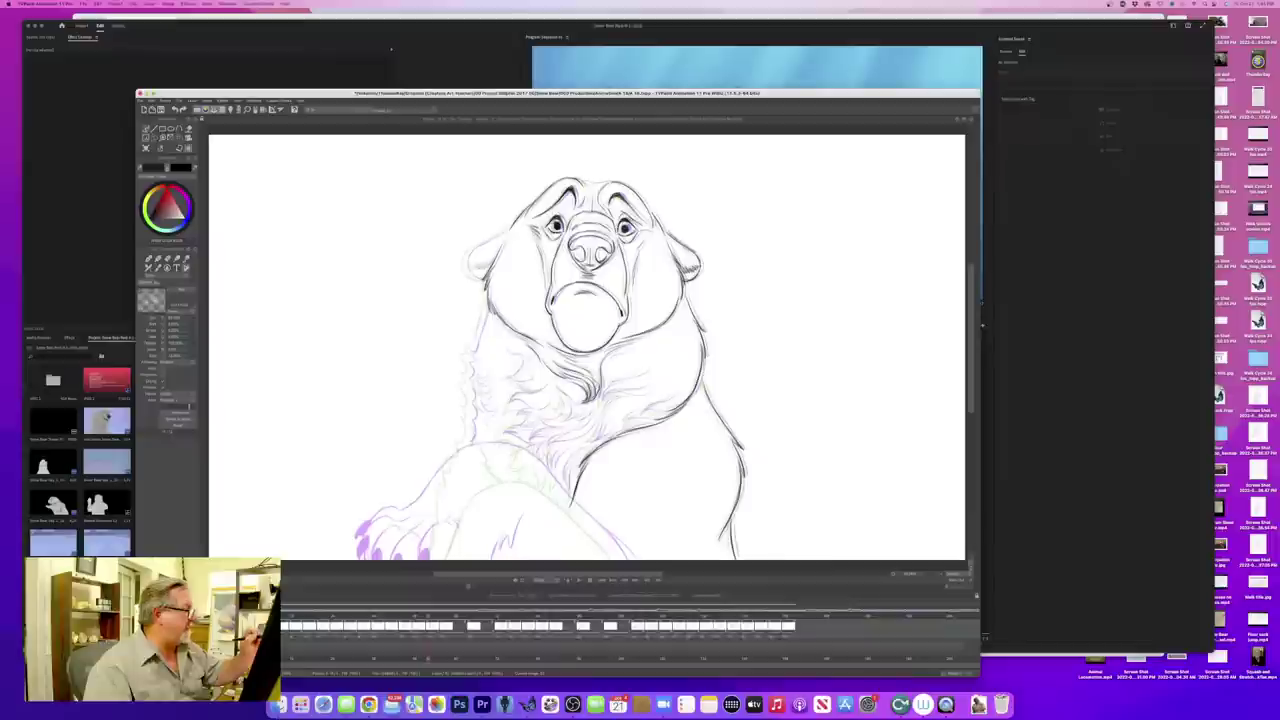
key(Right)
key(Left)
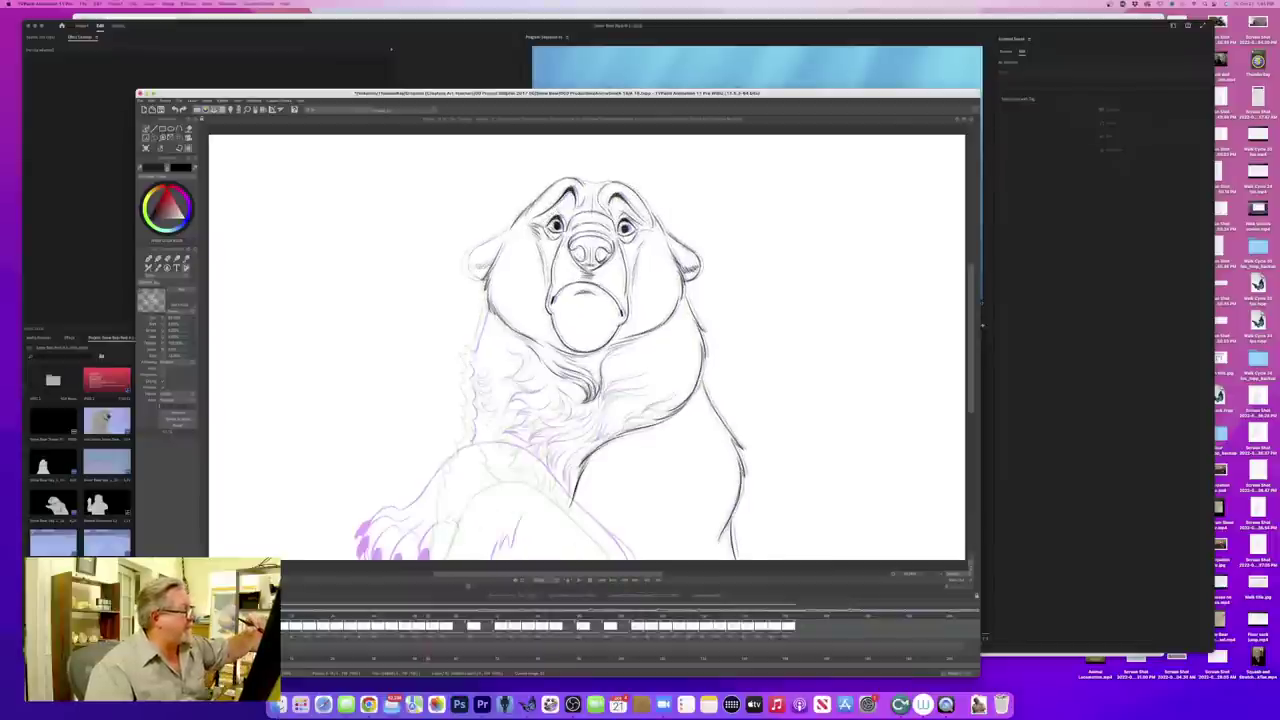
key(Right)
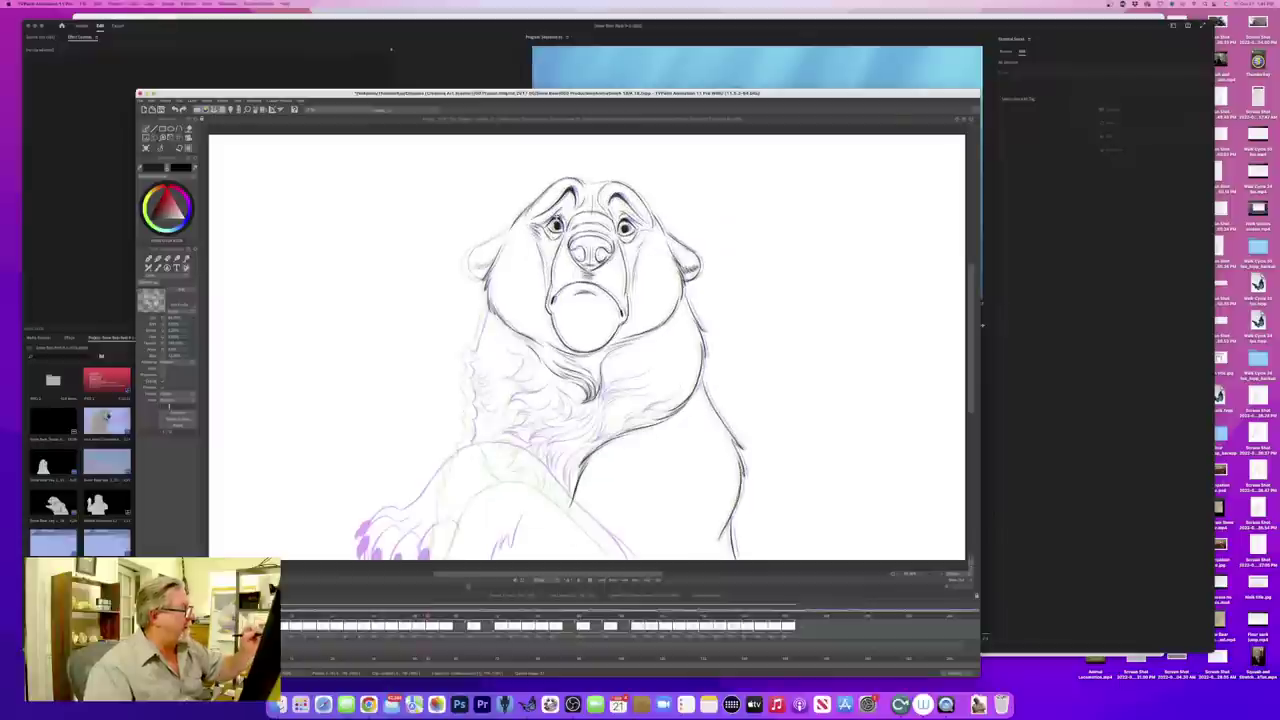
key(Left)
key(Right)
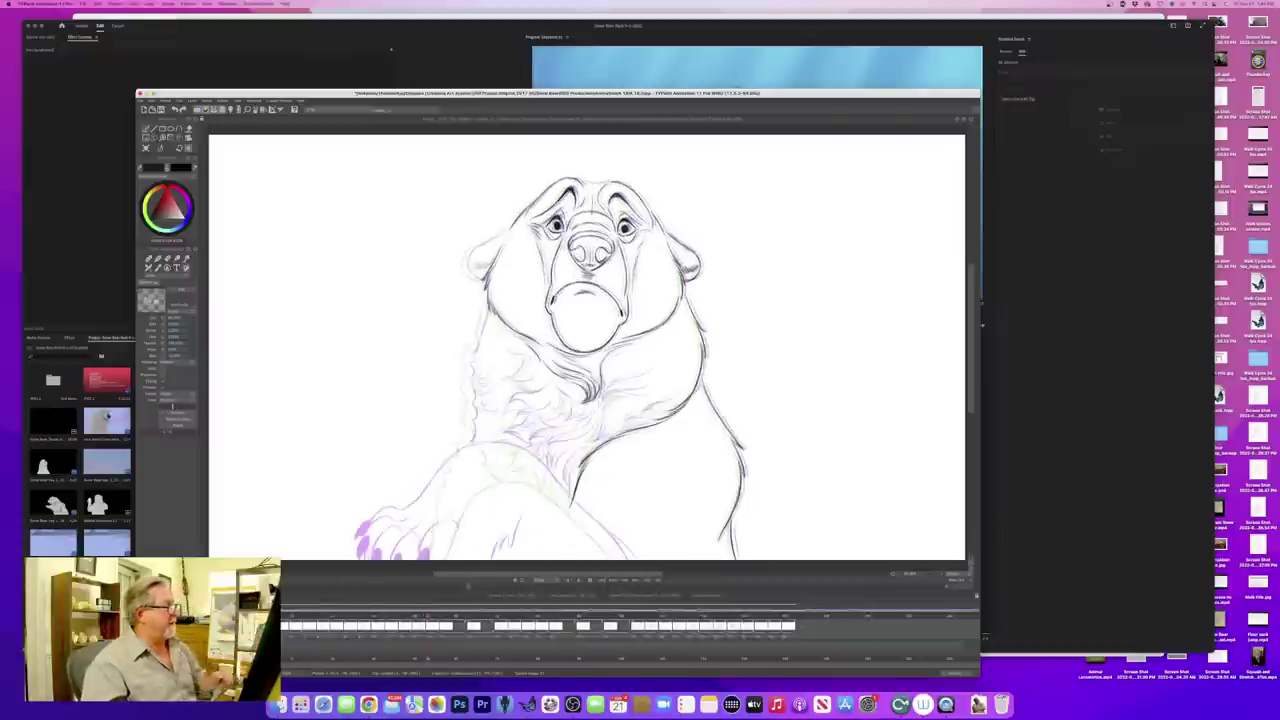
key(Left)
key(Right)
key(Left)
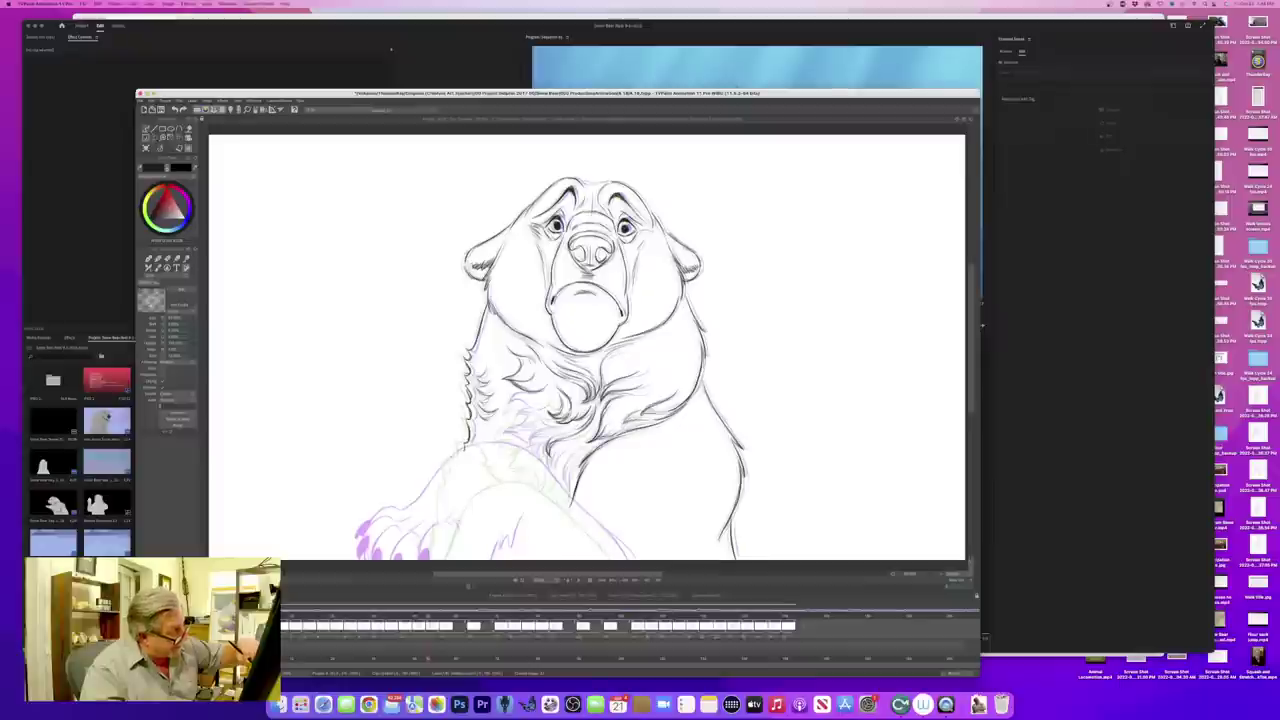
- Ink the fur strokes along the lower neck edge and the pointed tuft hanging above the raised leg
drag(631, 425, 613, 435)
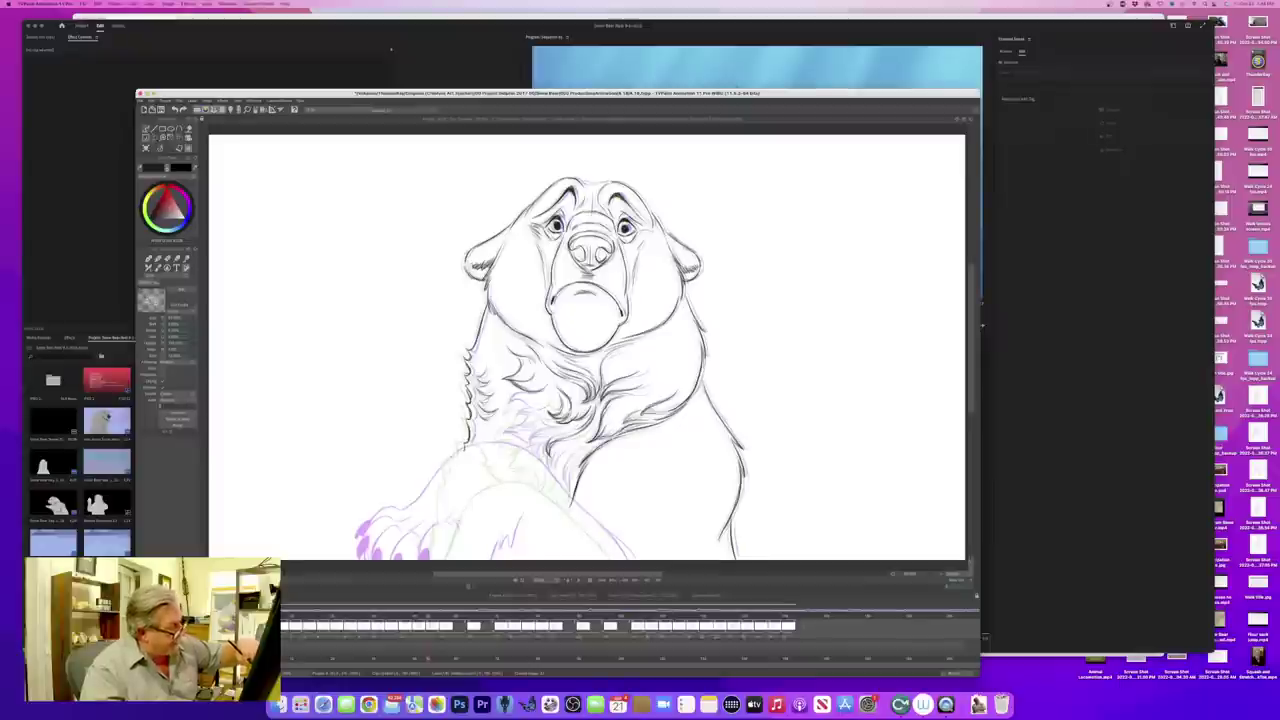
key(Left)
key(Right)
key(Left)
key(Right)
key(Left)
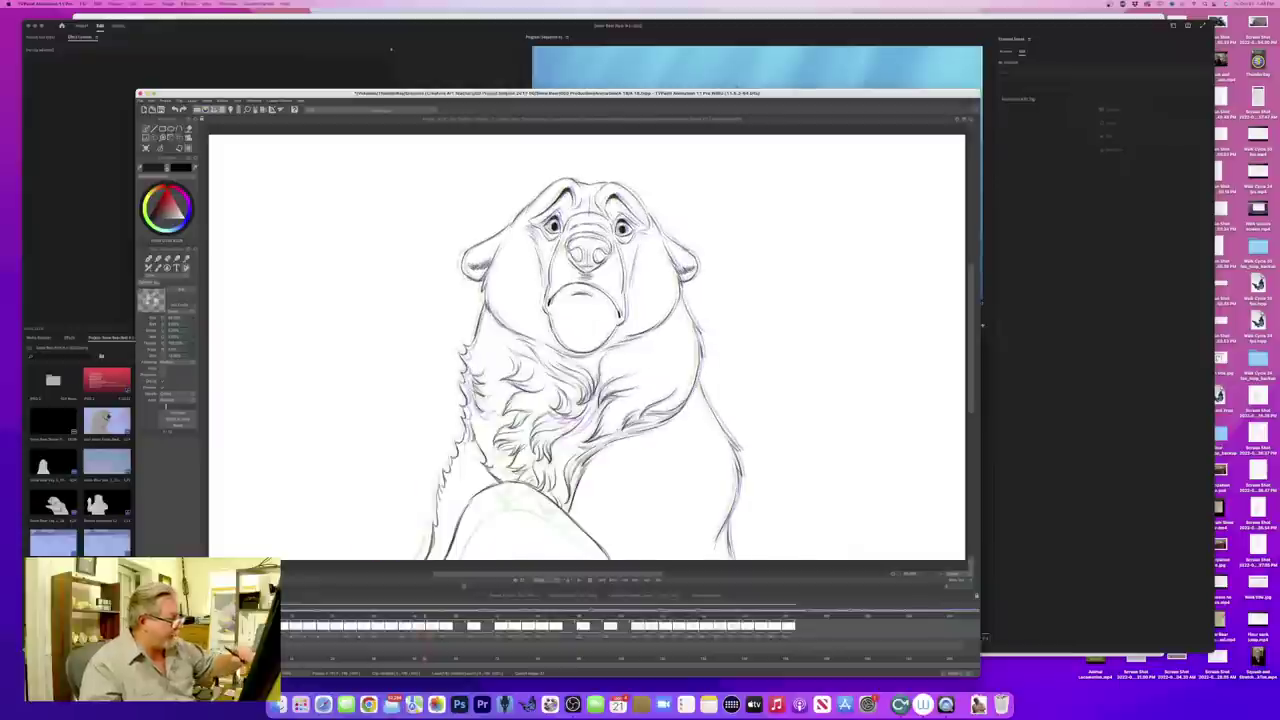
mouse_move(595, 445)
mouse_down()
mouse_move(571, 457)
mouse_move(566, 482)
mouse_up()
drag(566, 462, 570, 499)
key(Left)
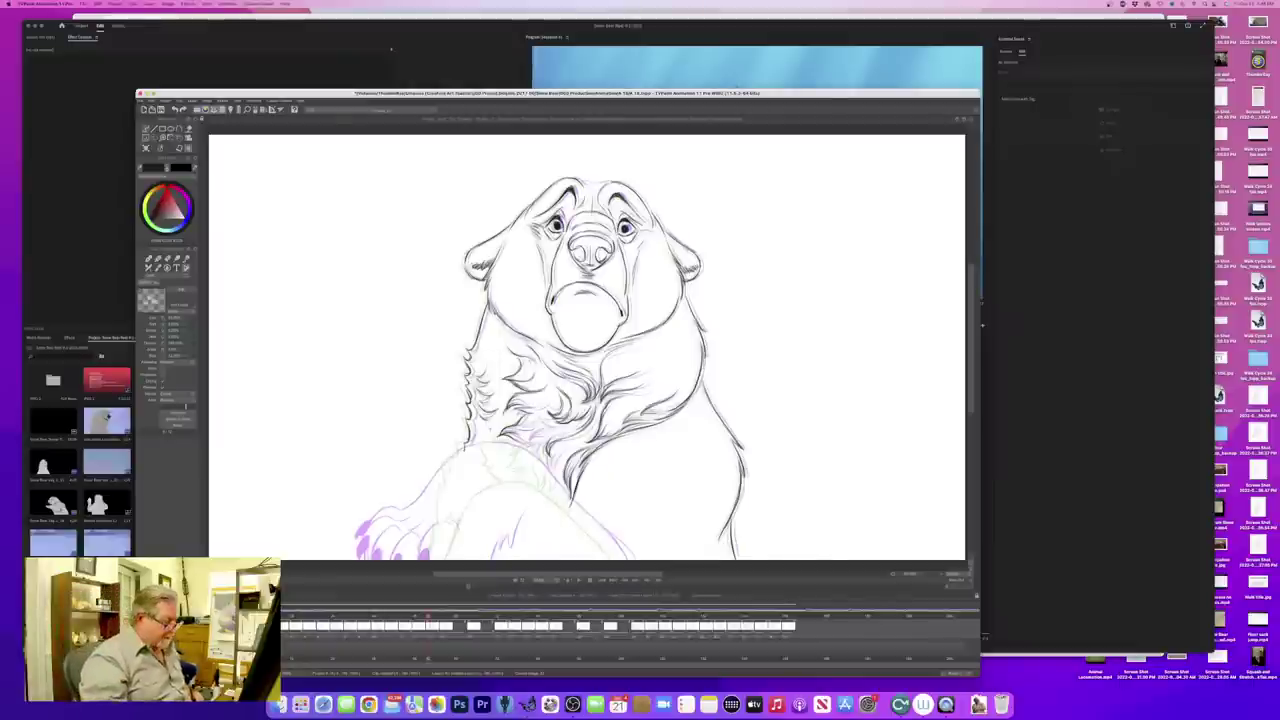
- Ink the curved fur strokes in the middle of the chest, using the previous frame as reference
key(Left)
key(Right)
key(Left)
key(Right)
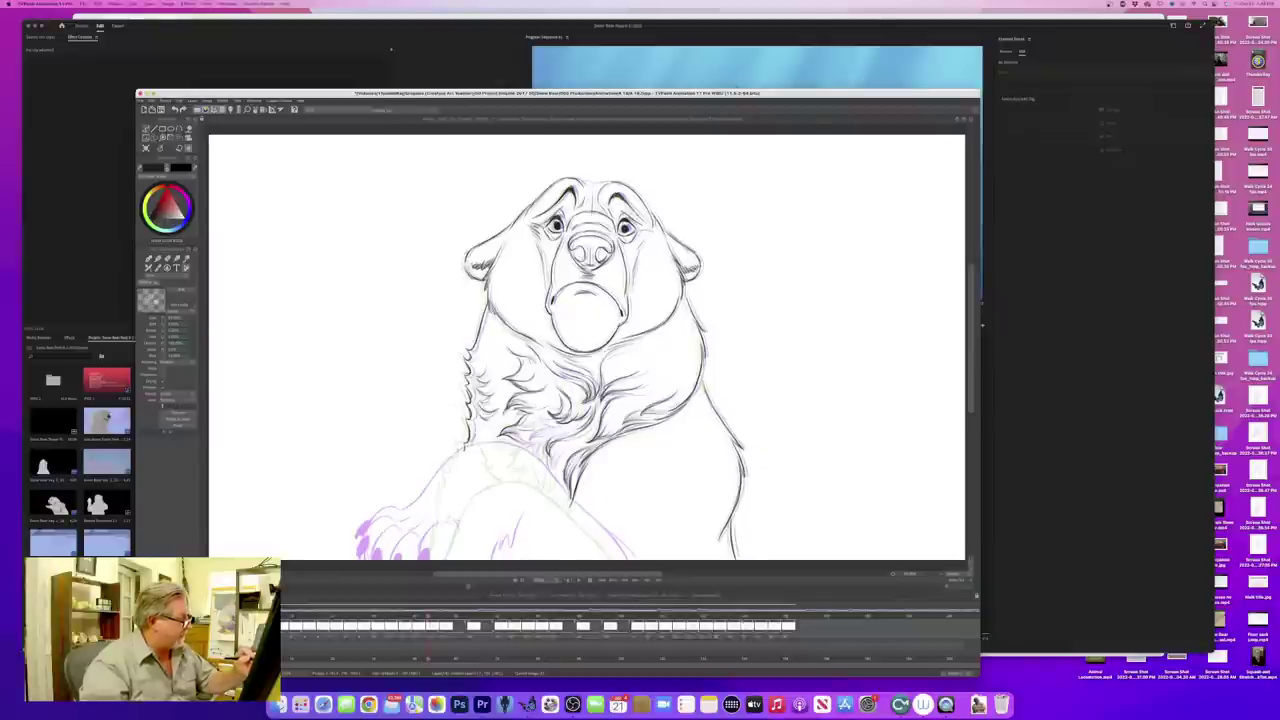
drag(517, 401, 507, 409)
key(Left)
key(Right)
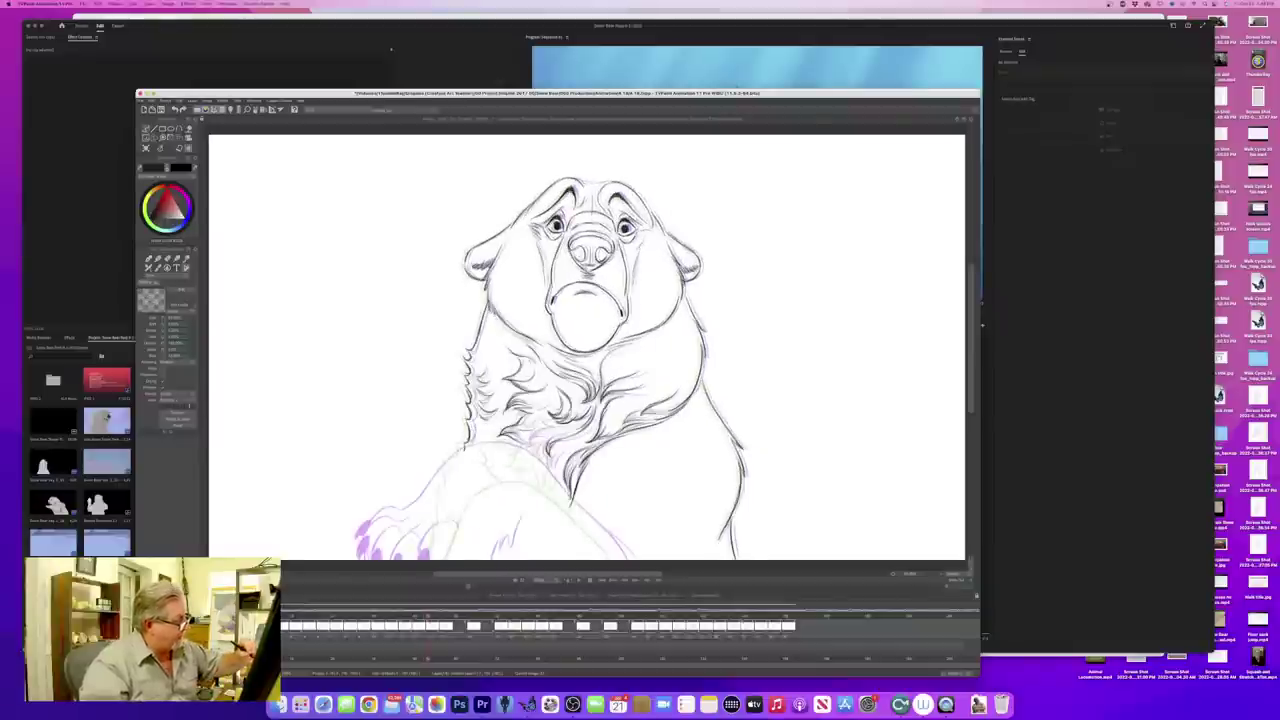
- Ink the remaining lower chest fur just above the raised leg, flipping to the neighbouring frames for comparison
key(Left)
key(Right)
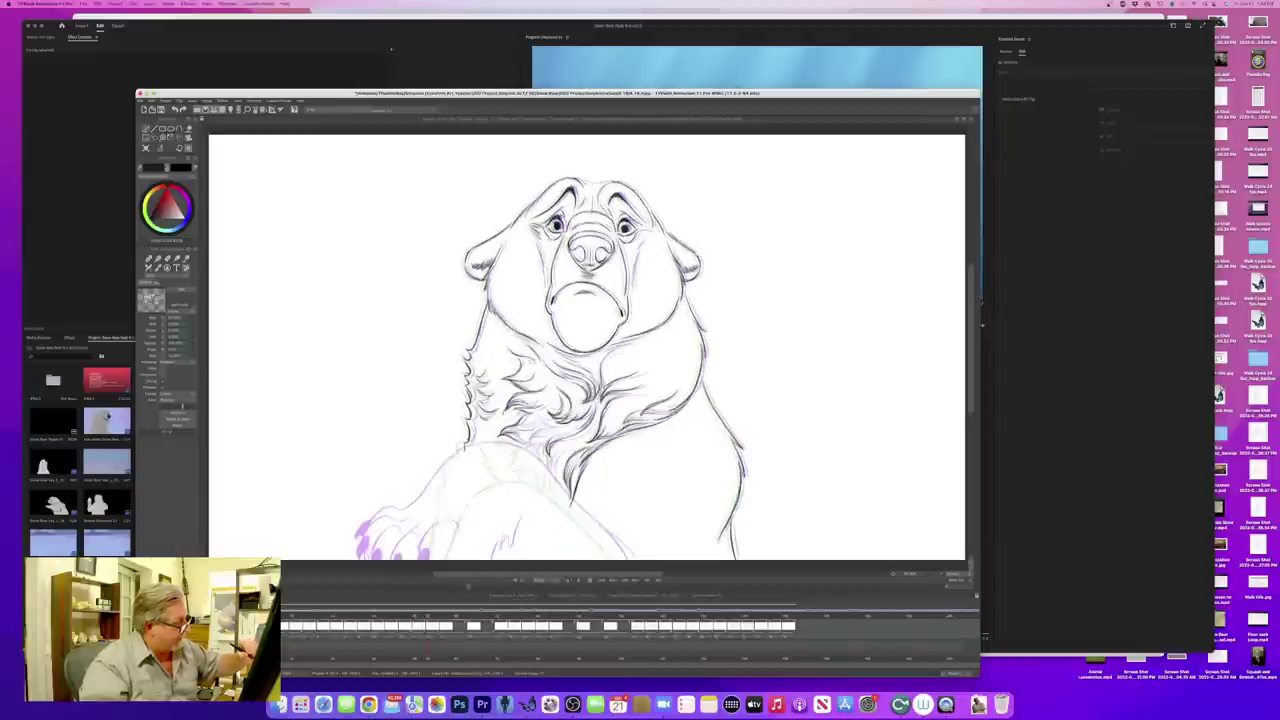
key(Left)
key(Right)
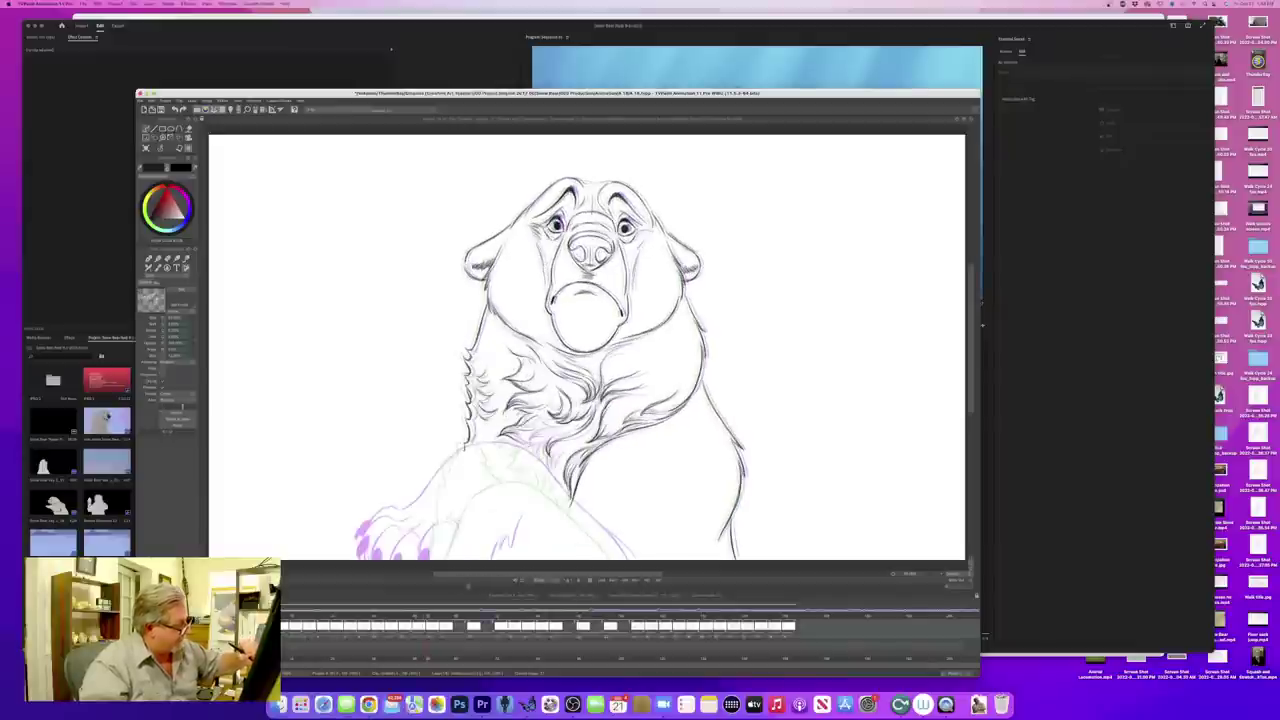
key(Left)
key(Right)
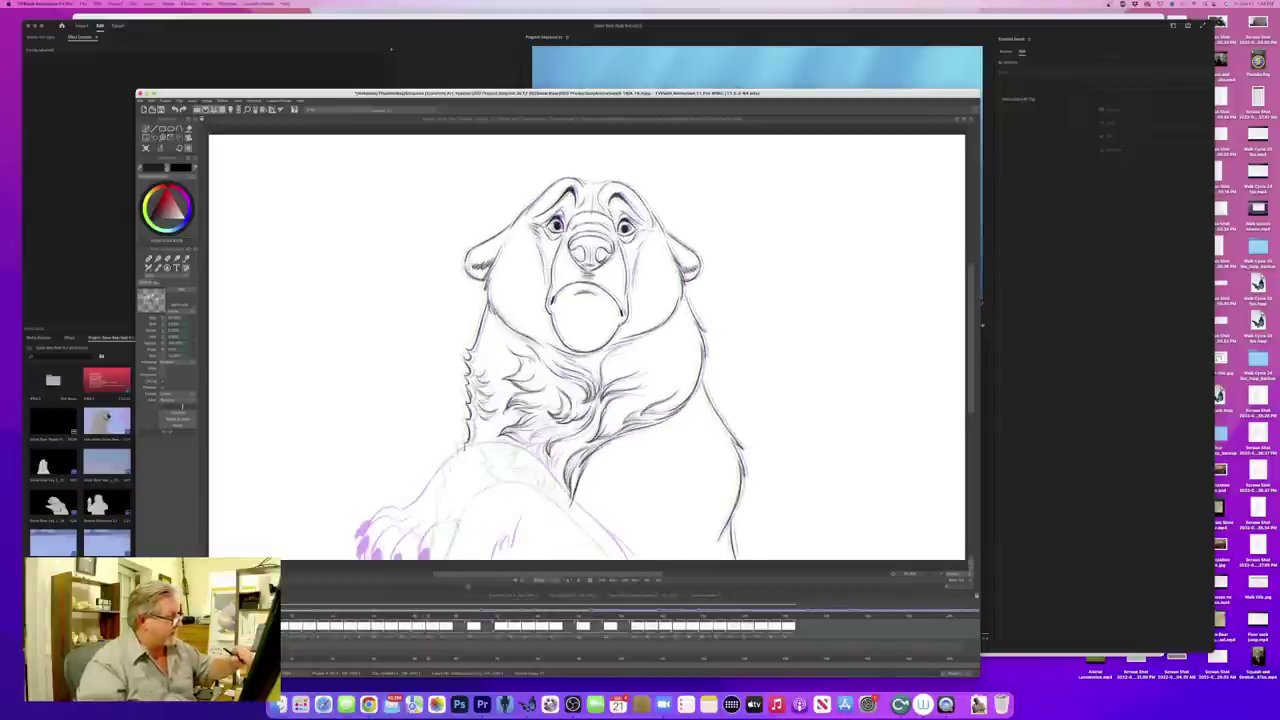
key(Left)
key(Right)
key(Right)
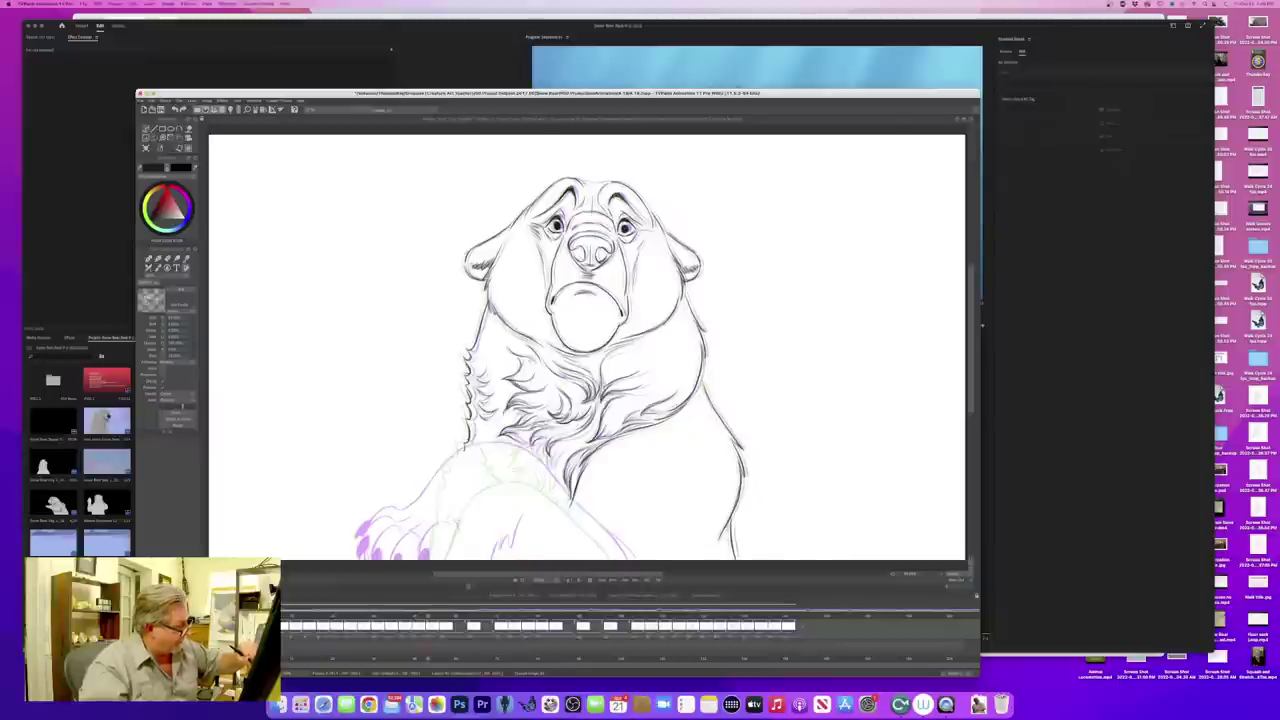
key(Left)
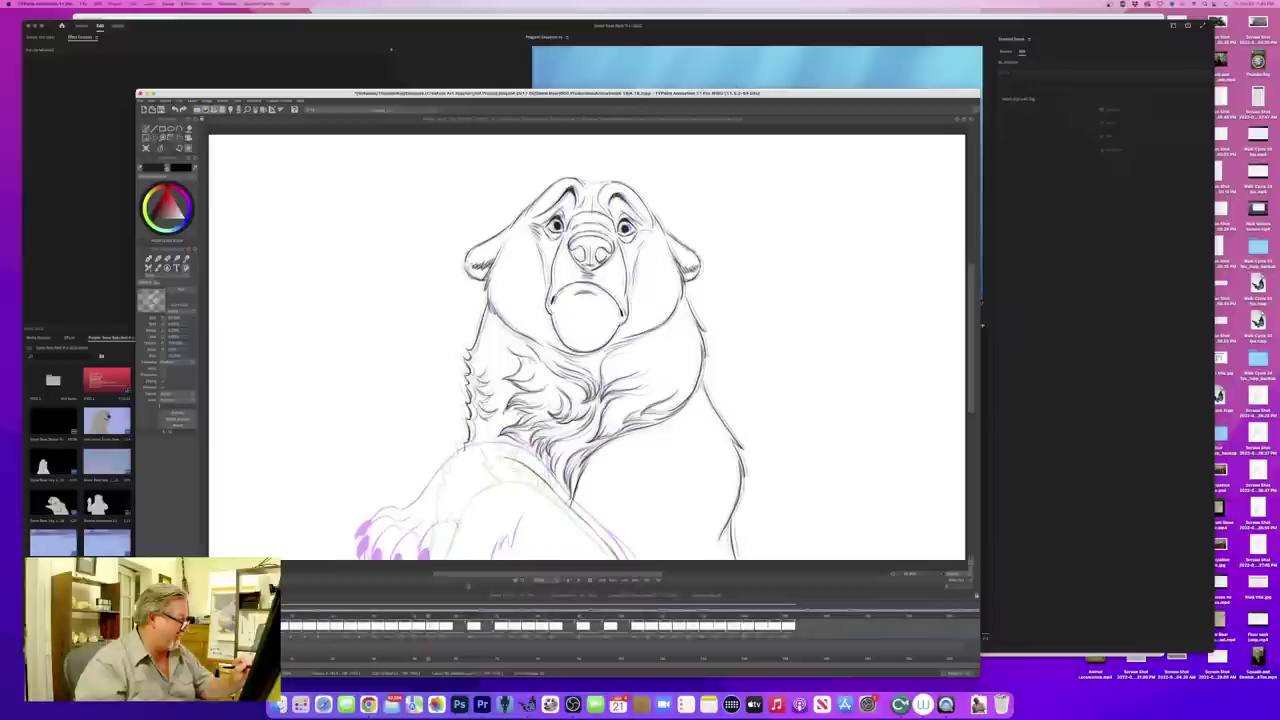
- Ink the long upper edge of the raised leg, sloping down from the chest fur to the drawing's lower edge
mouse_move(488, 459)
mouse_down()
mouse_move(581, 498)
mouse_move(625, 559)
mouse_up()
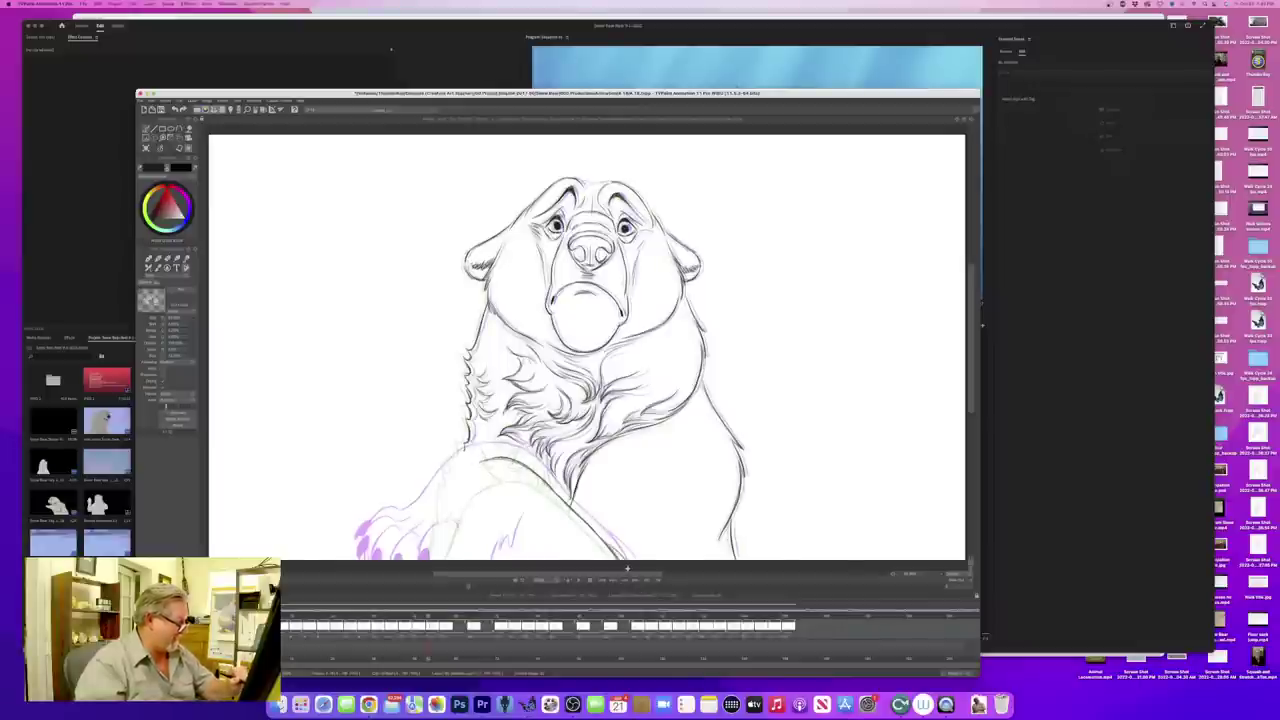
key(Left)
key(Right)
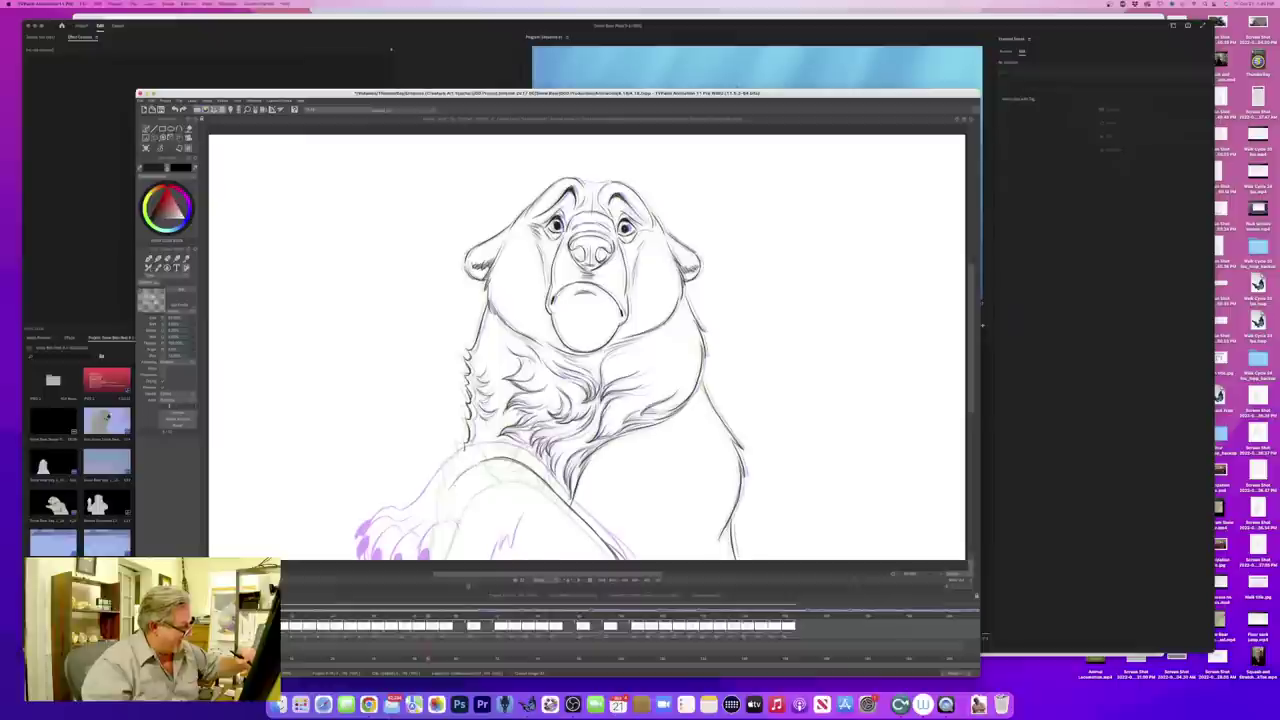
- Ink the raised leg's outer contour down to the paw and the body edge behind it, comparing with the previous frame
drag(478, 463, 434, 523)
key(Left)
key(Right)
mouse_move(450, 490)
mouse_down()
mouse_move(418, 548)
mouse_move(390, 563)
mouse_move(419, 556)
mouse_up()
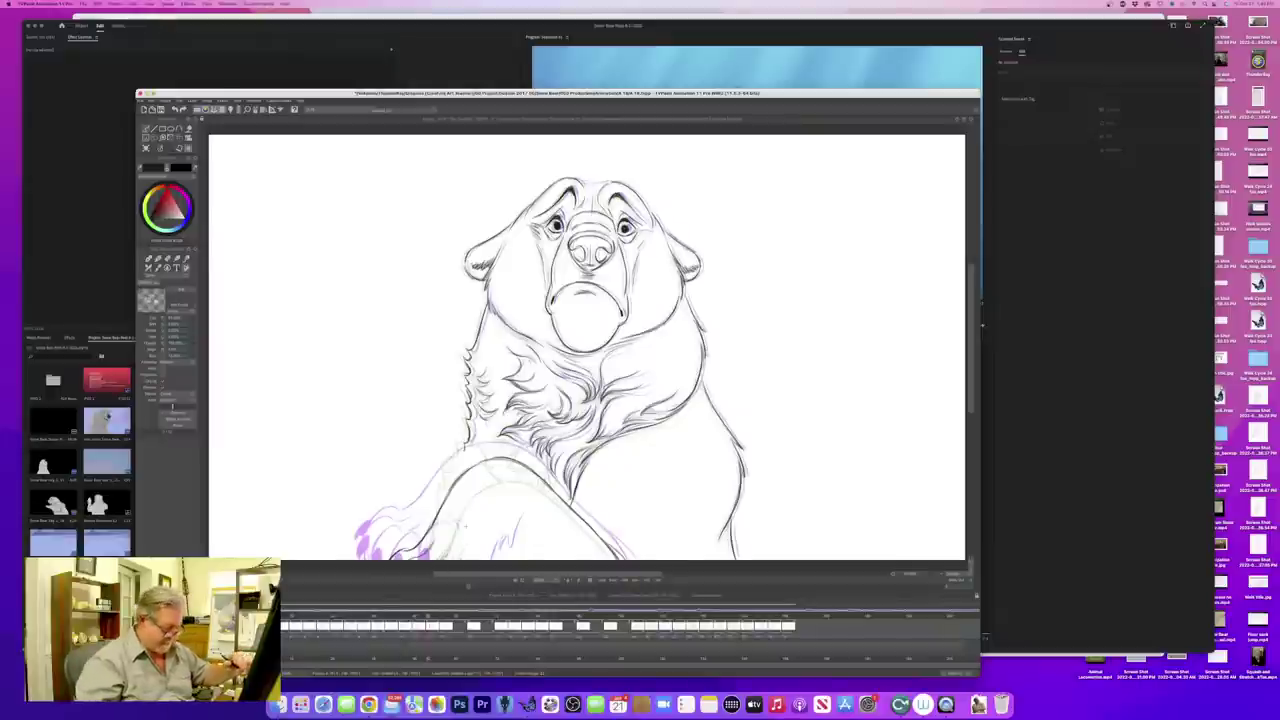
key(Left)
key(Right)
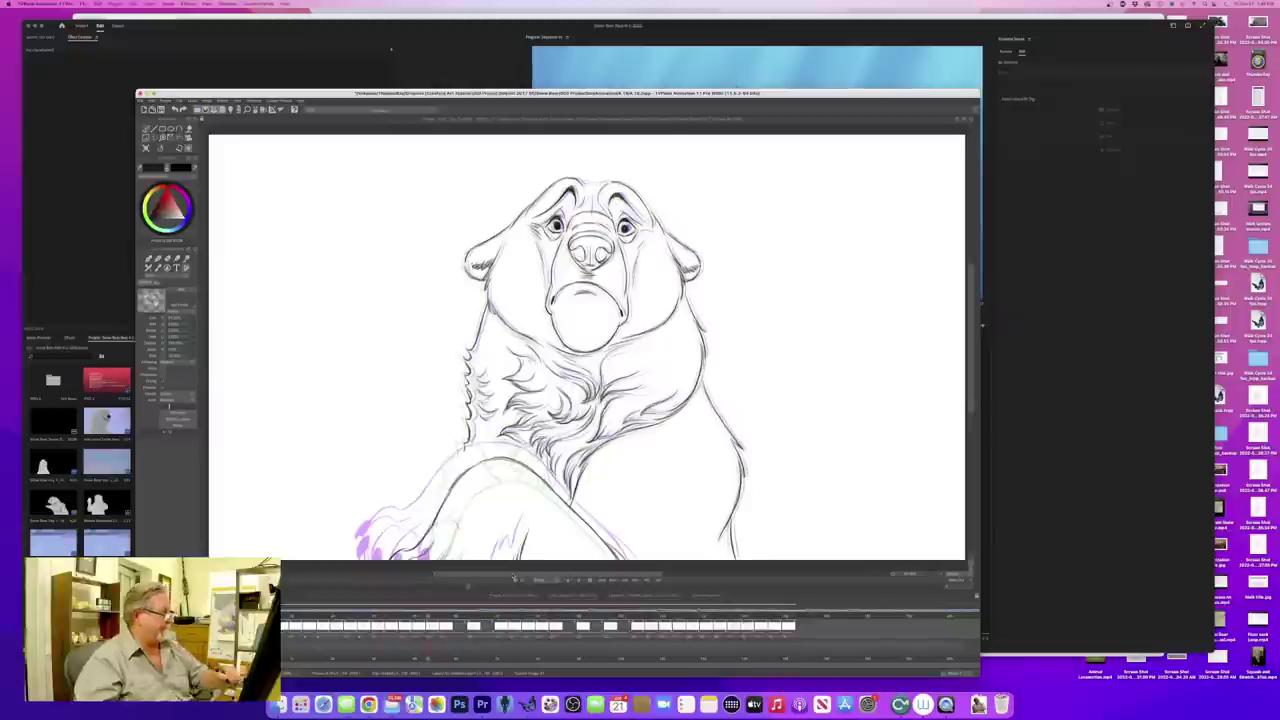
key(Left)
key(Right)
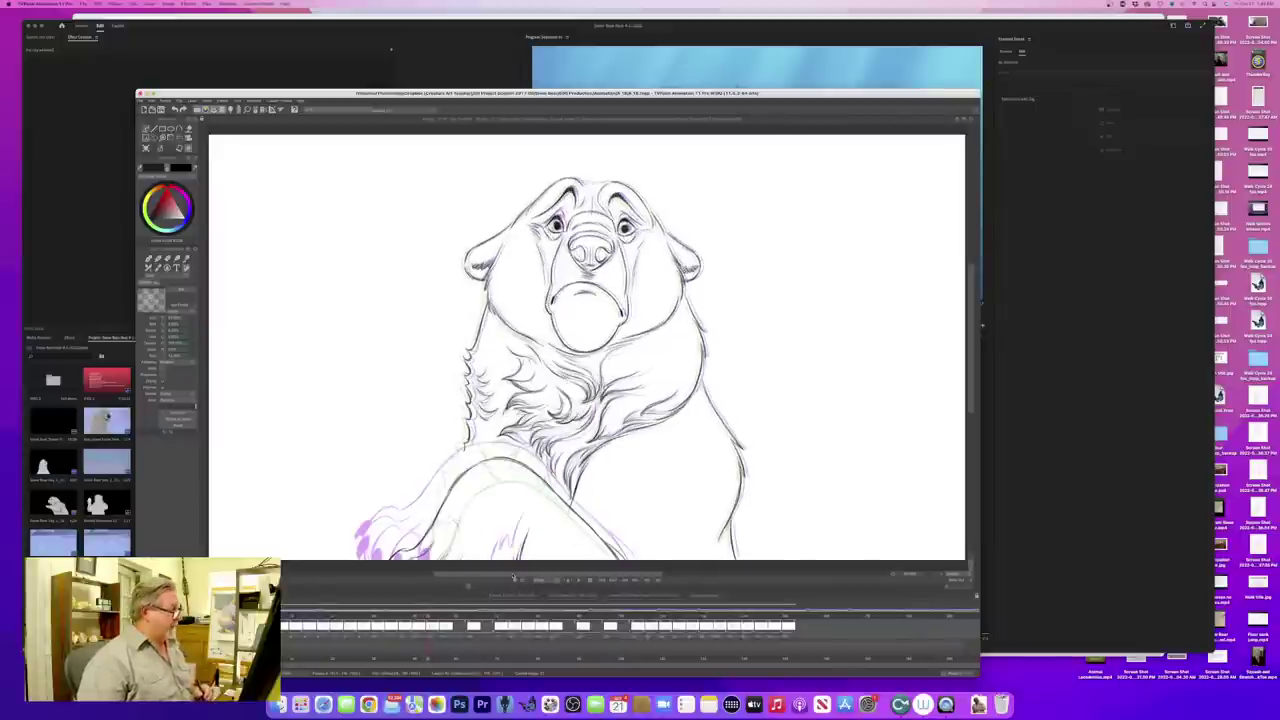
key(Right)
drag(466, 443, 460, 470)
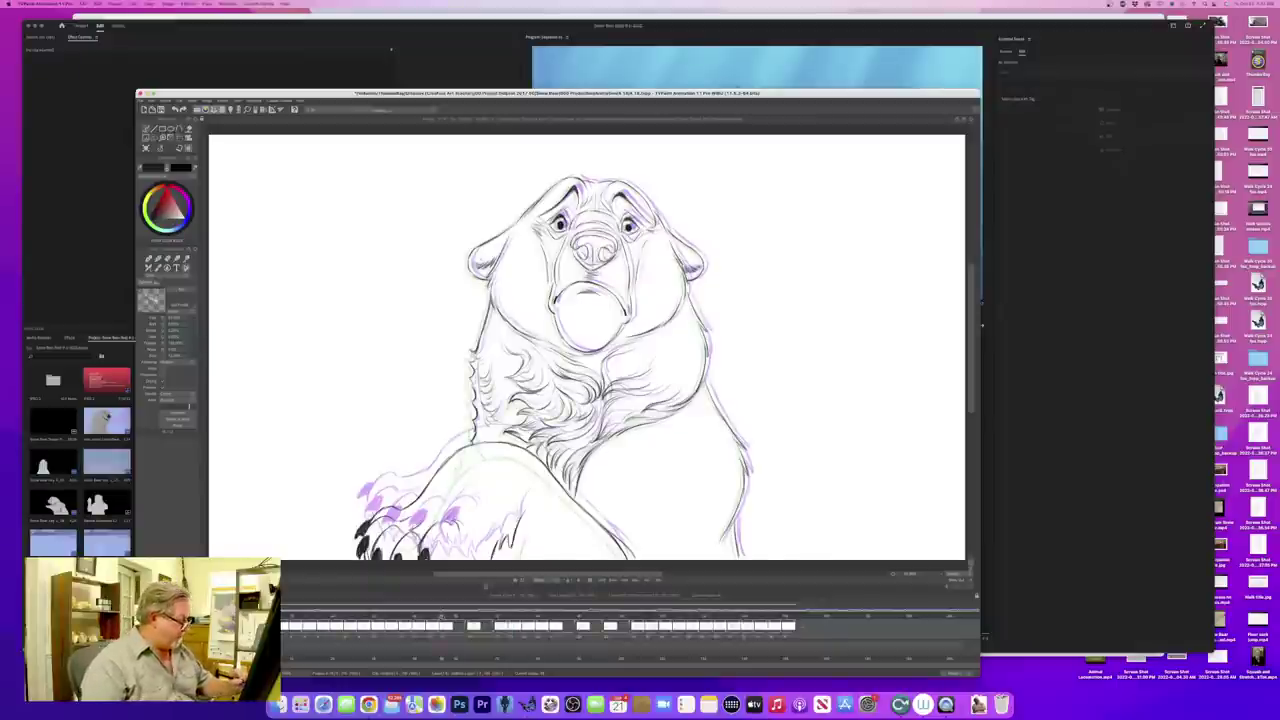
- Go to the next empty inbetween and ink the cheek contour beside the ear and the rounded neck contour below it
mouse_move(441, 618)
mouse_down()
mouse_move(556, 618)
mouse_move(474, 618)
mouse_up()
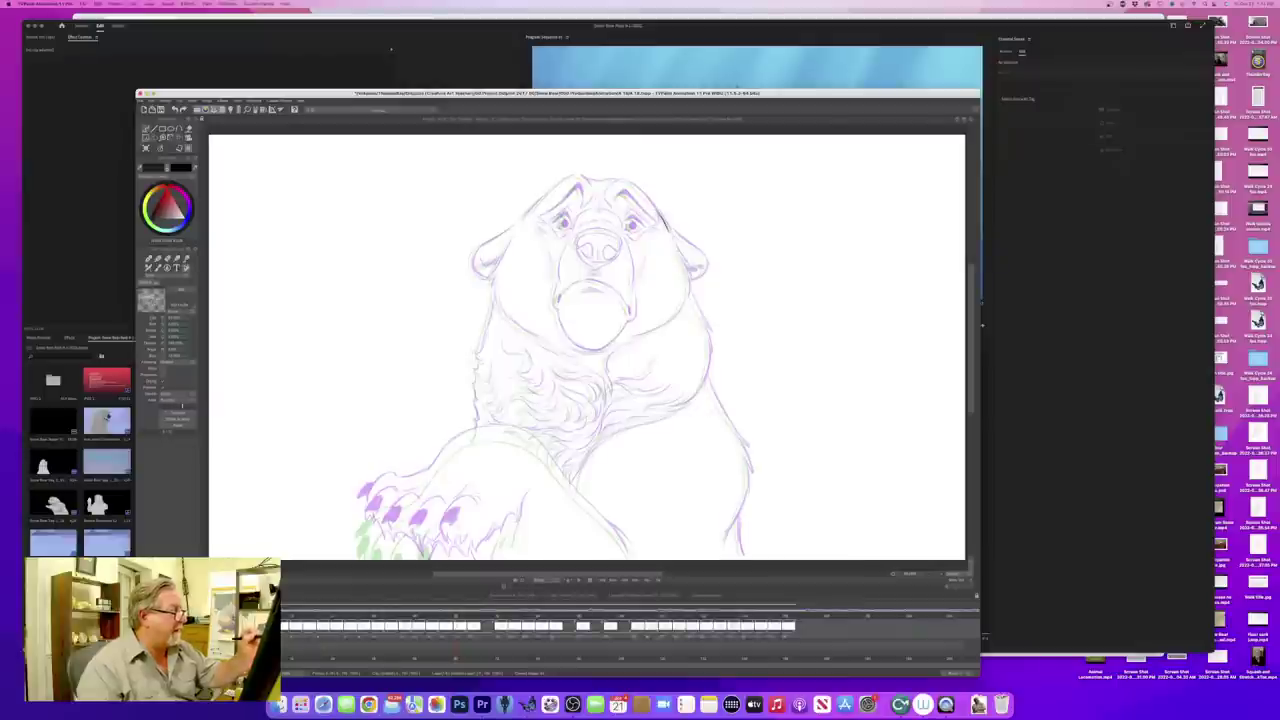
drag(673, 246, 691, 277)
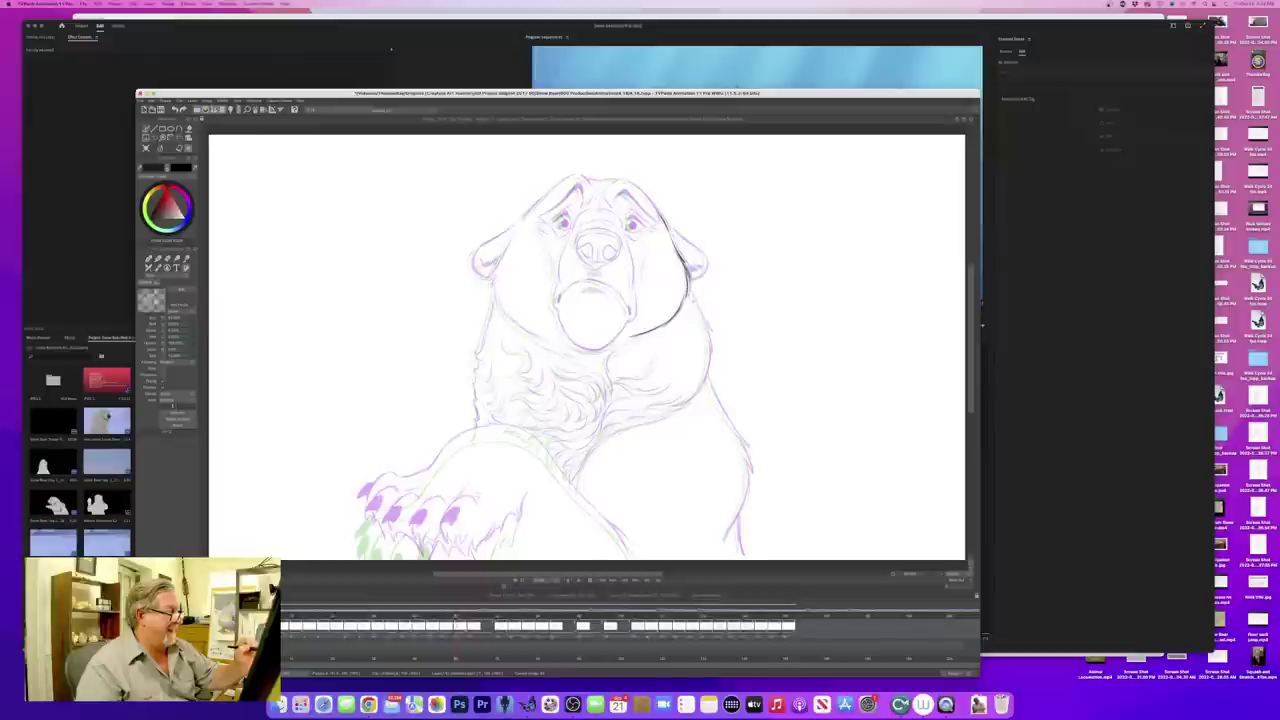
mouse_move(698, 308)
mouse_down()
mouse_move(706, 384)
mouse_move(648, 408)
mouse_up()
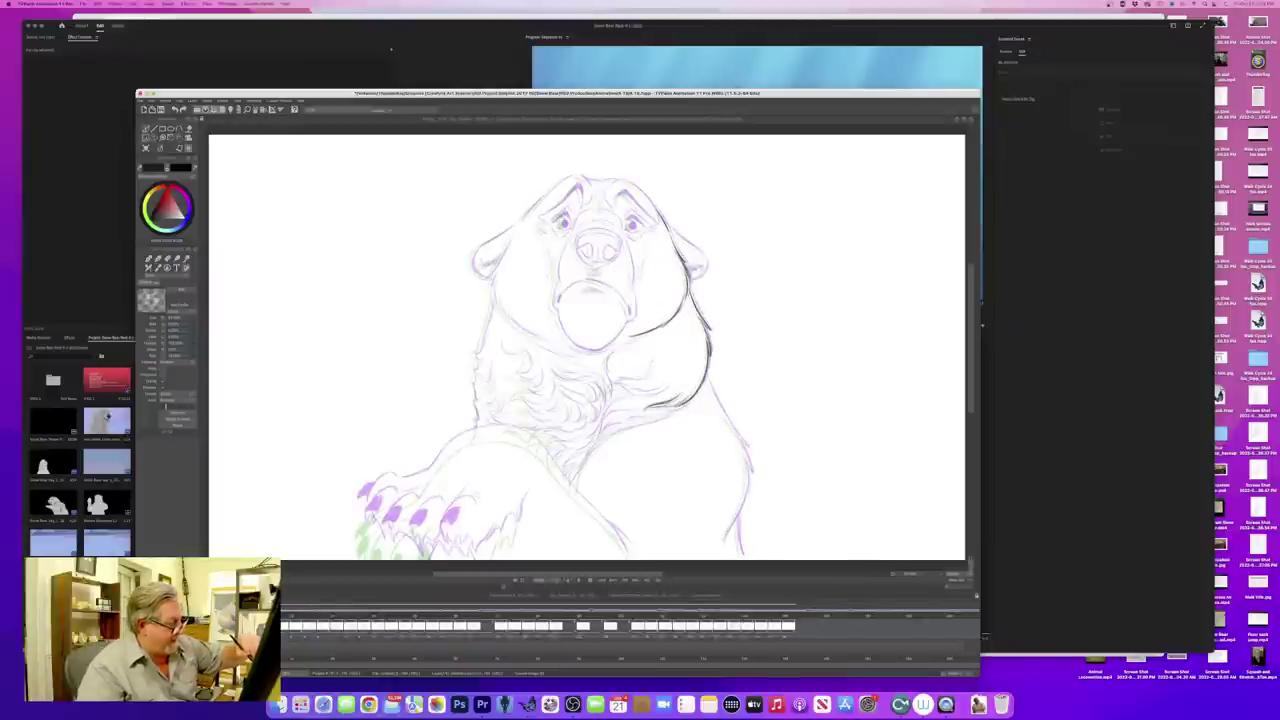
- Ink the fur strokes along the underside of the rounded neck, flipping to the previous frame for comparison
drag(679, 409, 645, 422)
key(Left)
key(Right)
drag(667, 417, 624, 422)
key(Left)
key(Right)
key(Left)
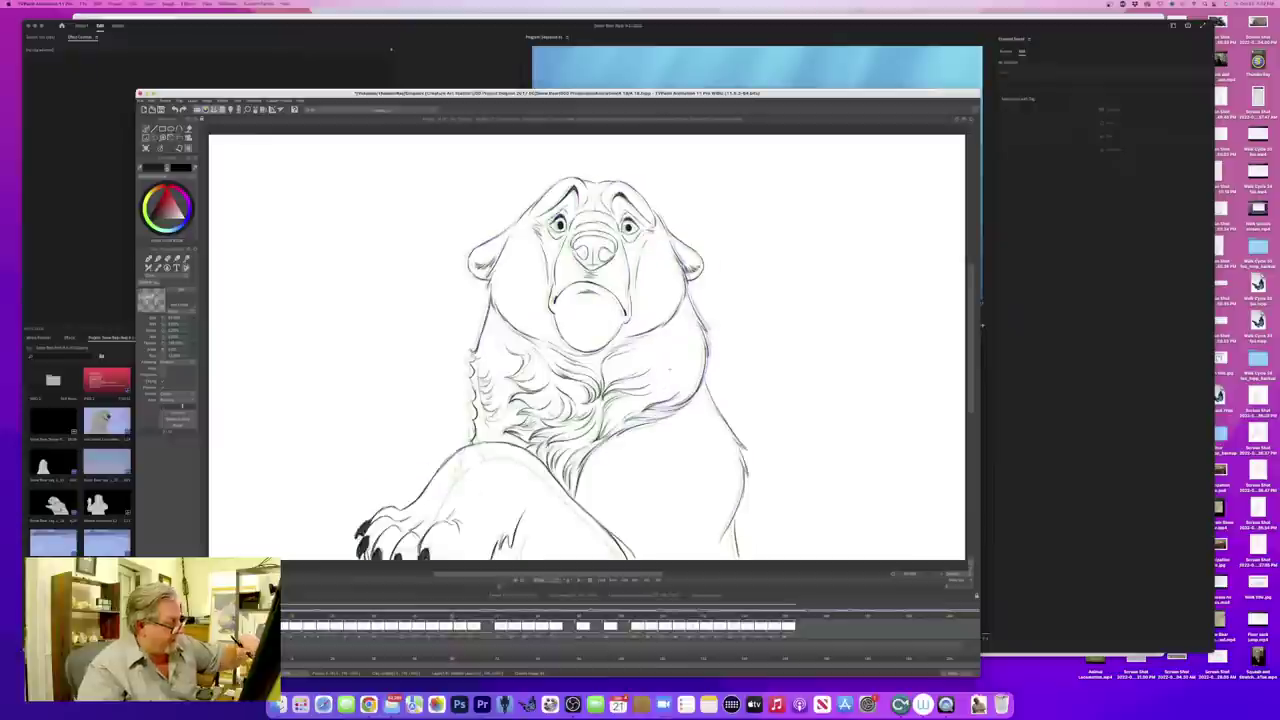
- Ink the shoulder contour below the neck and continue the body's outer edge down to the drawing's lower edge
key(Right)
drag(706, 374, 746, 444)
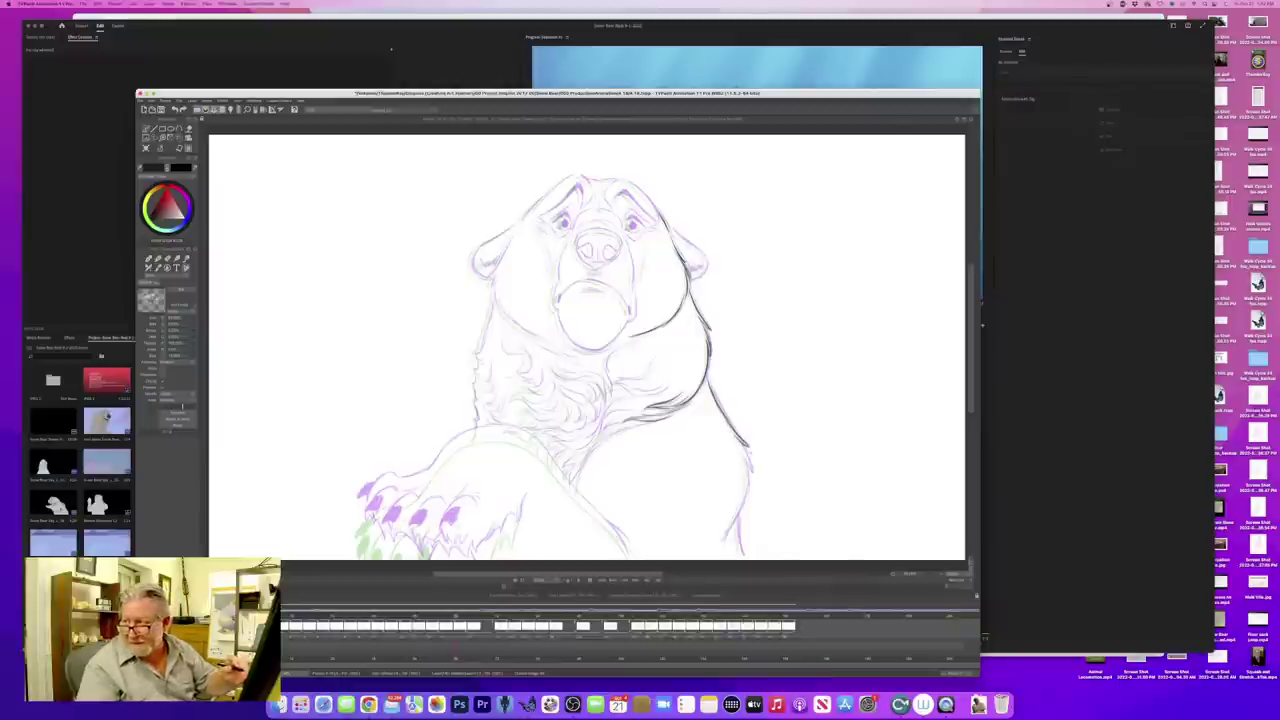
key(Left)
key(Right)
mouse_move(738, 442)
mouse_down()
mouse_move(750, 468)
mouse_move(726, 544)
mouse_move(742, 559)
mouse_up()
key(Left)
key(Right)
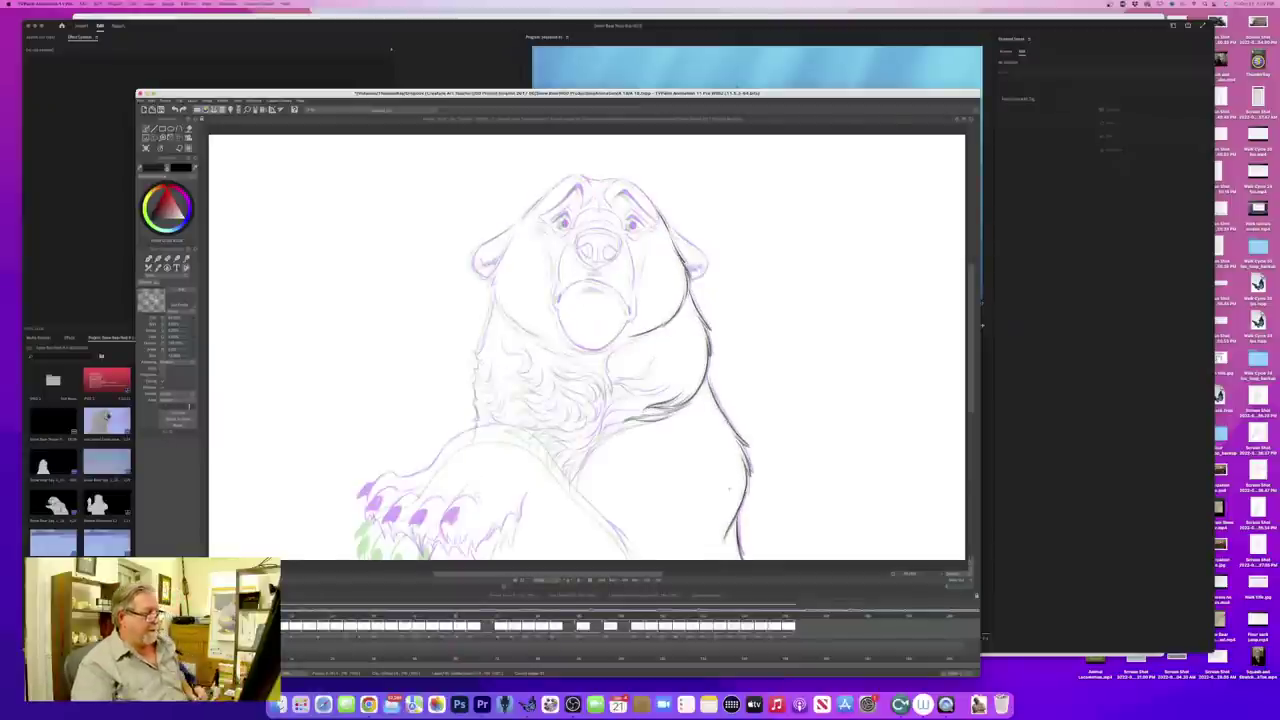
- Flip between this inbetween and the previous frame to check the neck, shoulder and body contours
key(Left)
key(Right)
key(Left)
key(Right)
key(Left)
key(Right)
key(Right)
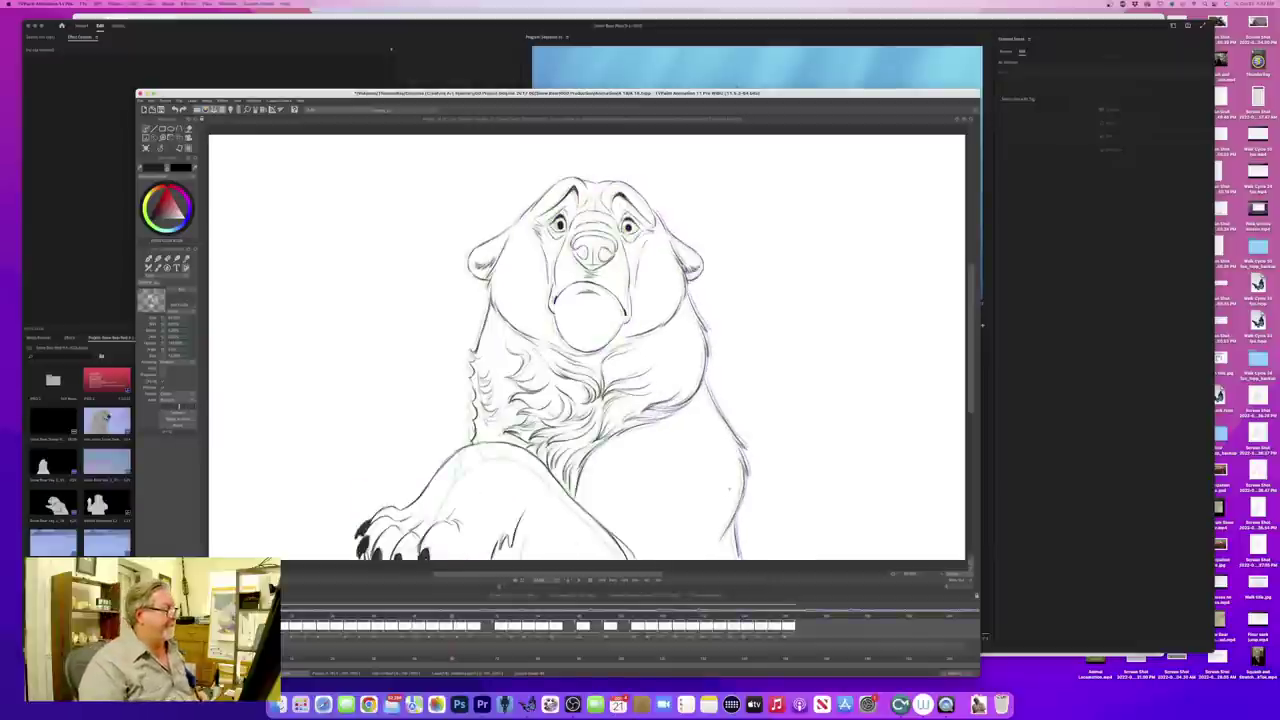
key(Left)
key(Right)
key(Left)
key(Right)
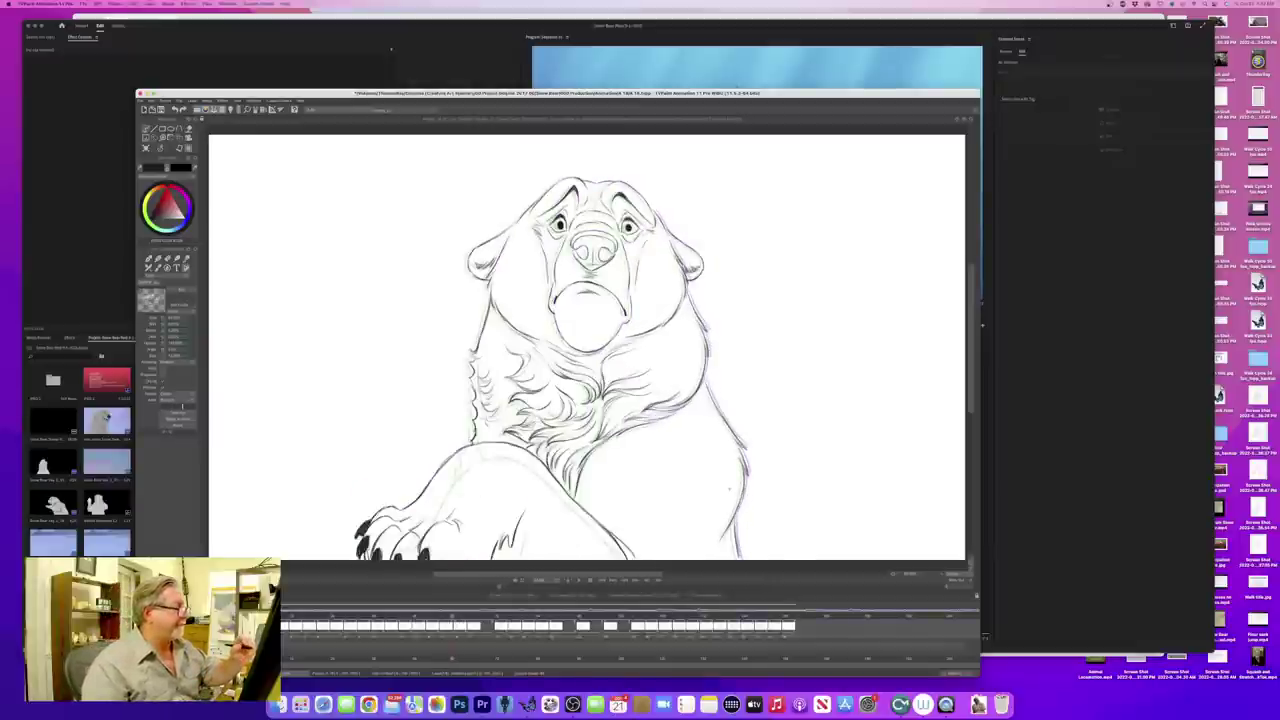
key(Left)
key(Right)
key(Left)
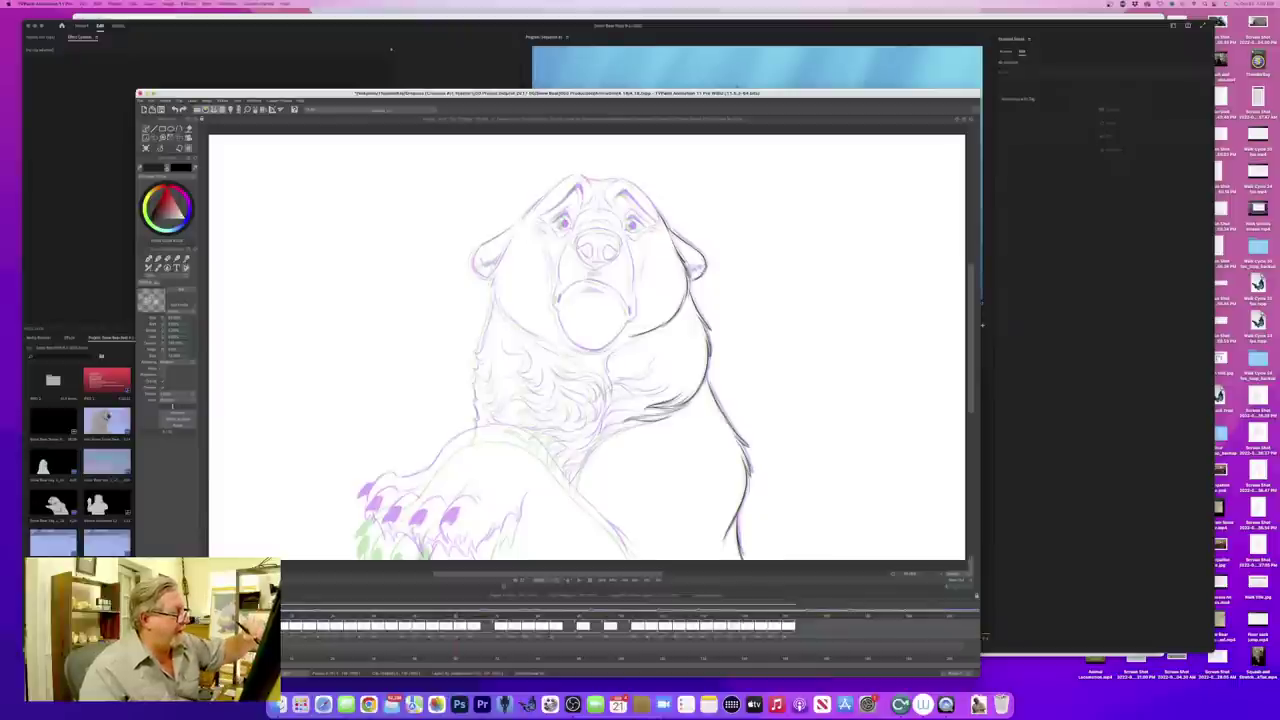
- Ink the right-hand ear with its inner shading and the face crease beside the muzzle, comparing with the previous frames
mouse_move(682, 259)
mouse_down()
mouse_move(690, 274)
mouse_move(653, 236)
mouse_move(640, 275)
mouse_up()
key(Left)
key(Right)
key(Left)
key(Left)
key(Right)
key(Left)
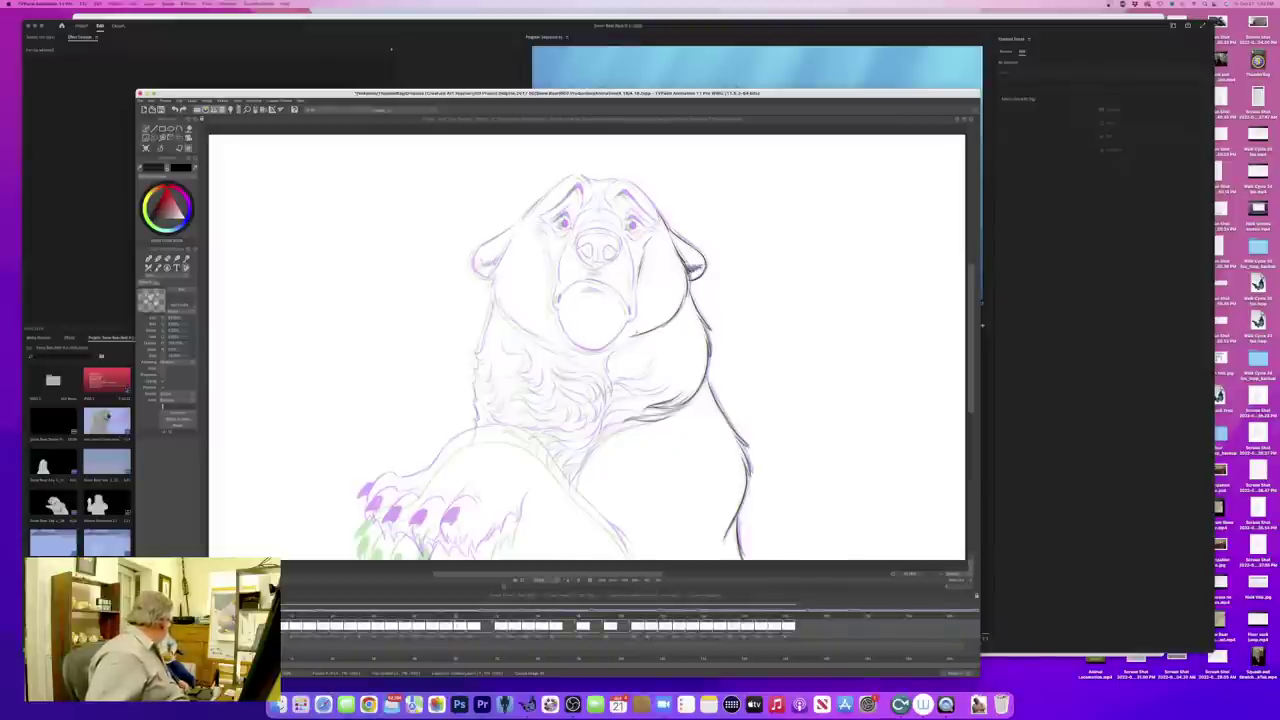
- Ink the bear's nose outline and both nostrils, checking them against the neighbouring frames
key(Left)
key(Right)
key(Left)
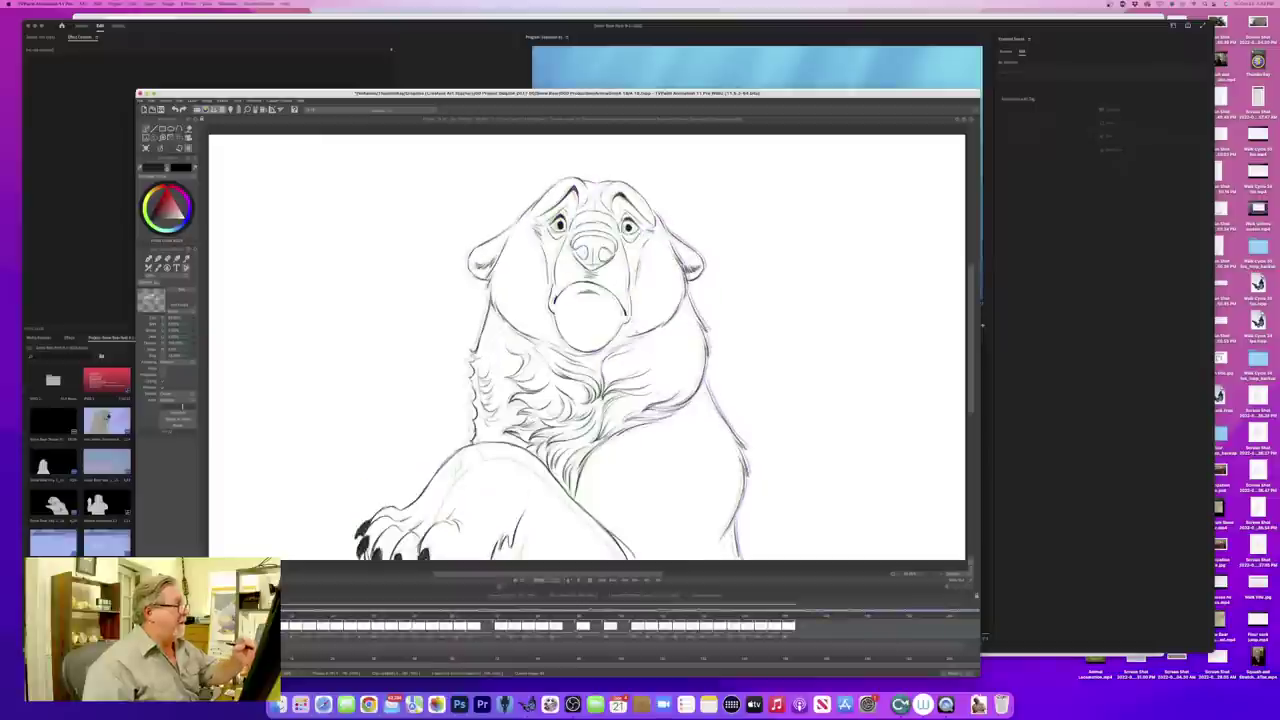
key(Right)
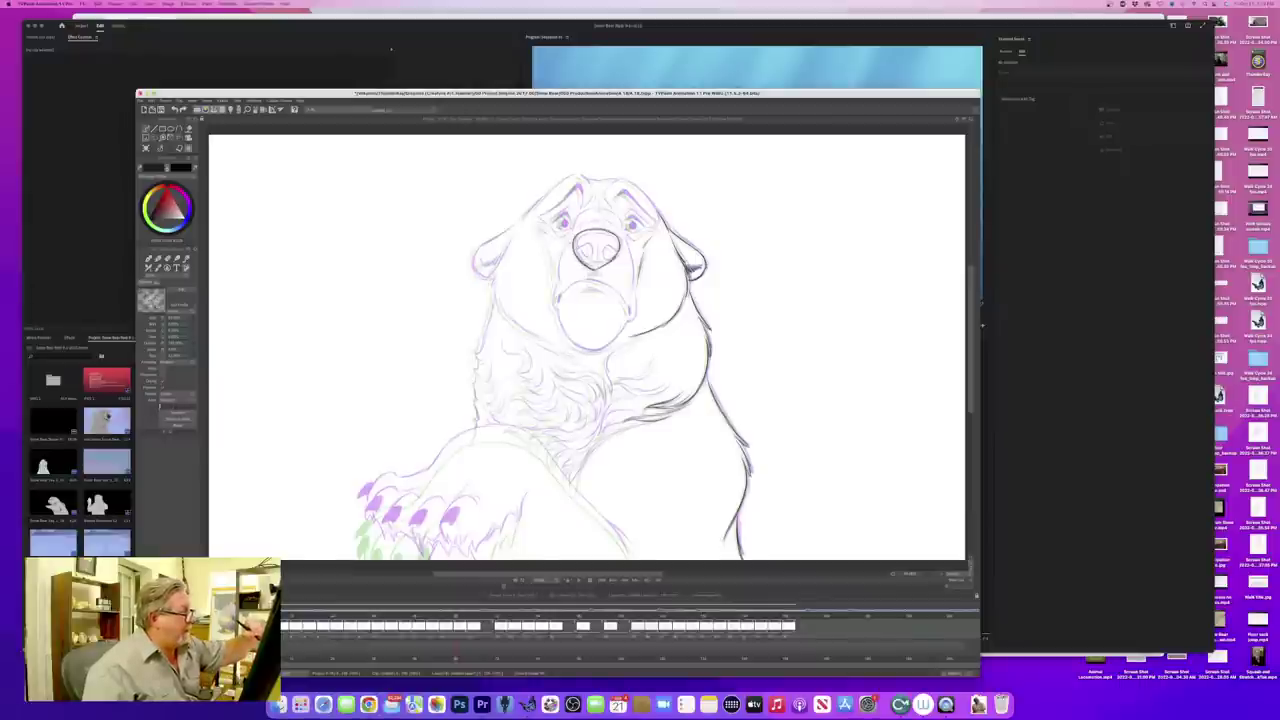
key(Left)
key(Right)
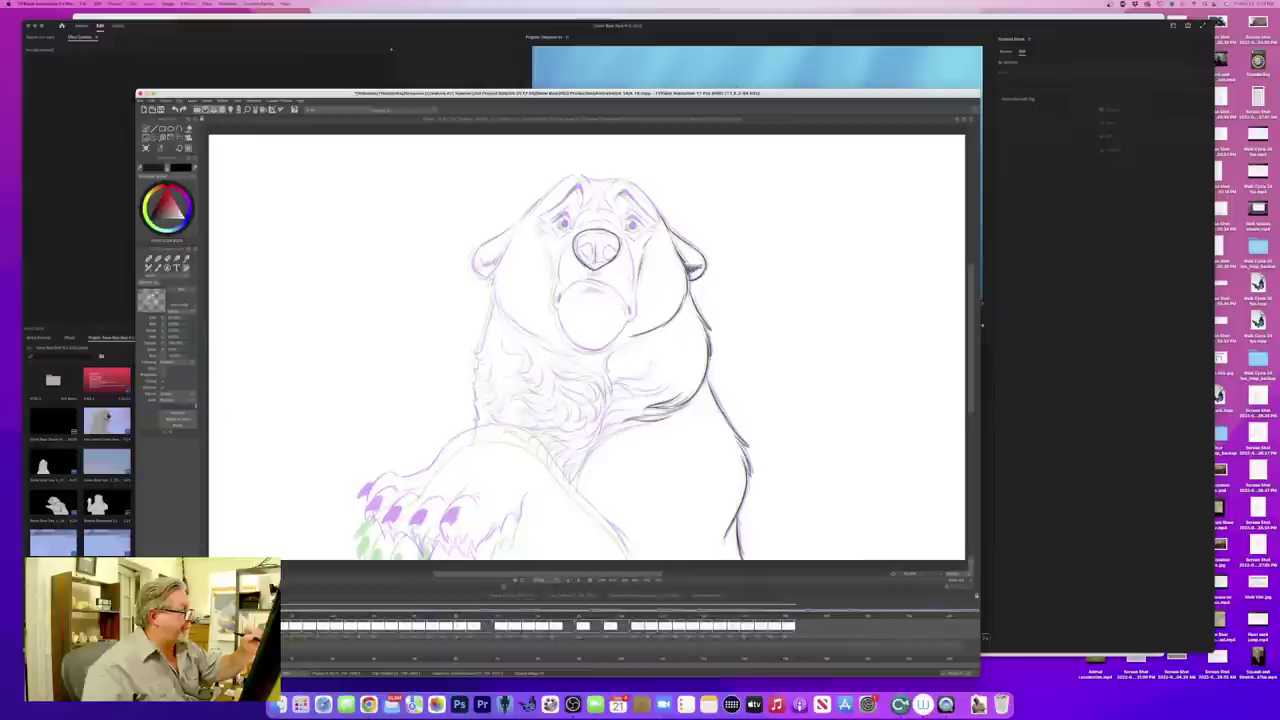
key(Right)
key(Left)
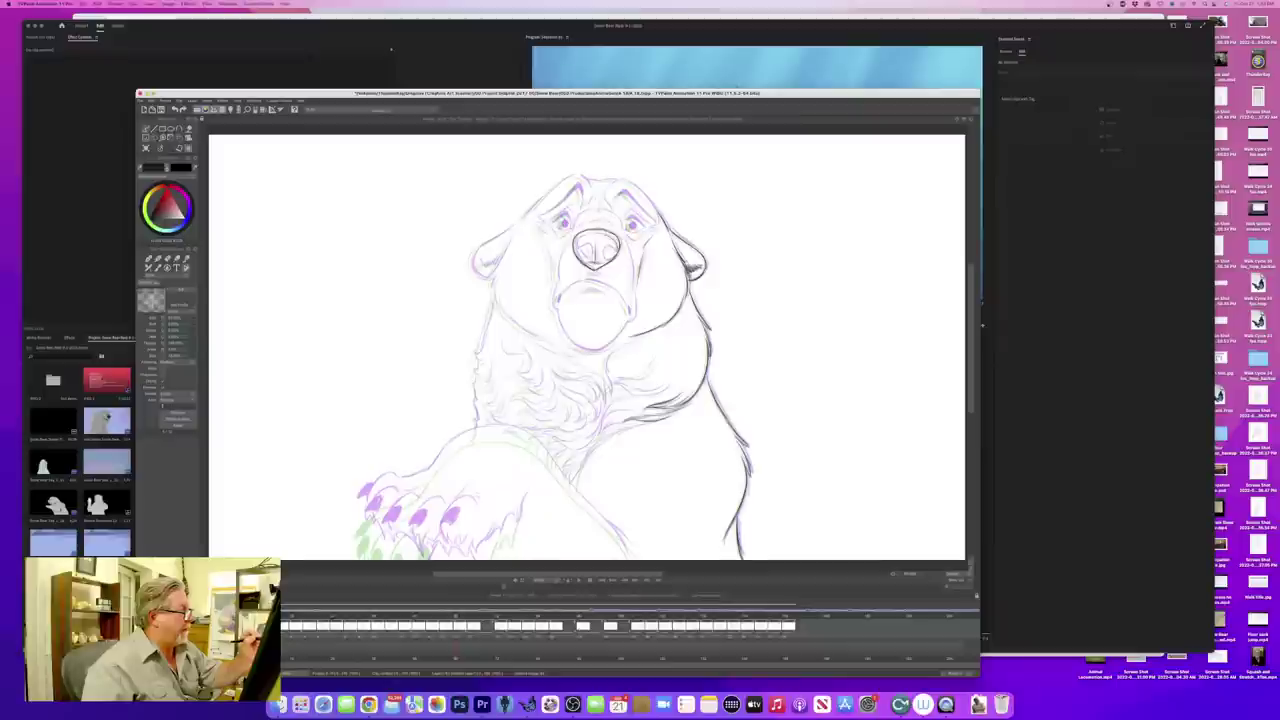
click(166, 407)
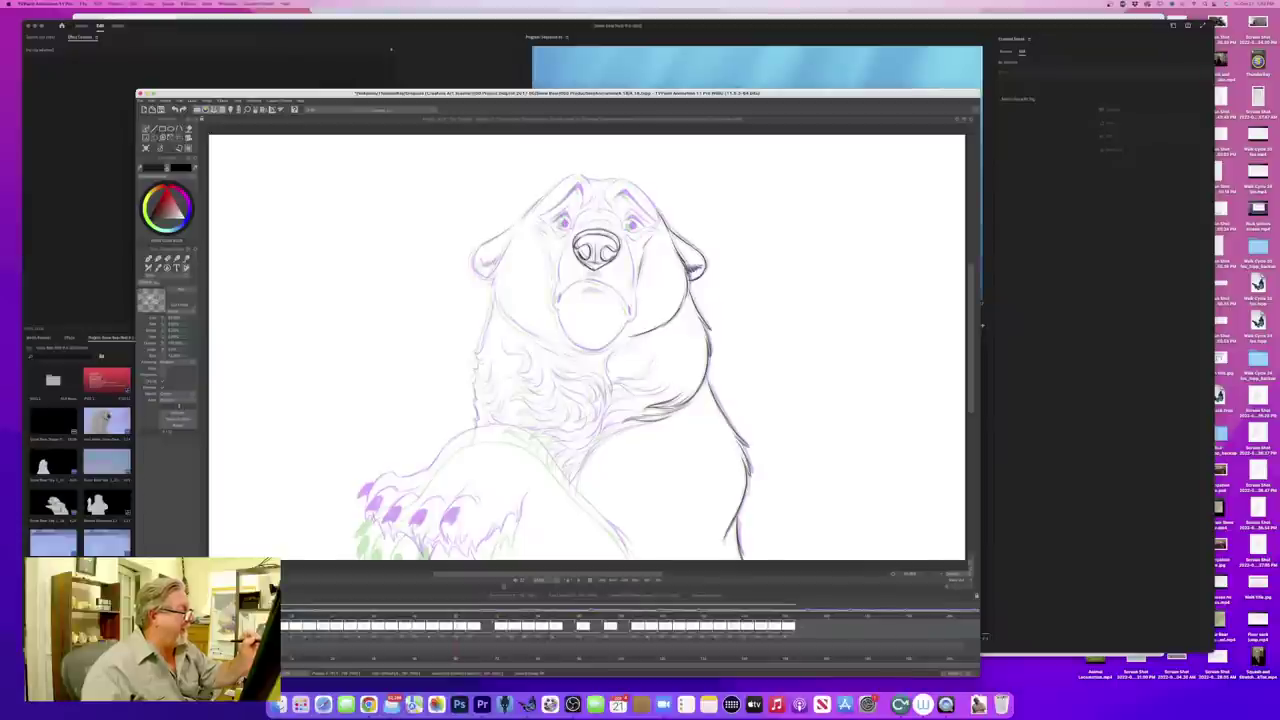
- Ink the muzzle's right-hand side and the rounded chin contour after comparing the nose with the previous frame
key(Left)
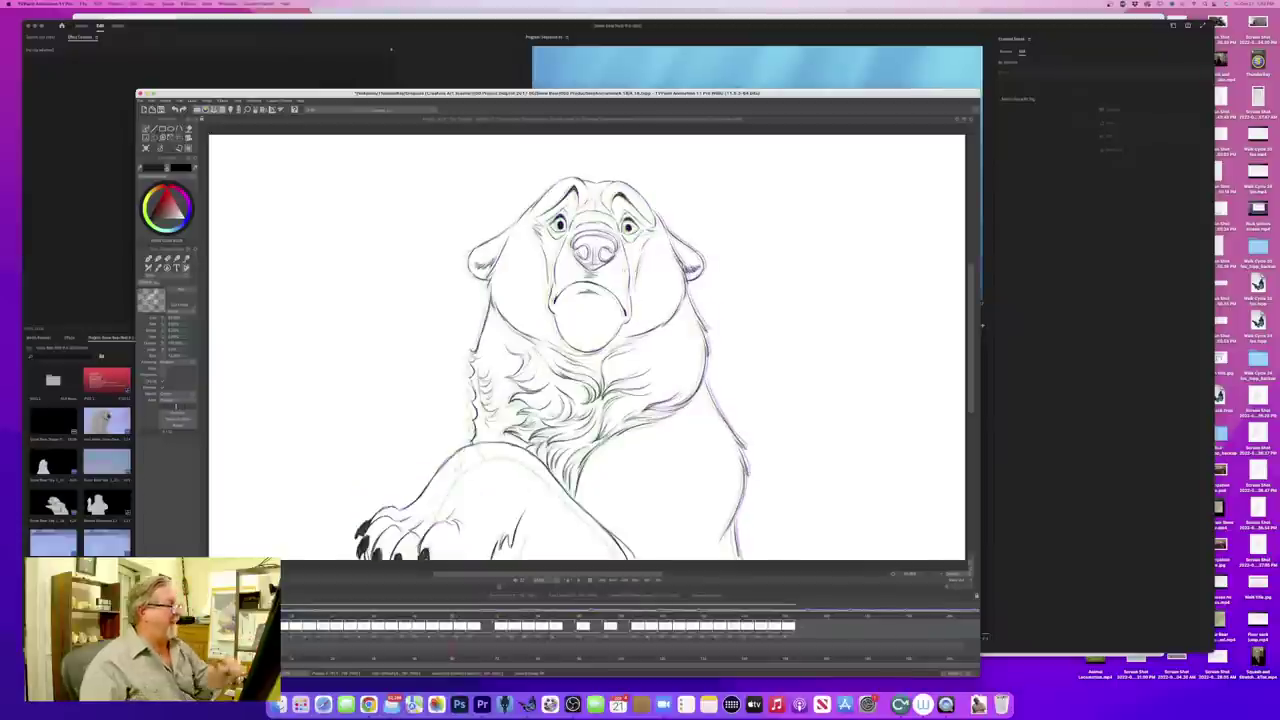
key(Right)
key(Left)
key(Right)
key(Left)
key(Right)
key(Left)
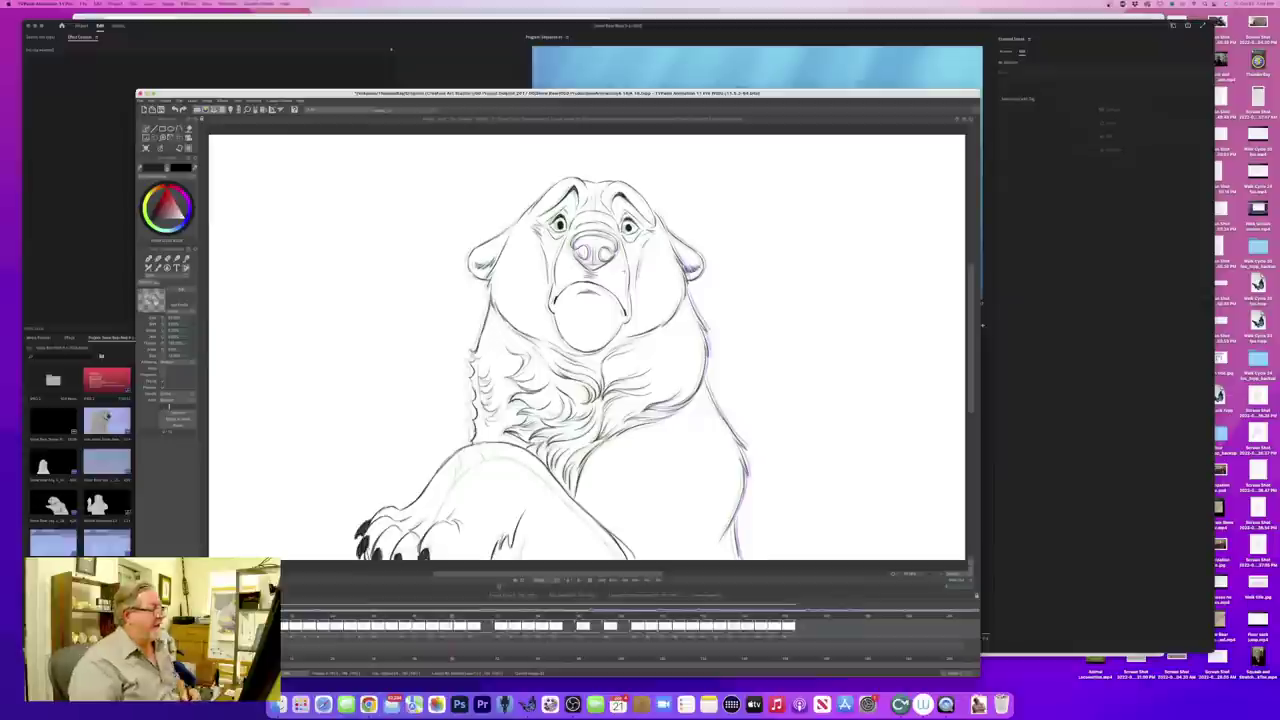
key(Right)
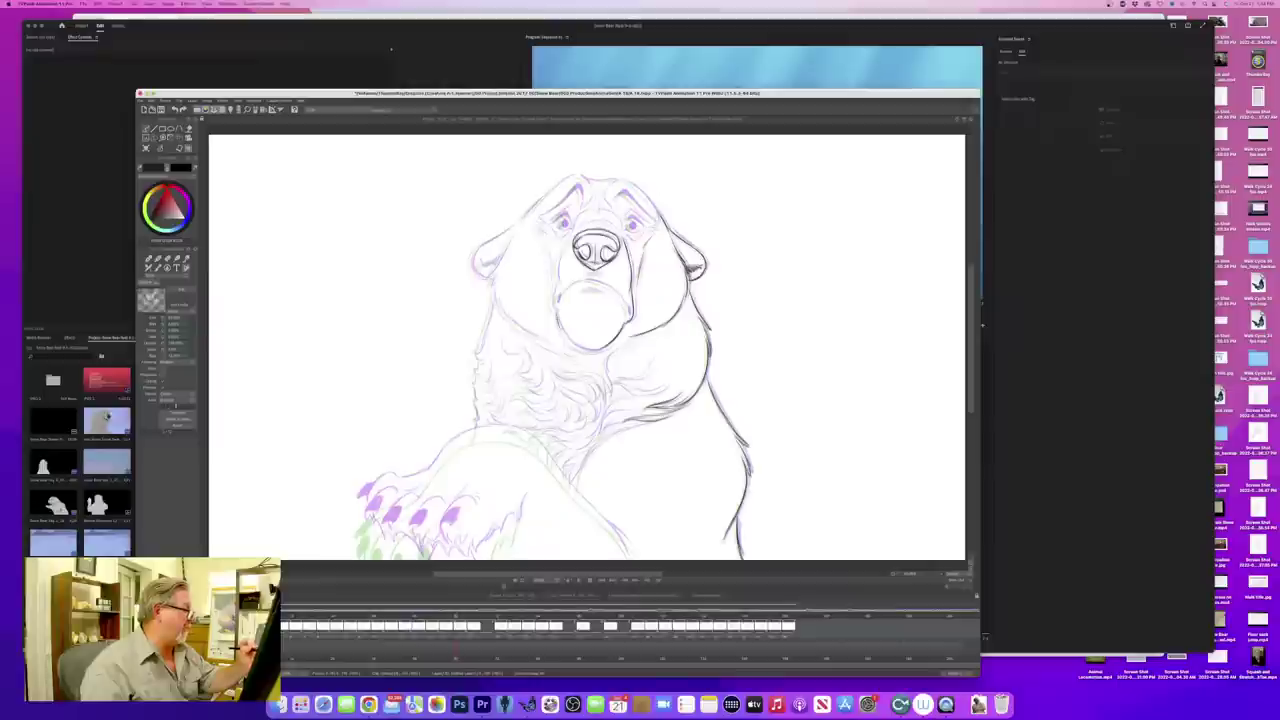
mouse_move(557, 316)
mouse_down()
mouse_move(576, 347)
mouse_move(611, 346)
mouse_move(583, 350)
mouse_up()
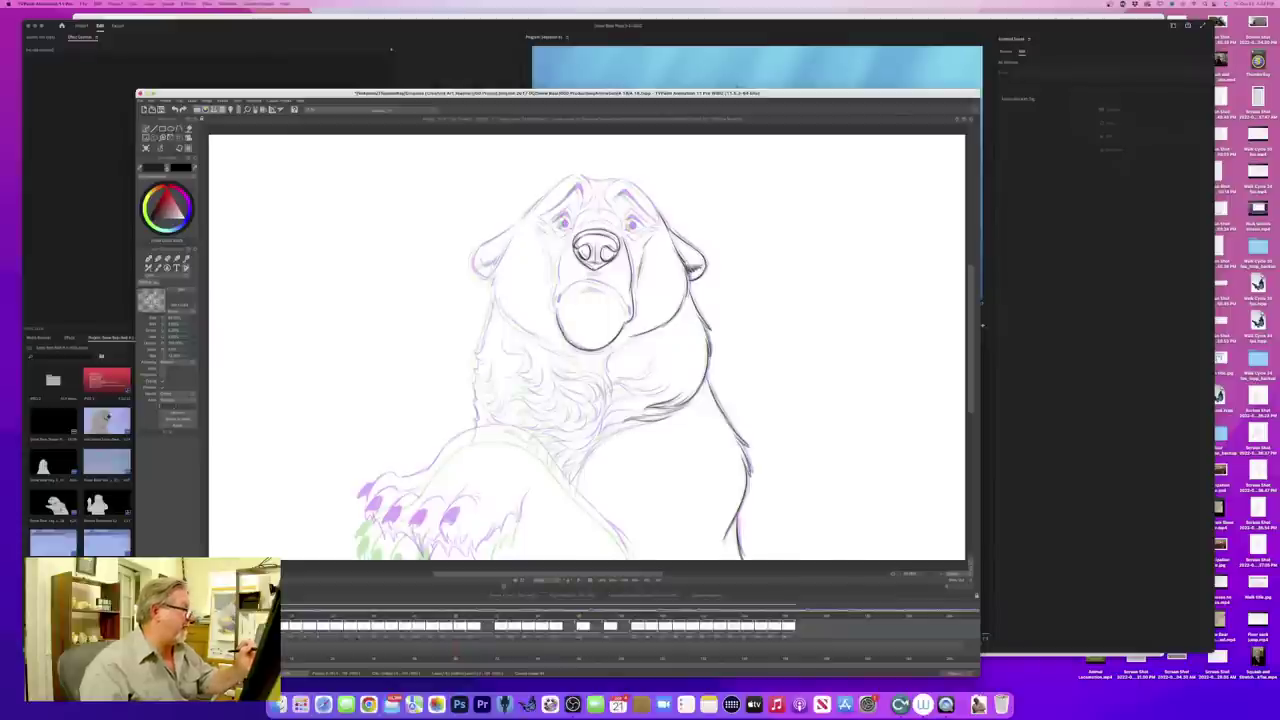
- Ink the drooping mouth line with its dark corners and the muzzle's left-hand side, flipping to compare the chin
key(Left)
key(Right)
key(Left)
key(Right)
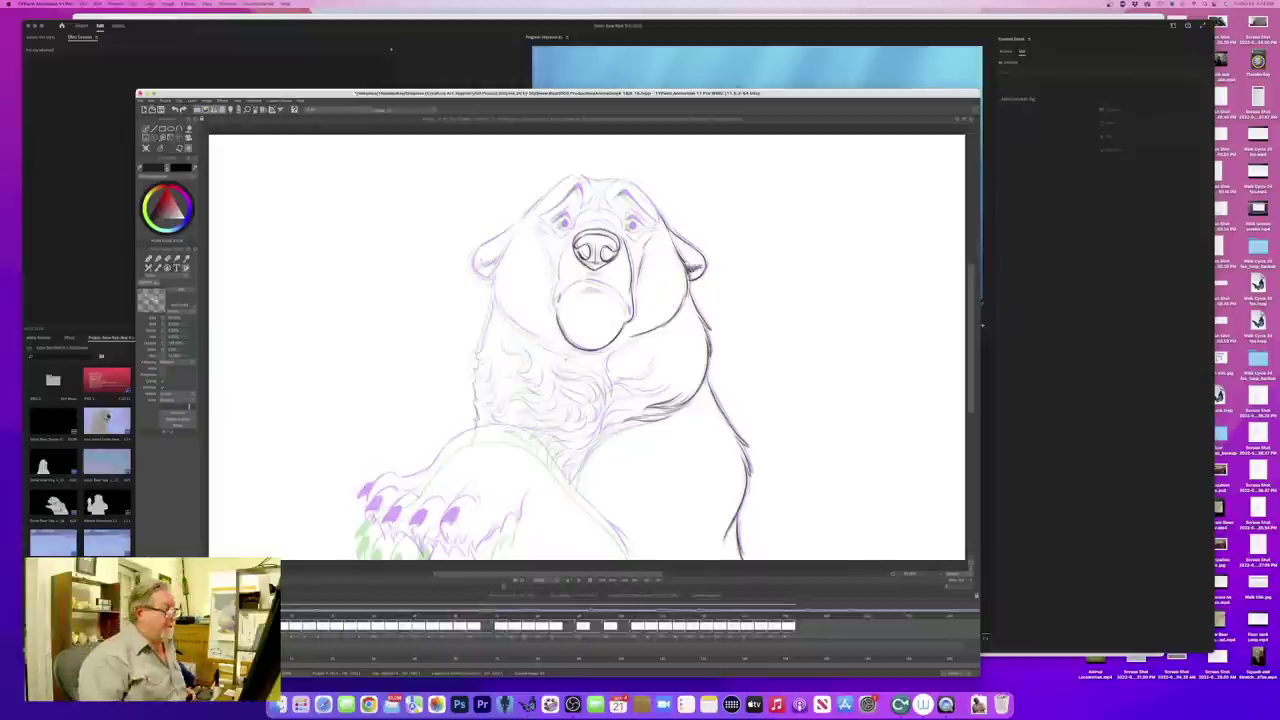
key(Left)
key(Right)
key(Left)
key(Right)
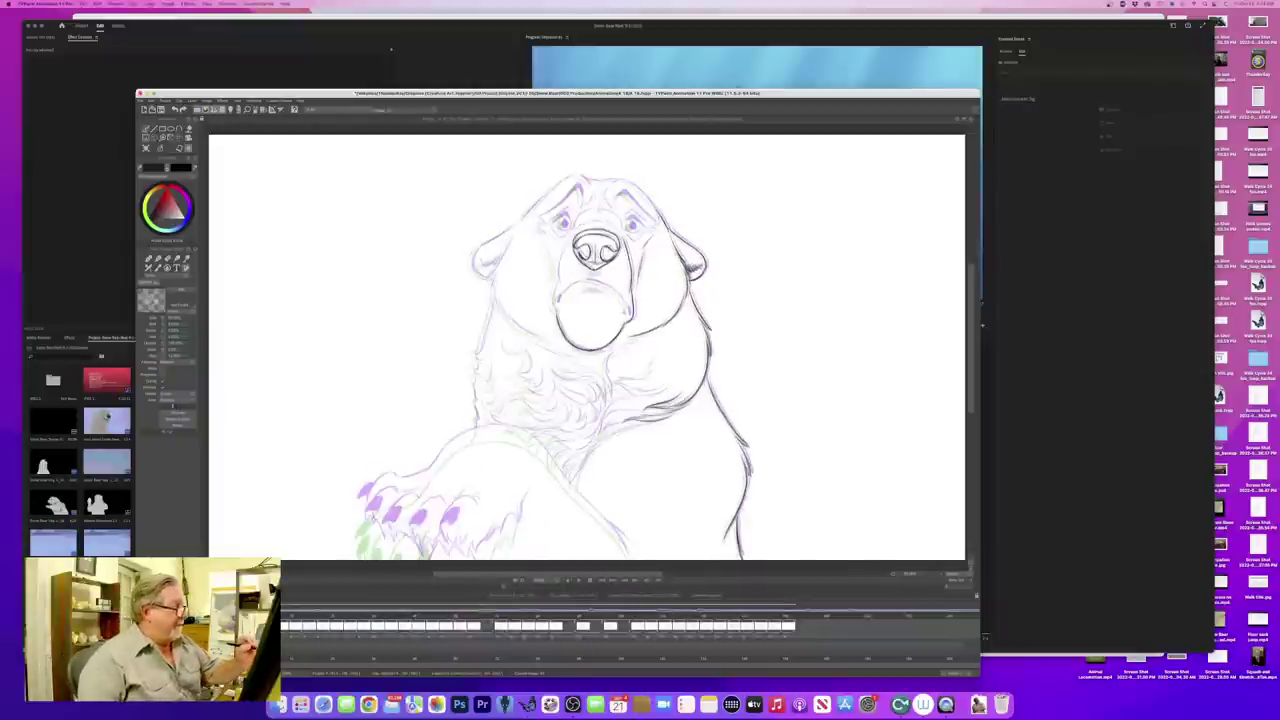
key(Right)
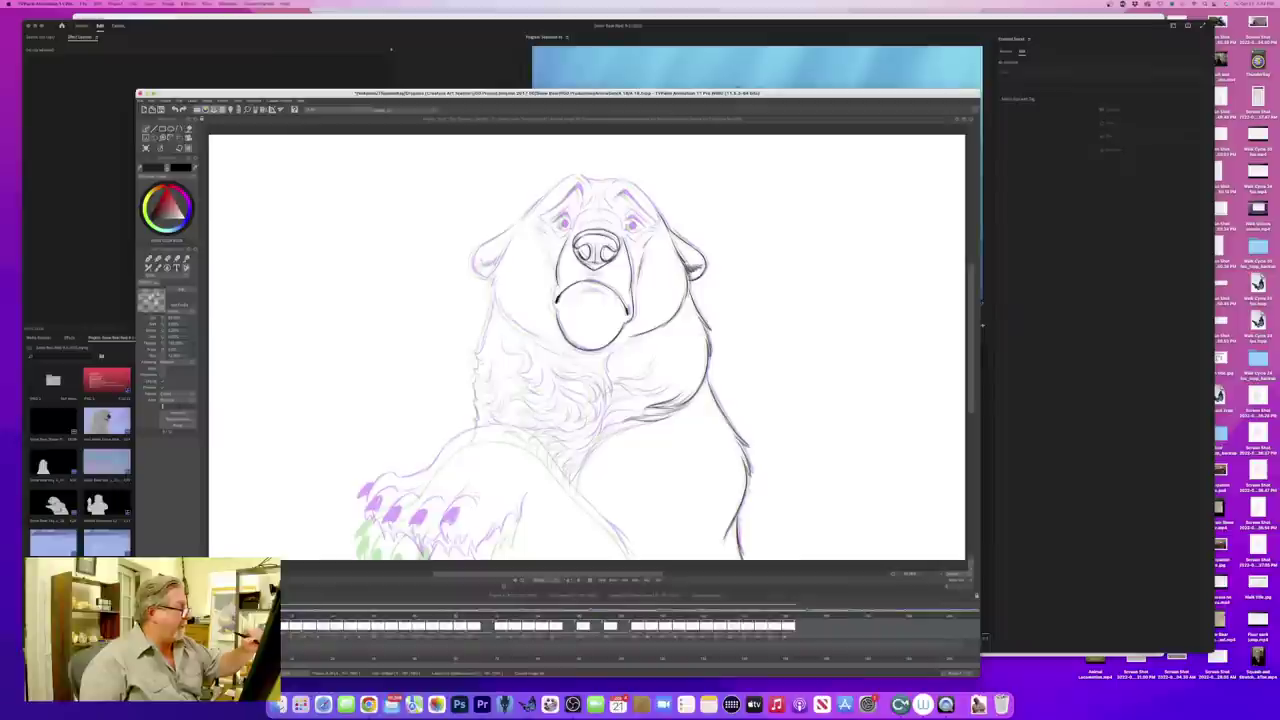
drag(557, 280, 551, 312)
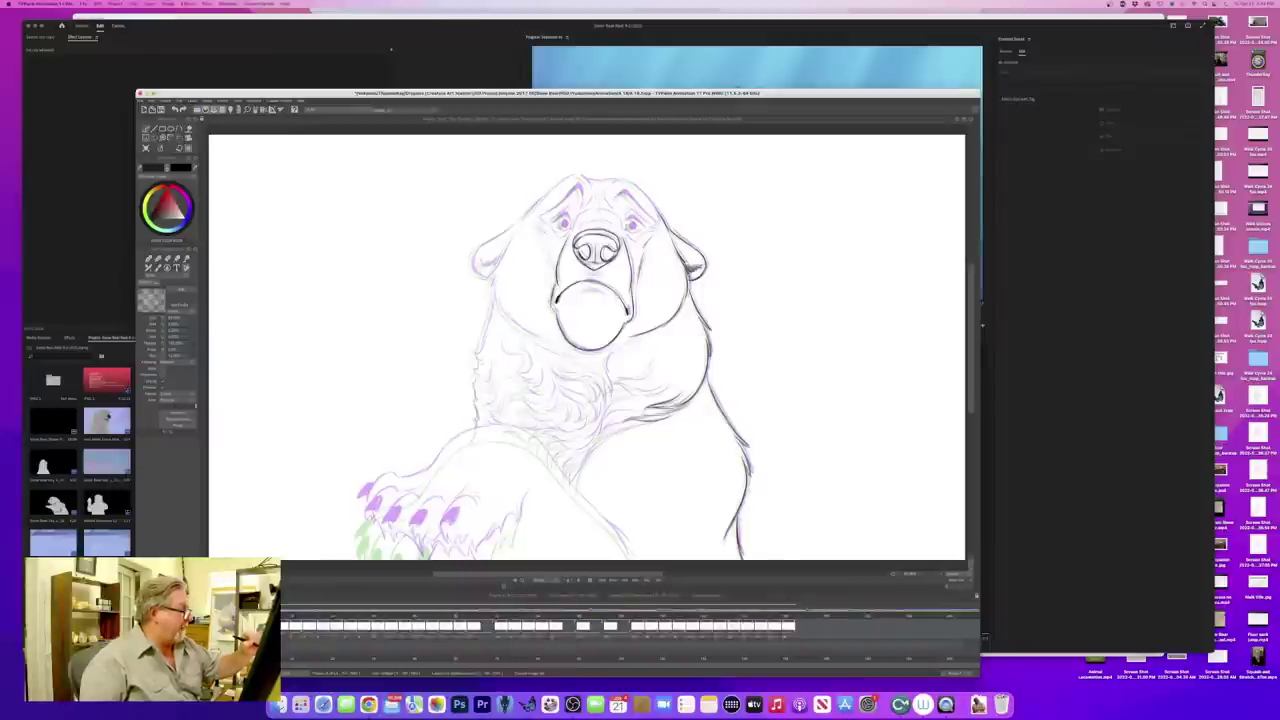
- Ink the small lip line, the mark below the nose and the curved creases across the muzzle bridge
key(Left)
key(Right)
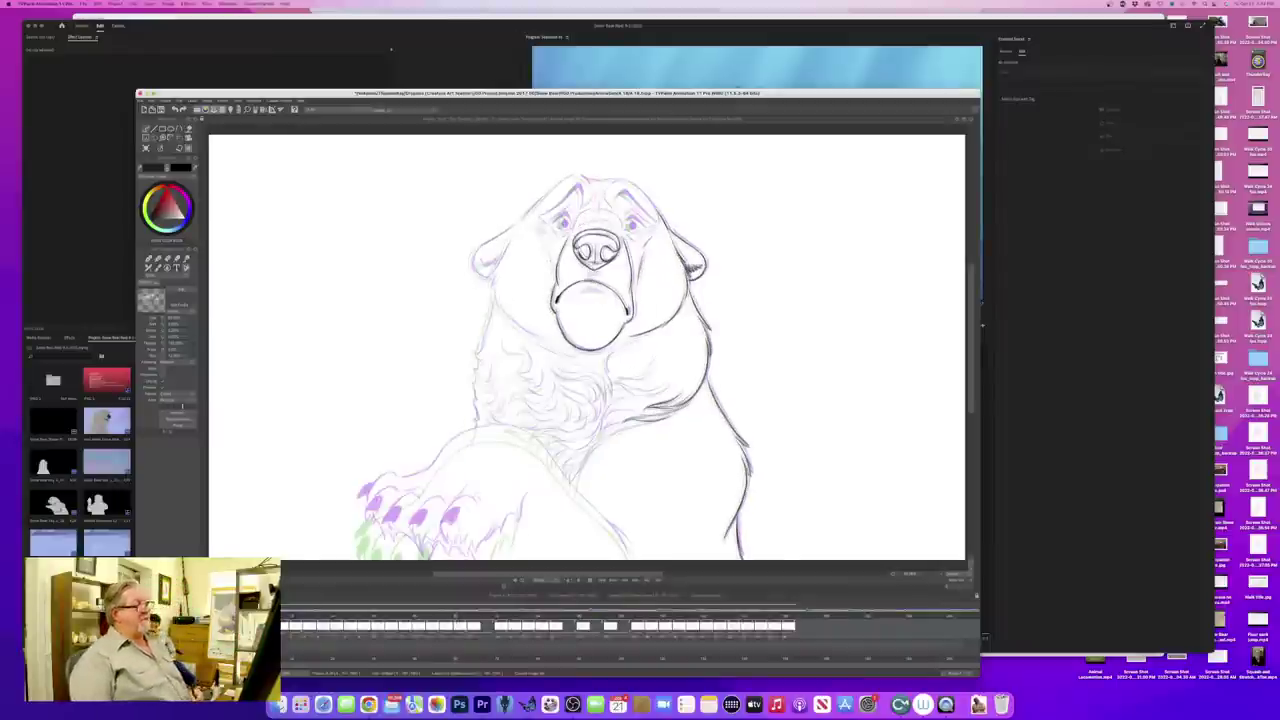
key(Left)
key(Right)
key(Left)
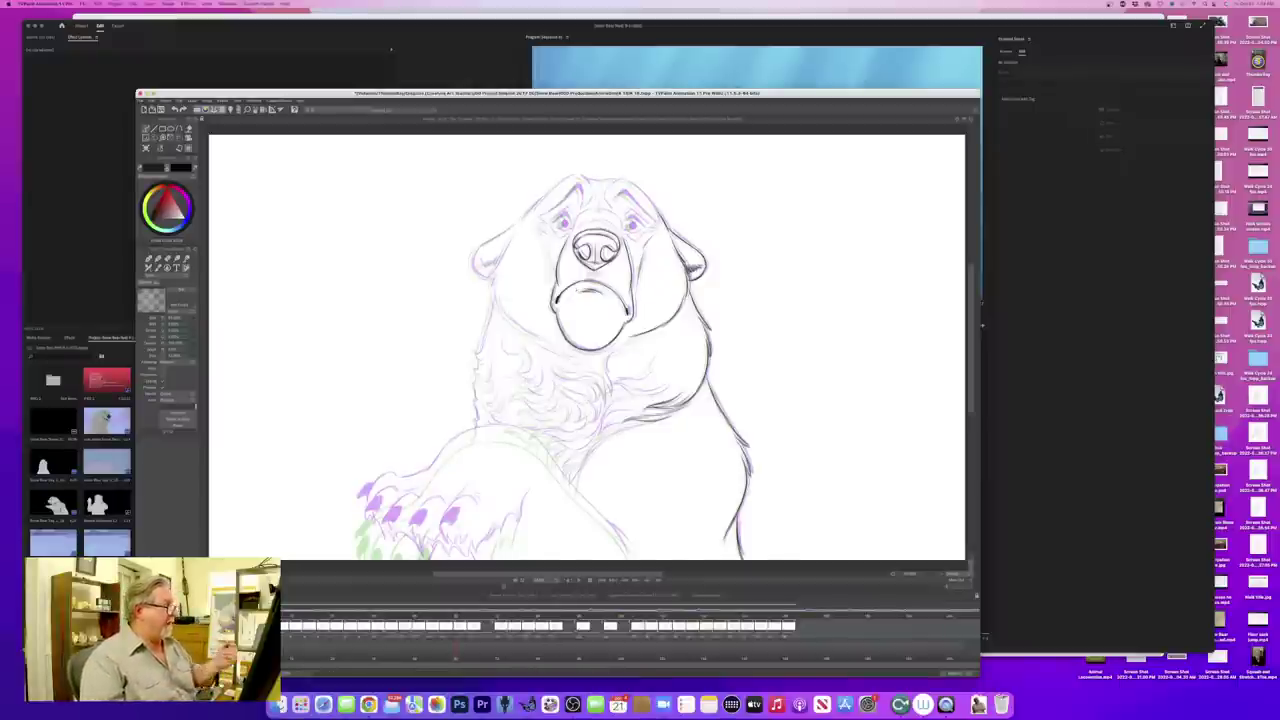
key(Left)
key(Right)
key(Left)
key(Right)
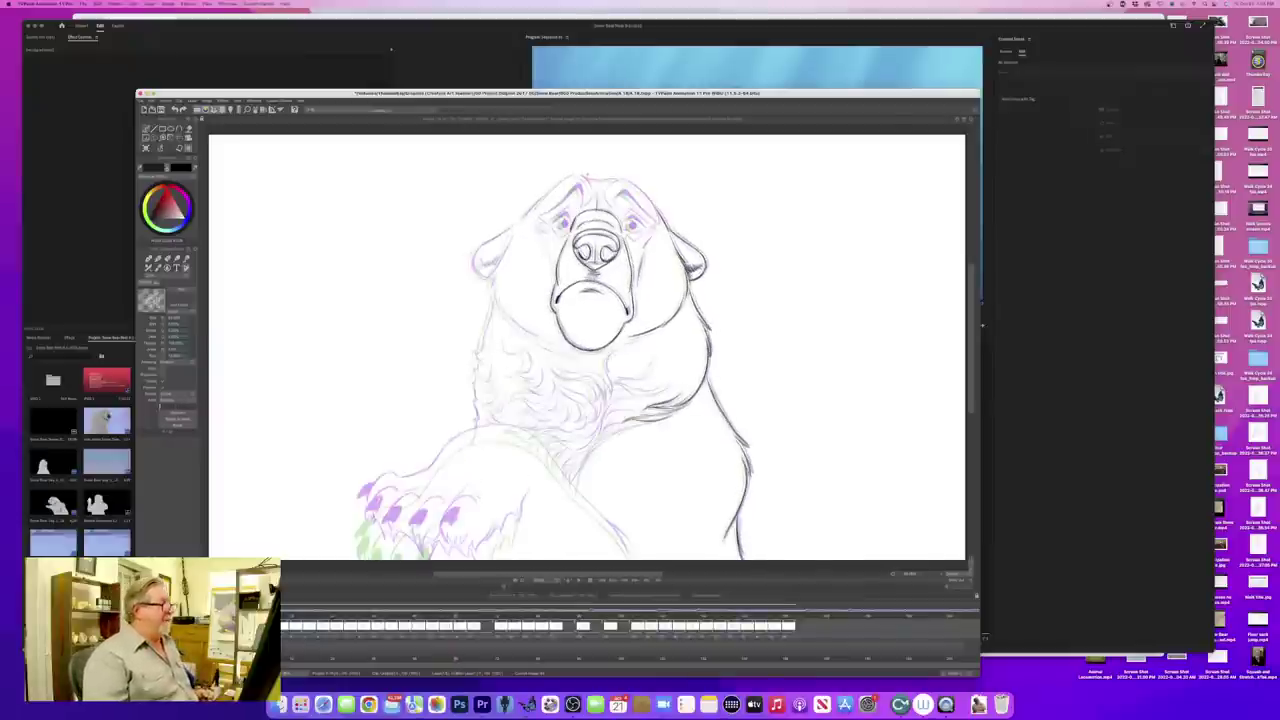
key(Right)
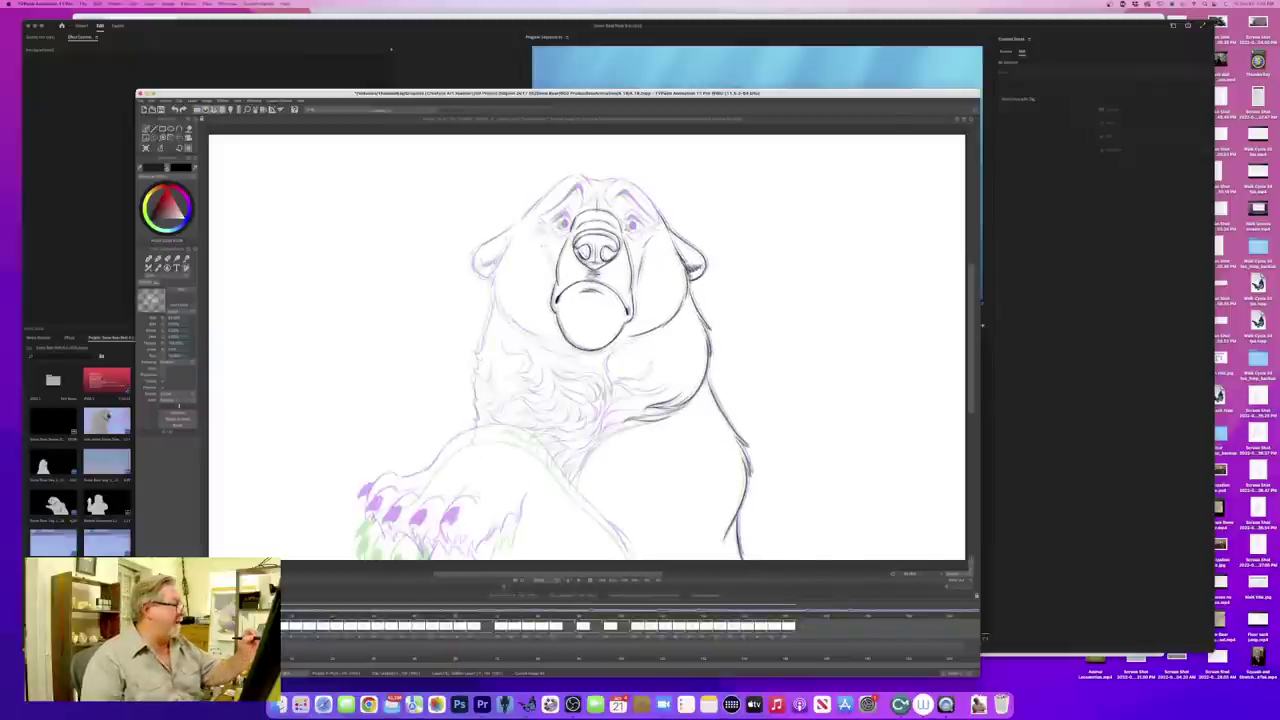
- Ink the left-hand brow, the eye with its pupil and surrounding creases, and the face line beside the muzzle
drag(547, 256, 551, 284)
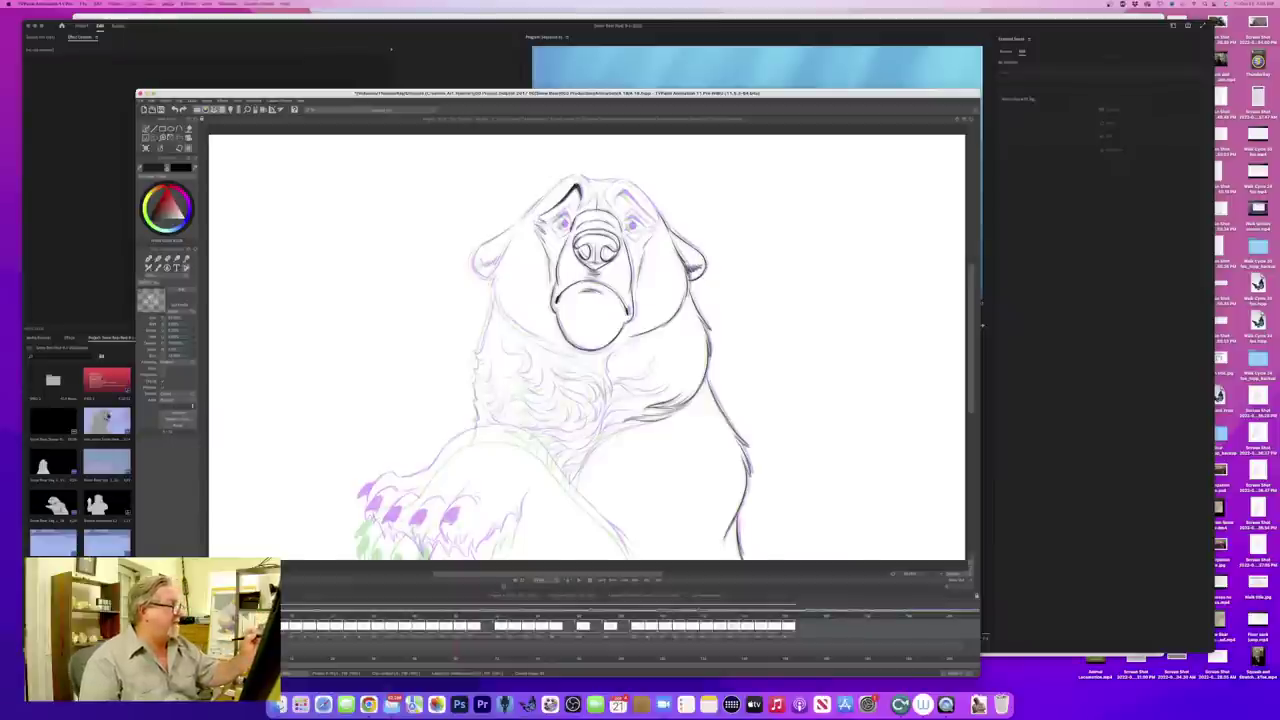
key(Left)
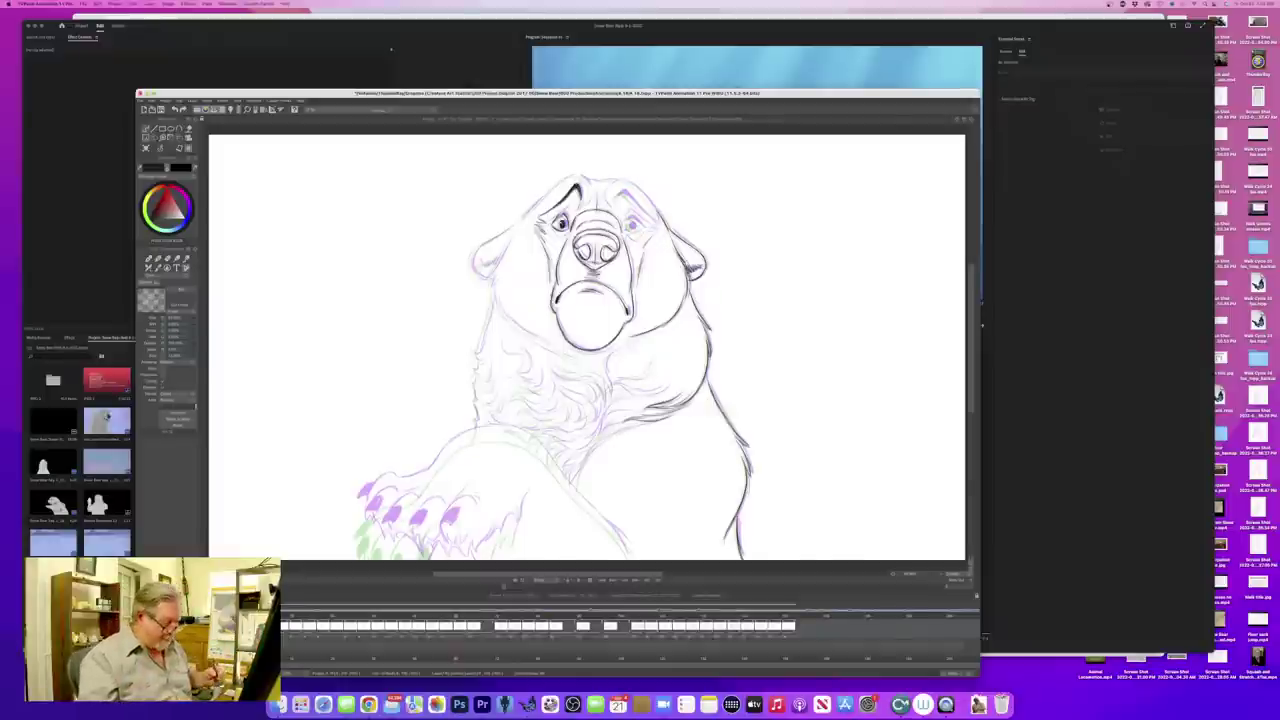
key(Left)
key(Right)
key(Left)
key(Right)
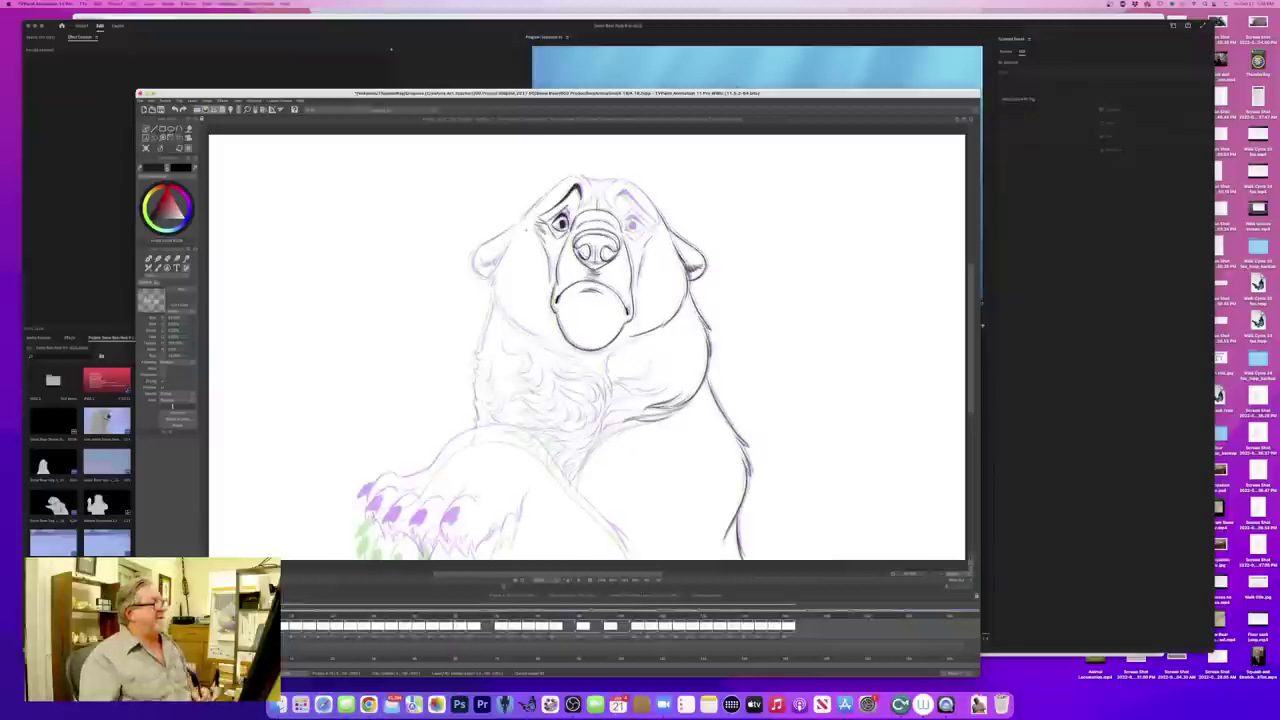
key(Right)
key(Left)
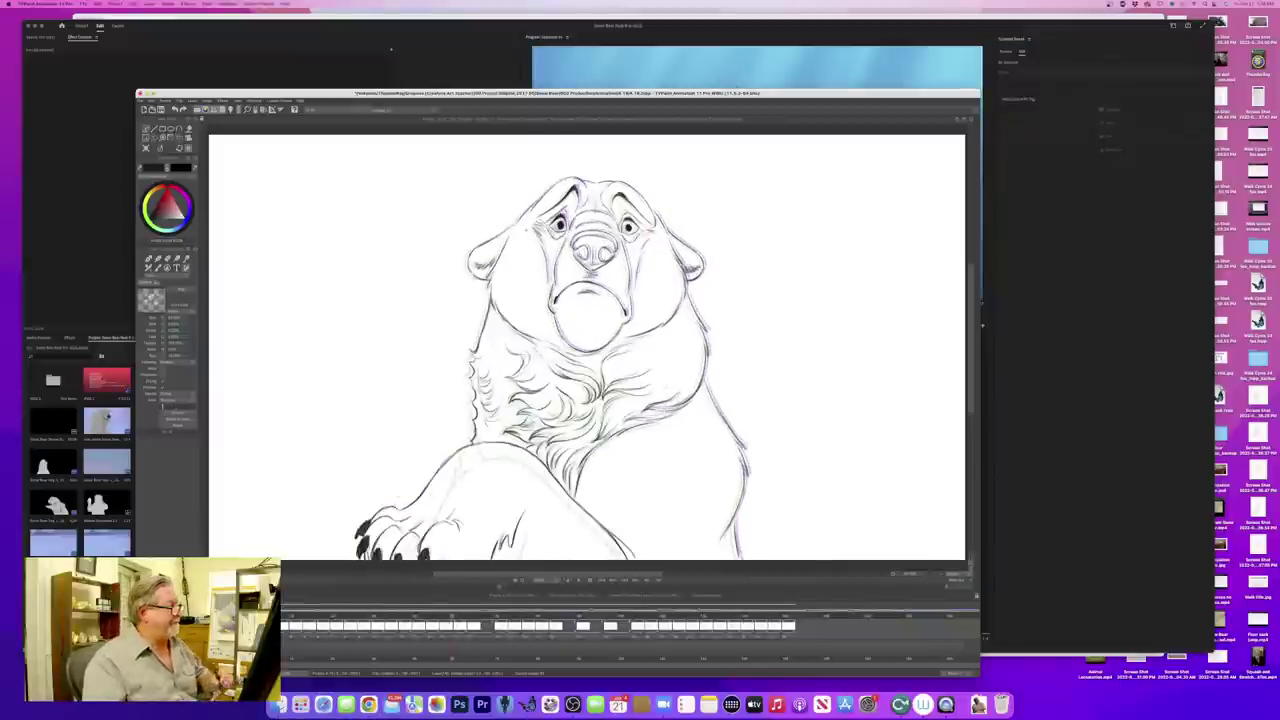
- Ink the top-of-head contour over the left-hand brow and the forehead lines between the brows
key(Right)
drag(660, 228, 634, 186)
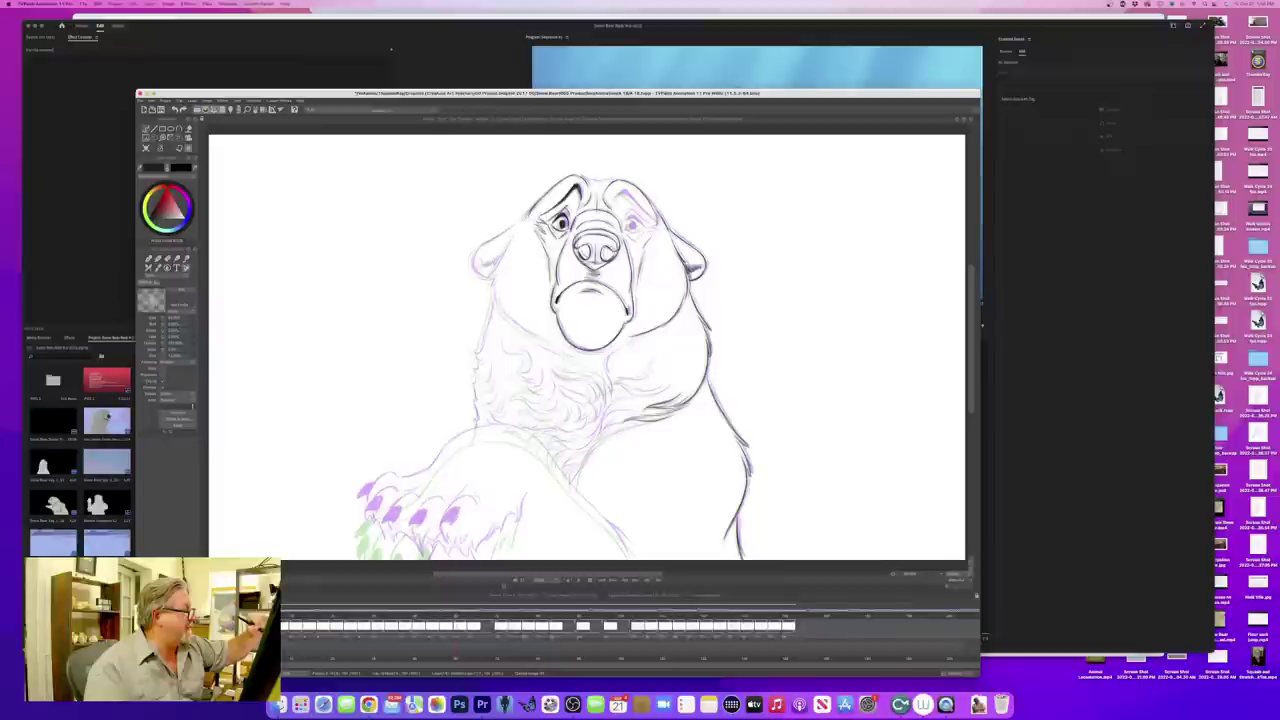
key(Right)
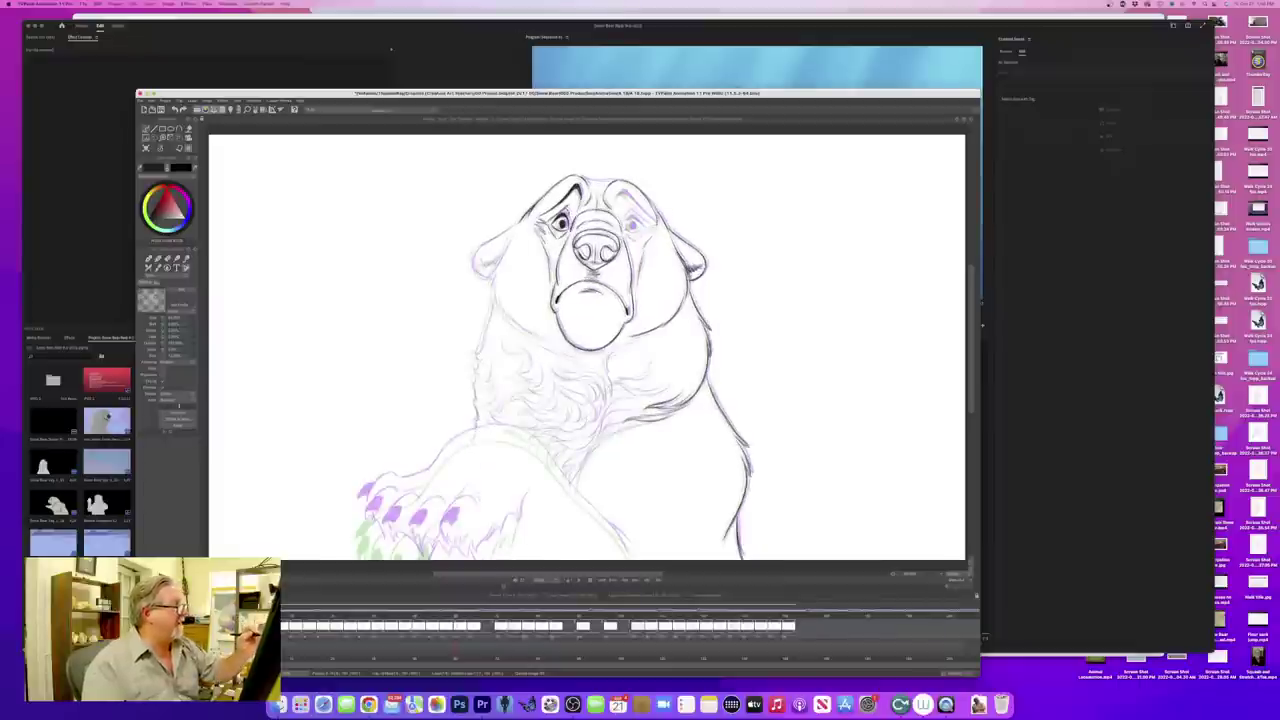
key(Right)
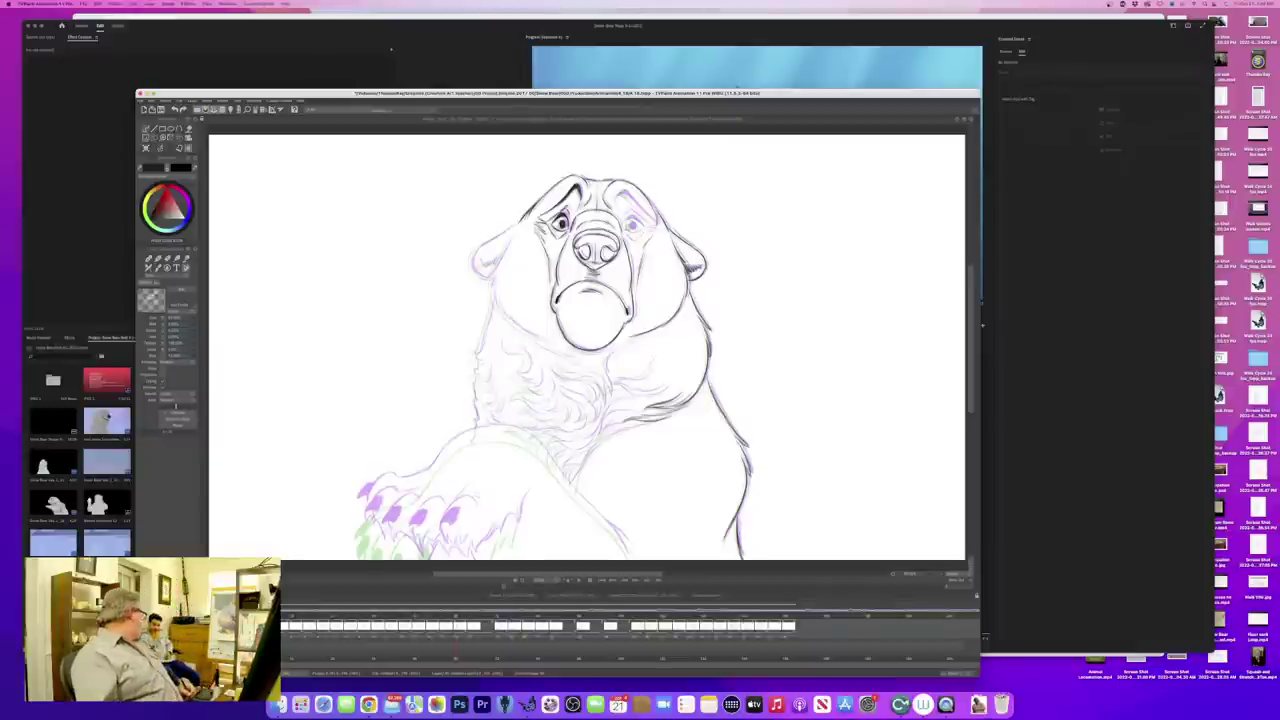
- Ink the heavy right-hand brow and the outline of the eye beneath it, comparing with the previous frame
key(Right)
key(Right)
key(Left)
key(Right)
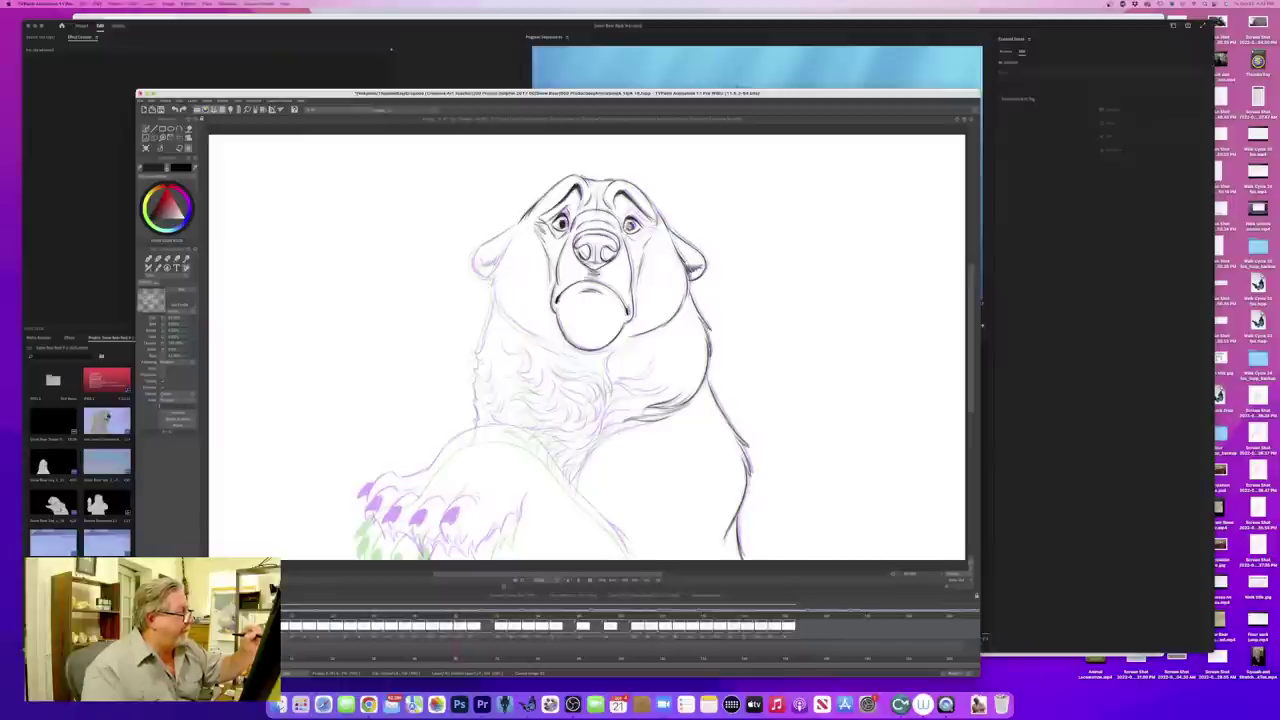
key(Left)
key(Right)
key(Left)
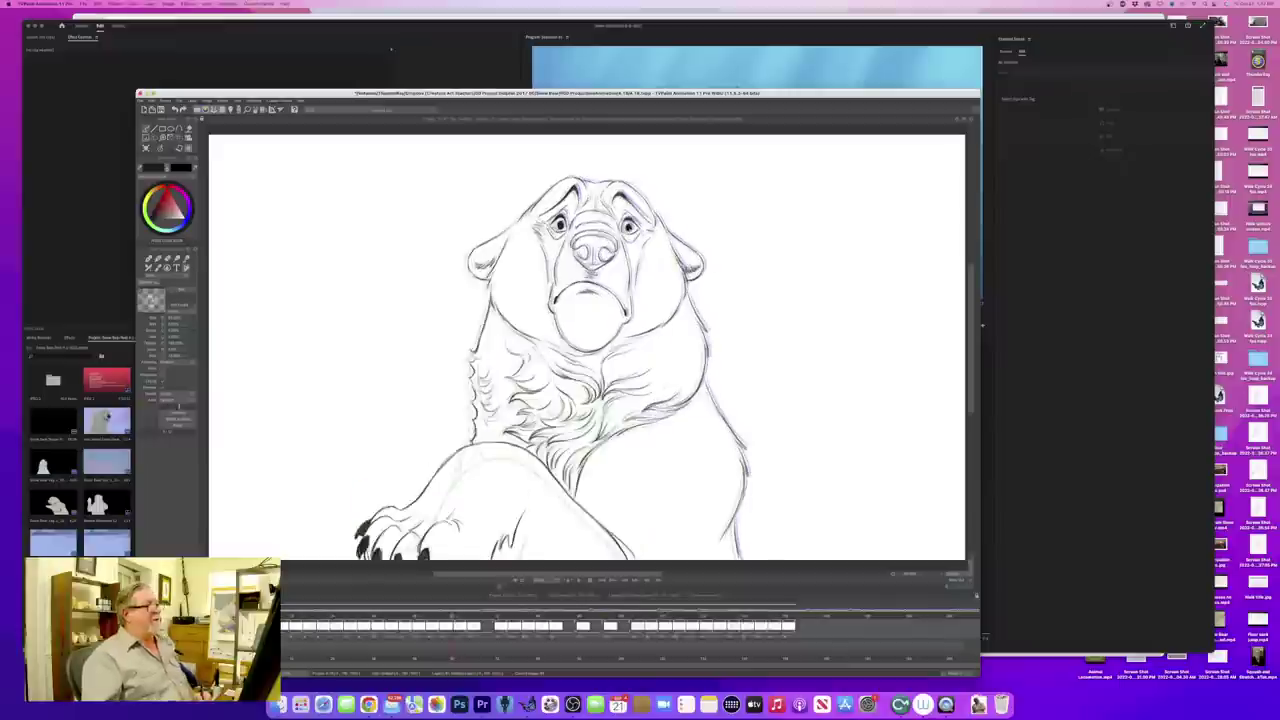
- Fill in the right-hand eye's dark pupil and ink the creases around that eye
key(Right)
key(Left)
key(Right)
key(Left)
key(Right)
key(Left)
key(Right)
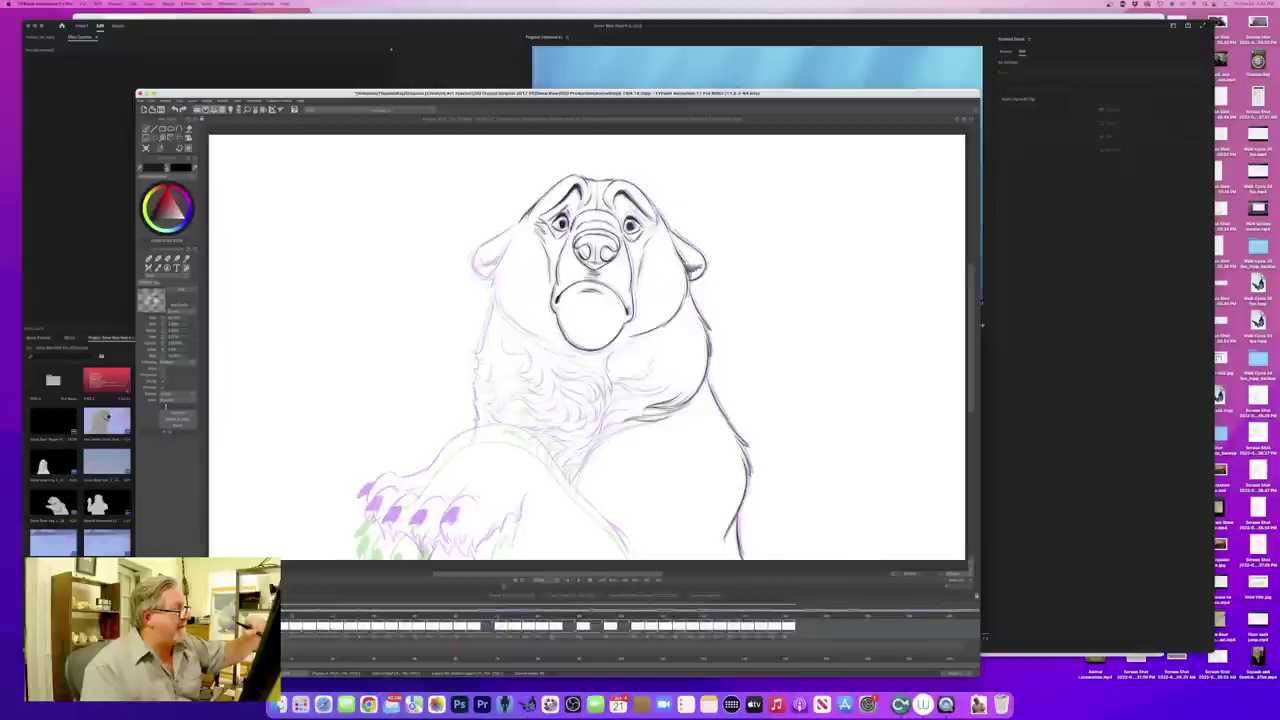
key(space)
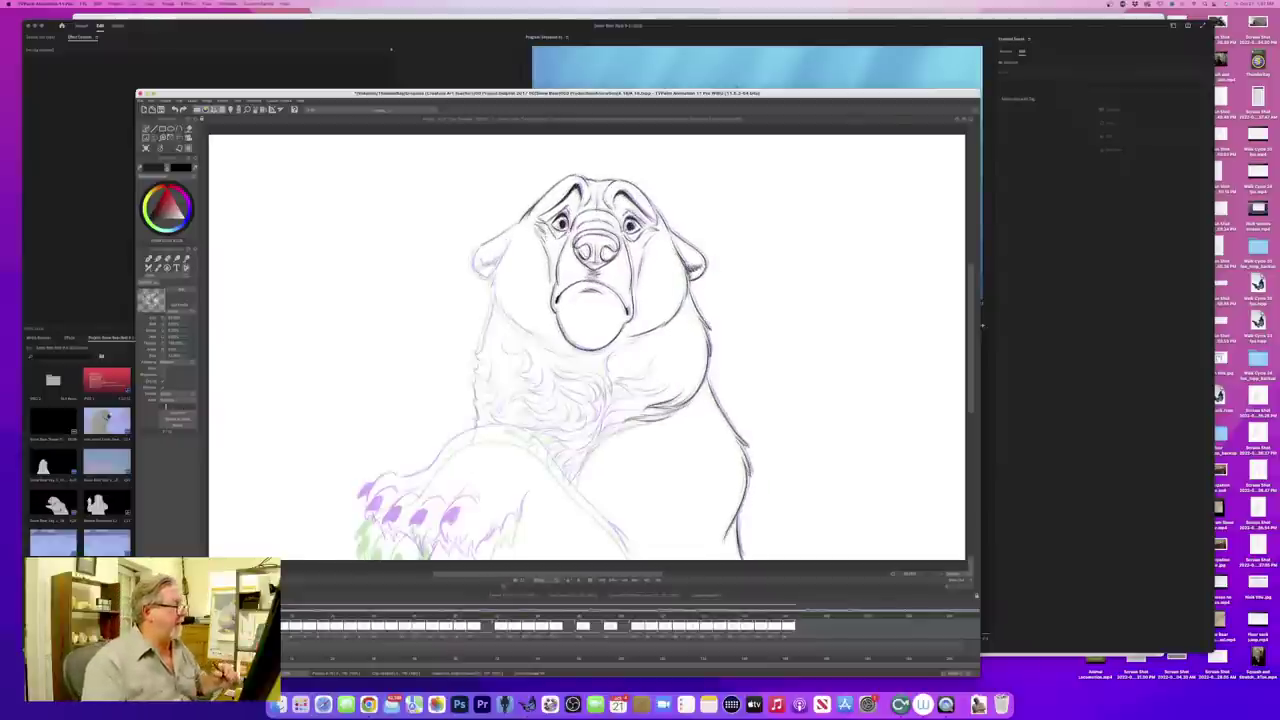
- Ink the left-hand cheek contour from below the ear along the jaw to the chin, comparing it with the previous frame
drag(513, 231, 490, 277)
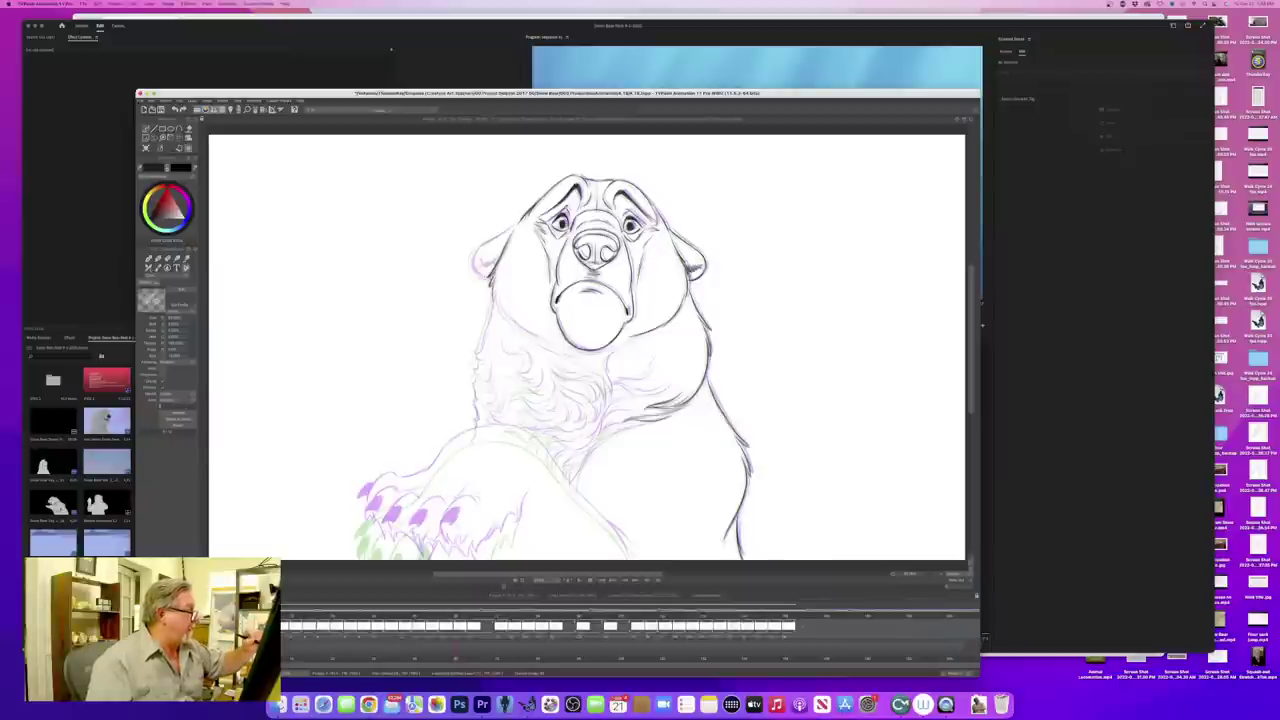
drag(493, 287, 497, 304)
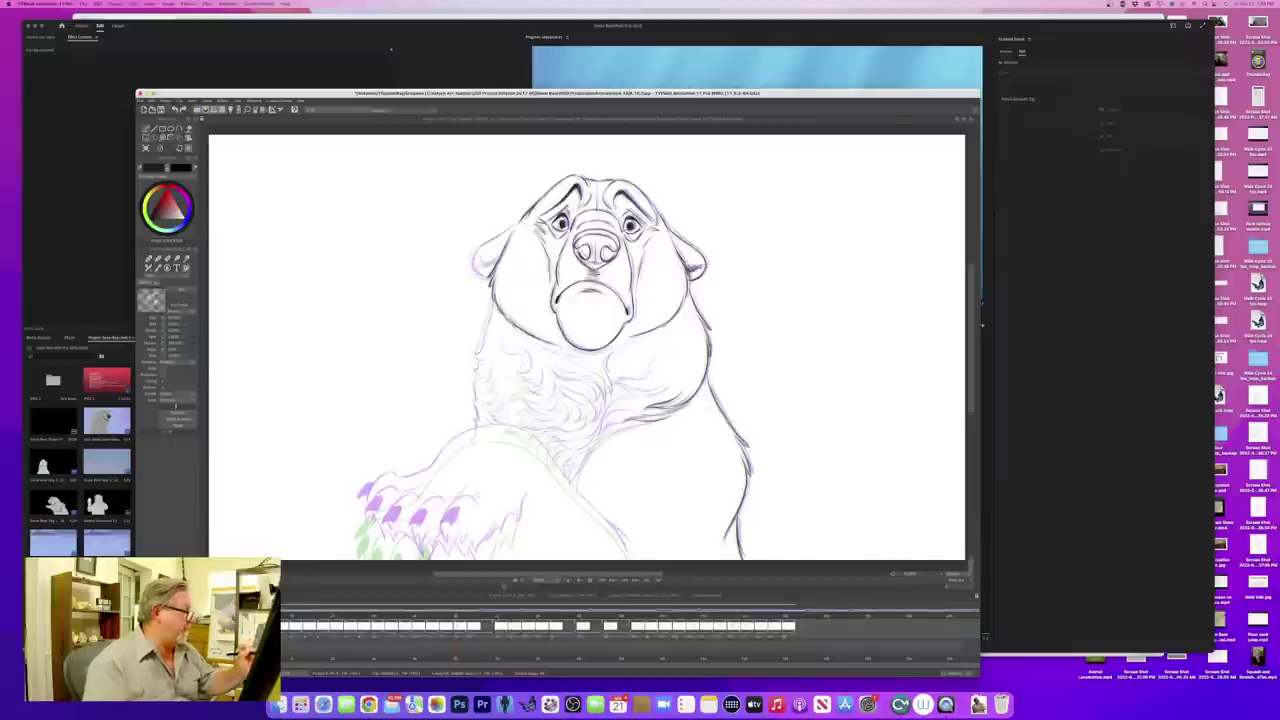
key(Left)
key(Right)
key(Left)
key(Right)
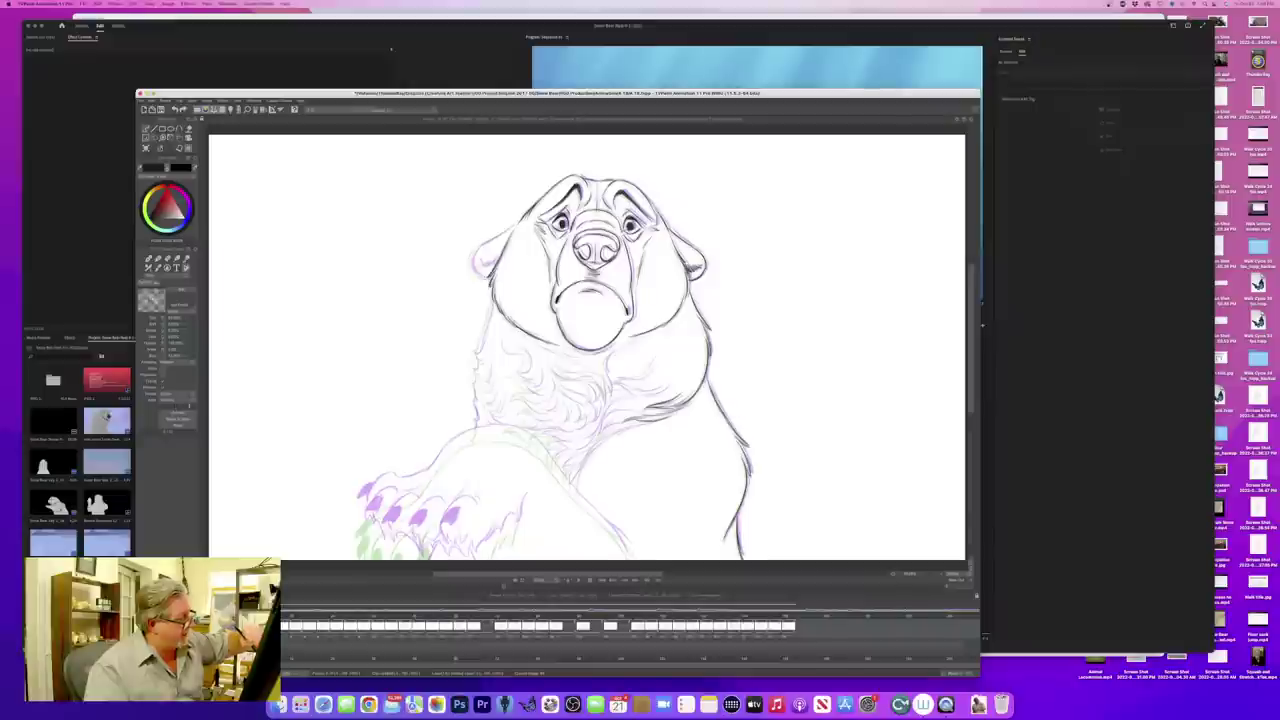
- Ink the first chest fur strokes beneath the chin, checking them against the neighbouring drawing
drag(584, 347, 611, 347)
key(Left)
key(Right)
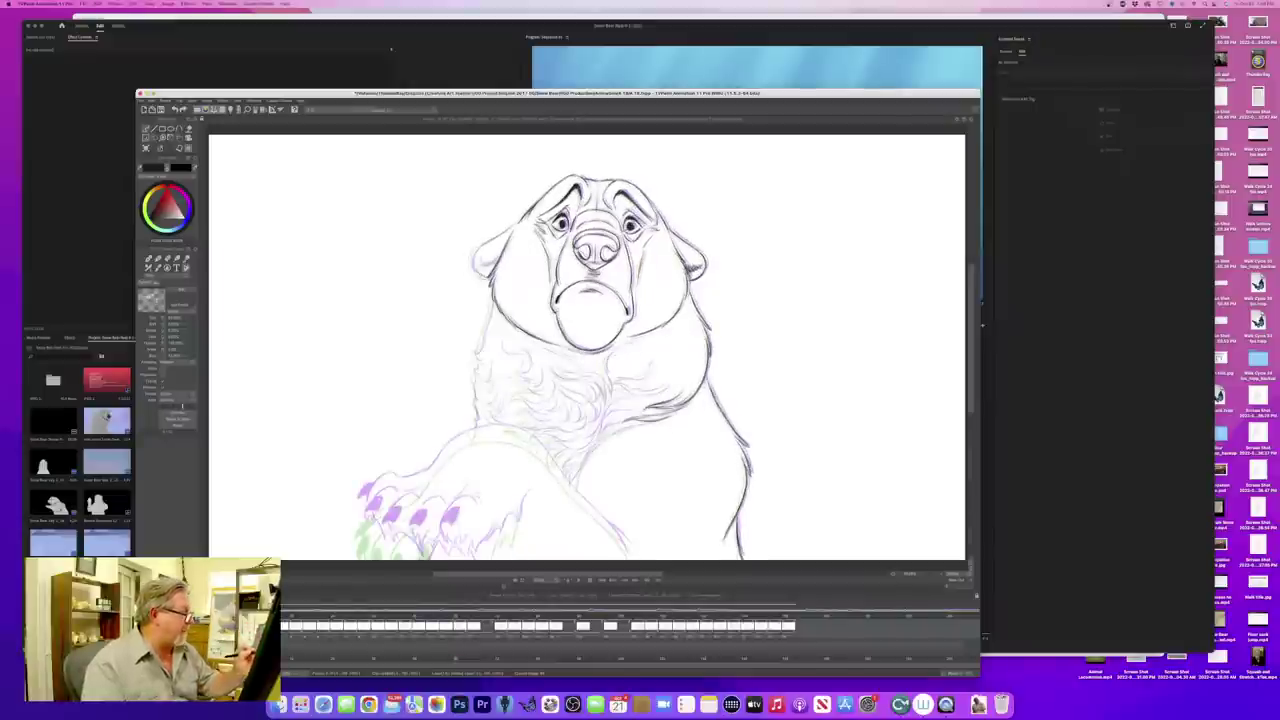
drag(560, 353, 582, 357)
key(Left)
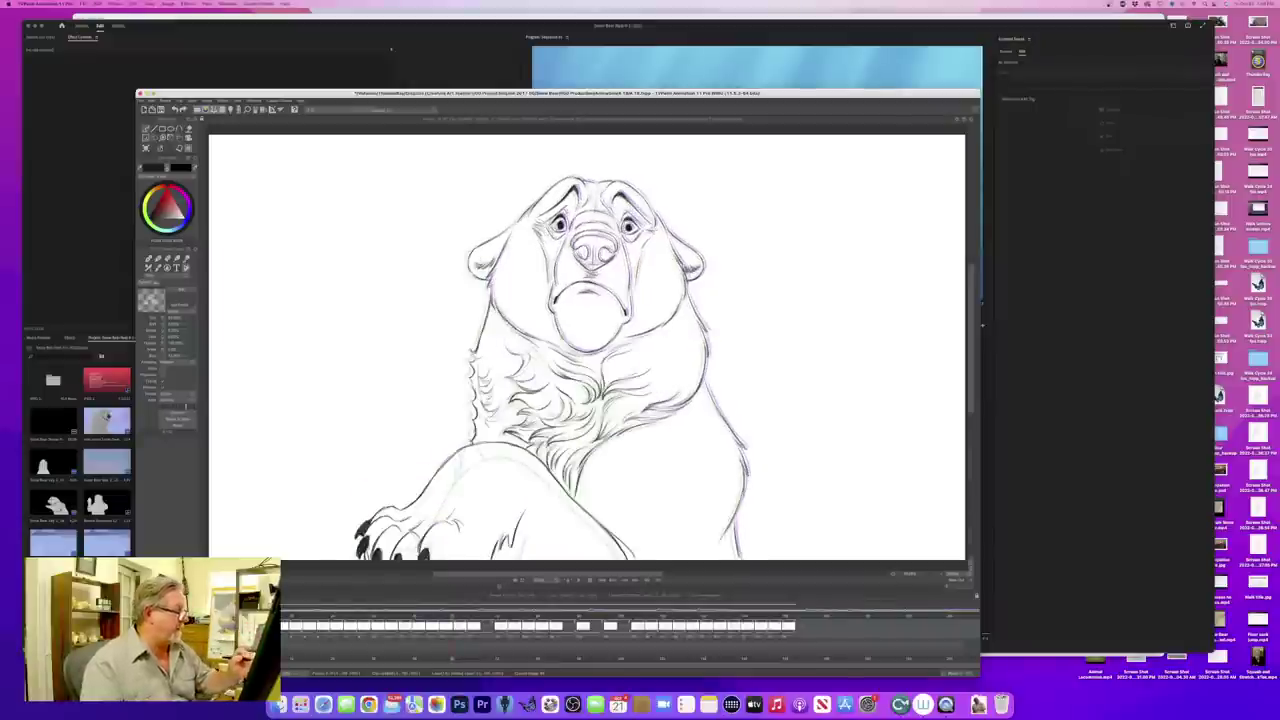
key(Right)
key(Right)
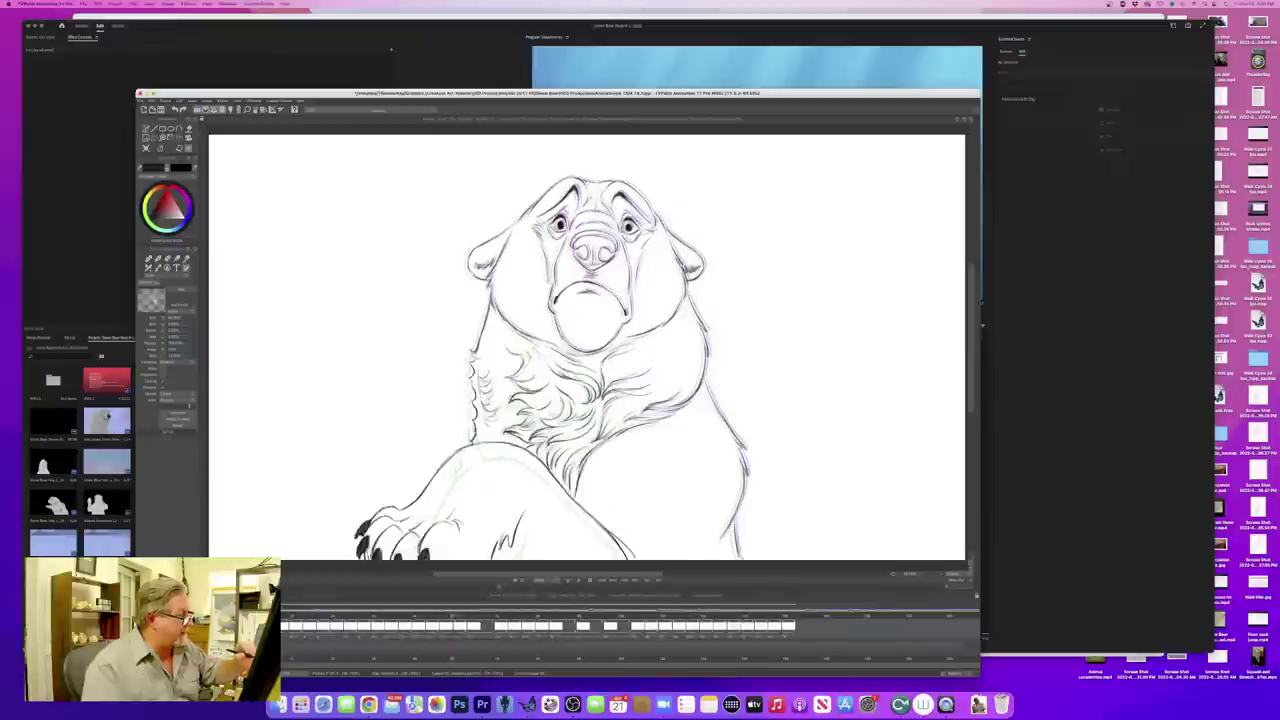
key(Right)
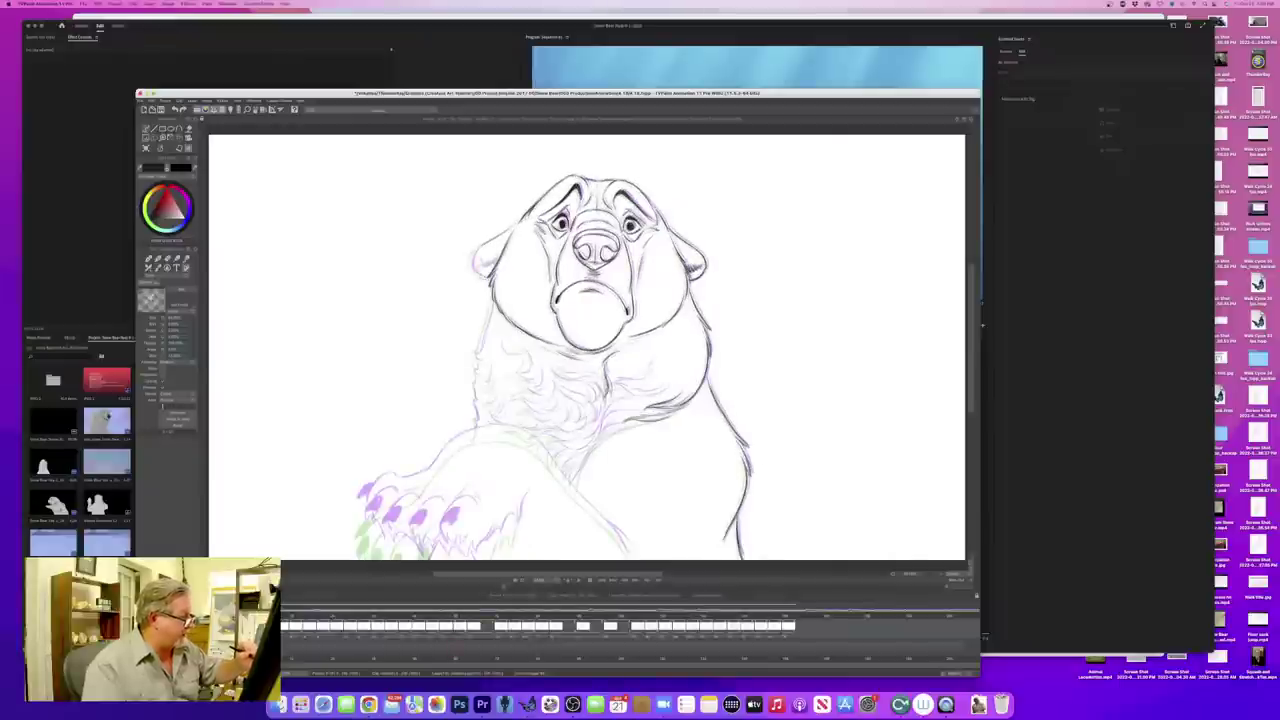
key(Right)
key(Right)
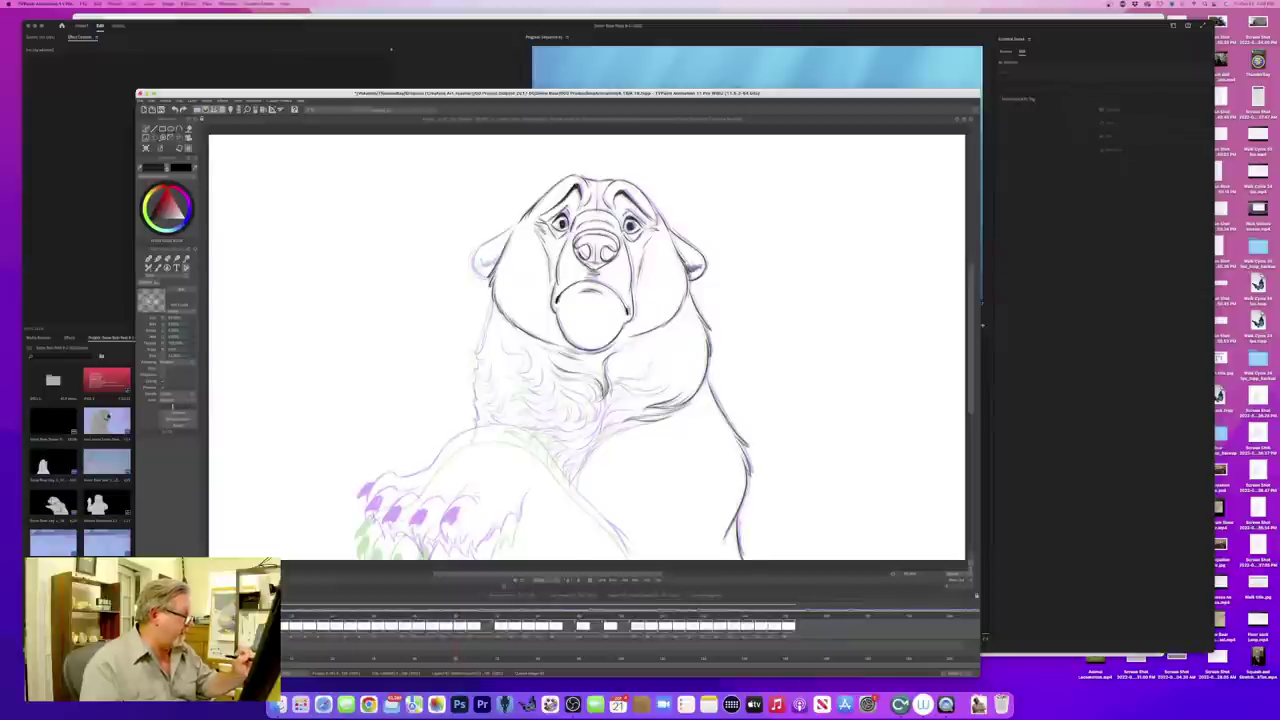
- Ink the left-hand ear's outline and inner shading, flipping against the previous frame to check its shape
key(Left)
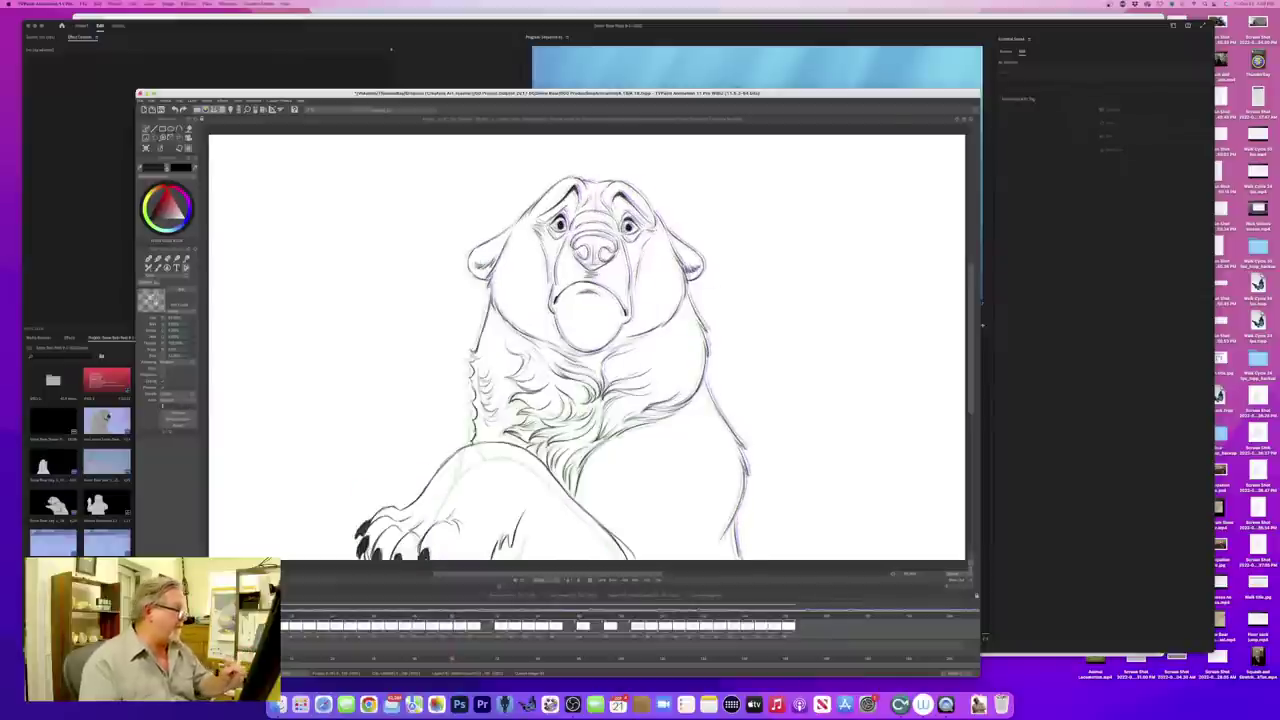
key(Right)
key(Left)
key(Right)
key(Left)
key(Right)
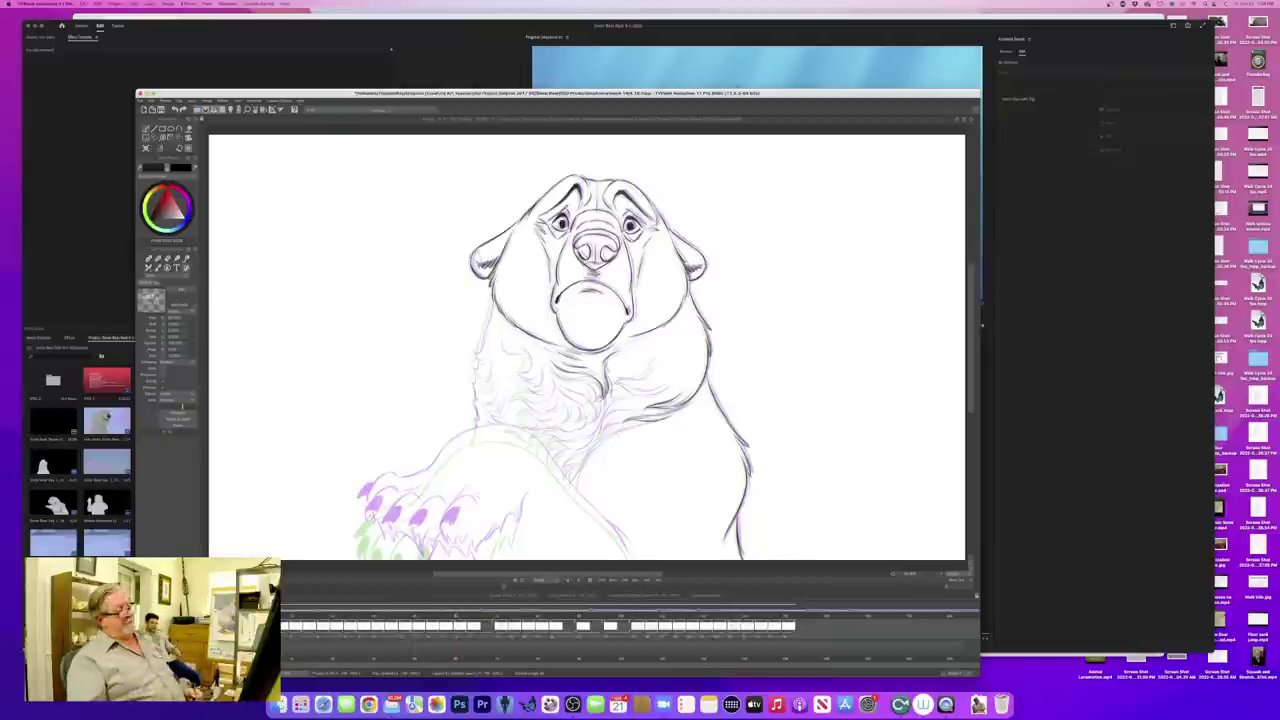
key(Return)
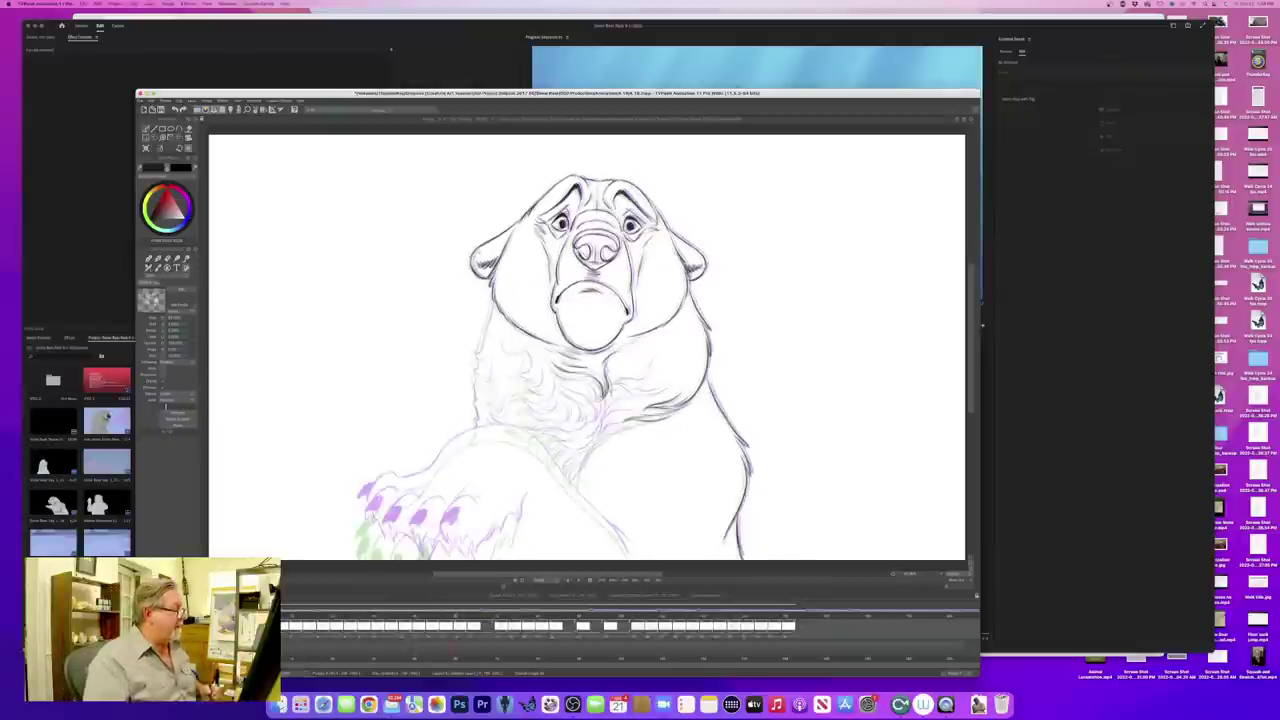
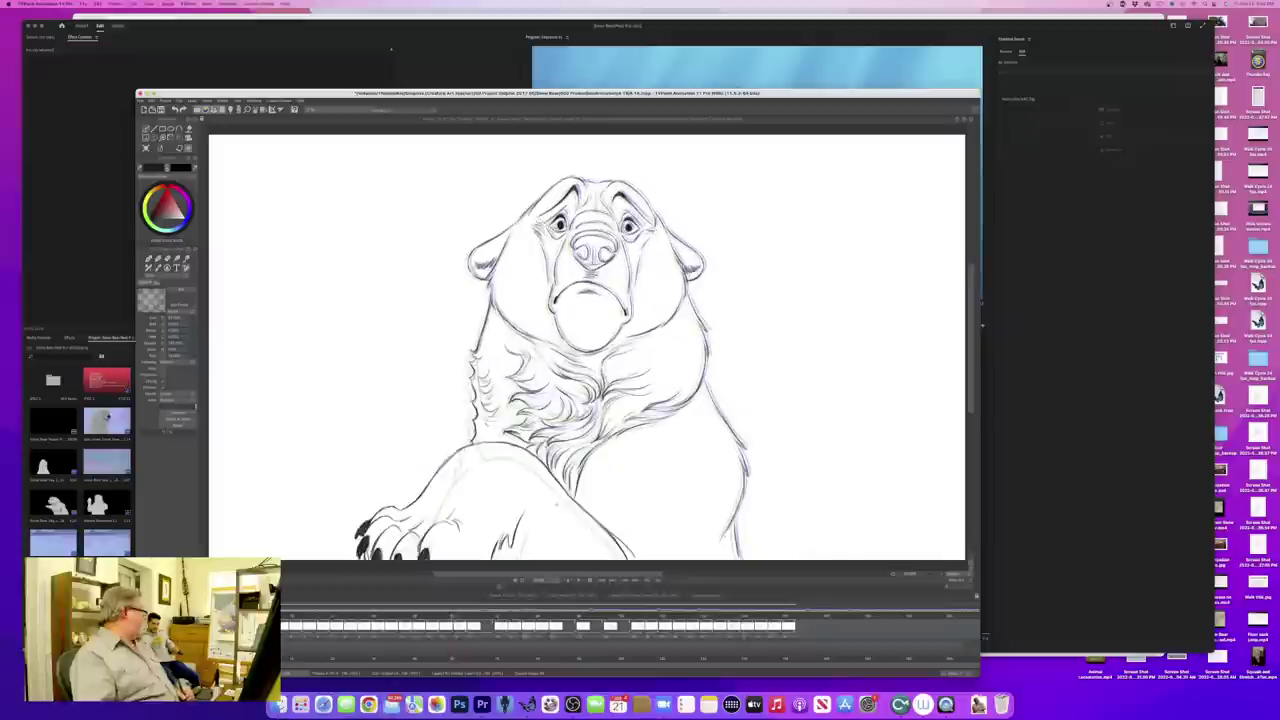
- Ink the ragged left-hand neck contour and the chest fur down to the raised arm, and save the project
key(Right)
key(Left)
key(Right)
key(Left)
key(Right)
key(super+s)
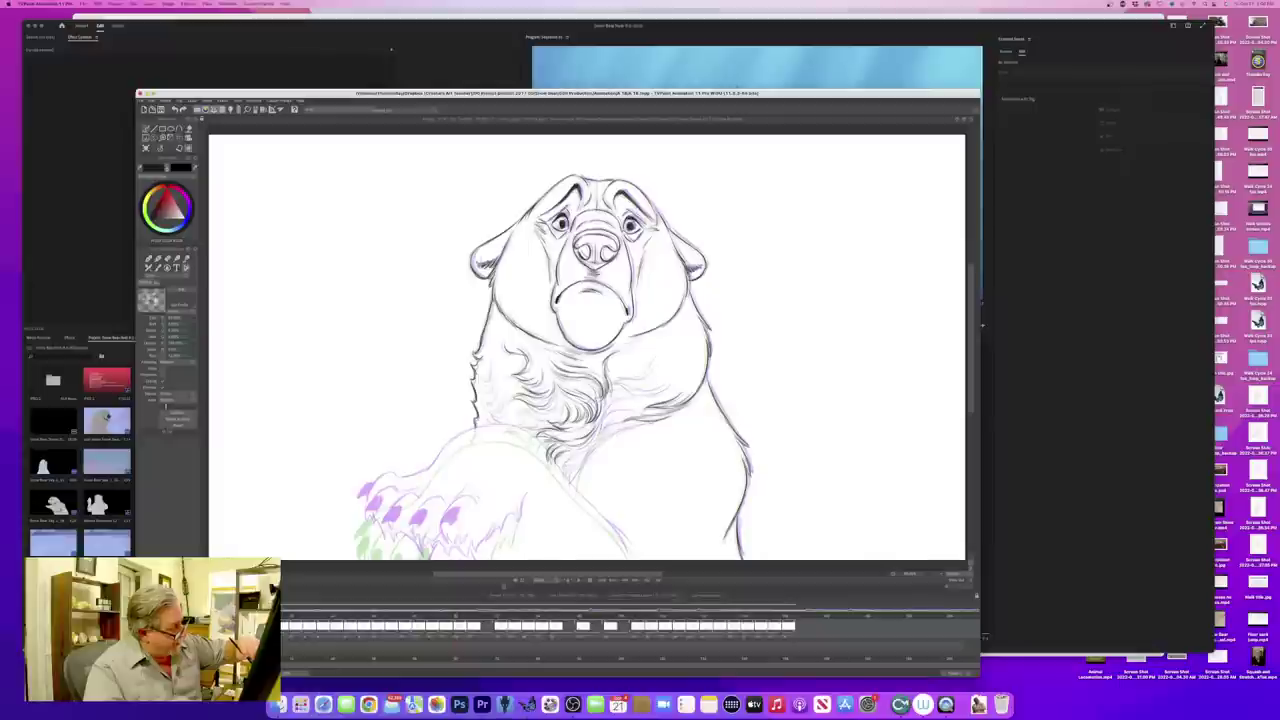
drag(615, 433, 573, 487)
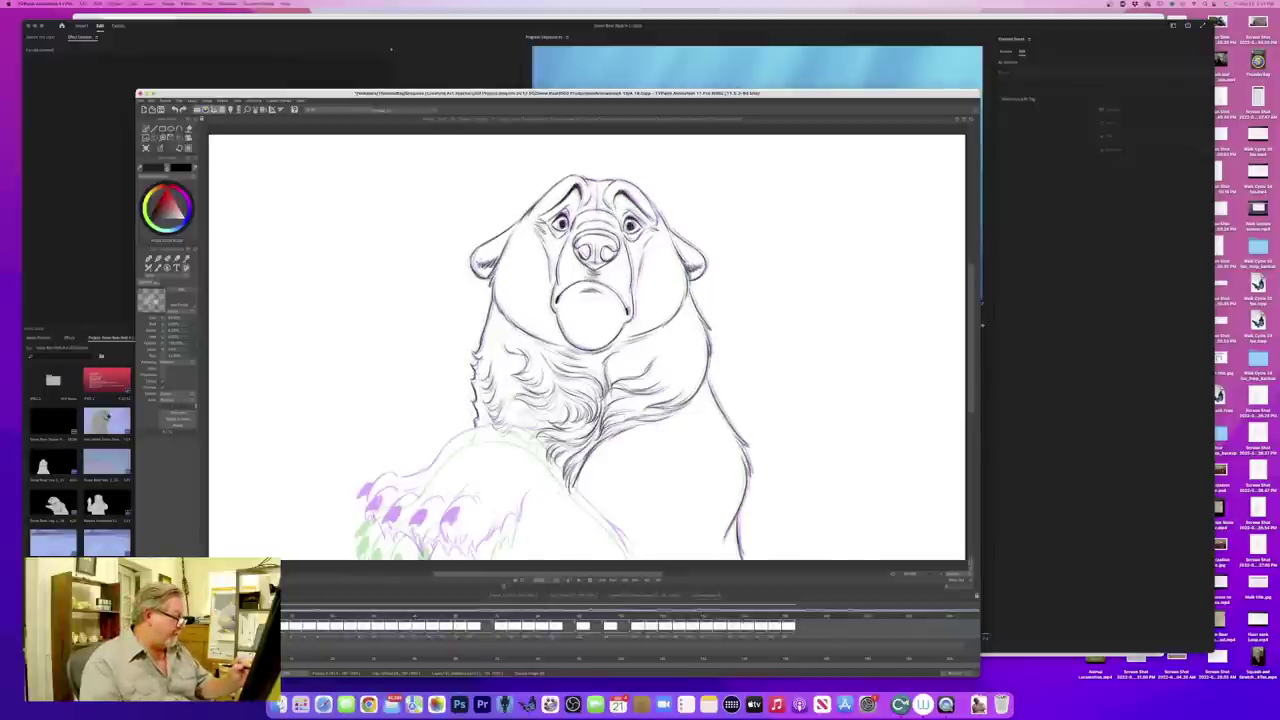
- Ink the raised arm's long contour from its upper curve down to the lower edge of the chest
key(b)
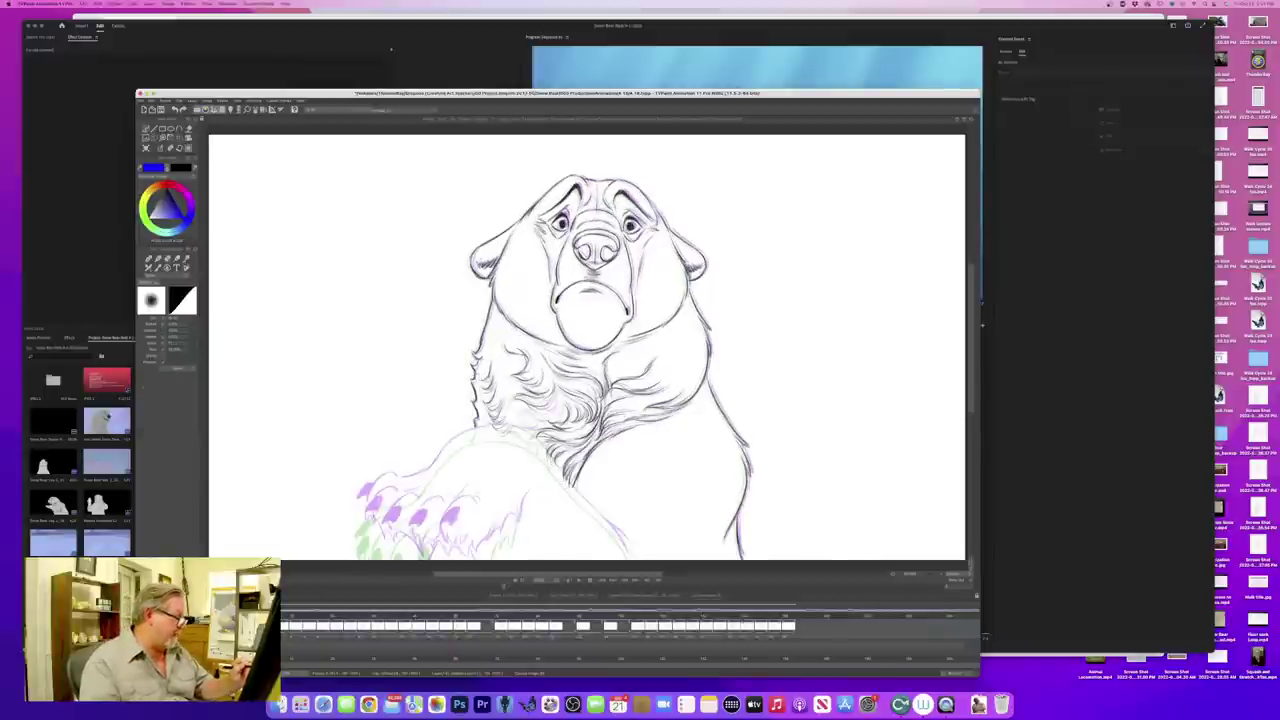
key(n)
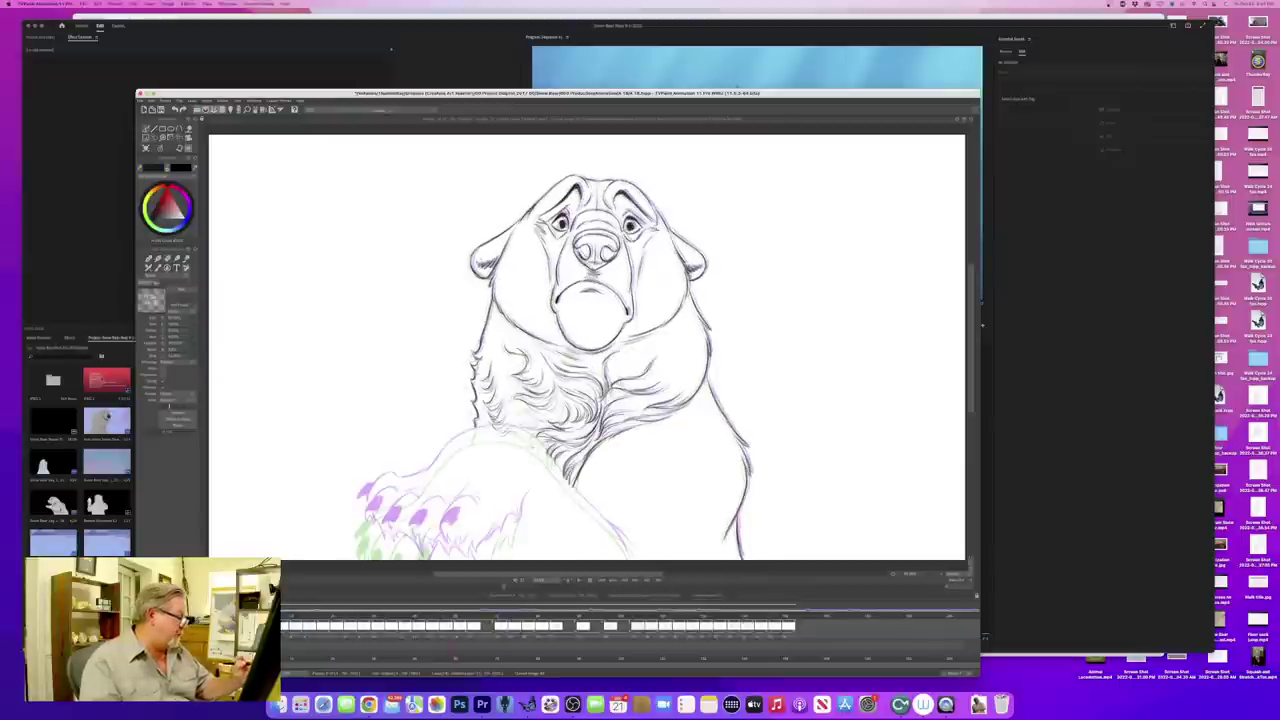
key(b)
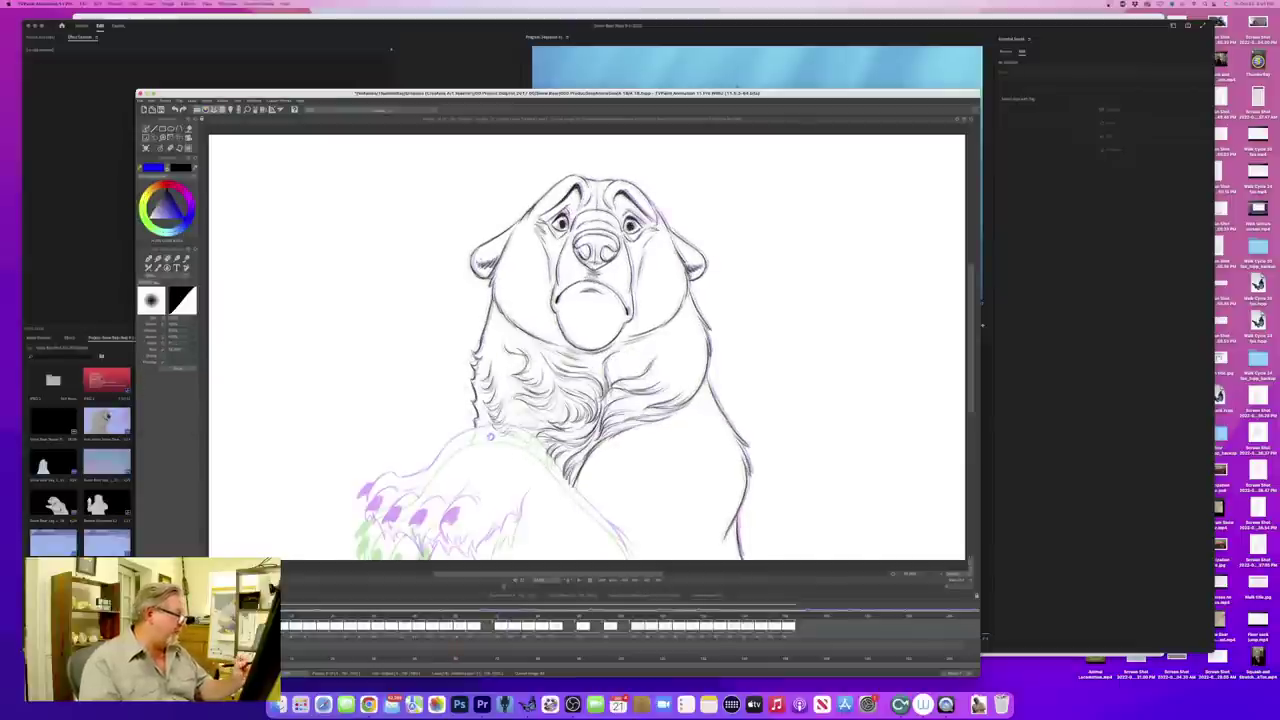
key(e)
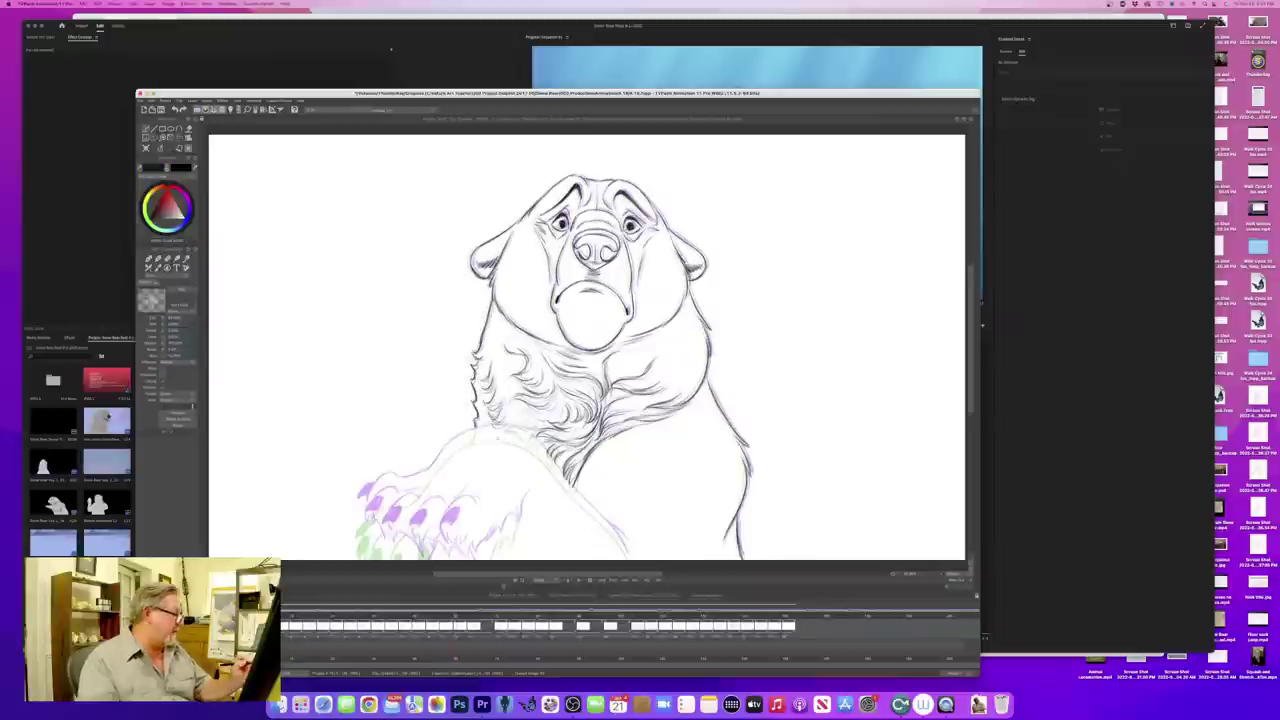
mouse_move(484, 434)
mouse_down()
mouse_move(538, 449)
mouse_move(636, 553)
mouse_up()
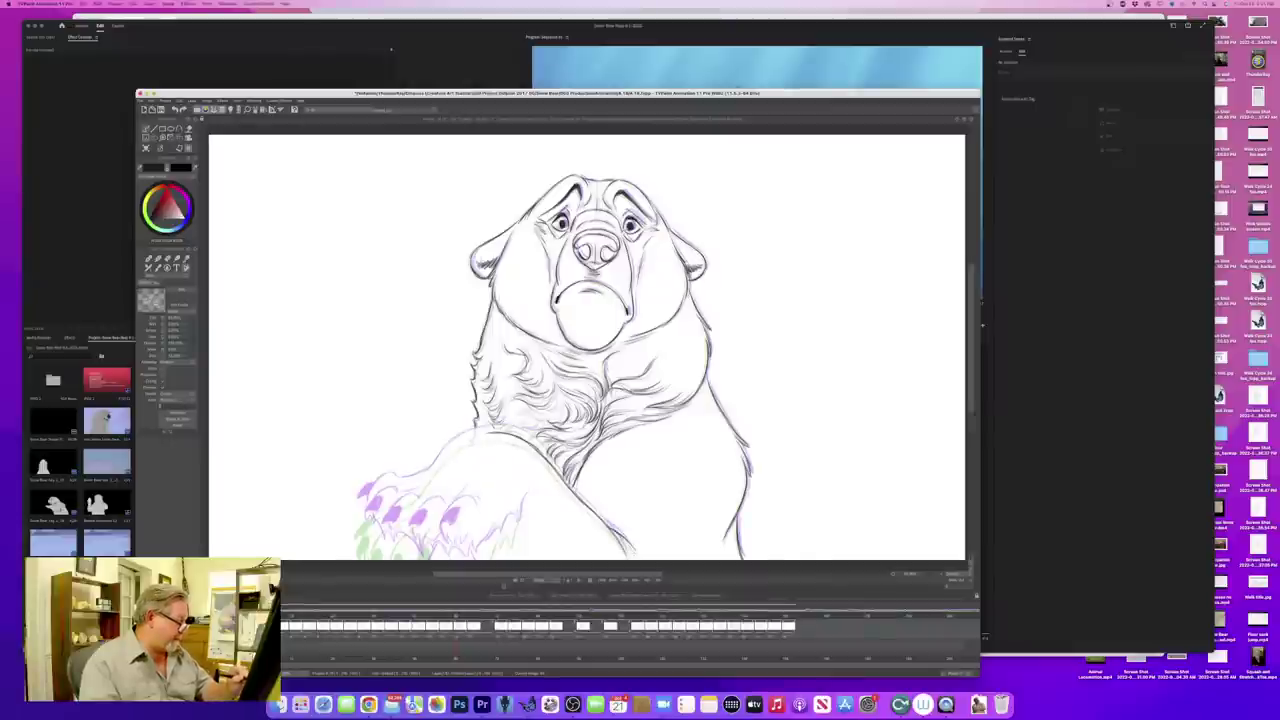
key(Left)
key(Right)
key(Left)
key(Right)
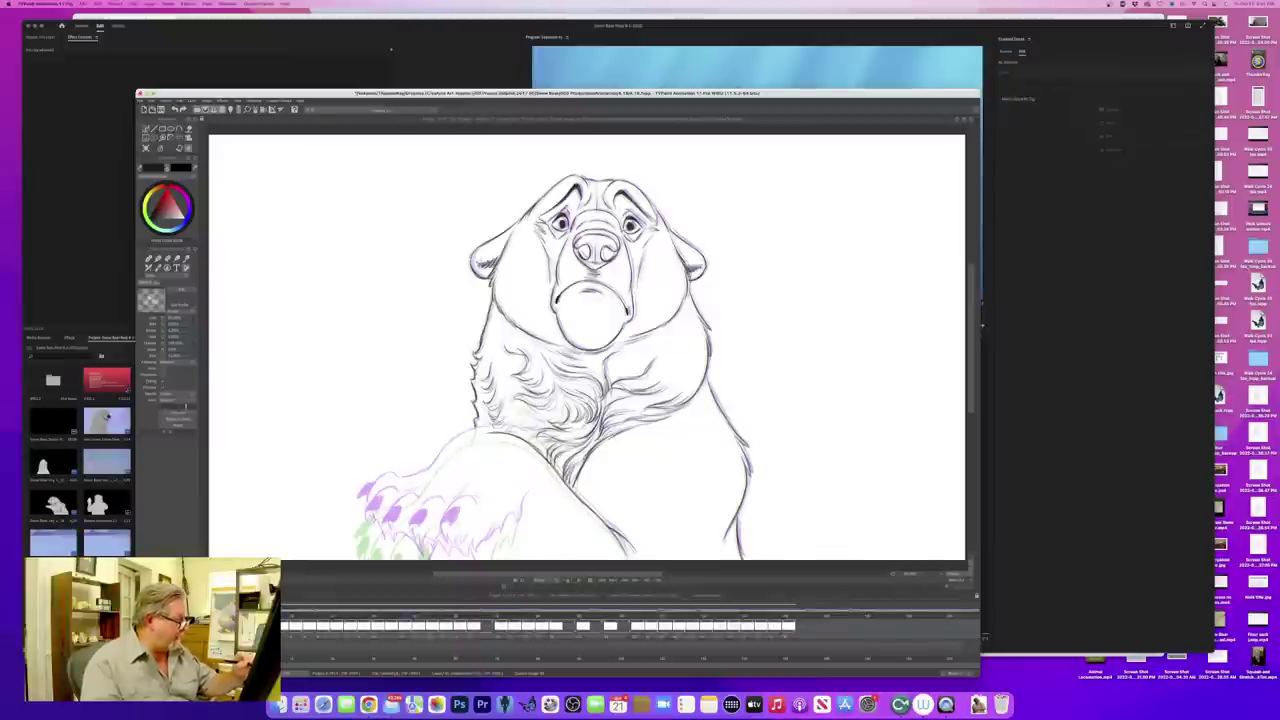
- Flip between this drawing and the previous frame to examine the motion of the arm contour and chest fur
key(Left)
key(Right)
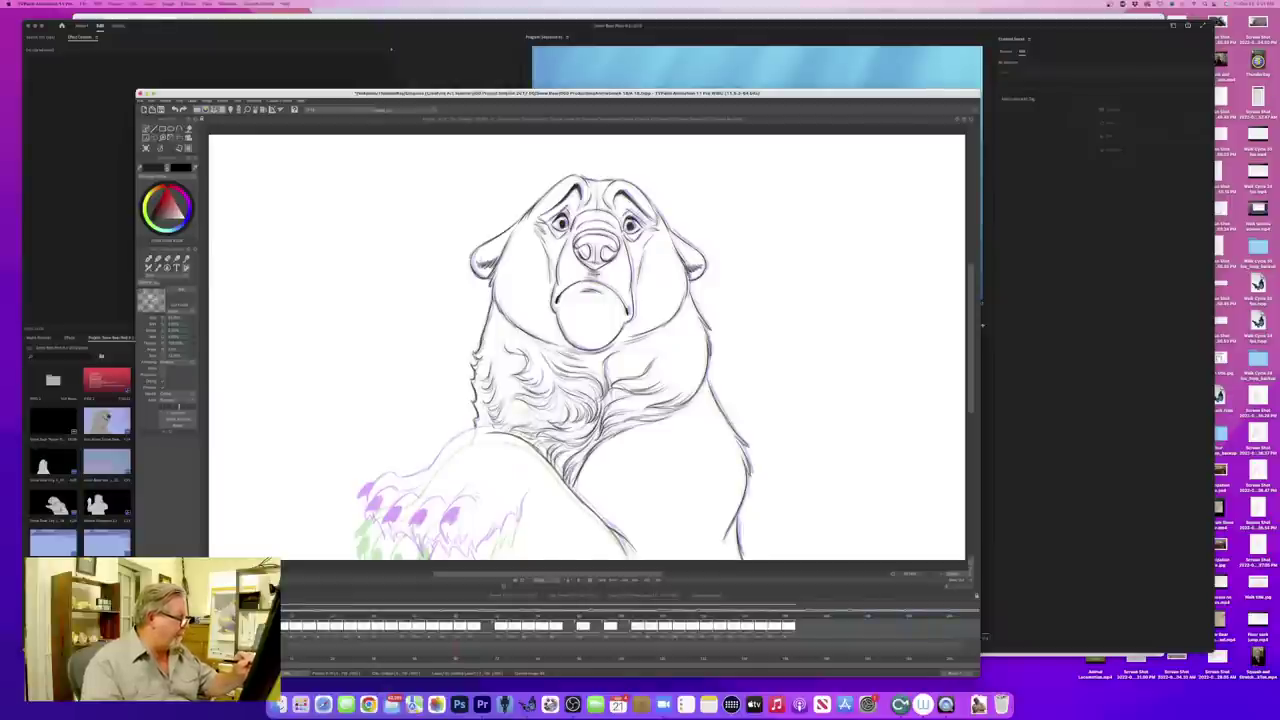
key(Left)
key(Right)
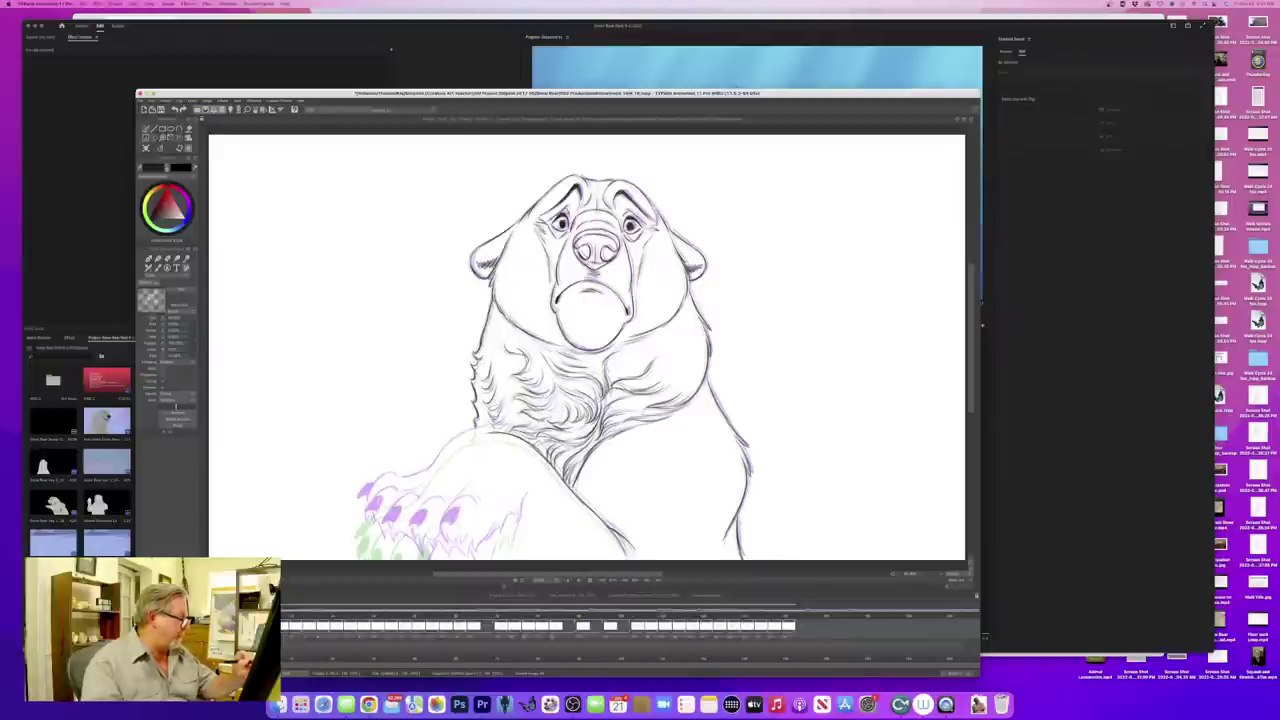
key(Left)
key(Right)
key(Left)
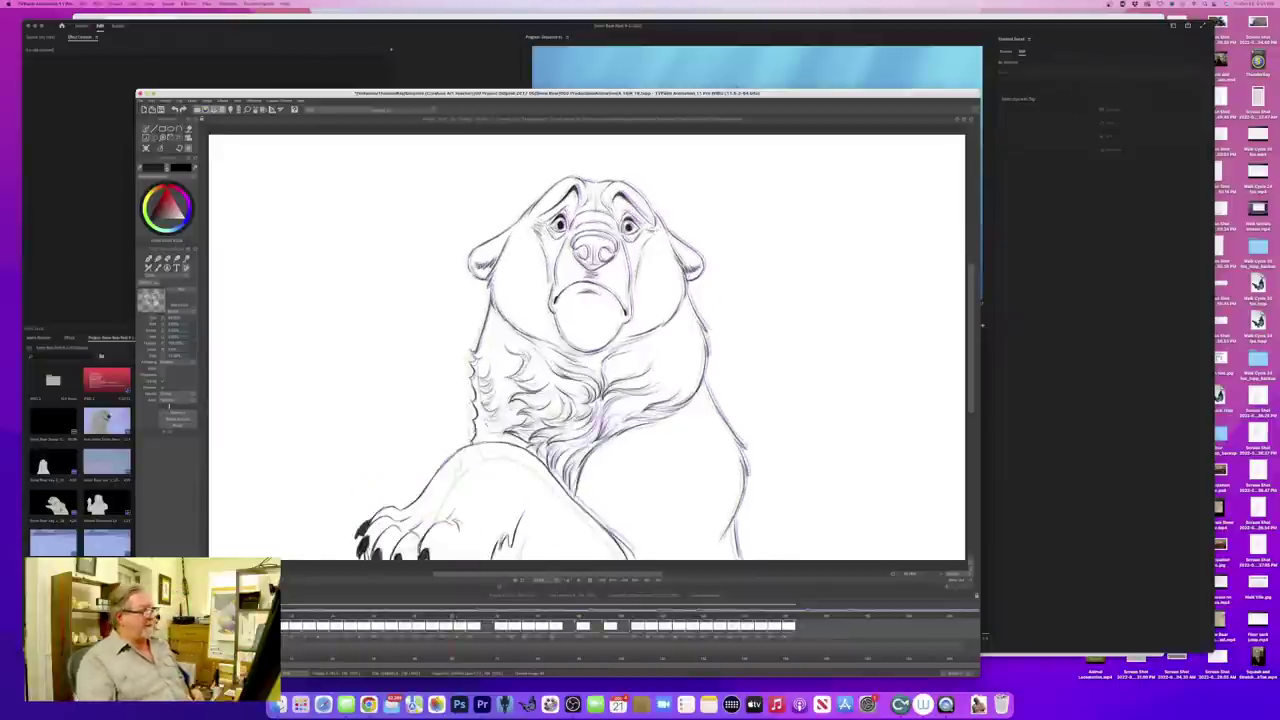
key(Right)
key(Left)
key(Right)
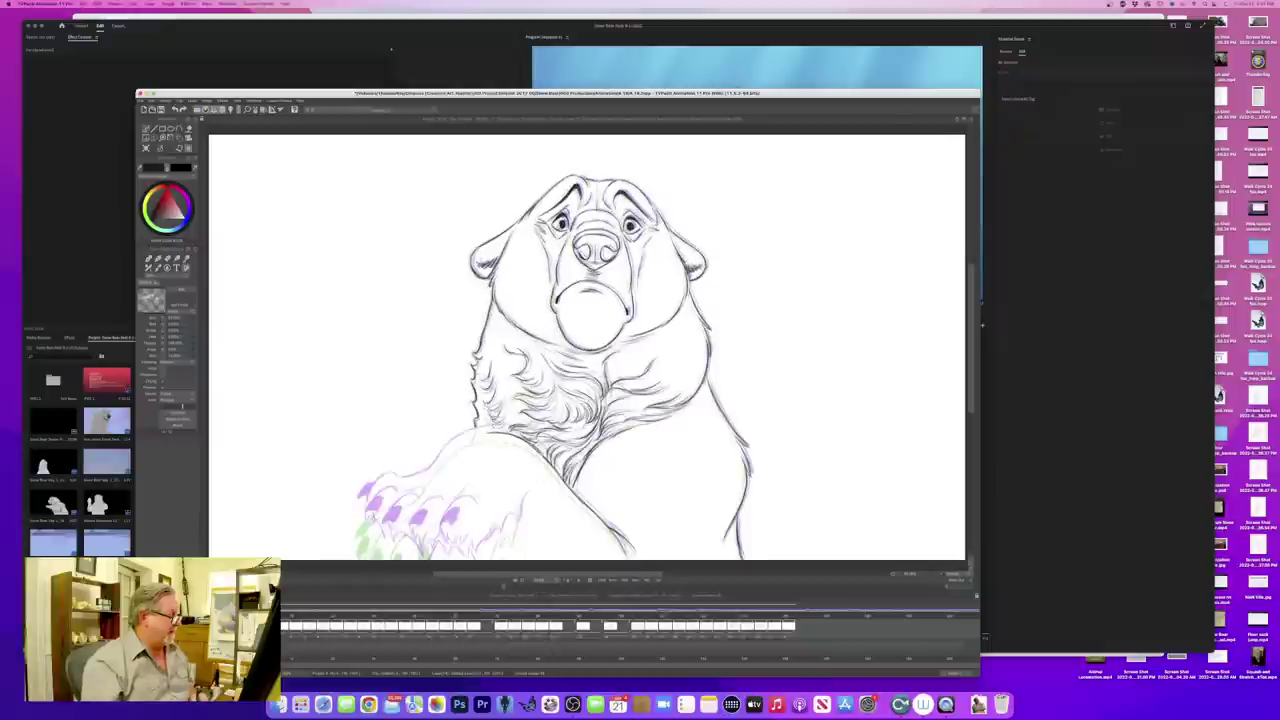
- Ink the arm's upper contour toward the paw and the curved outlines of the two inner toes
drag(485, 432, 425, 481)
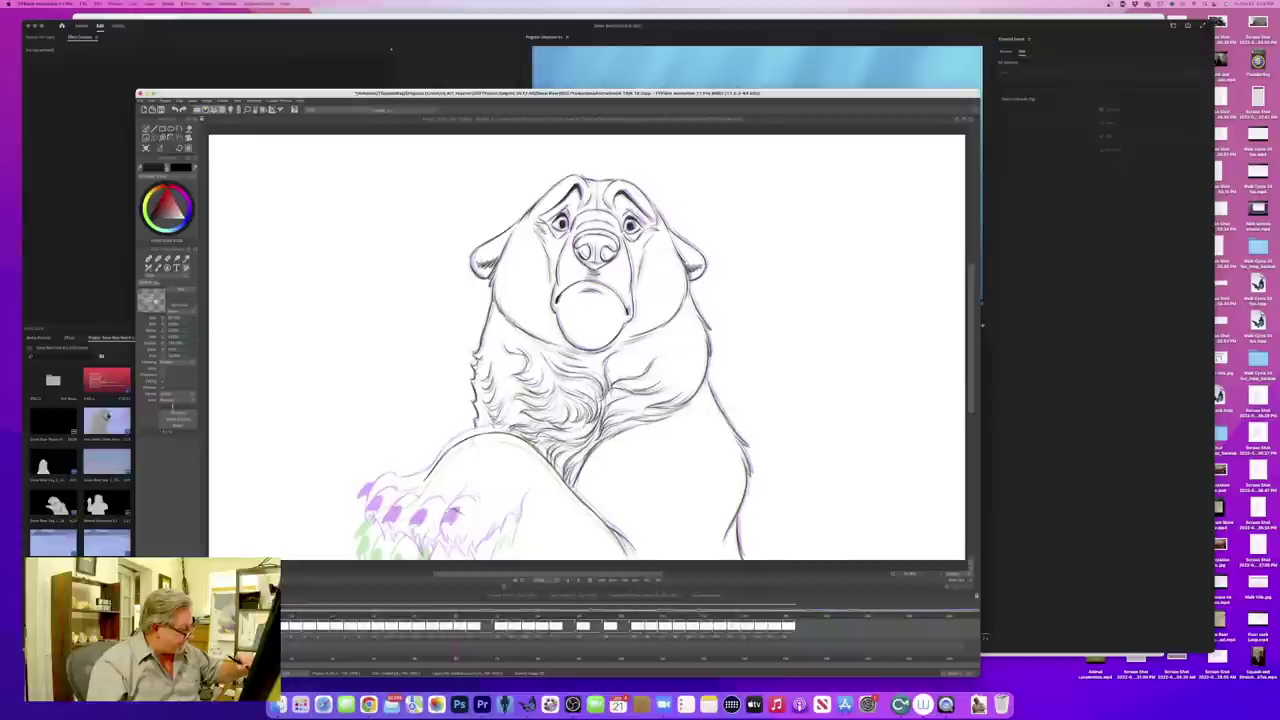
mouse_move(446, 512)
mouse_down()
mouse_move(431, 539)
mouse_move(441, 554)
mouse_move(429, 522)
mouse_move(404, 531)
mouse_move(411, 552)
mouse_up()
key(Left)
key(Right)
key(Left)
key(Right)
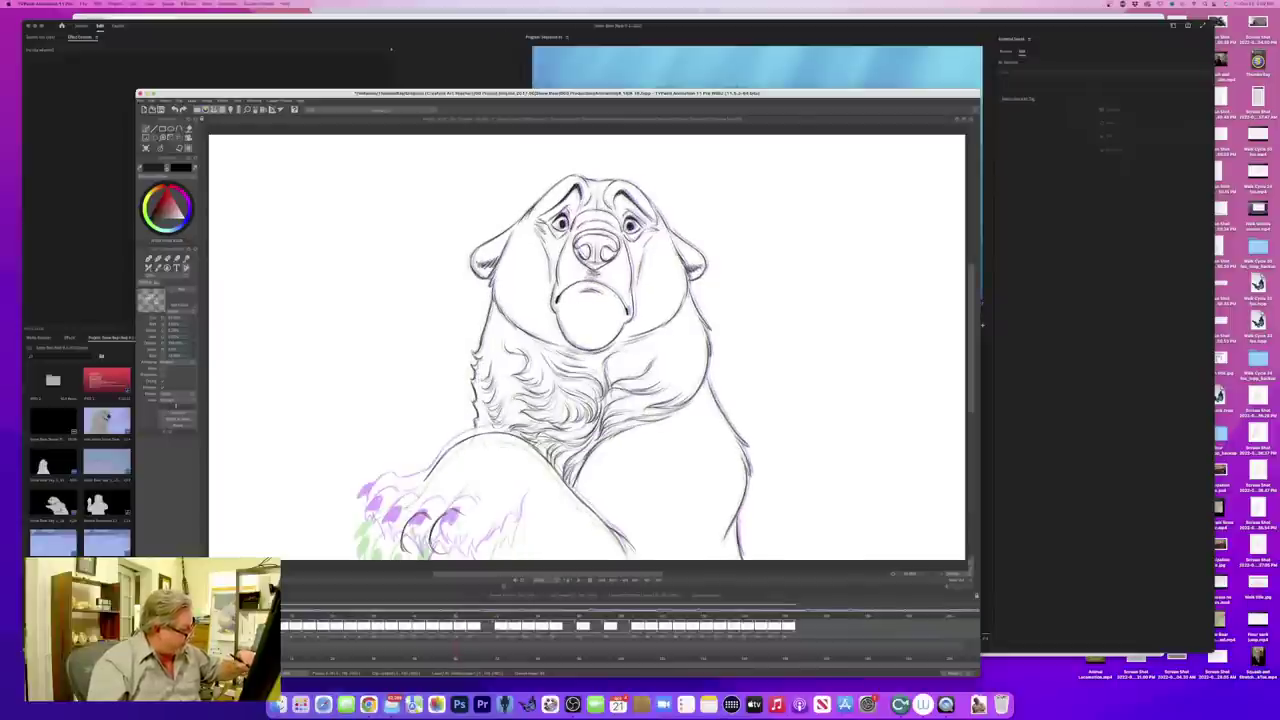
- Ink the outlines of the next two toes toward the paw's outer edge, comparing each with the previous frame
drag(402, 506, 378, 550)
key(Left)
key(Right)
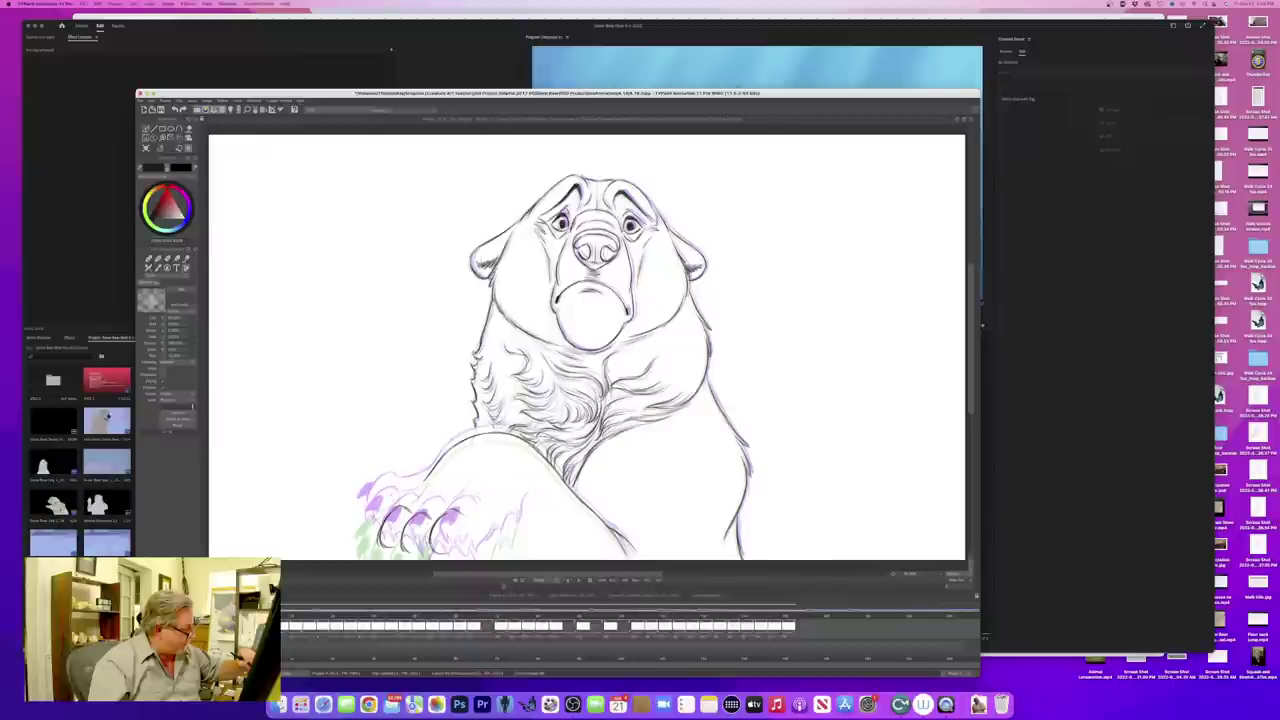
key(Left)
key(Right)
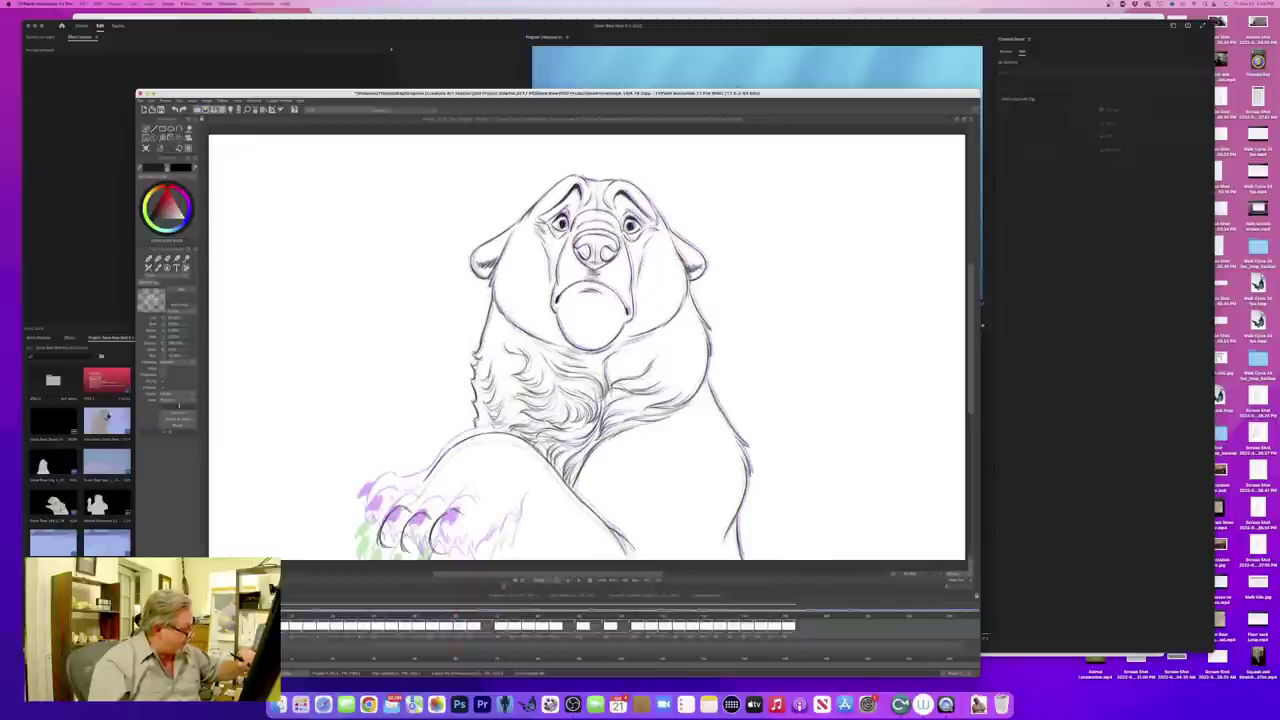
drag(387, 498, 366, 537)
key(Left)
key(Right)
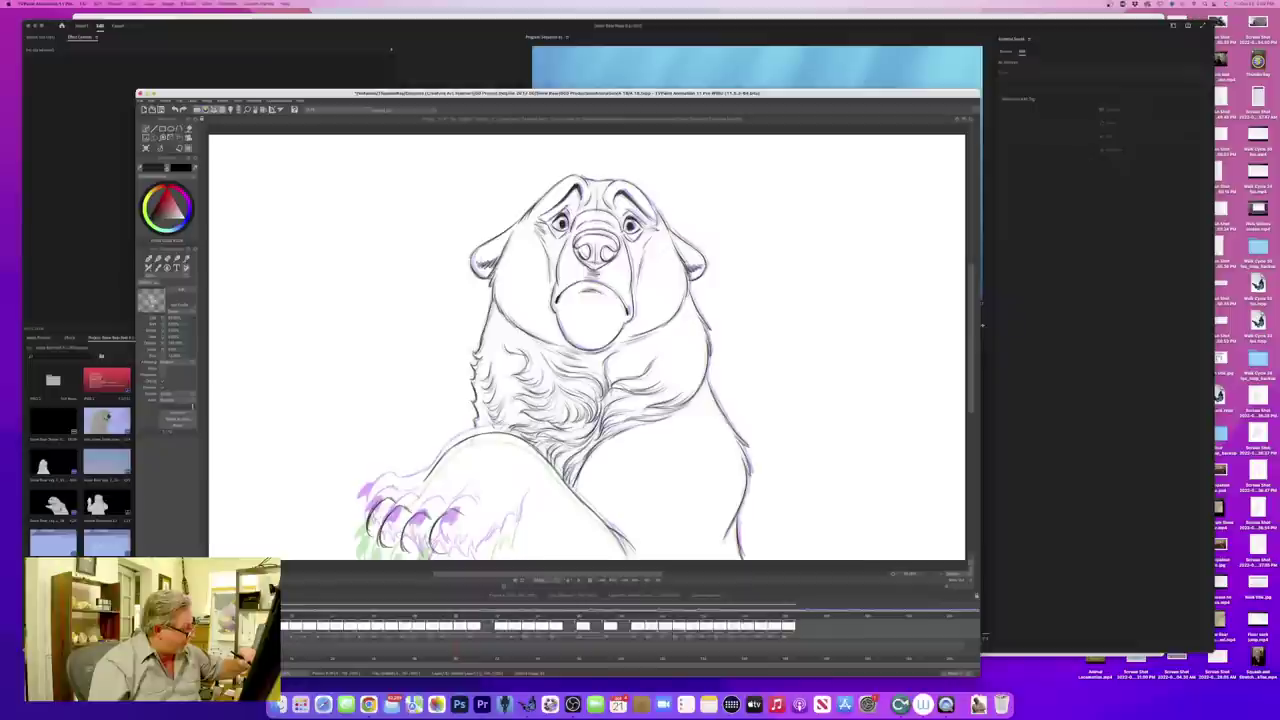
- Ink the outermost toe and the top line joining the paw to the arm, checking against the previous frame
mouse_move(397, 484)
mouse_down()
mouse_move(379, 489)
mouse_move(369, 518)
mouse_up()
key(Left)
key(Right)
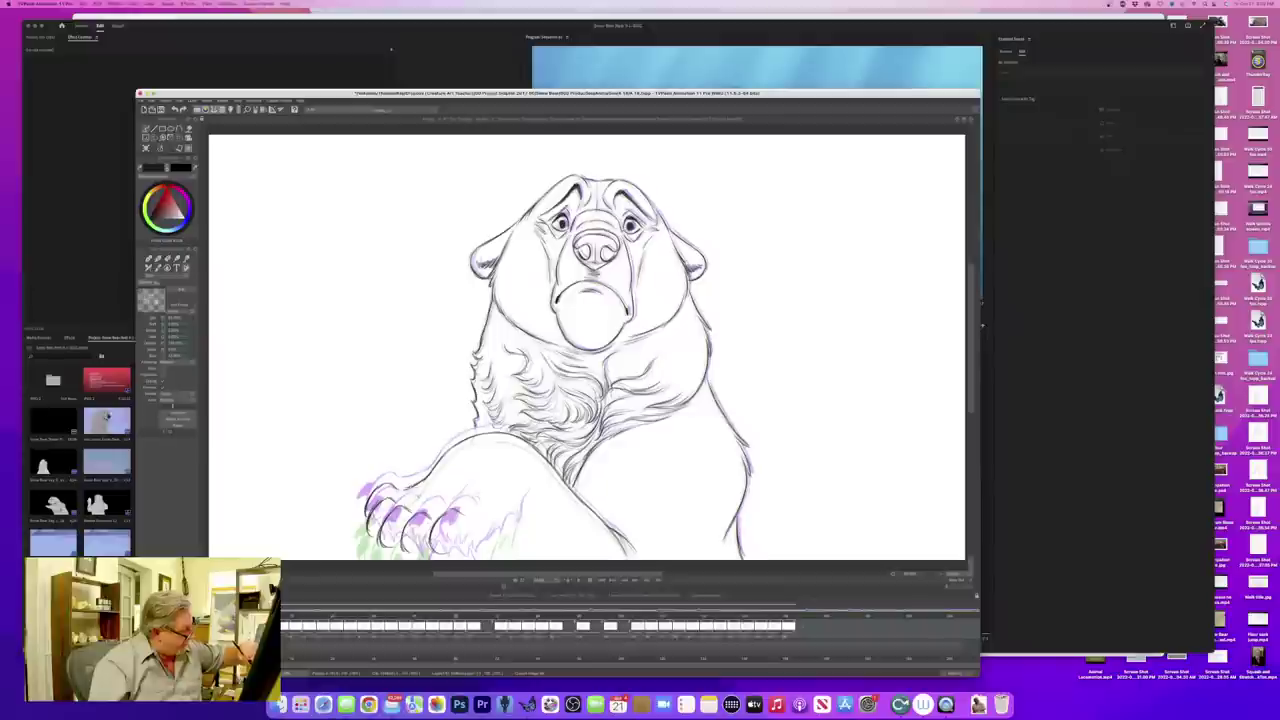
key(Left)
key(Right)
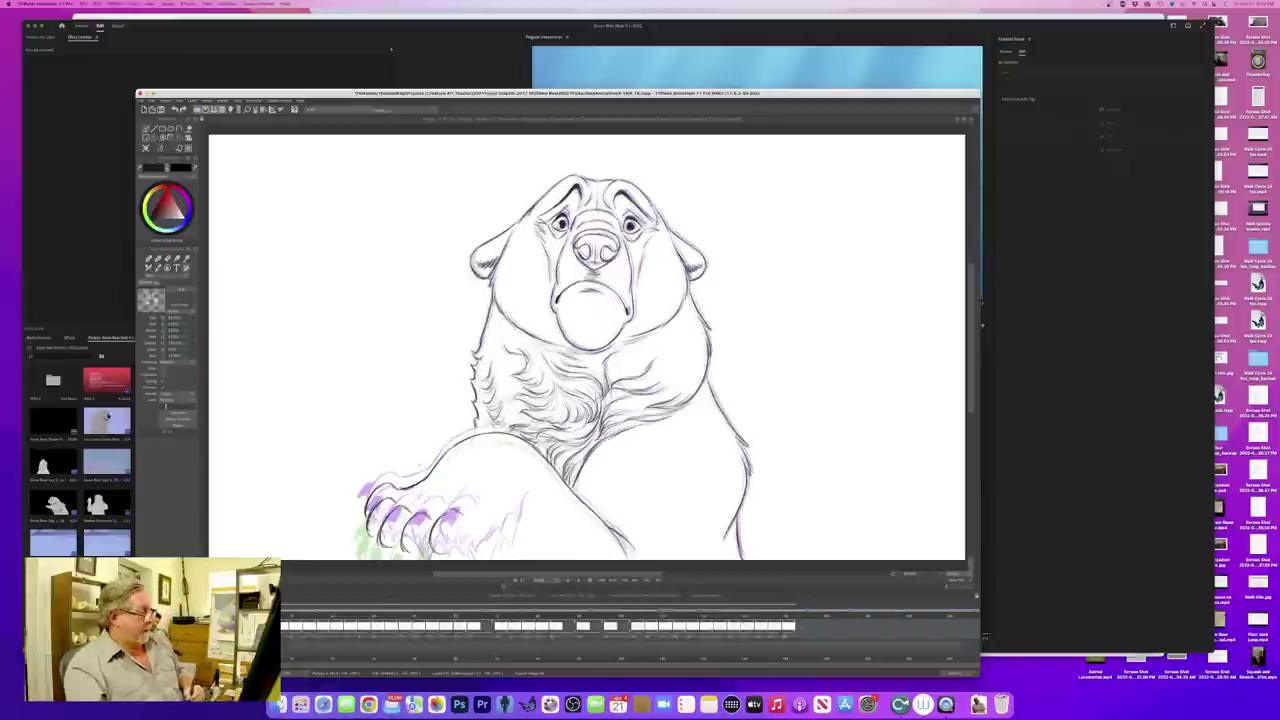
key(Left)
key(Right)
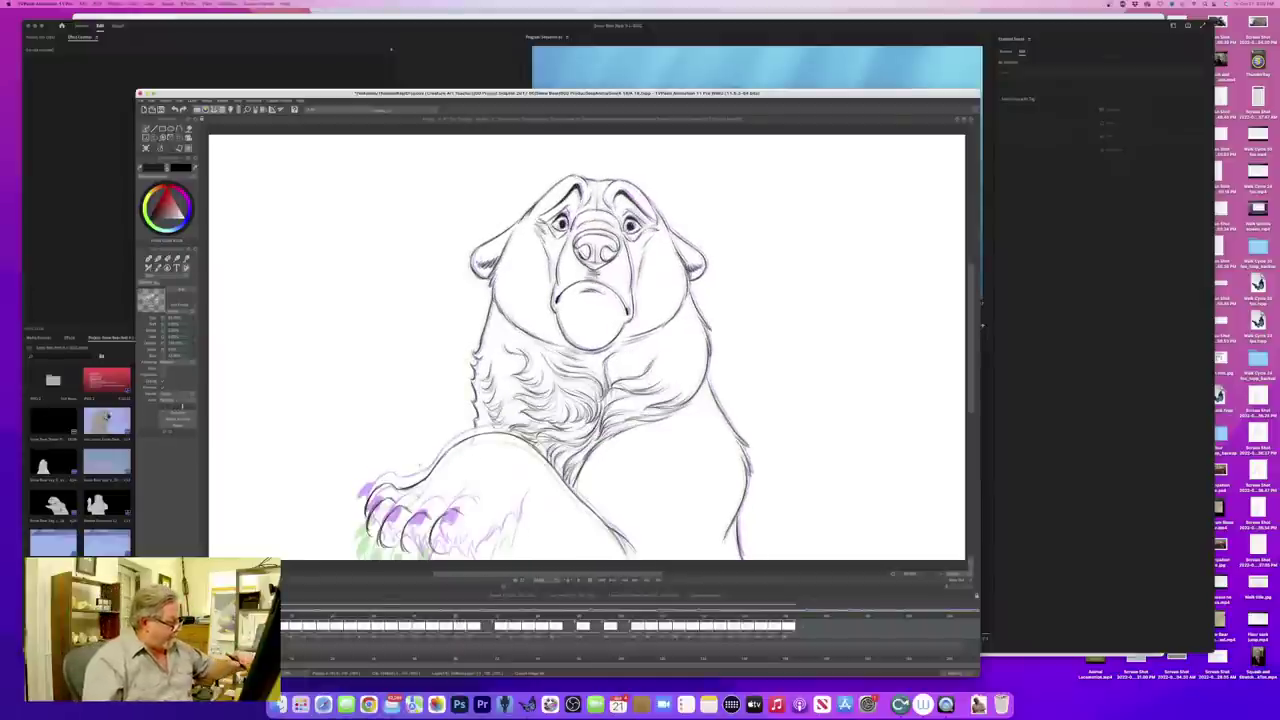
- Outline the paw's inner claws and fill them in solid black, flipping through the neighbouring frames
drag(441, 526, 433, 540)
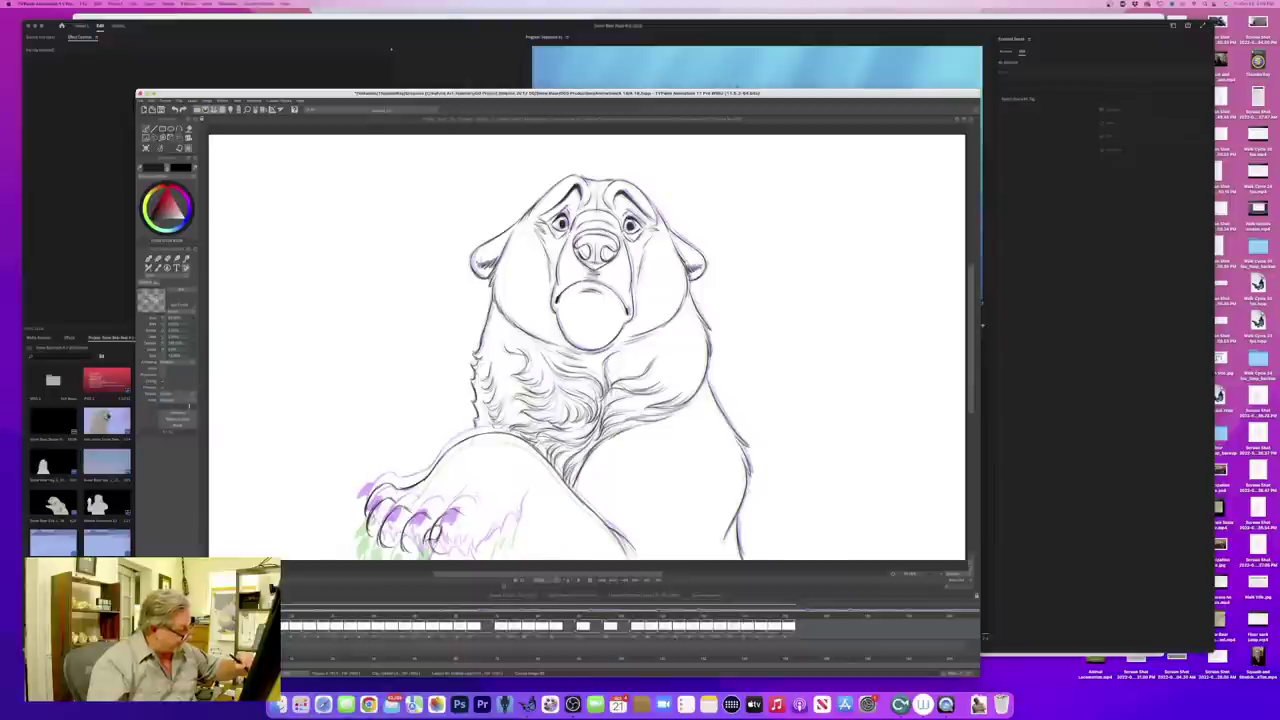
mouse_move(439, 526)
mouse_down()
mouse_move(434, 542)
mouse_move(372, 541)
mouse_move(371, 528)
mouse_up()
key(Right)
key(Left)
key(Left)
key(Right)
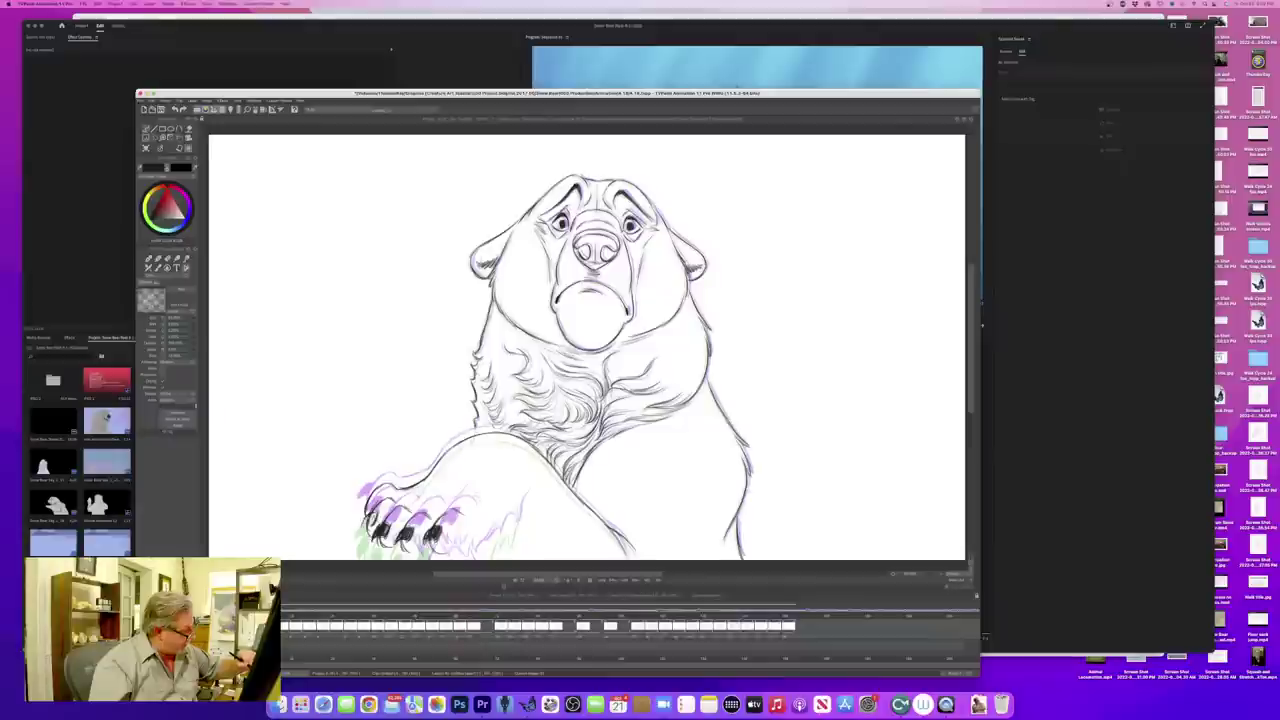
- Ink and fill the outermost claw in black, comparing the paw with the previous frame
mouse_move(377, 512)
mouse_down()
mouse_move(361, 528)
mouse_move(356, 514)
mouse_up()
key(Left)
key(Right)
key(Left)
key(Right)
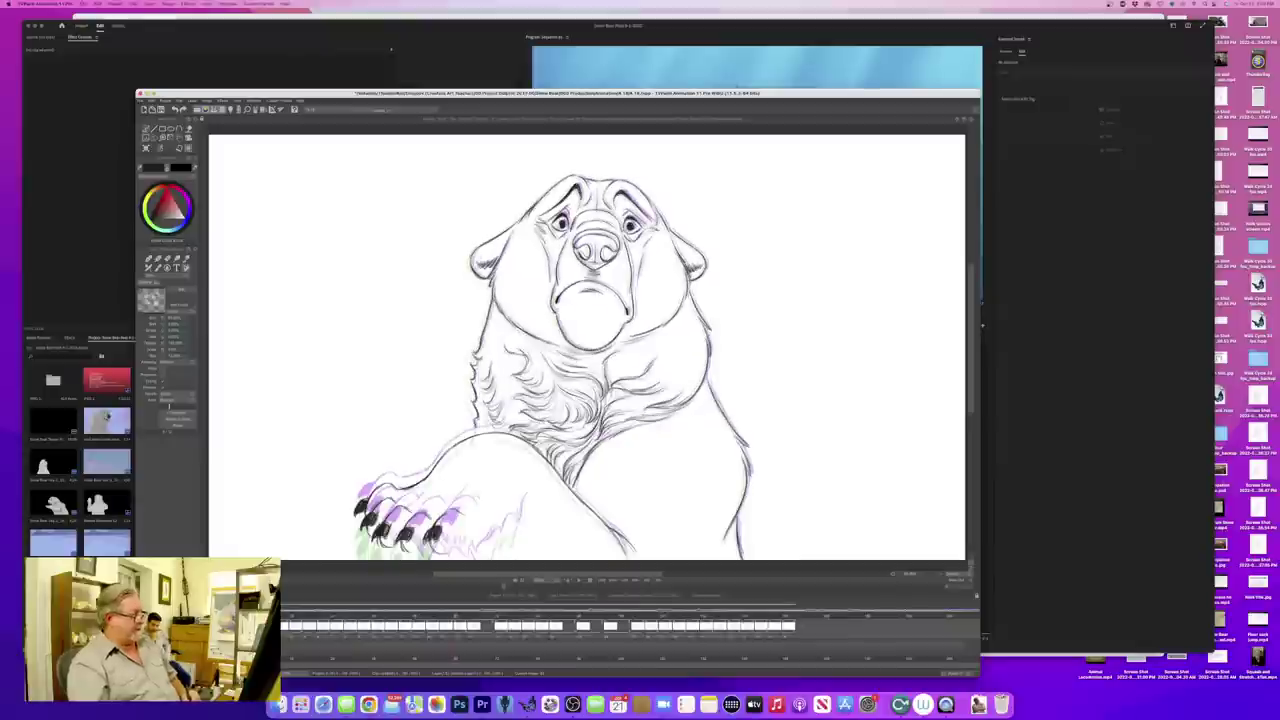
- Ink the jagged fur along the paw's wrist edge and underside, comparing with the previous frame
key(Left)
key(Right)
drag(526, 503, 484, 554)
mouse_move(491, 537)
mouse_down()
mouse_move(481, 557)
mouse_move(442, 558)
mouse_move(454, 557)
mouse_up()
key(Left)
key(Right)
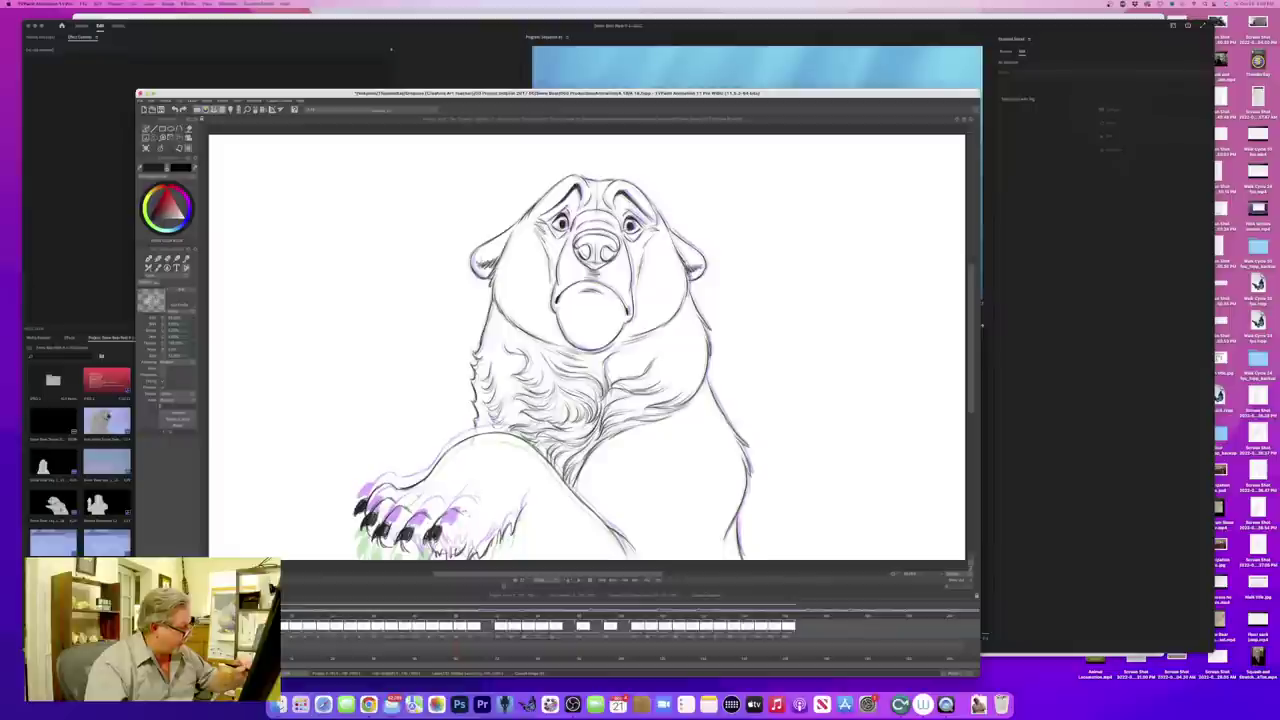
- Ink the crease and remaining fur strokes around the paw's innermost claw, checking against the previous frame
mouse_move(458, 498)
mouse_down()
mouse_move(434, 512)
mouse_move(414, 562)
mouse_move(436, 558)
mouse_up()
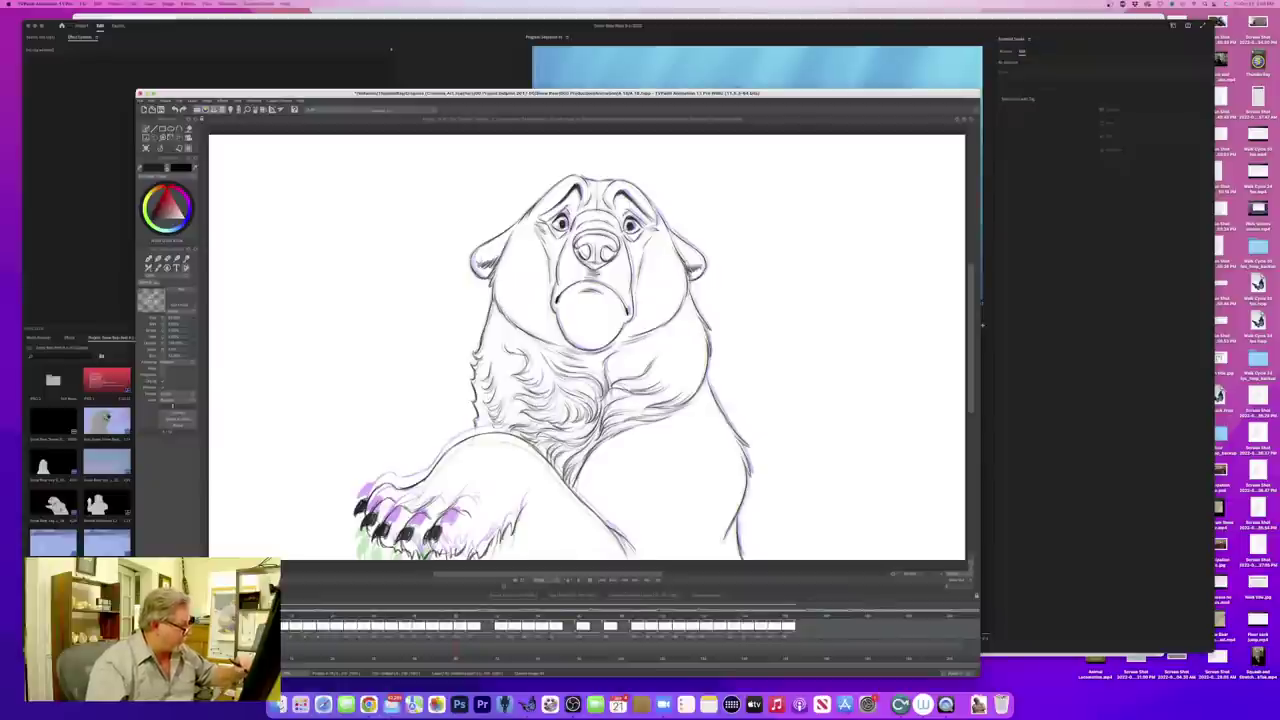
key(Left)
key(Right)
key(Left)
key(Right)
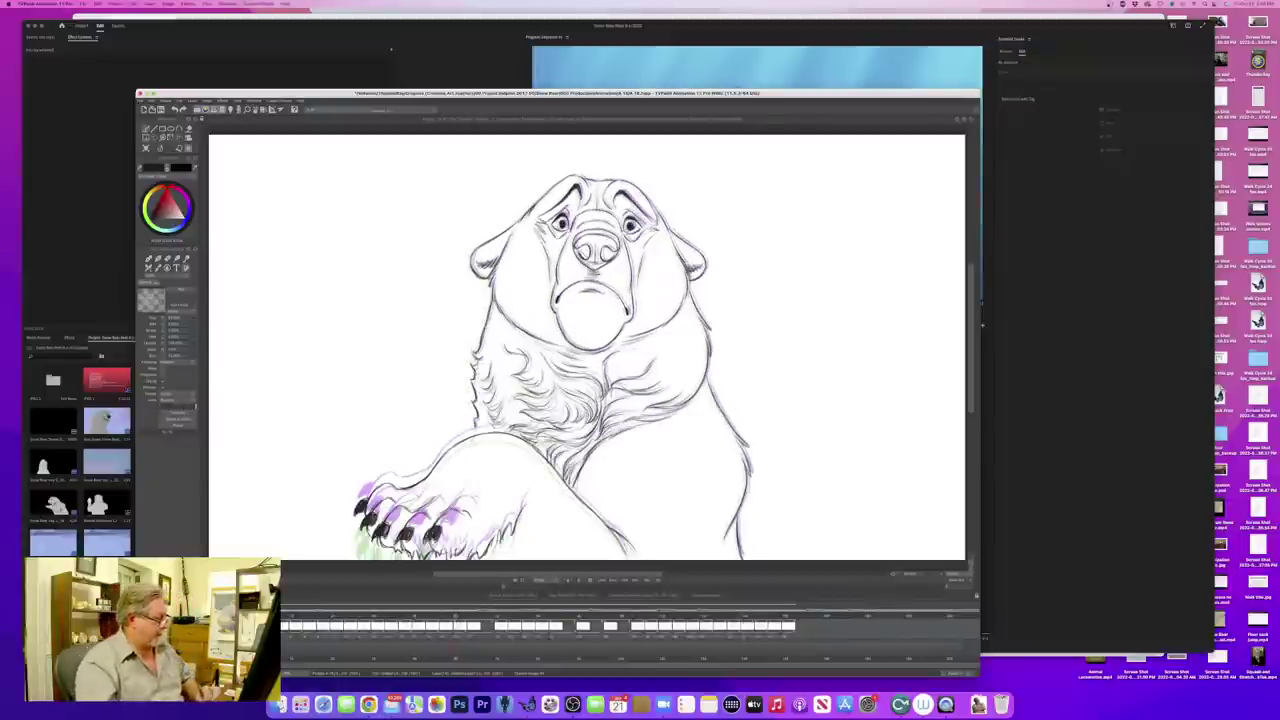
- Play back the animation and flip through the inked frames to check the motion of the head and raised paw
click(578, 581)
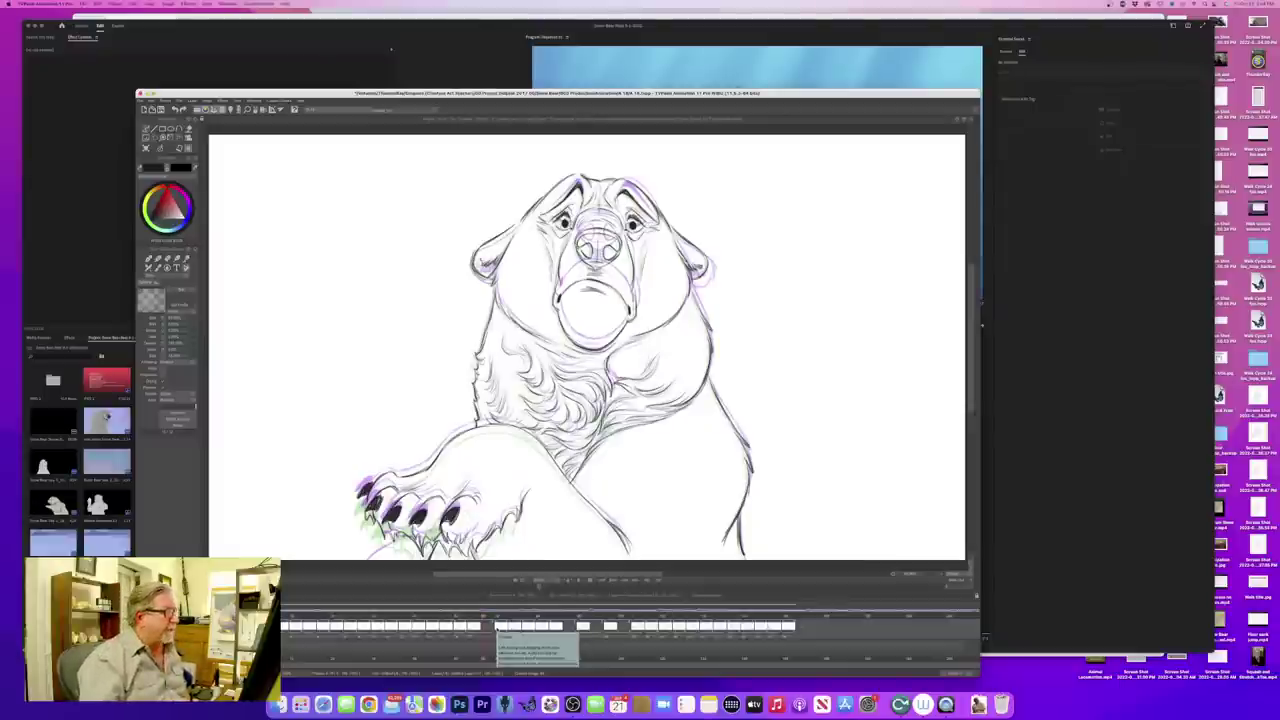
key(Left)
key(Left)
key(Left)
key(Left)
key(Left)
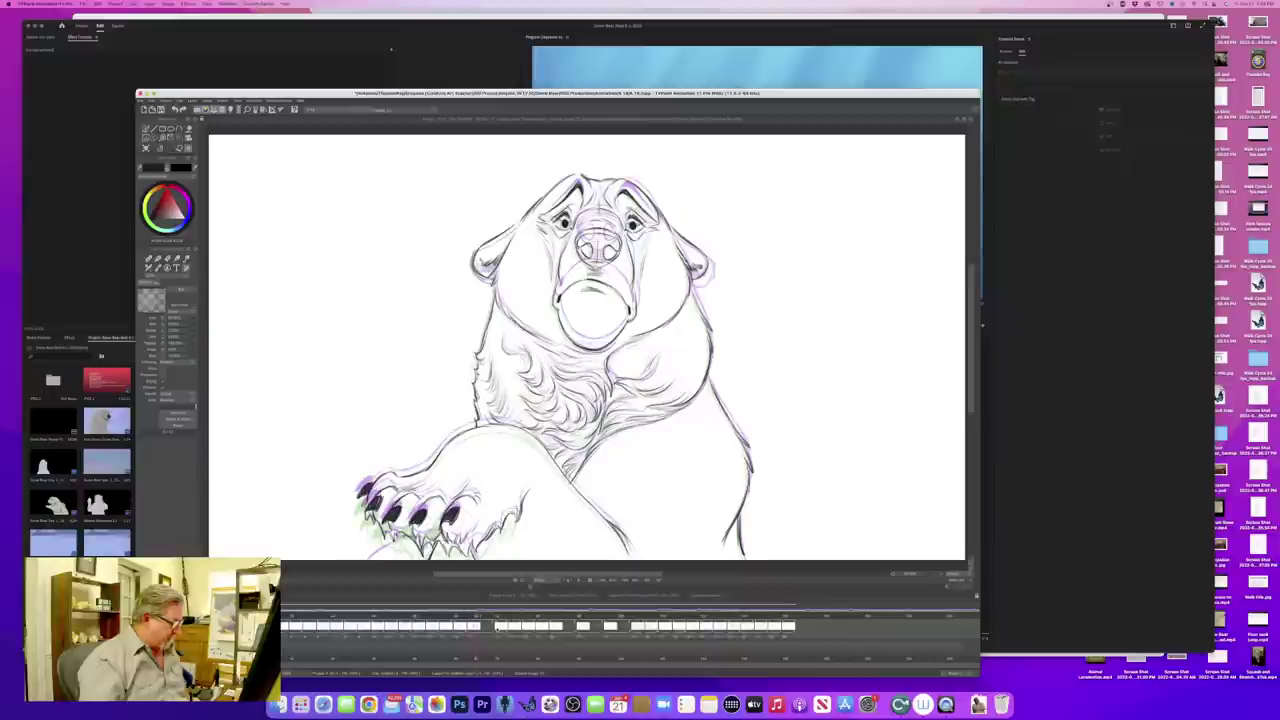
key(Right)
key(Left)
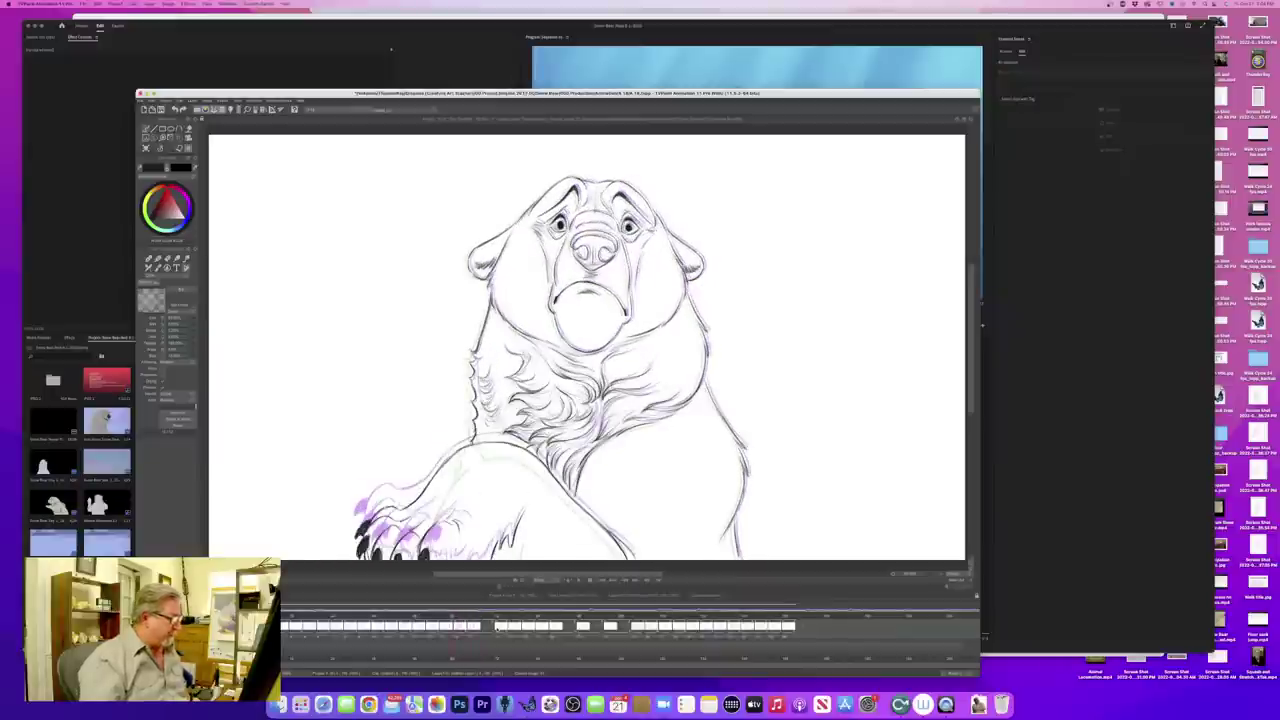
key(Right)
key(Left)
key(Right)
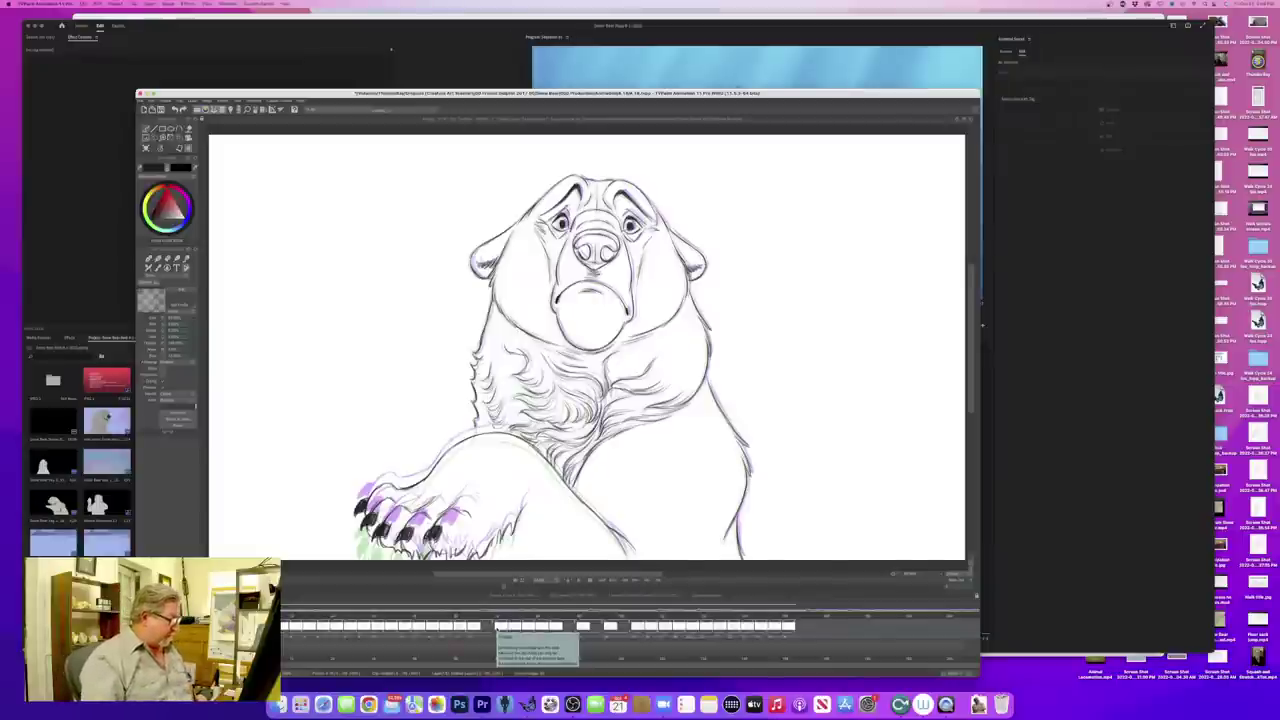
- Ink the outer shoulder contour over the next uninked rough drawing, comparing with the previous frame
key(period)
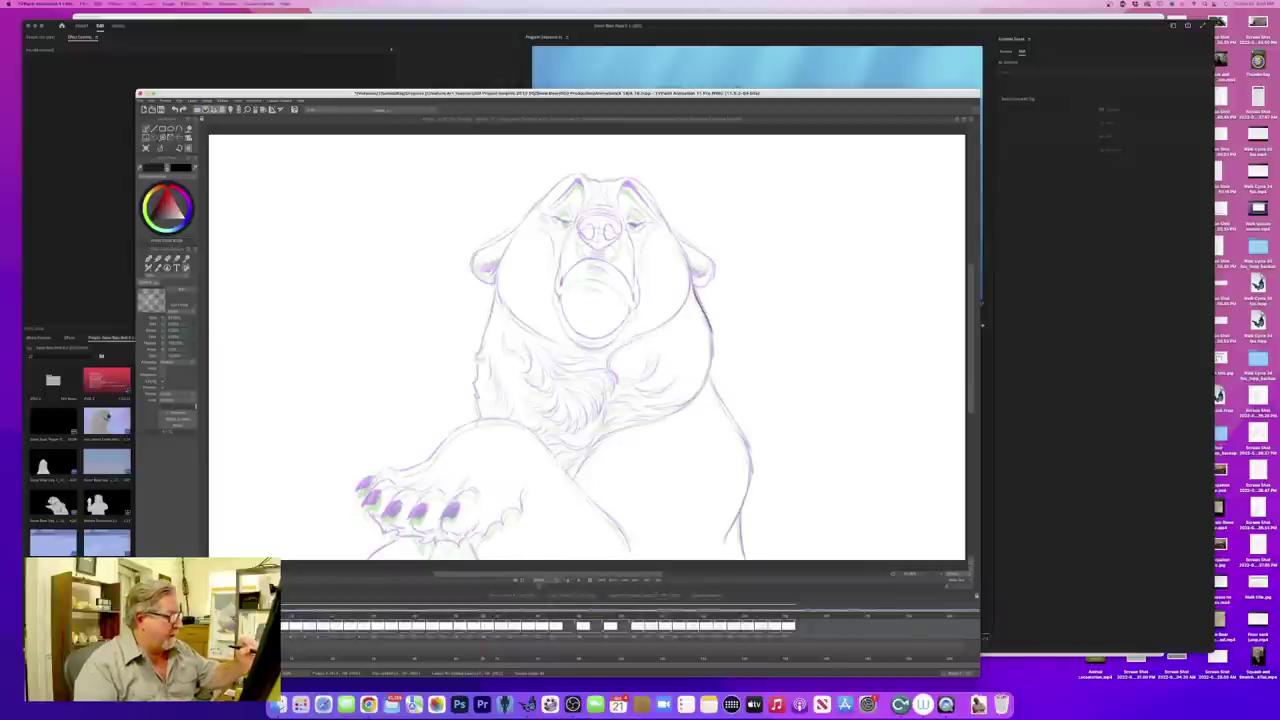
drag(705, 320, 704, 381)
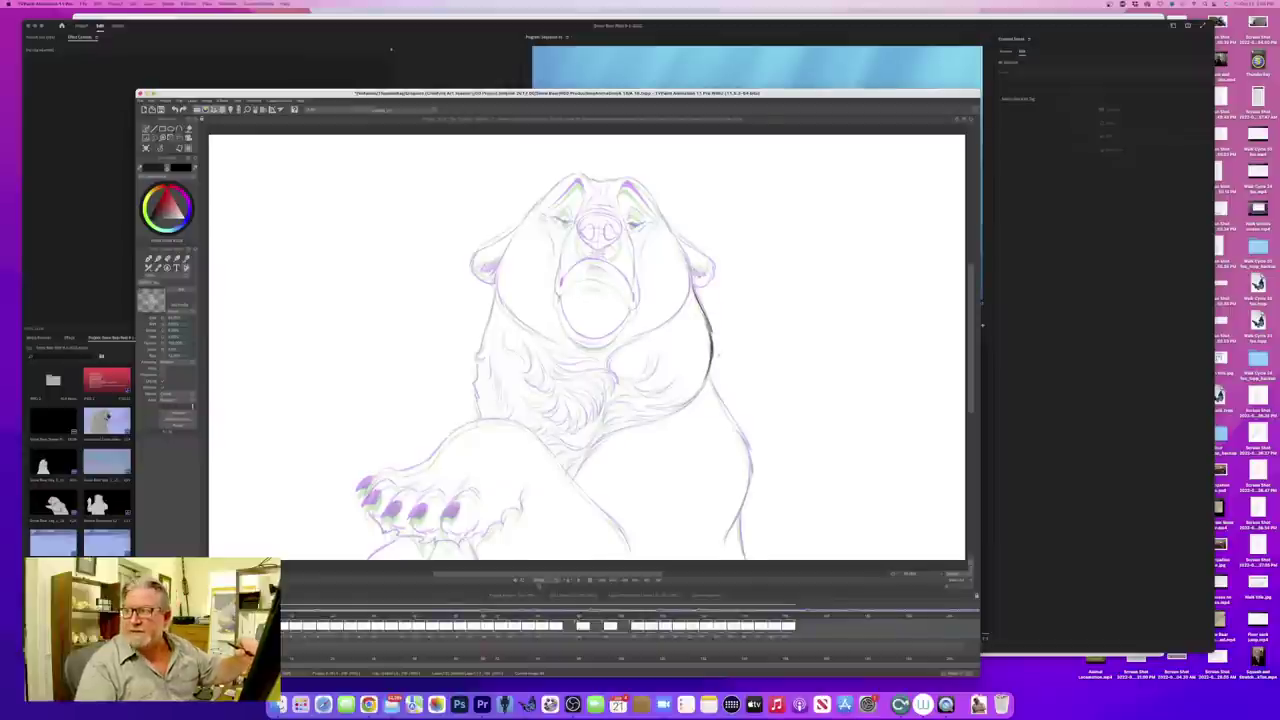
key(Left)
key(Right)
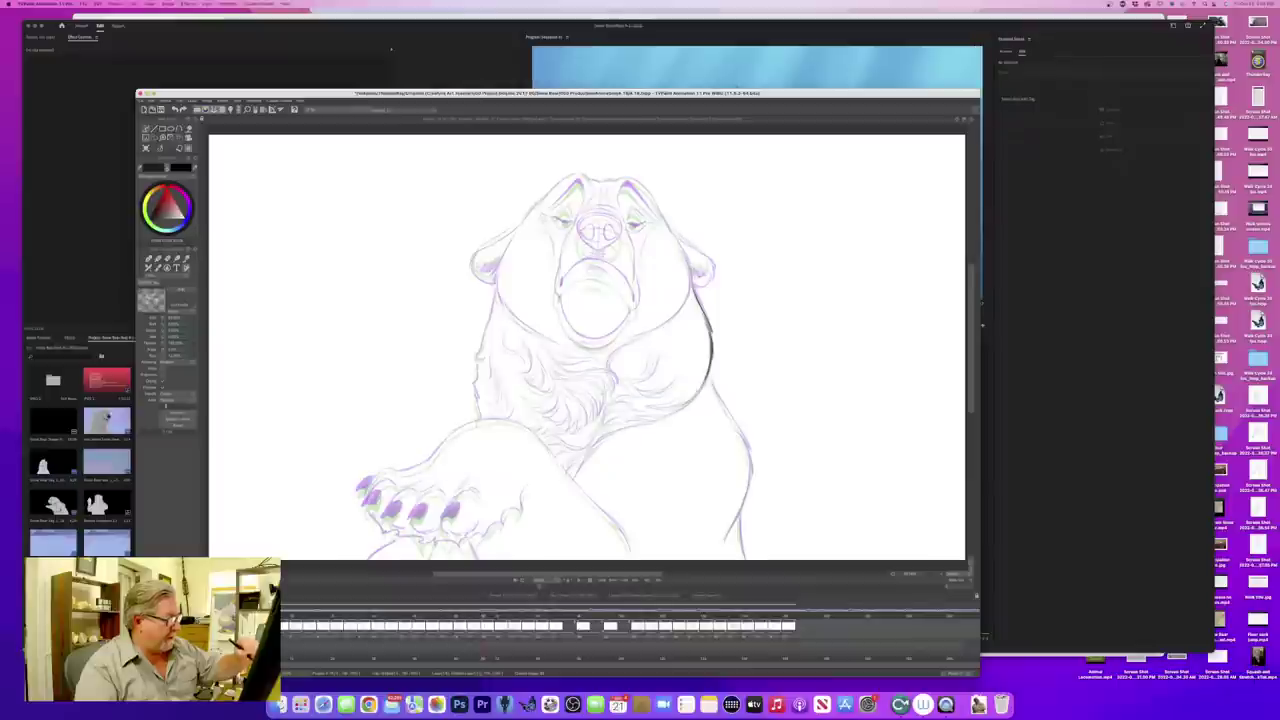
- Ink the bear's outer side from below the shoulder down to the canvas's lower edge, flipping between neighbouring frames
mouse_move(707, 378)
mouse_down()
mouse_move(691, 403)
mouse_move(719, 399)
mouse_move(752, 472)
mouse_move(726, 536)
mouse_move(740, 560)
mouse_up()
drag(741, 506, 737, 528)
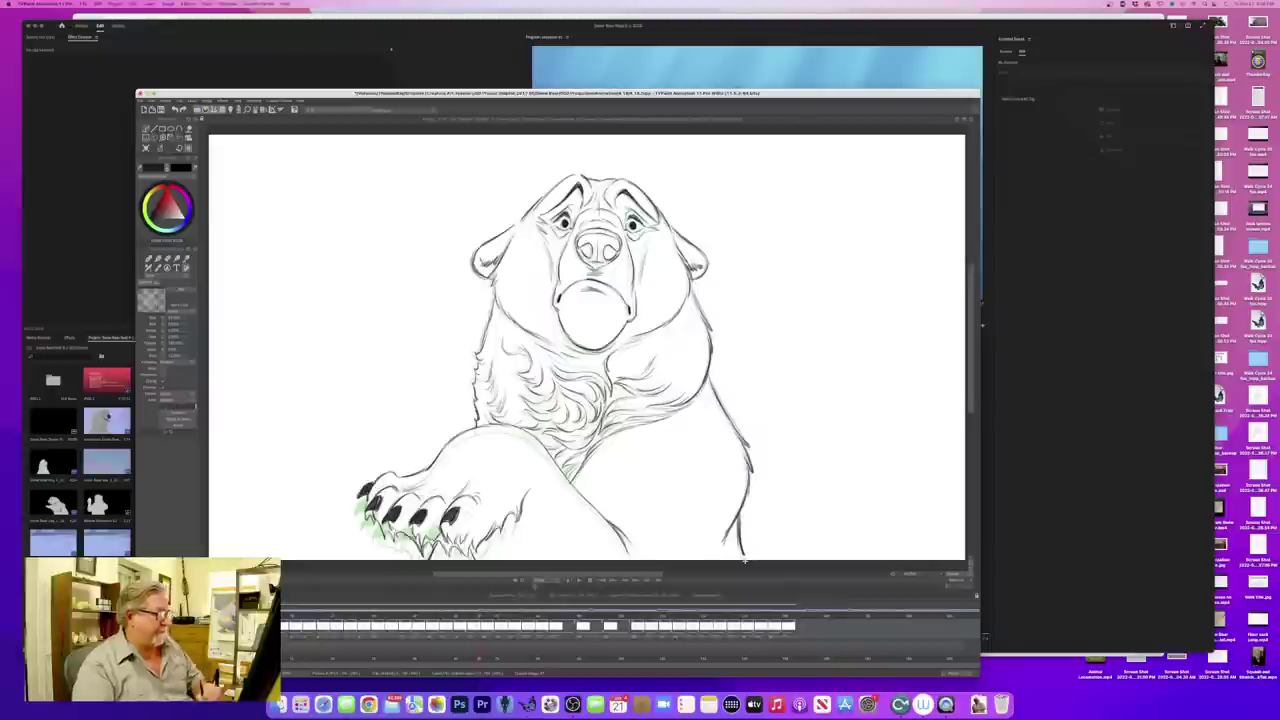
key(Right)
key(Left)
key(Right)
key(Left)
key(Right)
key(Left)
key(Right)
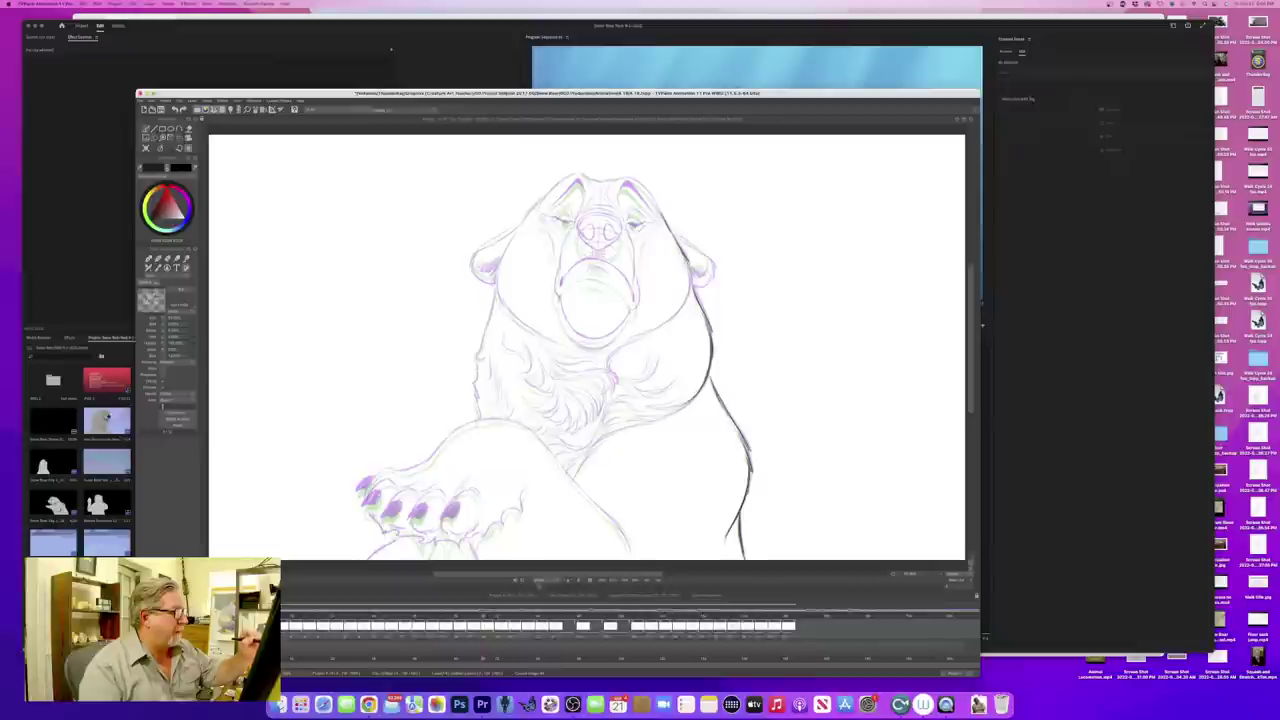
- Ink both cheek contours curving down toward the chin, checking their spacing against the previous frame
mouse_move(687, 272)
mouse_down()
mouse_move(691, 299)
mouse_move(669, 319)
mouse_up()
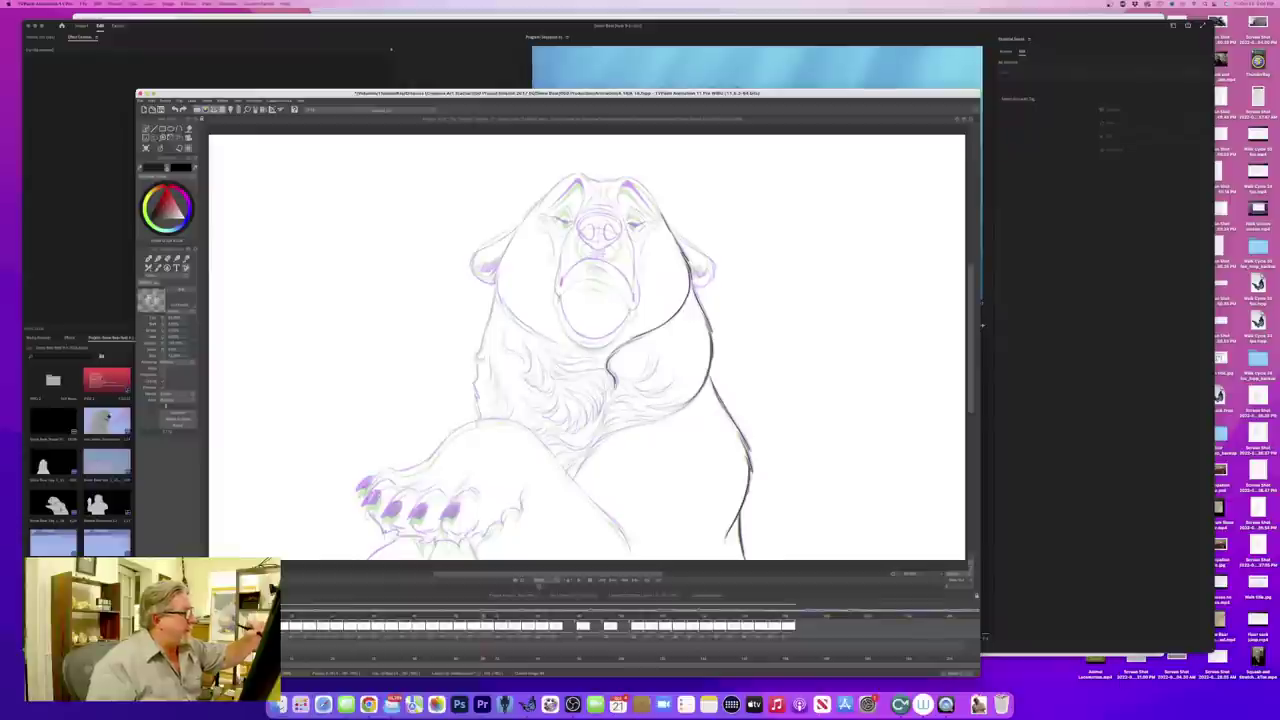
mouse_move(503, 255)
mouse_down()
mouse_move(491, 277)
mouse_move(503, 309)
mouse_move(562, 345)
mouse_up()
key(Left)
key(Right)
key(ctrl+z)
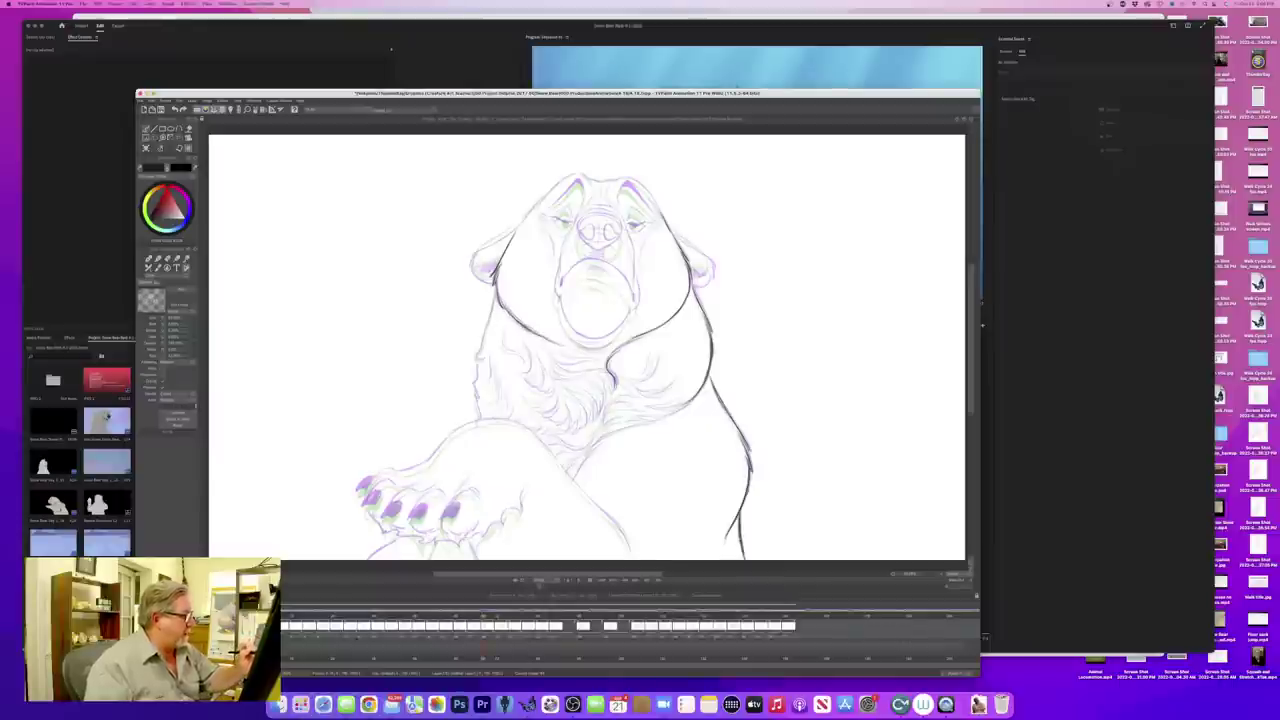
key(Left)
key(Right)
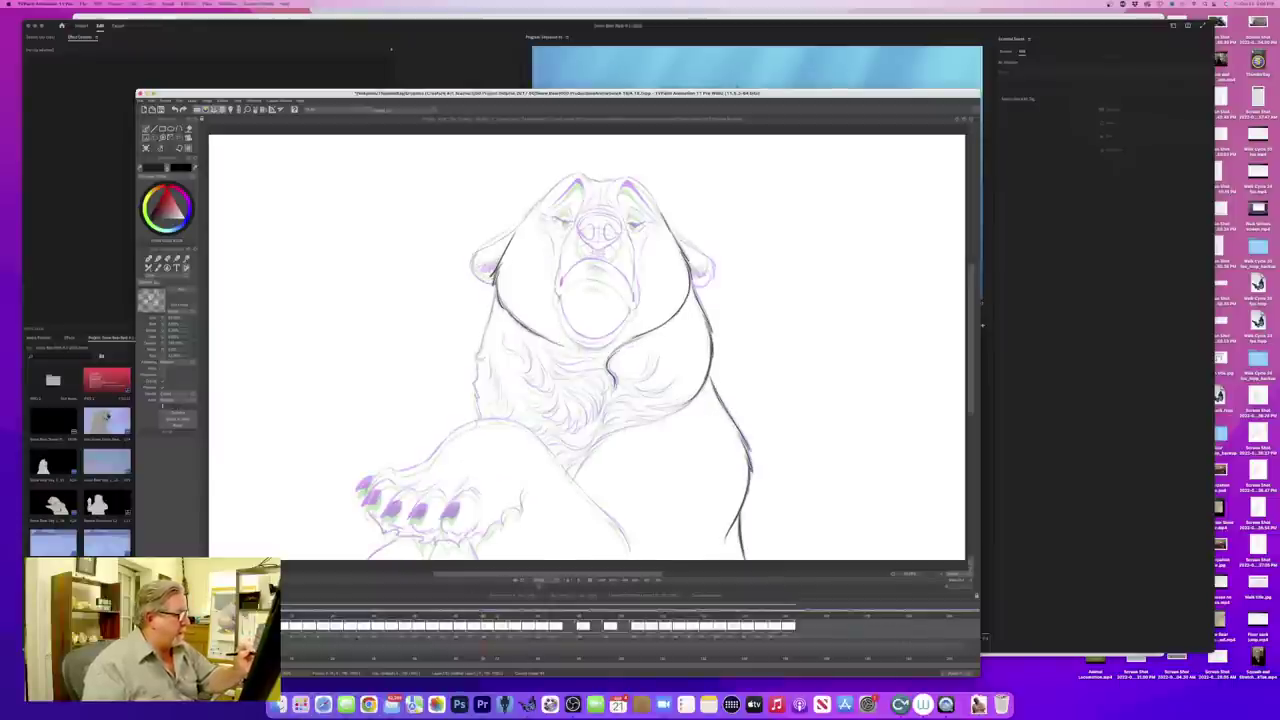
key(Left)
key(Right)
- Ink the line under the chin that joins the two cheek contours, comparing with the previous frame
mouse_move(582, 348)
mouse_down()
mouse_move(603, 350)
mouse_move(616, 330)
mouse_move(590, 344)
mouse_up()
key(Left)
key(Right)
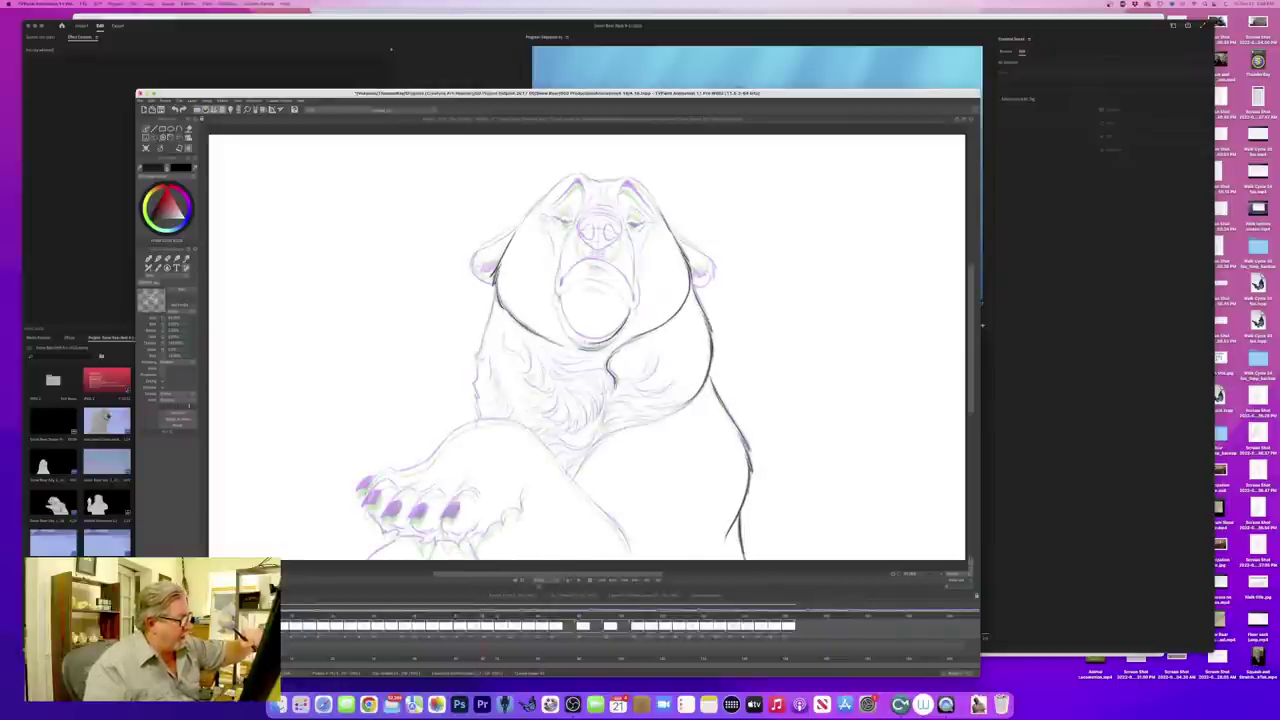
key(Left)
key(Right)
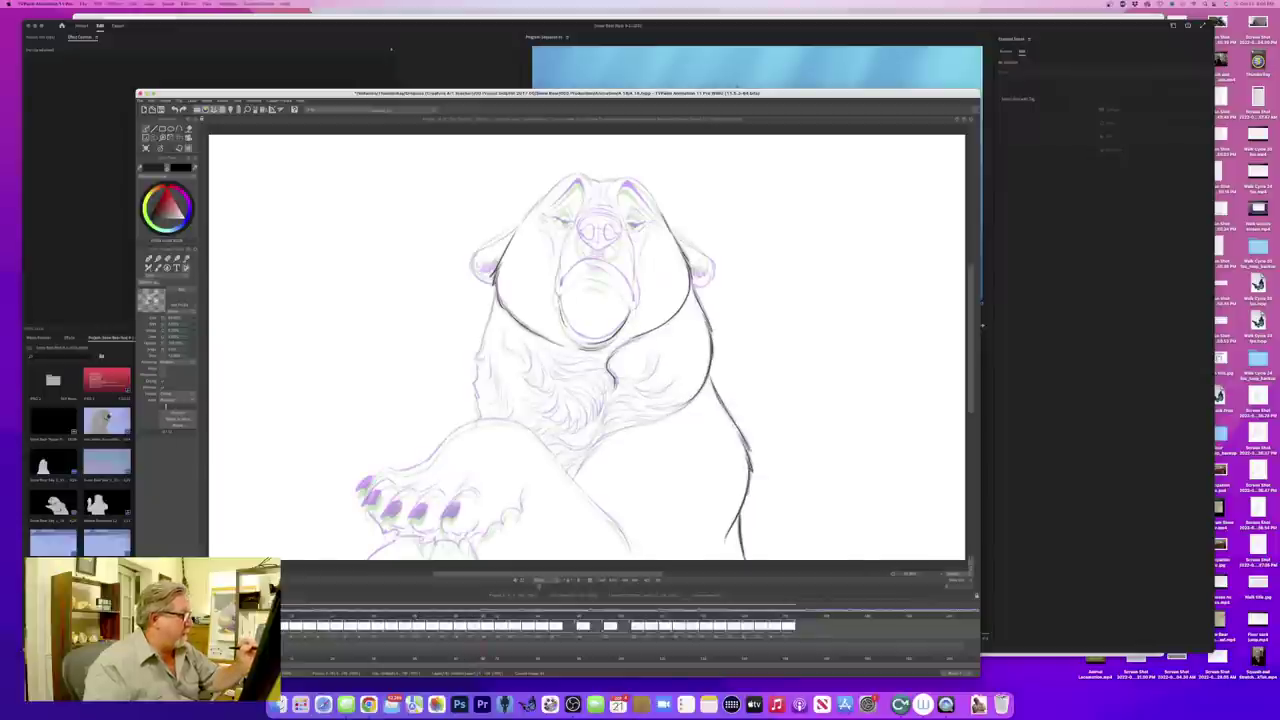
- Ink the rounded chin outline over the rough, flipping to the previous frame to compare
drag(562, 313, 580, 340)
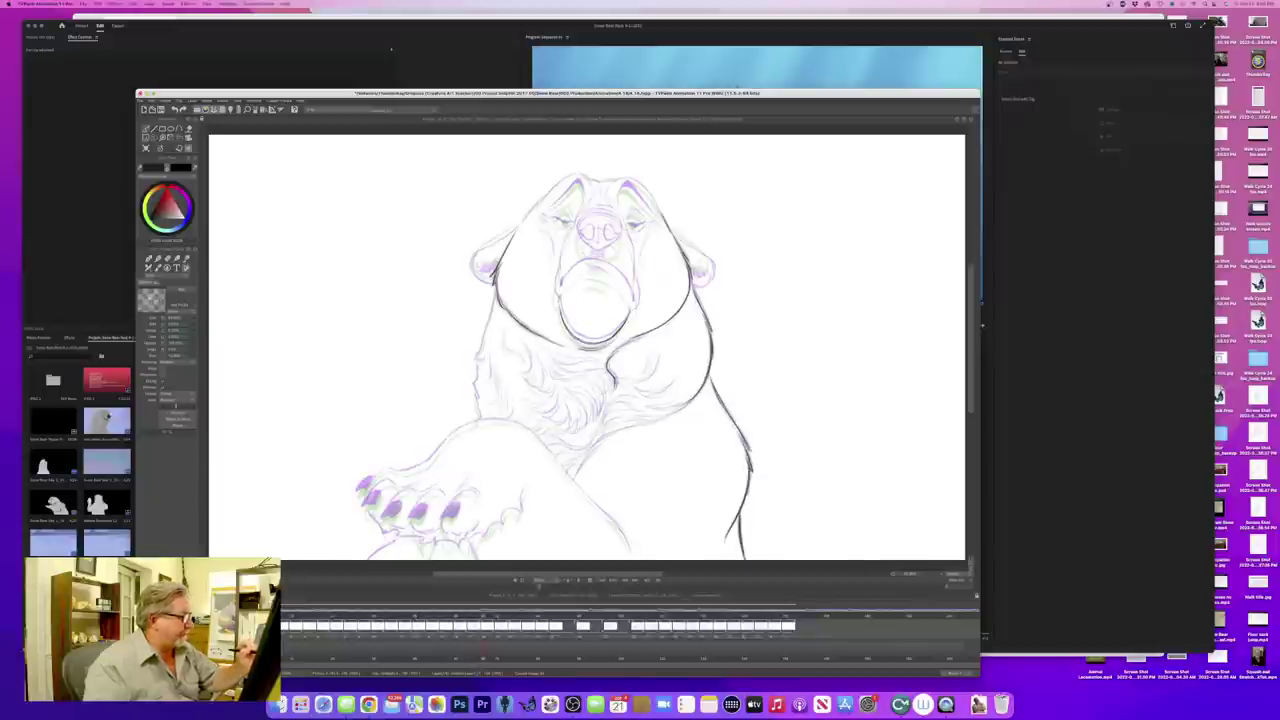
key(Left)
key(Right)
key(Left)
key(Right)
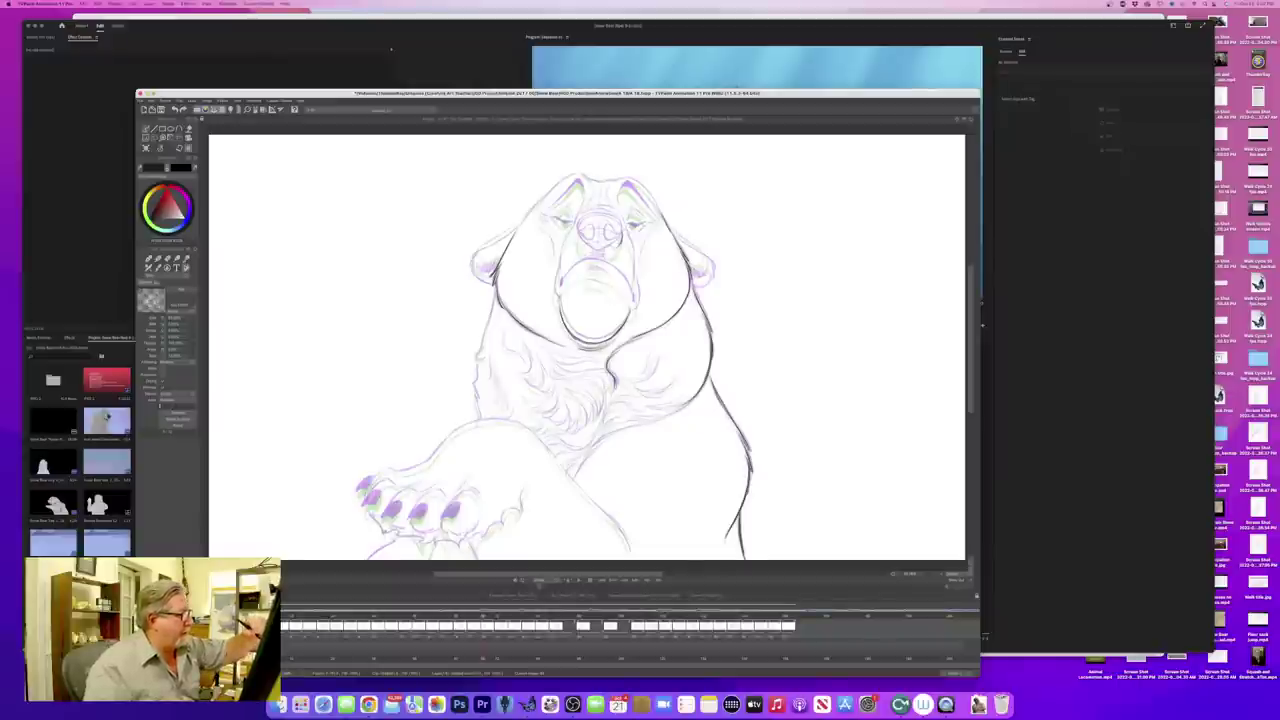
key(Left)
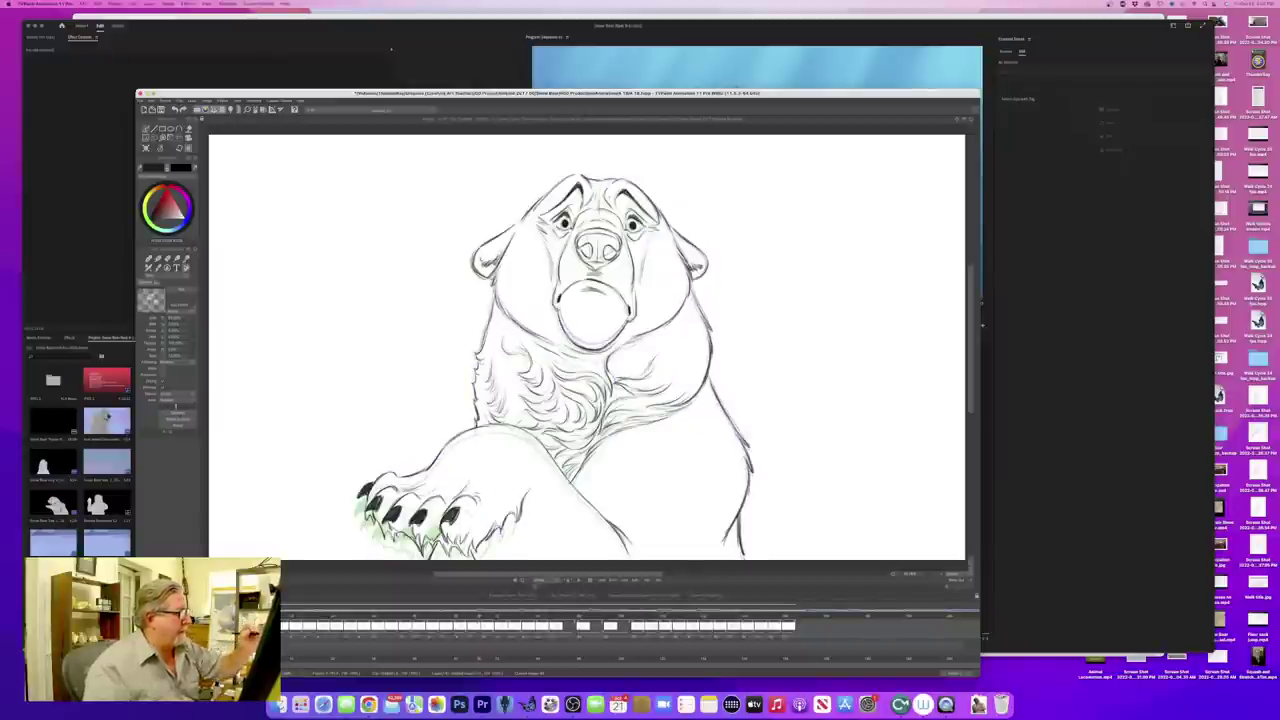
key(Right)
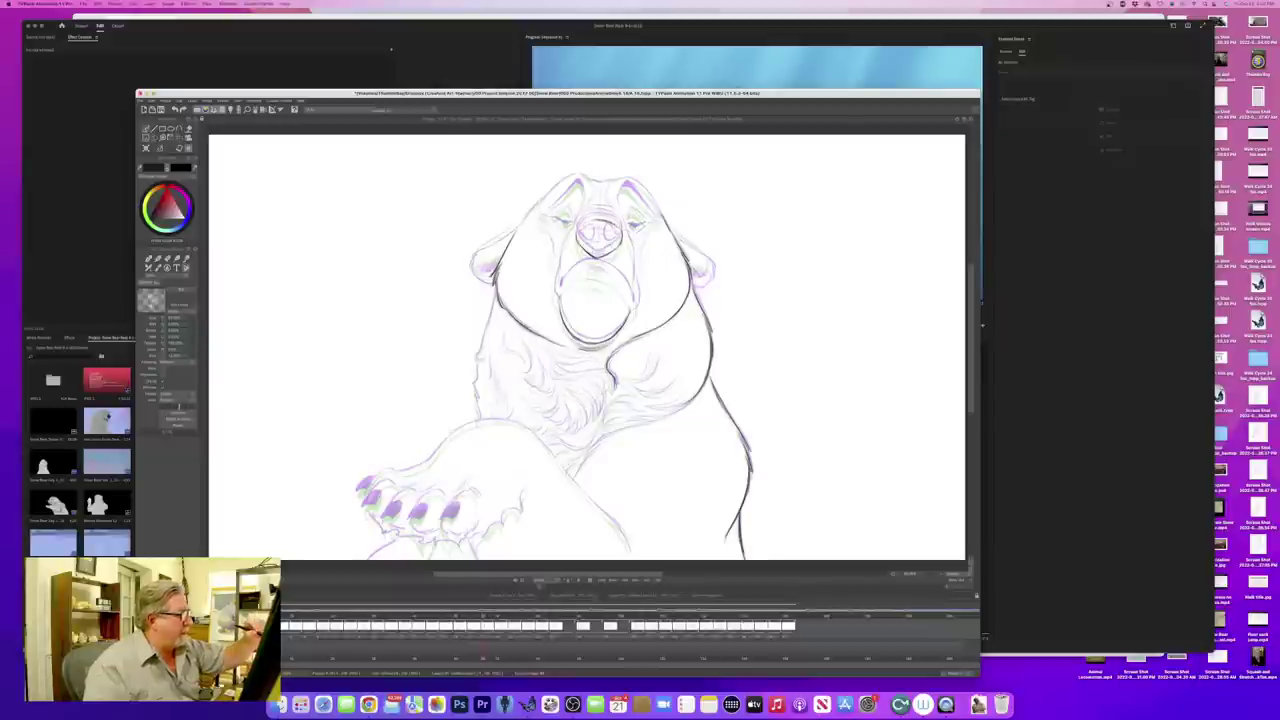
- Ink the nose outline, muzzle side and arched mouth line, comparing them with the previous frame
mouse_move(591, 219)
mouse_down()
mouse_move(578, 243)
mouse_move(634, 265)
mouse_up()
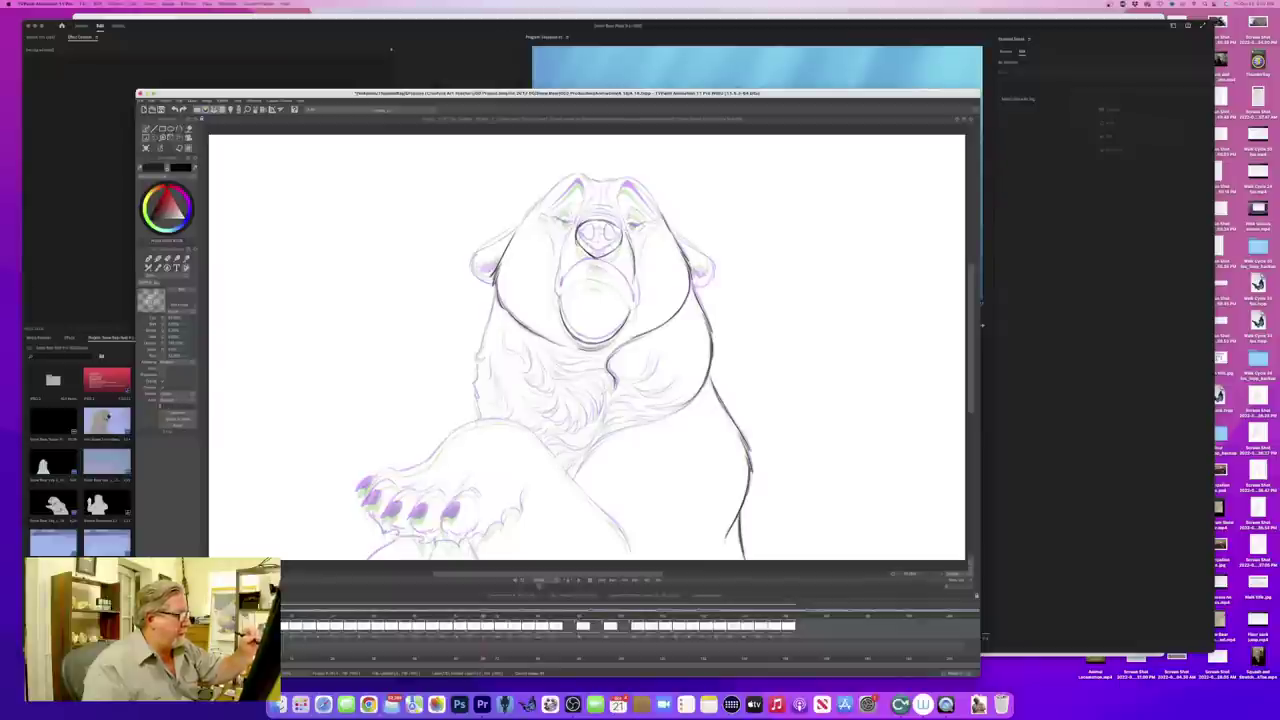
mouse_move(634, 281)
mouse_down()
mouse_move(630, 318)
mouse_move(611, 275)
mouse_move(588, 269)
mouse_move(562, 286)
mouse_up()
key(Left)
key(Right)
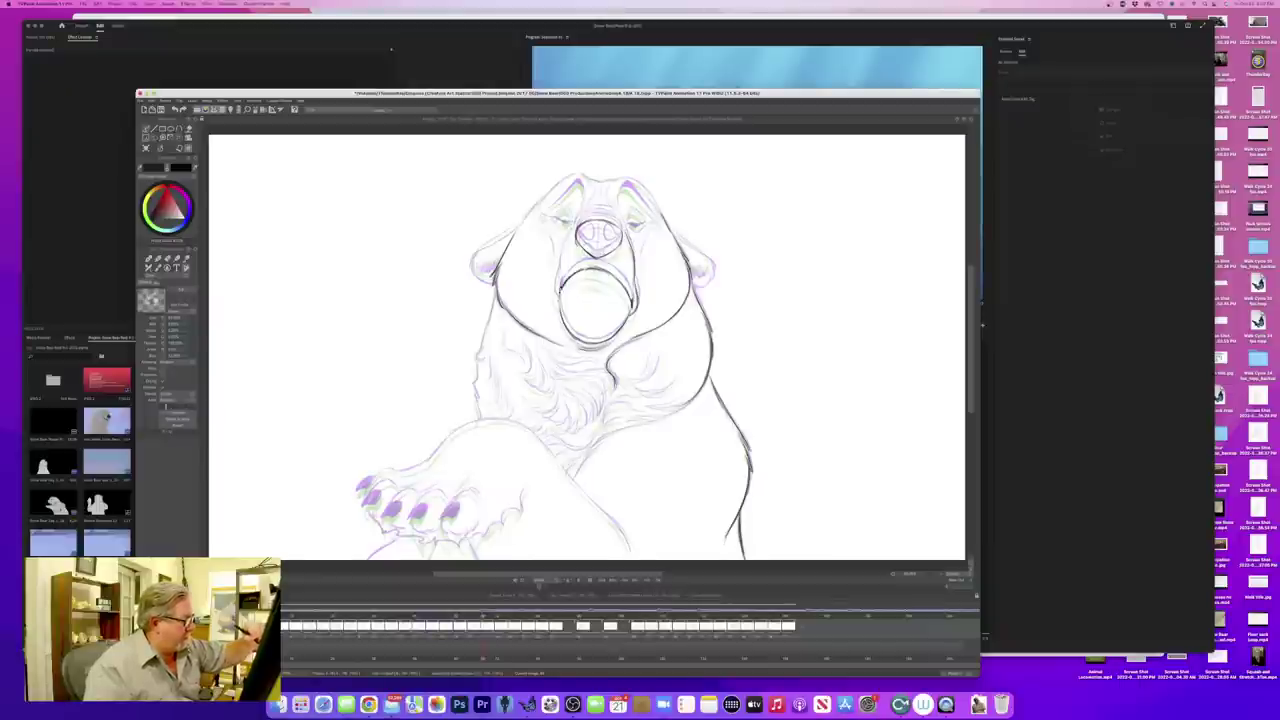
key(Left)
key(Right)
key(Left)
key(Right)
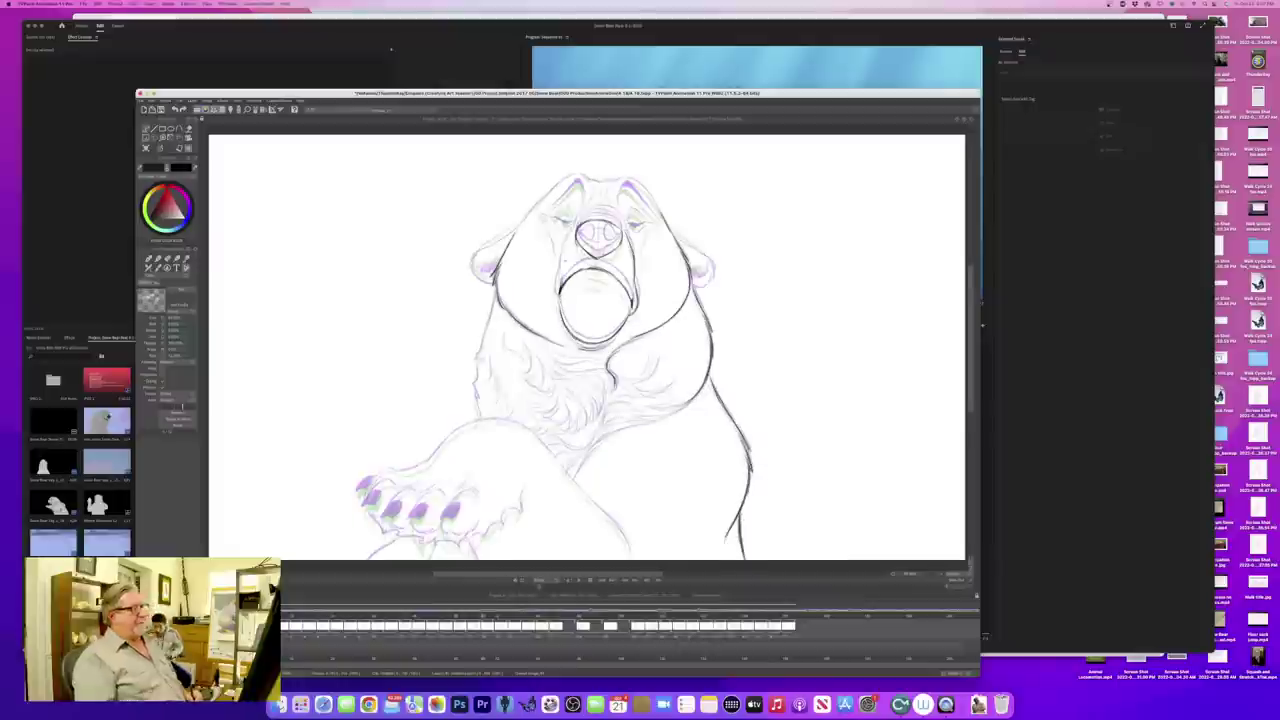
key(Left)
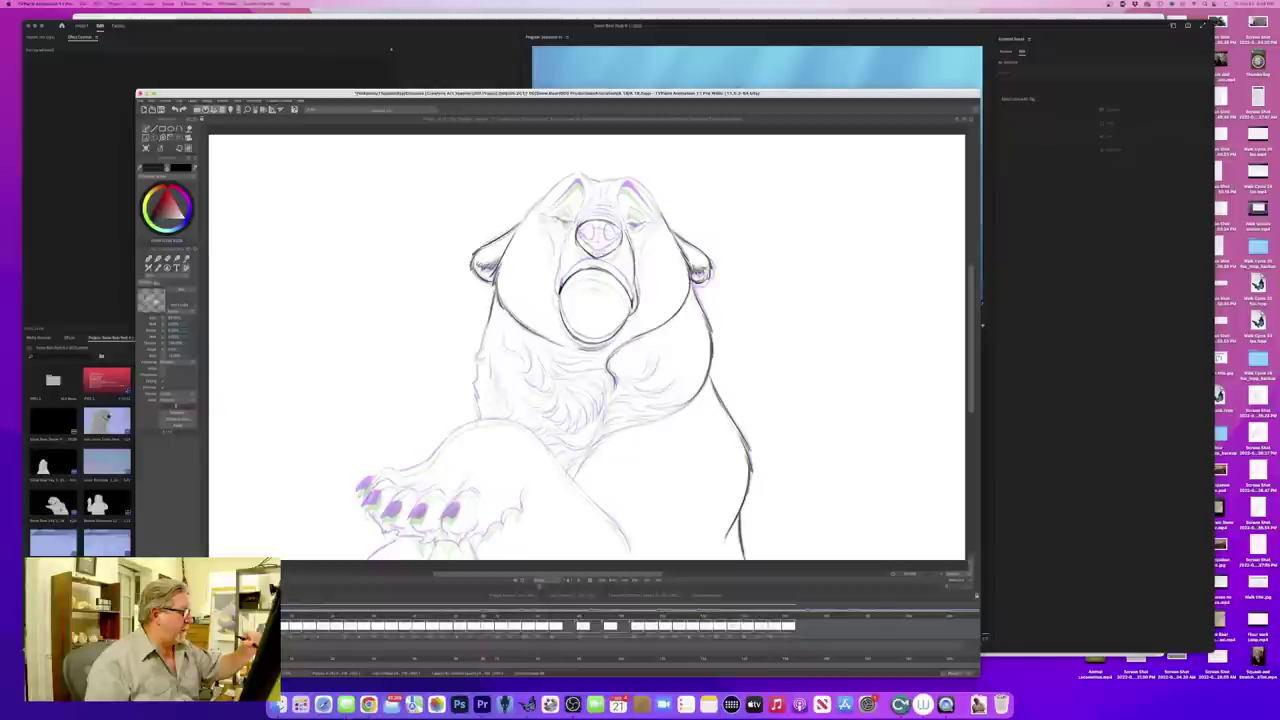
- Ink the ragged fur contour from below the cheek down to the raised arm
drag(487, 329, 474, 370)
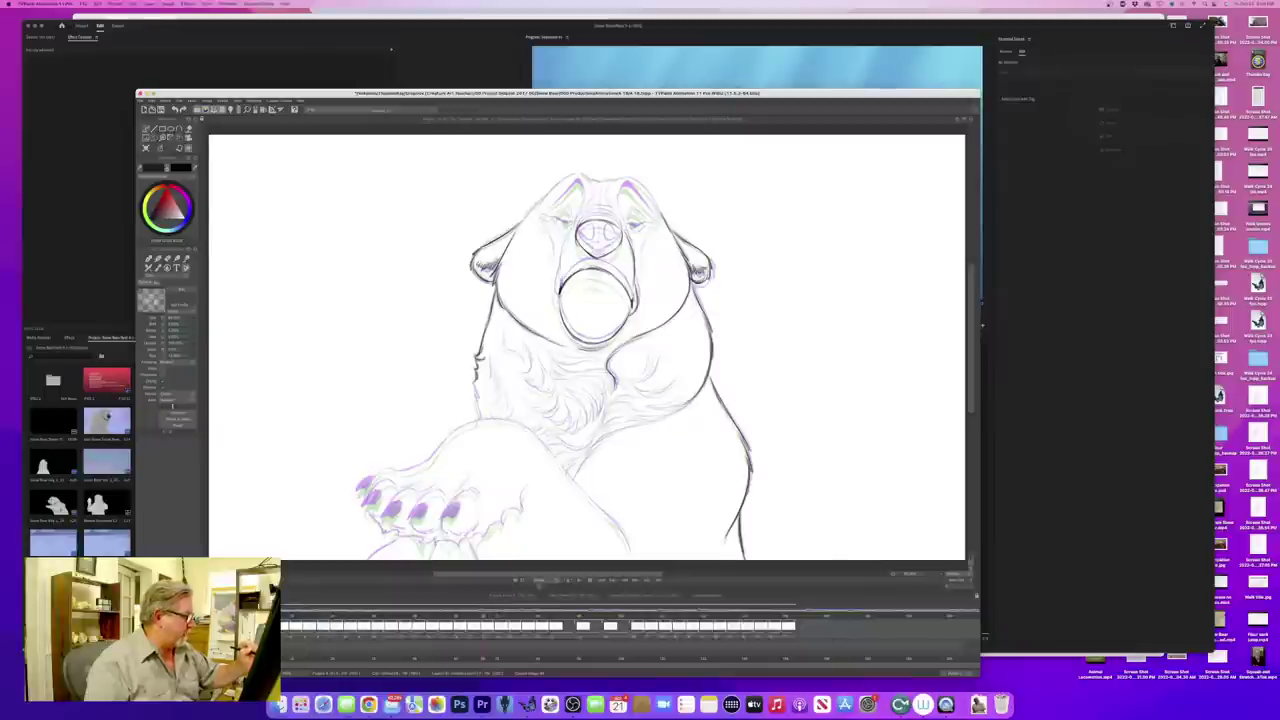
drag(476, 382, 480, 423)
key(Left)
key(Right)
key(Left)
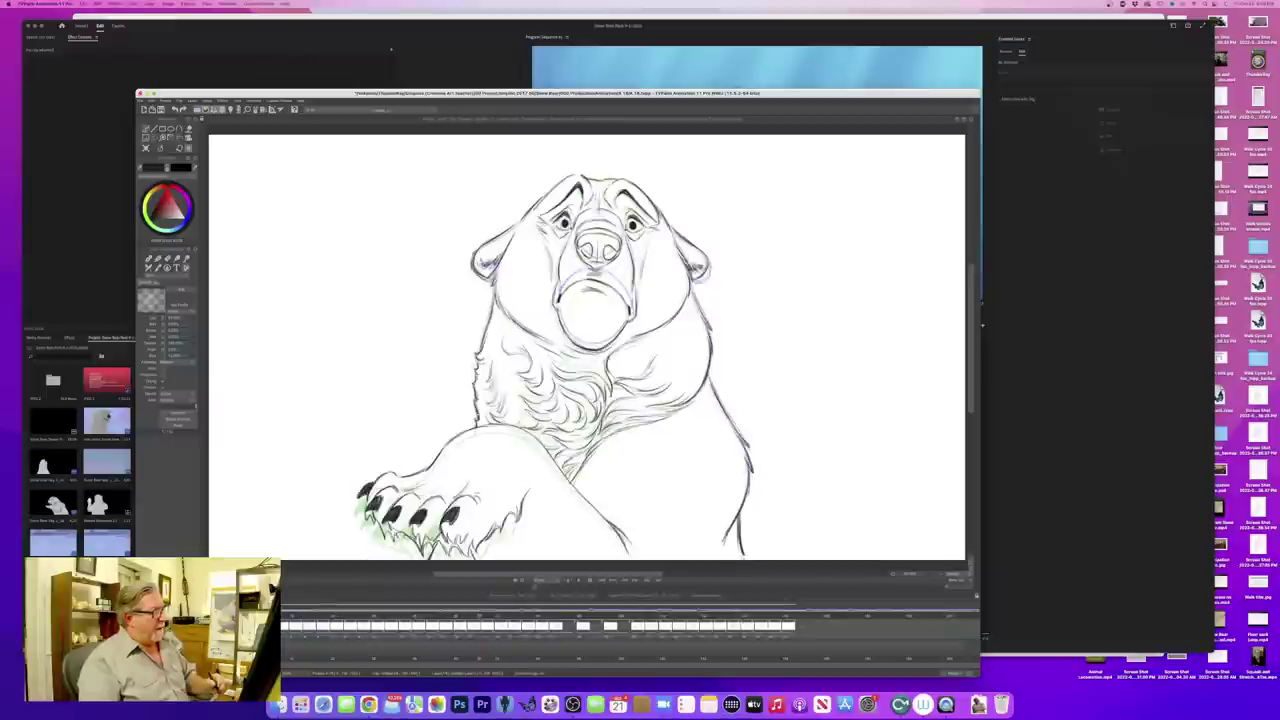
- Flip repeatedly between the current and previous drawings to check the head, ears and body outlines
key(Right)
key(Left)
key(Left)
key(Right)
key(Left)
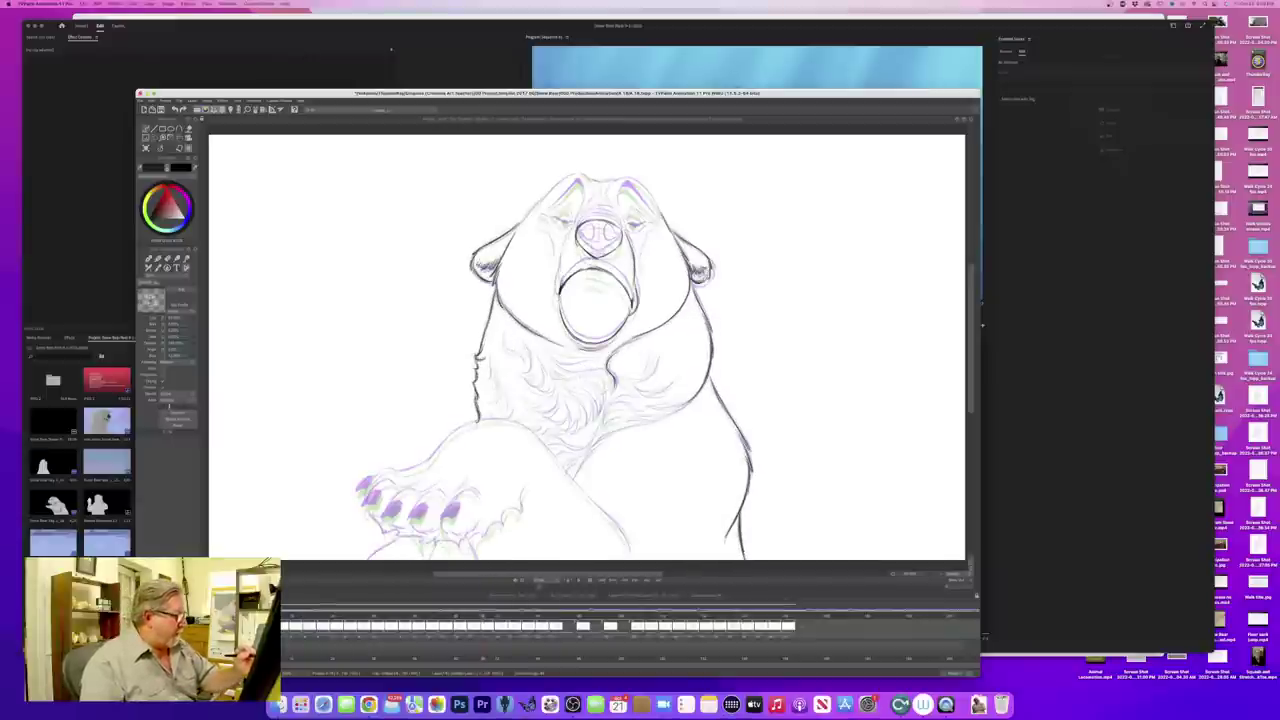
key(Right)
key(Left)
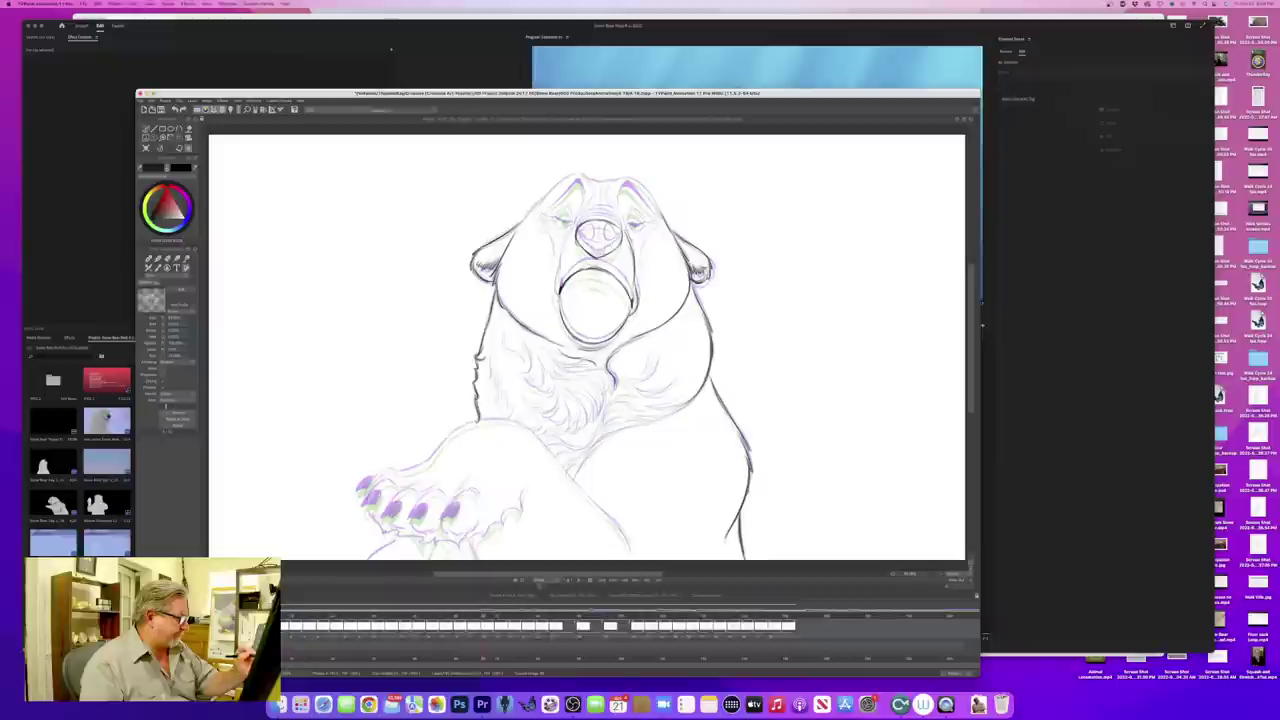
key(Right)
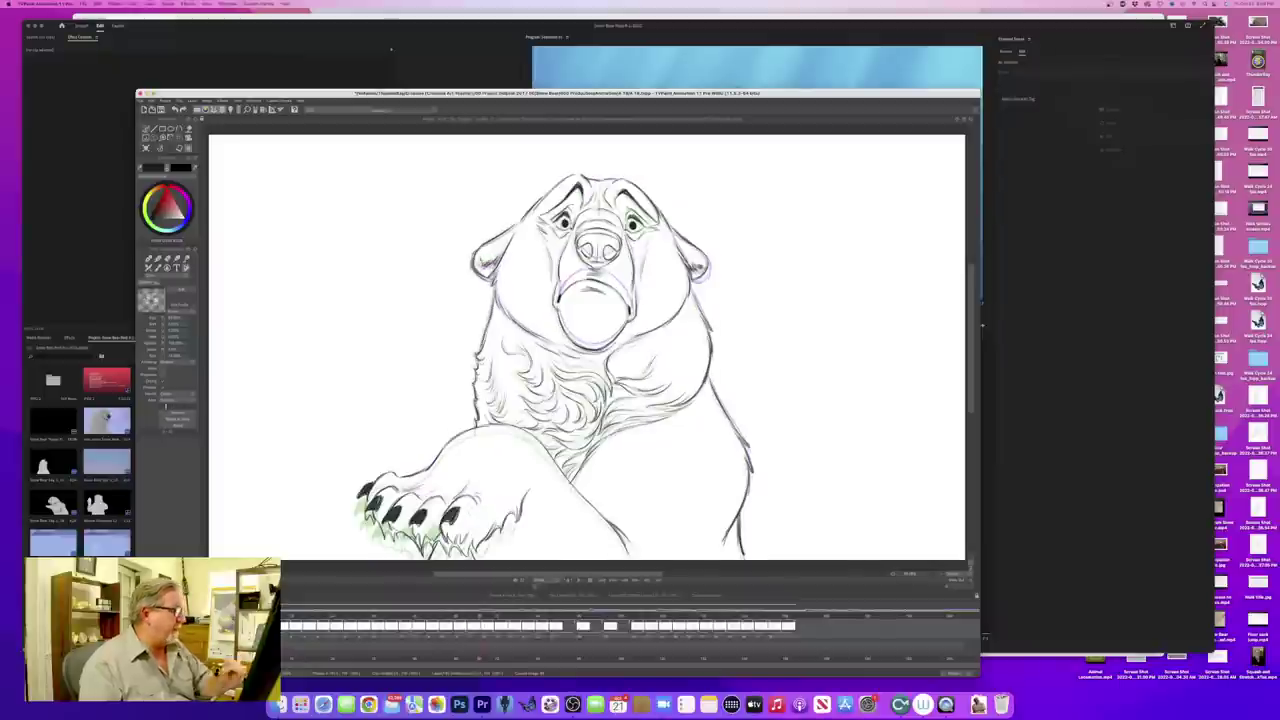
key(Left)
key(Right)
key(Left)
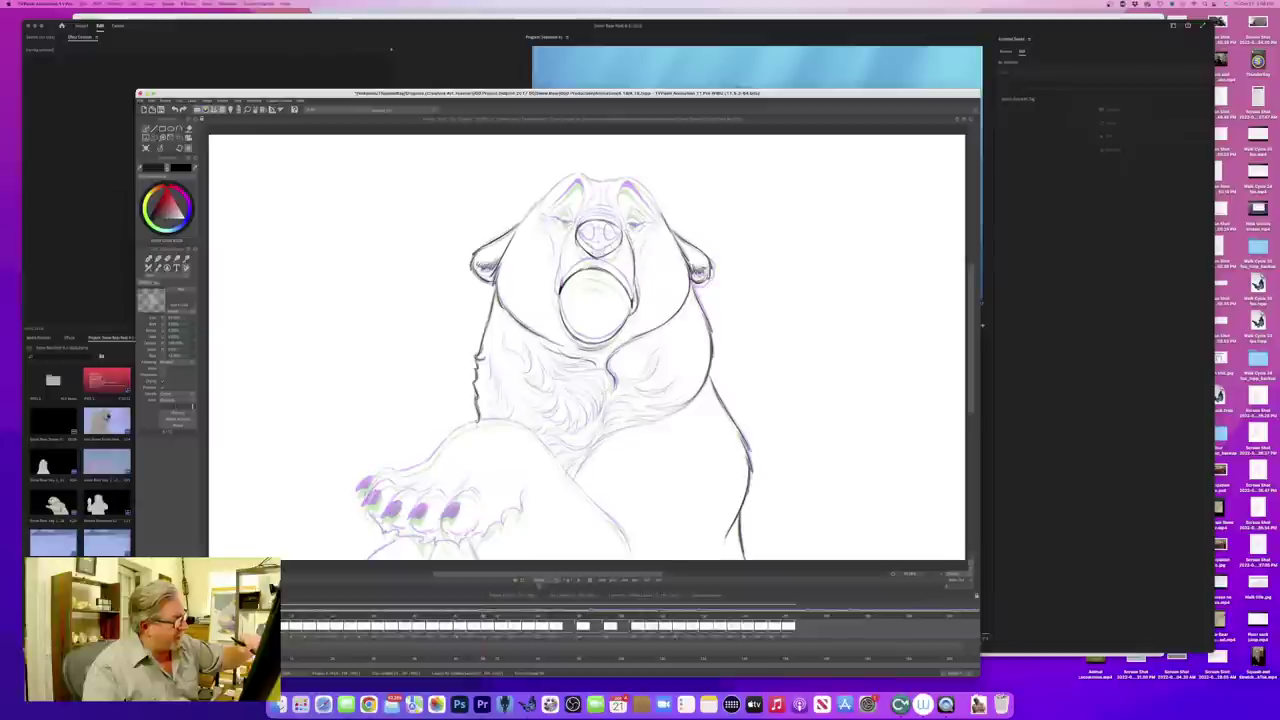
- Ink the curved fur crease inside the shoulder beside the chest, checking against the previous frame
mouse_move(654, 351)
mouse_down()
mouse_move(645, 379)
mouse_move(630, 378)
mouse_up()
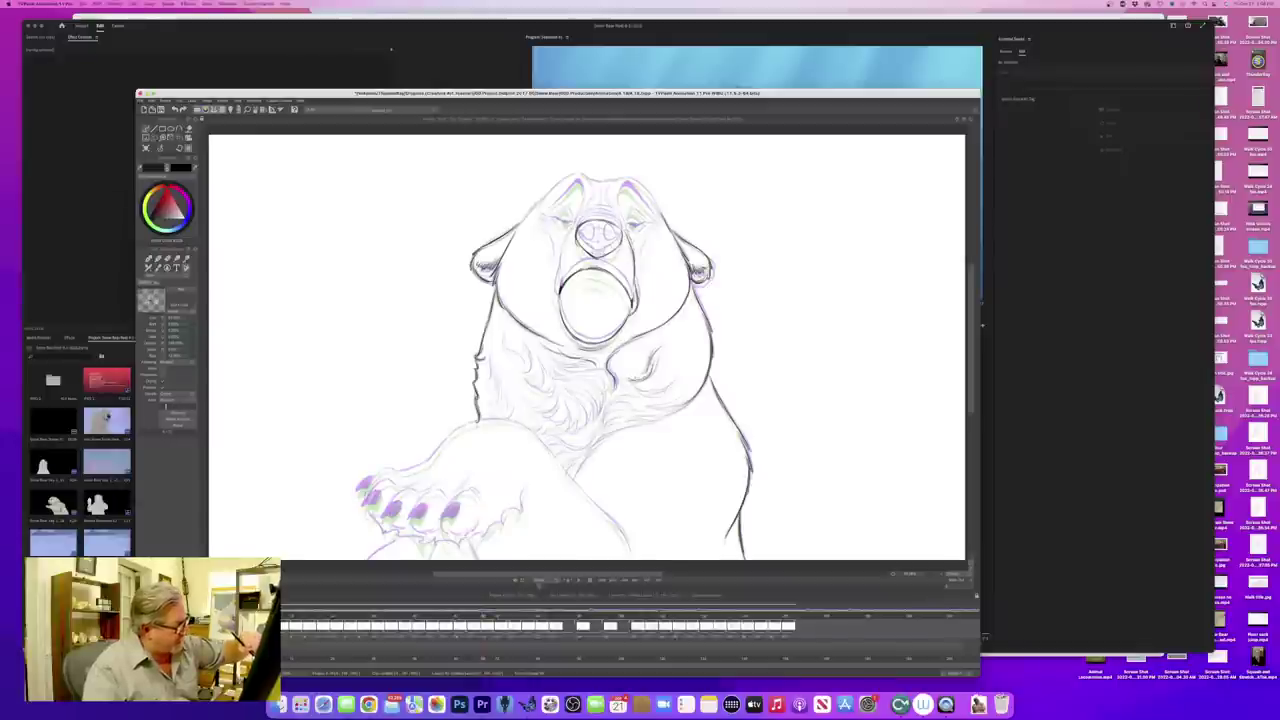
key(super+z)
key(Left)
key(Right)
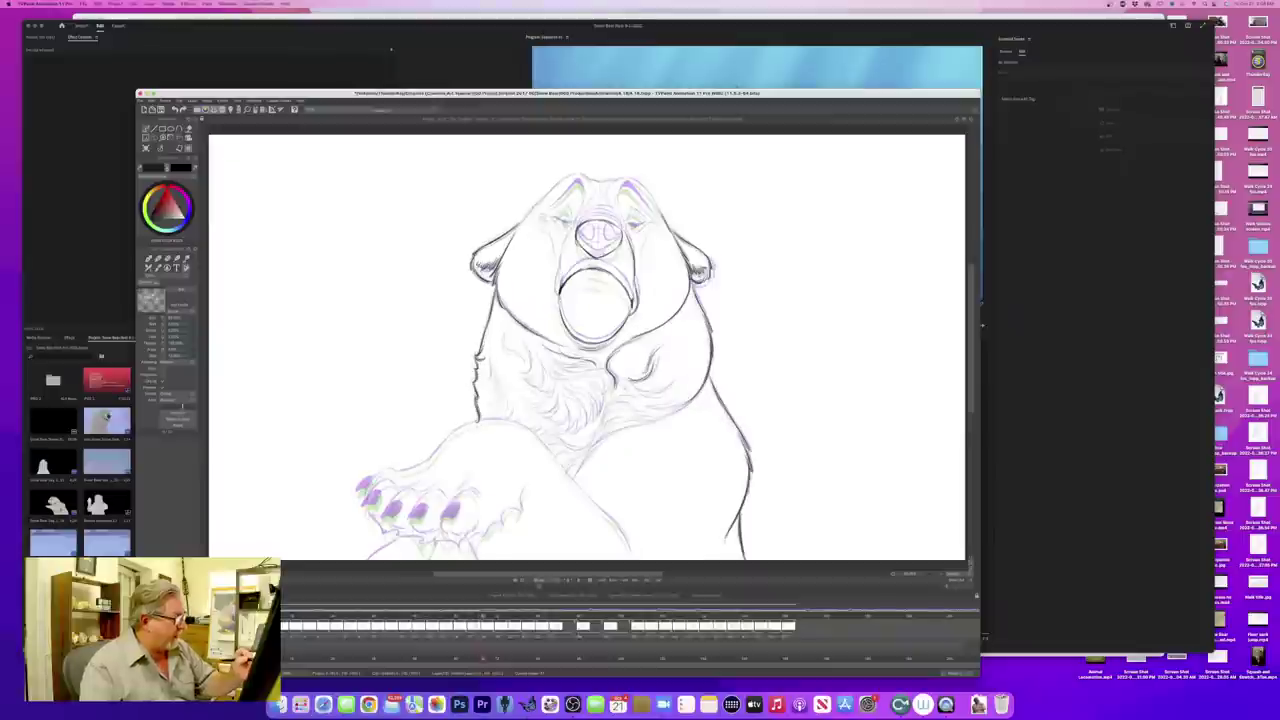
- Ink the fur fold lines running below the shoulder crease toward the chest, comparing with the previous frame
mouse_move(654, 390)
mouse_down()
mouse_move(634, 396)
mouse_move(659, 397)
mouse_up()
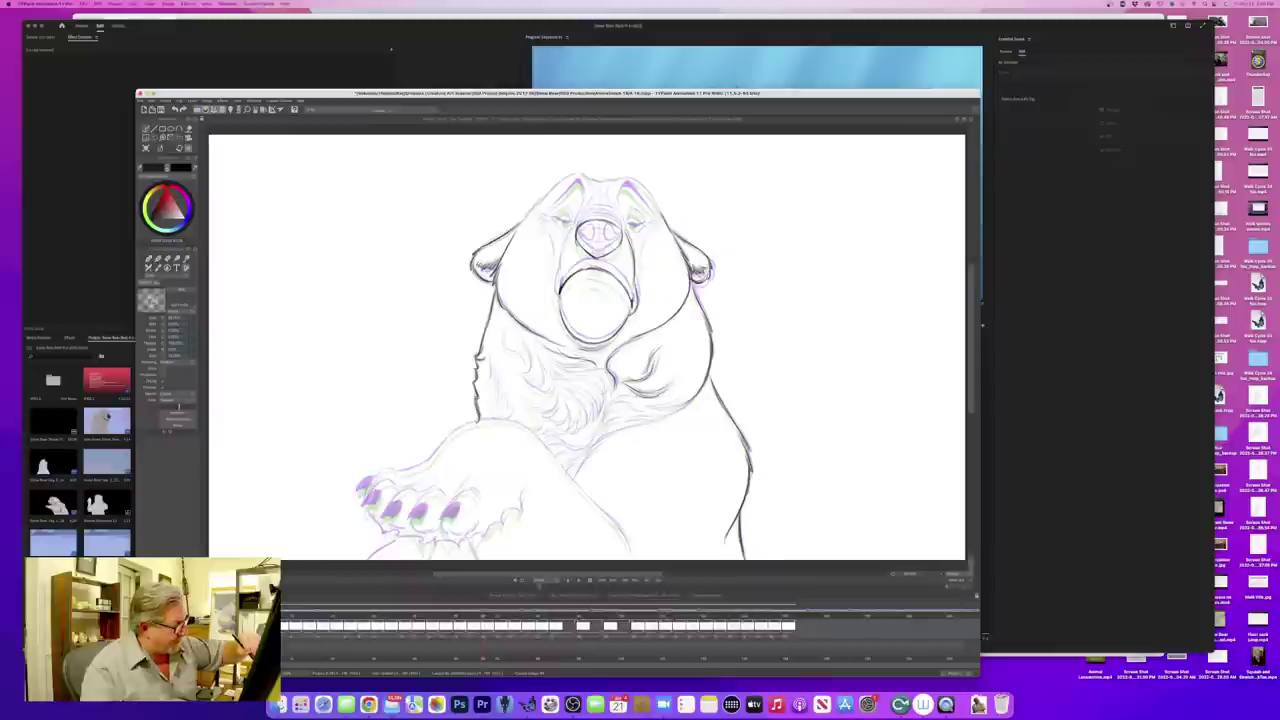
mouse_move(622, 397)
mouse_down()
mouse_move(647, 398)
mouse_move(607, 410)
mouse_move(687, 398)
mouse_move(646, 421)
mouse_up()
key(Left)
key(Right)
key(Left)
key(Right)
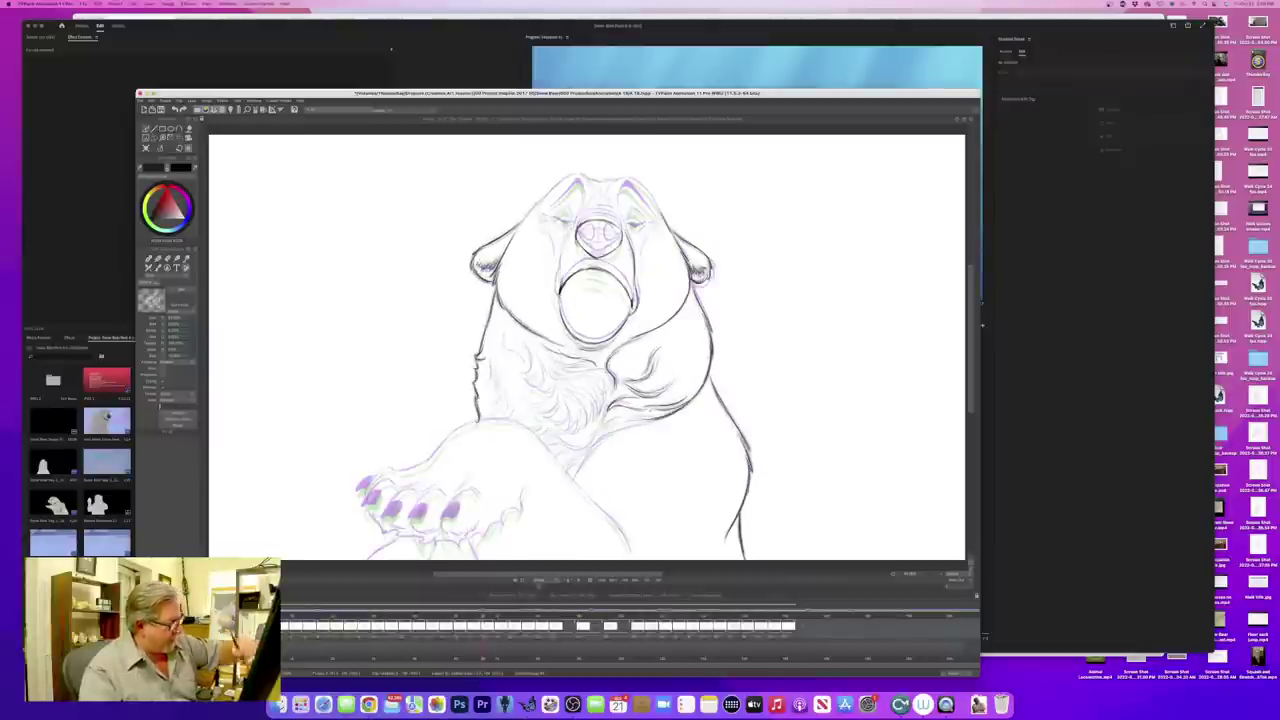
- Ink the lowest fold line running from the shoulder crease toward the raised forearm, checking against the previous frame
key(Left)
key(Right)
key(Left)
key(Right)
key(Right)
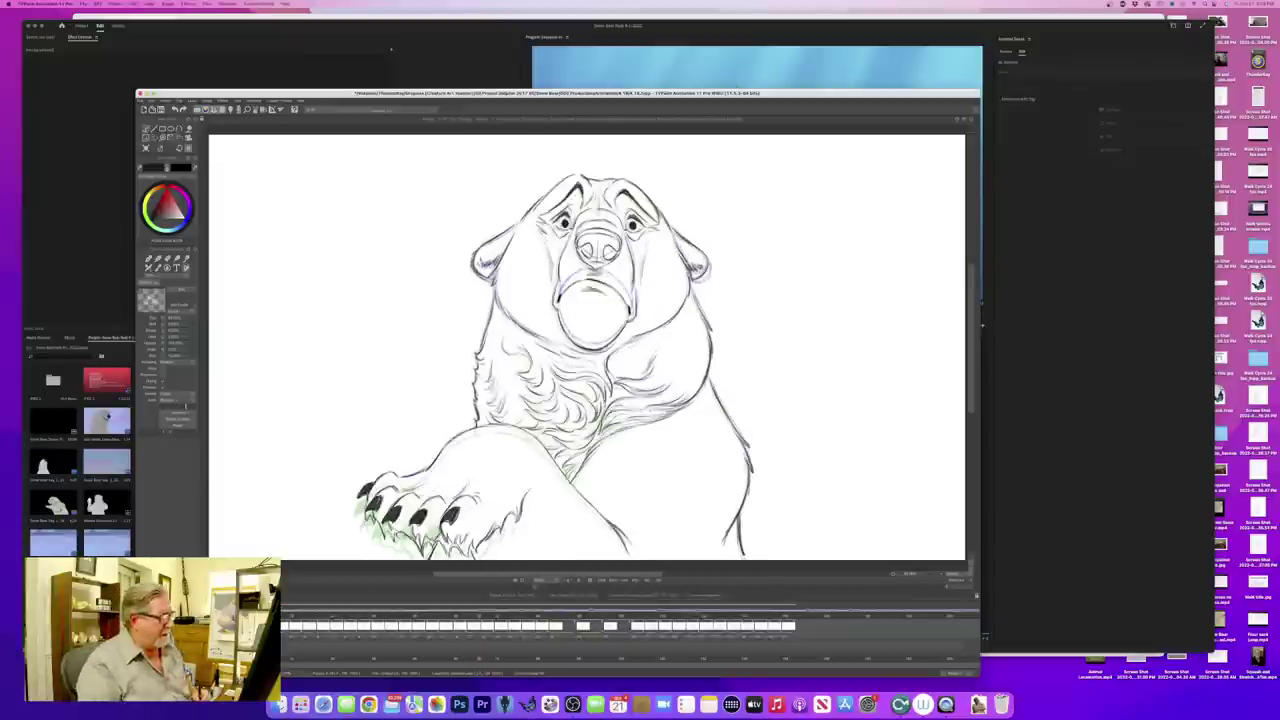
key(Left)
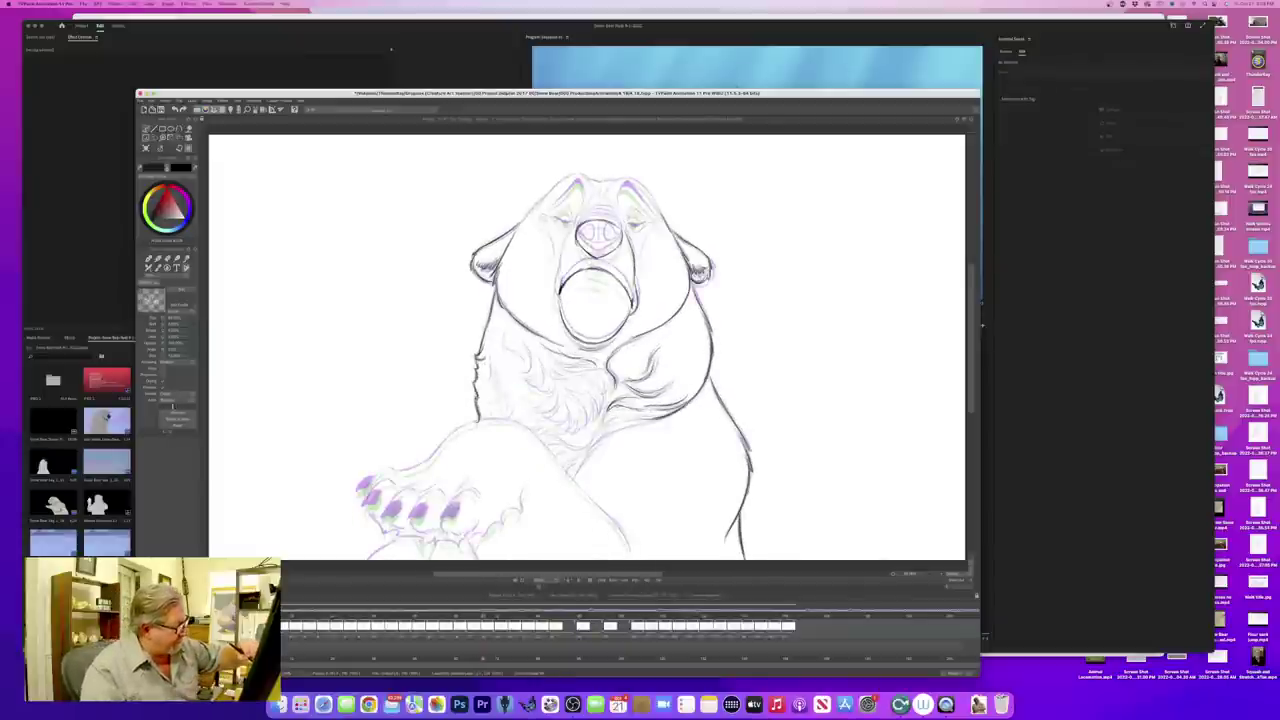
key(Right)
key(Left)
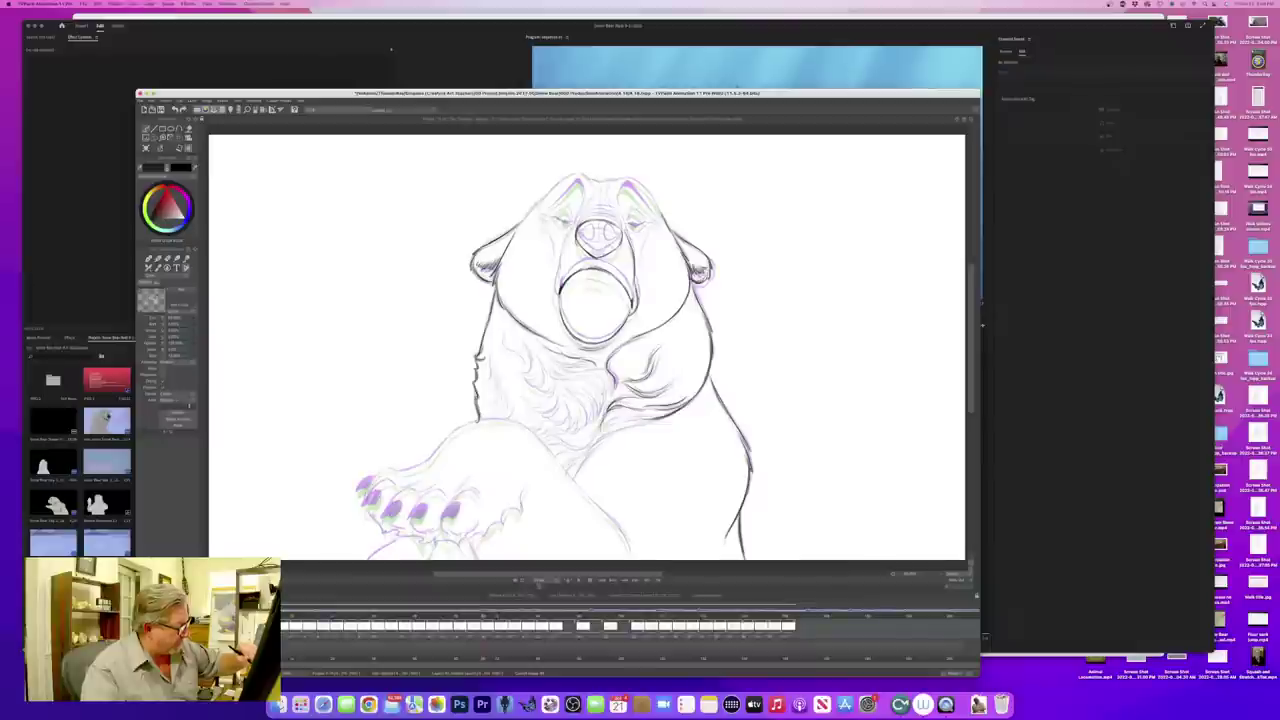
drag(622, 419, 599, 437)
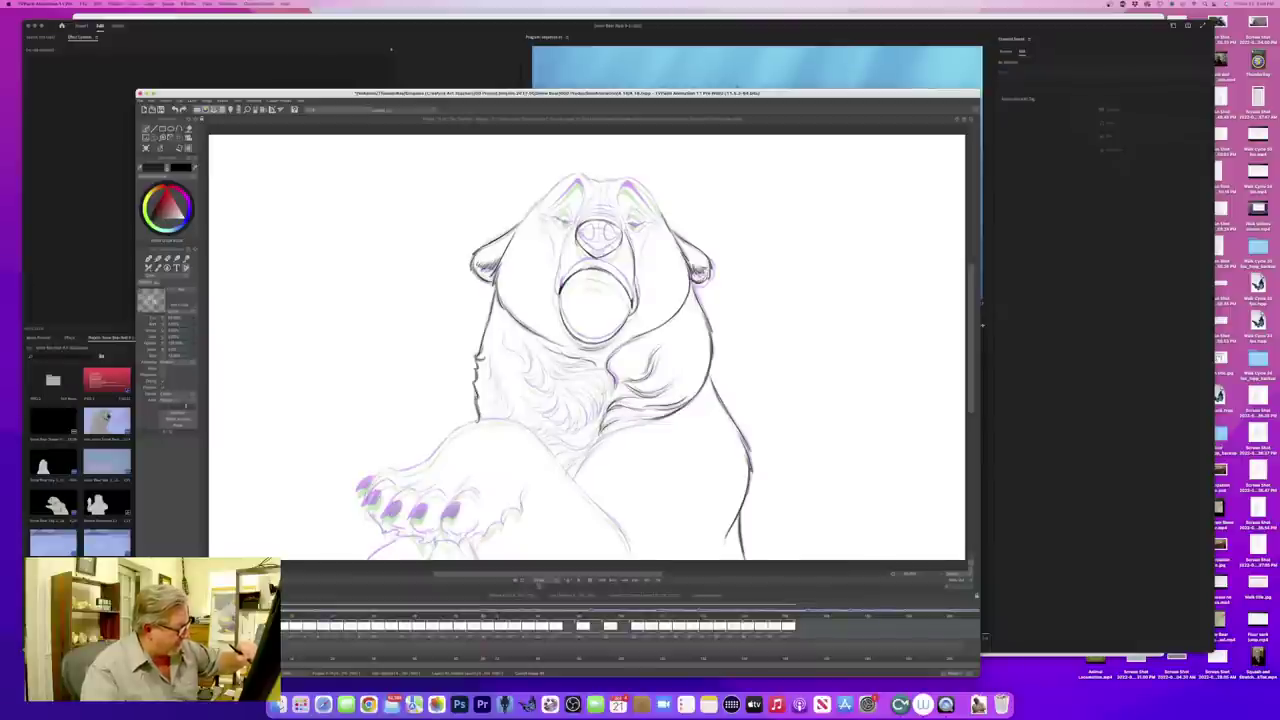
- Flip between the current and previous drawings to compare the shoulder folds and the chest fur
key(Left)
key(Right)
key(Left)
key(Right)
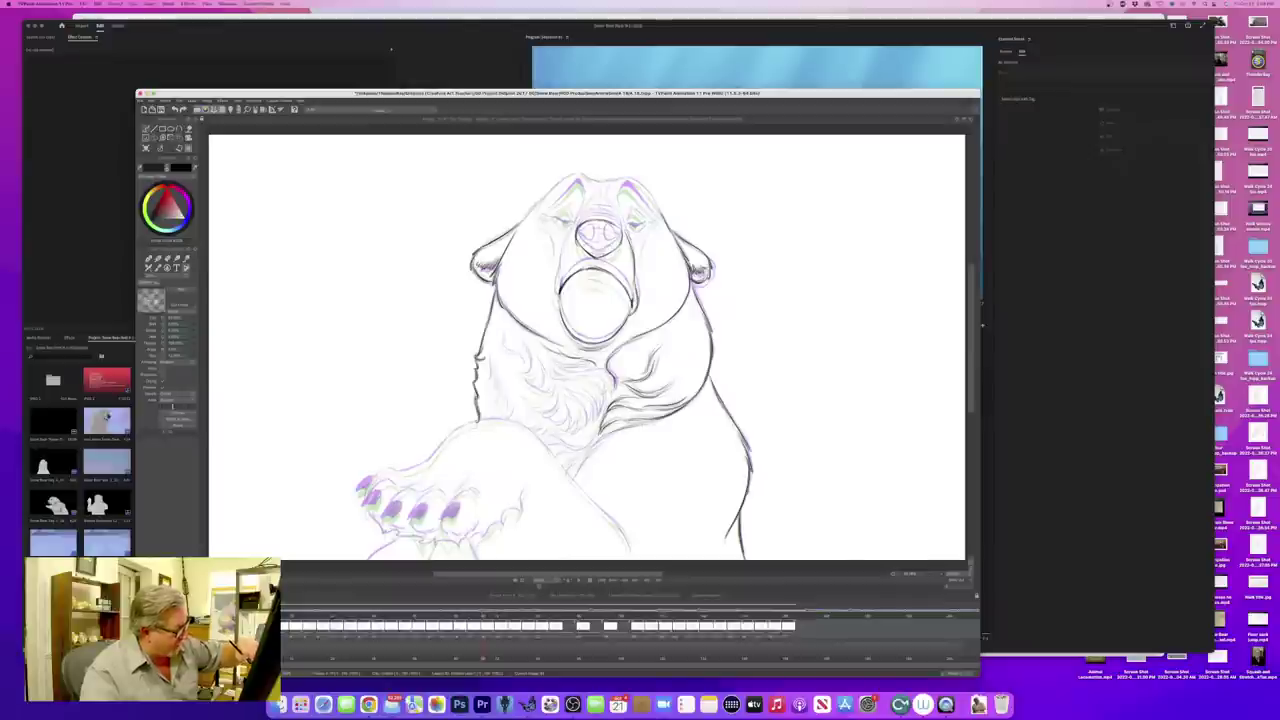
key(Left)
key(Right)
key(Left)
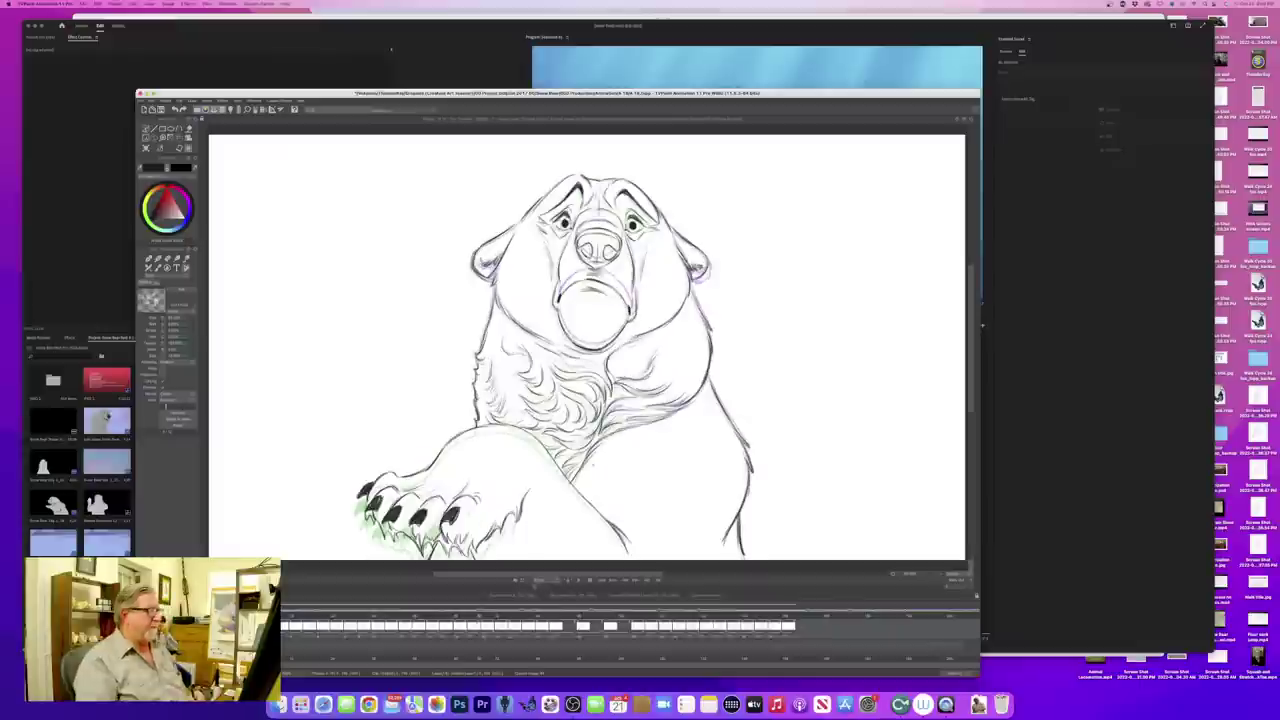
key(Right)
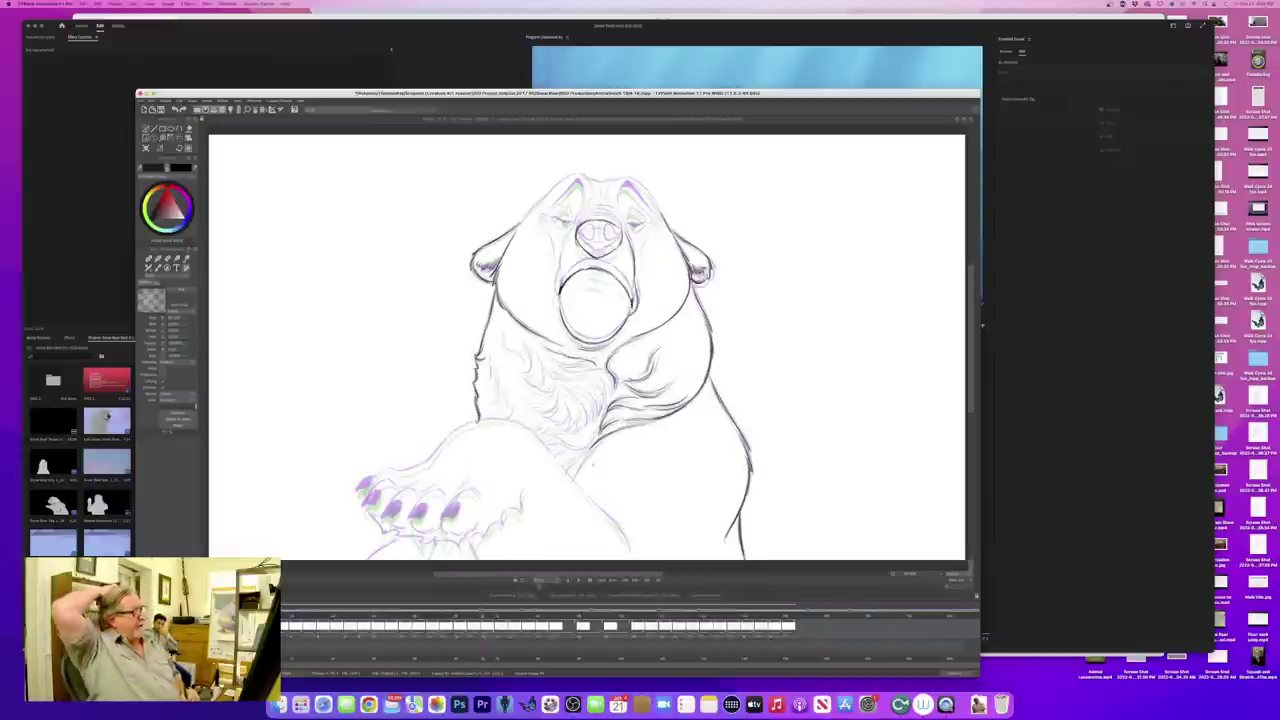
key(Left)
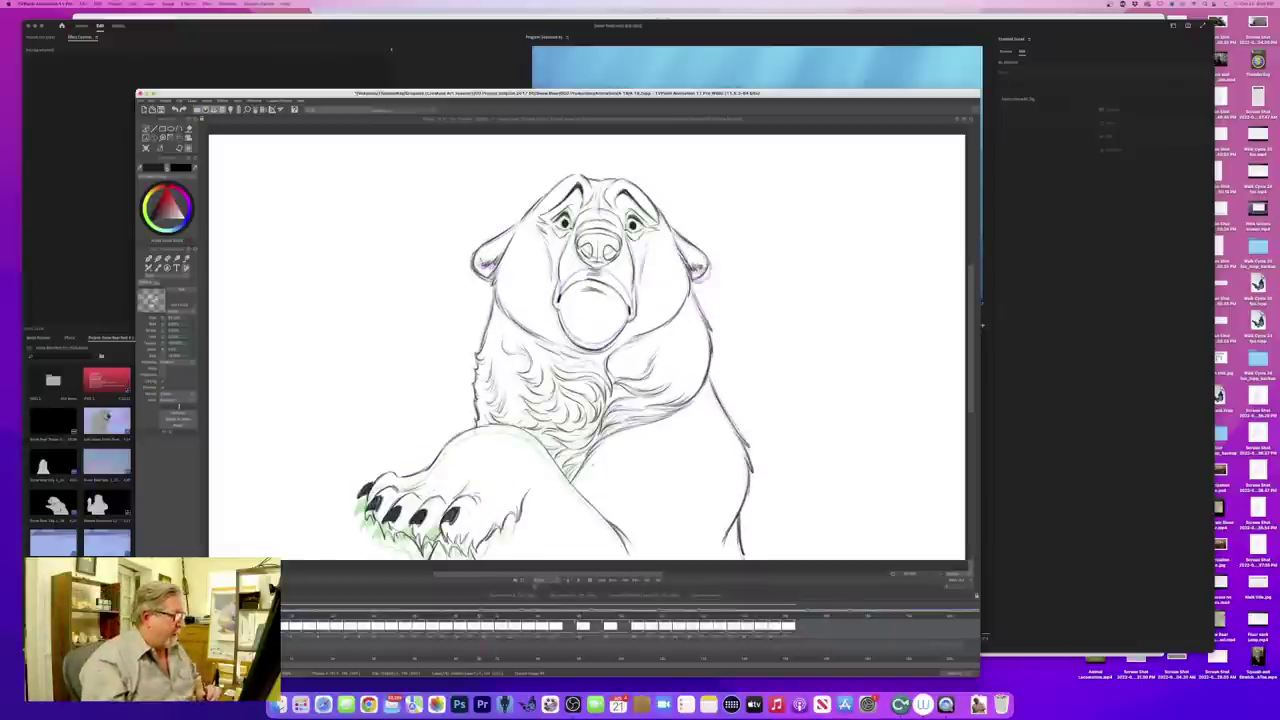
key(Right)
key(Left)
key(Right)
key(Left)
key(Right)
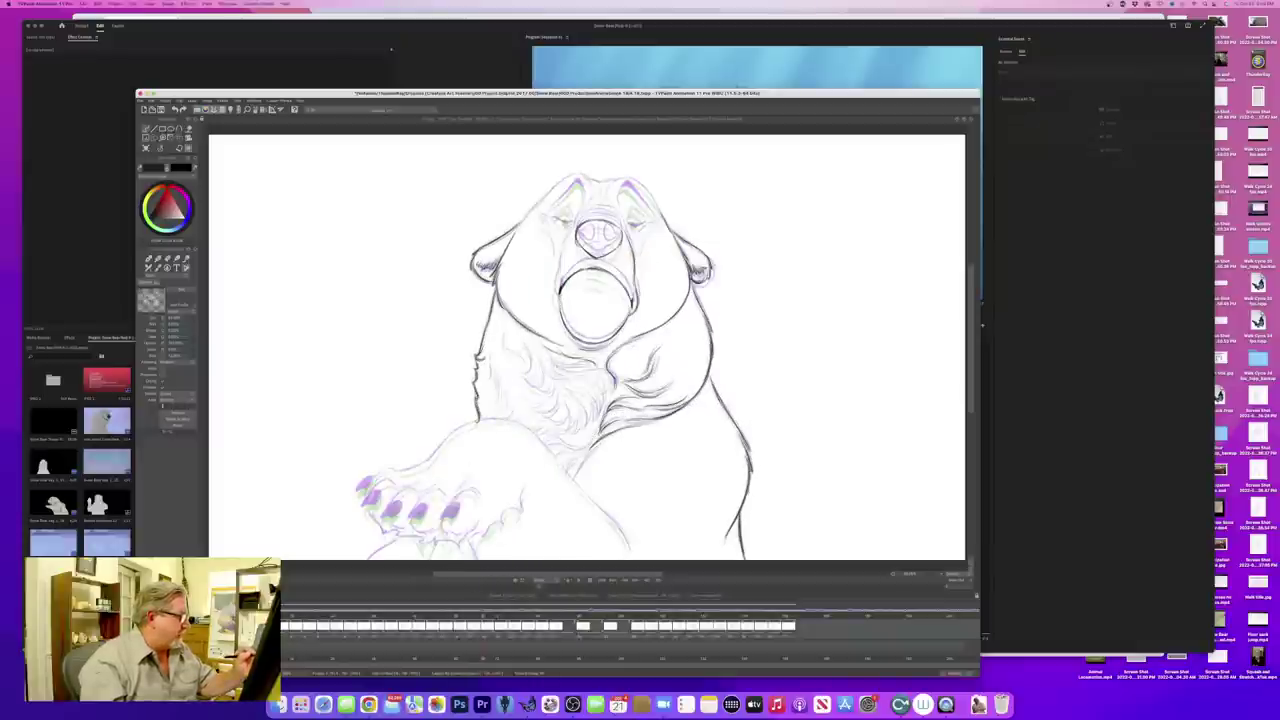
- Ink the short curved crease where the neck fur meets the shoulder fold, comparing with the previous frame
drag(595, 369, 610, 389)
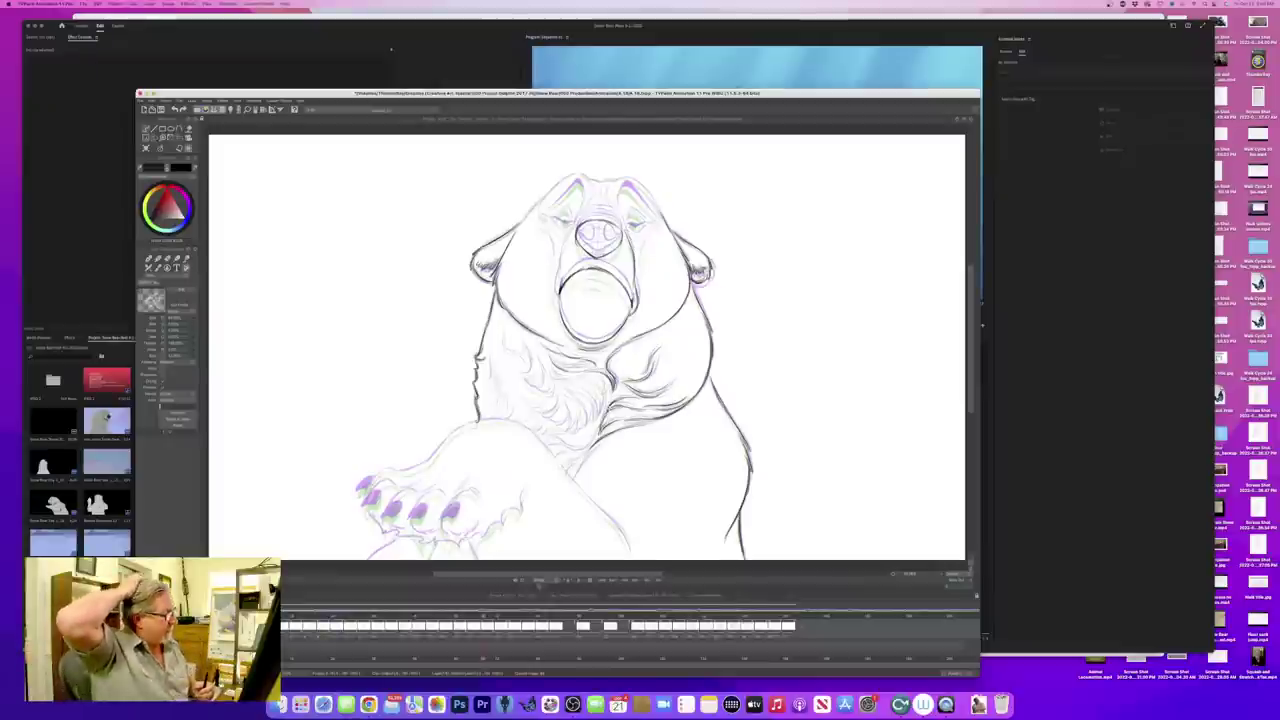
key(Left)
key(Right)
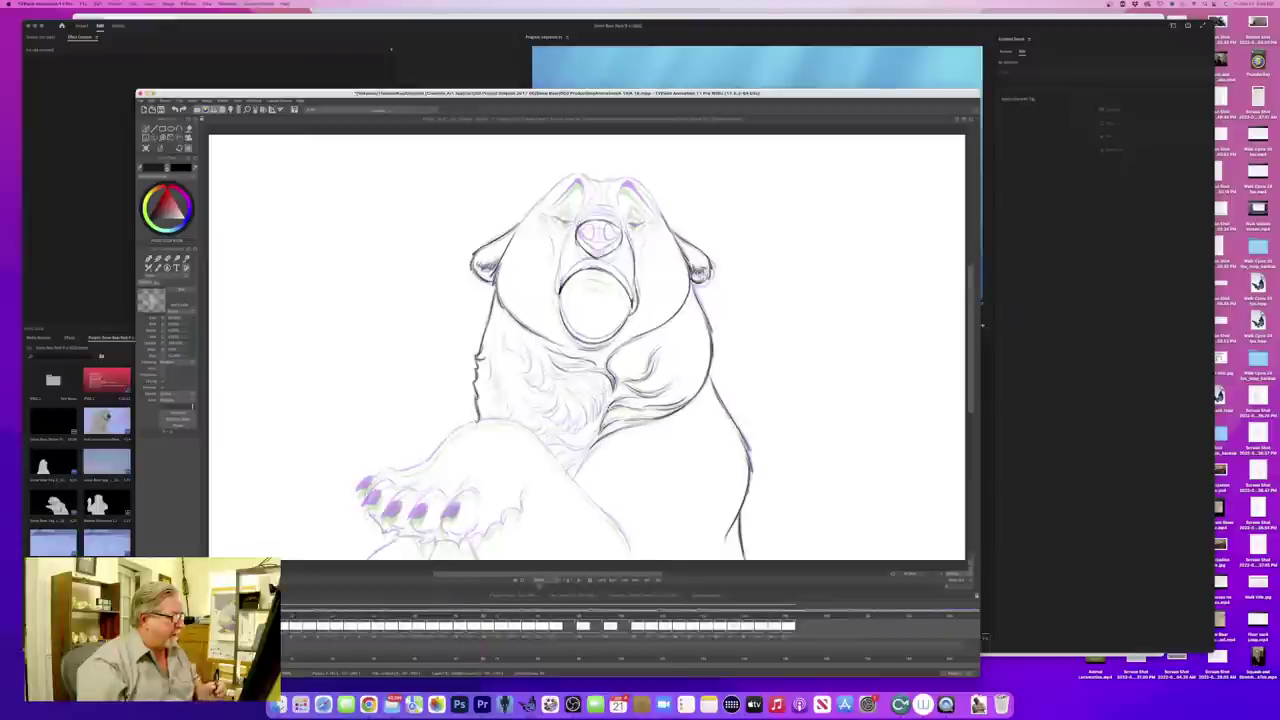
- Ink the wavy fur strokes across the middle of the chest, compare with the previous frame, and save the project
key(Left)
key(Right)
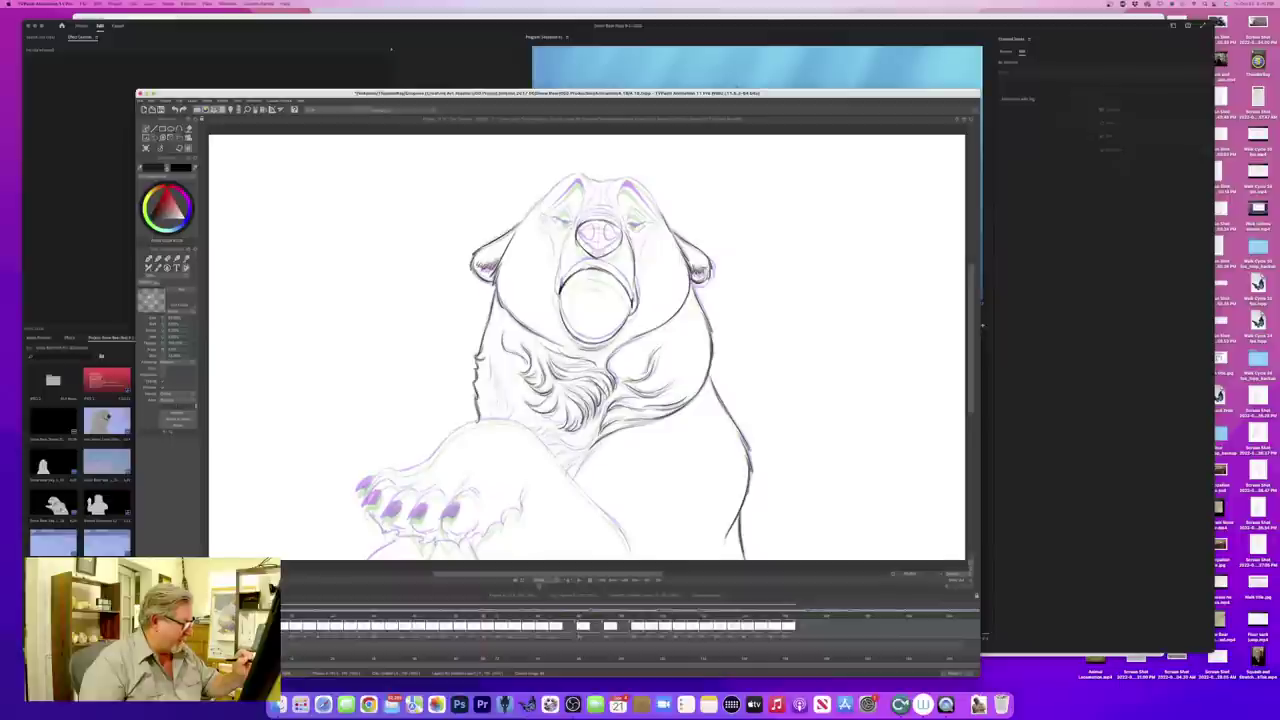
drag(537, 409, 551, 423)
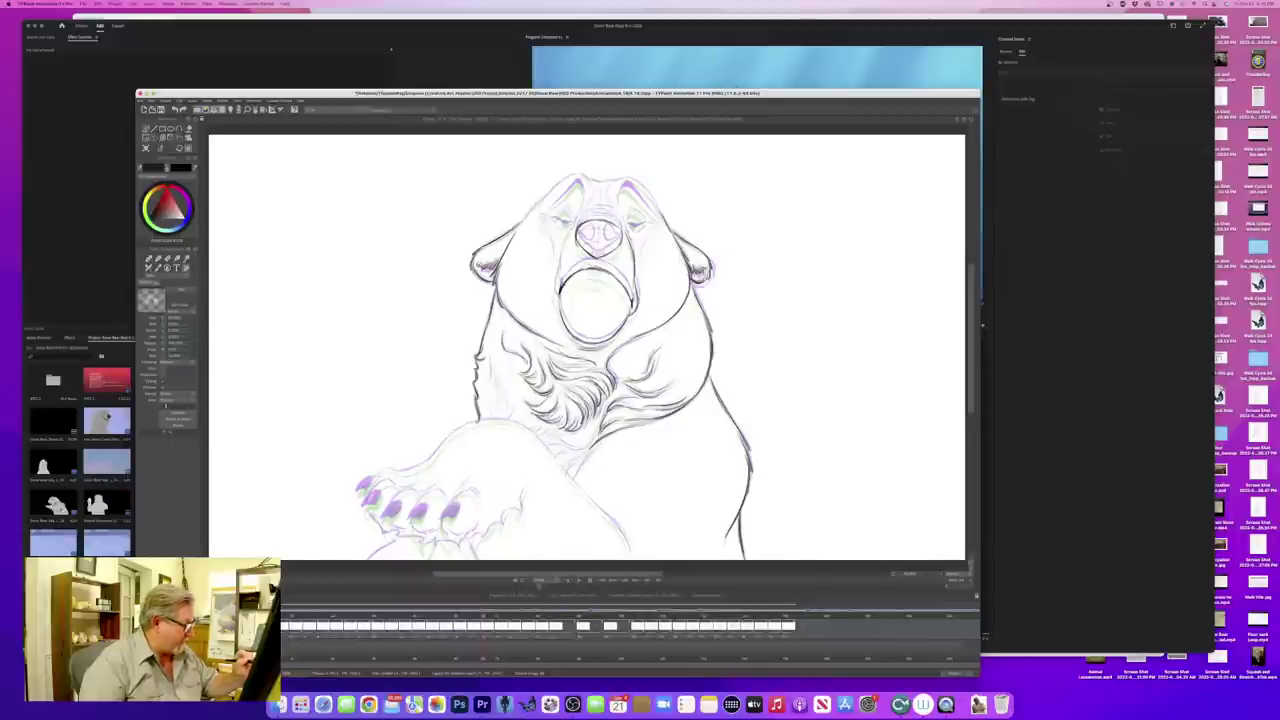
key(Left)
key(Right)
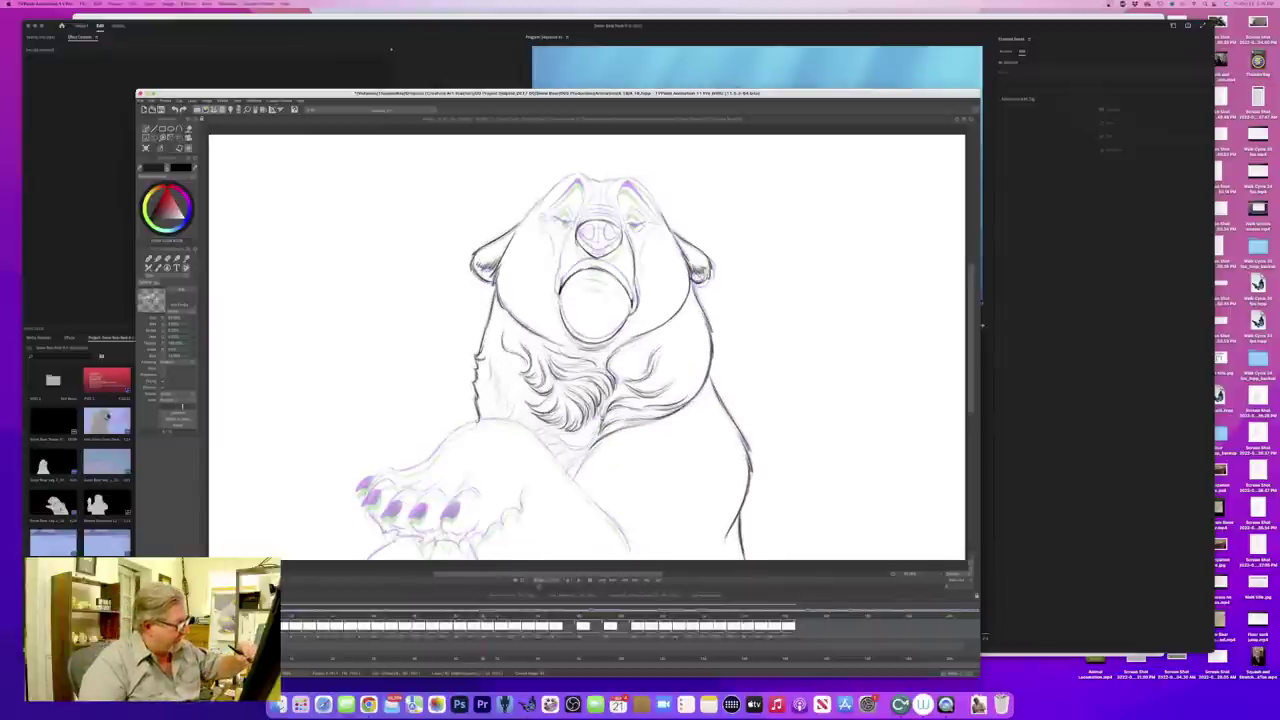
key(super+s)
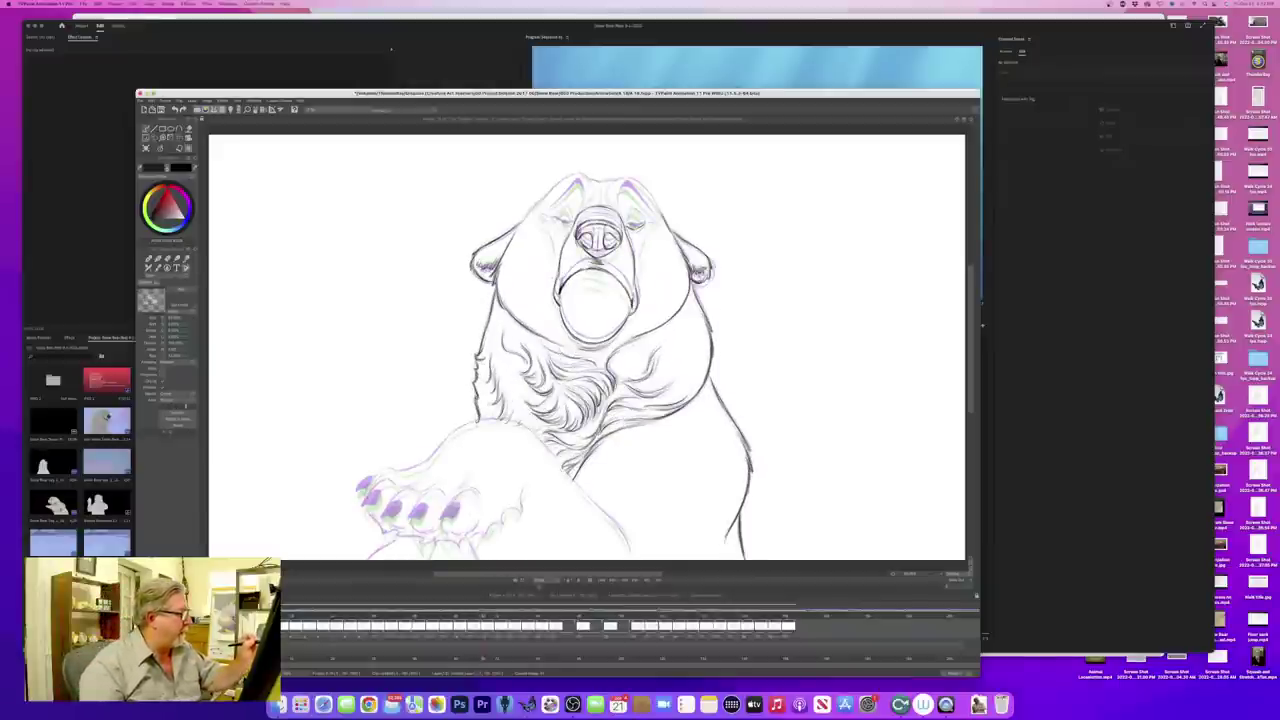
- Ink the curved upper lip line below the nose, checking the mouth against the neighbouring frames
drag(577, 273, 604, 267)
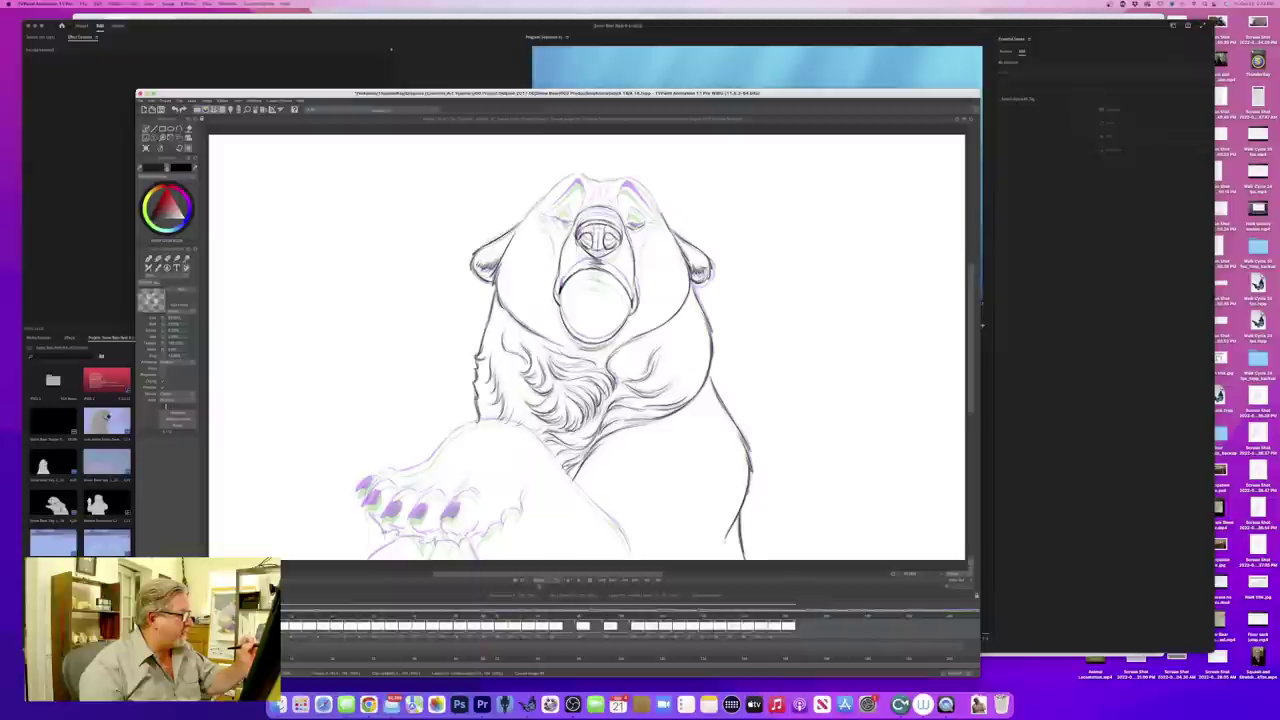
key(Left)
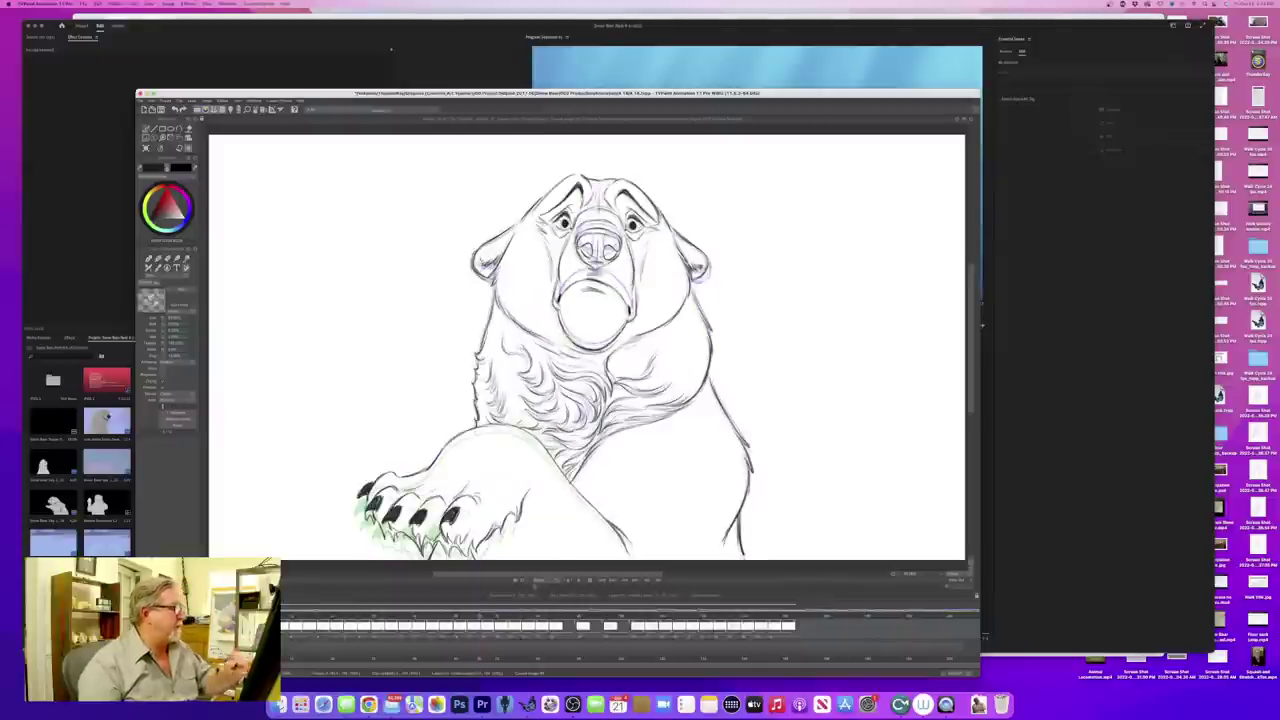
key(Right)
key(Left)
key(Right)
key(Left)
key(Left)
key(Right)
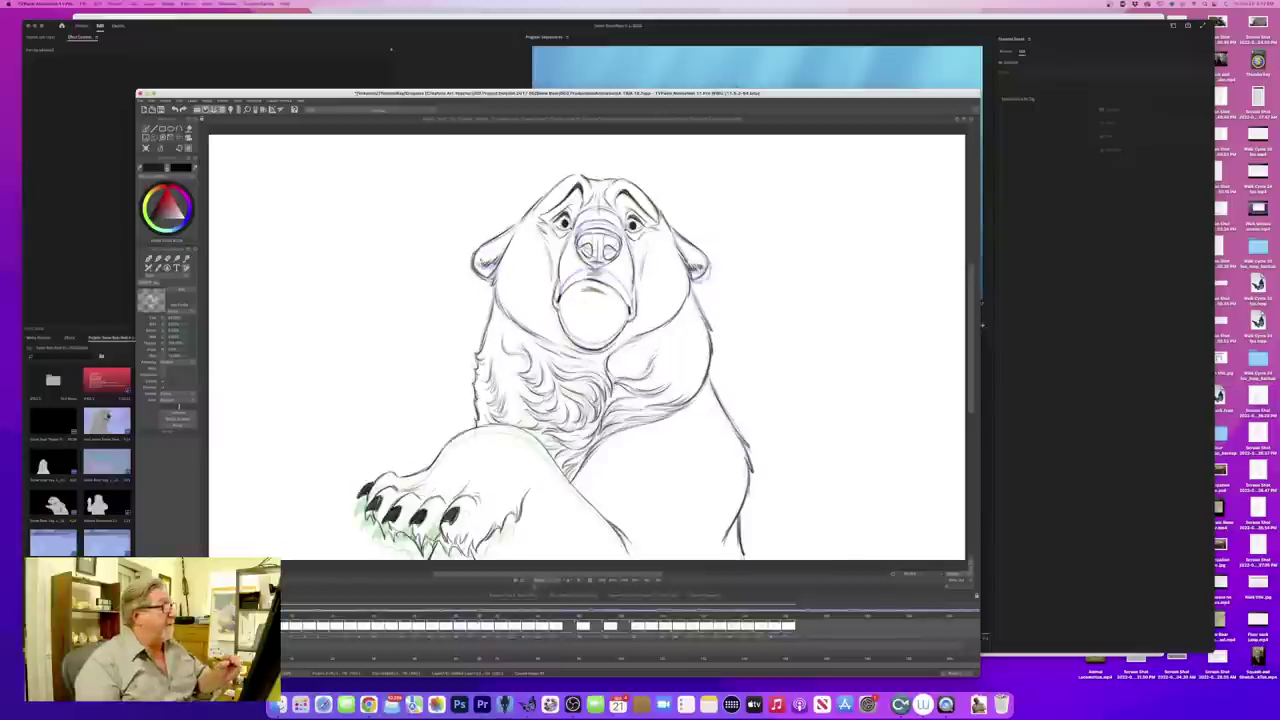
- Flip between the current and previous drawings to compare the nose, mouth and eye placement
key(Left)
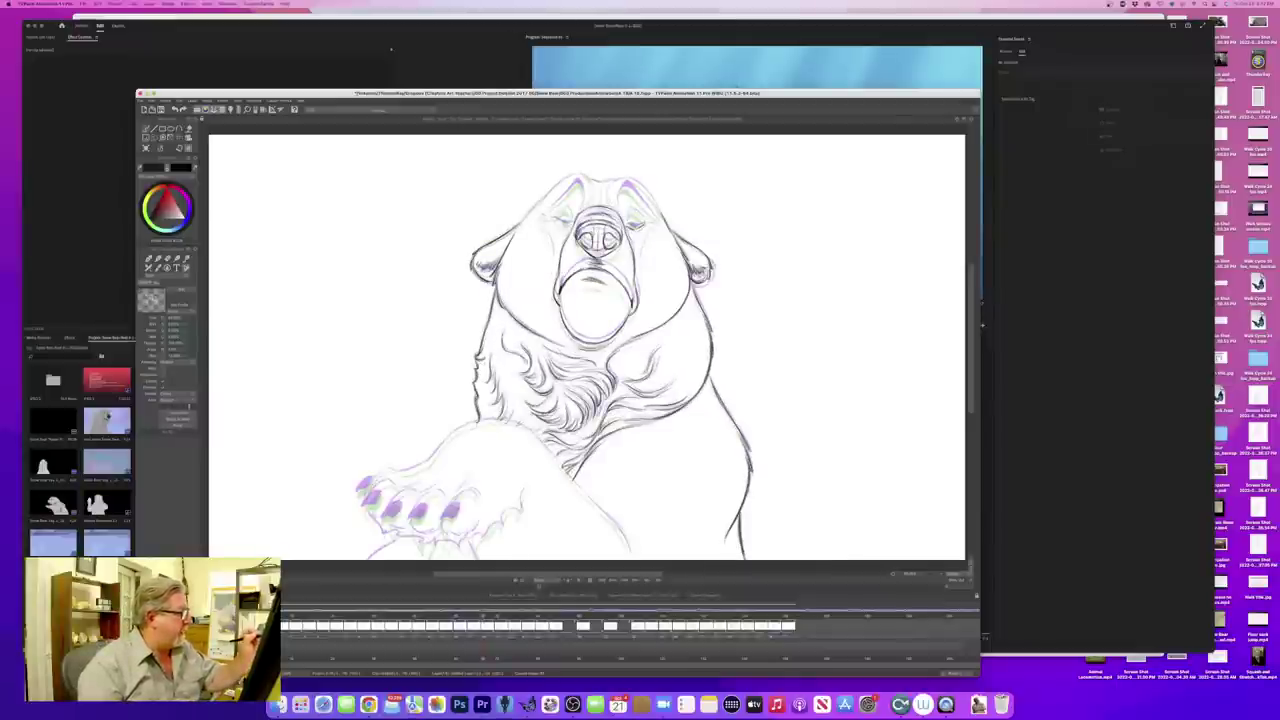
key(Right)
key(Left)
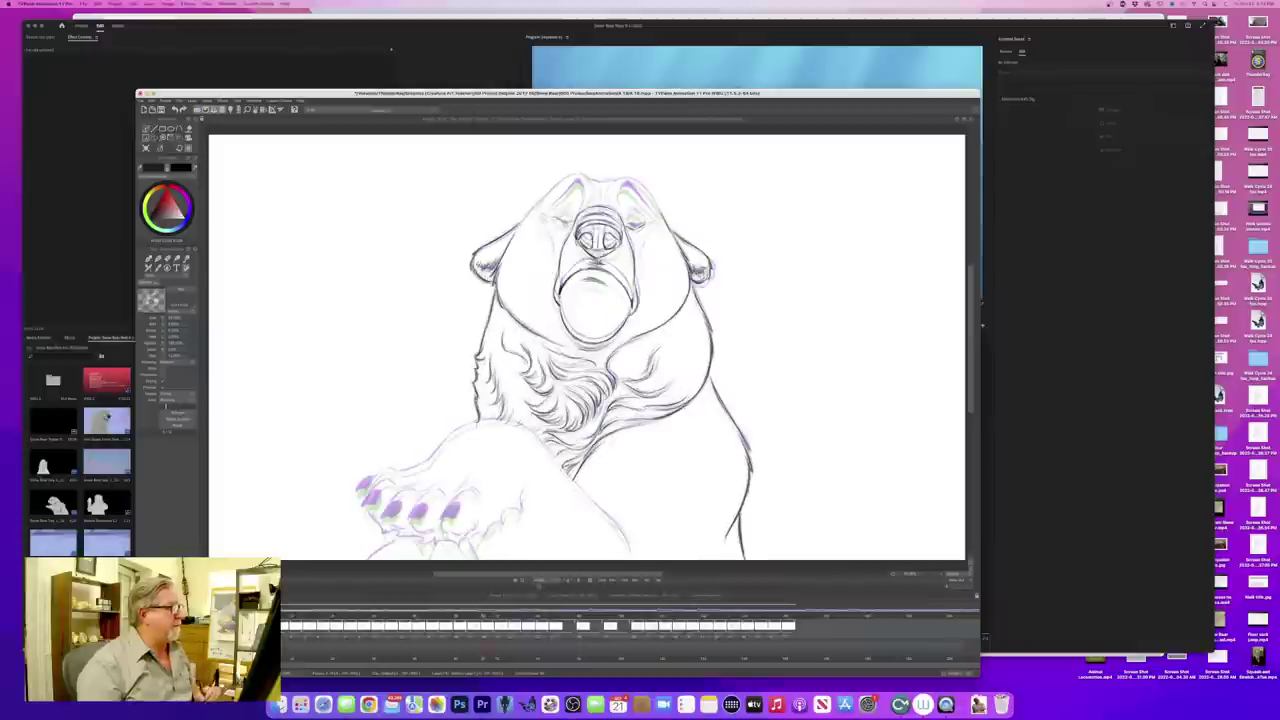
key(Right)
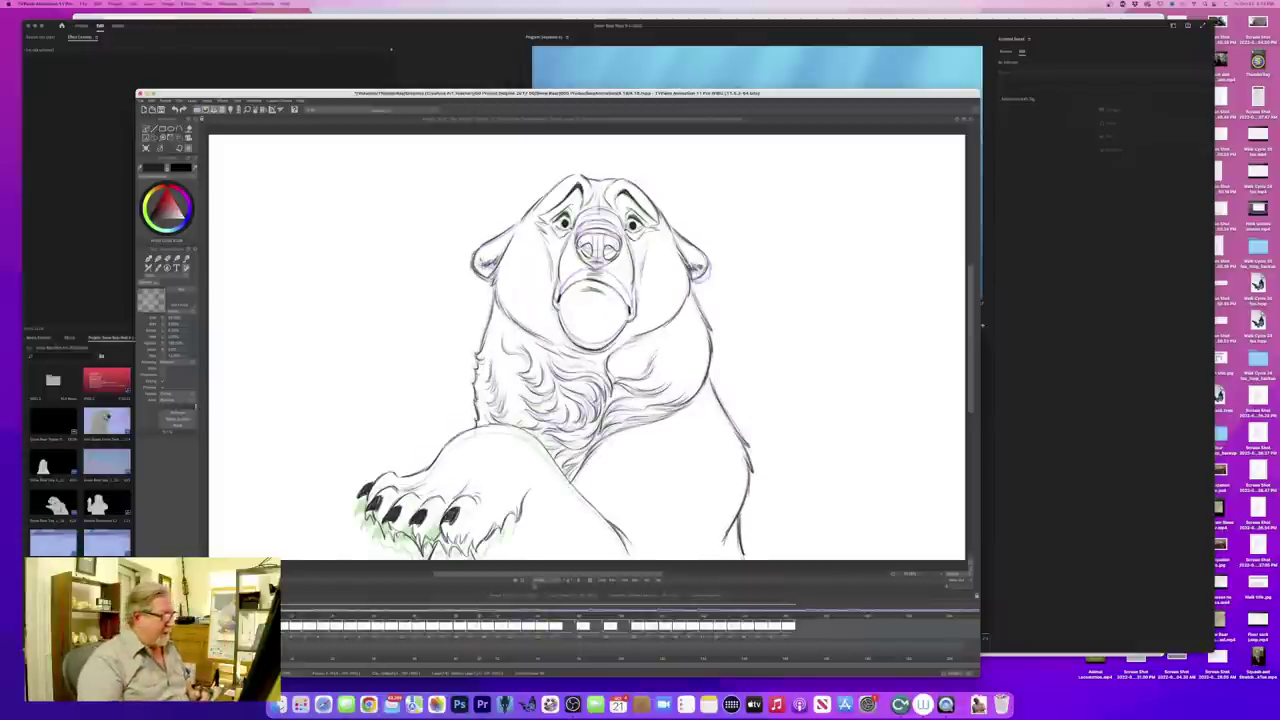
key(Left)
key(Right)
key(Left)
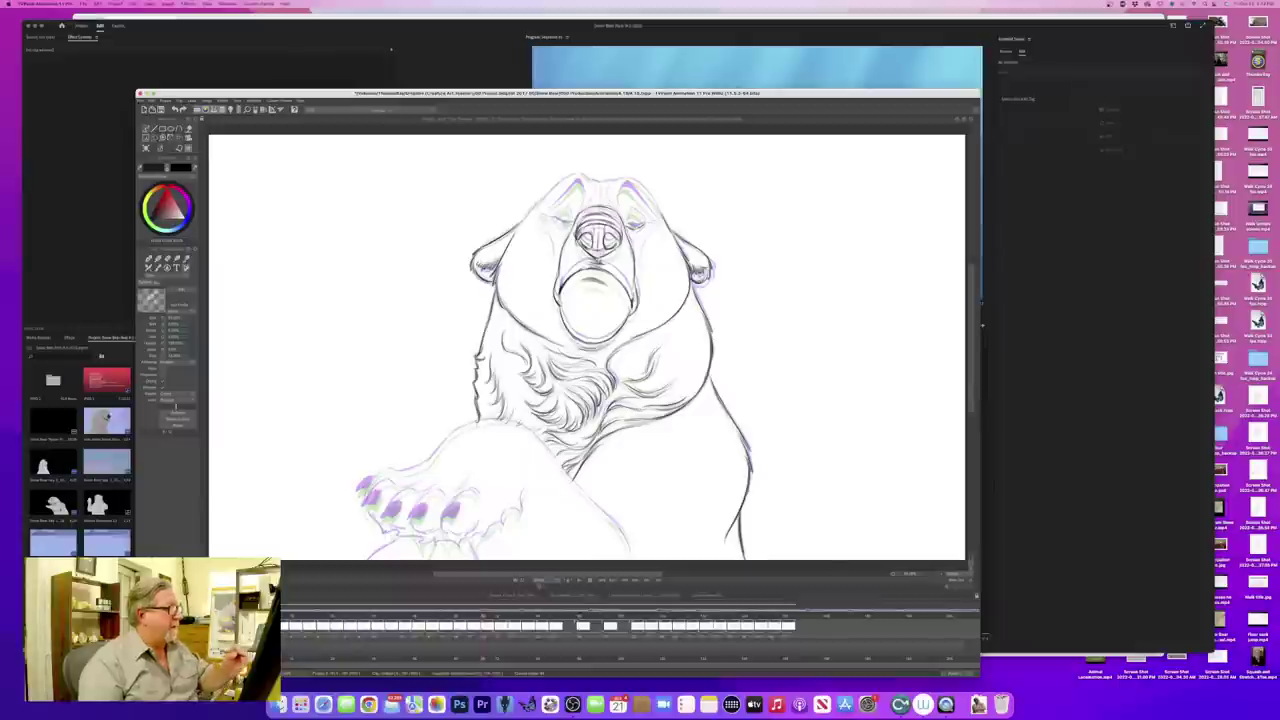
- Ink the eyelids and iris of the bear's left eye, comparing with the previous frame
key(Right)
key(Left)
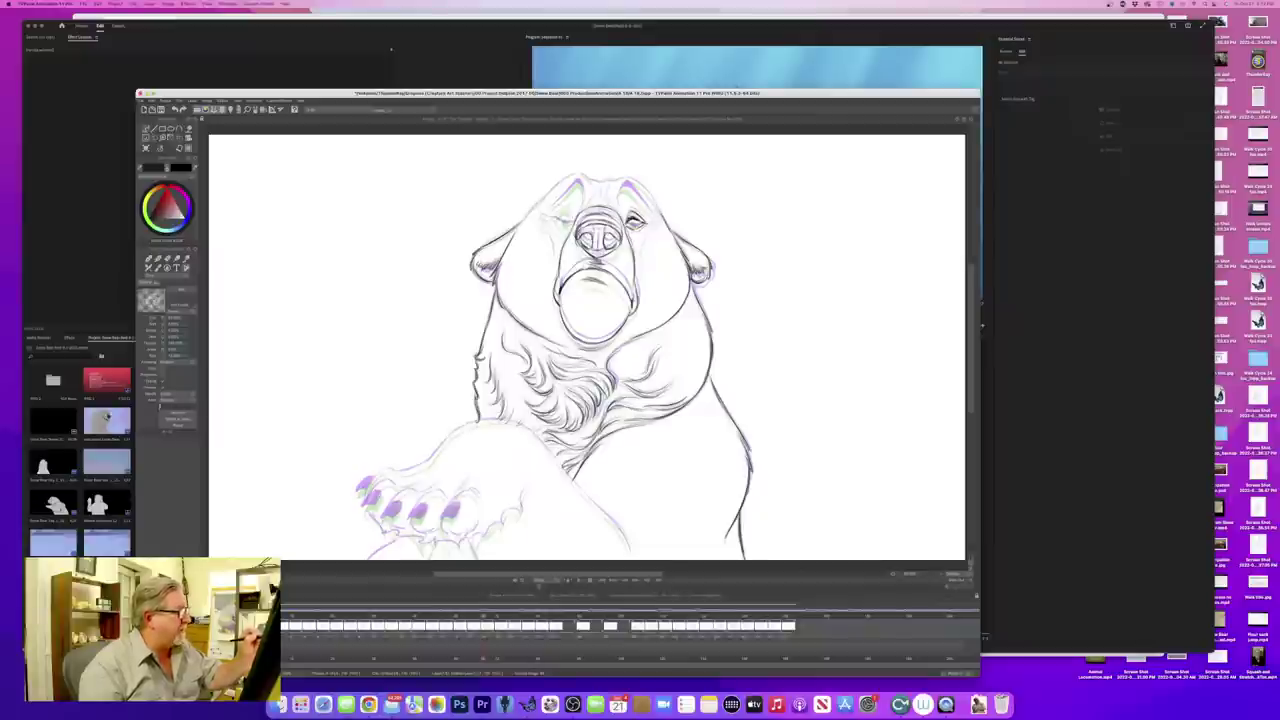
key(Left)
key(Right)
key(Left)
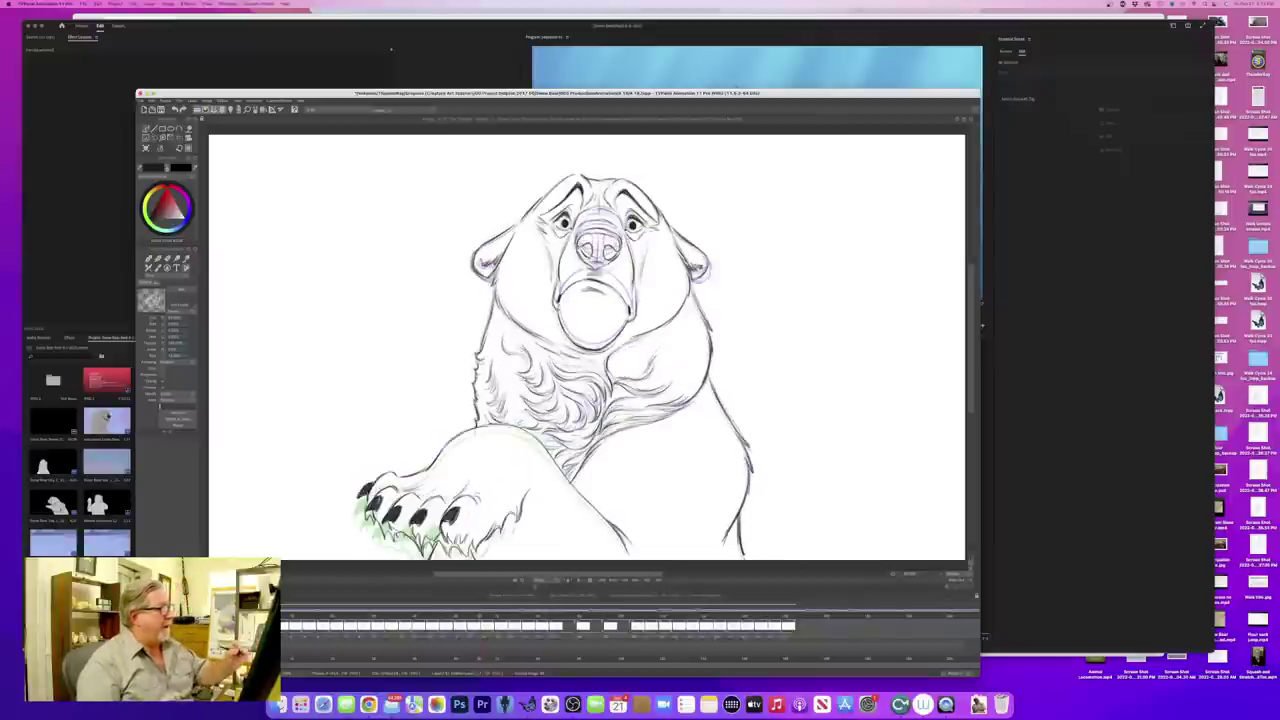
key(Right)
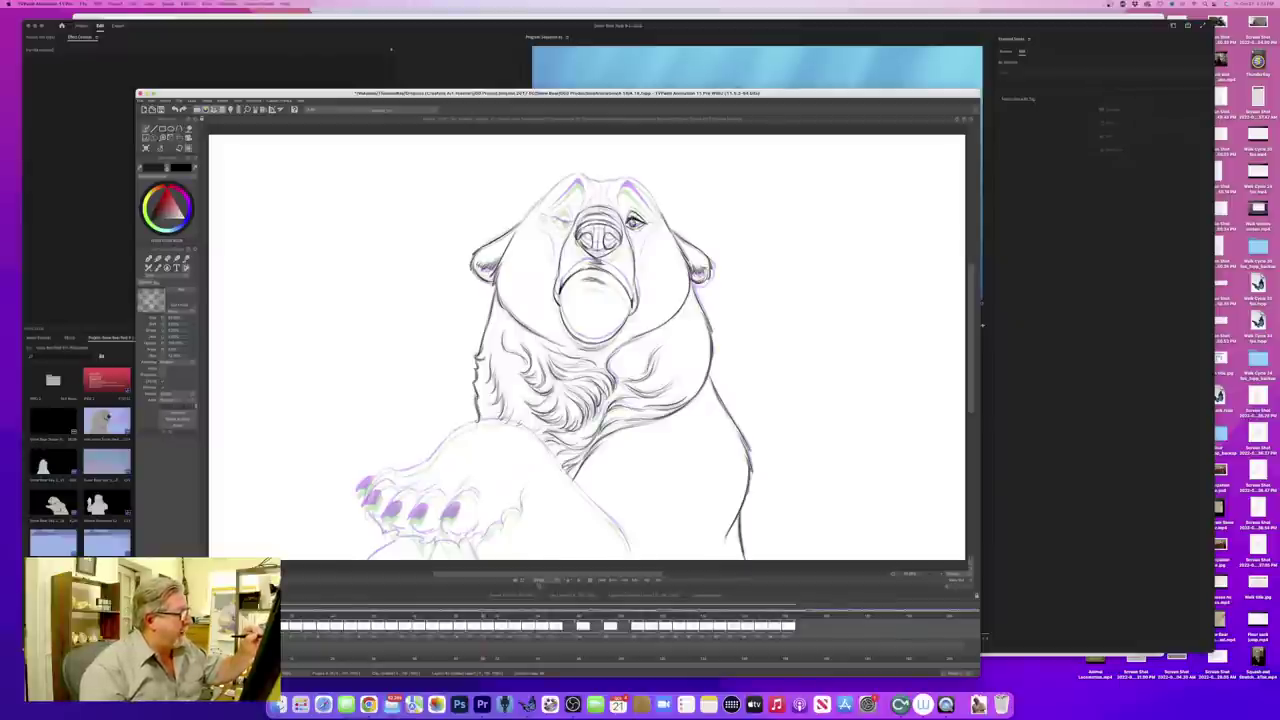
- Fill in the dark pupil of the bear's left eye, checking it against the neighbouring frames
key(Left)
key(Right)
key(Left)
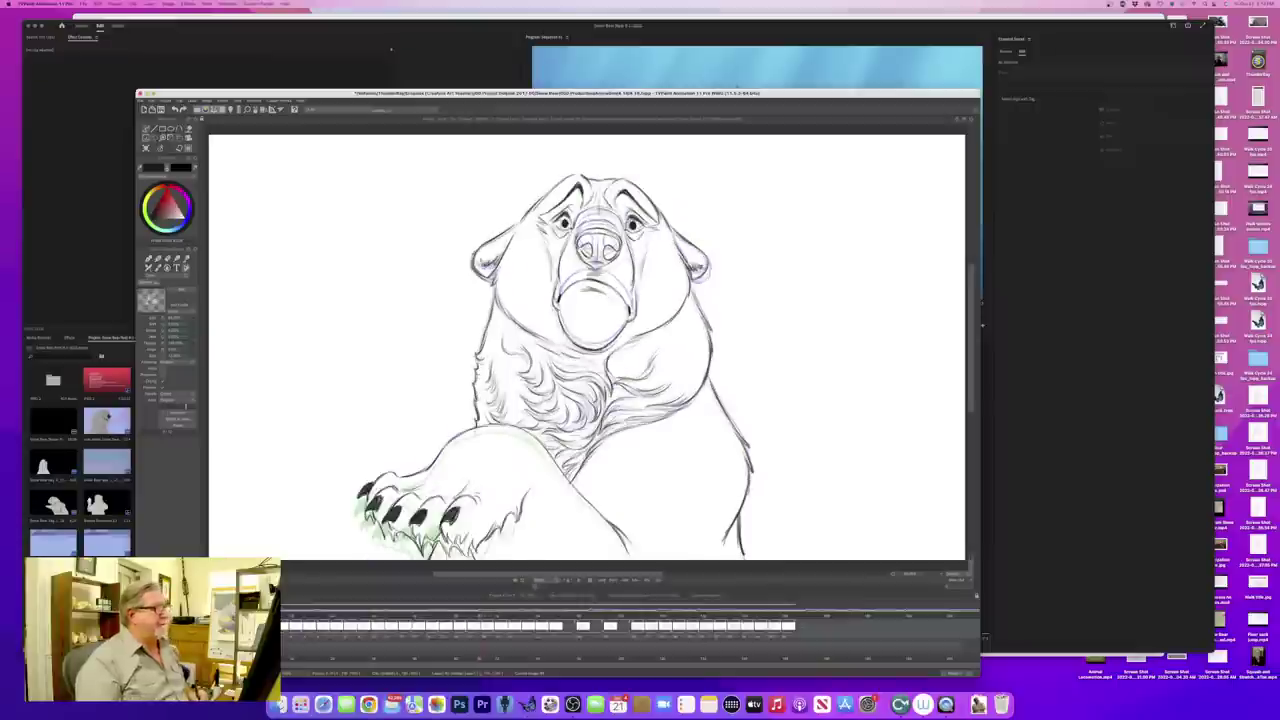
key(Right)
key(Left)
key(Right)
key(period)
key(comma)
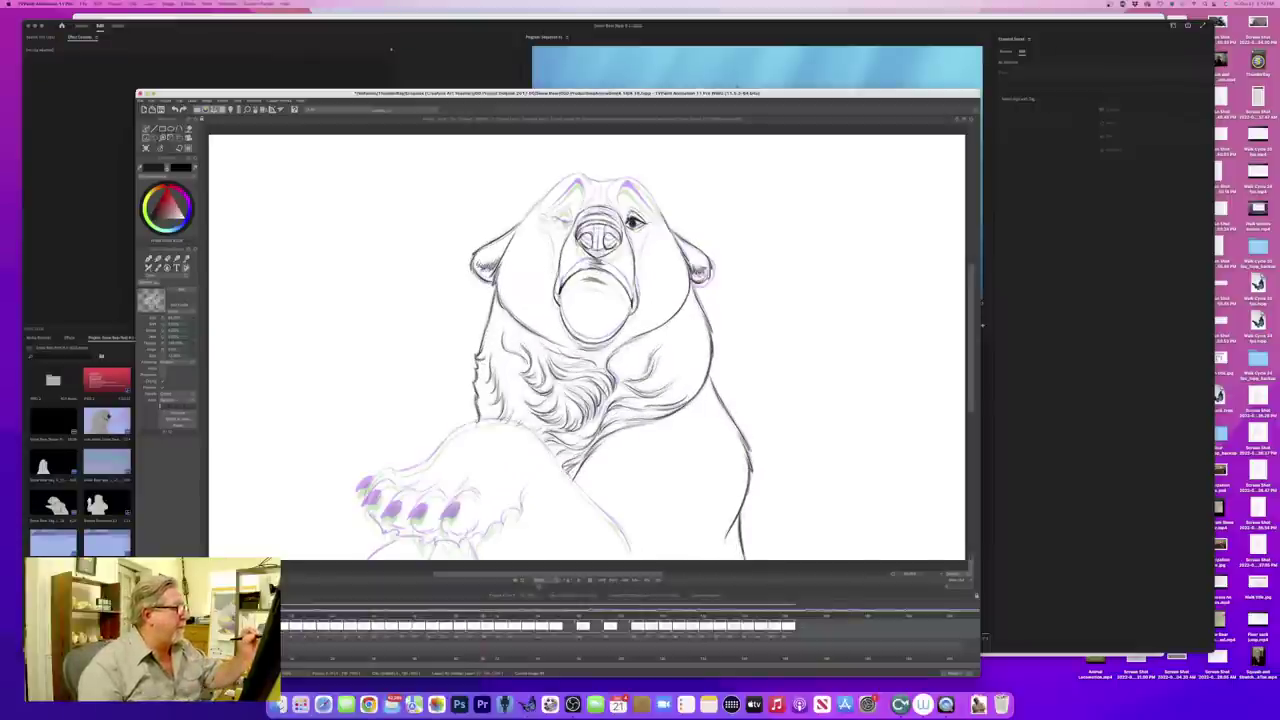
key(Left)
key(Right)
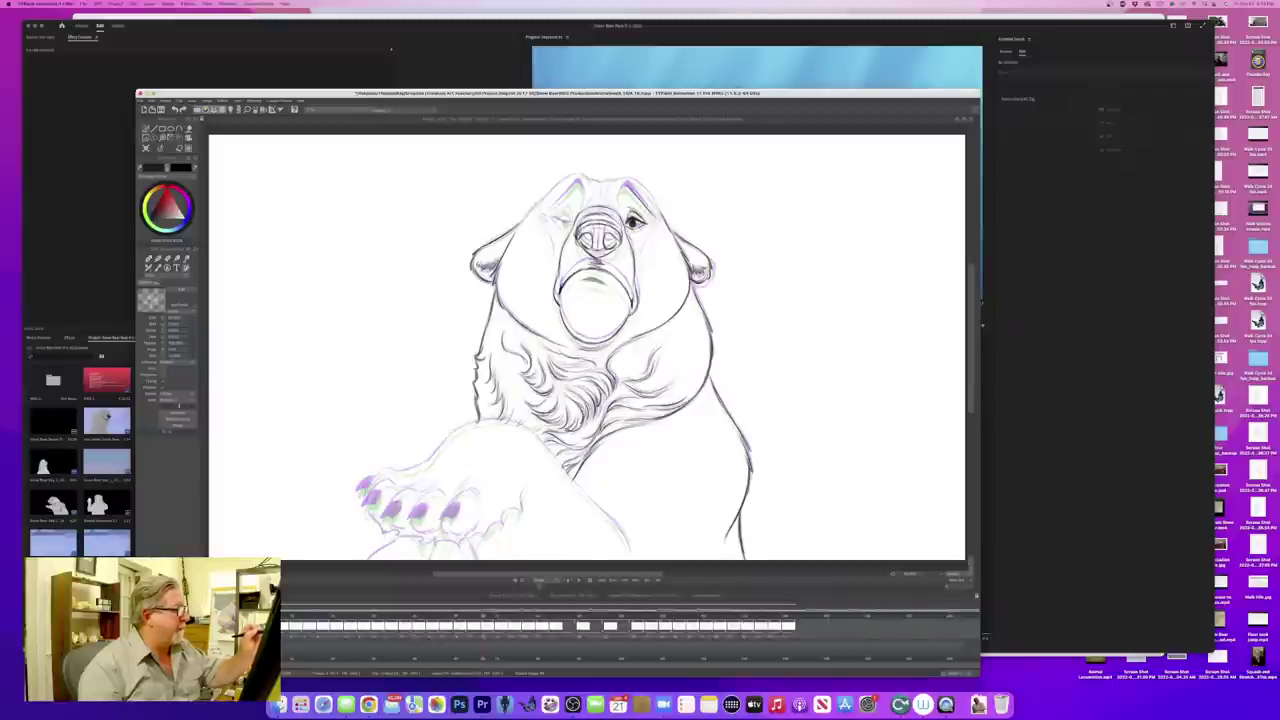
- Ink the thick dark brow above the bear's left eye, comparing with the previous frame
mouse_move(633, 193)
mouse_down()
mouse_move(649, 211)
mouse_move(637, 199)
mouse_up()
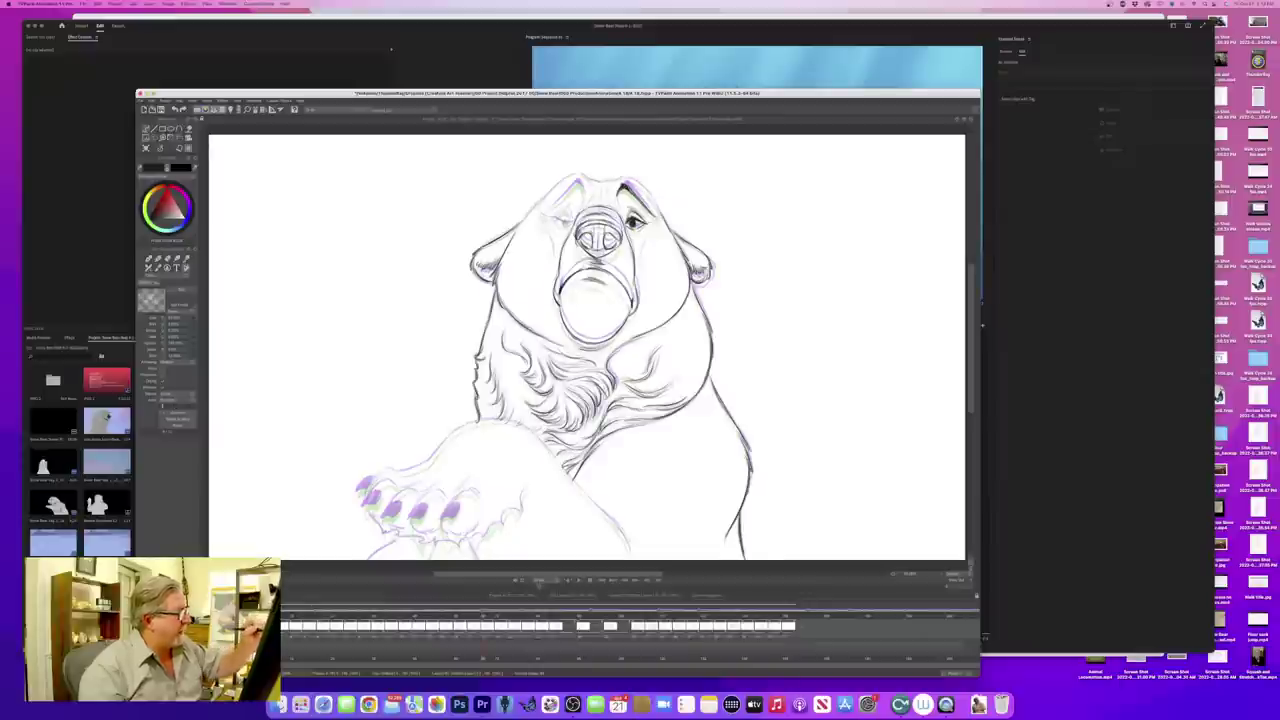
drag(622, 185, 646, 206)
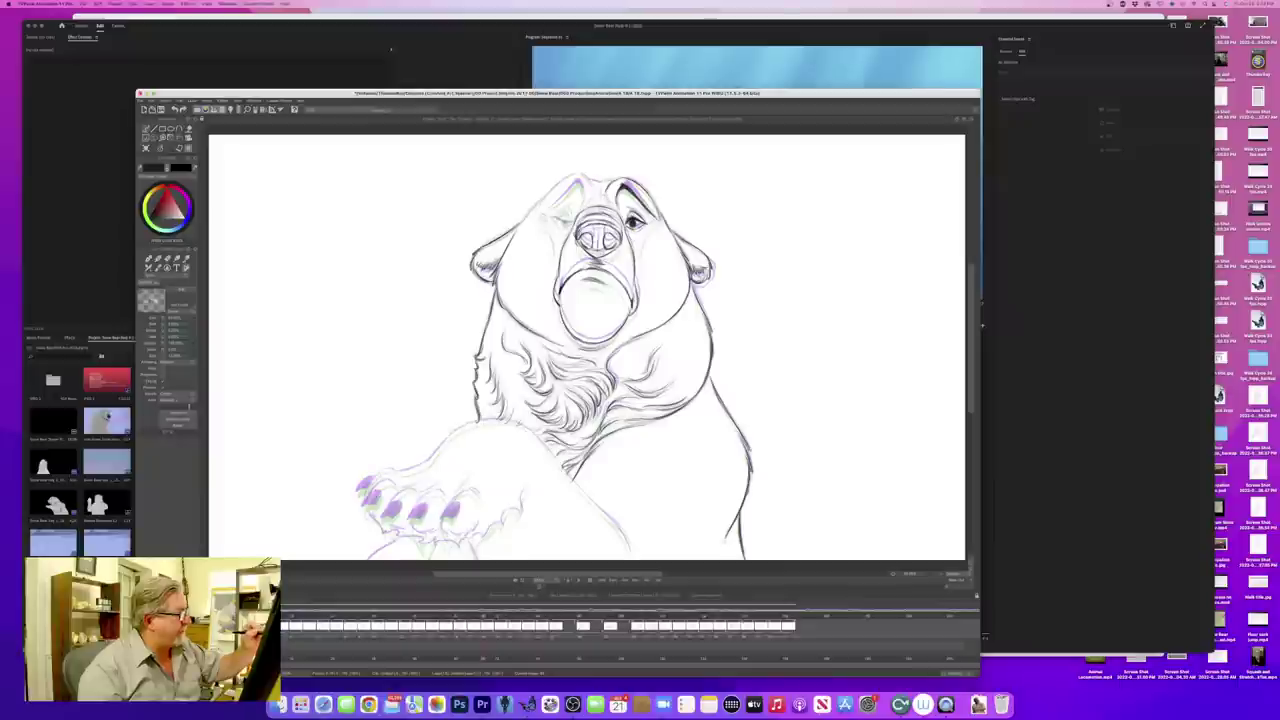
key(Left)
key(Right)
key(Left)
key(Right)
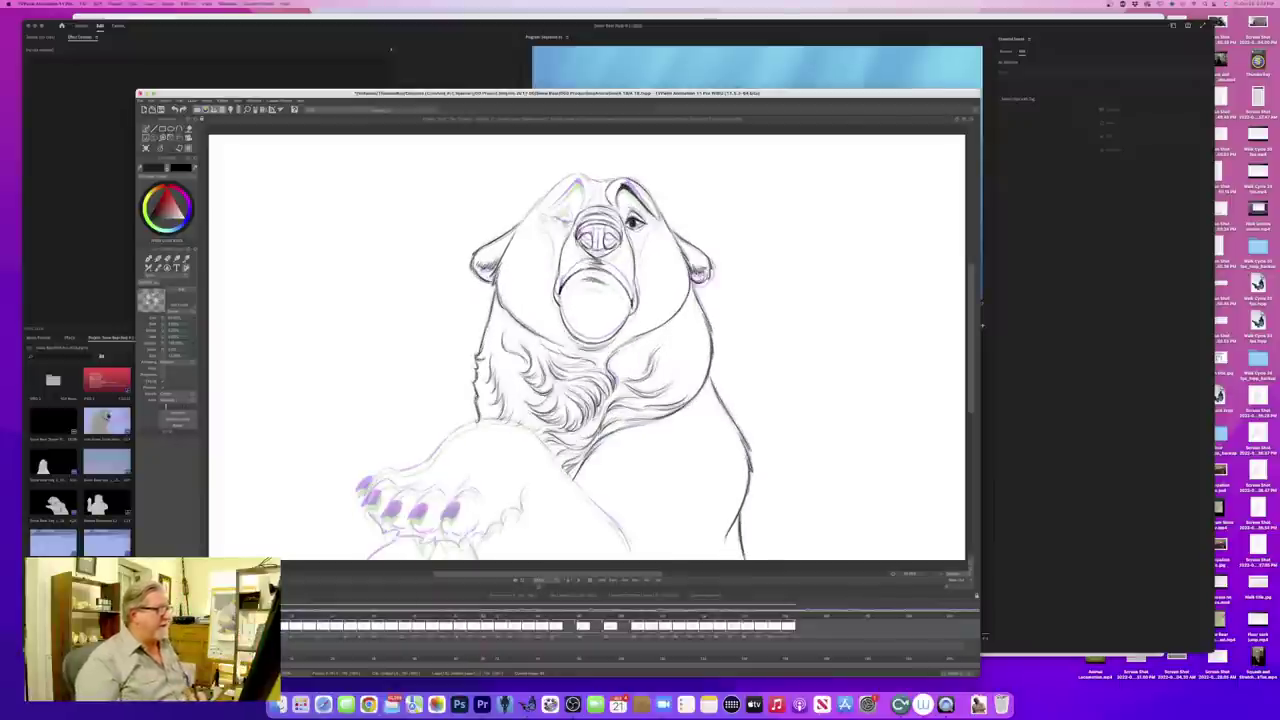
key(Left)
key(comma)
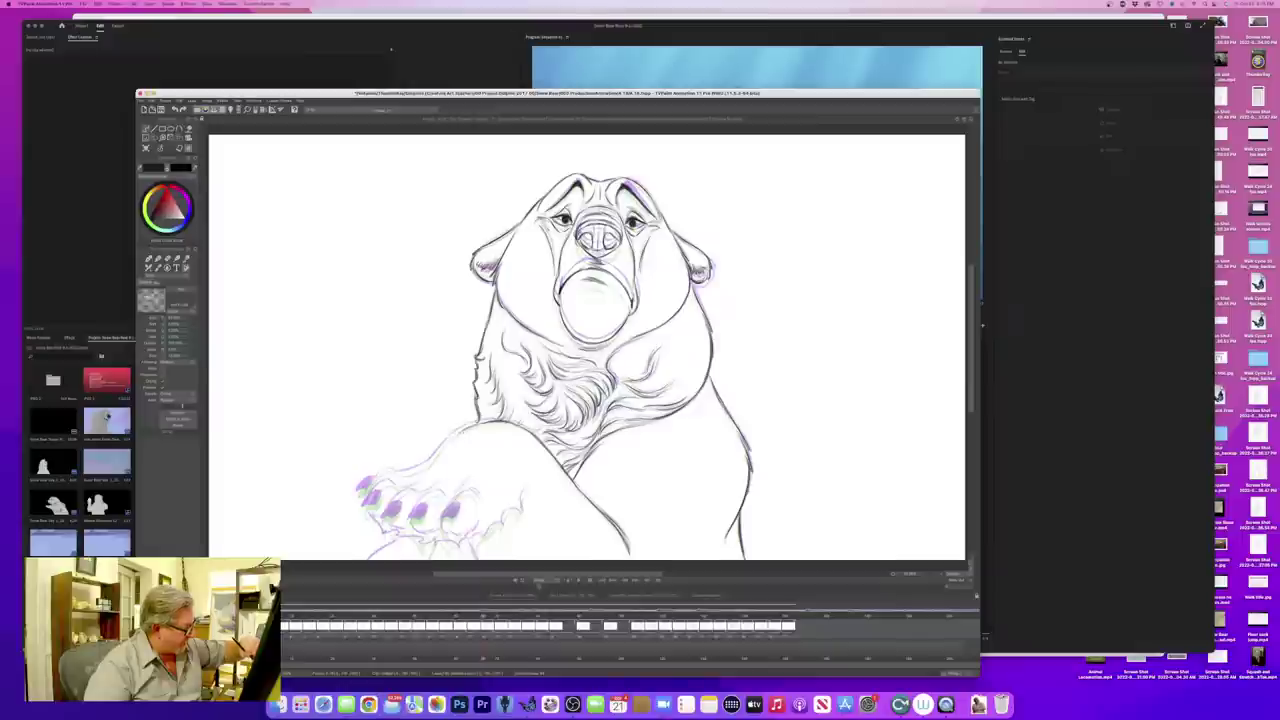
- Ink the upper outline of the raised forearm down to the paw
drag(458, 432, 402, 474)
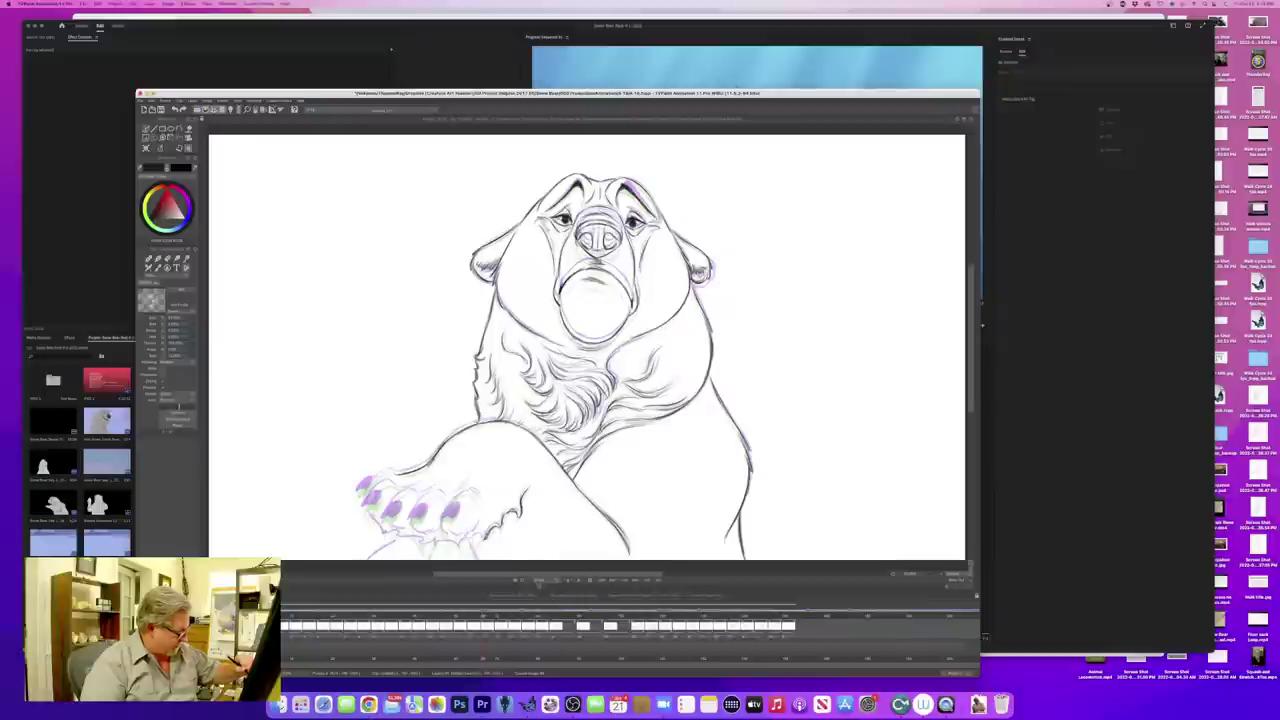
- Draw the furry edge at the heel of the bear's raised paw and trace its upper contour, checking against neighbouring frames
drag(482, 537, 467, 551)
key(Left)
key(Right)
key(Left)
key(Right)
key(Left)
key(Left)
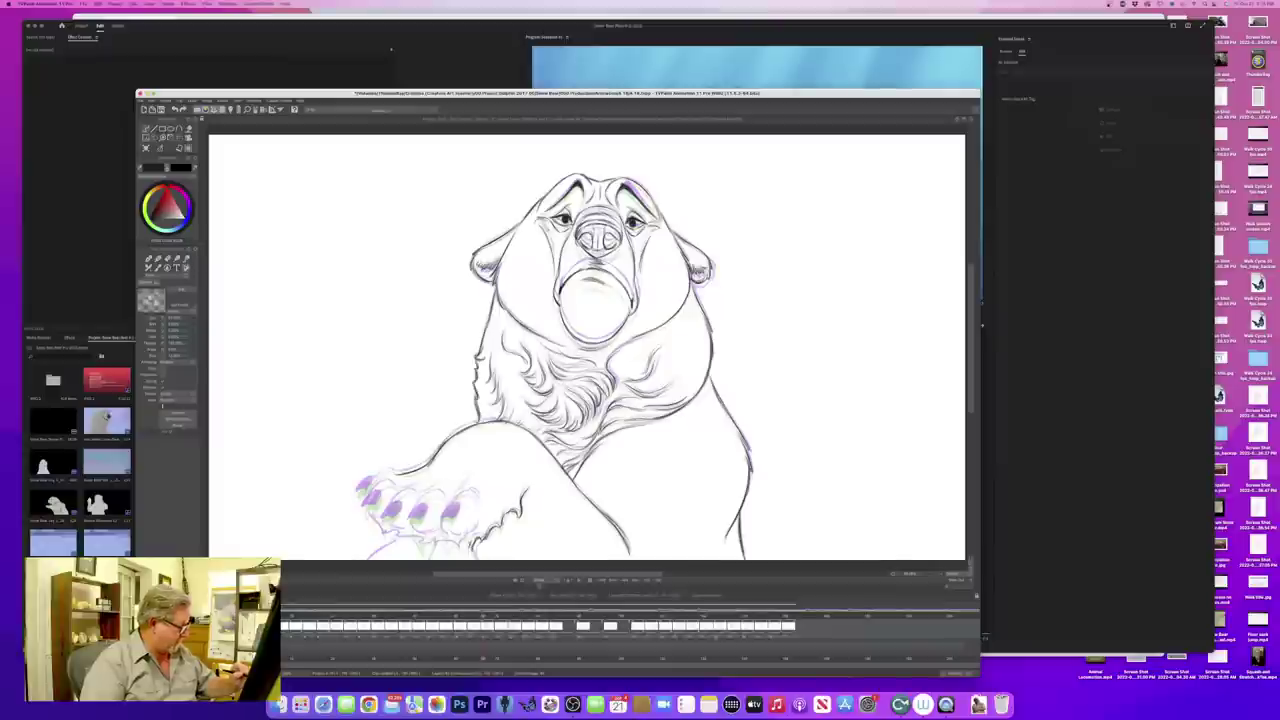
key(Right)
key(Left)
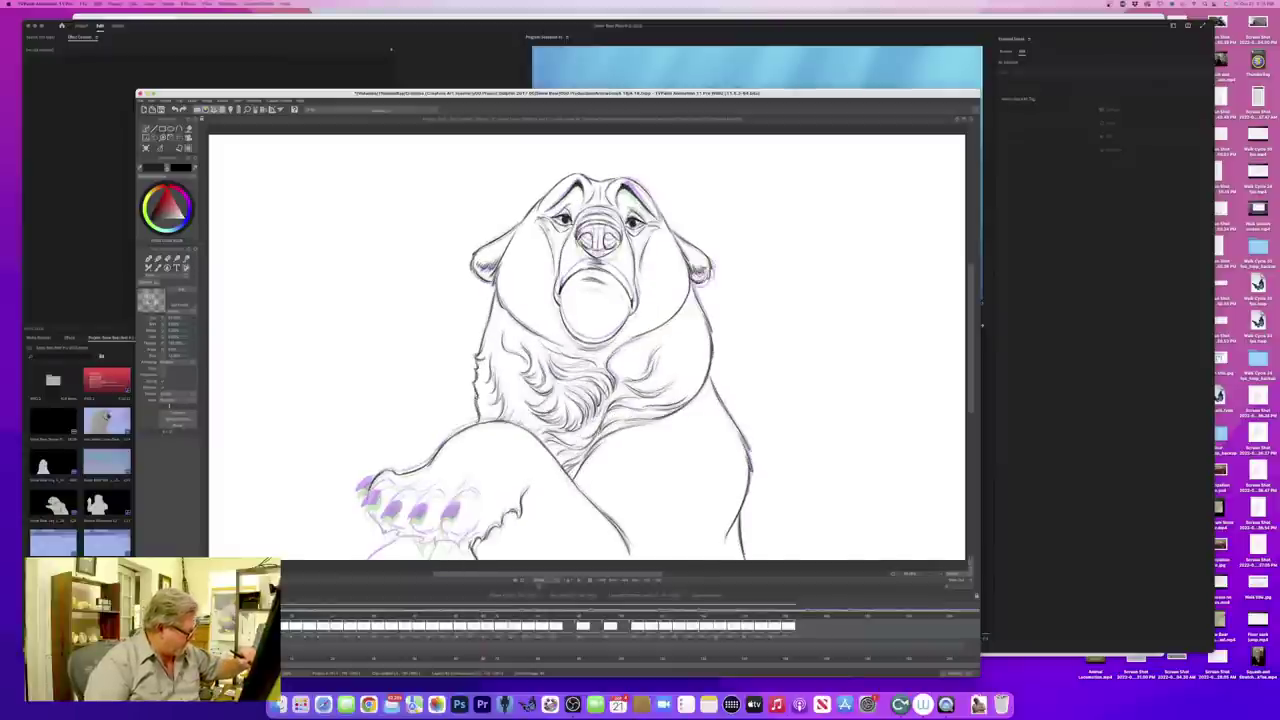
- Outline the toes of the raised paw, flipping between adjacent frames to match their position
key(Left)
key(Right)
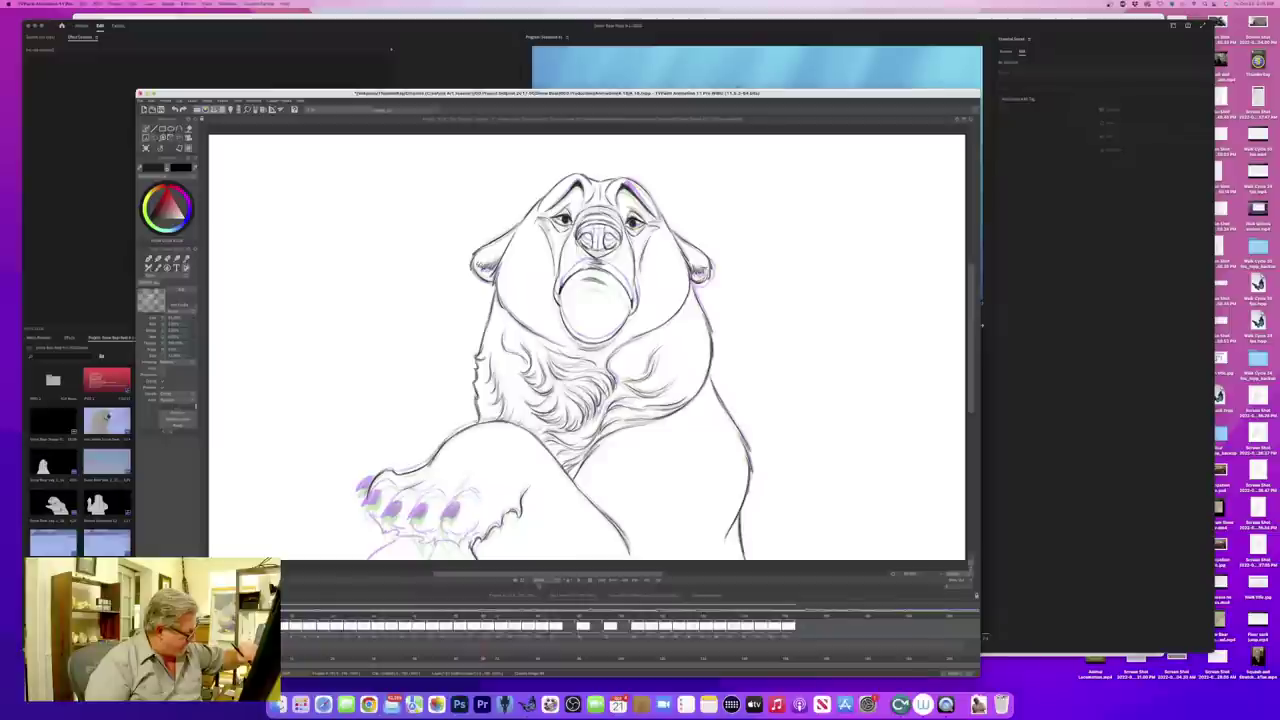
key(Left)
key(Left)
key(Right)
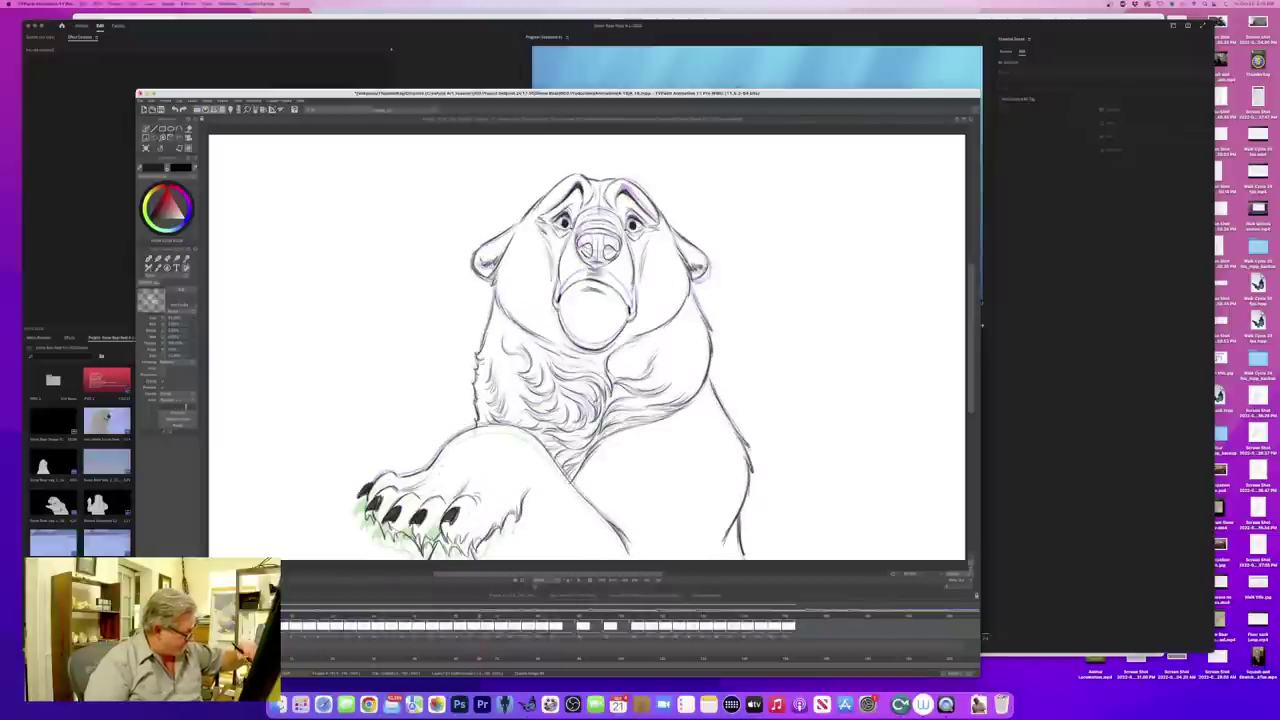
key(Left)
key(Right)
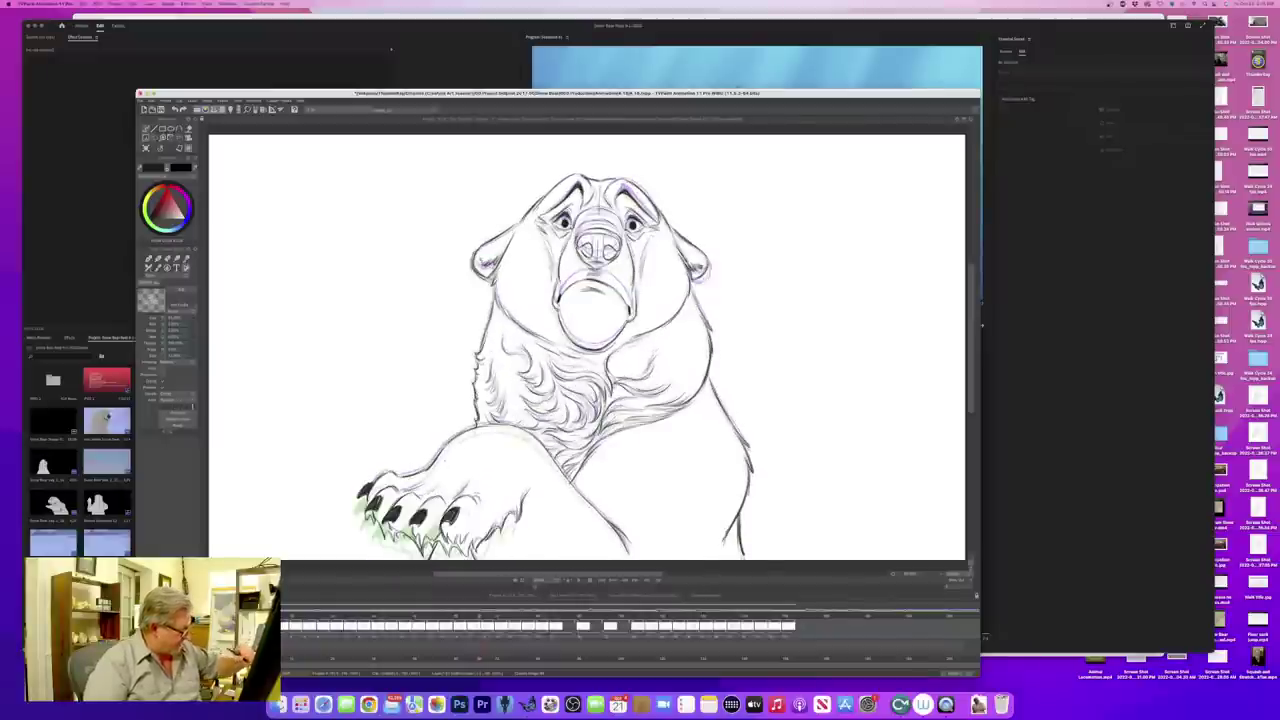
key(Left)
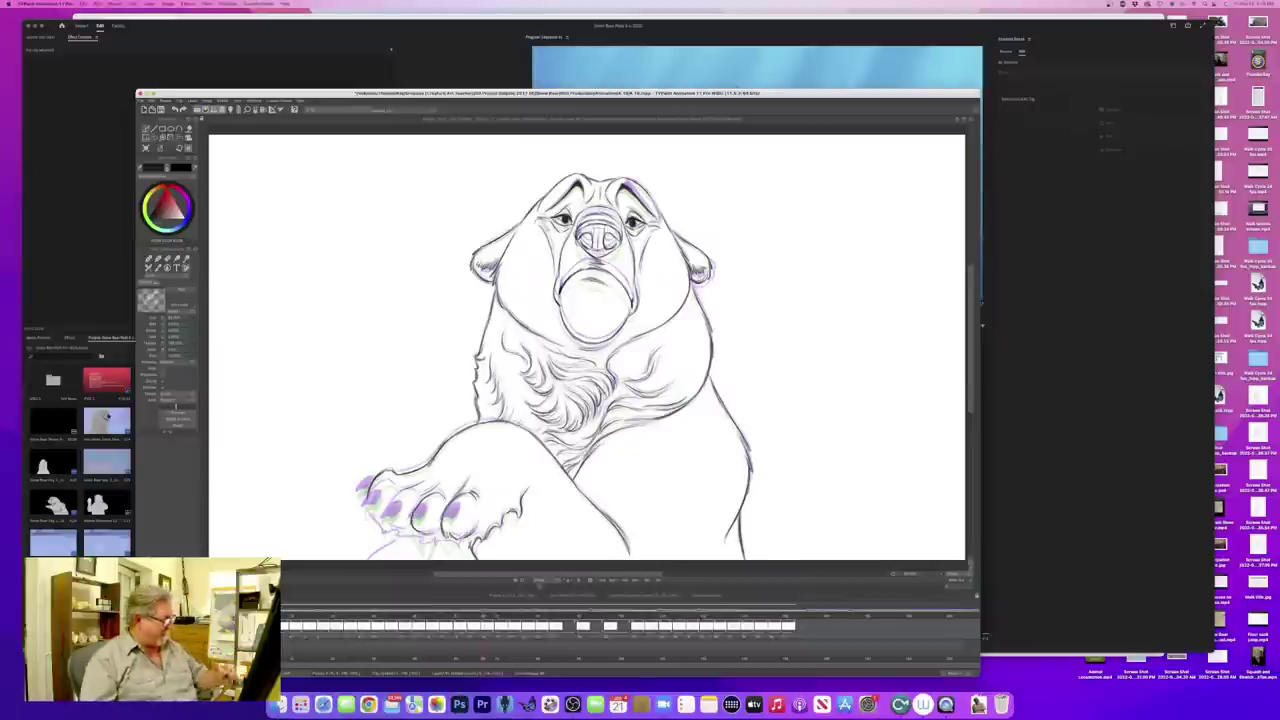
- Draw the jagged fur fringe beneath the toes of the raised paw, comparing it with the adjacent frames
key(Left)
key(Right)
key(Left)
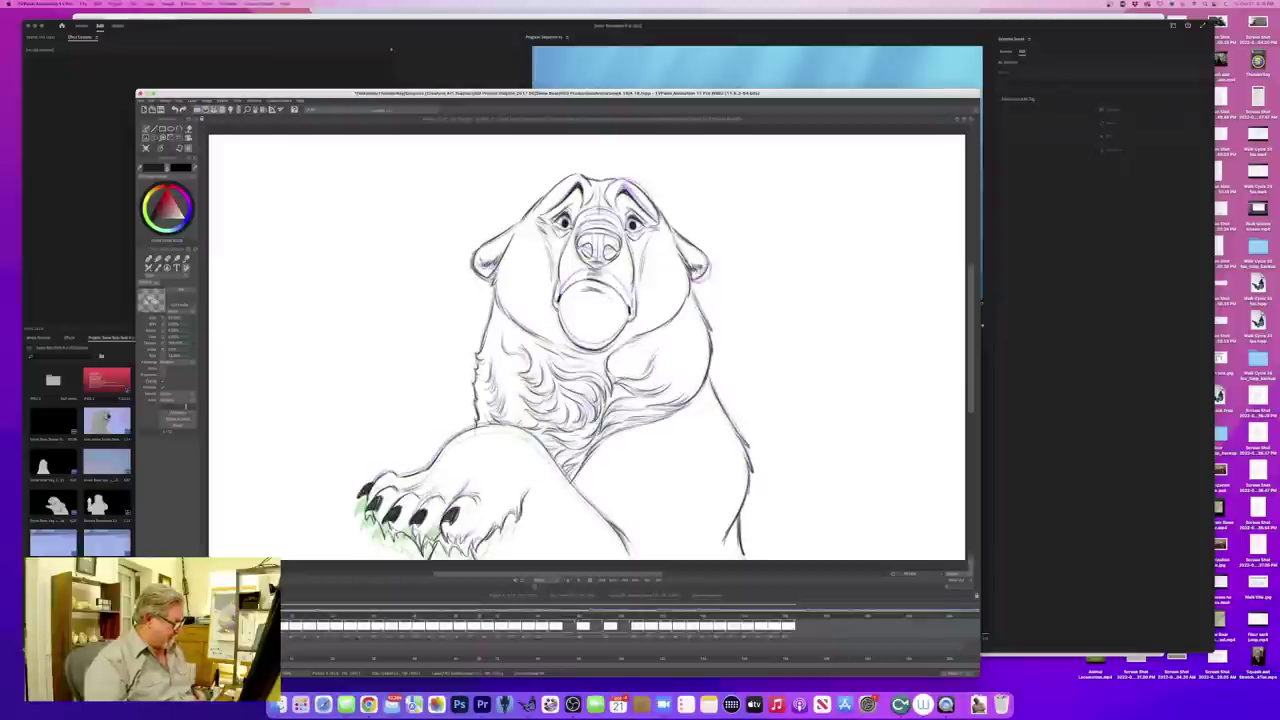
key(Right)
key(Left)
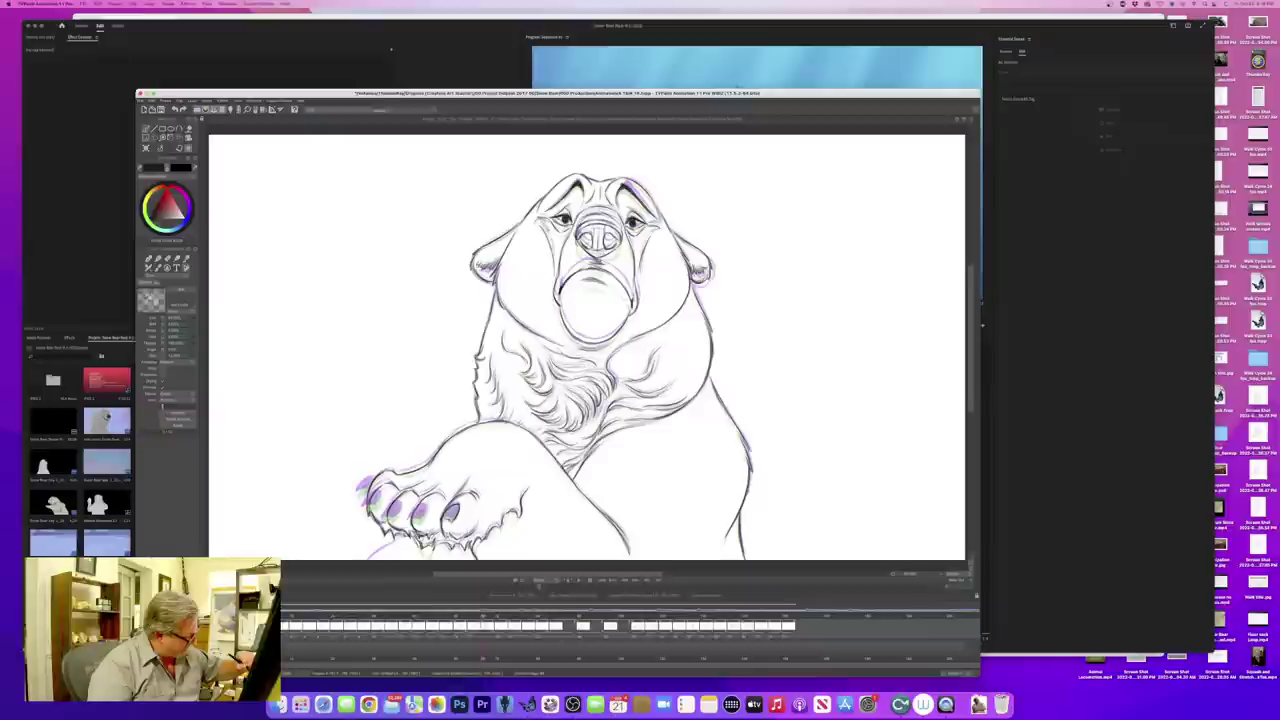
- Fill in three of the raised paw's claws with solid black
drag(455, 513, 445, 514)
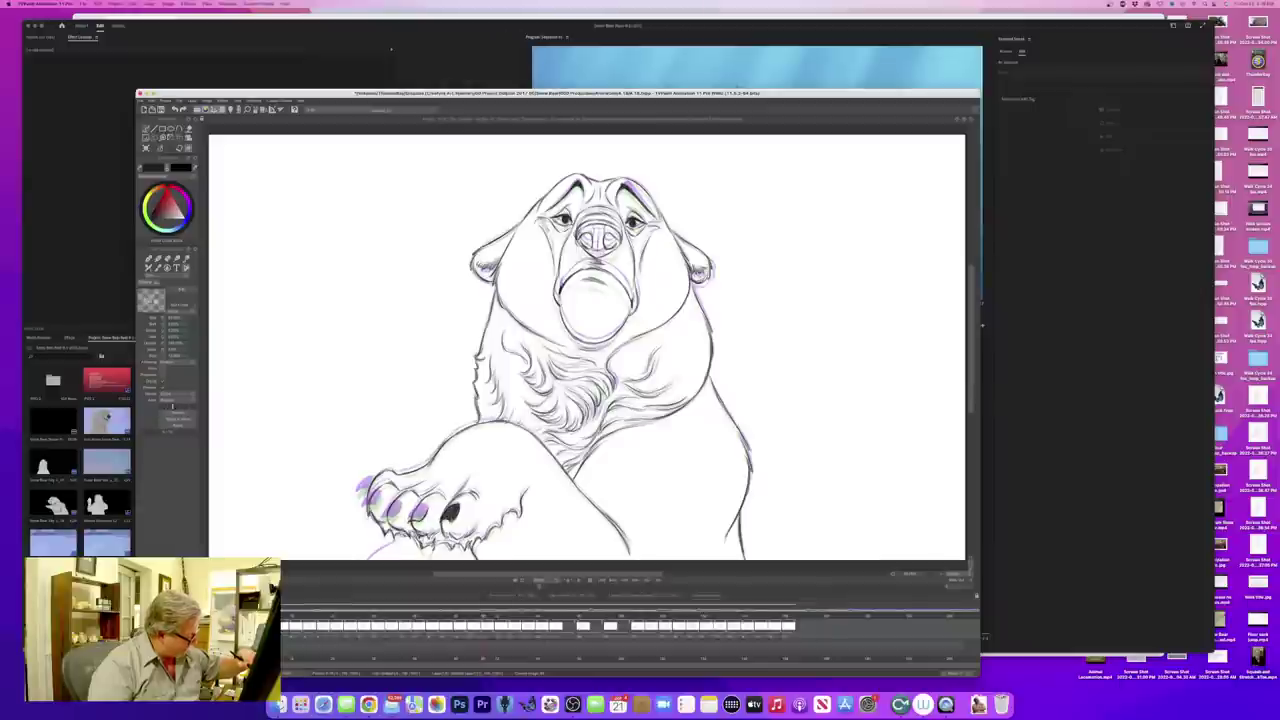
drag(422, 508, 387, 515)
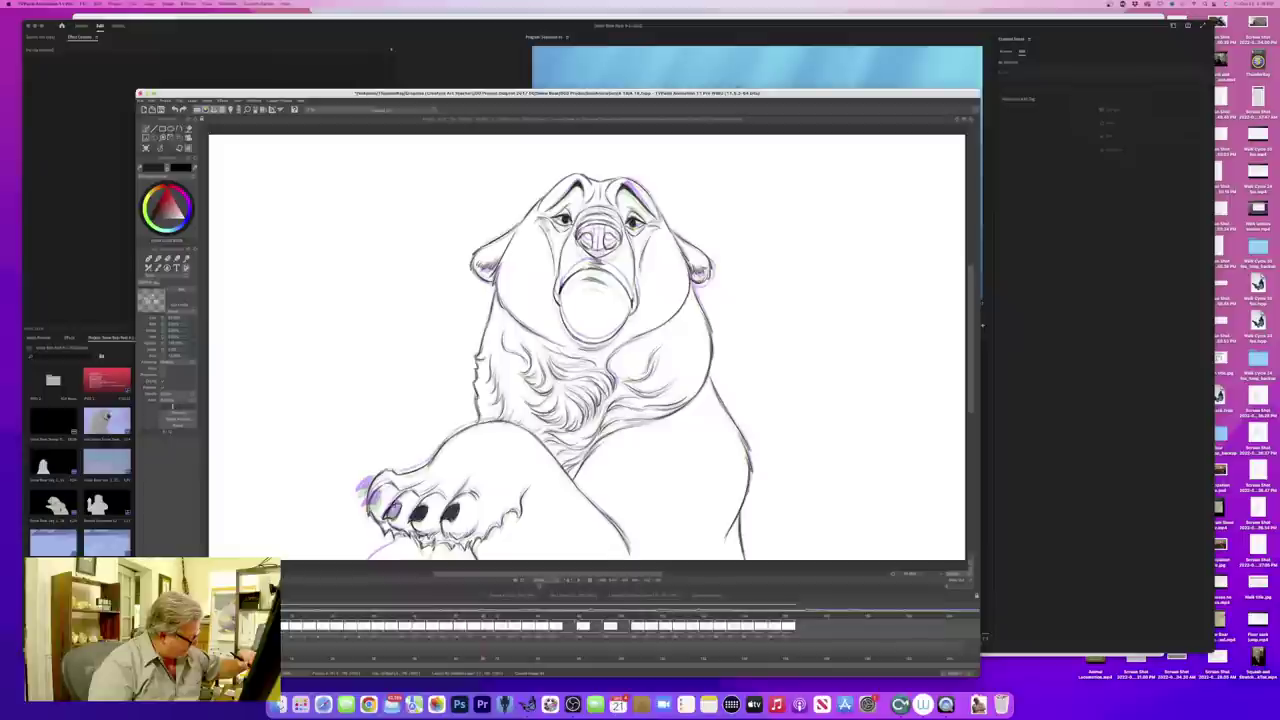
drag(398, 505, 389, 514)
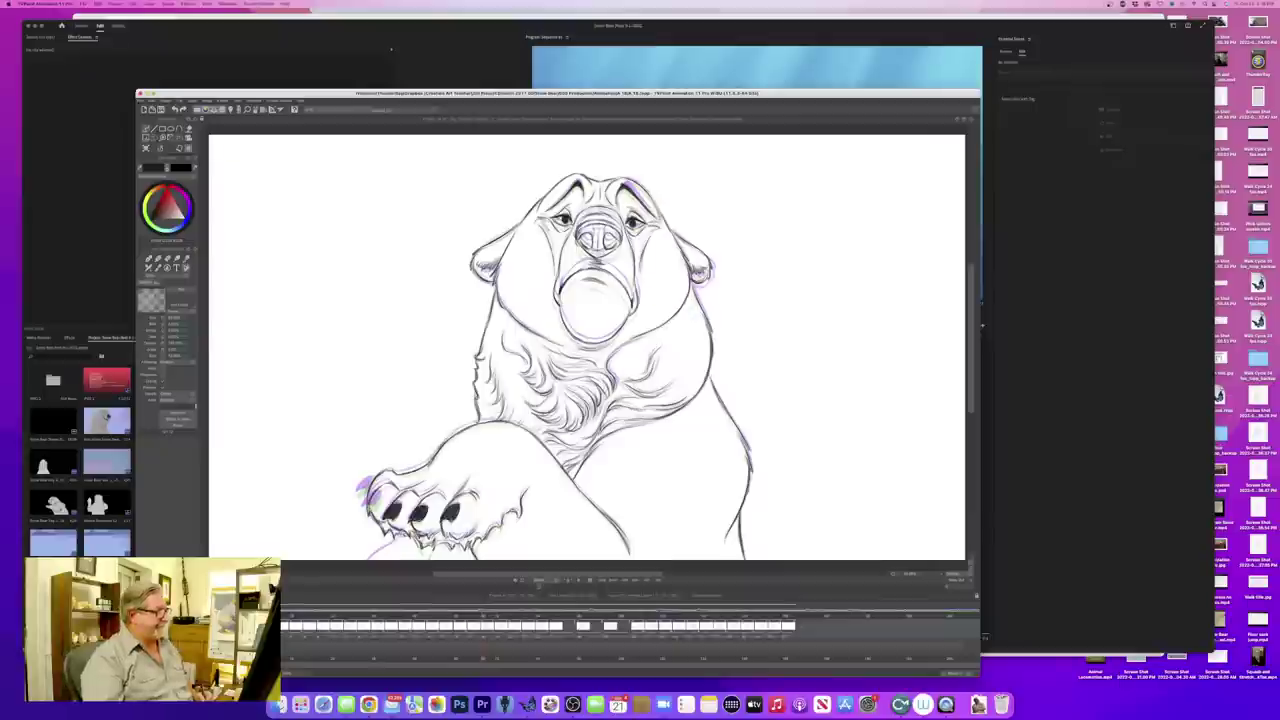
- Flip through the neighbouring drawings, adjust the timeline view and play back the bear animation
key(Left)
key(Right)
key(Left)
key(Left)
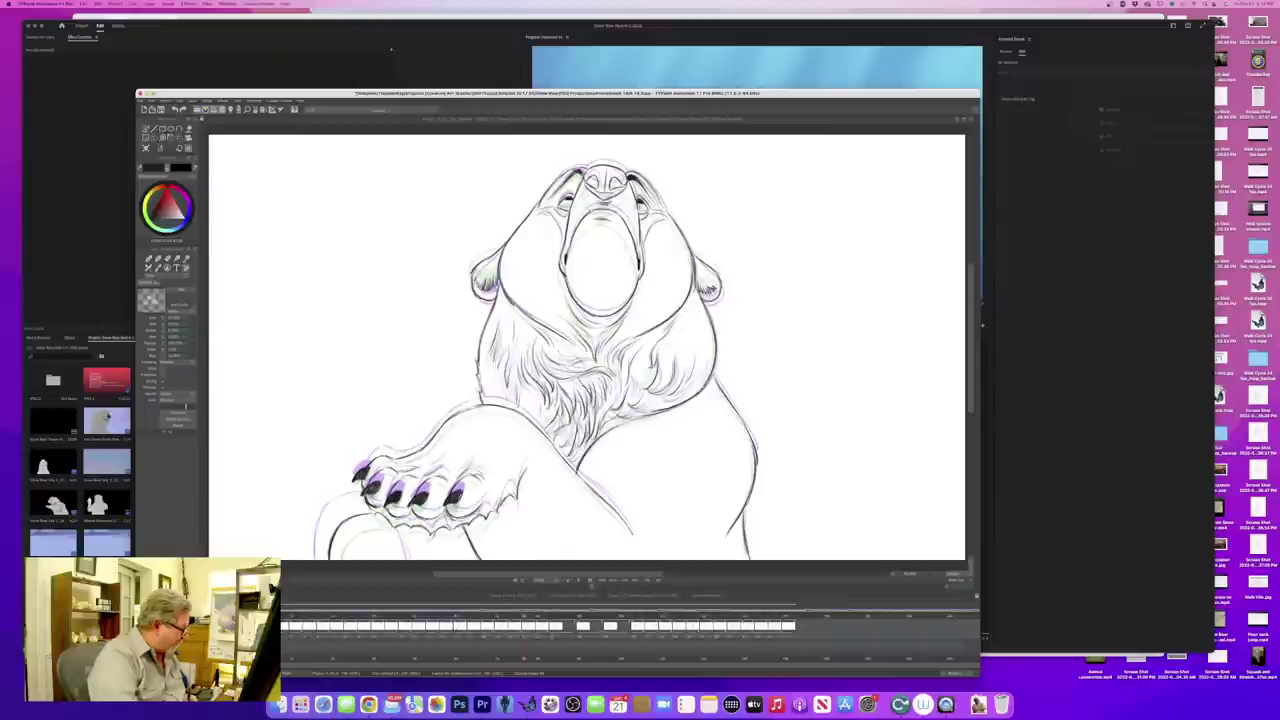
scroll(527, 630, up, 6)
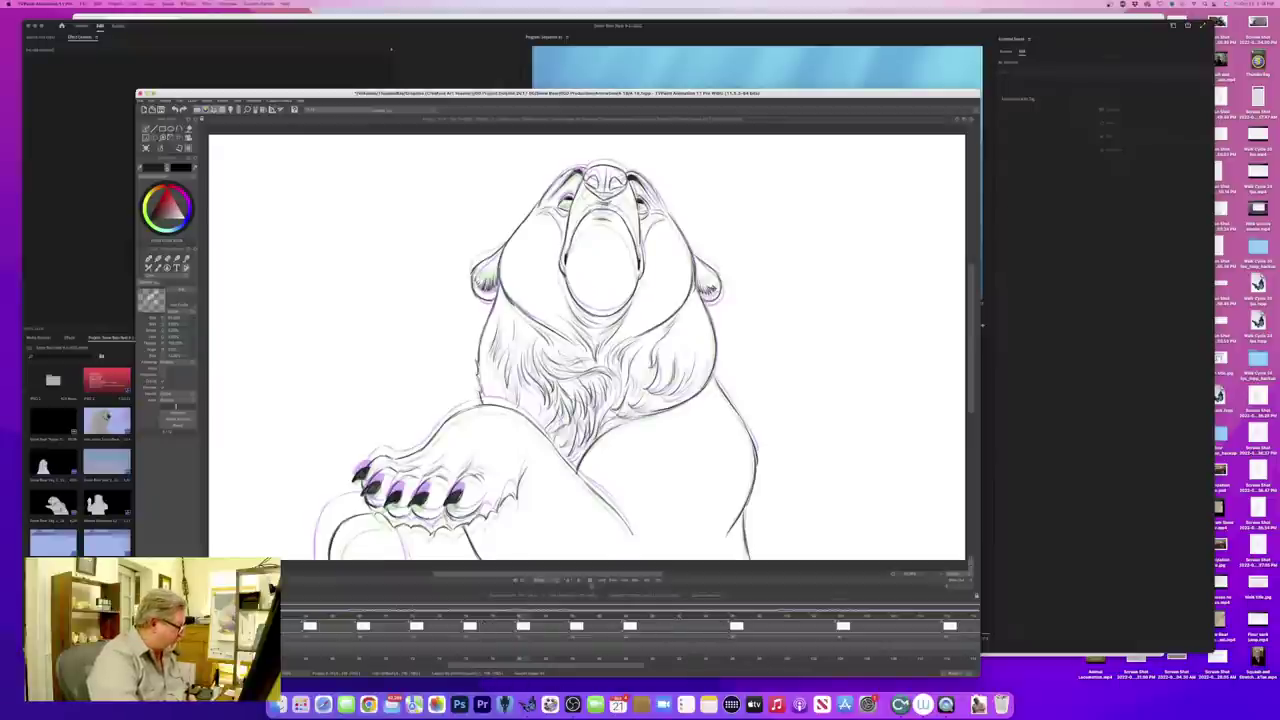
drag(643, 665, 965, 665)
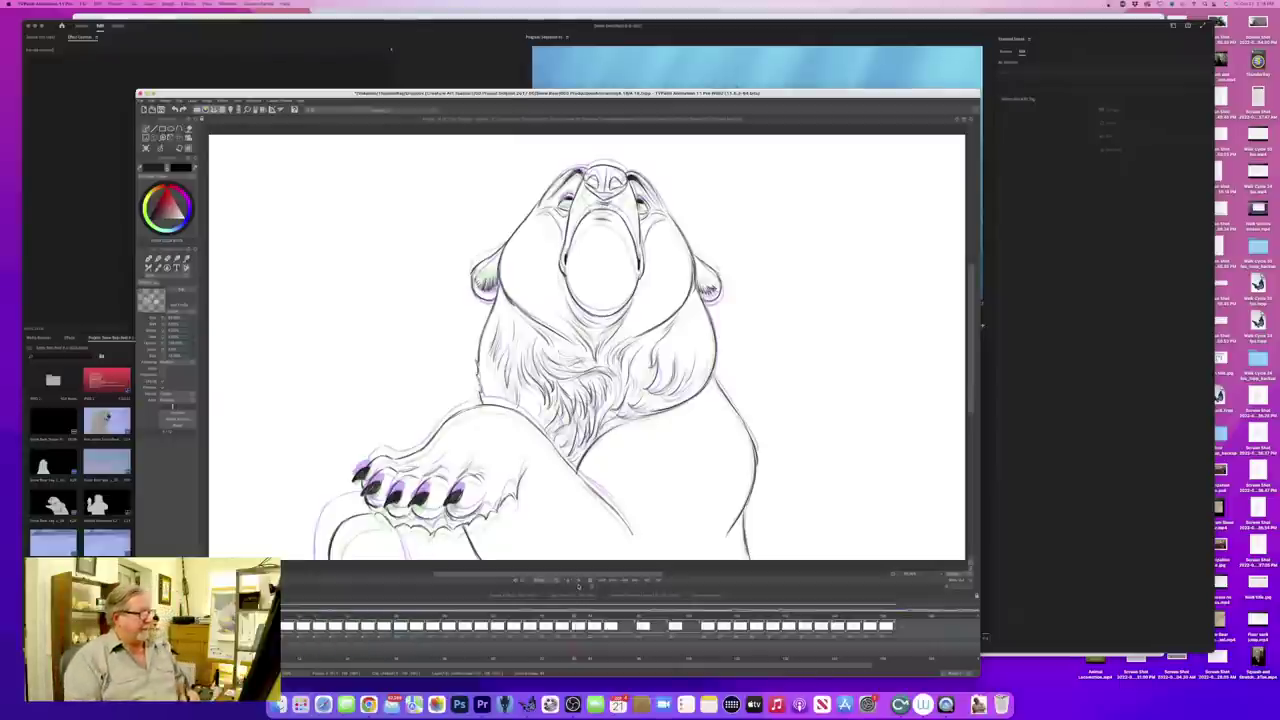
click(579, 580)
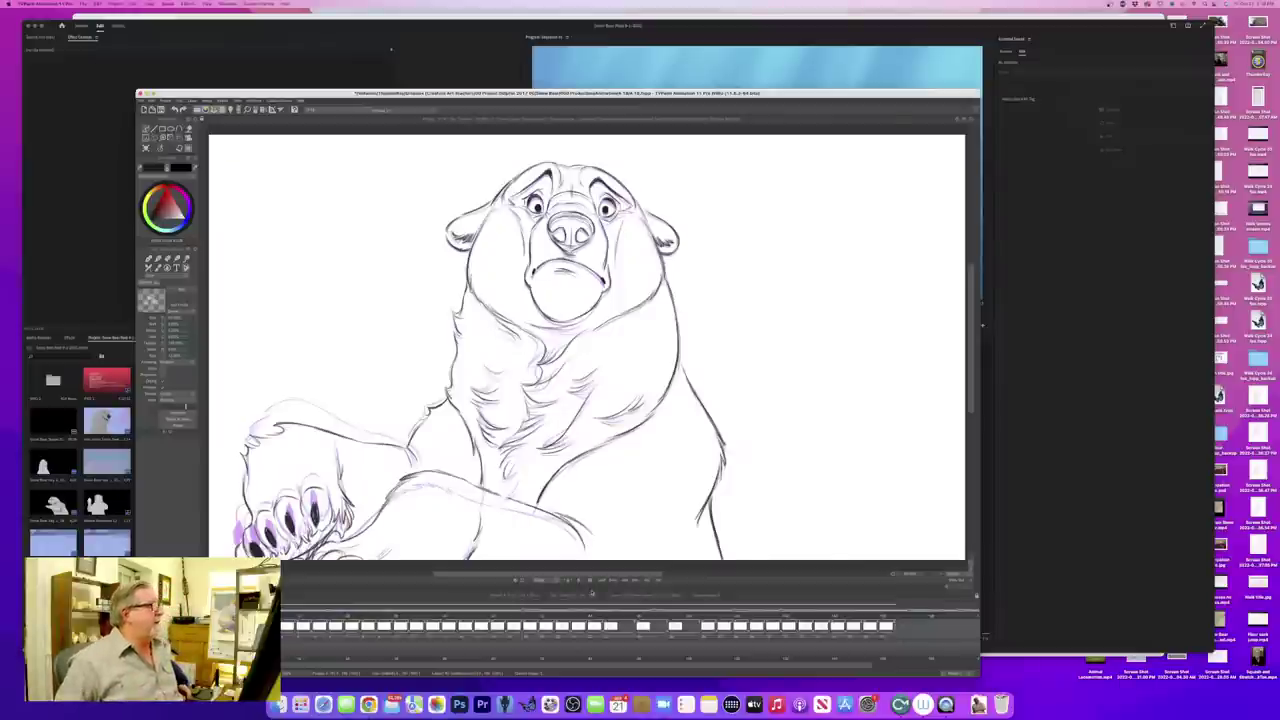
- Switch to Premiere Pro and play the underwater bear and orca section of the sequence in a maximized program monitor
click(545, 17)
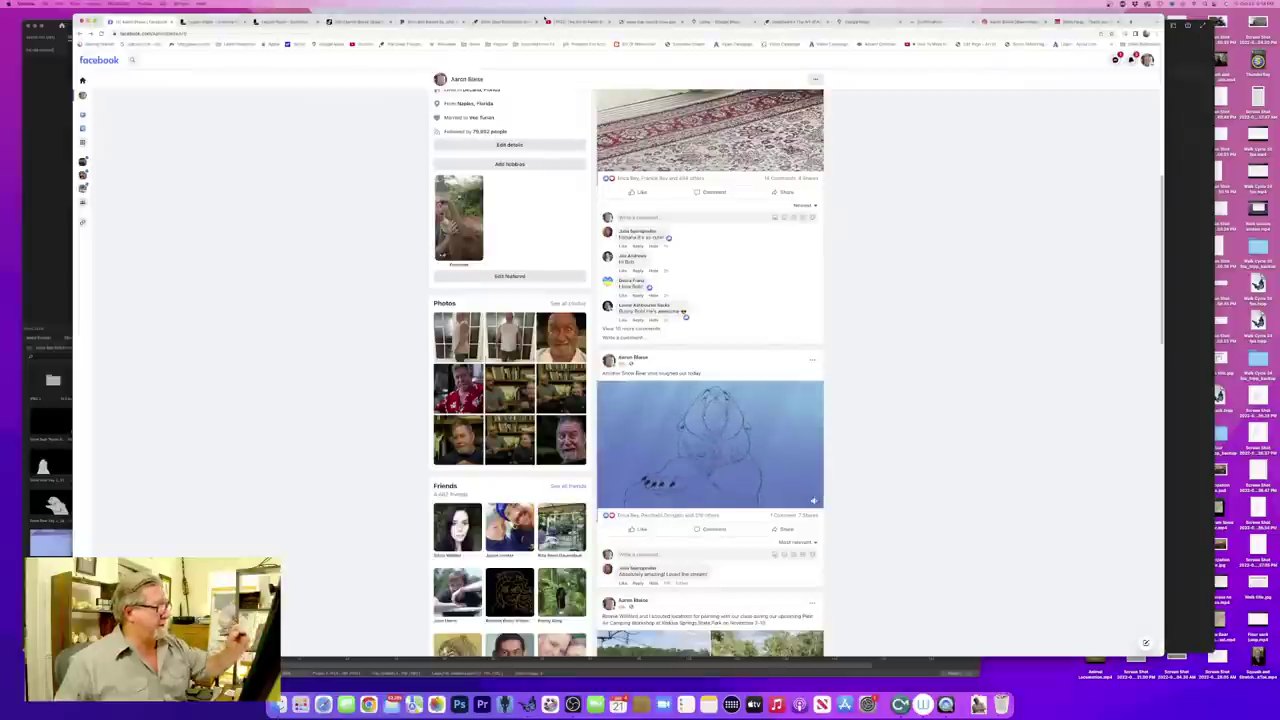
key(super+Tab)
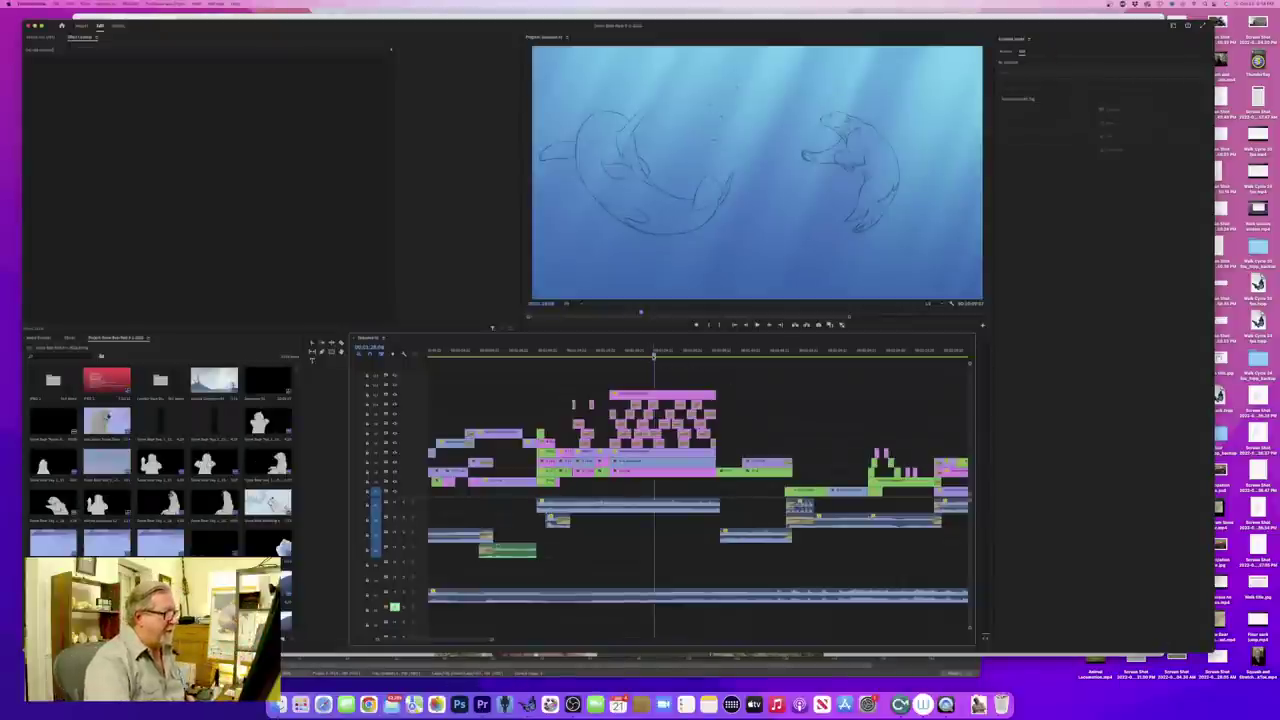
drag(655, 356, 606, 377)
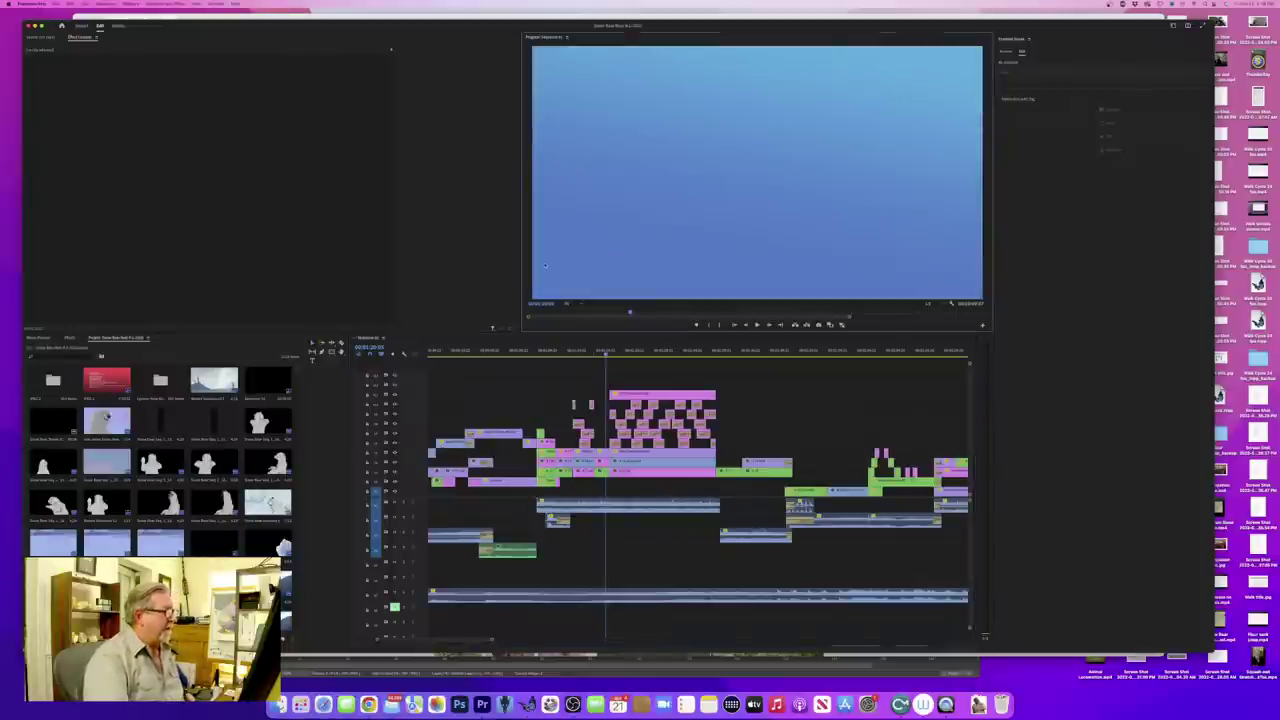
key(grave)
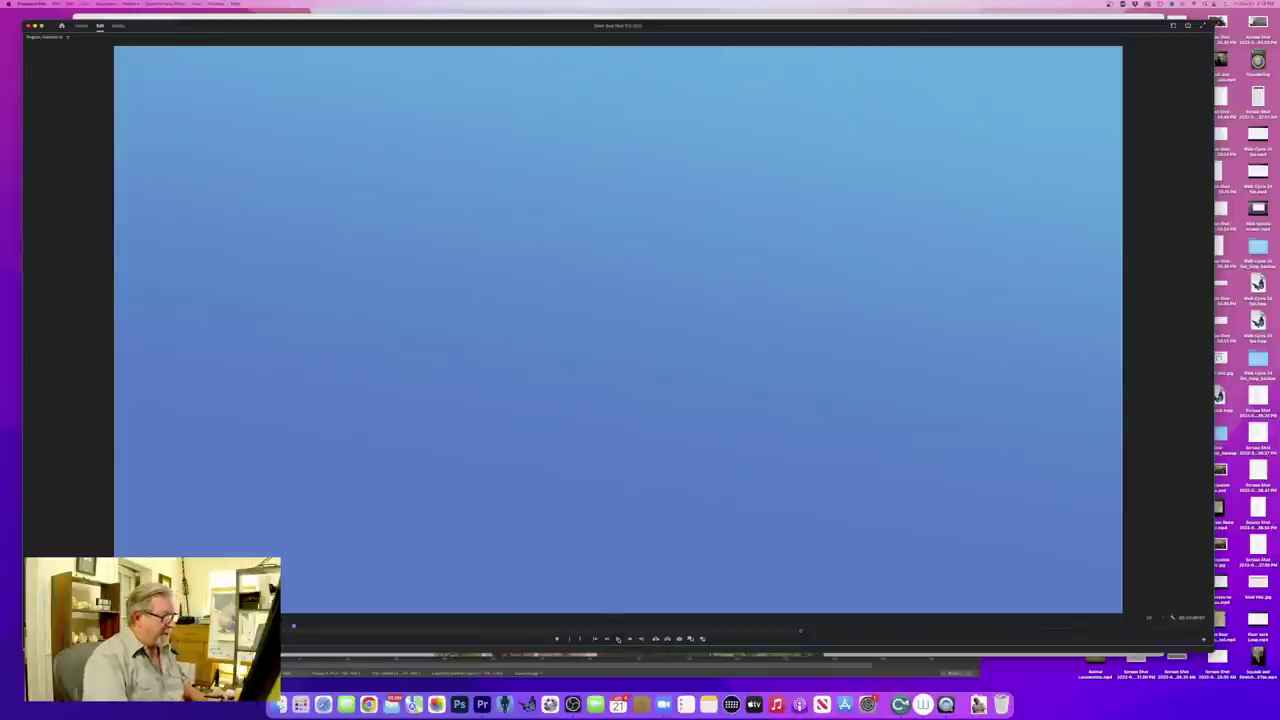
click(618, 638)
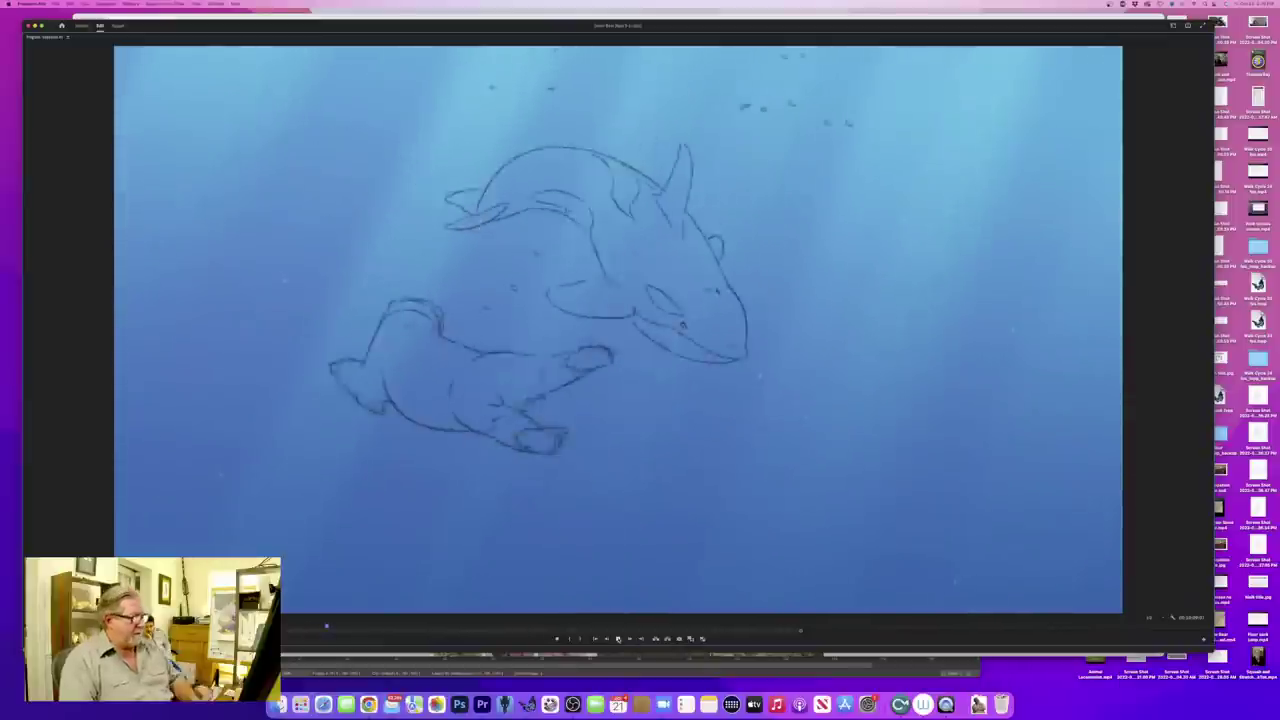
click(618, 640)
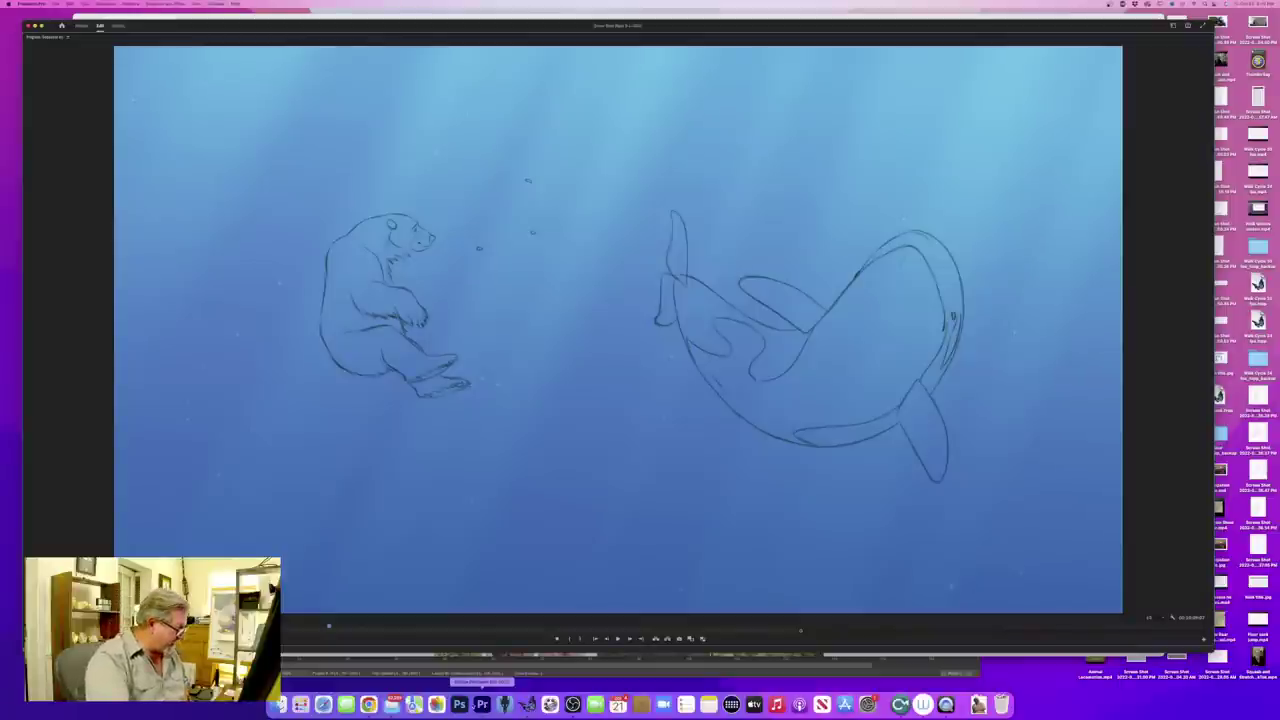
- Switch back to TVPaint Animation and scrub through the drawings of the bear's walk to check the motion
click(527, 705)
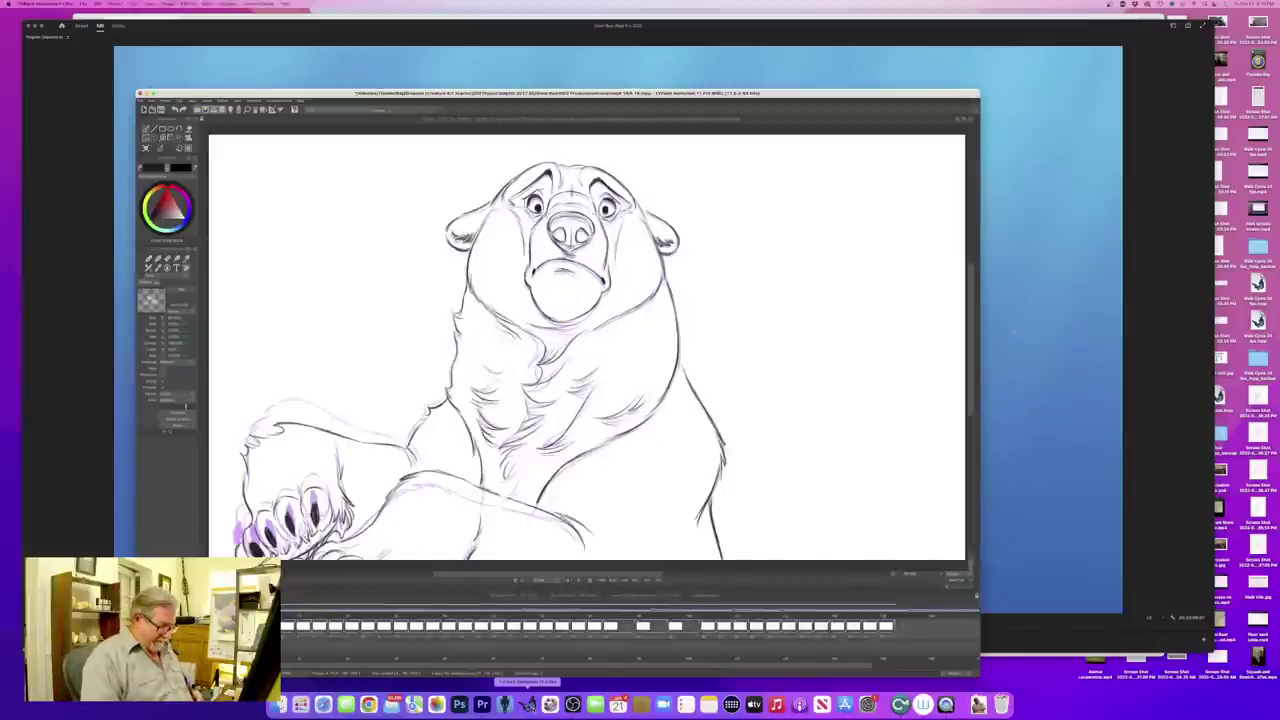
key(Right)
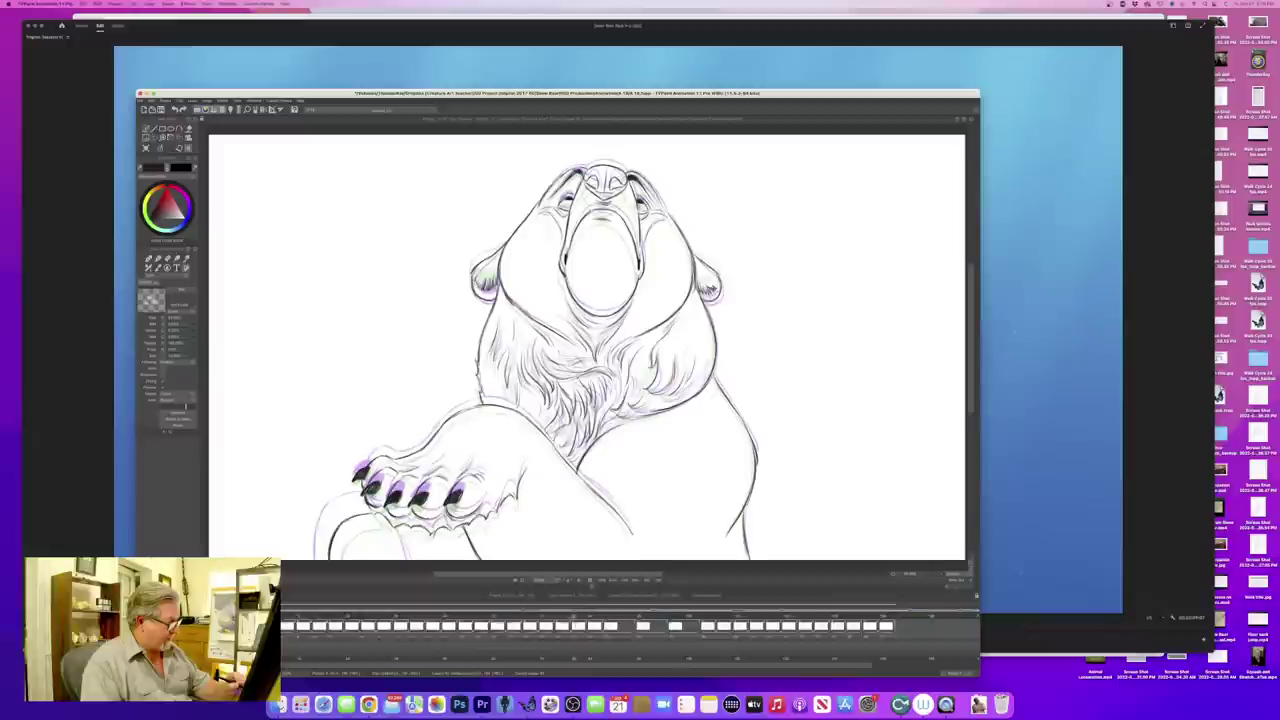
click(591, 584)
key(Right)
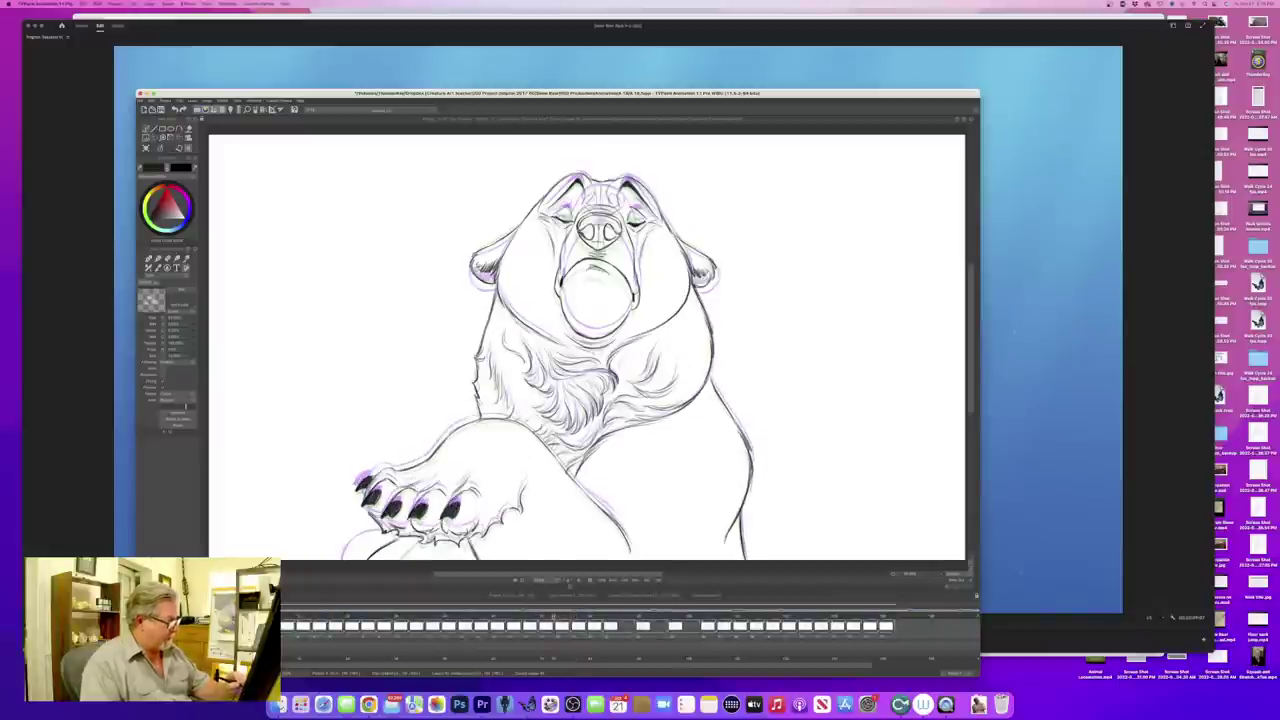
drag(554, 616, 647, 616)
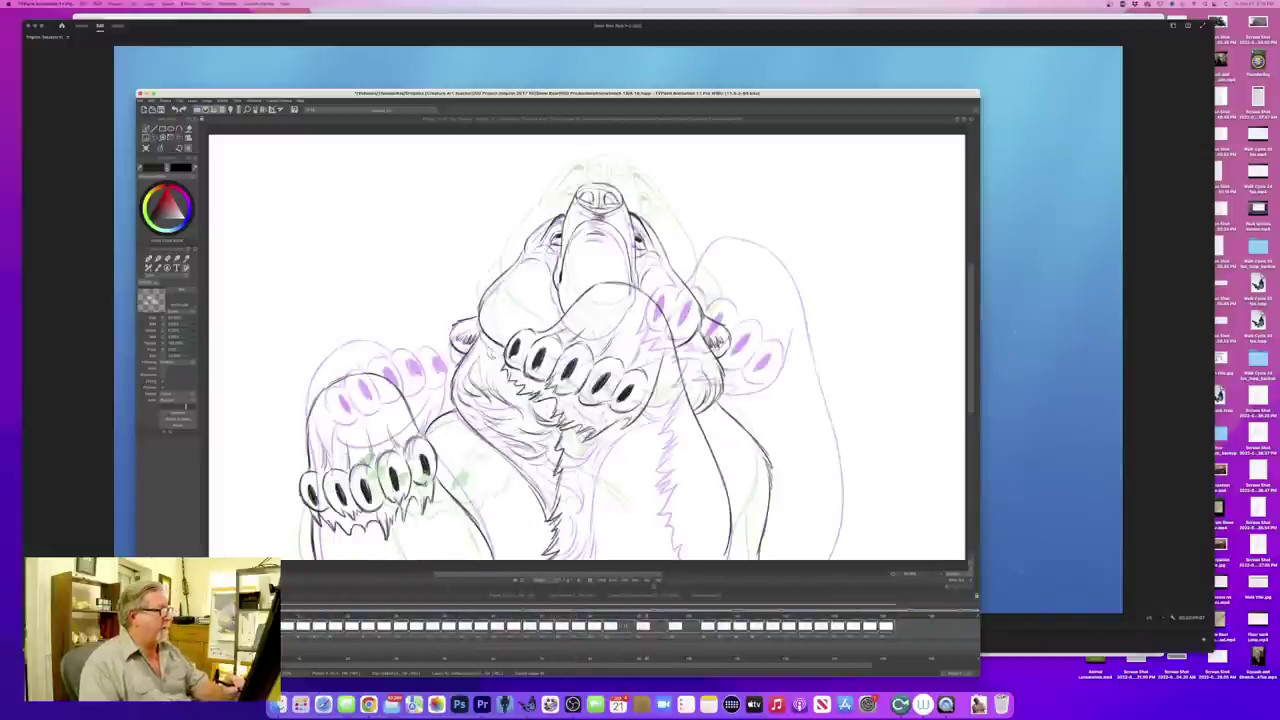
key(Right)
key(Right)
key(Right)
key(Right)
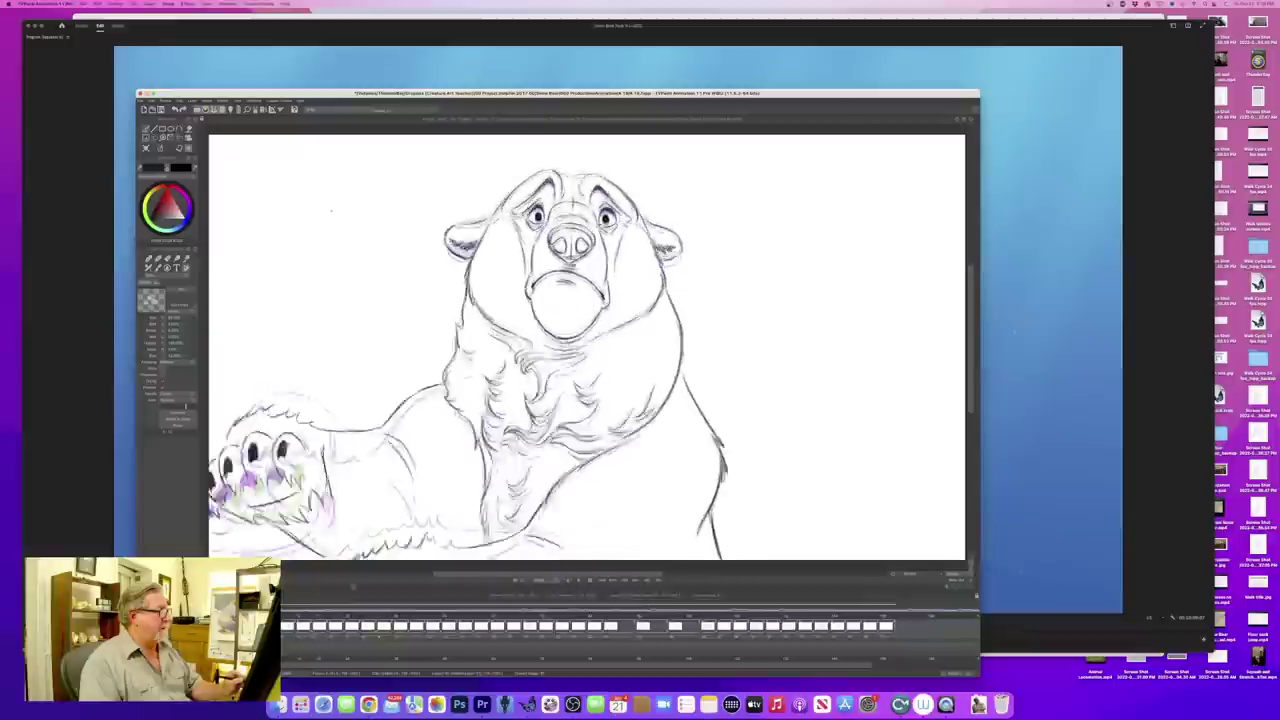
mouse_move(353, 587)
mouse_down()
mouse_move(590, 587)
mouse_move(317, 587)
mouse_up()
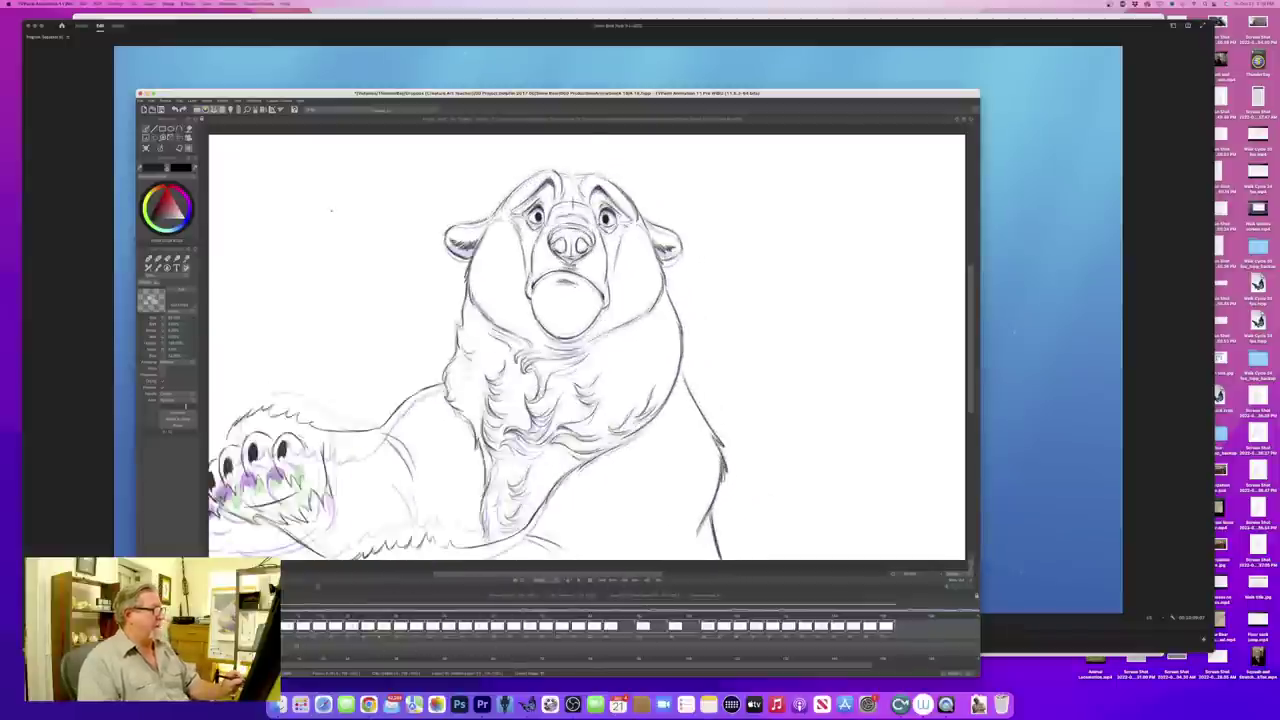
key(Right)
key(Right)
key(Right)
key(Right)
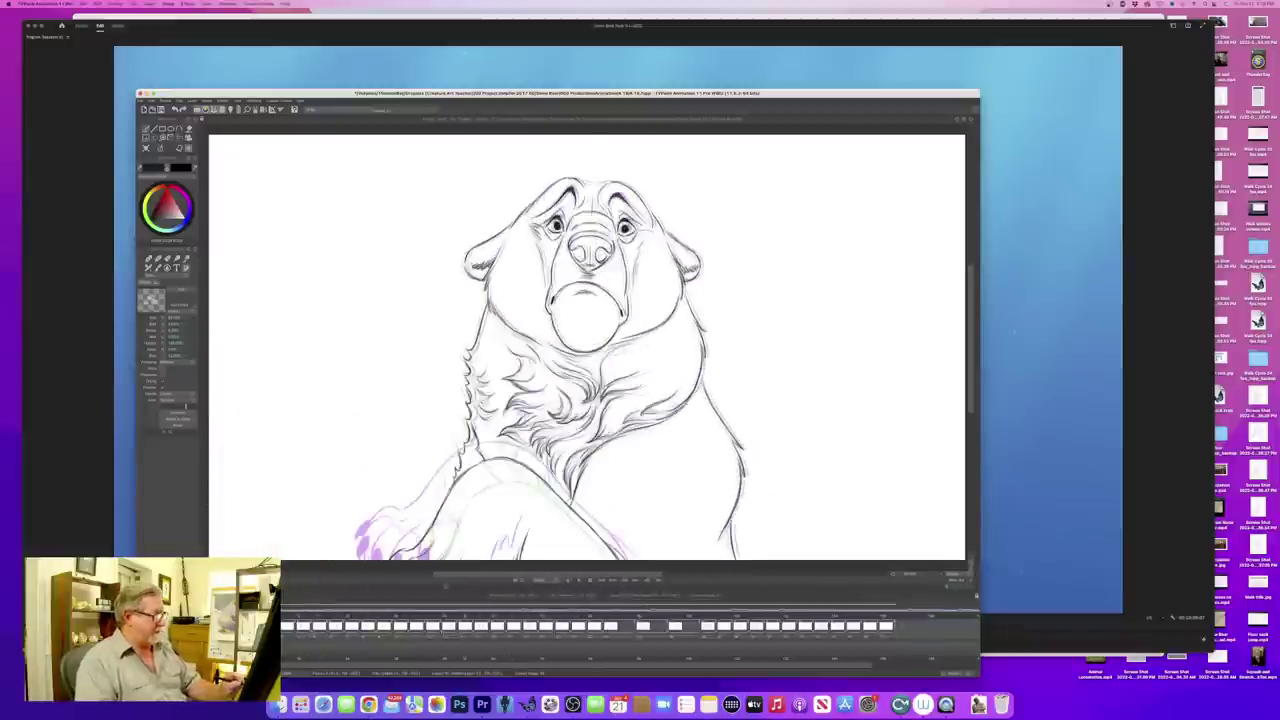
mouse_move(445, 587)
mouse_down()
mouse_move(585, 587)
mouse_move(451, 587)
mouse_up()
- Play back the bear animation in a loop, moving the program window higher to review it
click(578, 580)
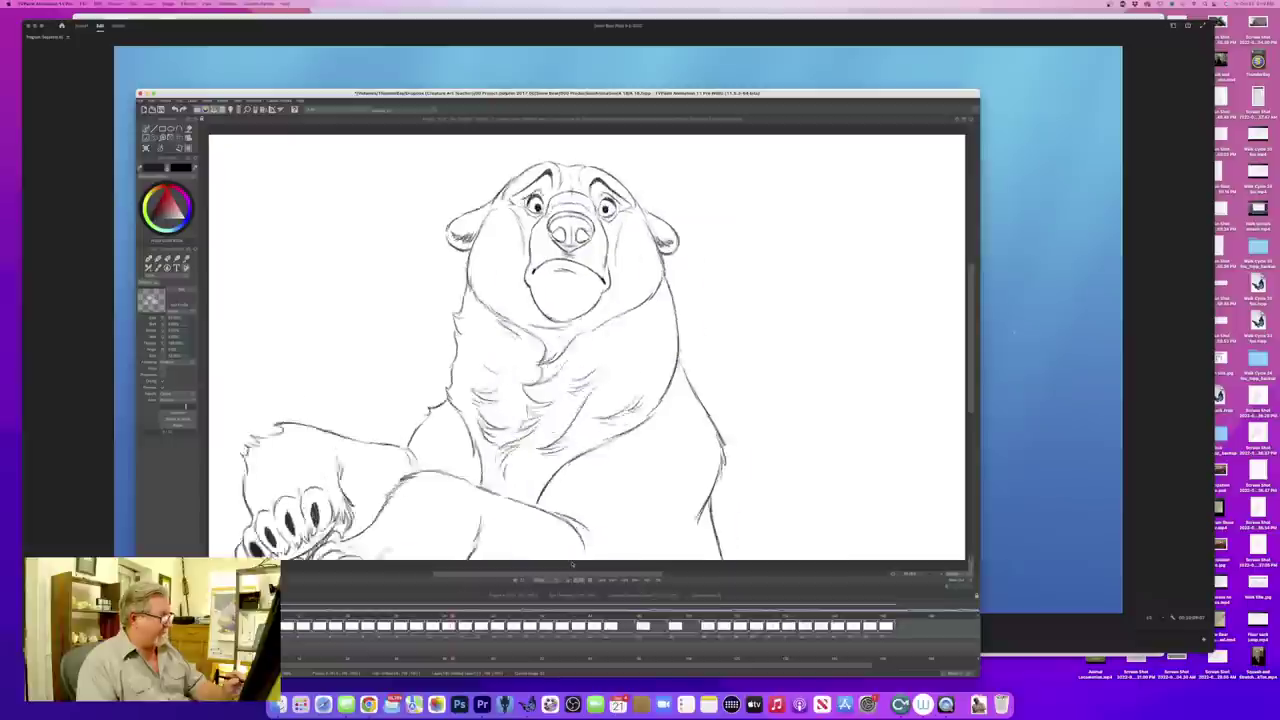
key(Right)
key(Right)
key(Right)
drag(413, 94, 428, 52)
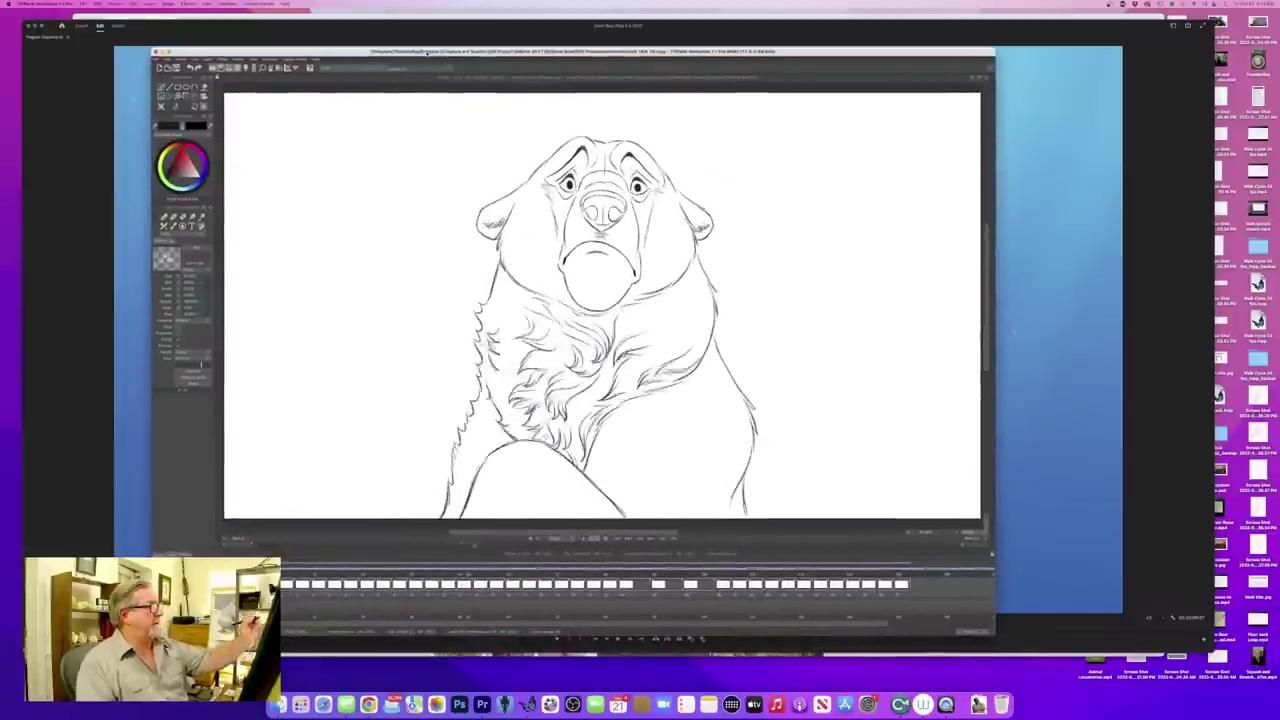
key(Right)
key(Right)
key(Right)
key(Right)
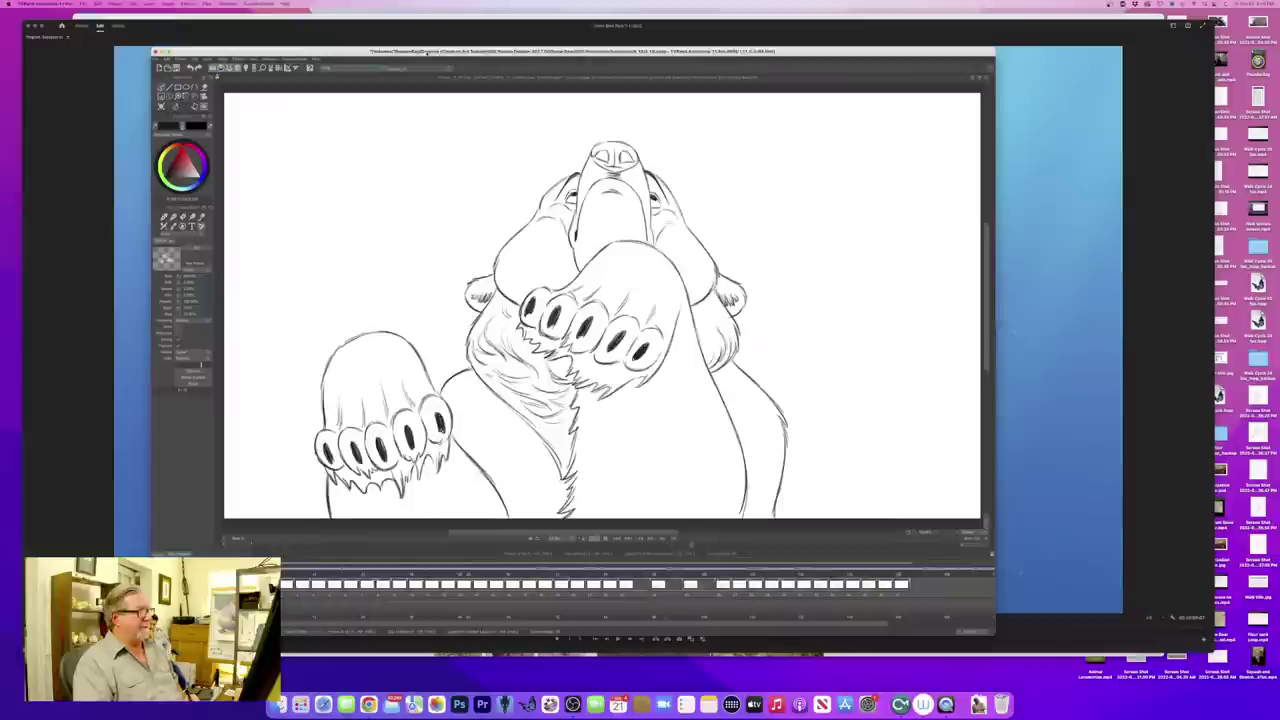
key(Right)
key(Right)
key(Right)
key(Right)
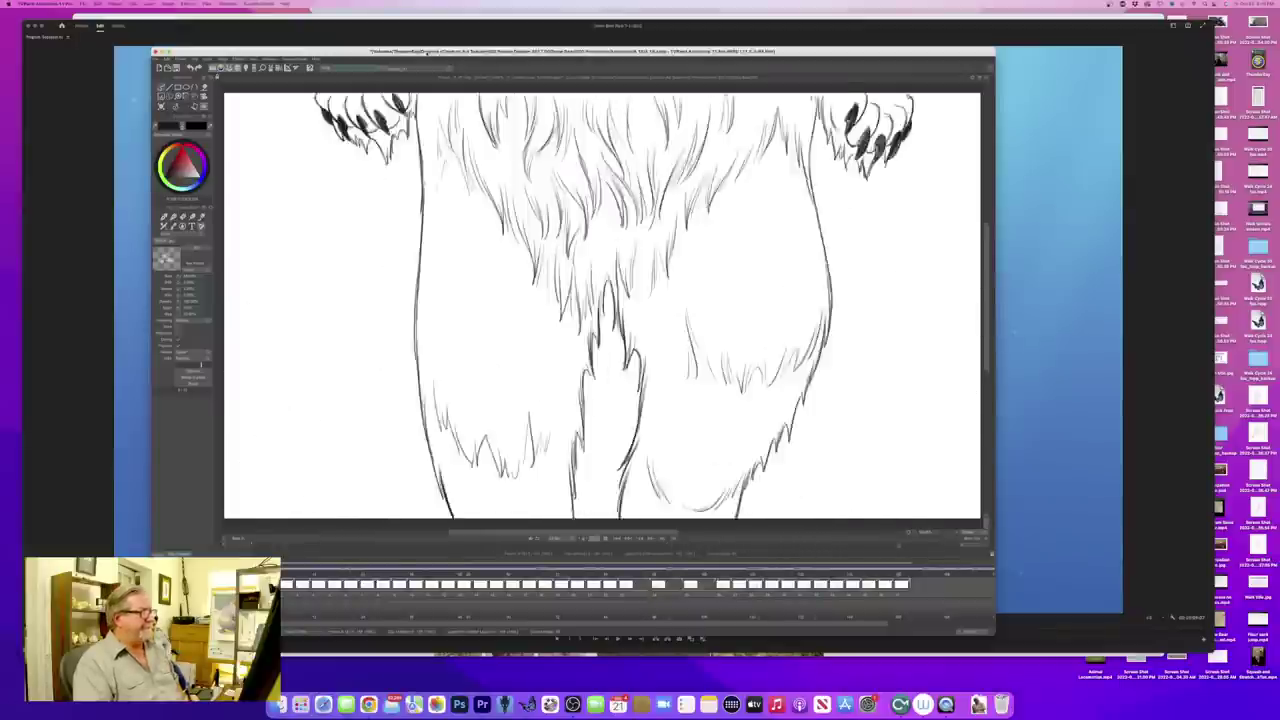
key(Right)
key(Right)
key(Right)
key(Right)
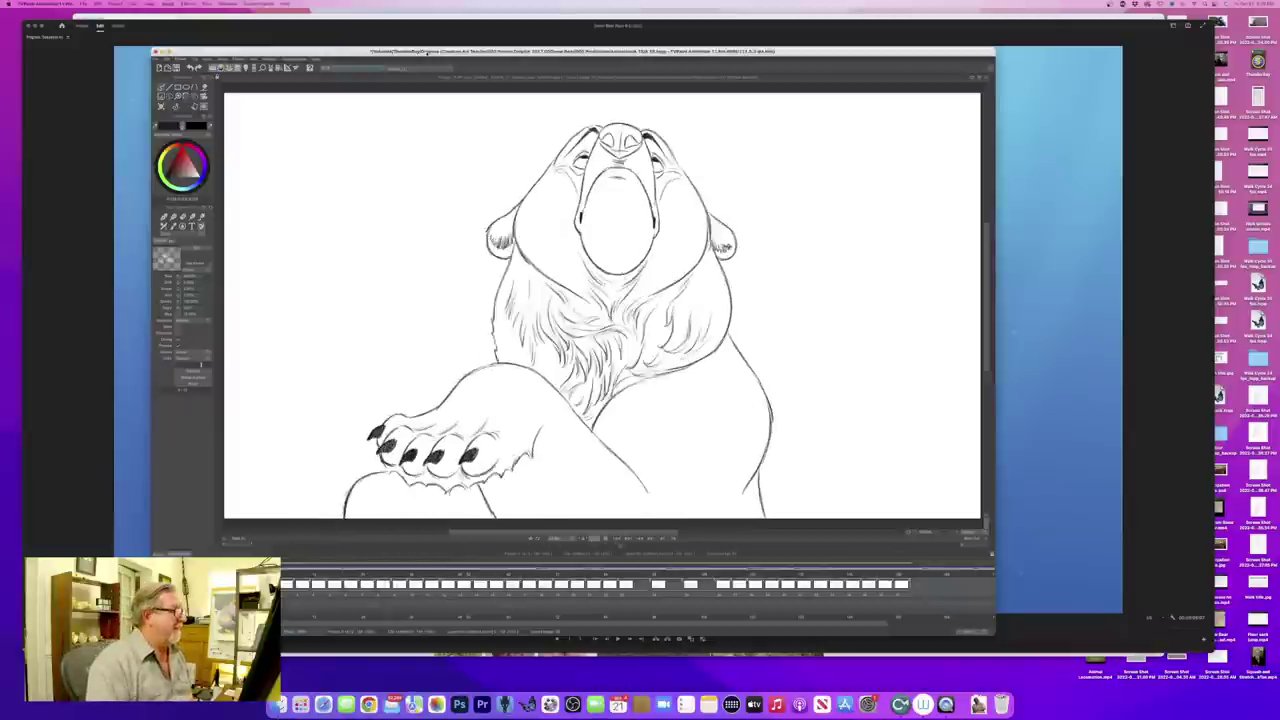
key(Right)
key(Right)
key(Right)
key(Right)
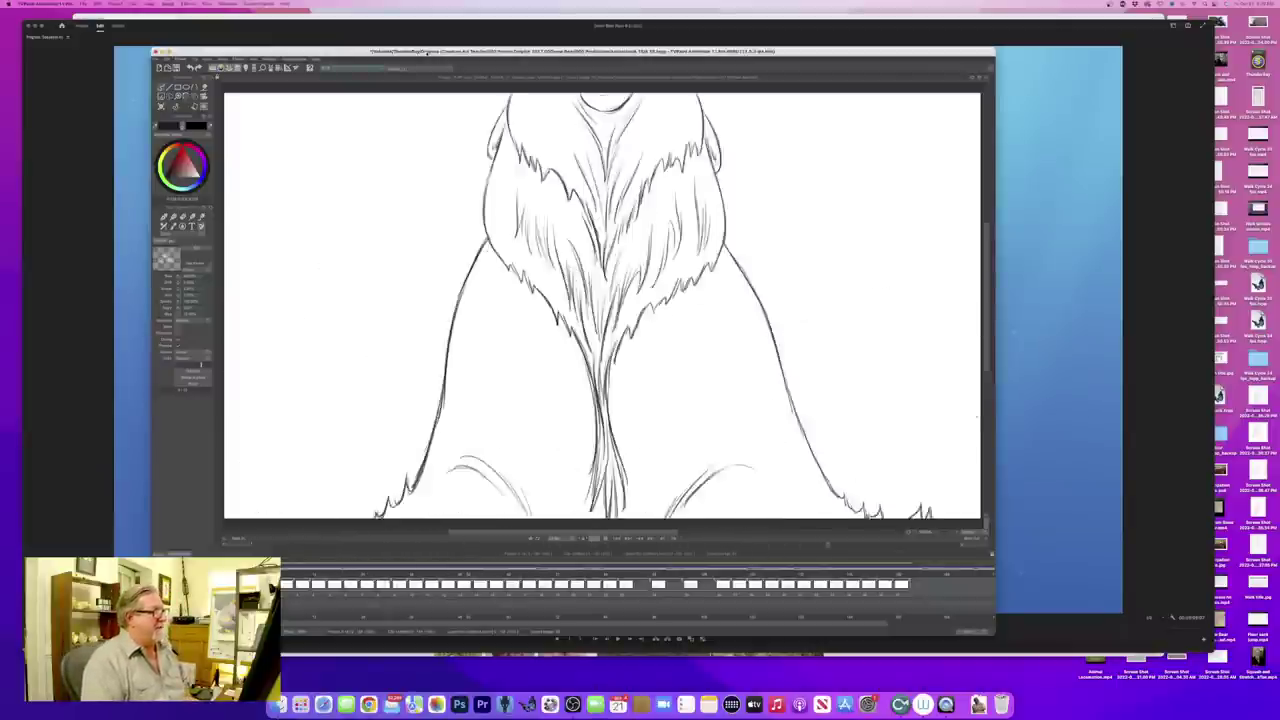
key(Right)
key(Right)
key(Right)
key(Right)
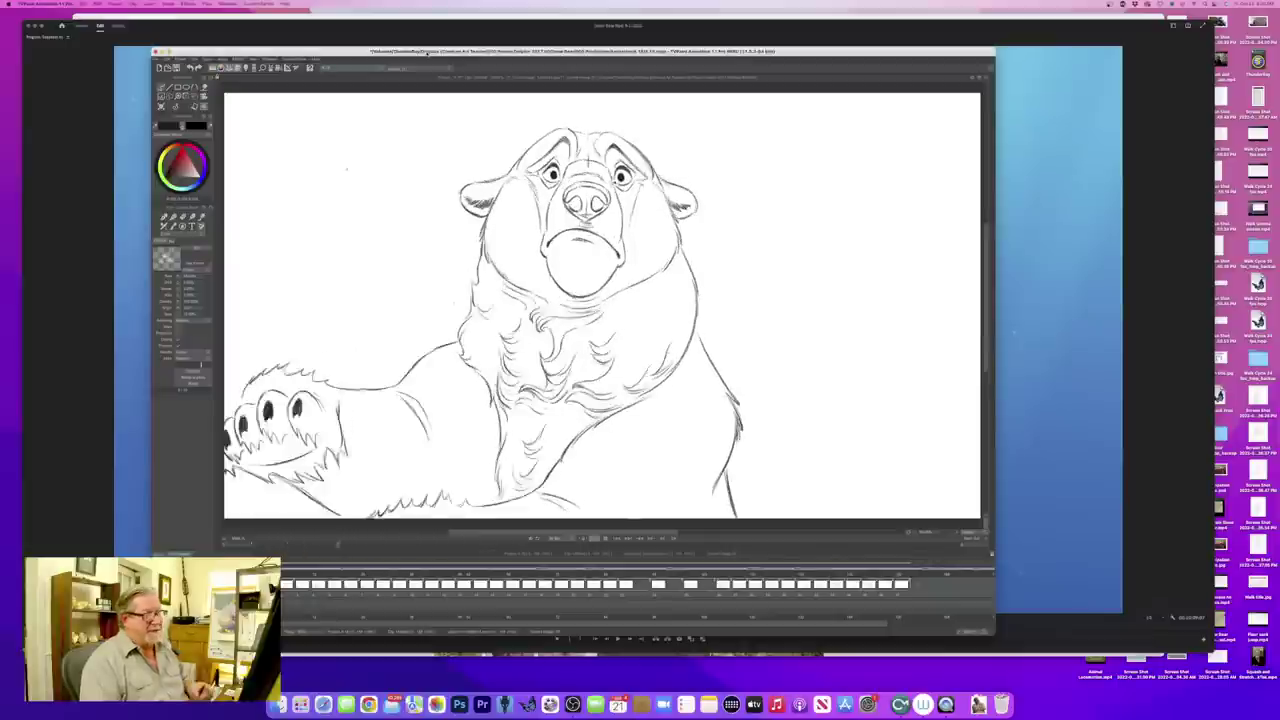
- Step forward through the bear's walk drawings to the held frame after the head-raised pose
key(Right)
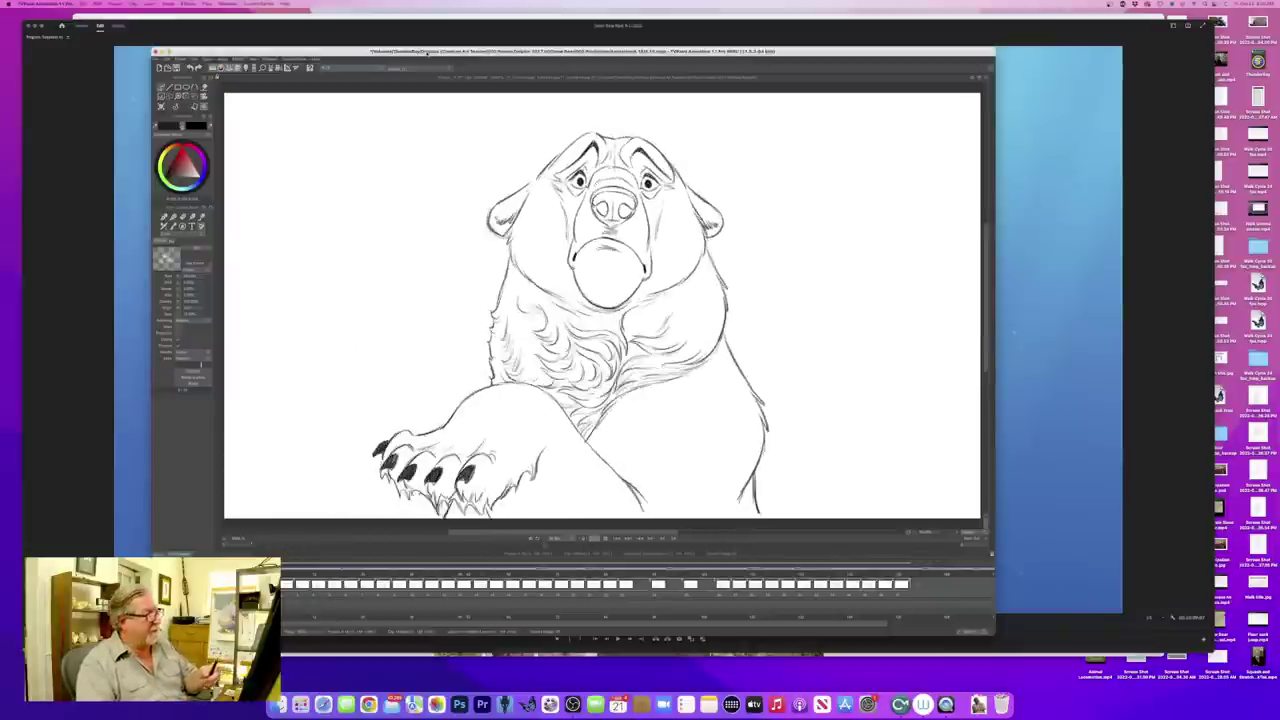
key(Right)
key(Right)
key(Right)
key(Right)
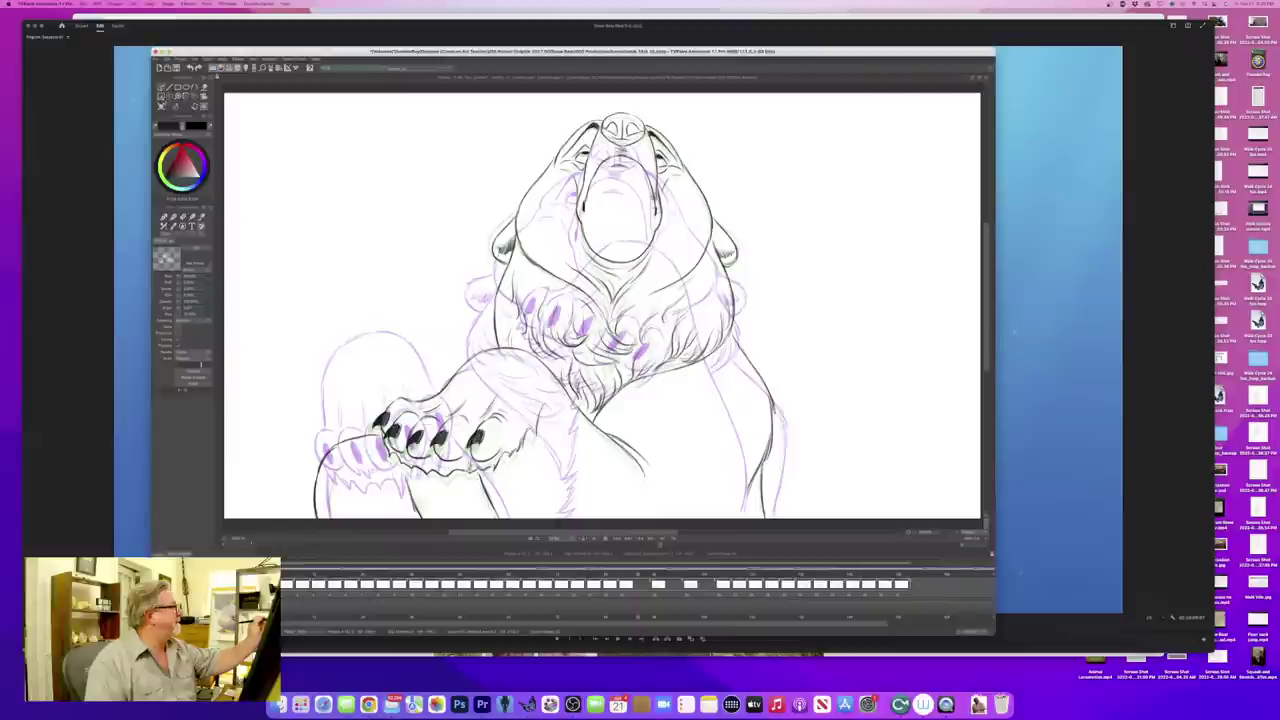
- Reposition the program window and clear the held frame after the head-raised pose for a new in-between drawing
click(182, 109)
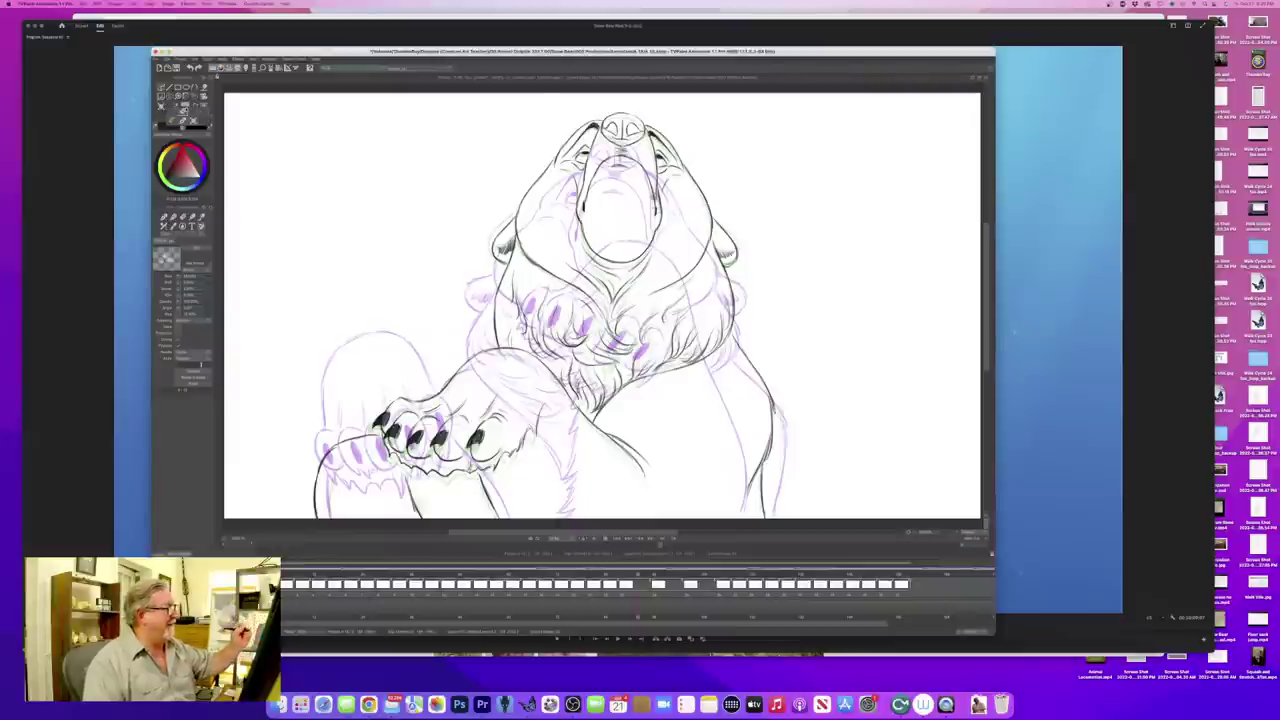
drag(337, 53, 313, 42)
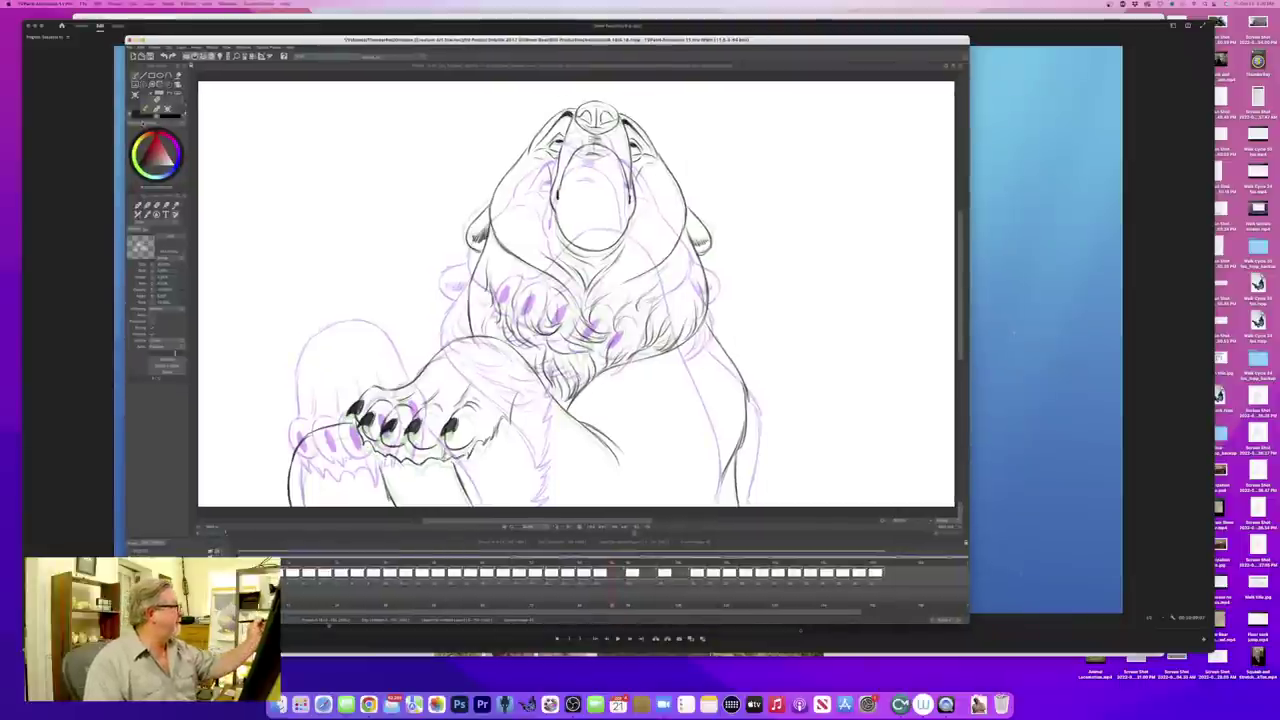
click(150, 120)
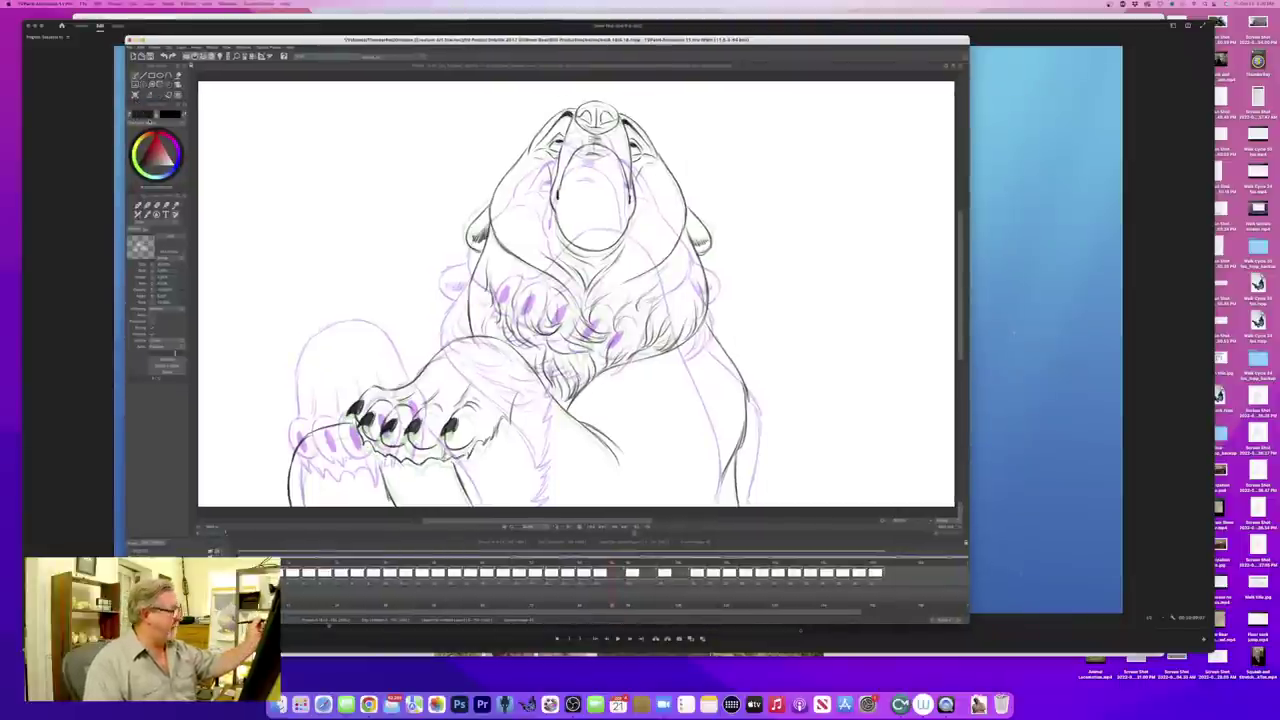
click(136, 96)
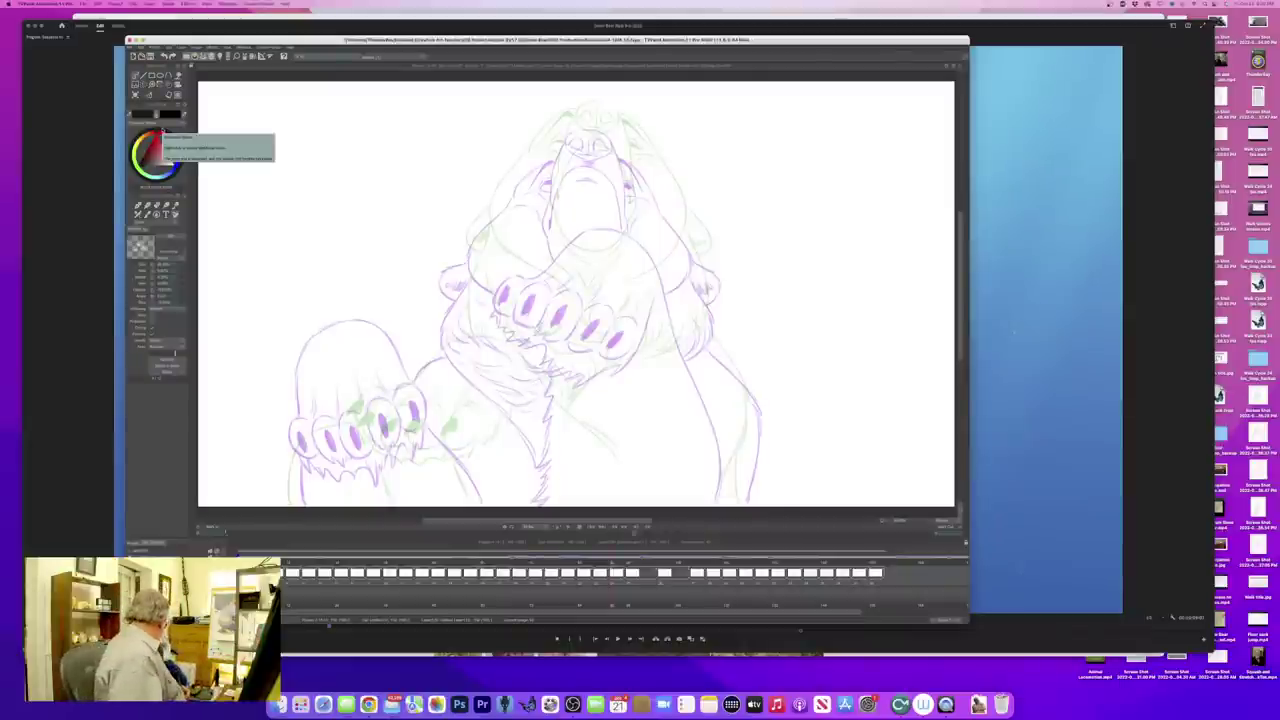
- Flip between the head-raised pose and the blank in-between to study the movement against the onion-skinned neighbouring drawings
key(Right)
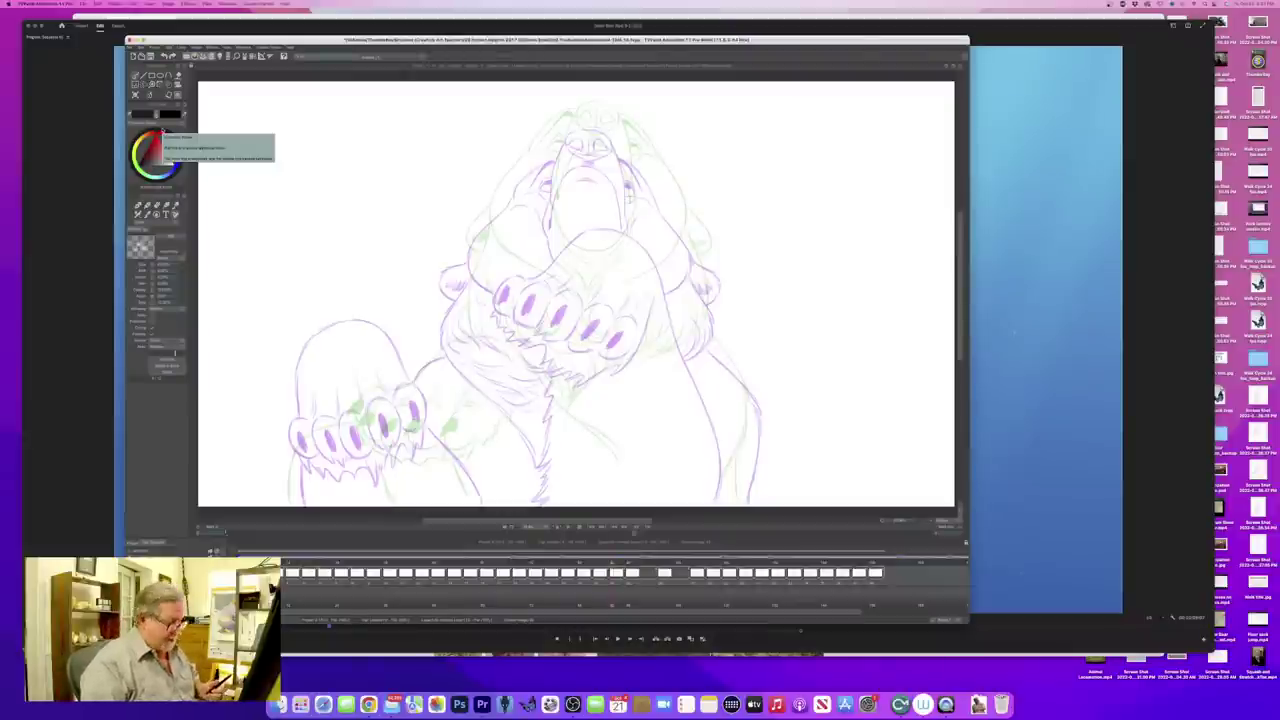
key(Left)
key(Right)
key(Left)
key(Right)
key(Left)
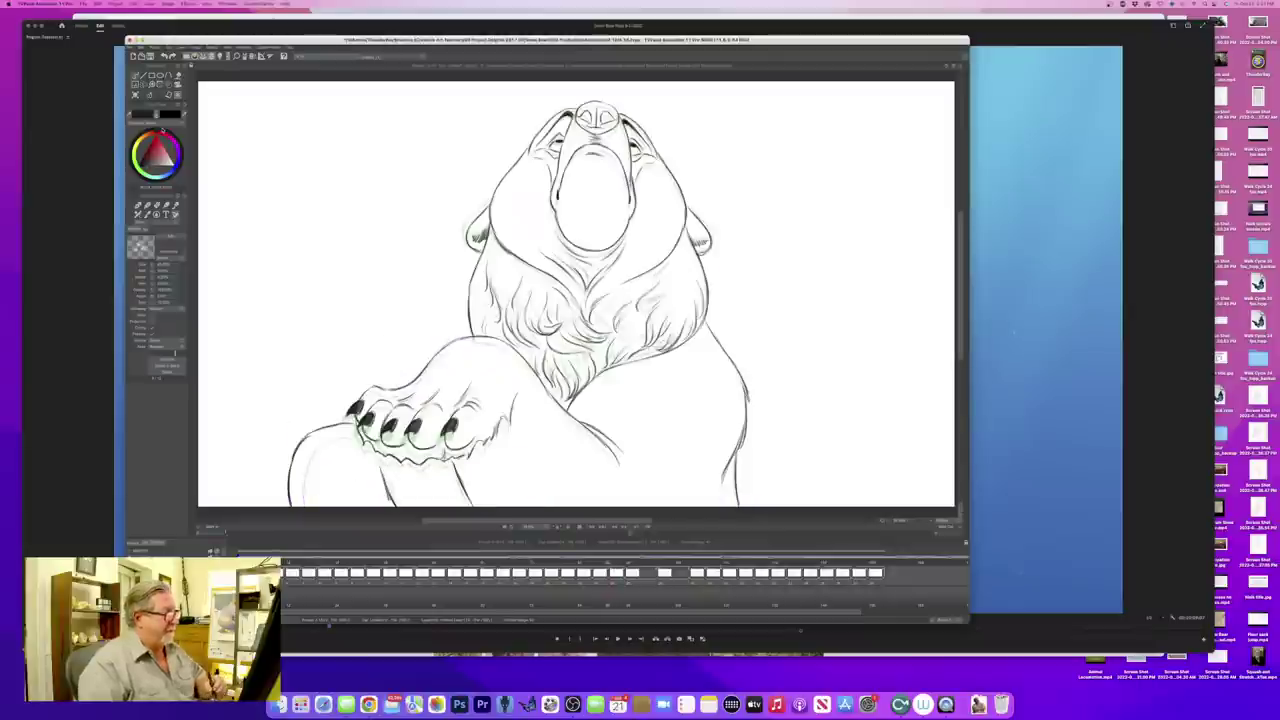
key(.)
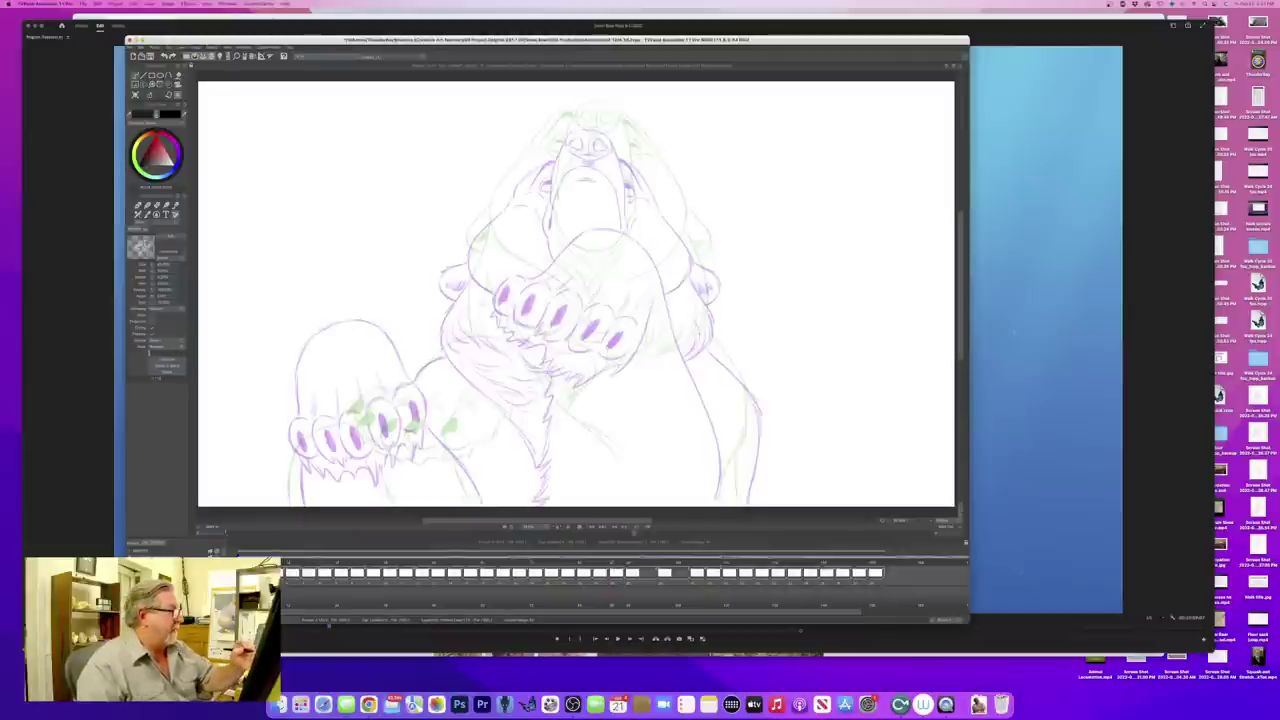
key(.)
key(.)
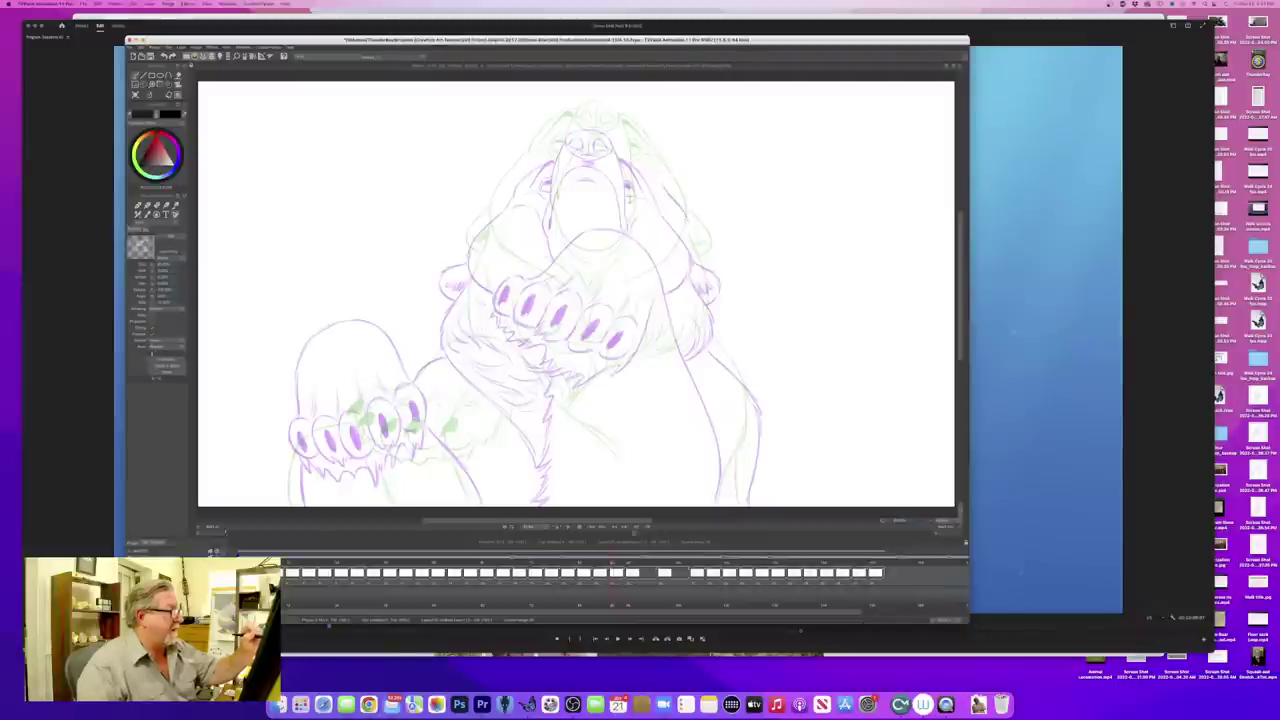
- Draw the curved cheek and jaw contour on the right side of the bear's head, flipping to the previous drawing to compare
drag(686, 217, 690, 243)
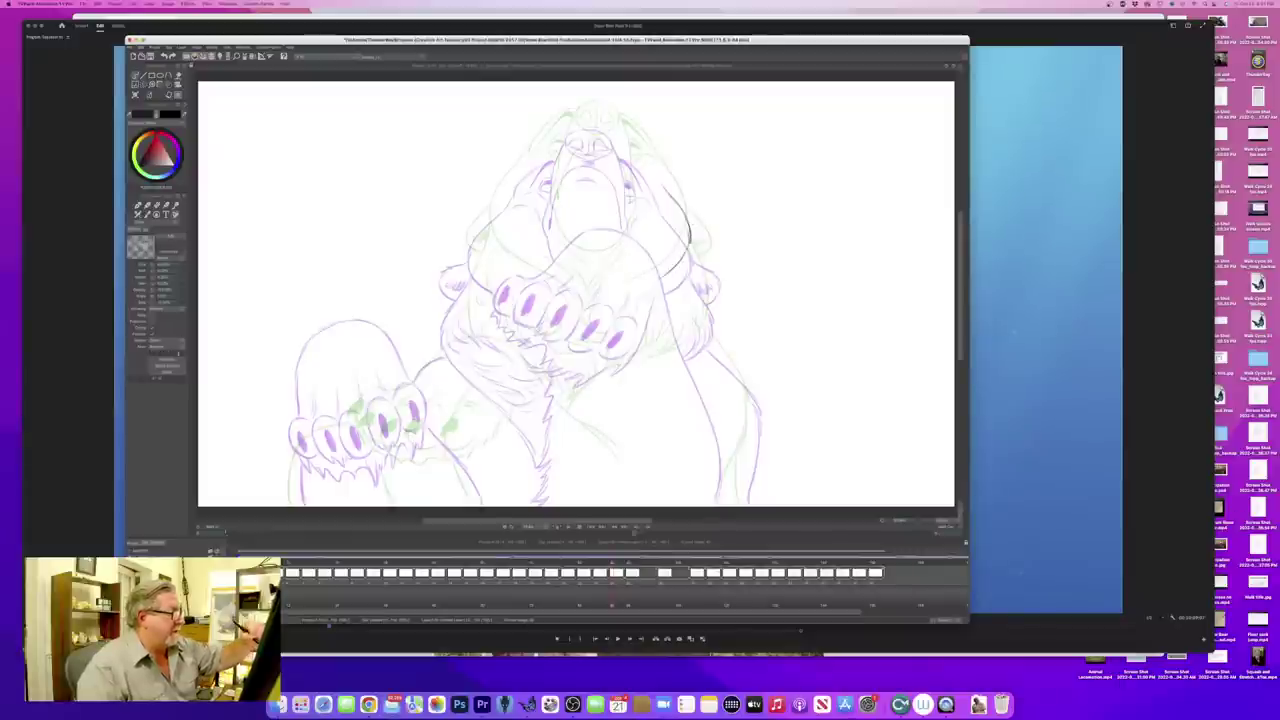
drag(666, 275, 638, 290)
key(Left)
key(Right)
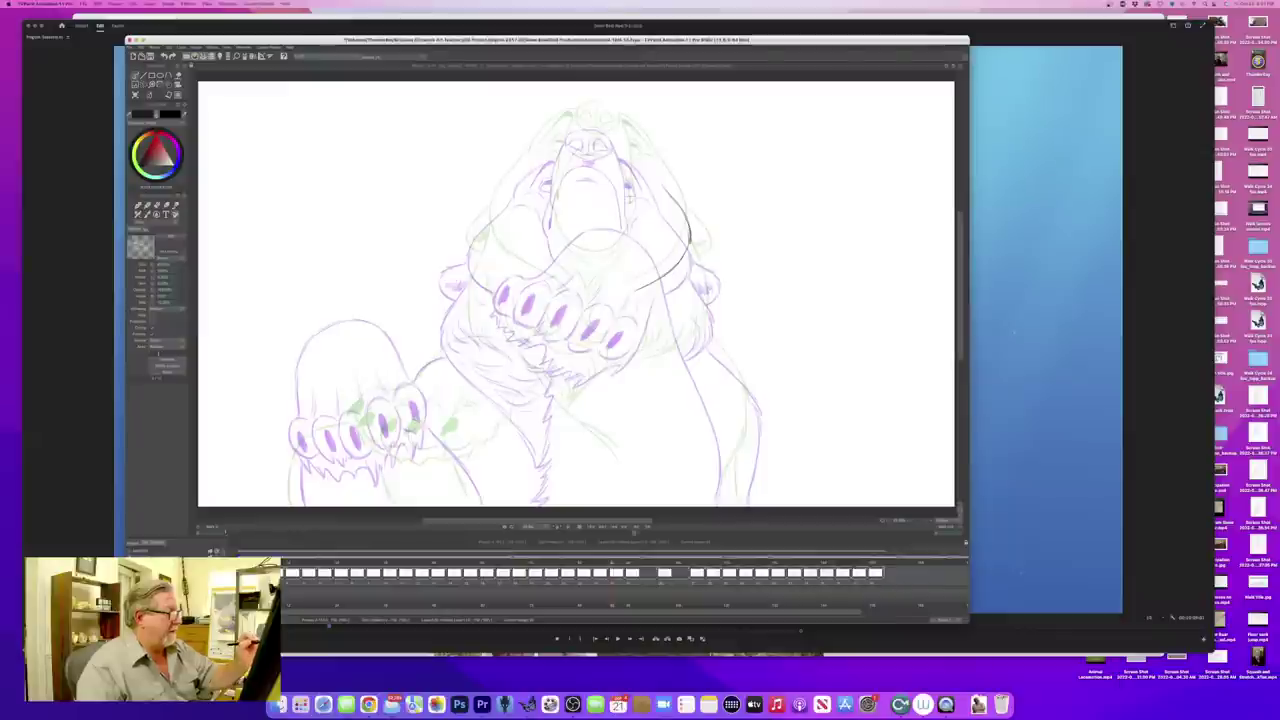
- Draw the outer contour of the bear's neck ruff below the right cheek and compare it with the previous drawing
mouse_move(690, 253)
mouse_down()
mouse_move(713, 319)
mouse_move(693, 348)
mouse_move(650, 368)
mouse_up()
key(Left)
key(Right)
key(Left)
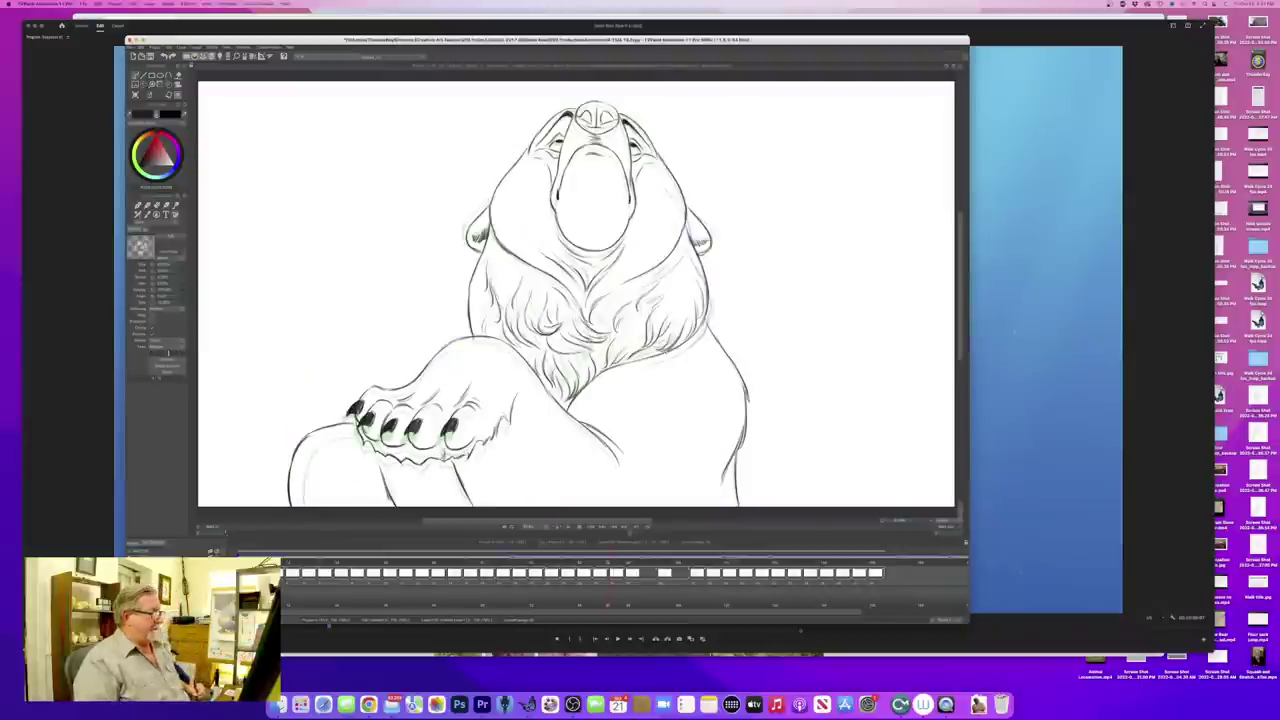
key(Right)
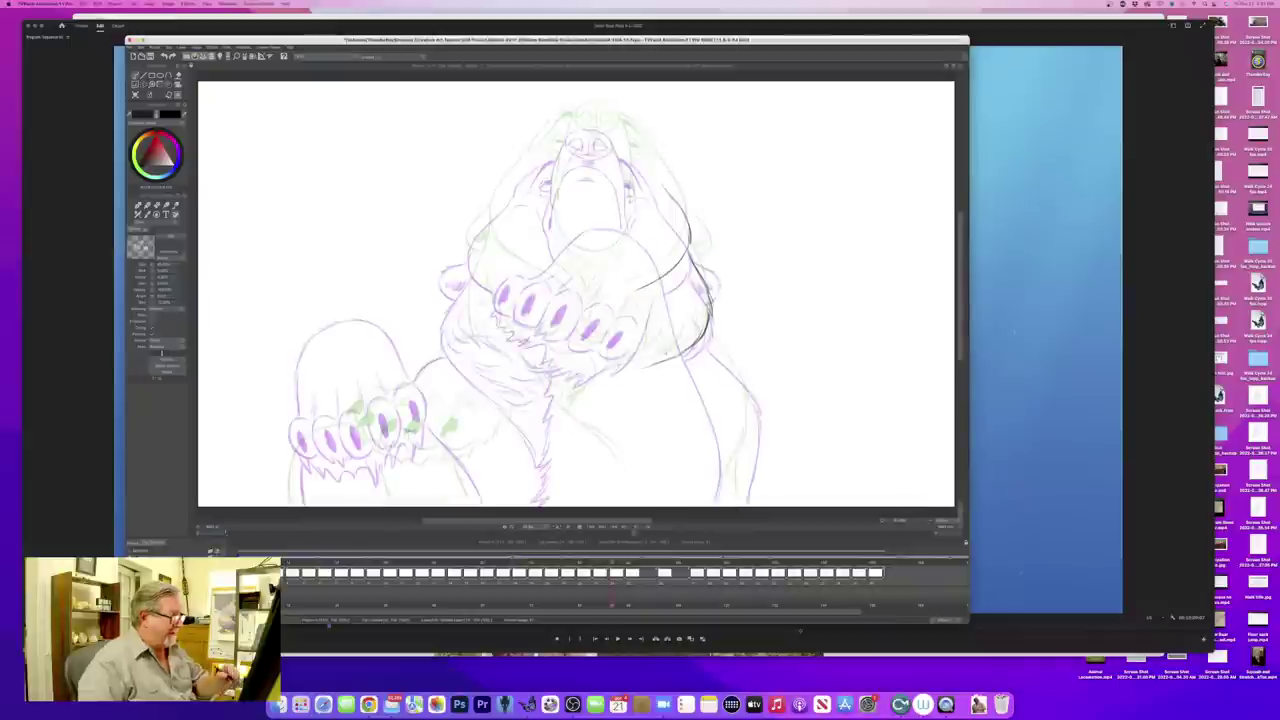
- Draw a short curved stroke for the lower part of the raised foreleg and move the program window higher
drag(663, 436, 677, 478)
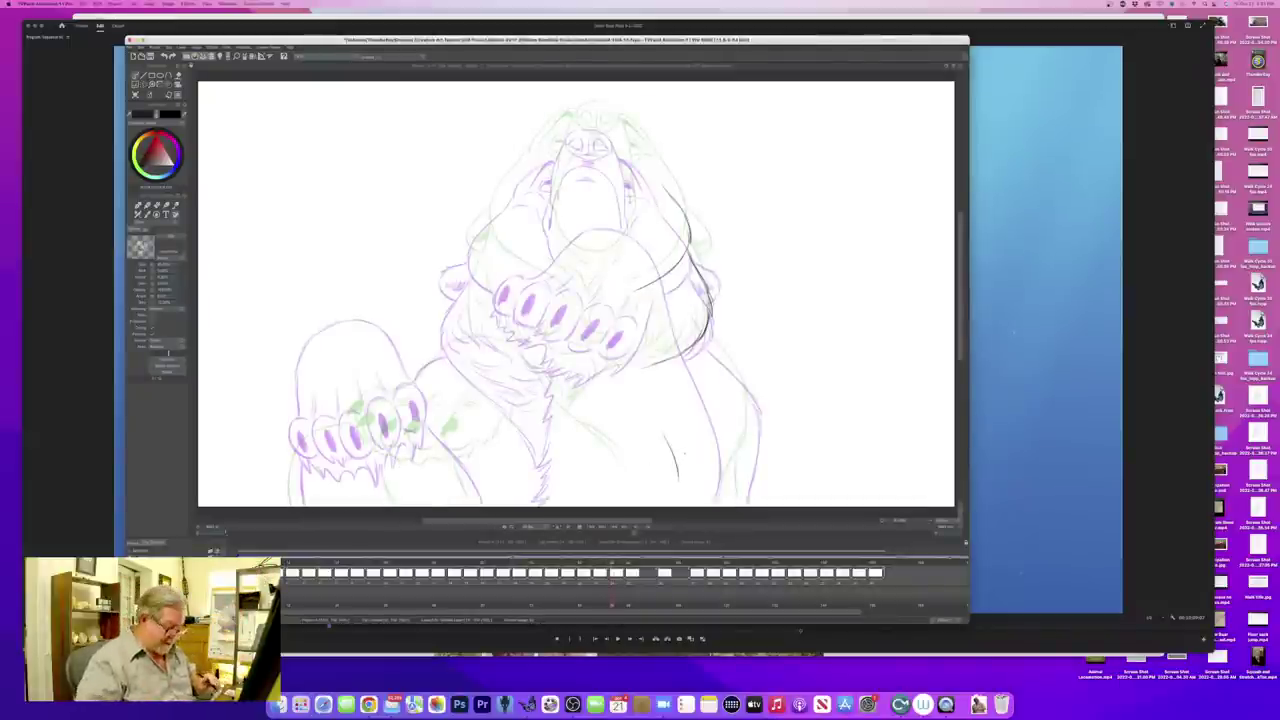
key(Left)
key(Right)
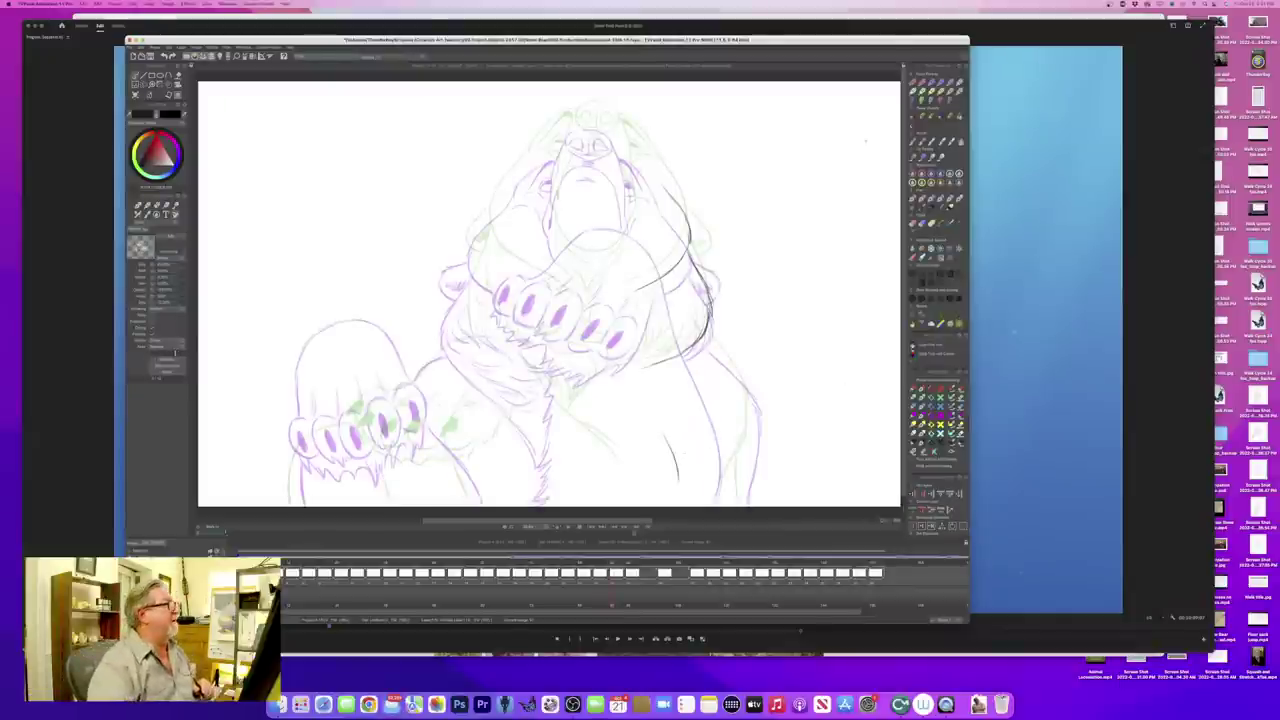
mouse_move(476, 42)
mouse_down()
mouse_move(535, 76)
mouse_move(1235, 153)
mouse_move(803, 160)
mouse_move(1213, 137)
mouse_move(716, 123)
mouse_move(466, 22)
mouse_up()
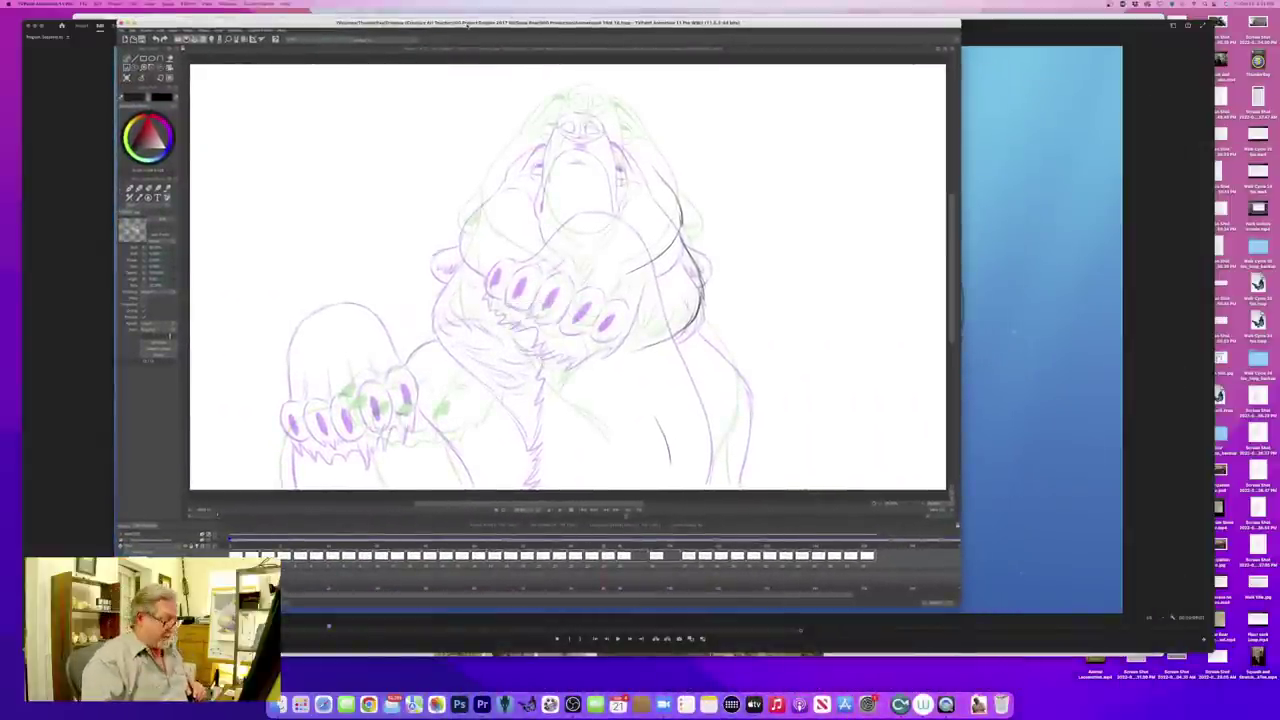
key(Left)
key(Right)
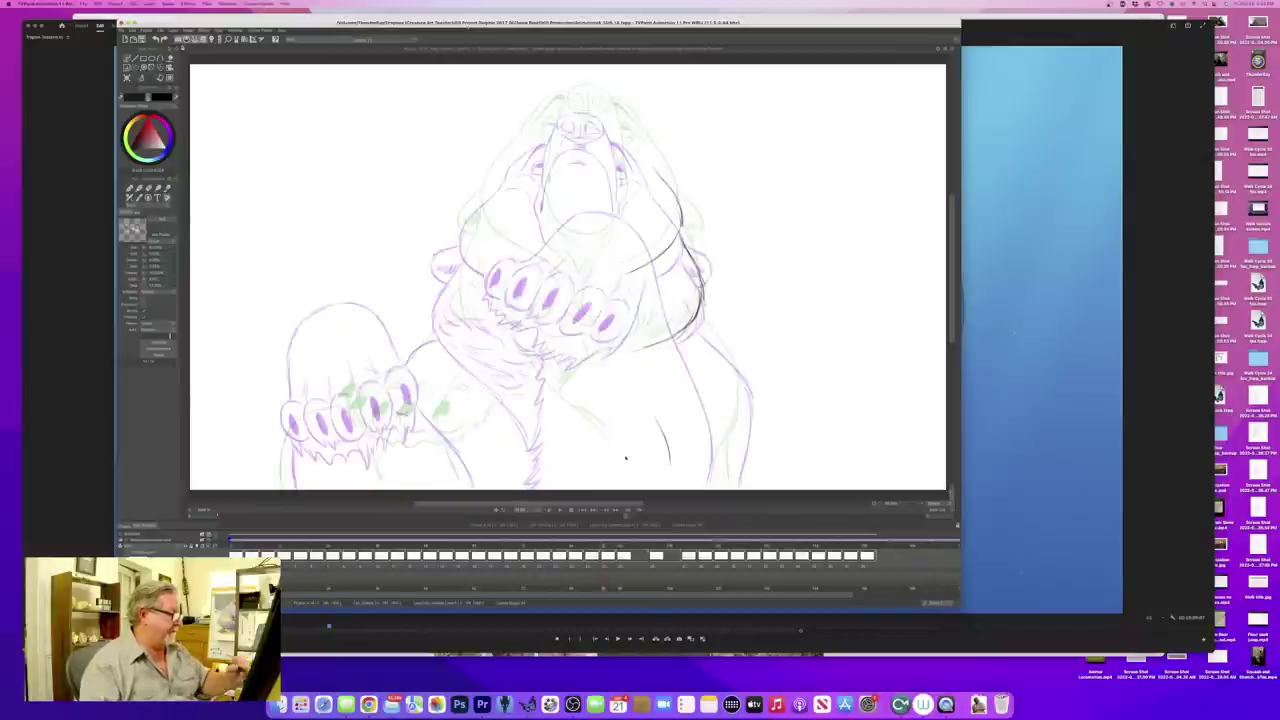
- Extend the raised foreleg's contour upward across the chest and over the top of the paw, flipping drawings to check it
drag(656, 420, 577, 293)
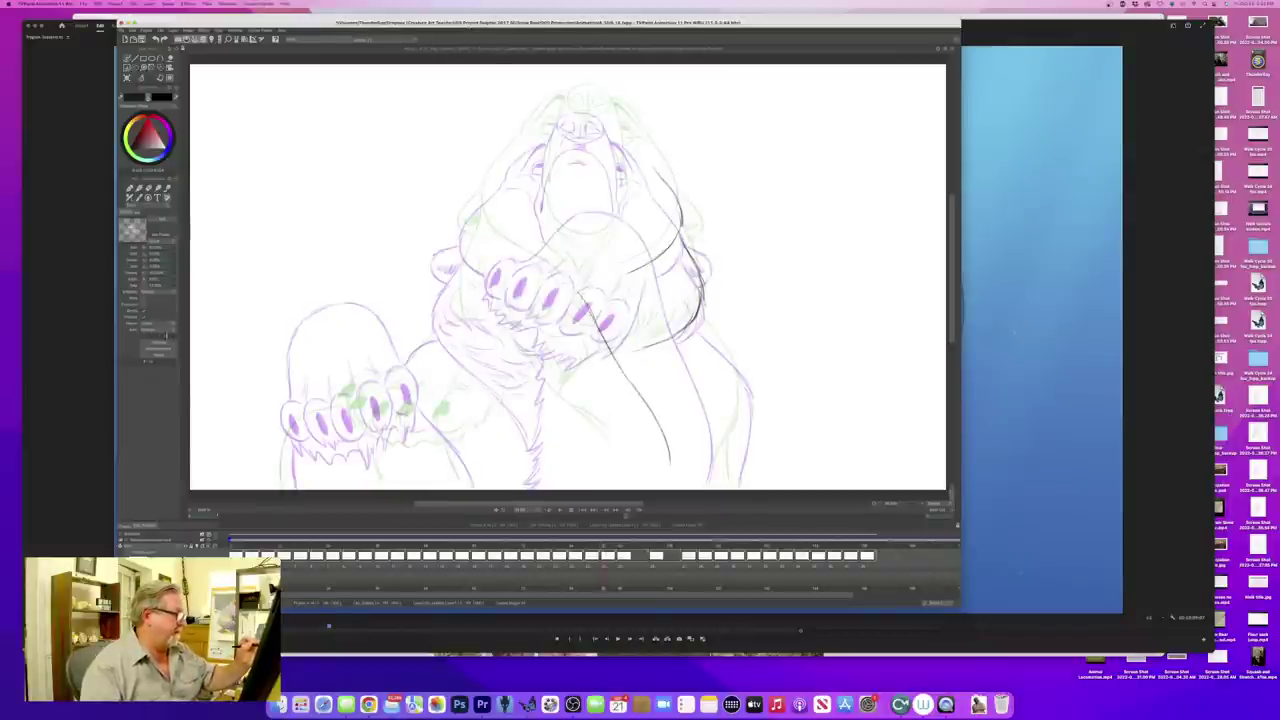
key(Left)
key(Right)
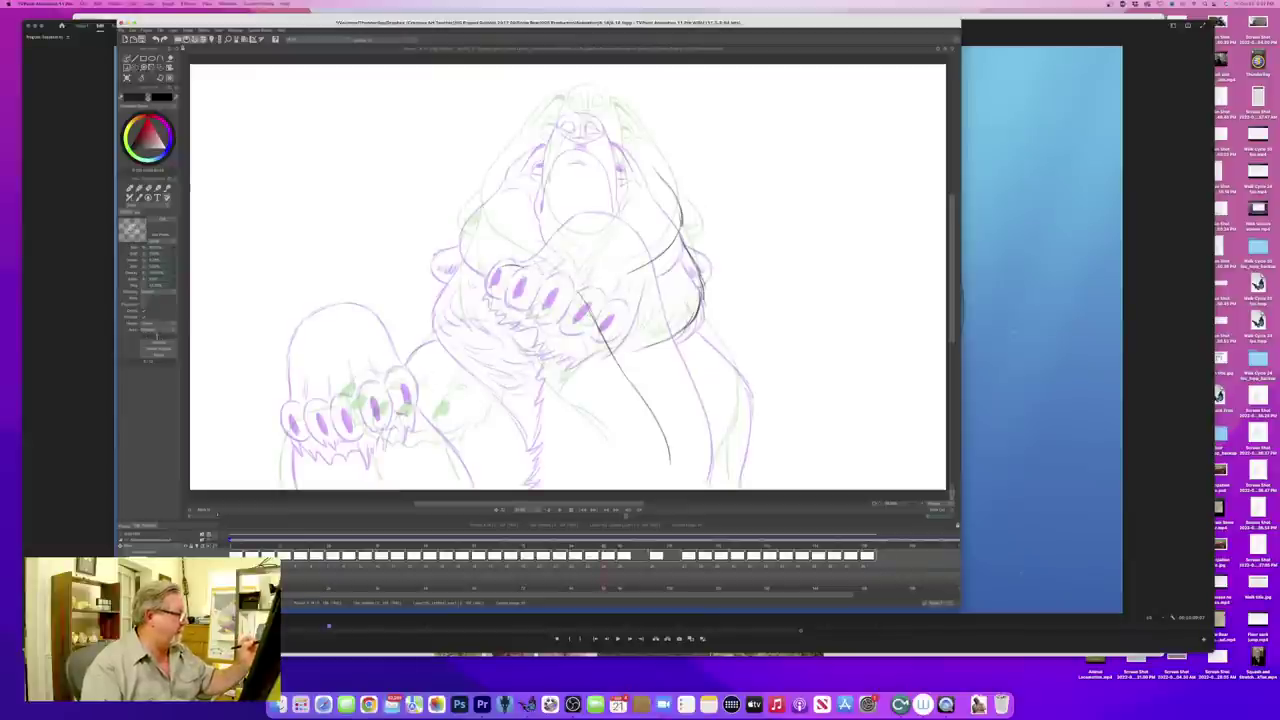
mouse_move(582, 294)
mouse_down()
mouse_move(510, 265)
mouse_move(584, 299)
mouse_move(671, 475)
mouse_up()
key(Left)
key(Right)
key(Left)
key(Right)
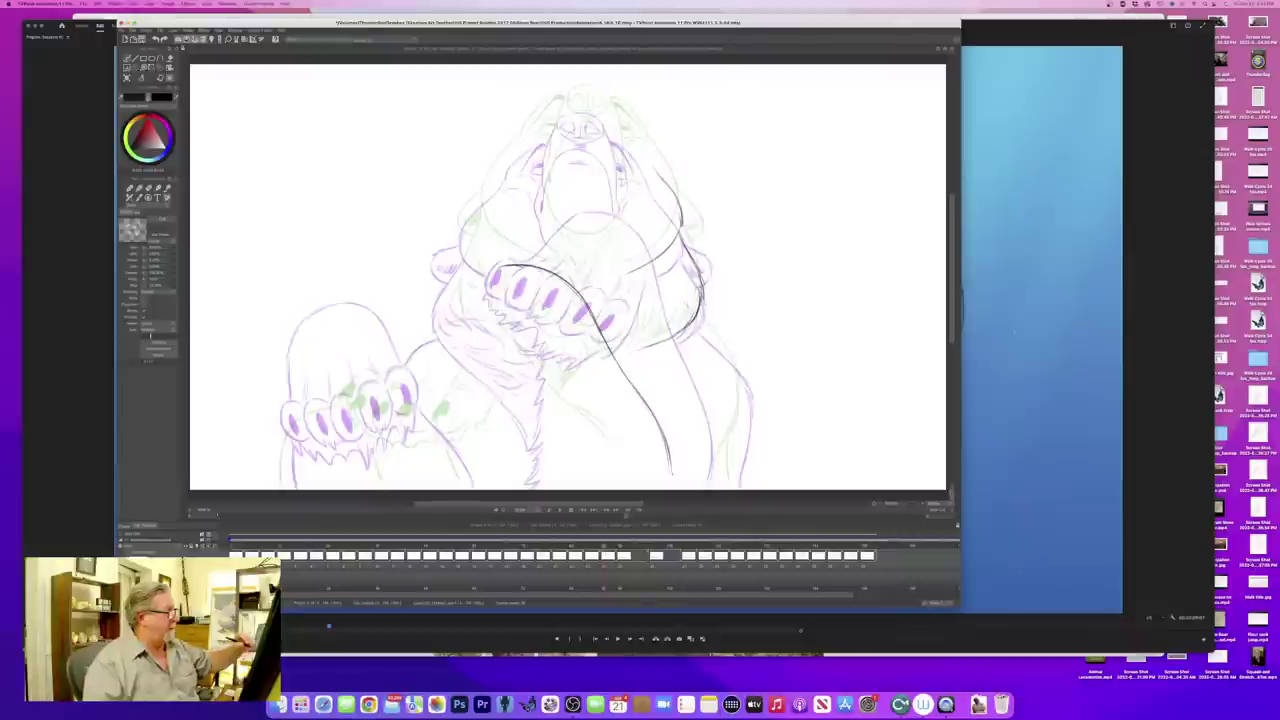
- Compare the foreleg with the previous drawing and draw the first two rounded toes of the raised paw
key(Left)
key(Right)
key(Left)
key(Right)
key(Left)
key(Right)
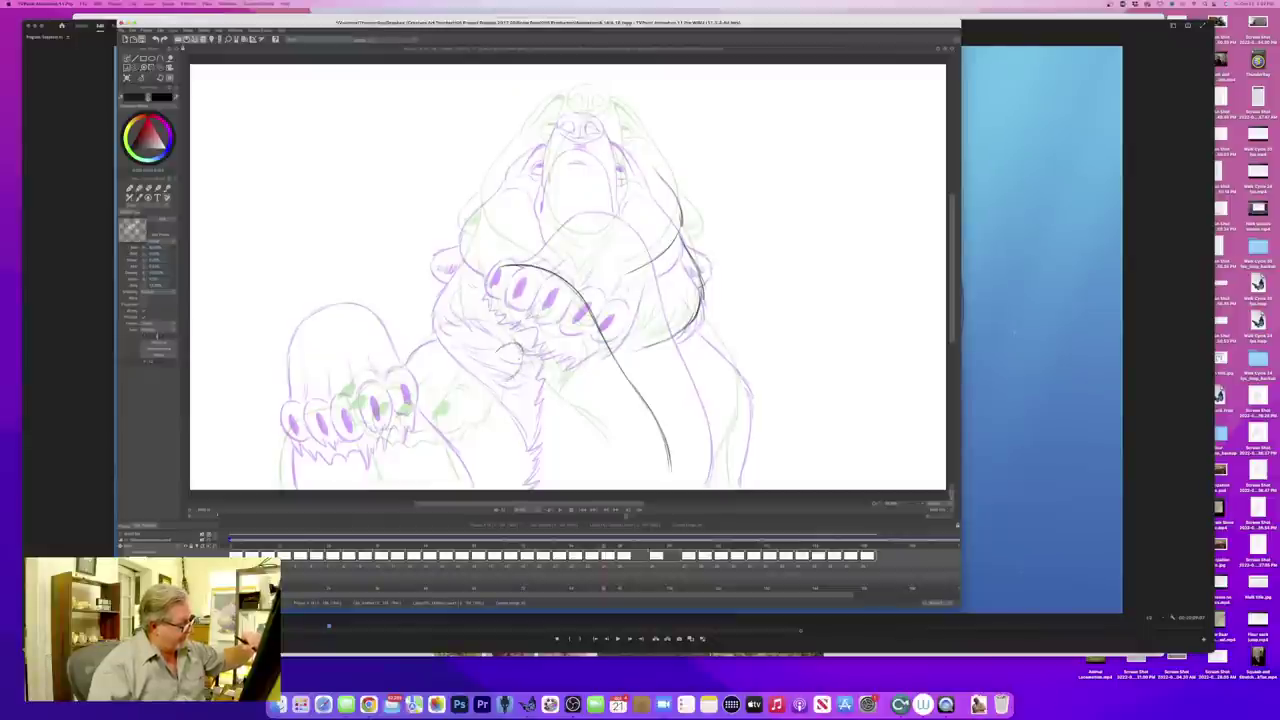
drag(520, 371, 498, 380)
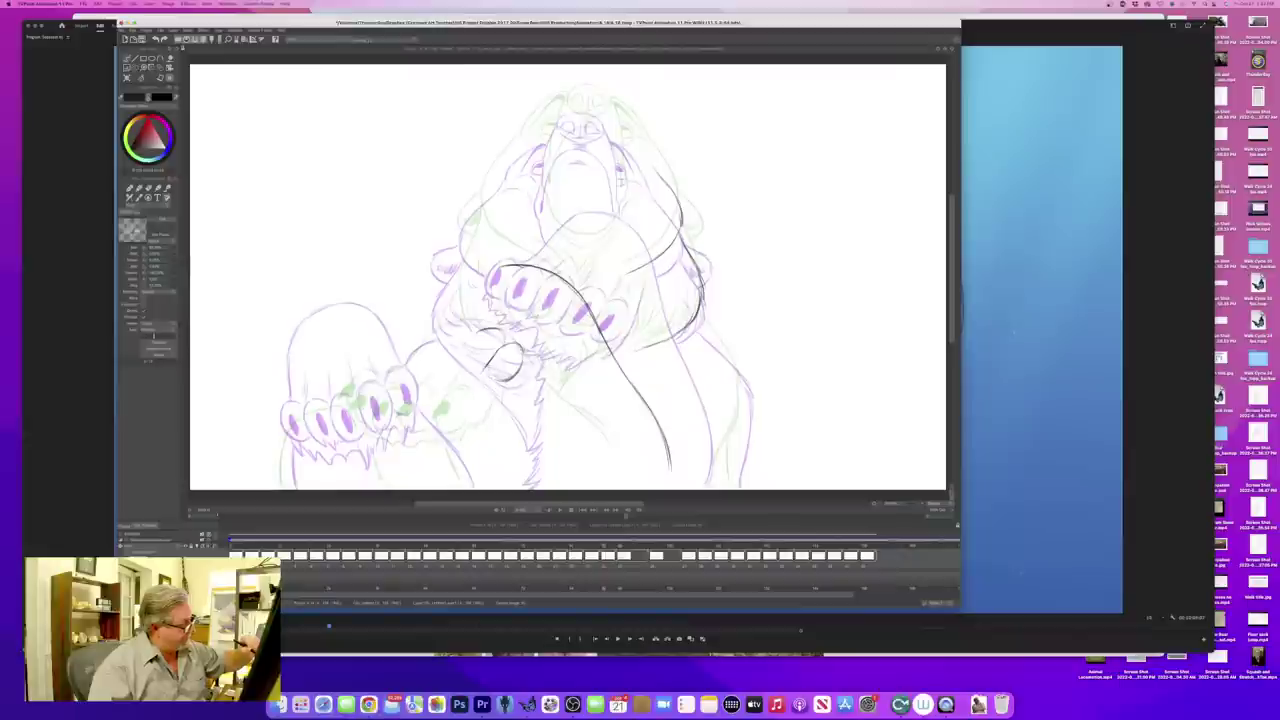
mouse_move(489, 370)
mouse_down()
mouse_move(503, 381)
mouse_move(460, 376)
mouse_up()
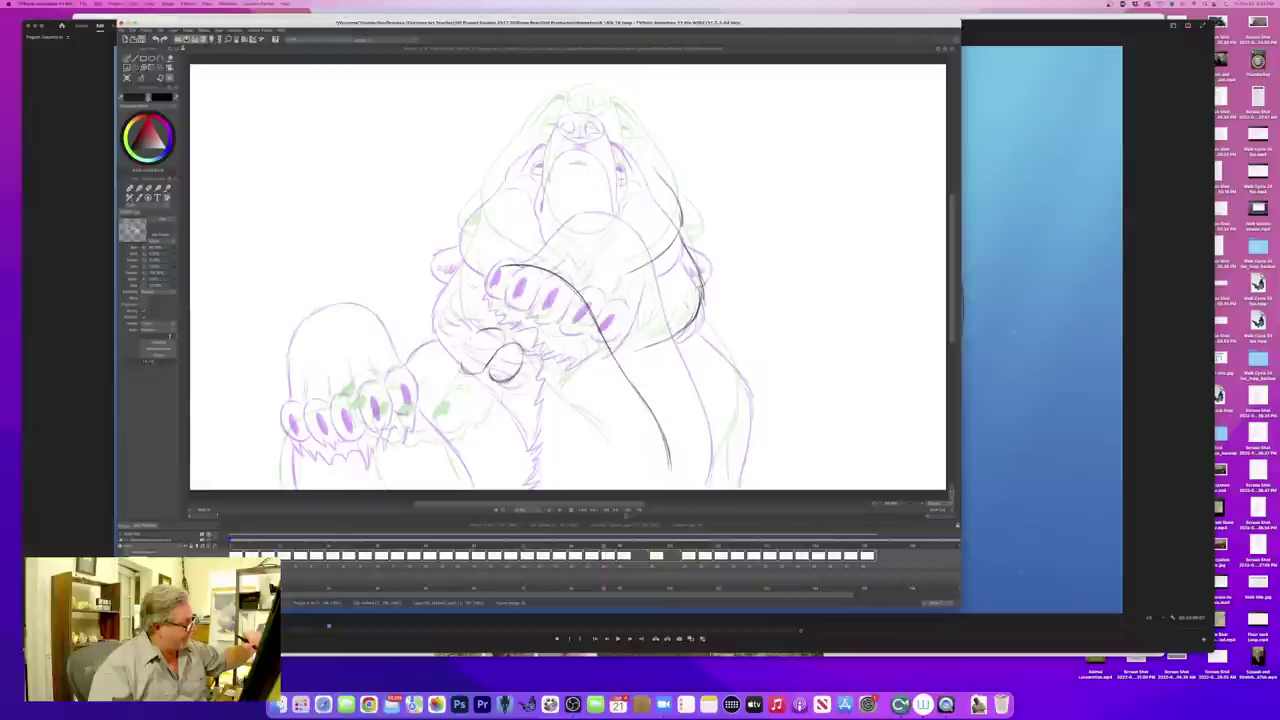
drag(471, 339, 461, 357)
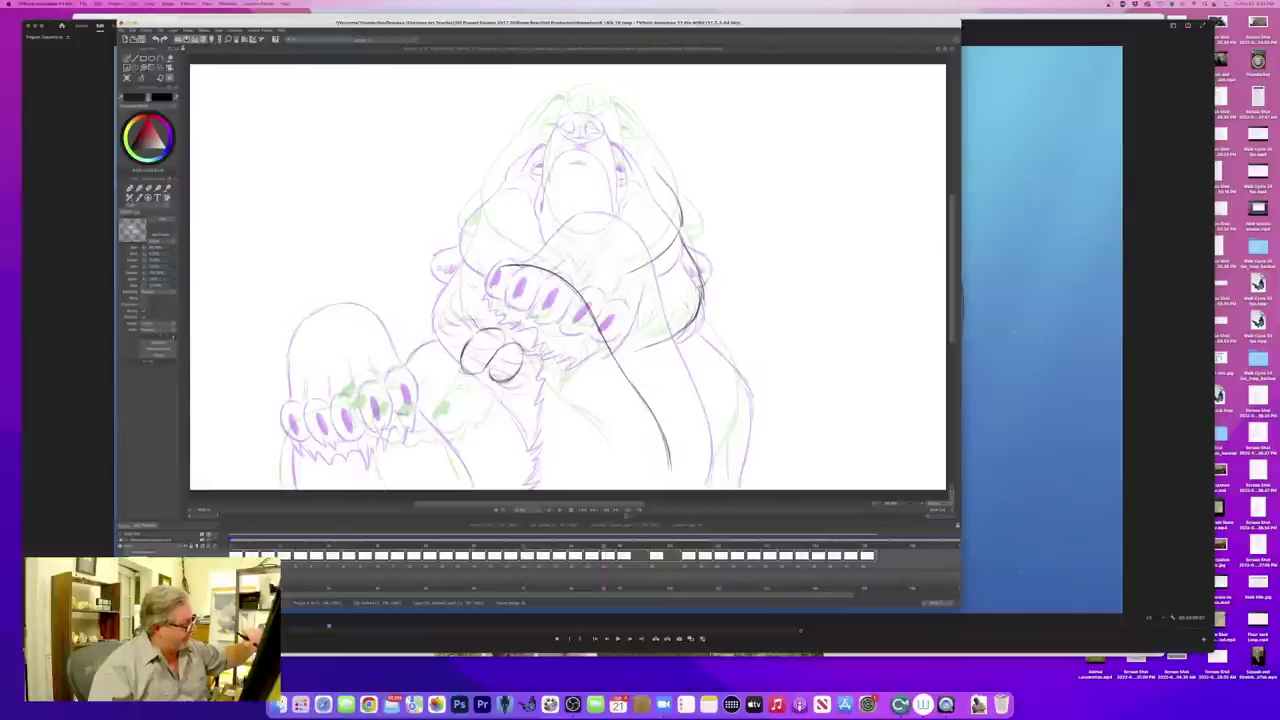
- Draw the remaining three rounded toes of the raised paw and compare them with the previous drawing
drag(466, 318, 440, 353)
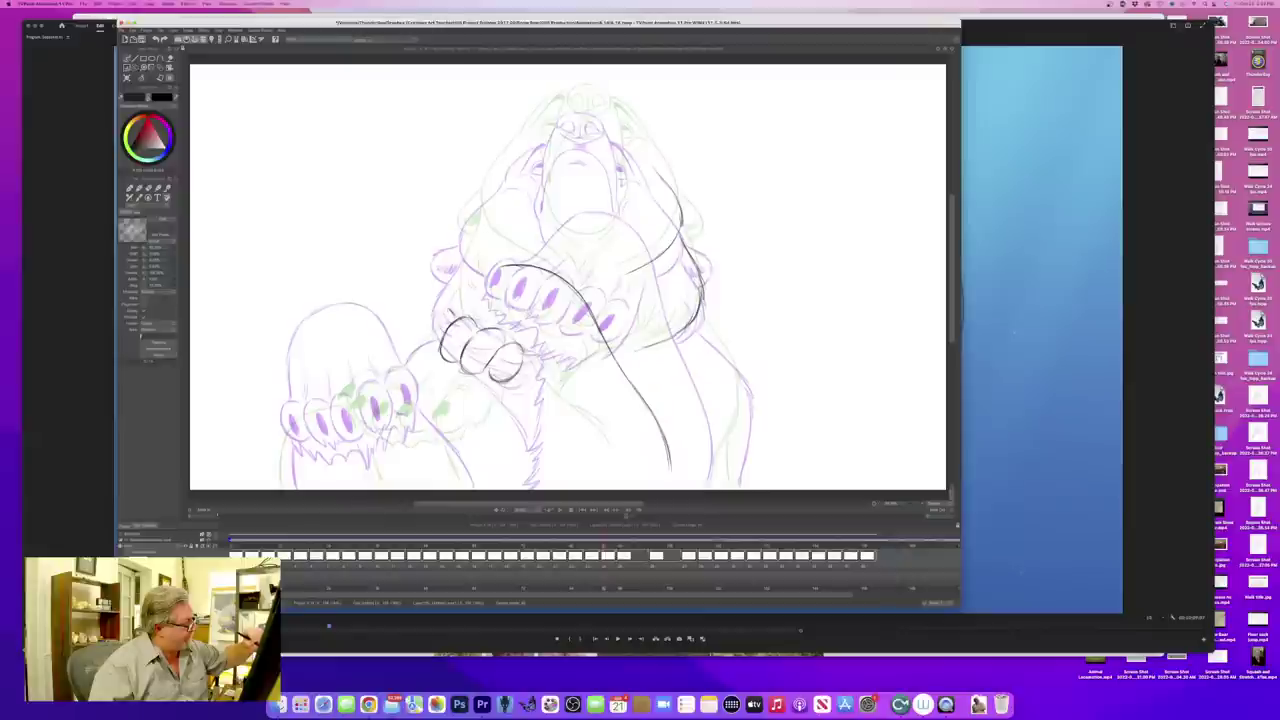
drag(443, 310, 426, 325)
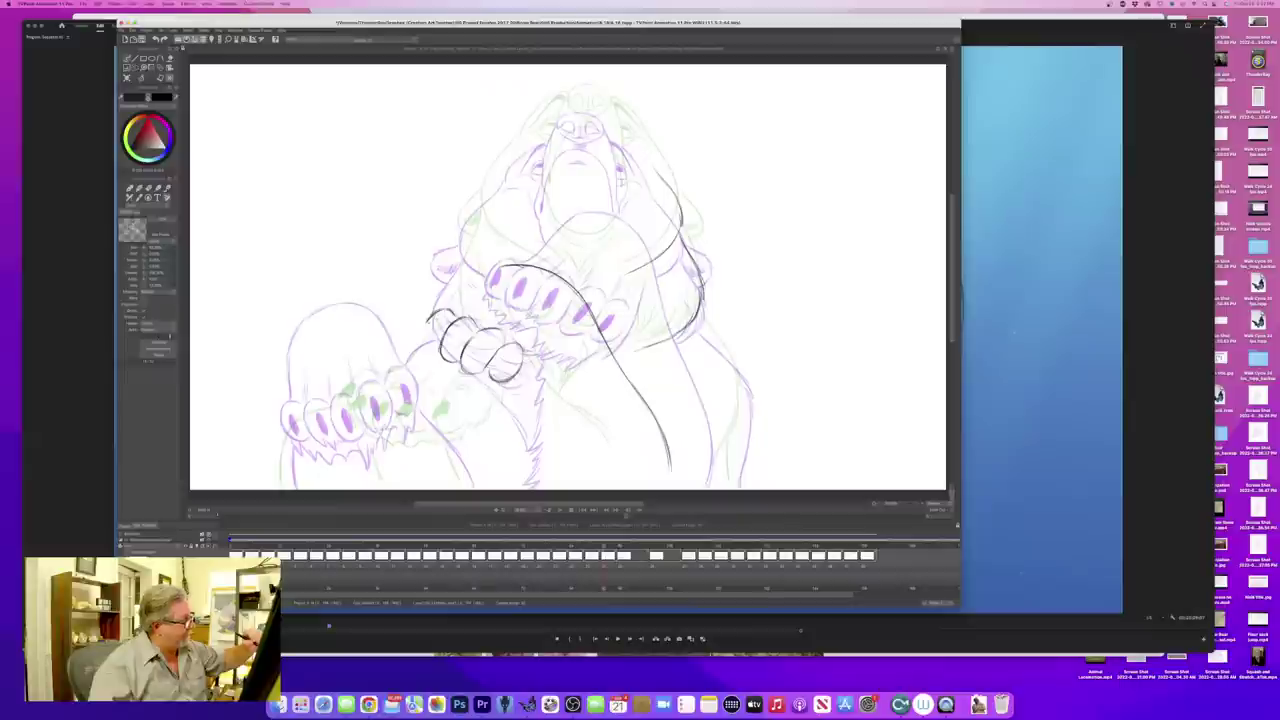
drag(428, 320, 424, 347)
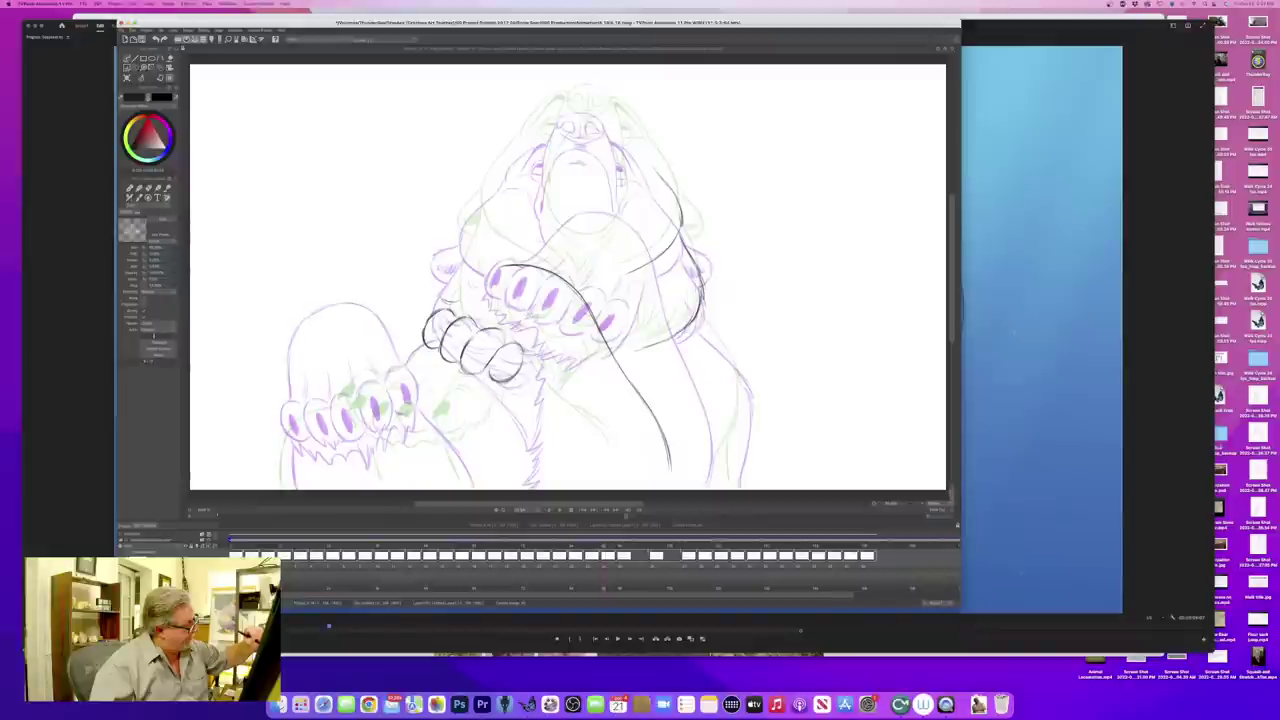
drag(430, 298, 418, 331)
key(Left)
key(Right)
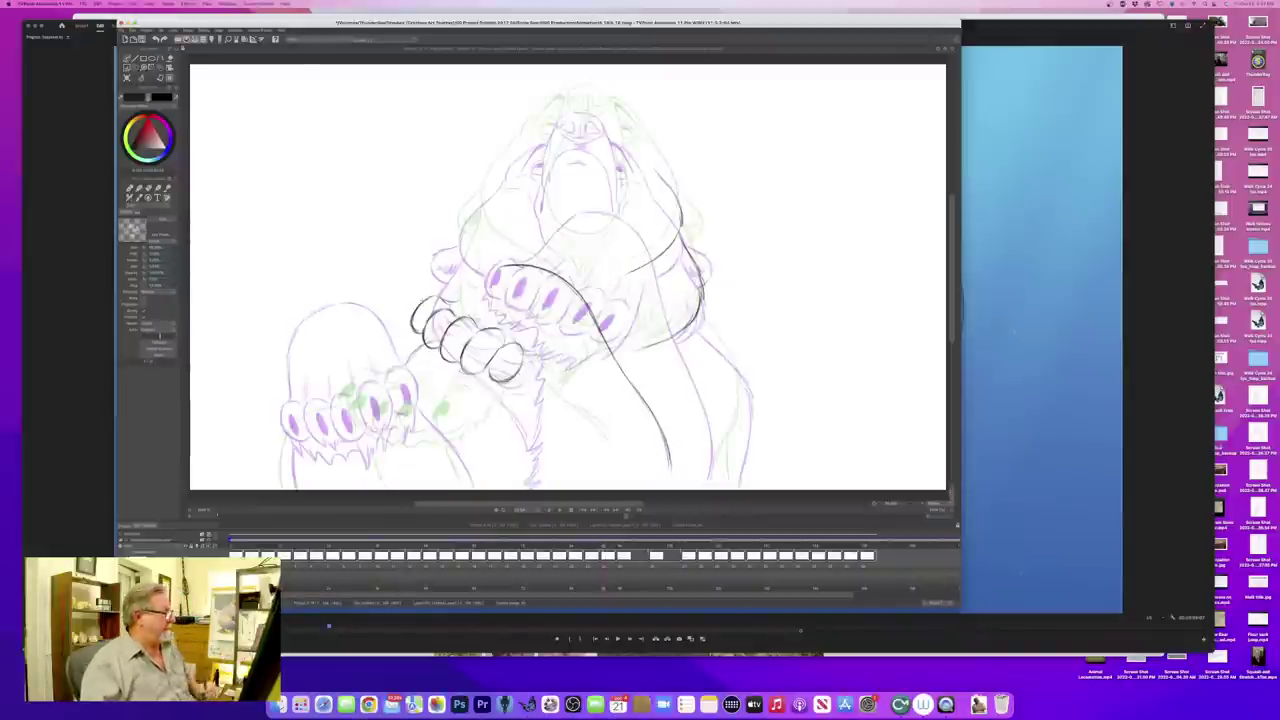
- Flip through the neighbouring drawings and draw the paw's edge curving down beside the first toe
key(Left)
key(Right)
key(Left)
key(Left)
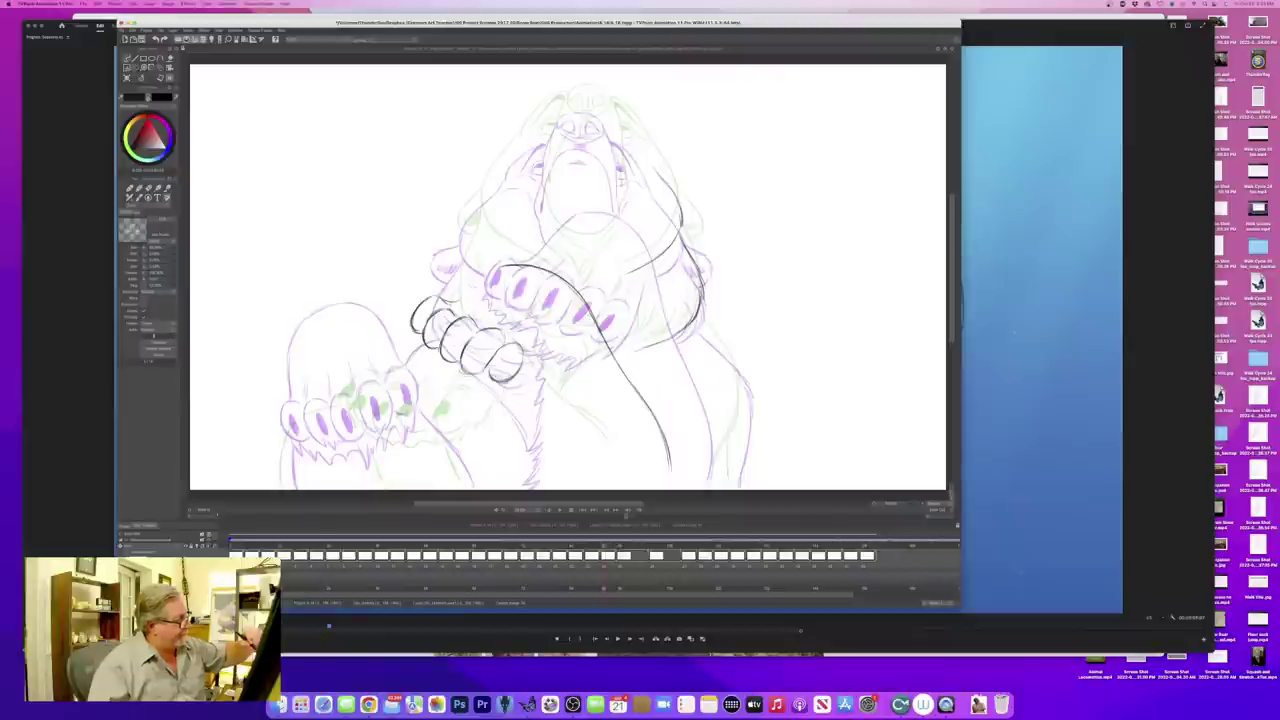
key(Right)
key(Left)
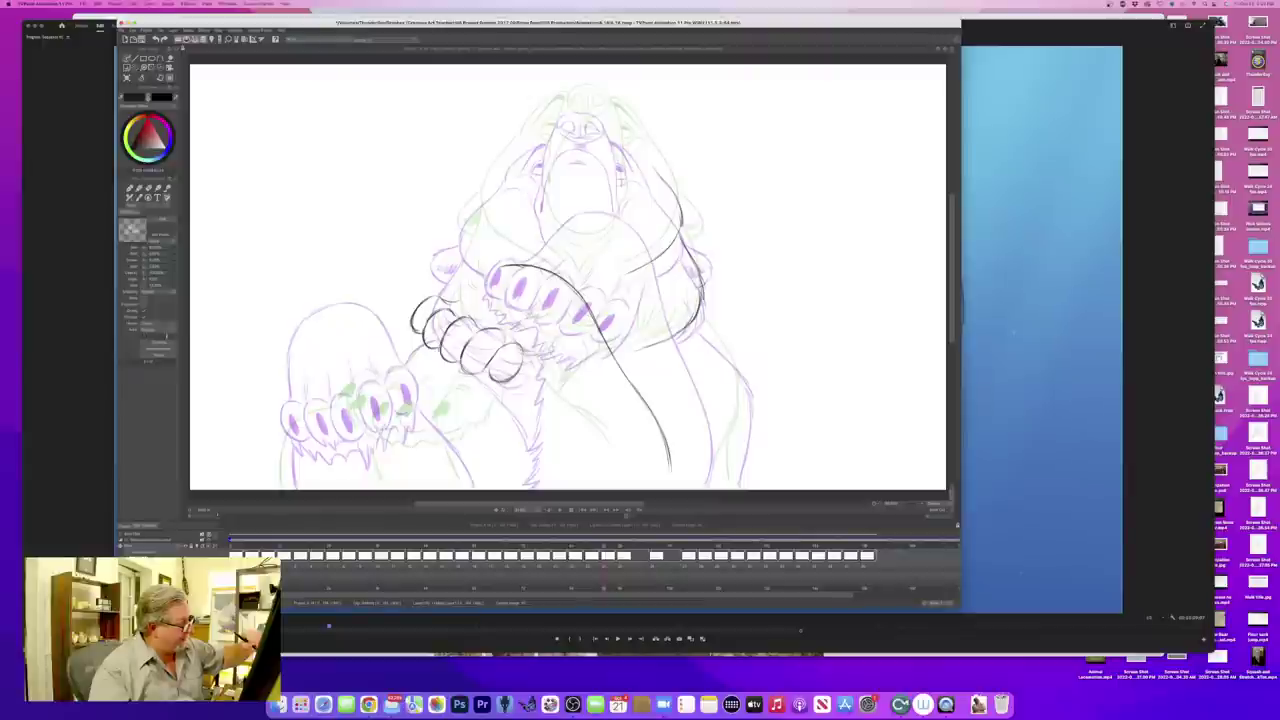
mouse_move(553, 344)
mouse_down()
mouse_move(533, 377)
mouse_move(484, 401)
mouse_up()
key(Right)
key(Left)
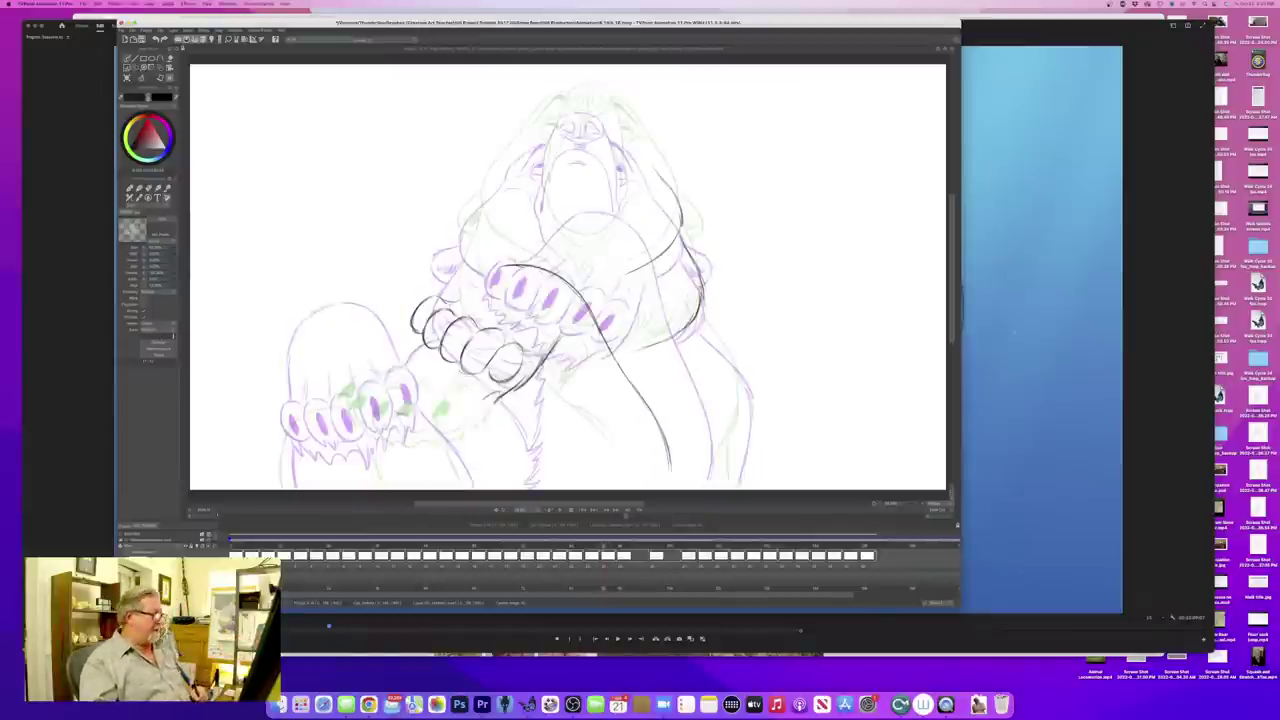
- Draw solid black claws on the three right-hand toes of the raised paw, flipping drawings to check their placement
key(Right)
key(Left)
key(Right)
key(Left)
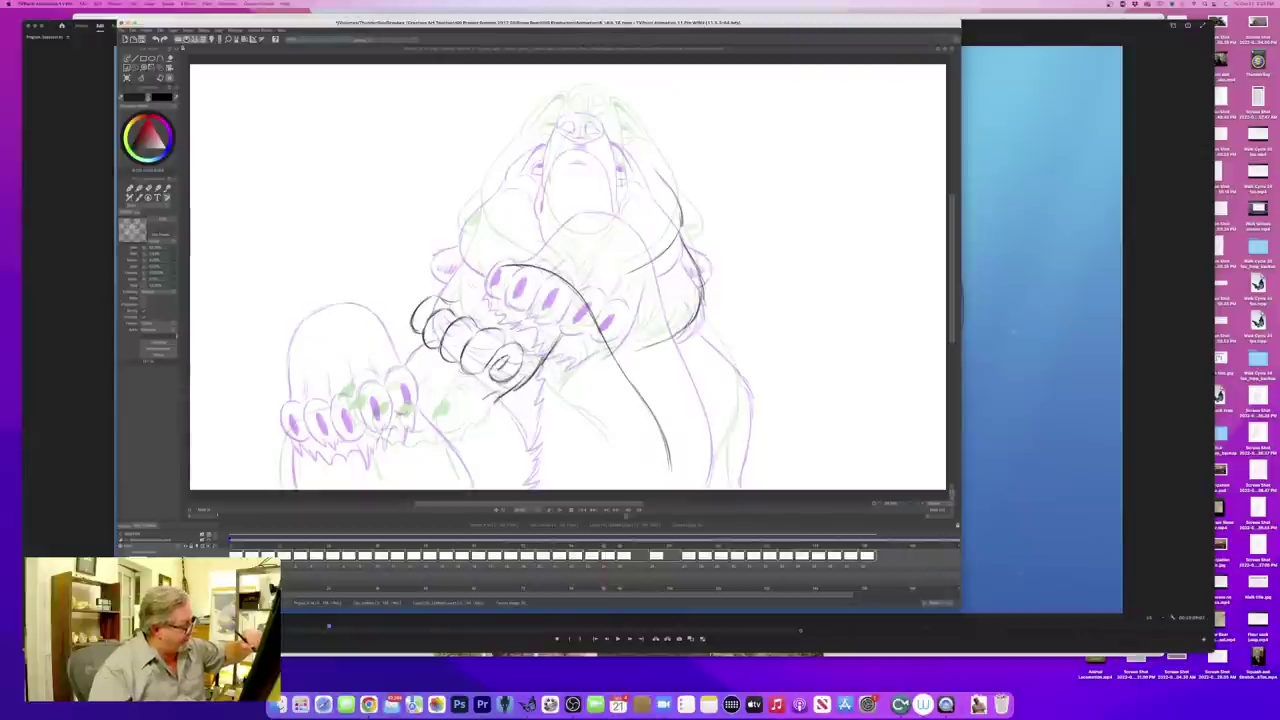
mouse_move(507, 358)
mouse_down()
mouse_move(498, 370)
mouse_move(507, 357)
mouse_up()
key(Left)
key(Right)
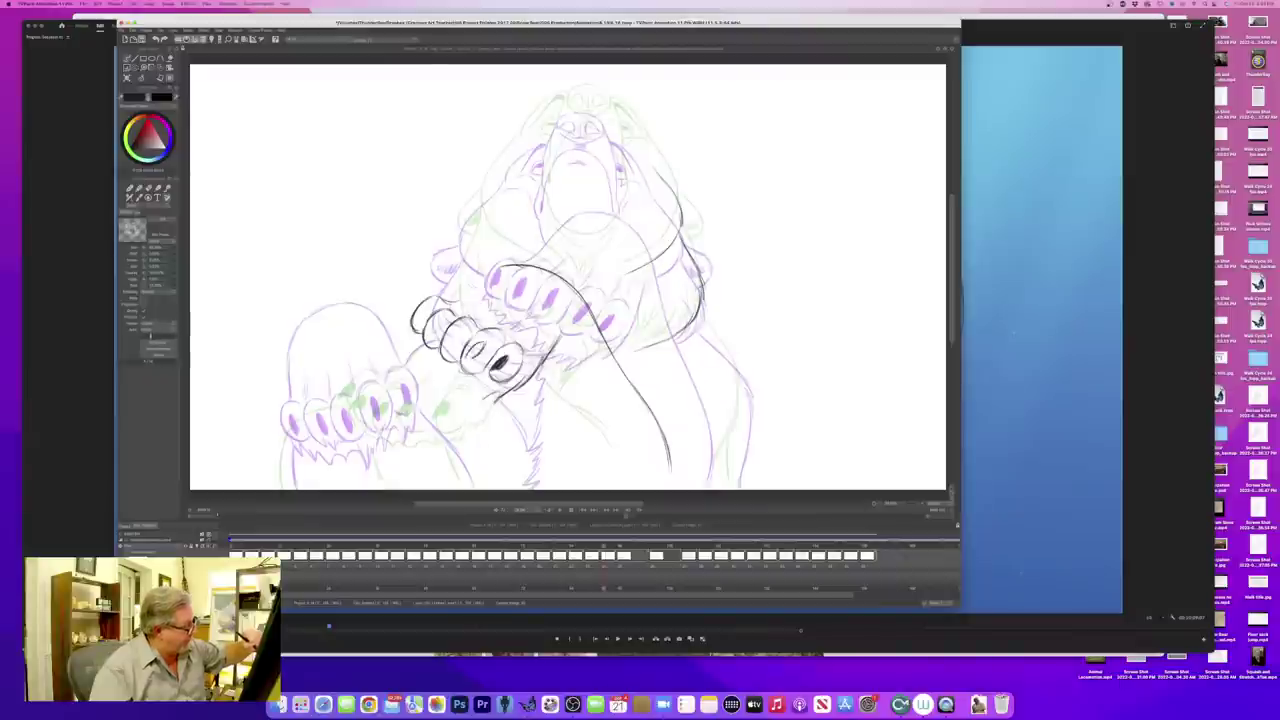
mouse_move(480, 348)
mouse_down()
mouse_move(451, 346)
mouse_move(456, 334)
mouse_up()
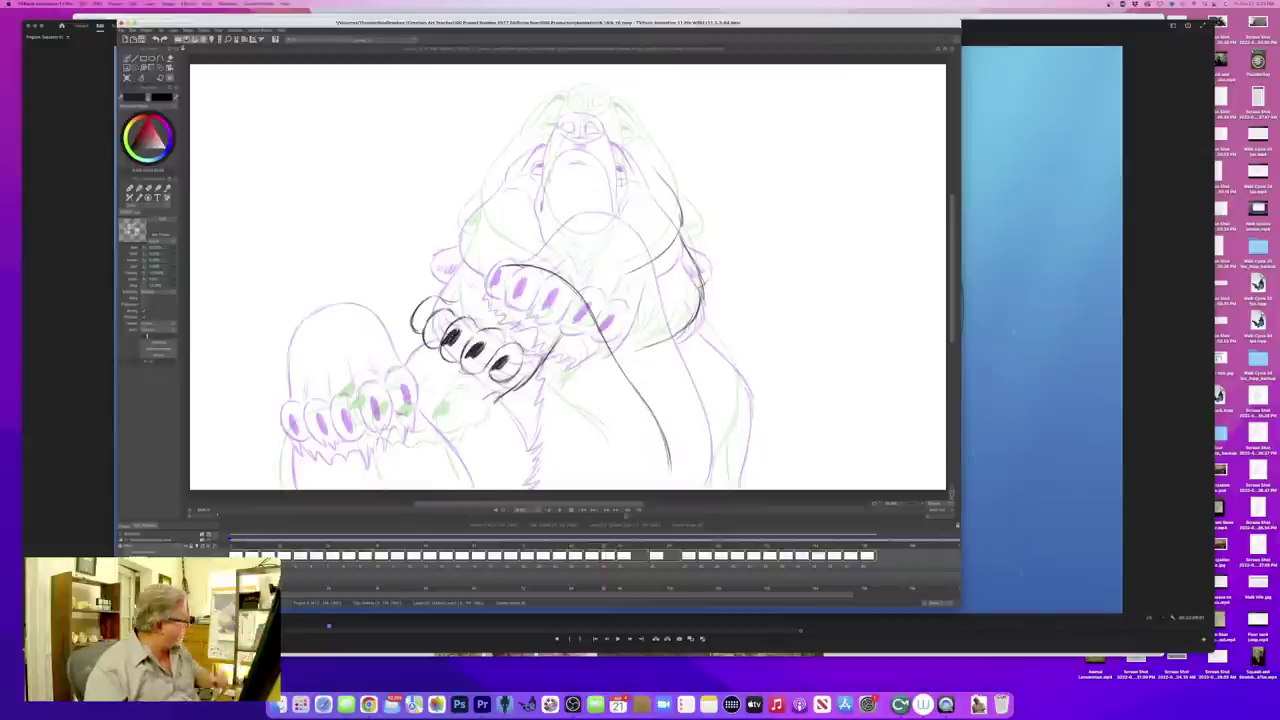
- Draw a solid black claw on the second toe from the left of the raised paw, flipping drawings to check its placement
key(Right)
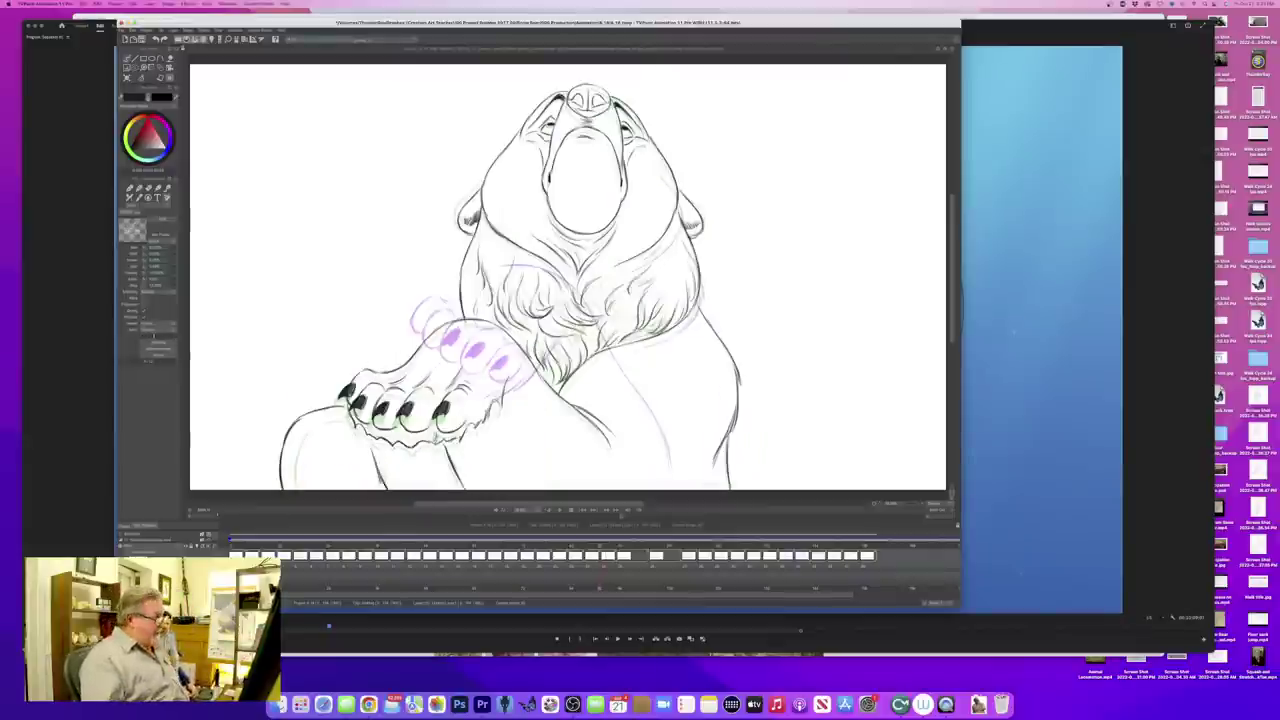
key(Left)
key(Right)
key(Left)
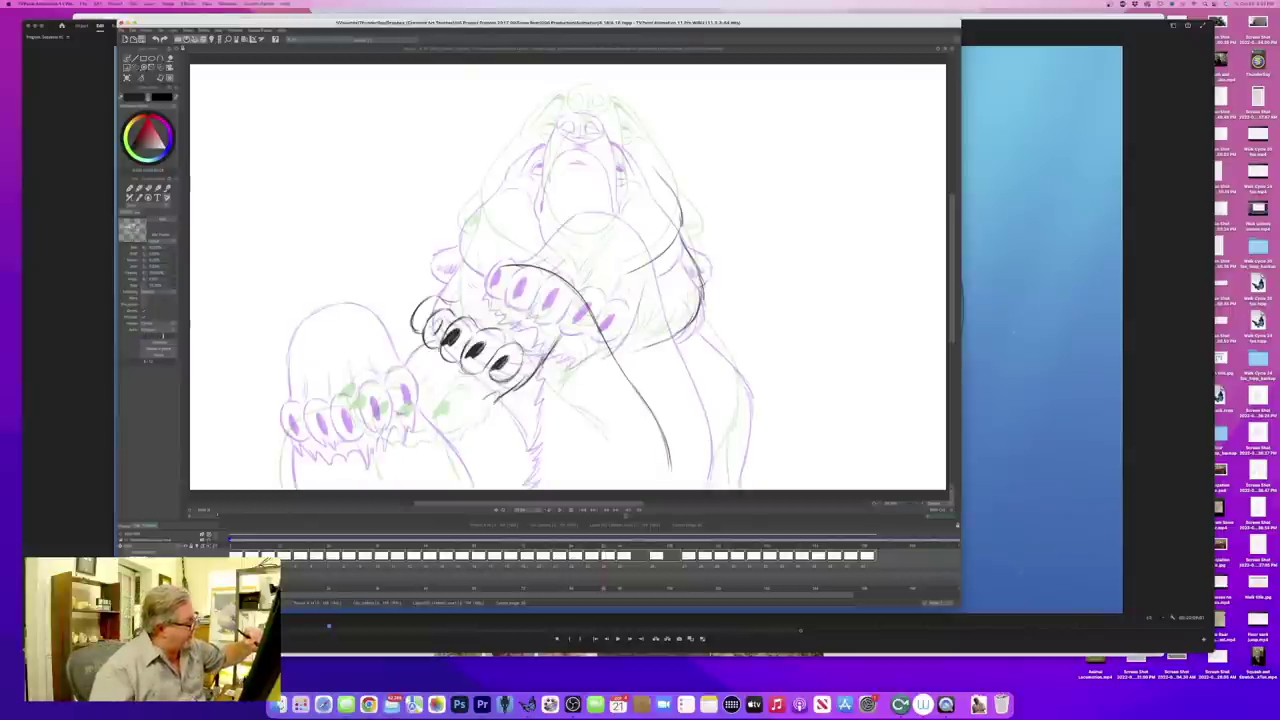
mouse_move(439, 319)
mouse_down()
mouse_move(429, 334)
mouse_move(440, 322)
mouse_up()
key(Right)
key(Left)
key(Right)
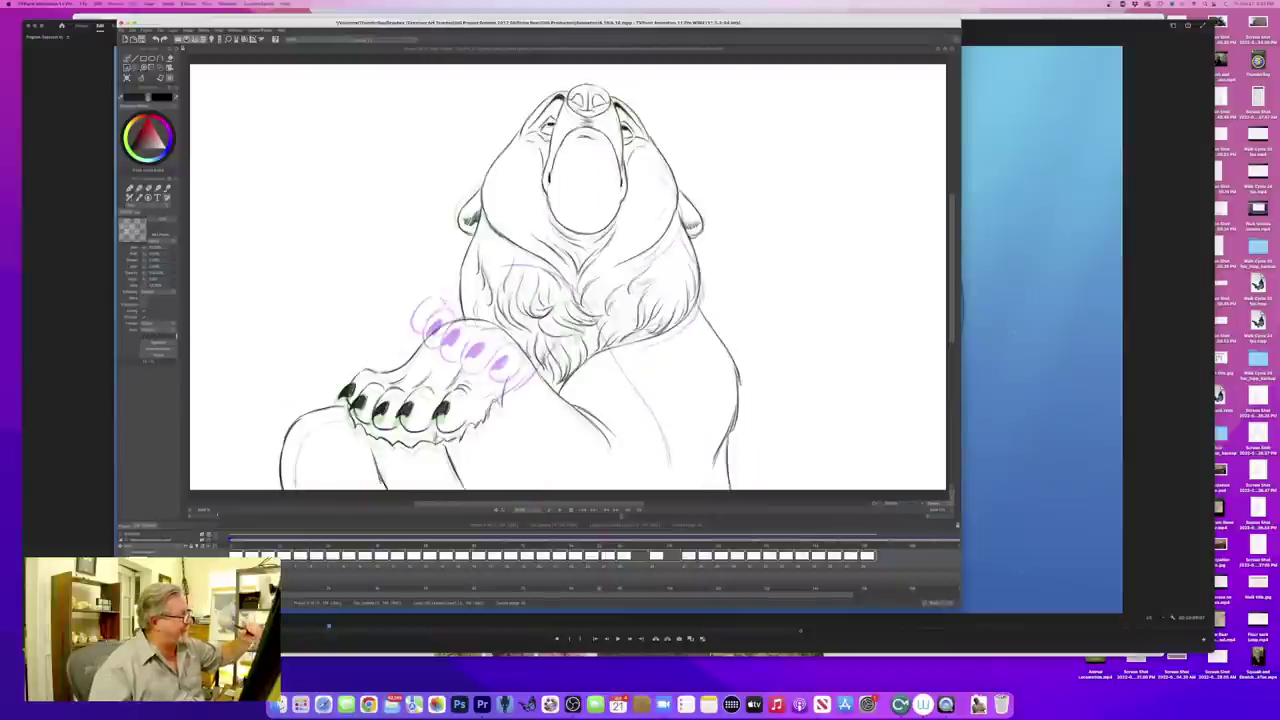
key(Left)
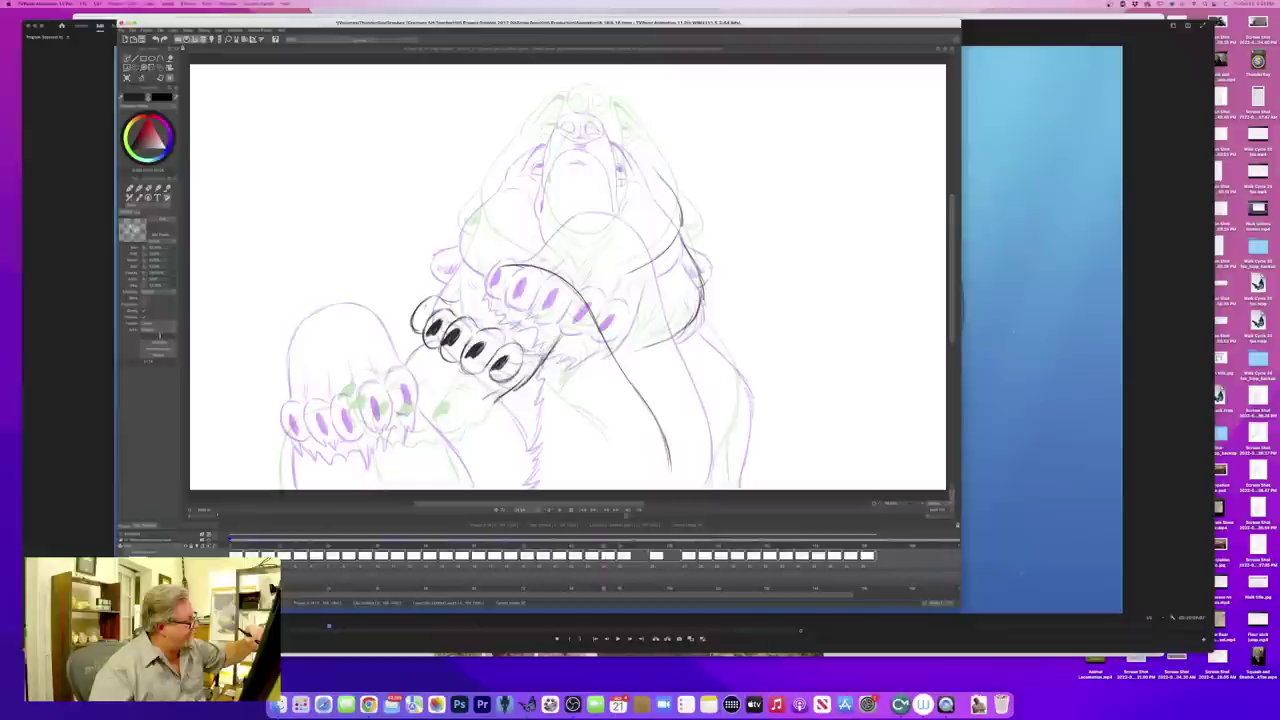
- Draw a solid black claw on the leftmost toe of the raised paw and compare it with the neighbouring drawing
drag(425, 307, 417, 310)
key(Right)
key(Left)
key(Right)
key(Left)
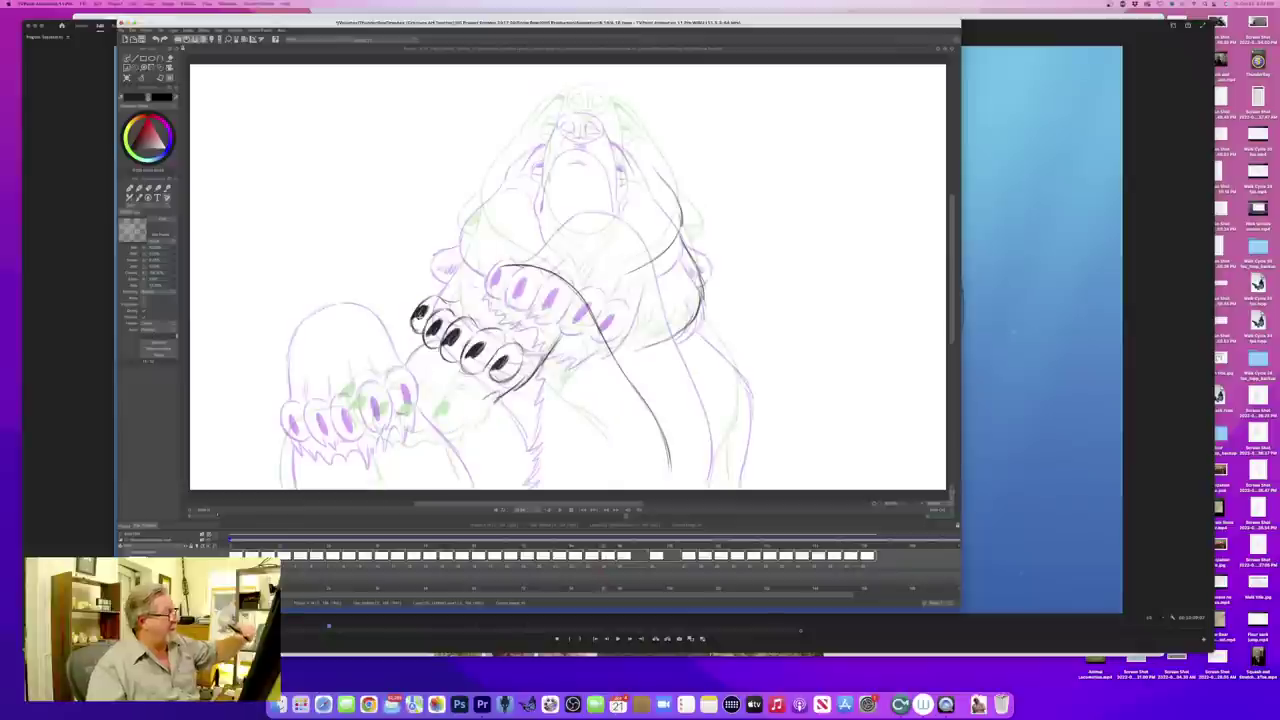
- Draw the curved upper contour joining the raised foreleg to the paw's toes and check it against the neighbouring drawing
drag(494, 270, 448, 304)
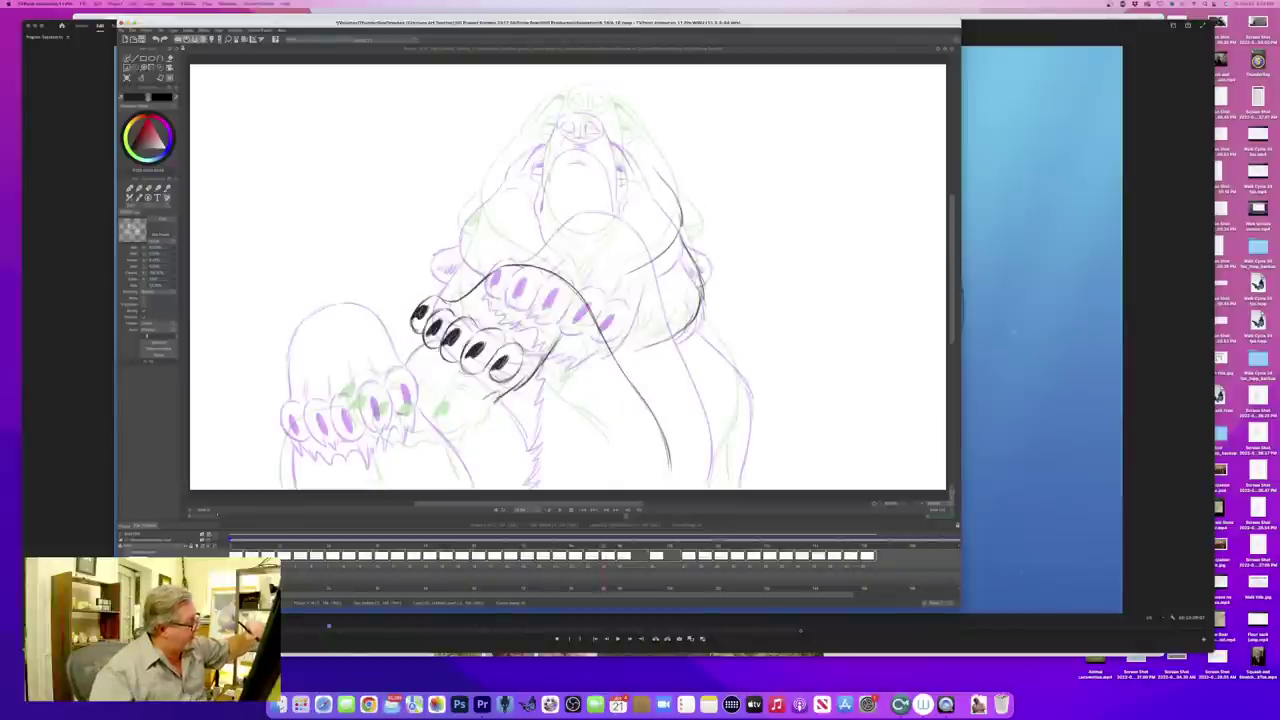
key(Left)
key(Right)
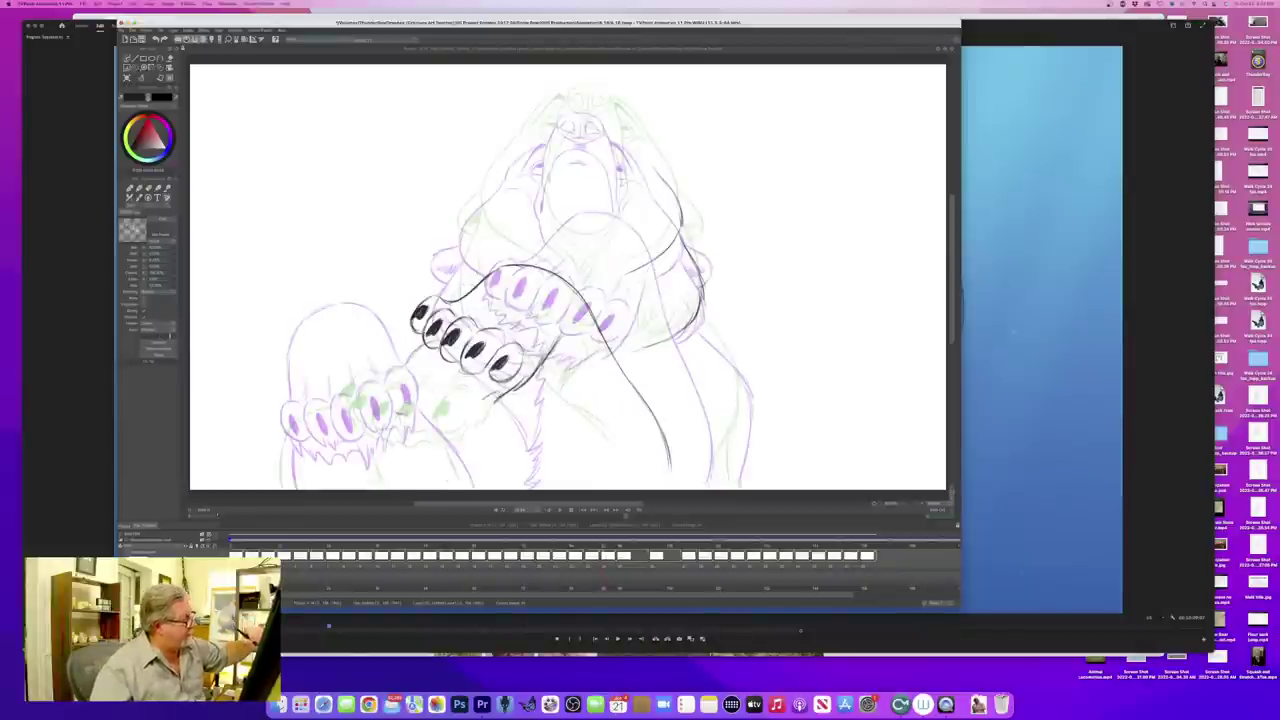
- Draw a jagged fur edge beneath the toes of the raised paw and flip through the neighbouring drawings to check it
drag(414, 334, 430, 360)
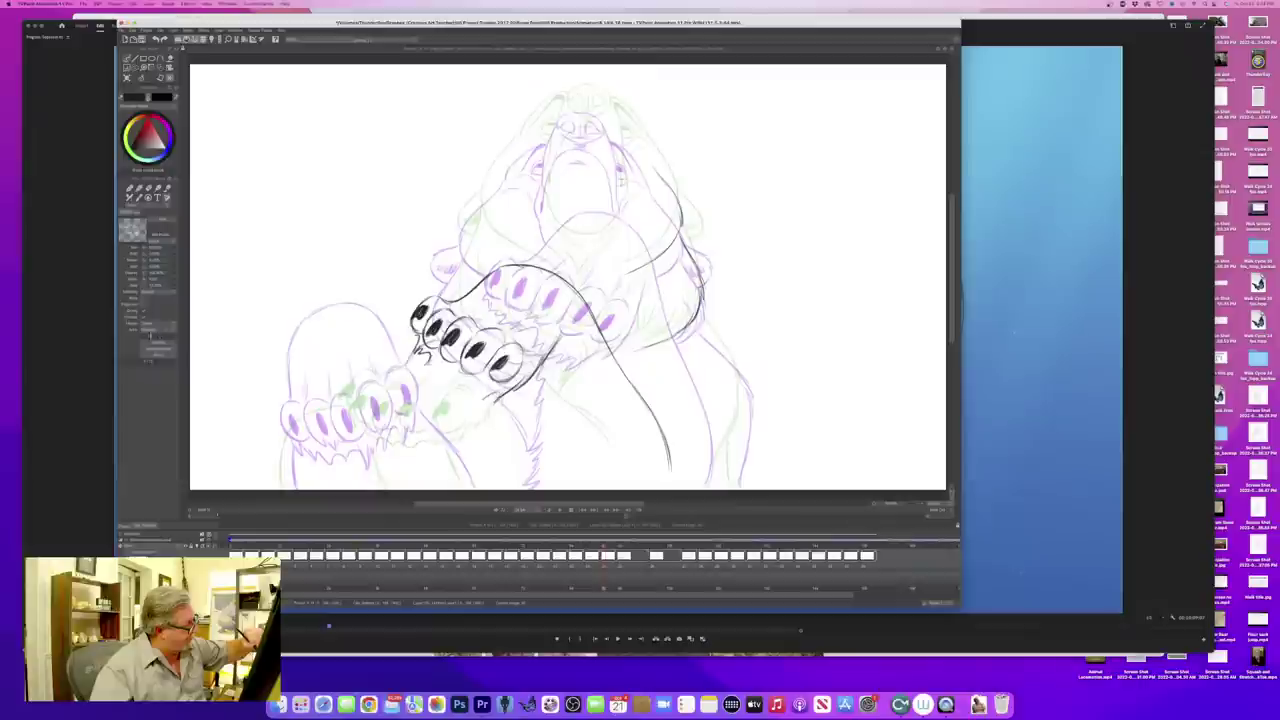
mouse_move(490, 400)
mouse_down()
mouse_move(430, 369)
mouse_move(441, 387)
mouse_up()
key(Right)
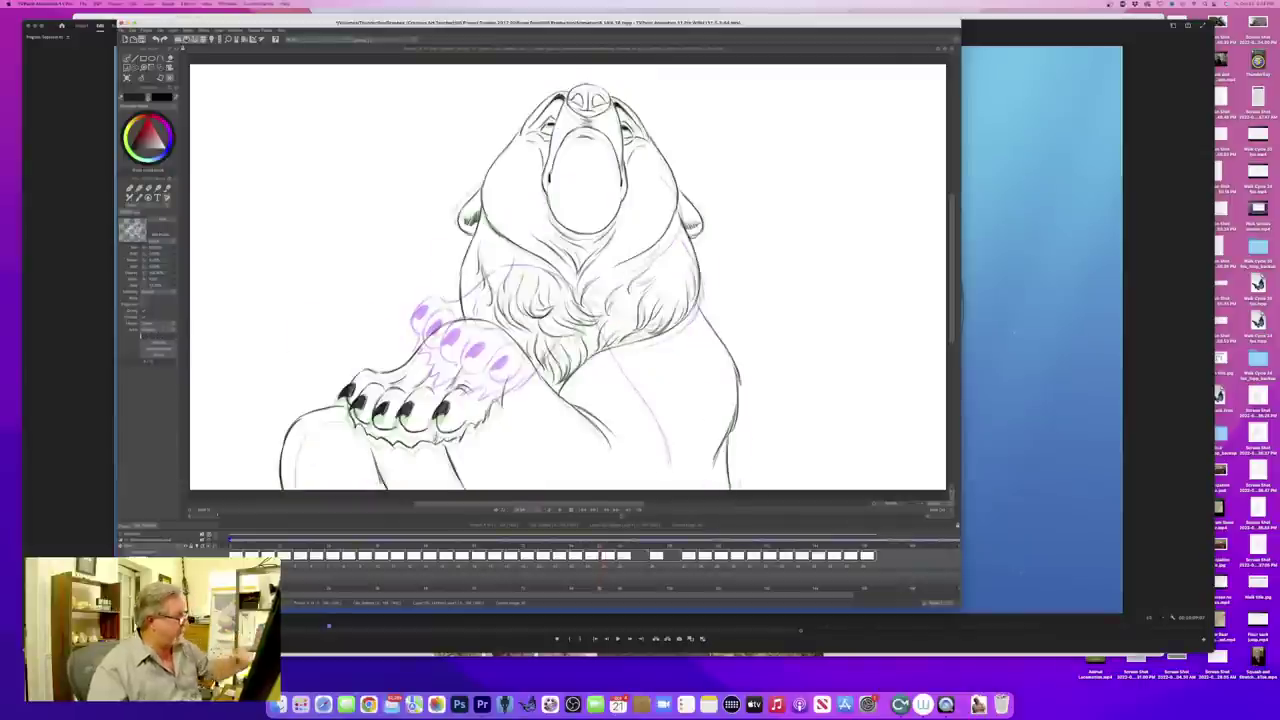
key(Left)
key(Right)
key(Left)
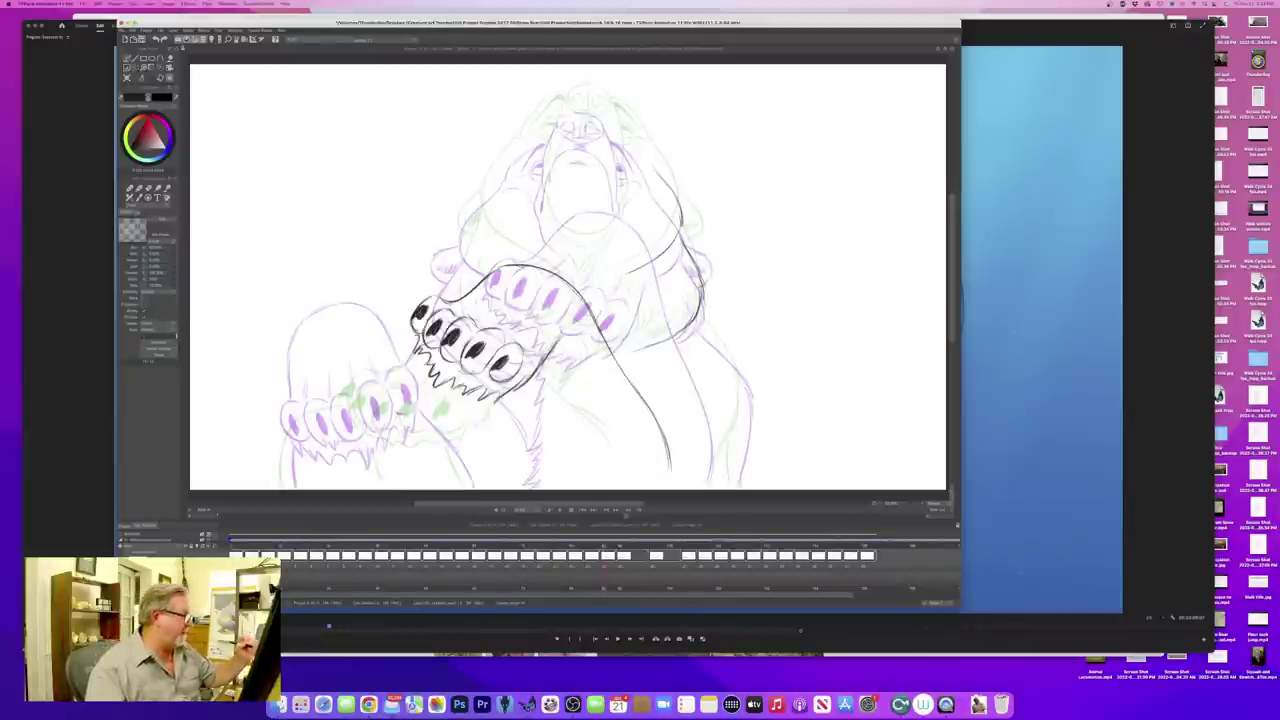
key(Right)
key(Left)
key(Right)
key(Left)
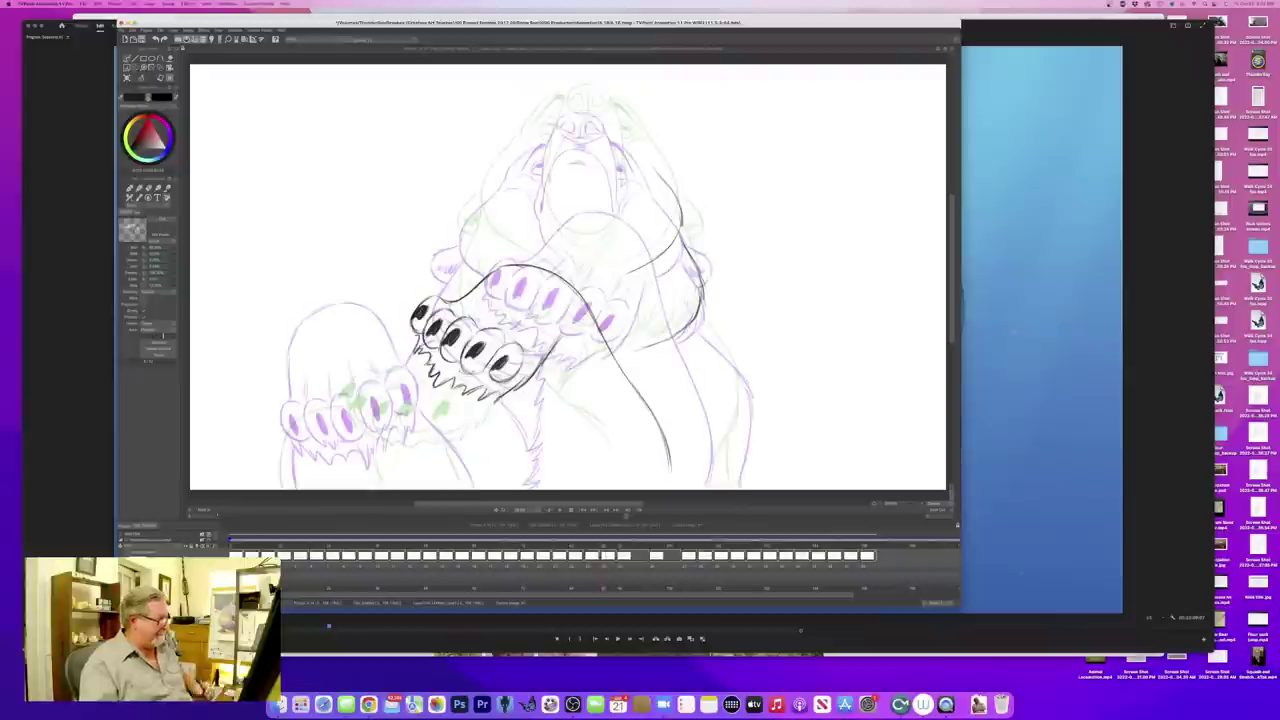
- Draw the foreleg's ragged fur edge running down from the paw and compare the motion with the neighbouring drawing
drag(497, 396, 500, 490)
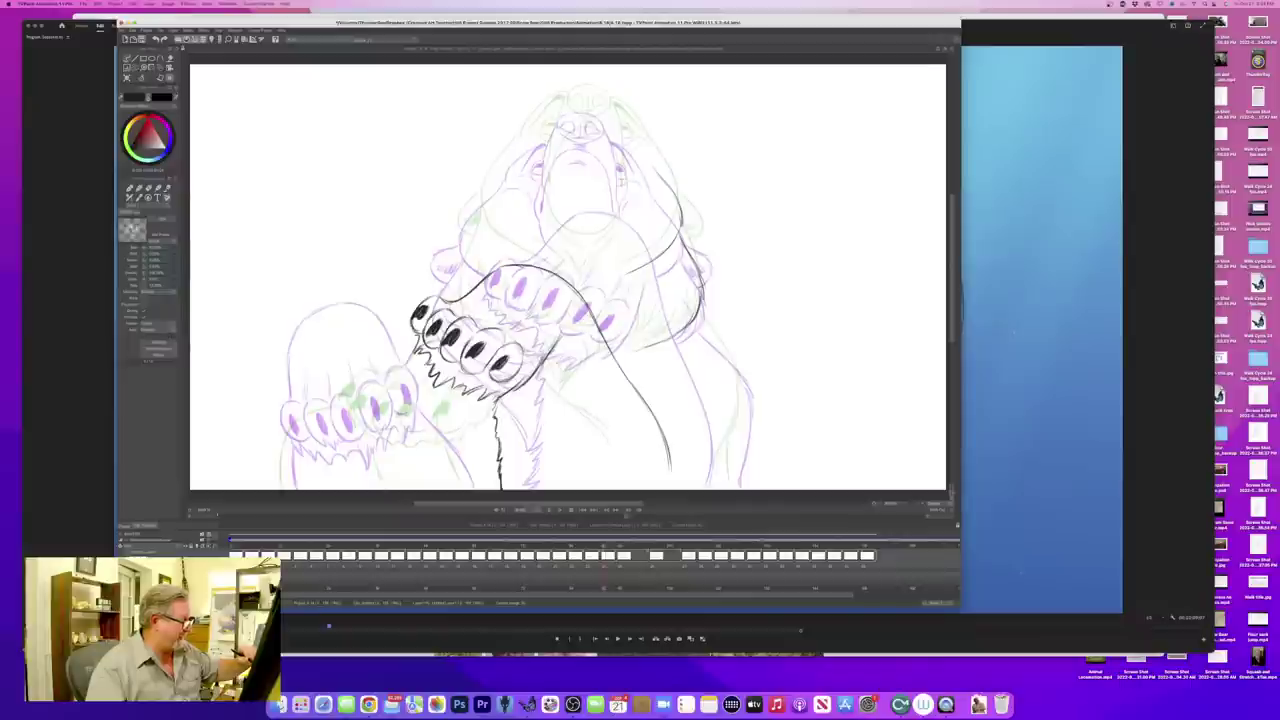
drag(497, 421, 497, 396)
key(Left)
key(Right)
key(Left)
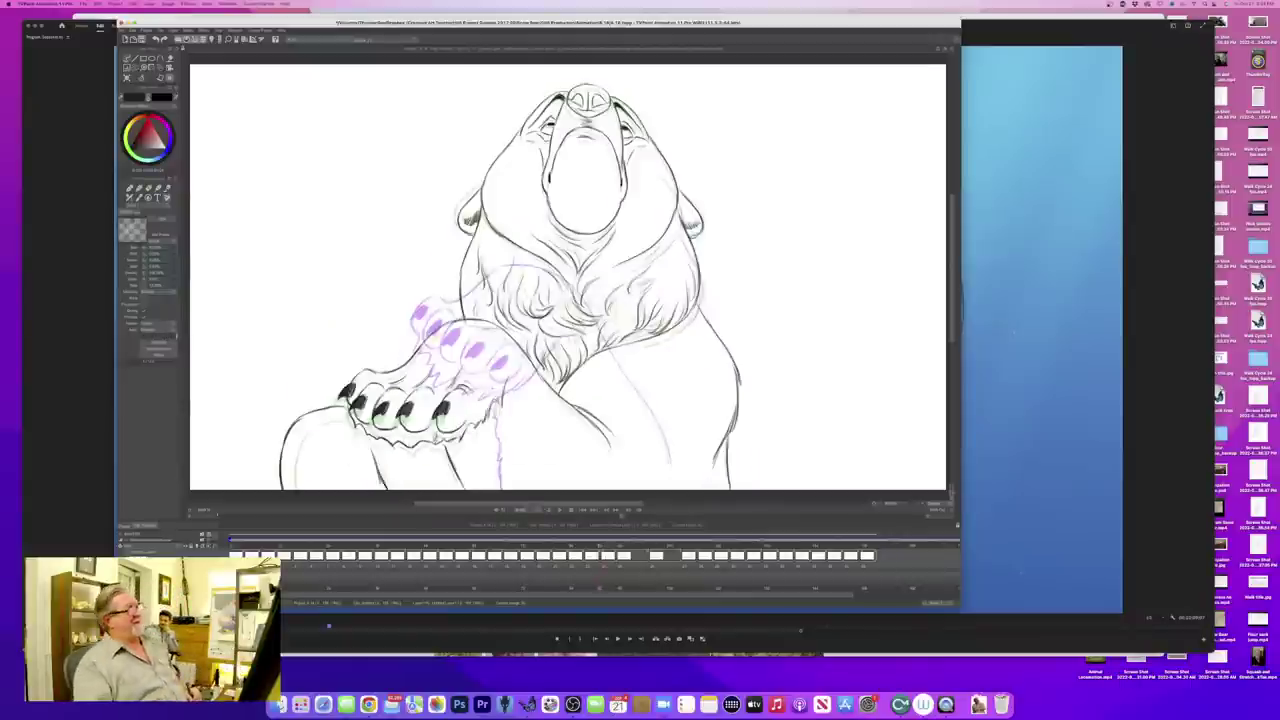
key(Right)
key(Left)
key(Right)
key(Left)
key(Right)
key(Left)
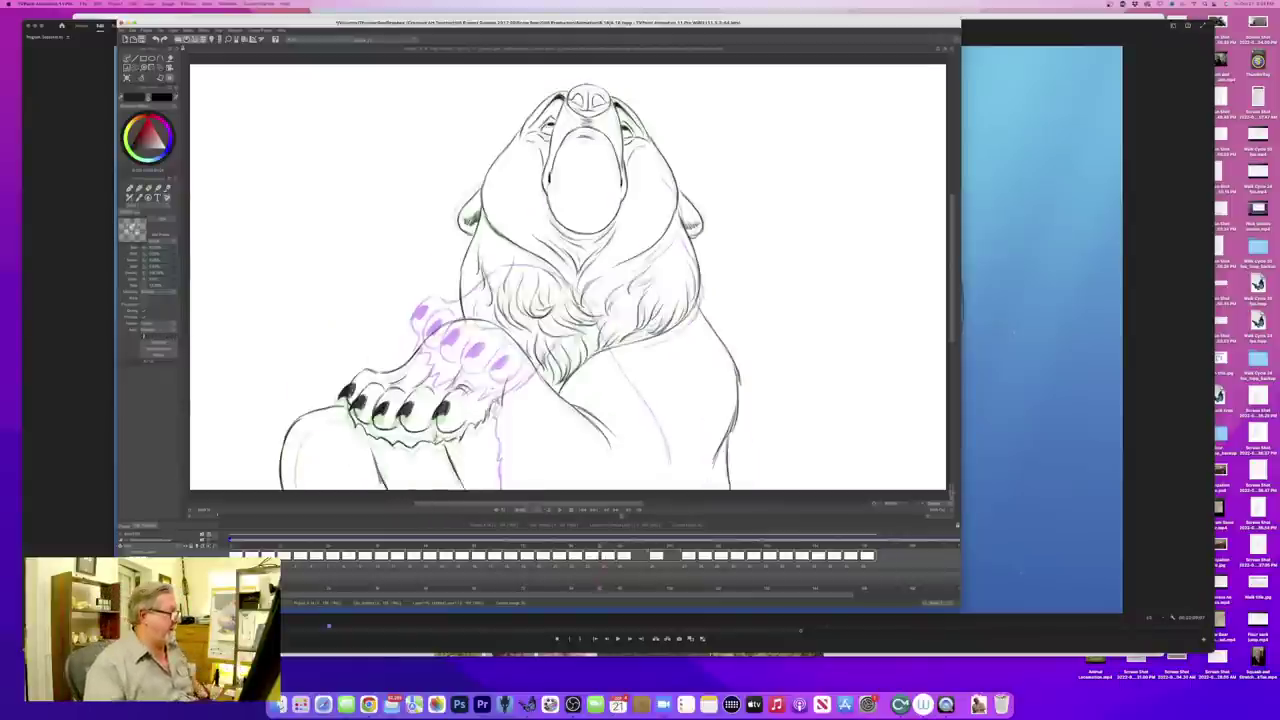
key(Right)
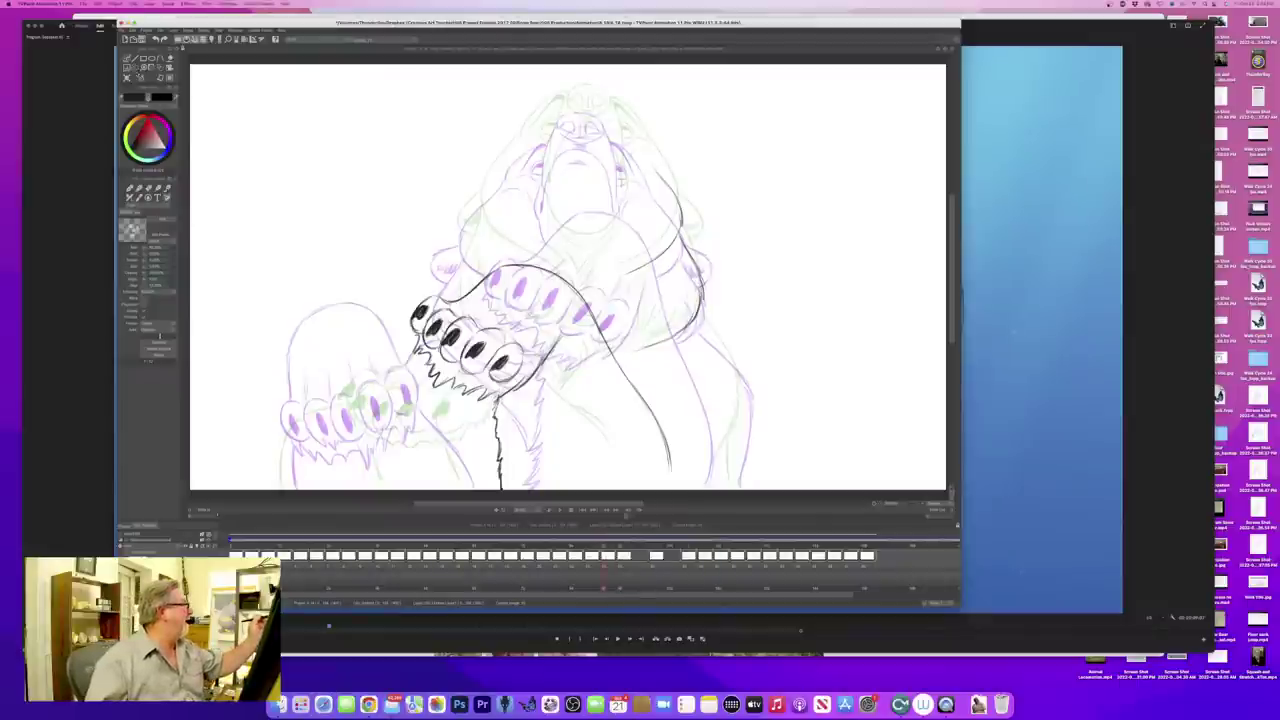
- Select the raised foreleg and paw with a freehand outline, move them slightly up and to the left, and deselect
click(141, 78)
drag(483, 440, 486, 480)
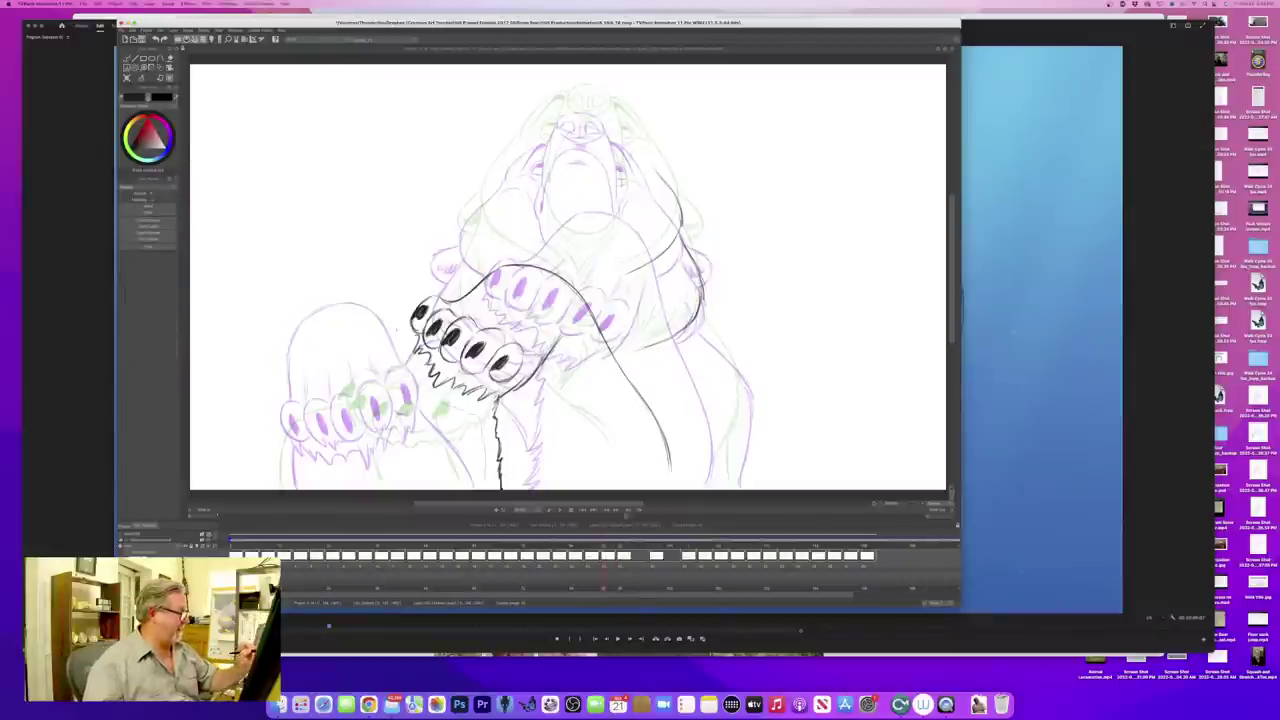
mouse_move(397, 330)
mouse_down()
mouse_move(500, 243)
mouse_move(686, 424)
mouse_move(592, 514)
mouse_move(480, 468)
mouse_up()
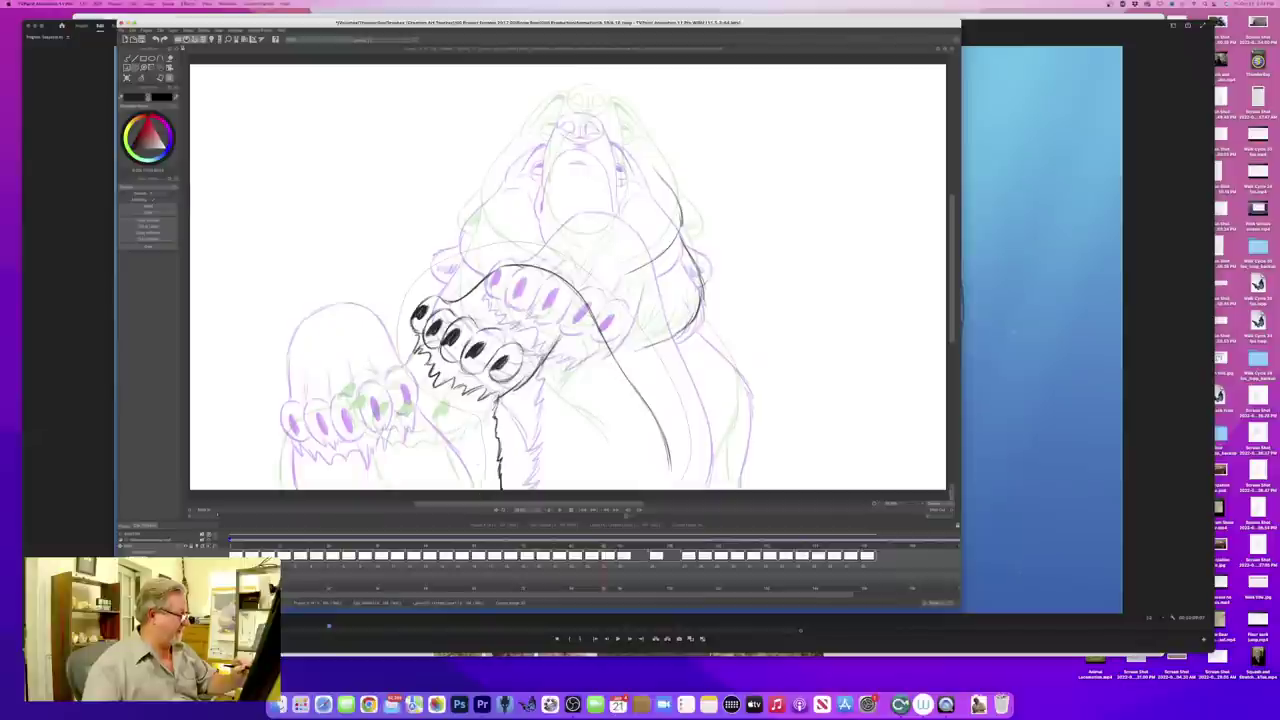
click(161, 68)
click(182, 71)
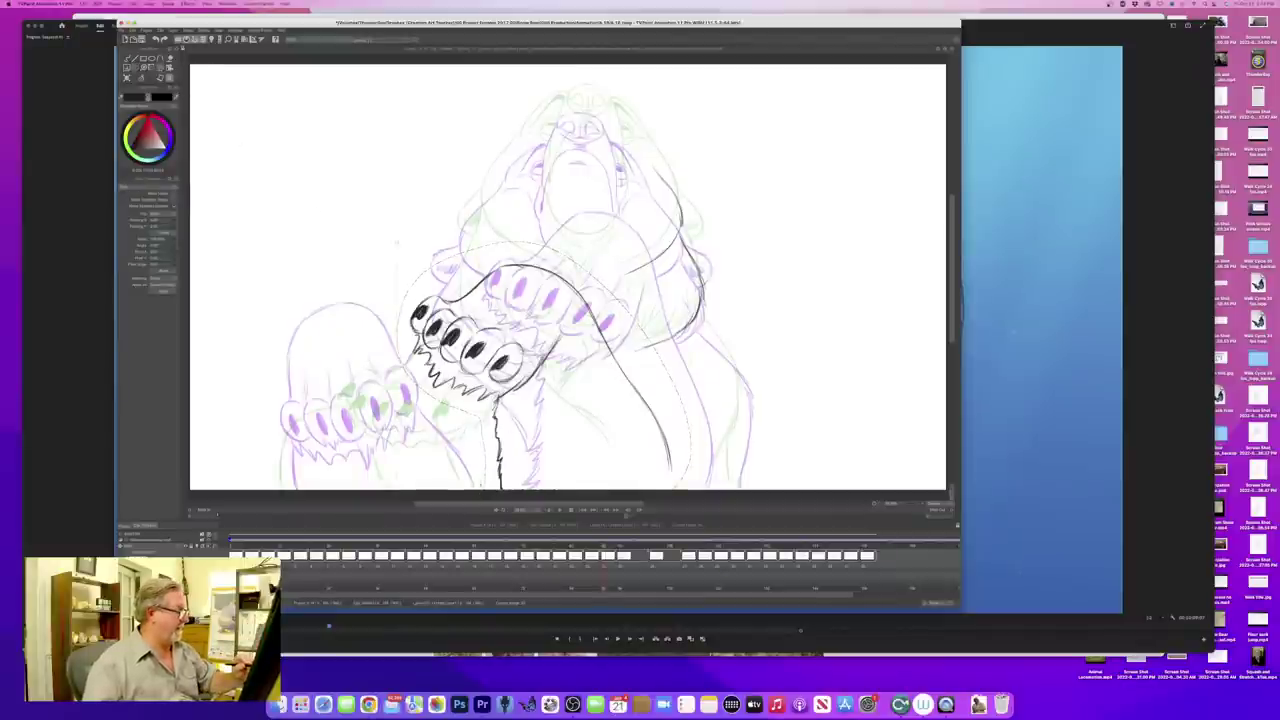
drag(544, 366, 528, 352)
key(Return)
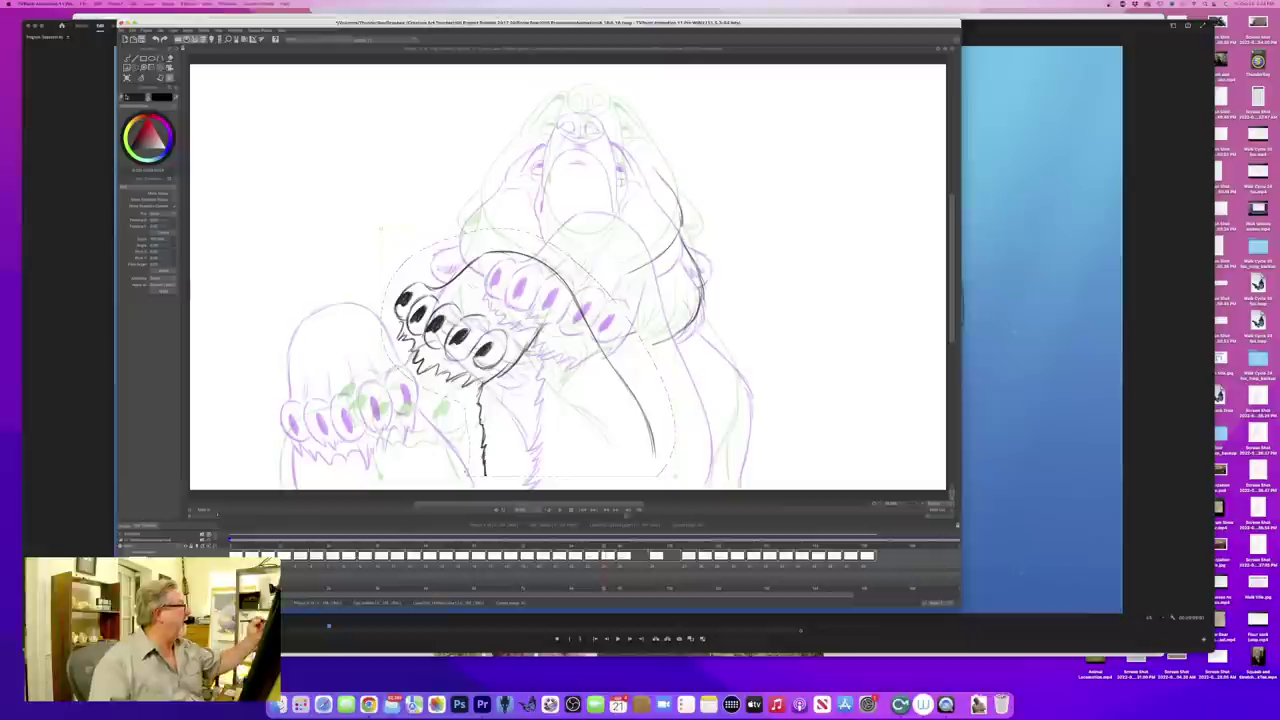
click(160, 68)
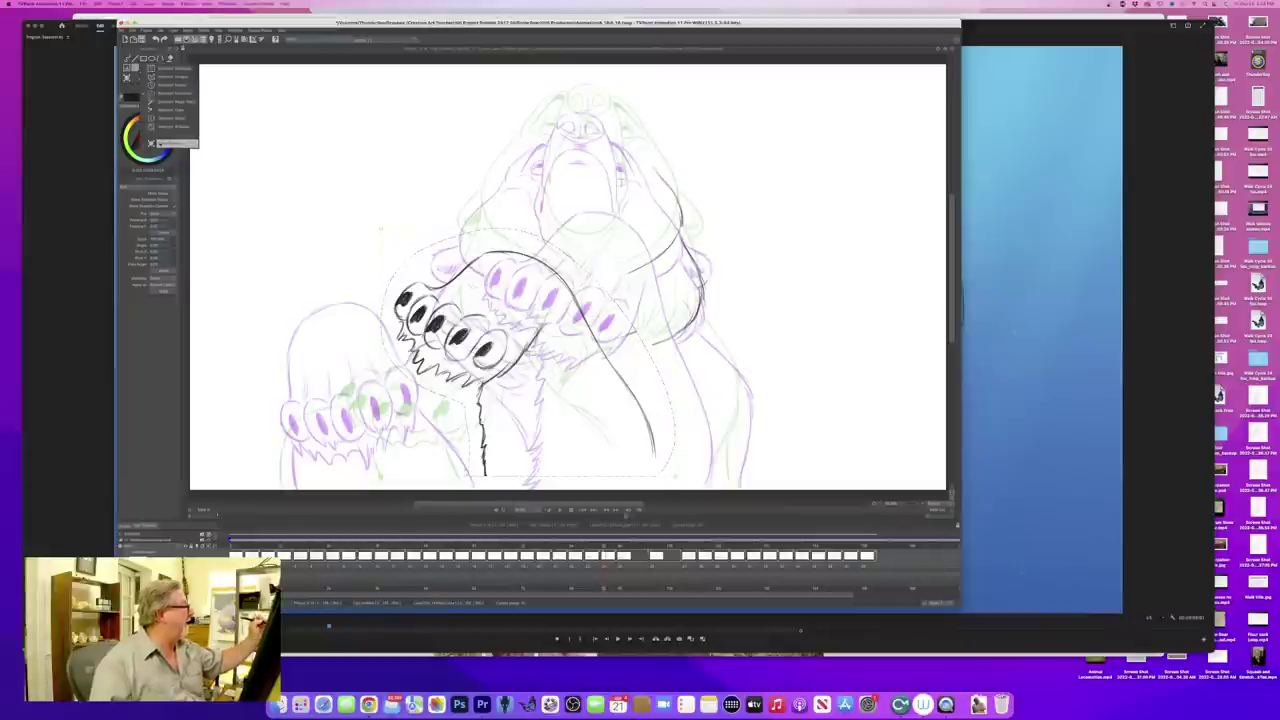
click(172, 142)
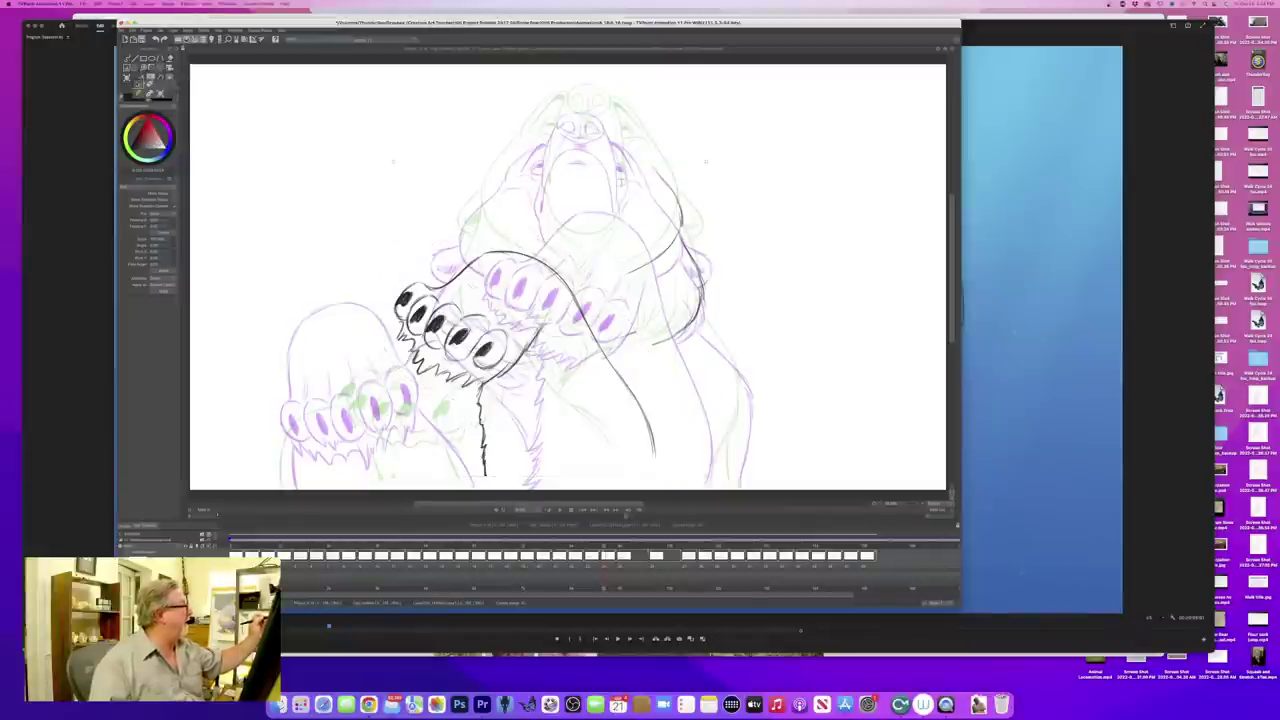
- Extend the moved foreleg's ragged fur line down to the lower edge of the canvas
click(142, 80)
drag(485, 473, 487, 489)
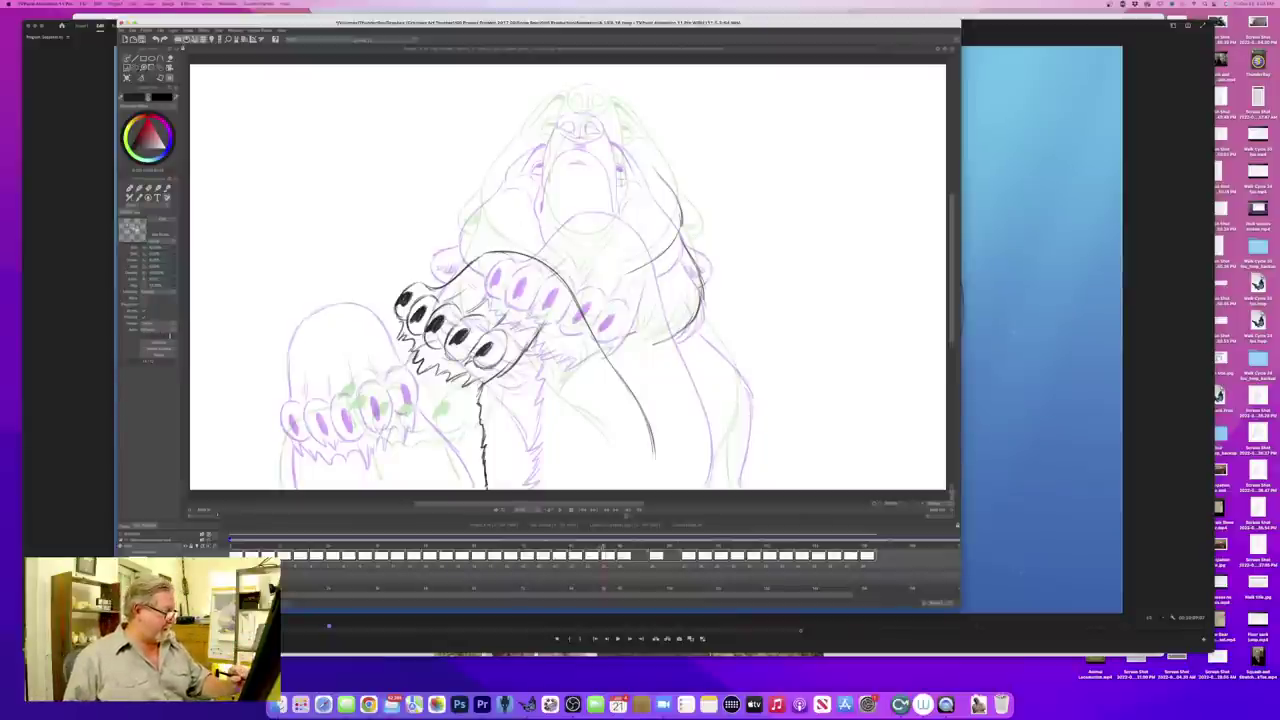
click(607, 512)
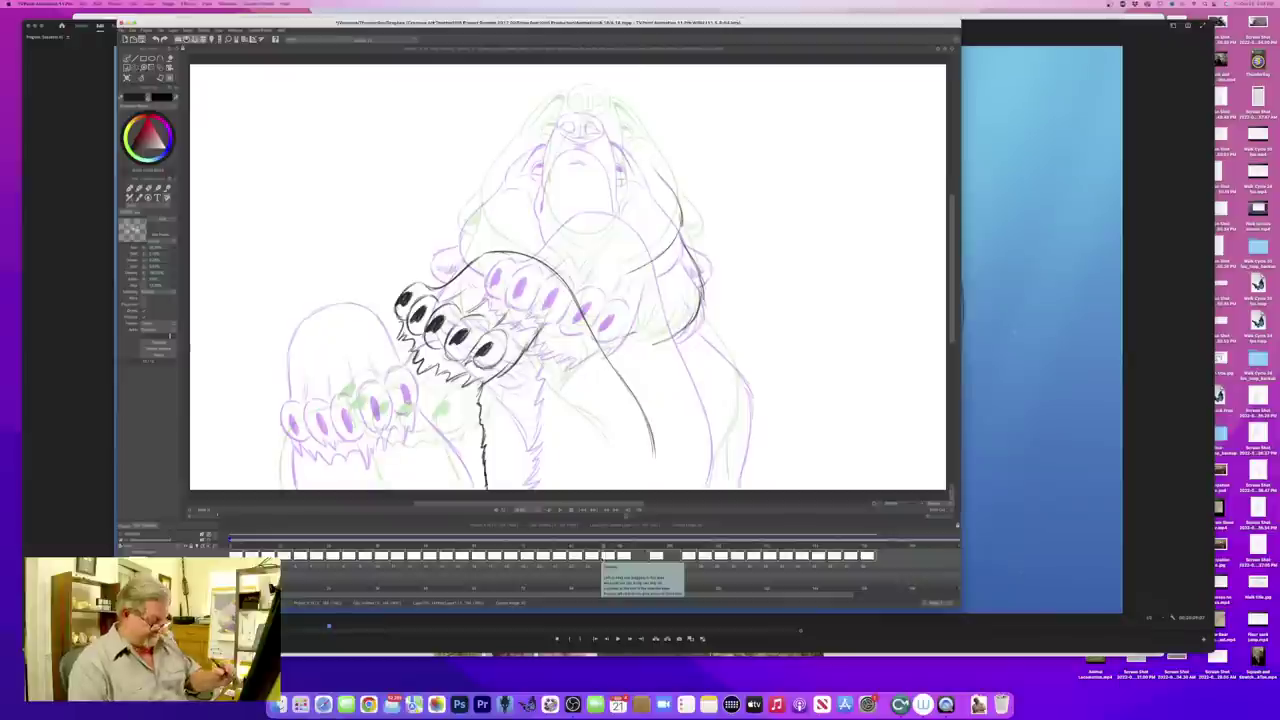
- Draw the outer contour of the right shoulder and foreleg down to the canvas edge, comparing it with the neighbouring drawing
mouse_move(700, 318)
mouse_down()
mouse_move(742, 374)
mouse_move(744, 426)
mouse_up()
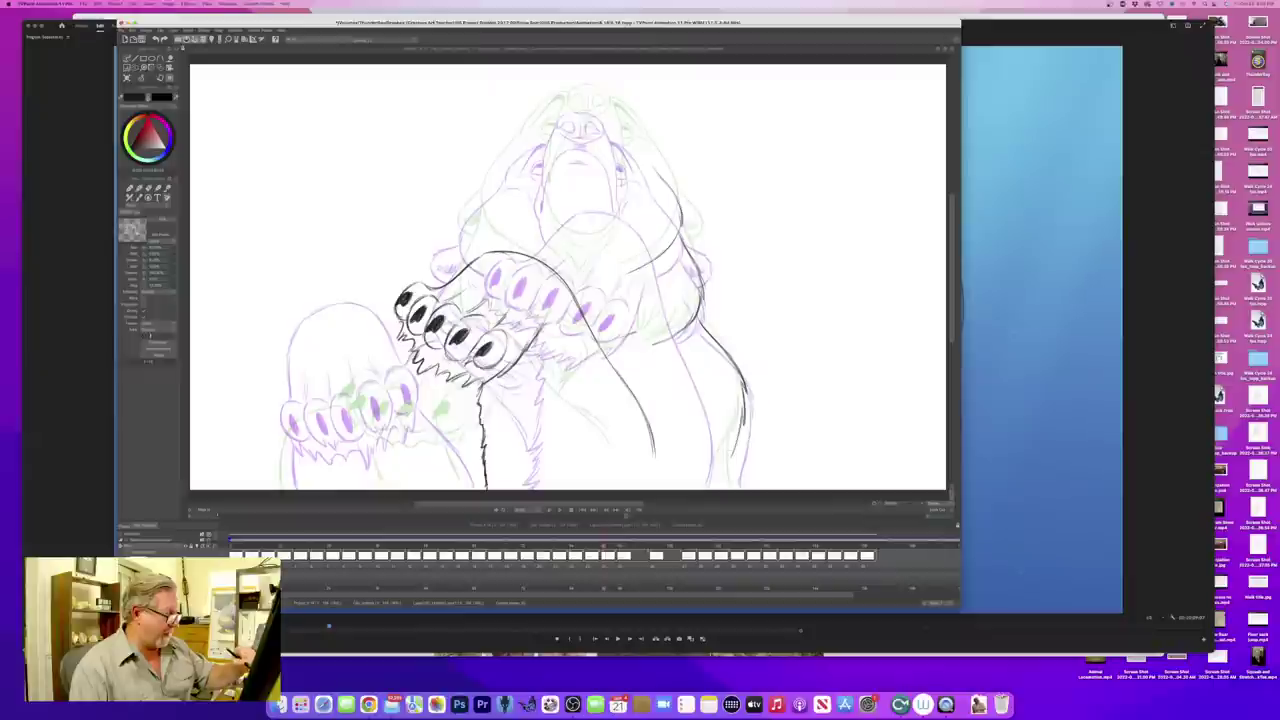
drag(743, 418, 722, 490)
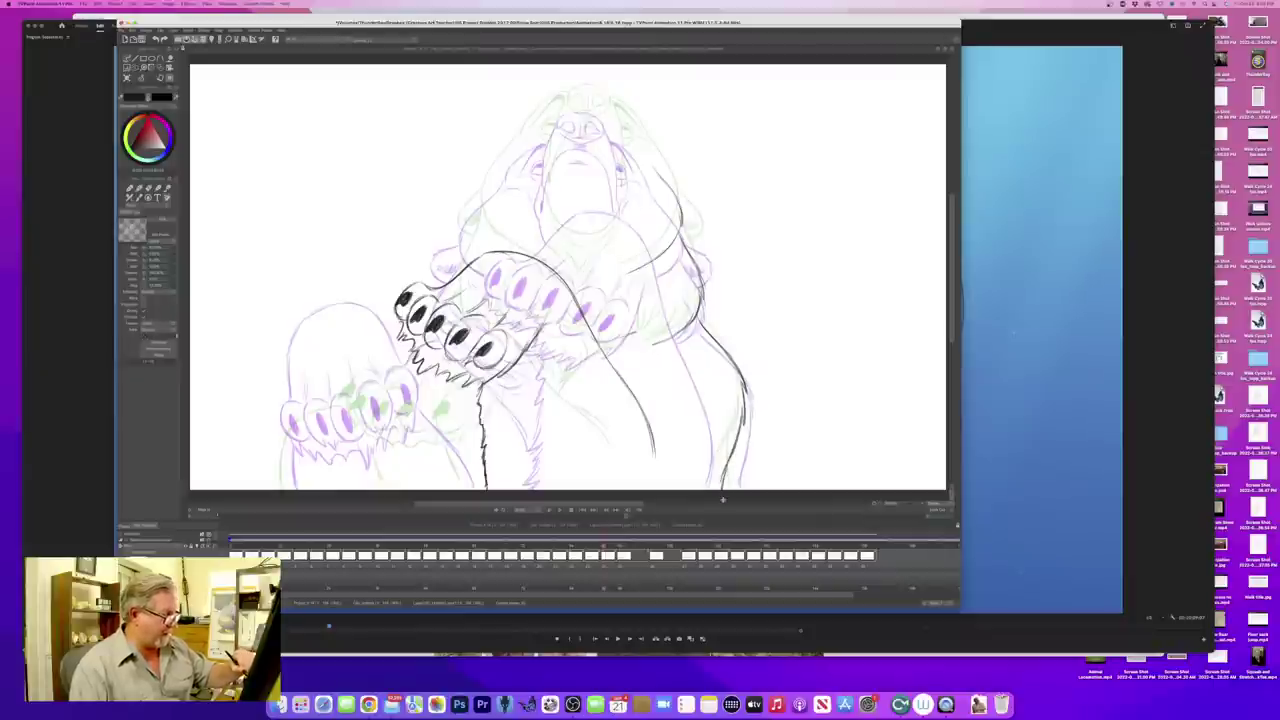
key(Right)
key(Left)
key(Right)
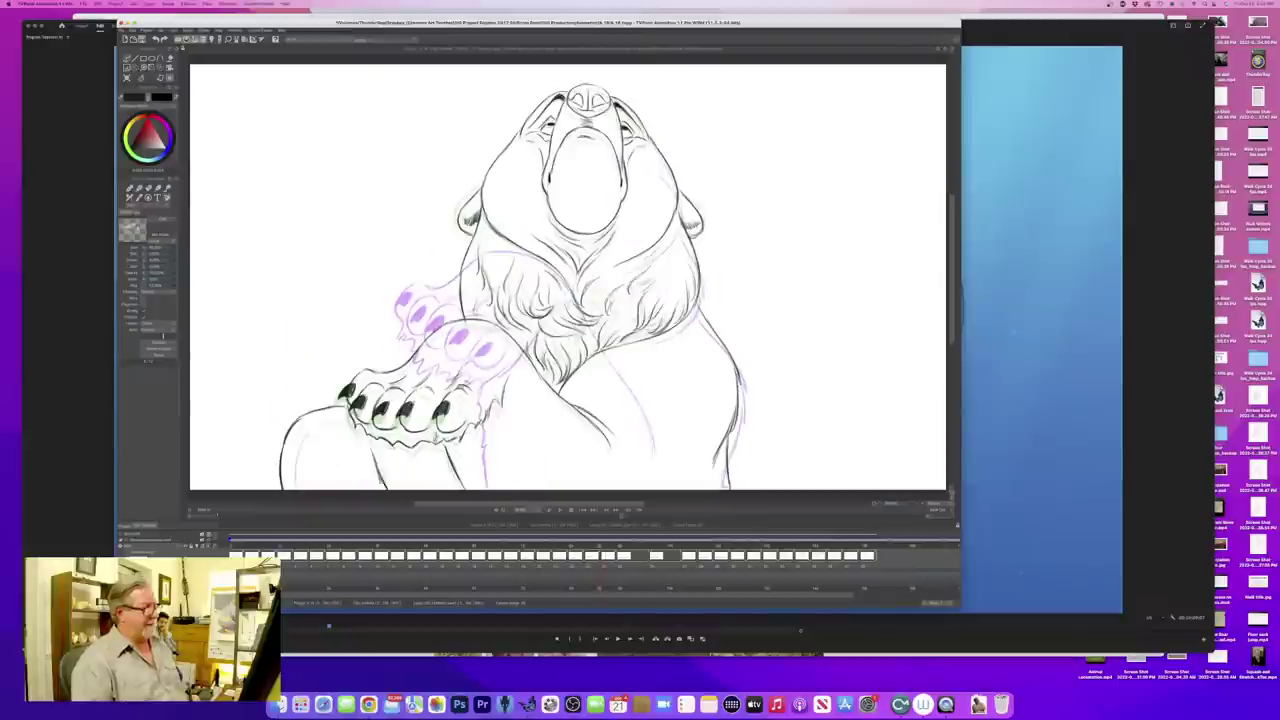
key(Left)
key(Right)
key(Left)
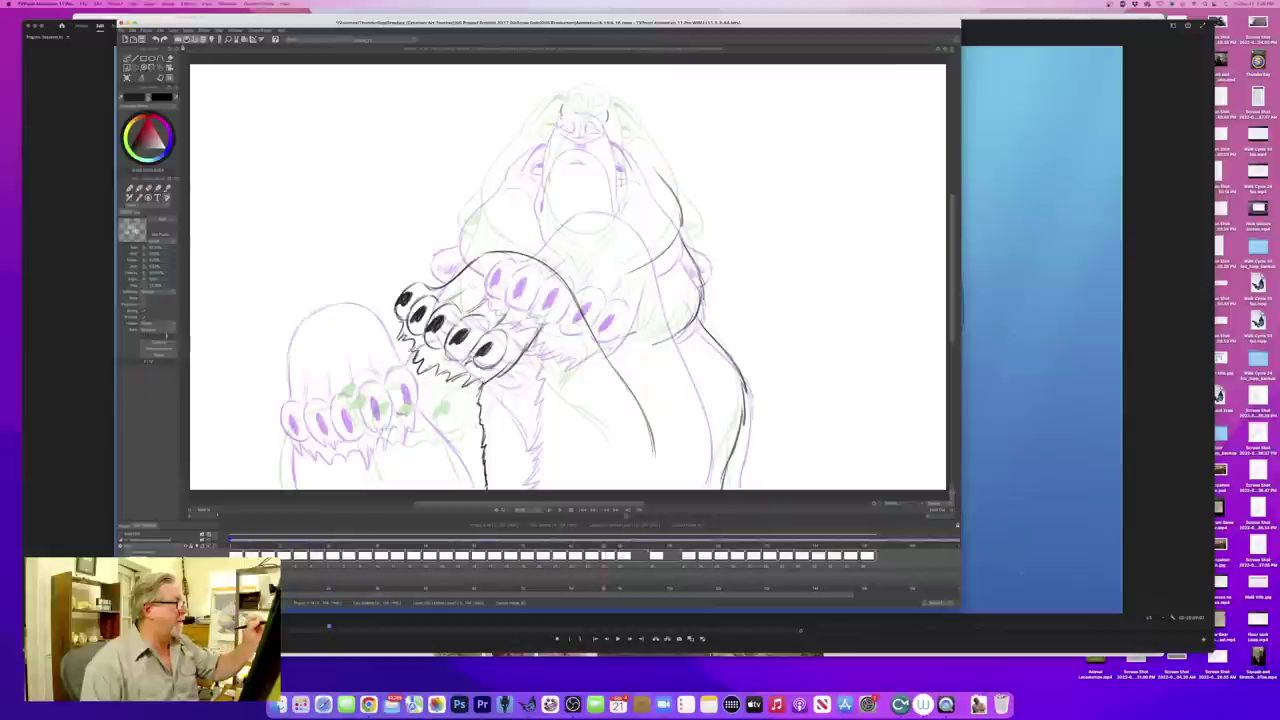
- Draw the rounded outline of the bear's nose with its centre line and right nostril
drag(563, 108, 571, 125)
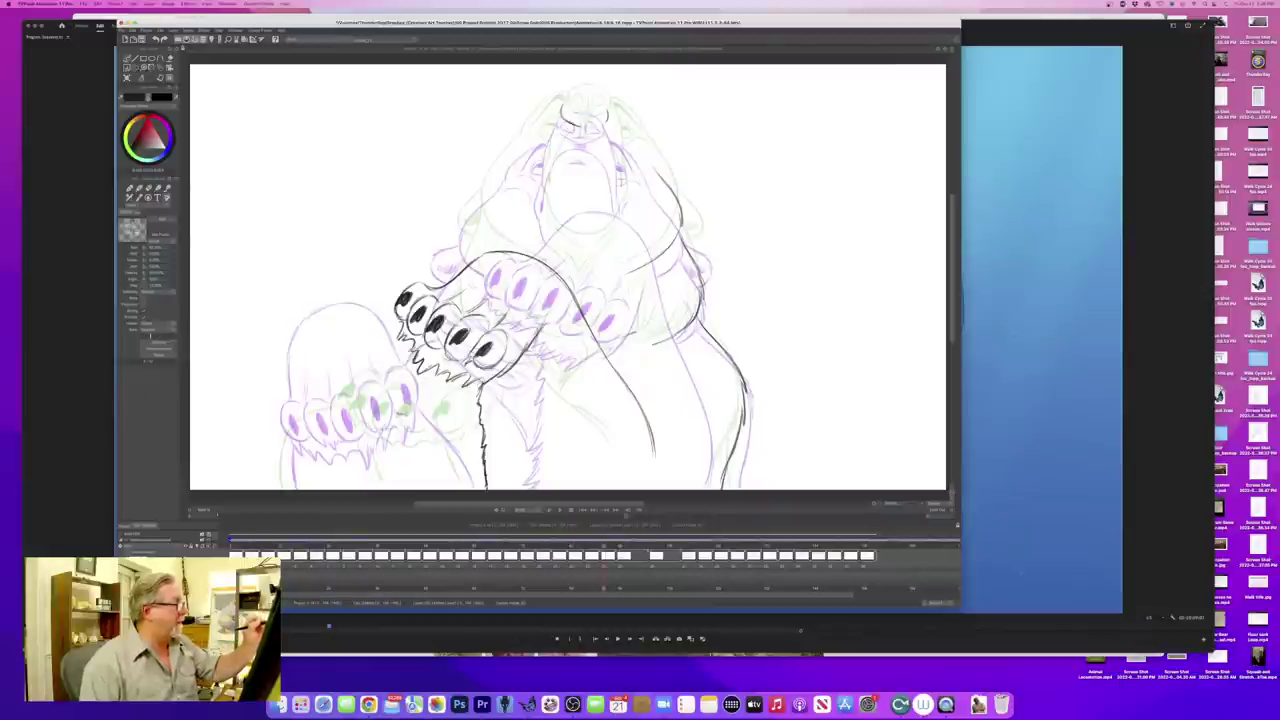
drag(588, 121, 606, 127)
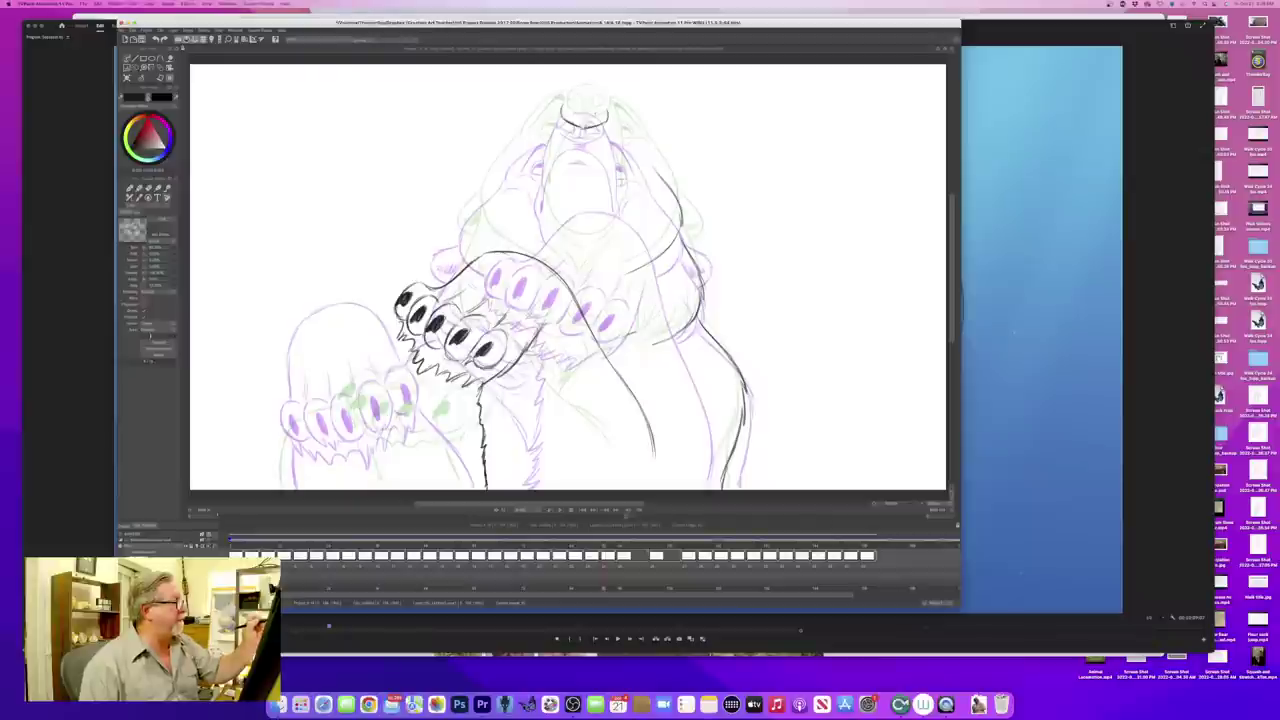
drag(575, 101, 589, 99)
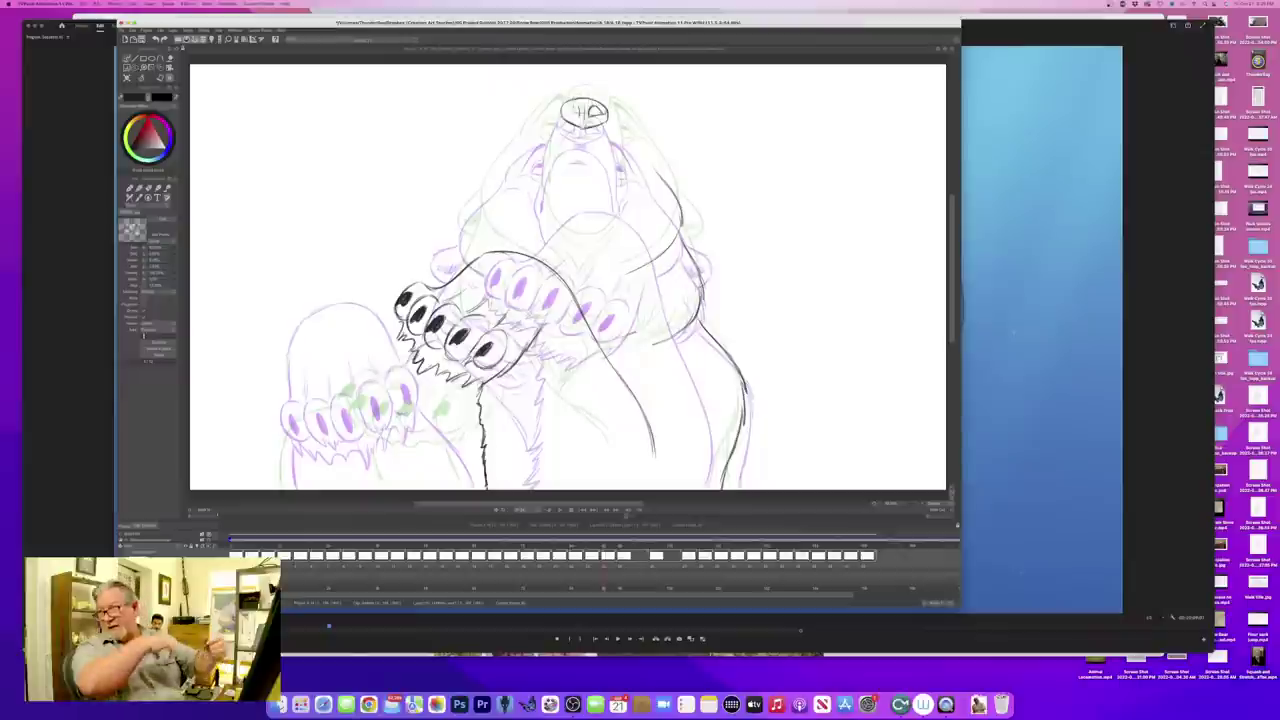
- Draw the left nostril and refine the nose details, flipping through the neighbouring drawings to check the head motion
key(Left)
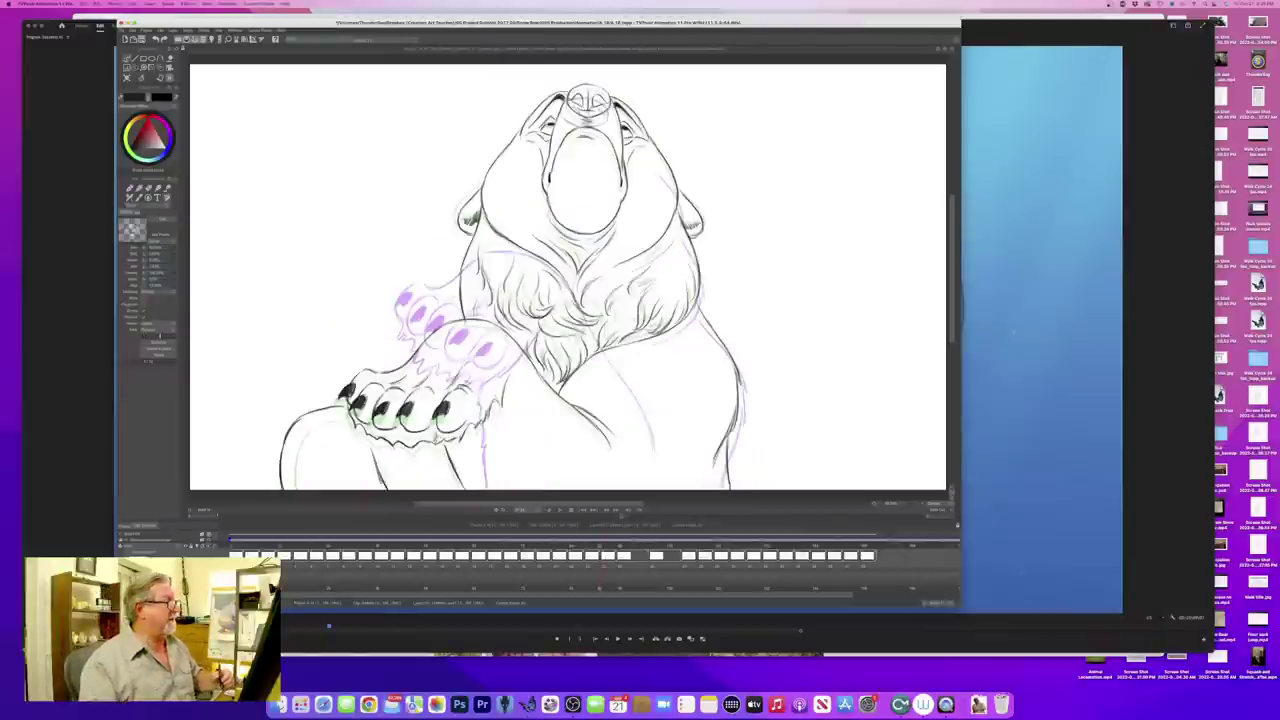
key(Right)
key(Left)
key(Right)
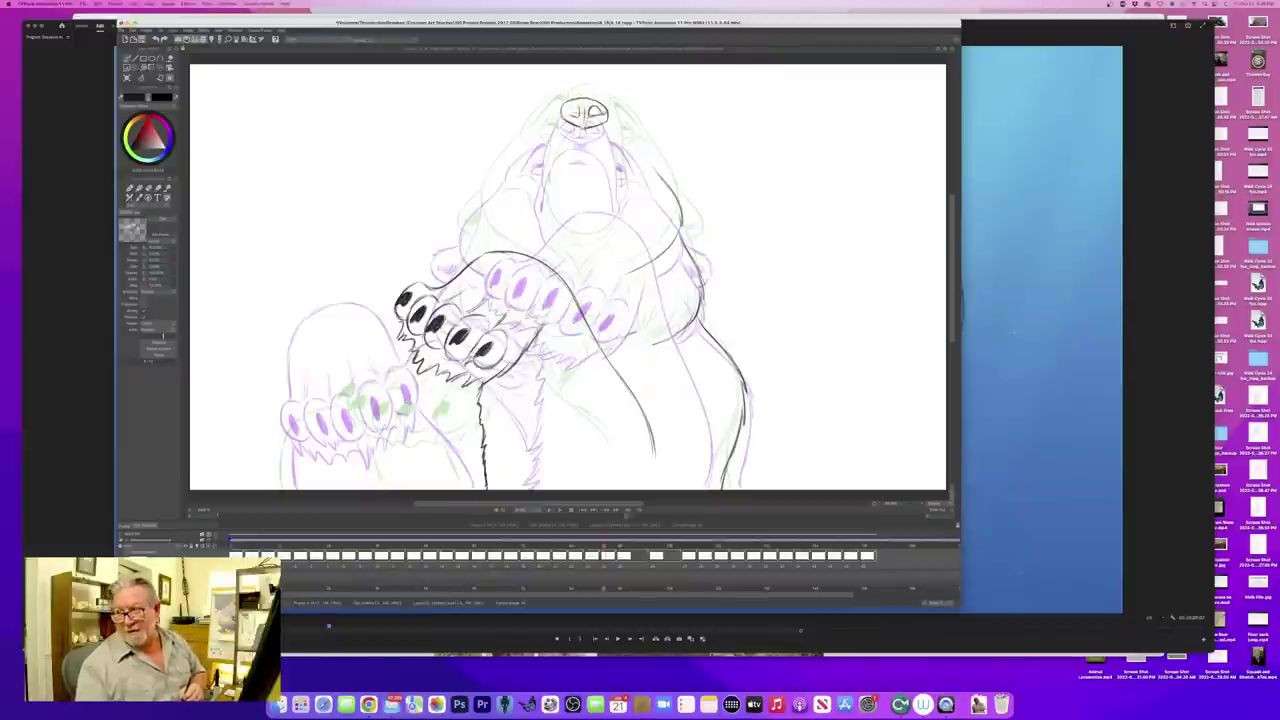
key(Left)
key(Right)
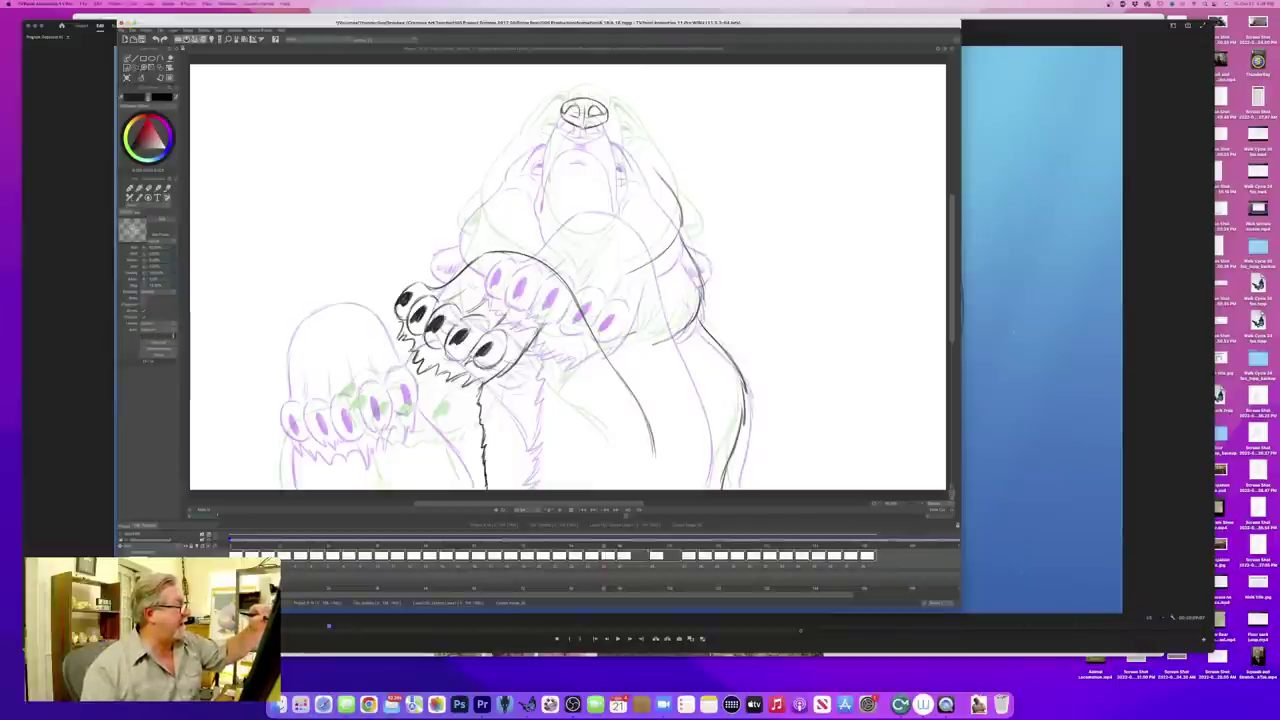
key(Right)
key(Left)
key(Right)
key(Left)
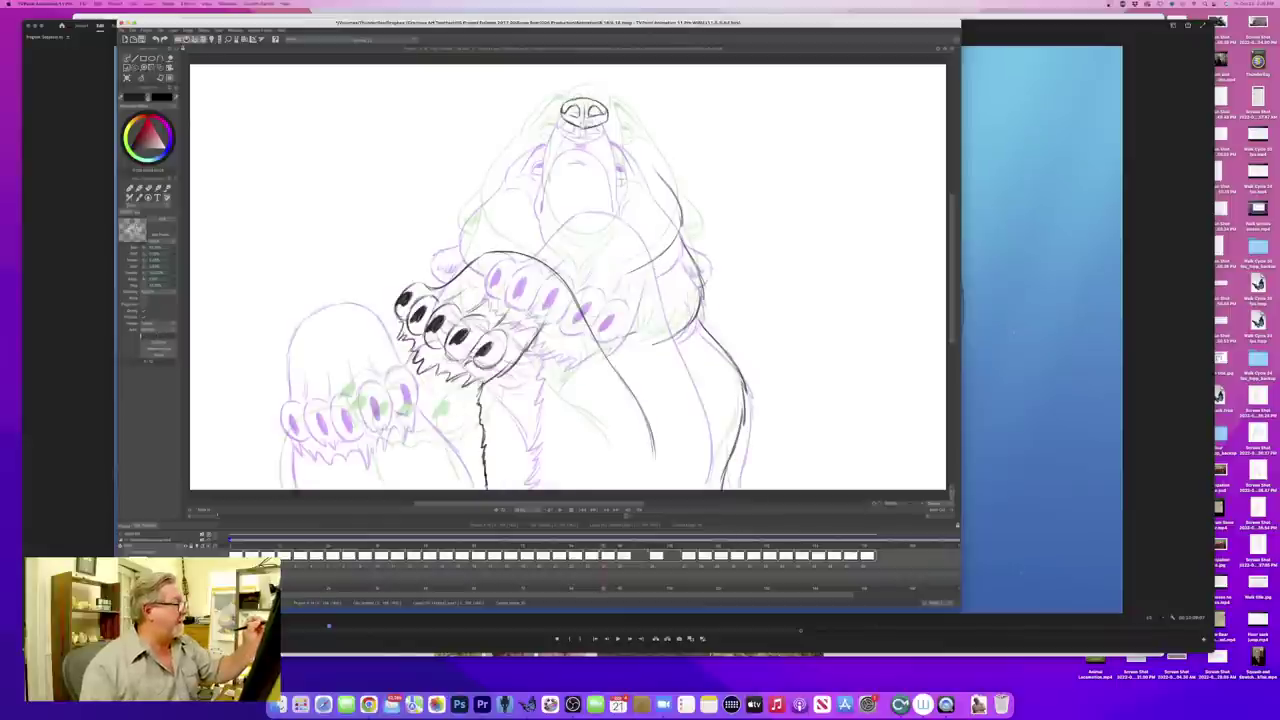
key(Right)
key(Left)
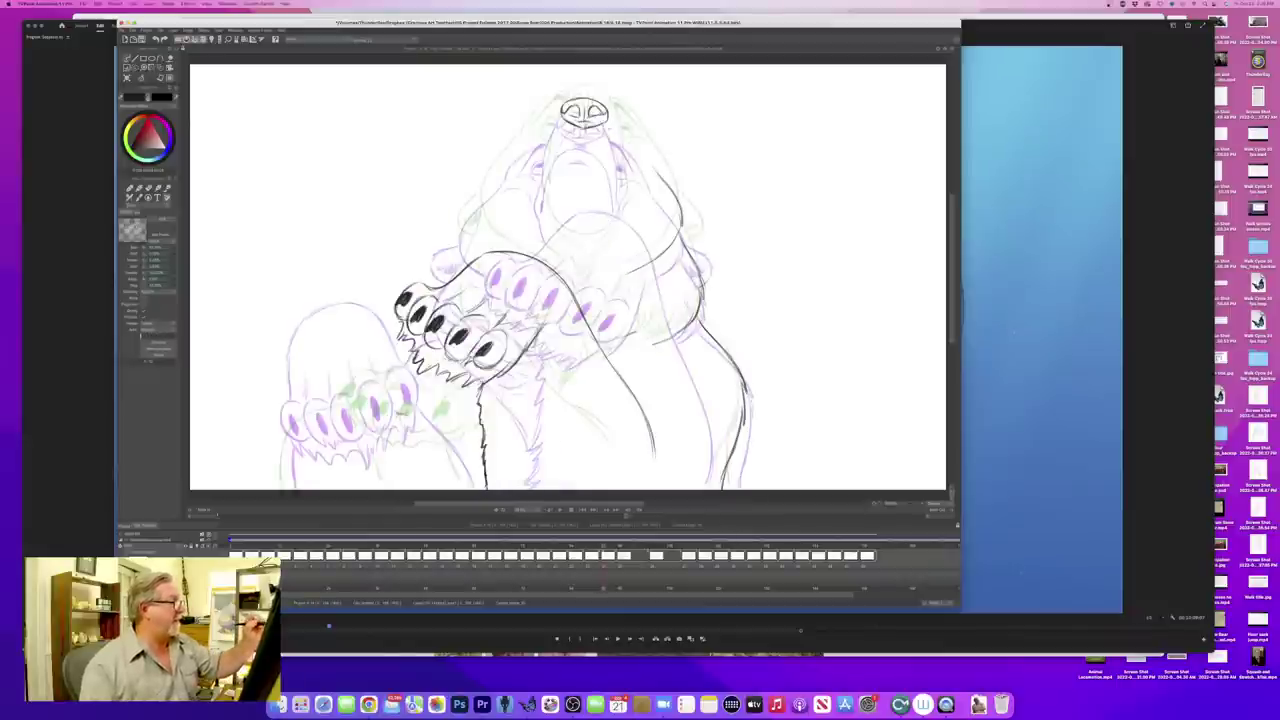
- Draw both sides of the muzzle and the arched upper mouth line, save the project, and compare with the next drawing
drag(608, 116, 620, 170)
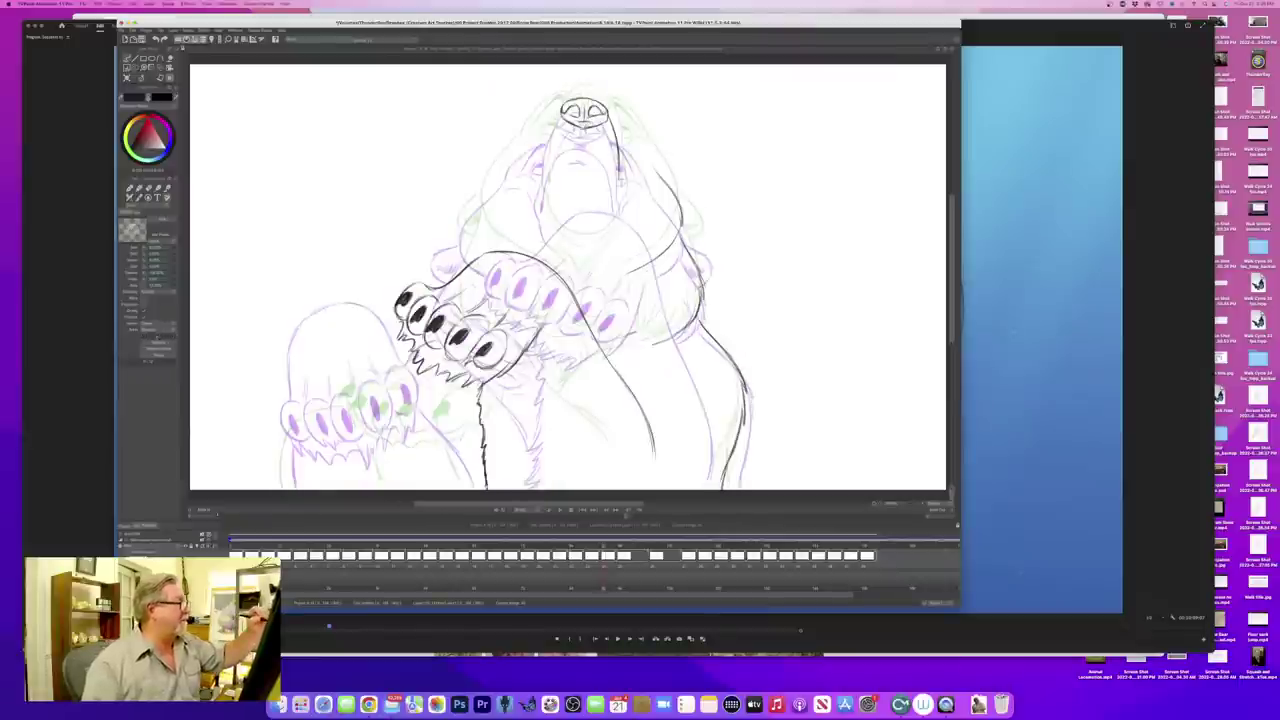
drag(556, 116, 542, 208)
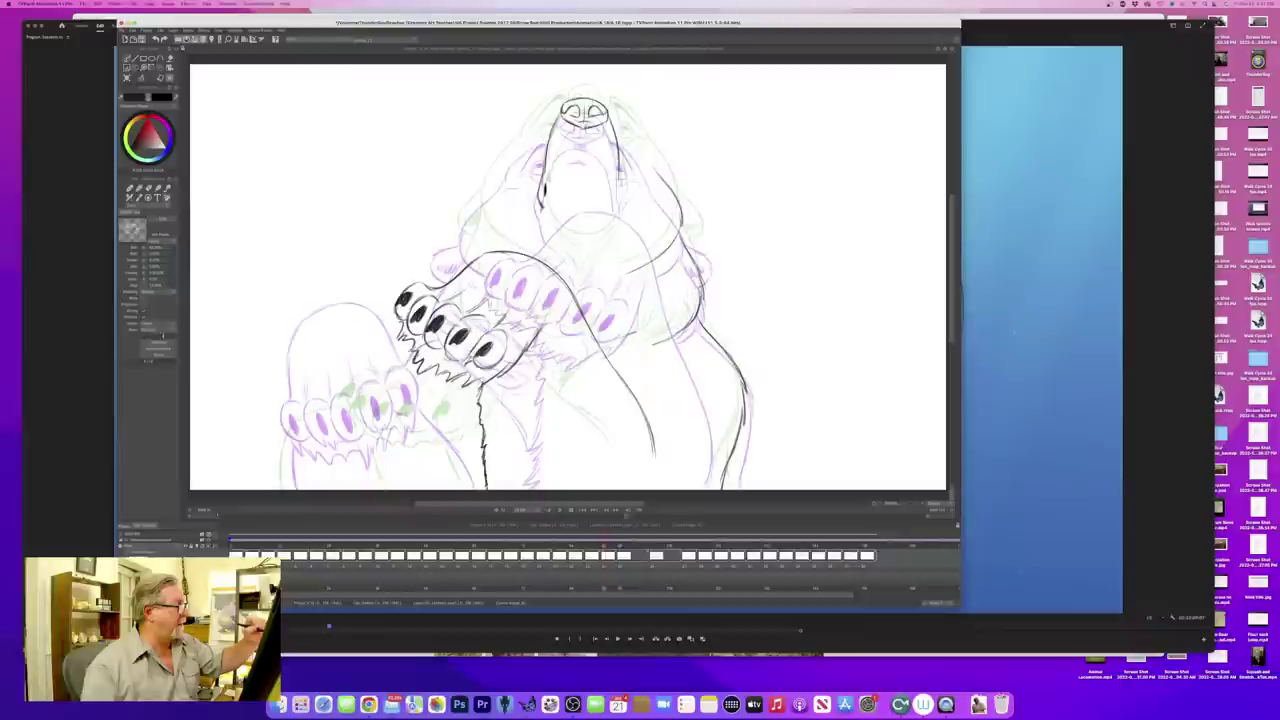
drag(617, 186, 617, 200)
key(super+s)
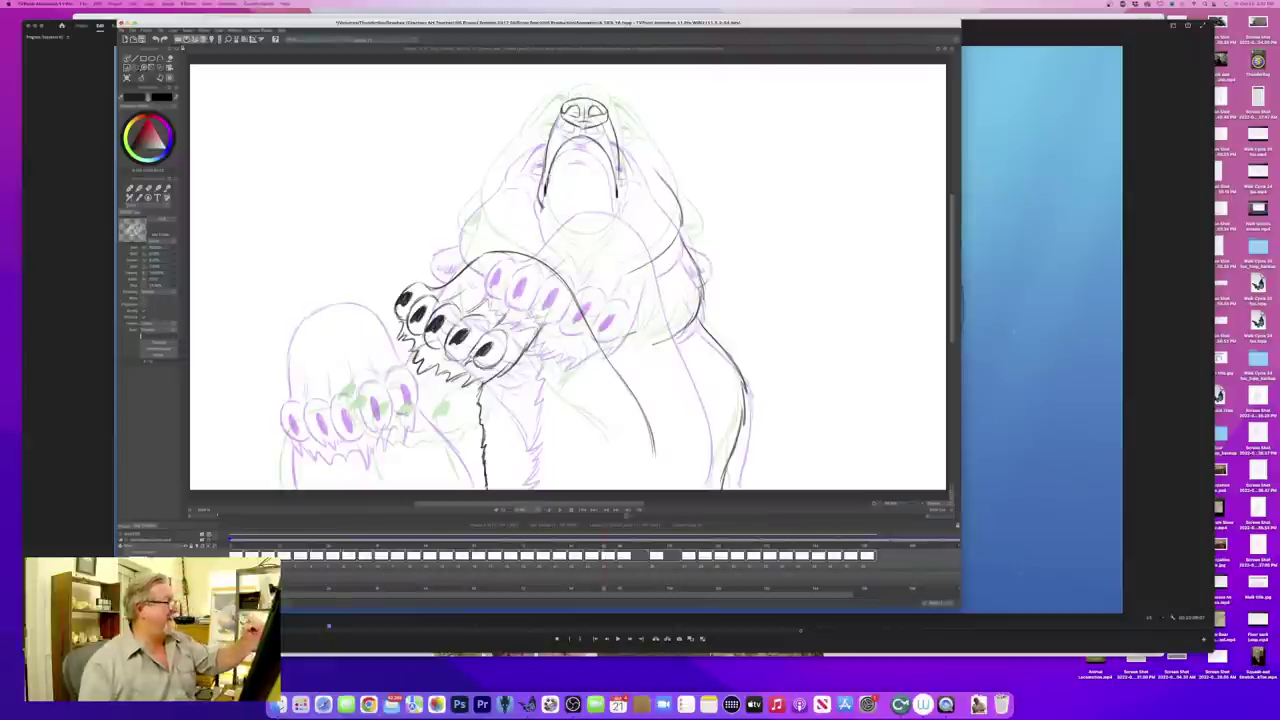
key(Right)
key(Left)
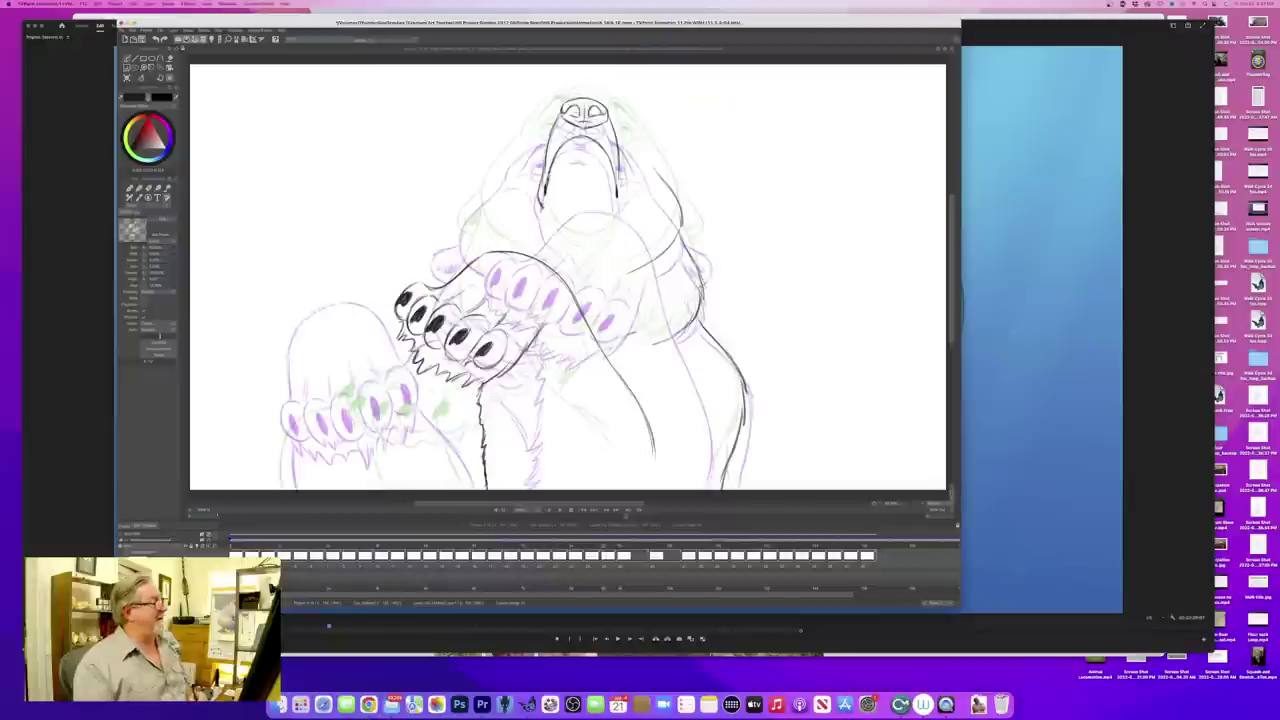
key(Right)
key(Left)
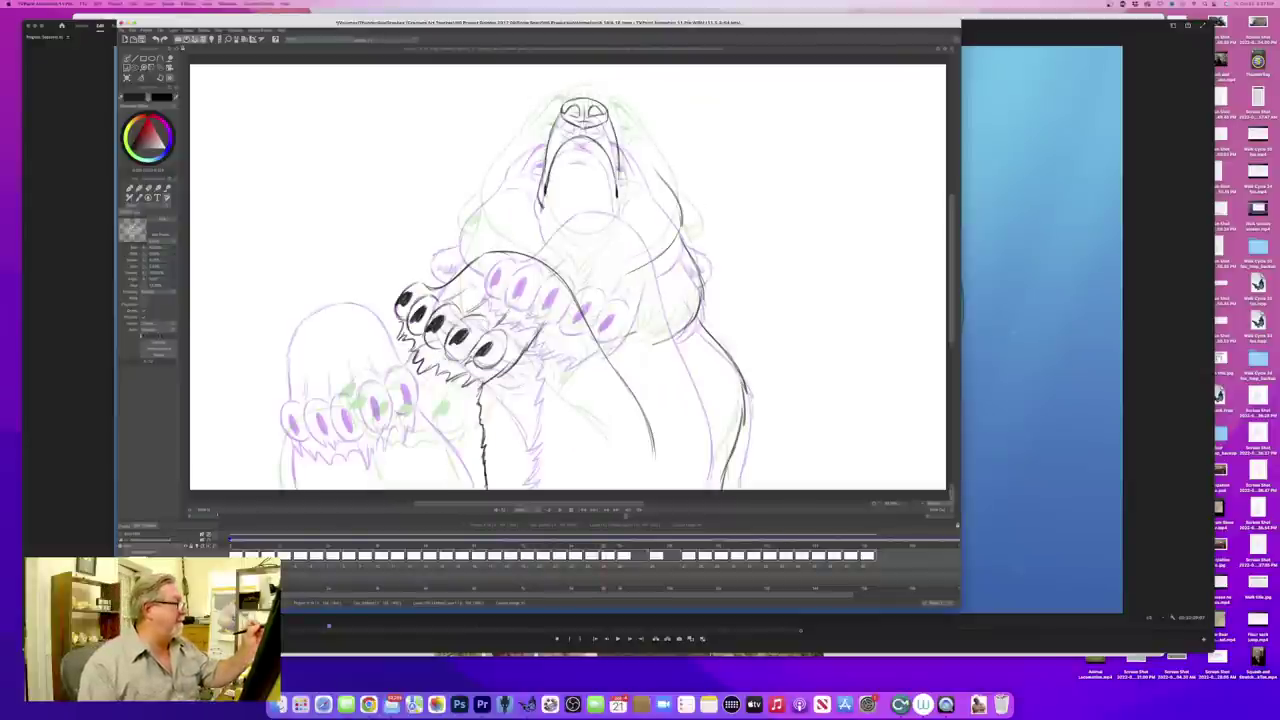
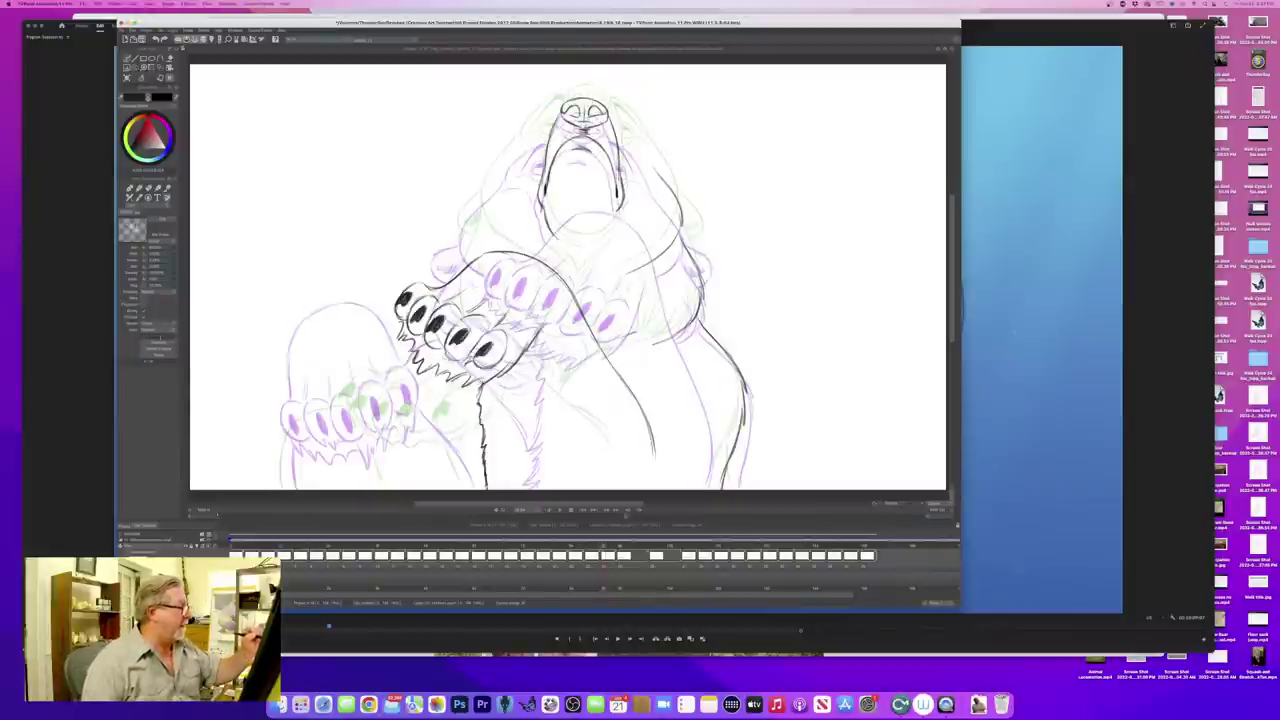
- Add the lip details under the nose and close the mouth with a rounded chin line, flipping against the previous drawing
key(Left)
key(Right)
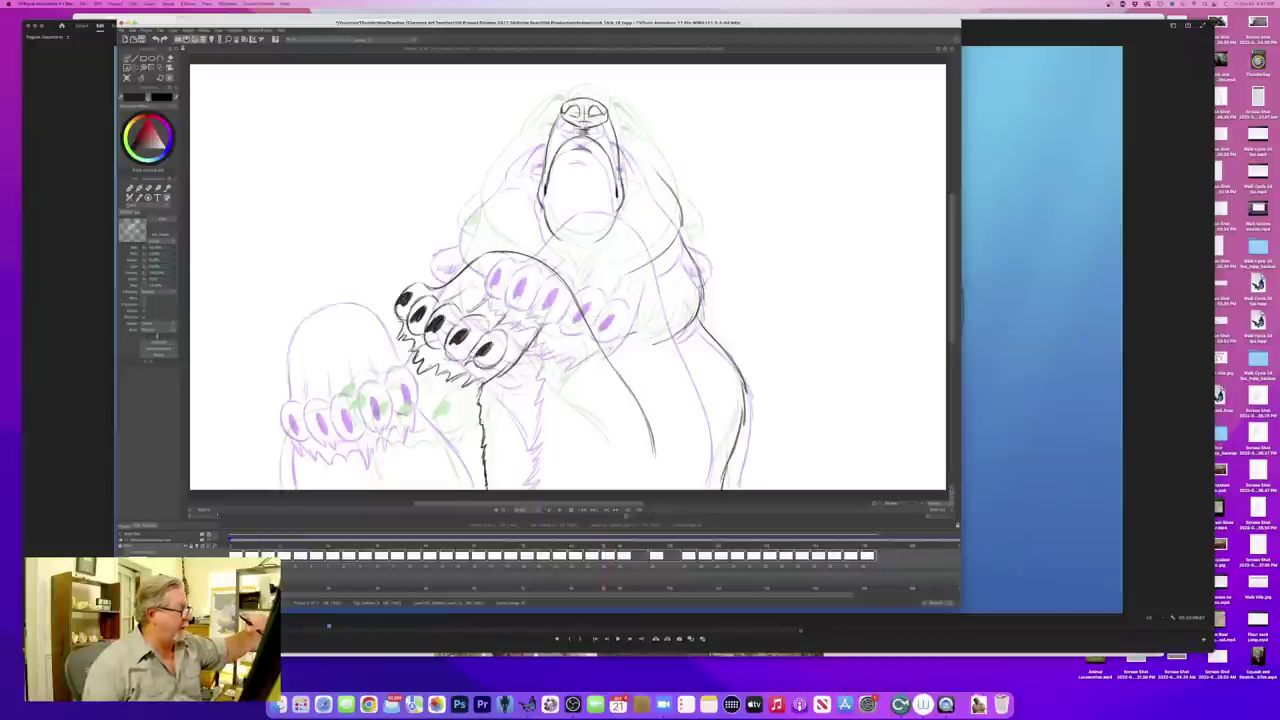
mouse_move(611, 227)
mouse_down()
mouse_move(582, 245)
mouse_move(555, 235)
mouse_up()
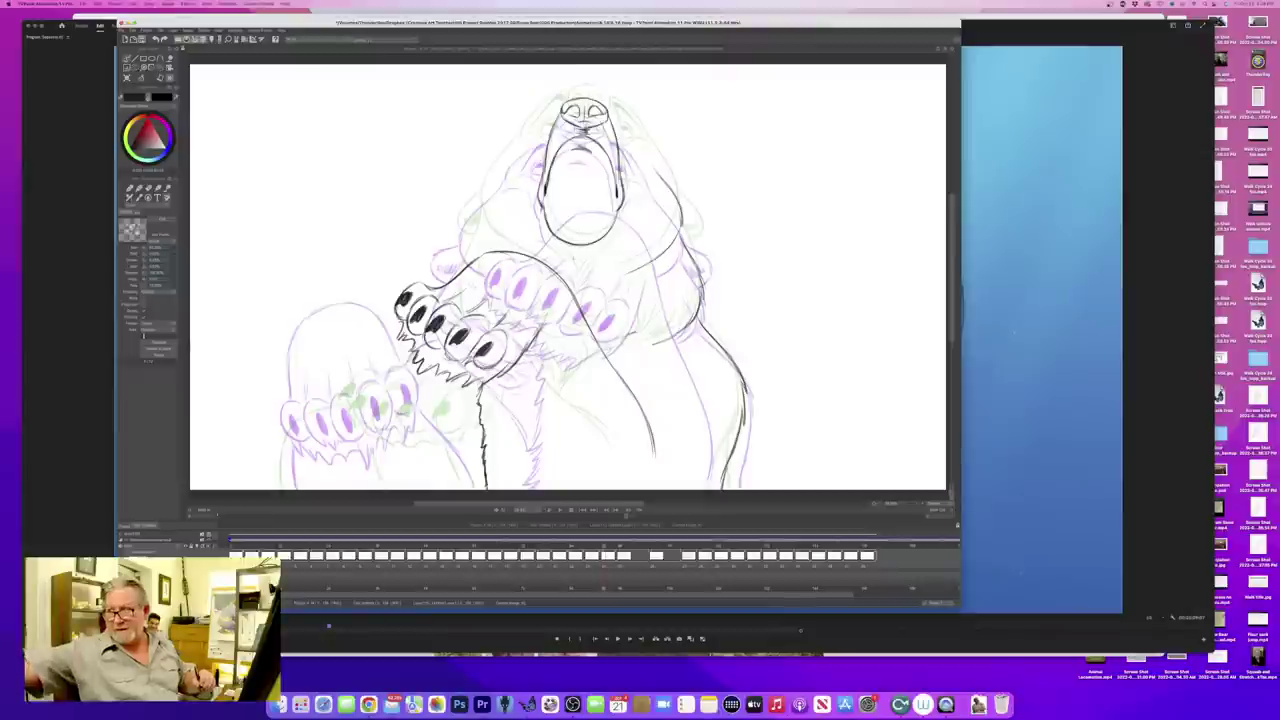
key(Left)
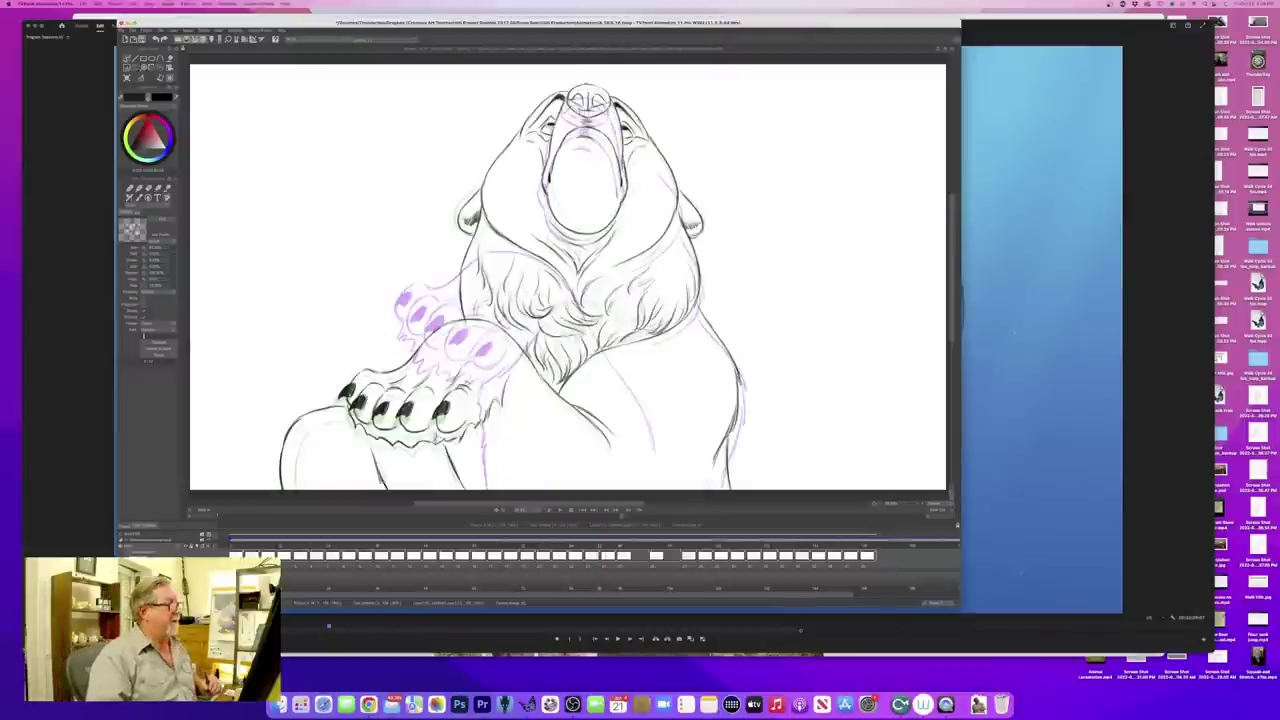
key(Right)
key(Left)
key(Right)
key(Left)
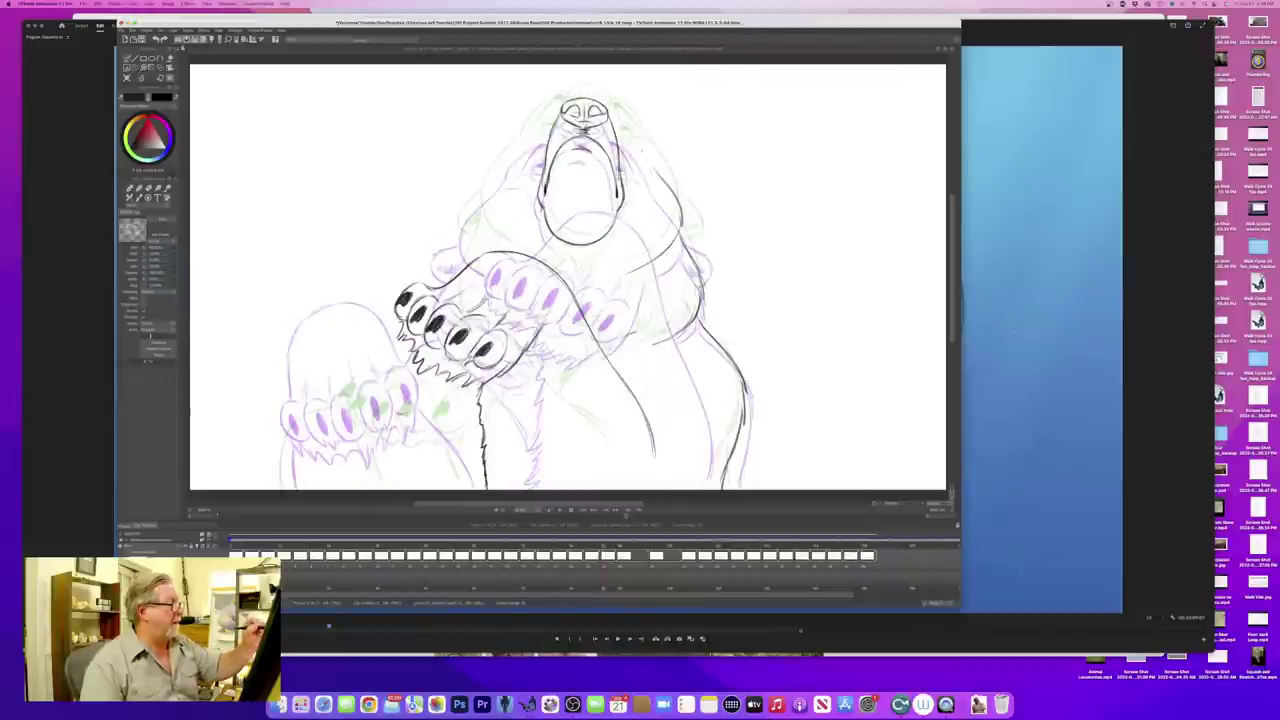
- Draw the brow and cheek contours on both sides of the head, flipping against the previous drawing
drag(649, 165, 613, 125)
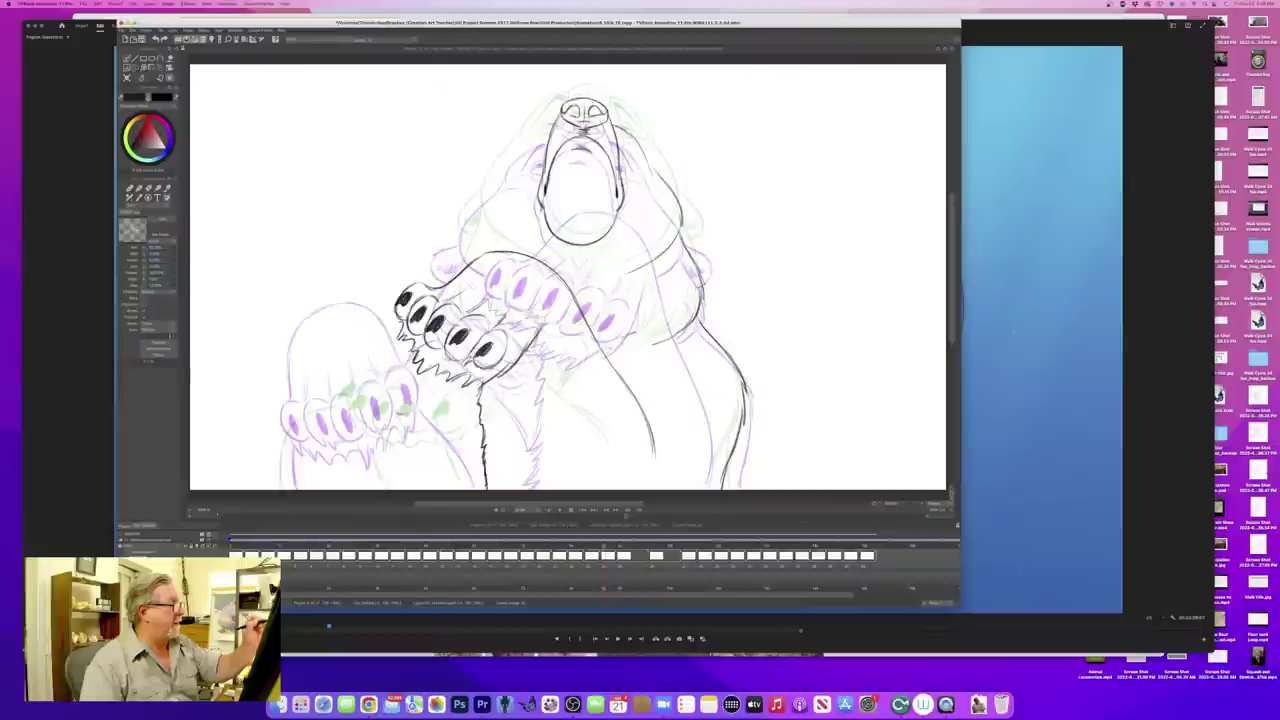
drag(640, 146, 667, 185)
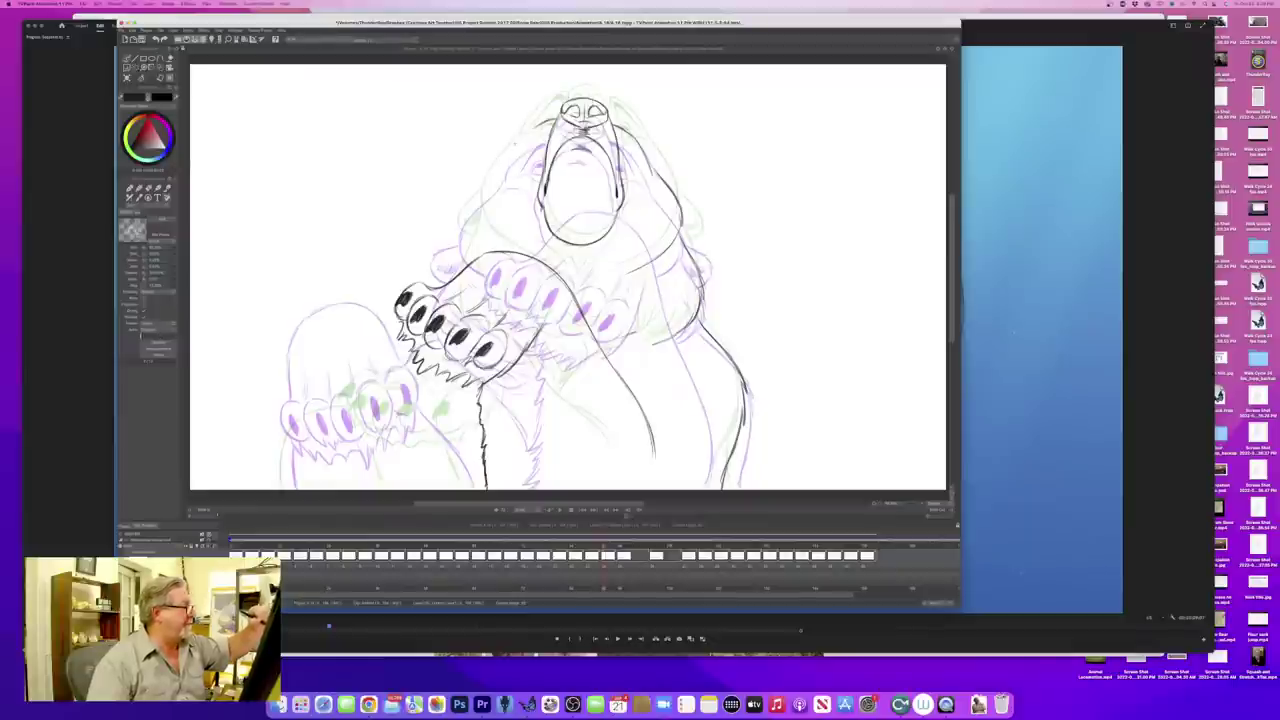
mouse_move(518, 146)
mouse_down()
mouse_move(534, 126)
mouse_move(469, 219)
mouse_up()
mouse_move(474, 205)
mouse_down()
mouse_move(468, 227)
mouse_move(494, 251)
mouse_up()
key(Left)
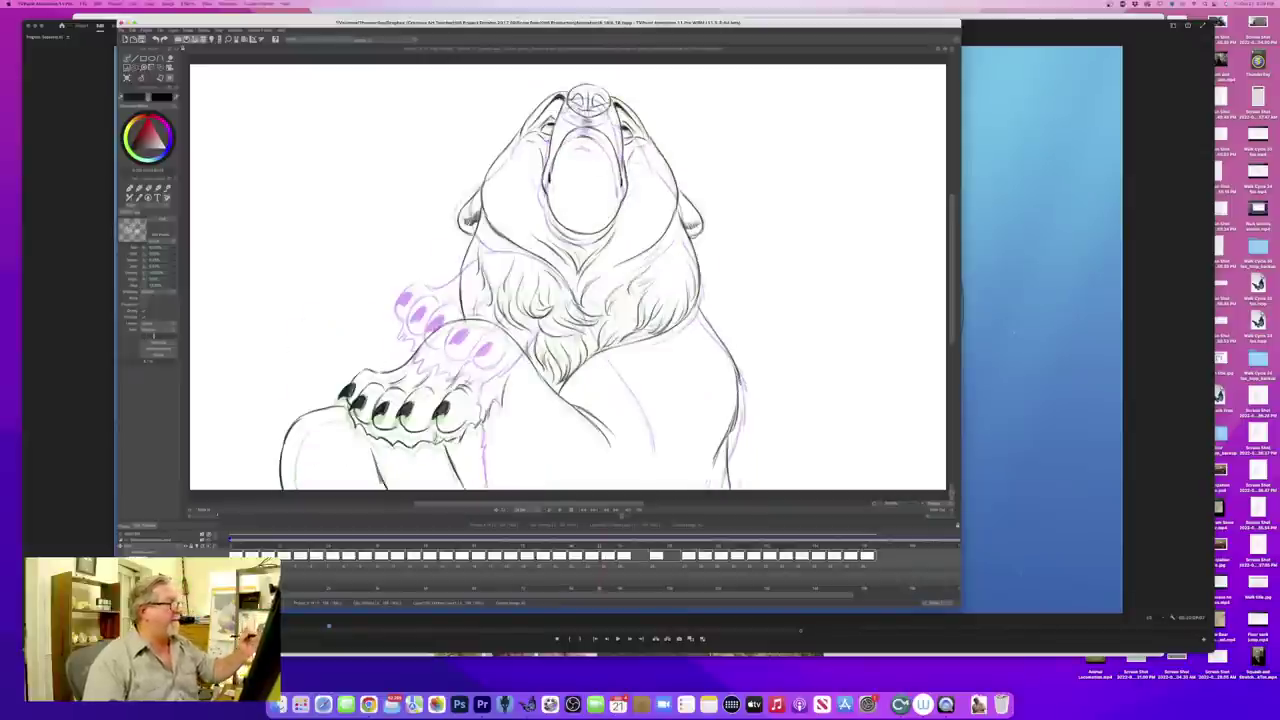
key(Right)
key(Left)
key(Right)
key(Left)
key(Right)
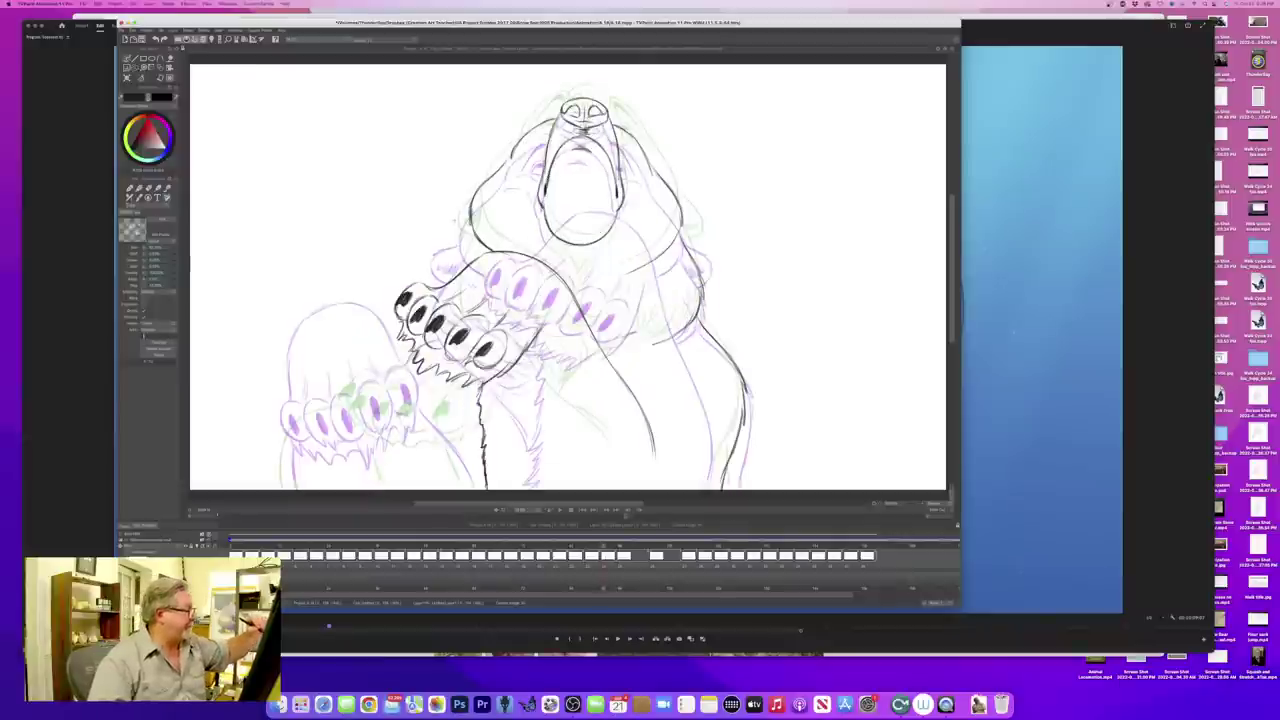
- Outline the bear's left ear and the neck line below it, comparing its position with the previous drawing
drag(471, 211, 441, 229)
key(Left)
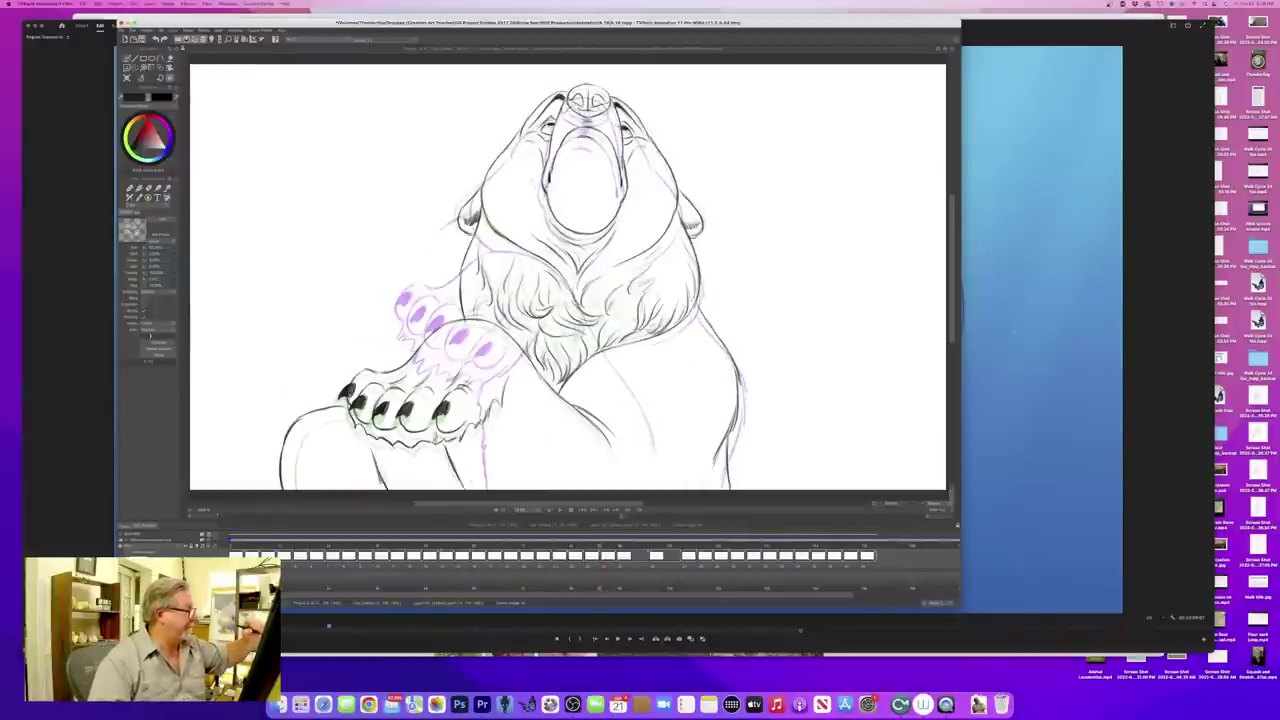
key(Right)
key(Left)
key(Right)
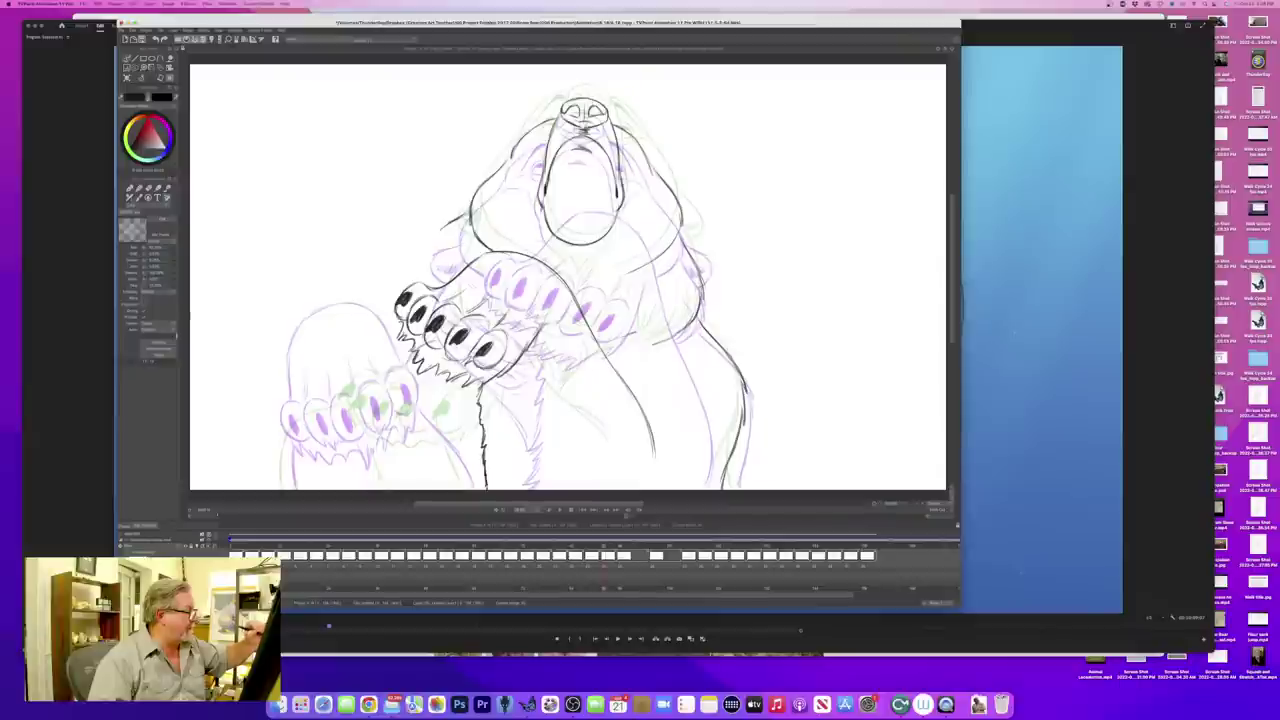
drag(460, 248, 450, 281)
key(Left)
key(Right)
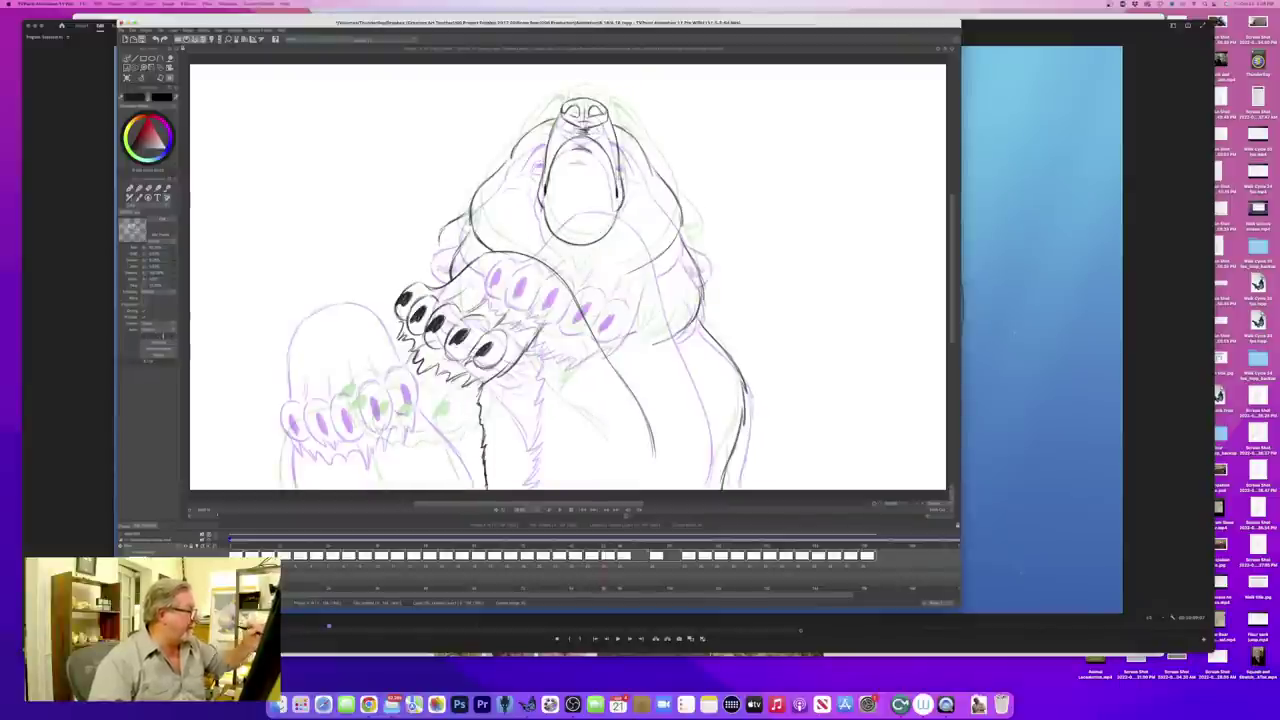
- Shade the inside of the left ear with short fur strokes and check it against the previous drawing
mouse_move(441, 230)
mouse_down()
mouse_move(455, 253)
mouse_move(461, 239)
mouse_up()
drag(465, 229, 452, 247)
drag(457, 234, 447, 247)
mouse_move(453, 239)
mouse_down()
mouse_move(445, 247)
mouse_move(460, 240)
mouse_up()
drag(471, 227, 461, 243)
key(Left)
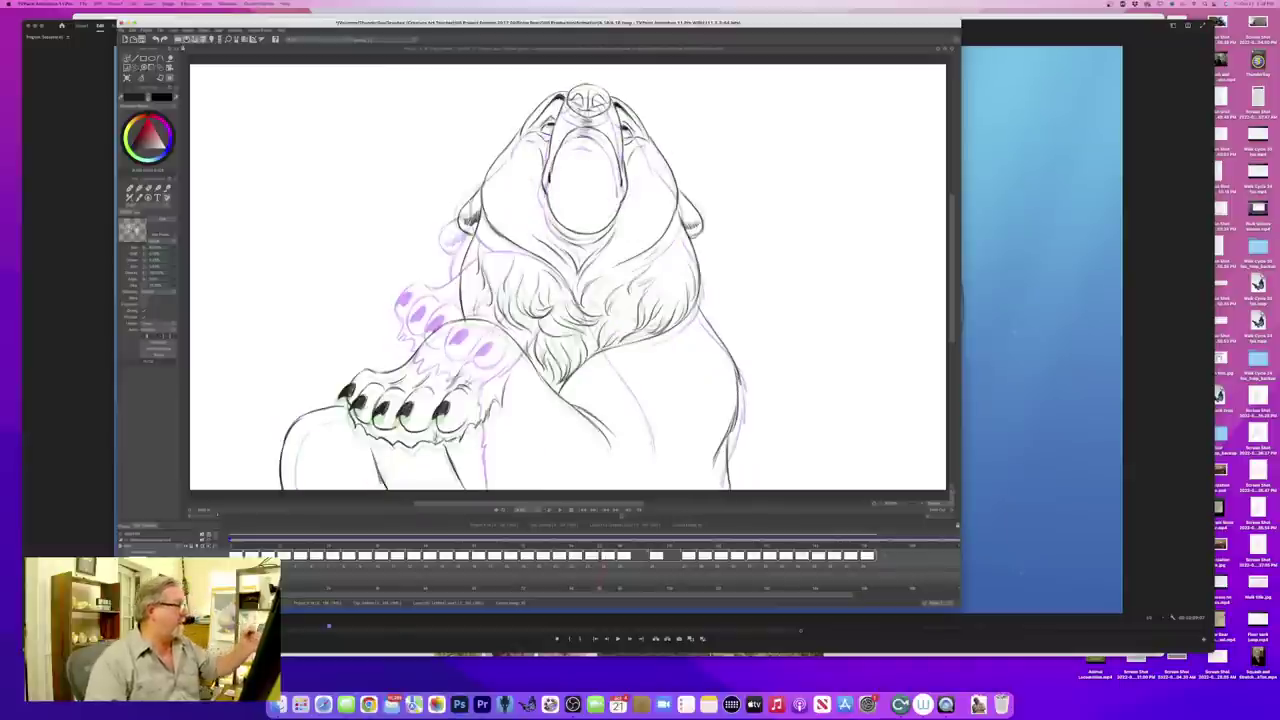
key(Right)
key(Left)
key(Right)
key(Left)
key(Right)
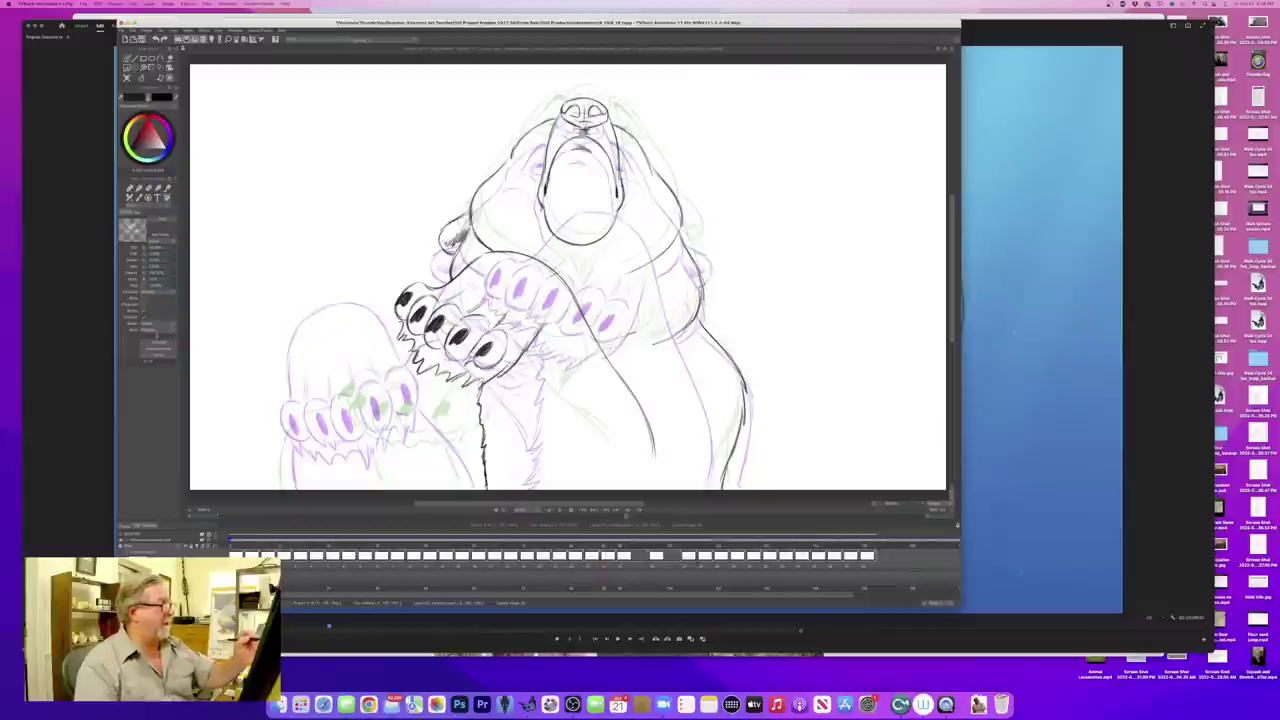
- Outline and shade the right ear, flipping to the previous drawing to check its movement
drag(688, 224, 709, 259)
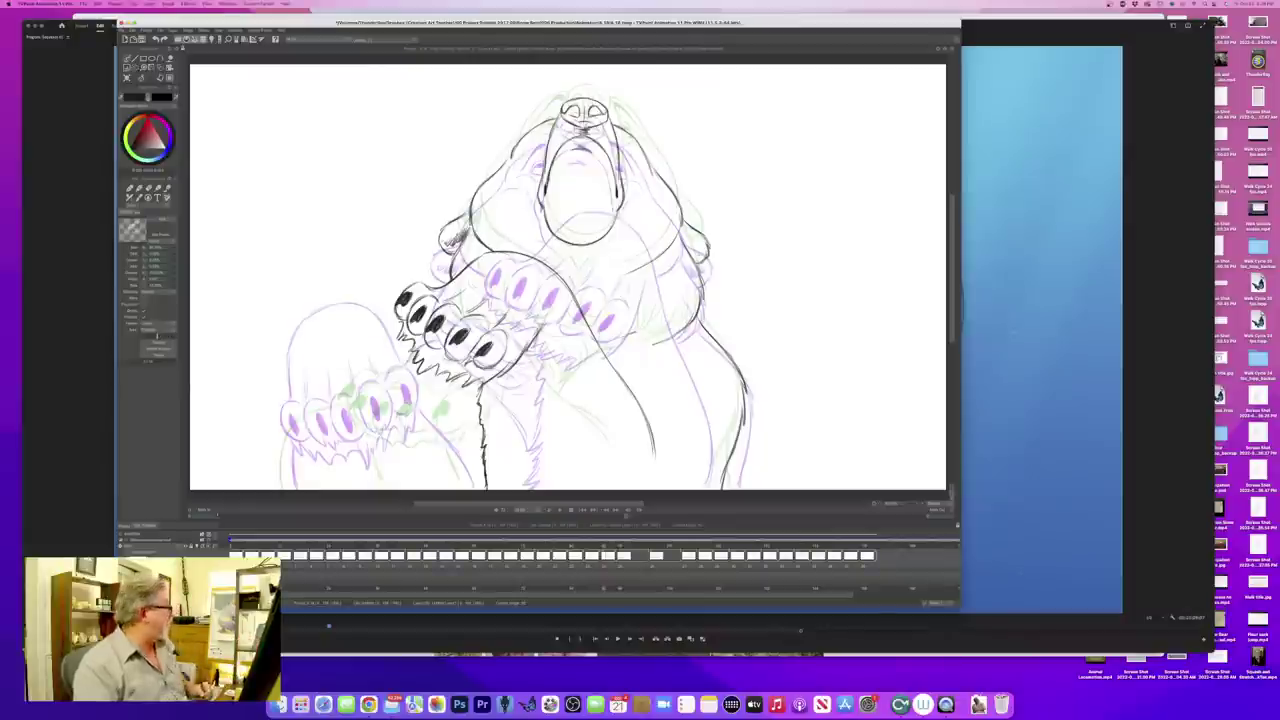
key(Left)
key(Right)
key(Left)
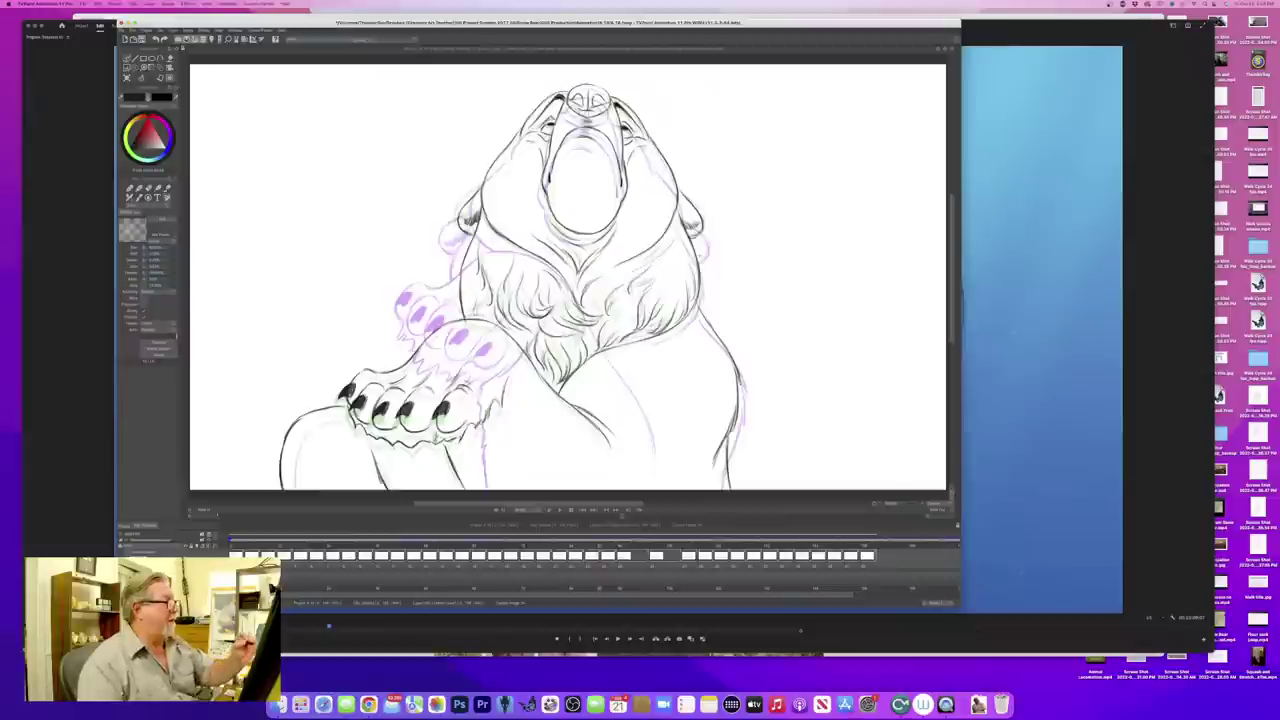
key(Right)
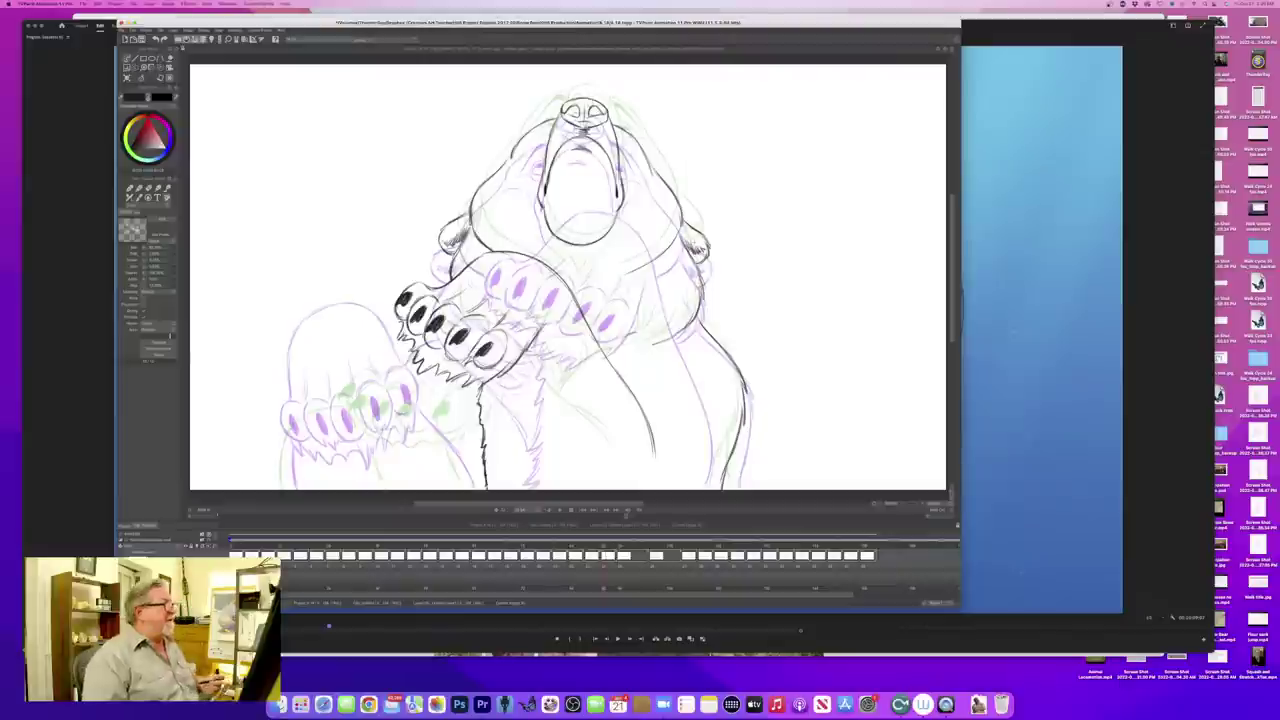
key(Left)
key(Right)
key(Left)
key(Right)
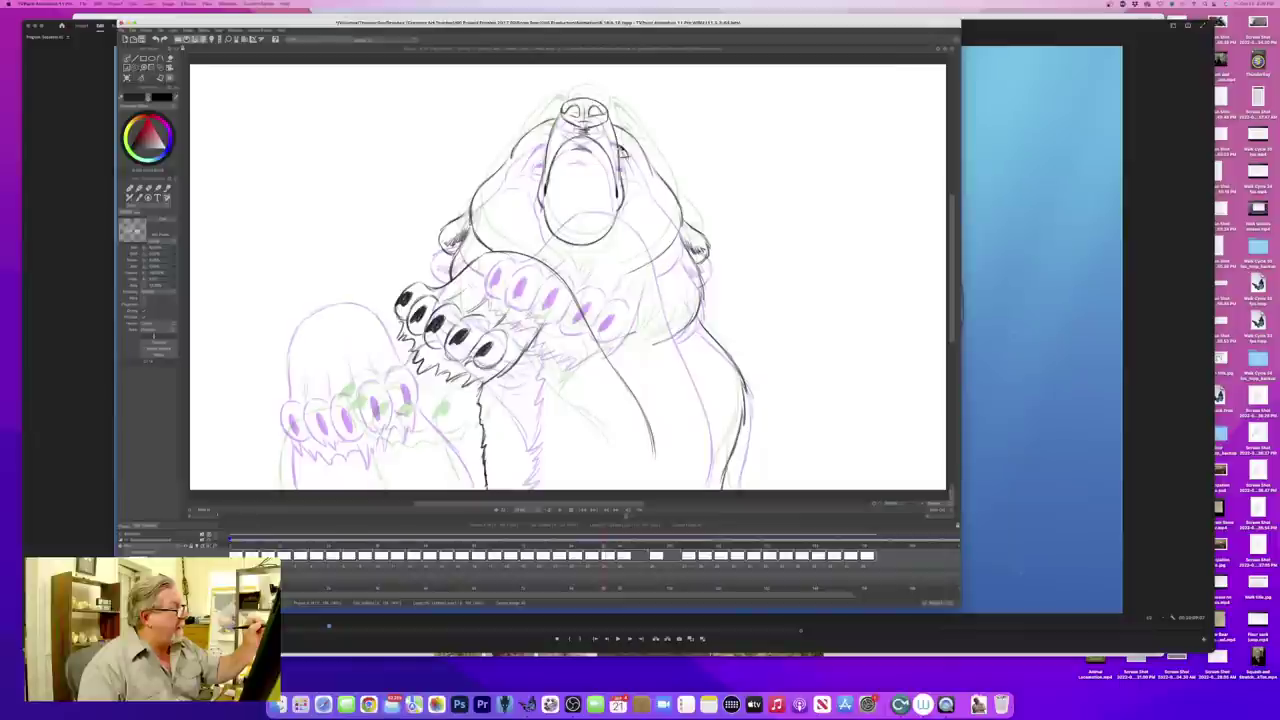
- Draw both eyes beside the muzzle and compare them with the neighbouring drawings
drag(618, 147, 623, 153)
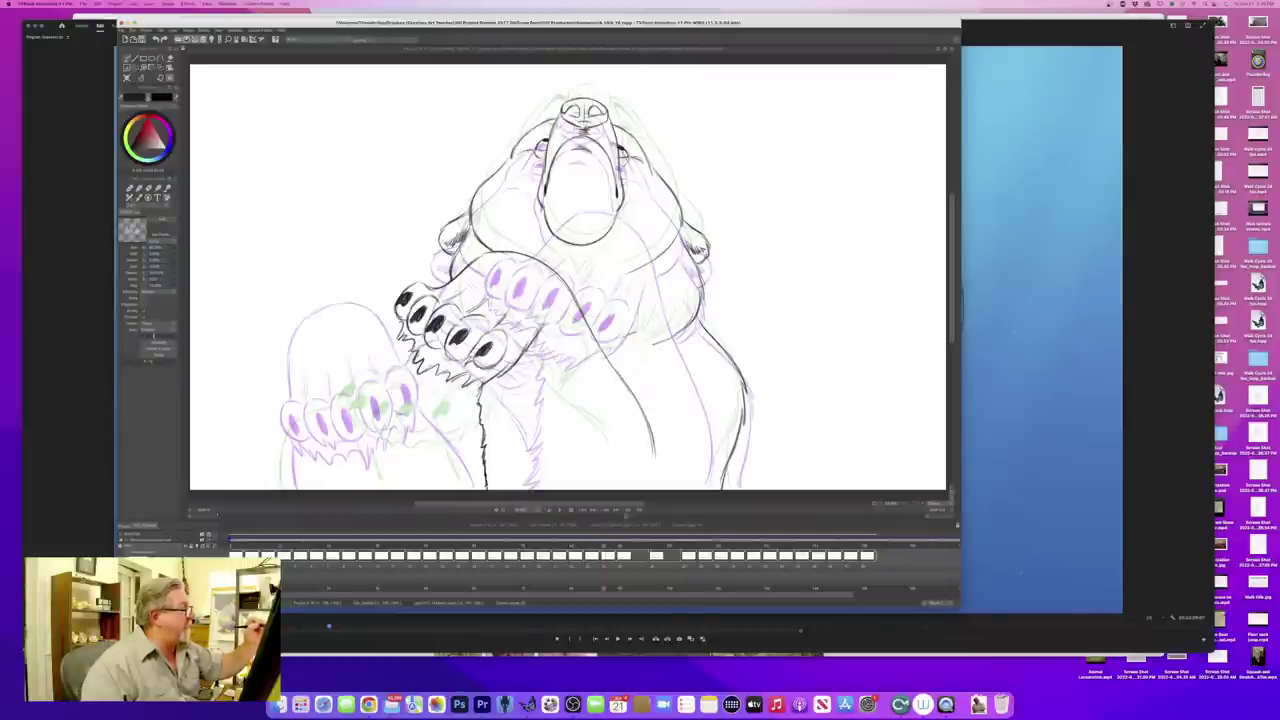
key(Left)
key(Right)
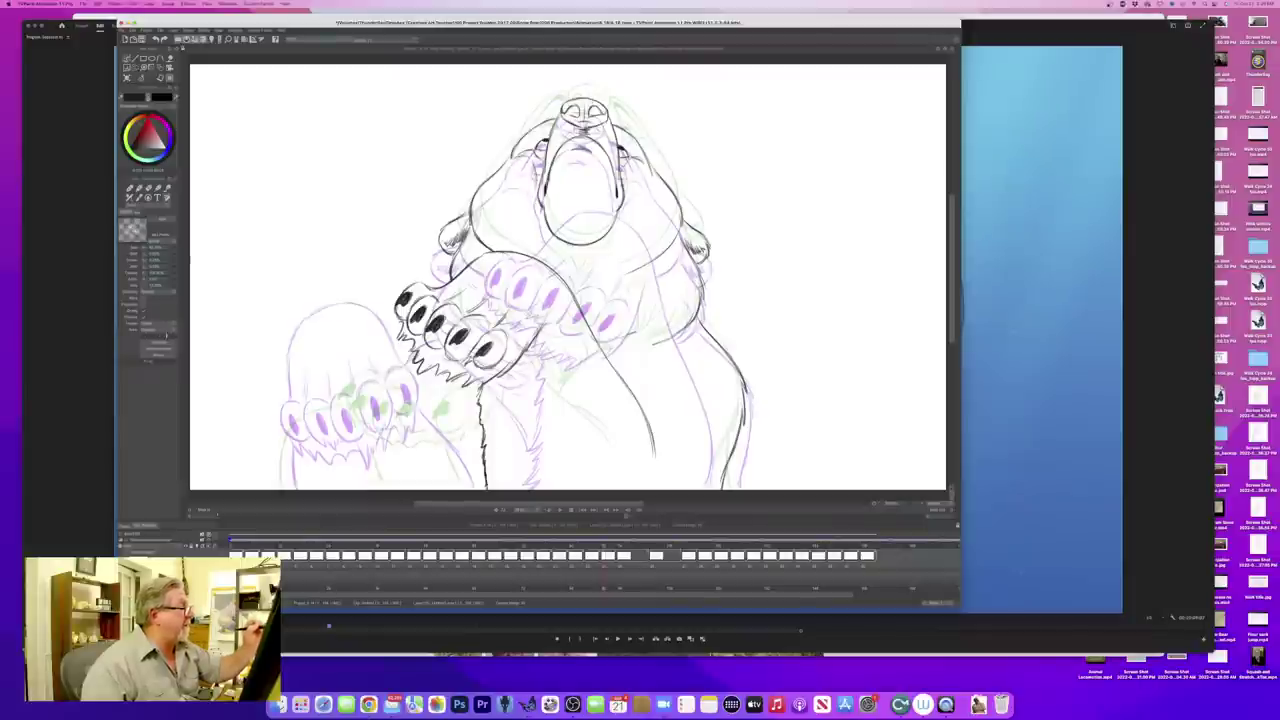
key(Right)
key(Left)
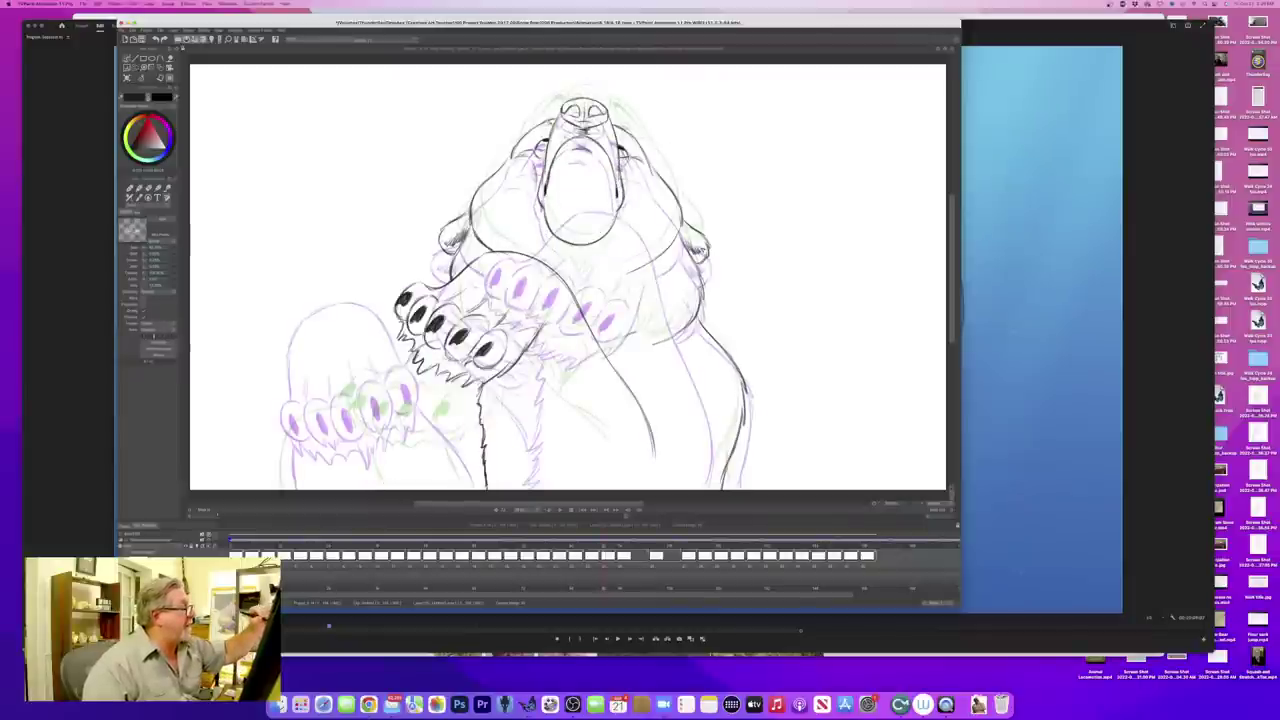
- Darken the brow marks above both eyes and flip through the neighbouring drawings to check the head
key(Right)
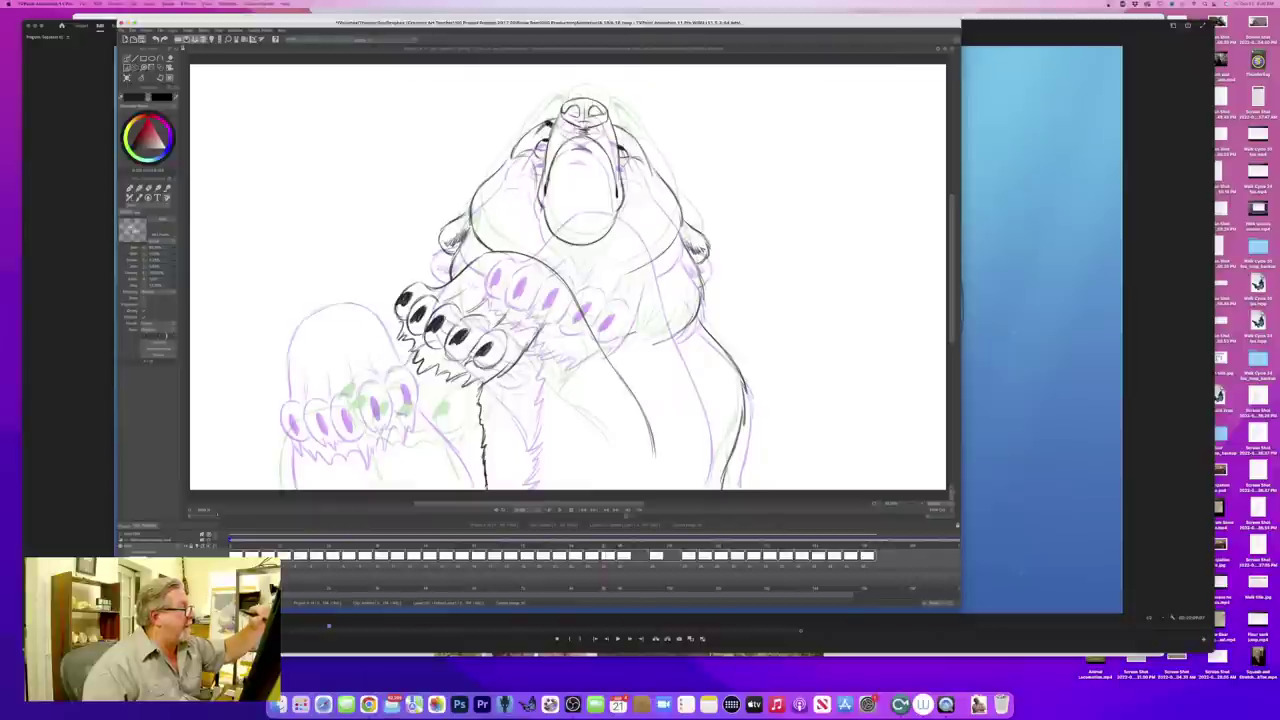
key(Left)
key(Right)
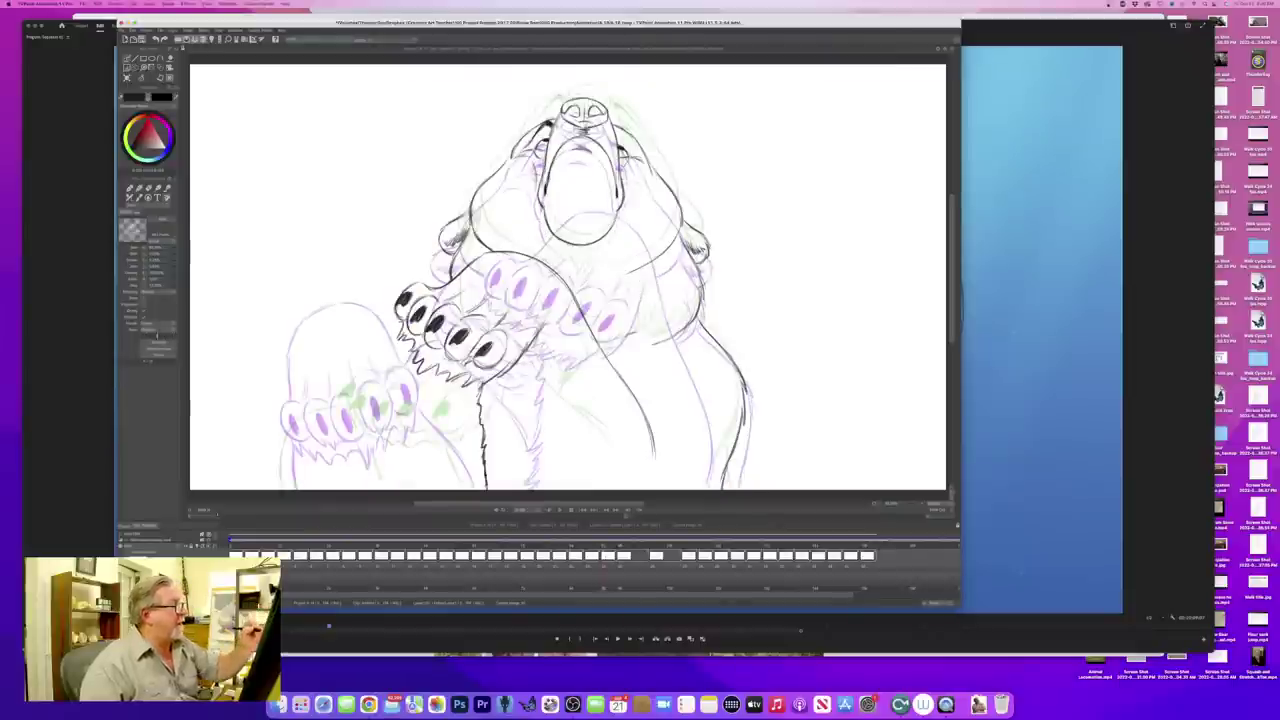
key(Right)
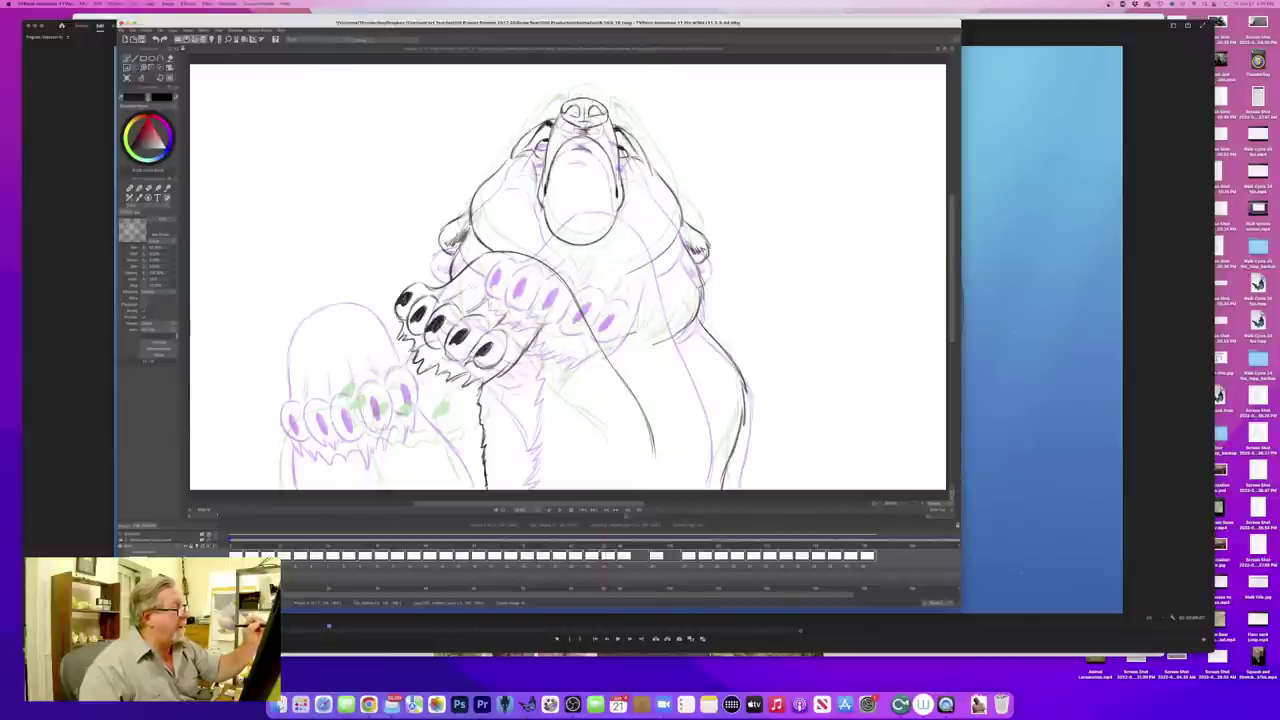
key(Left)
key(Right)
key(Left)
key(Right)
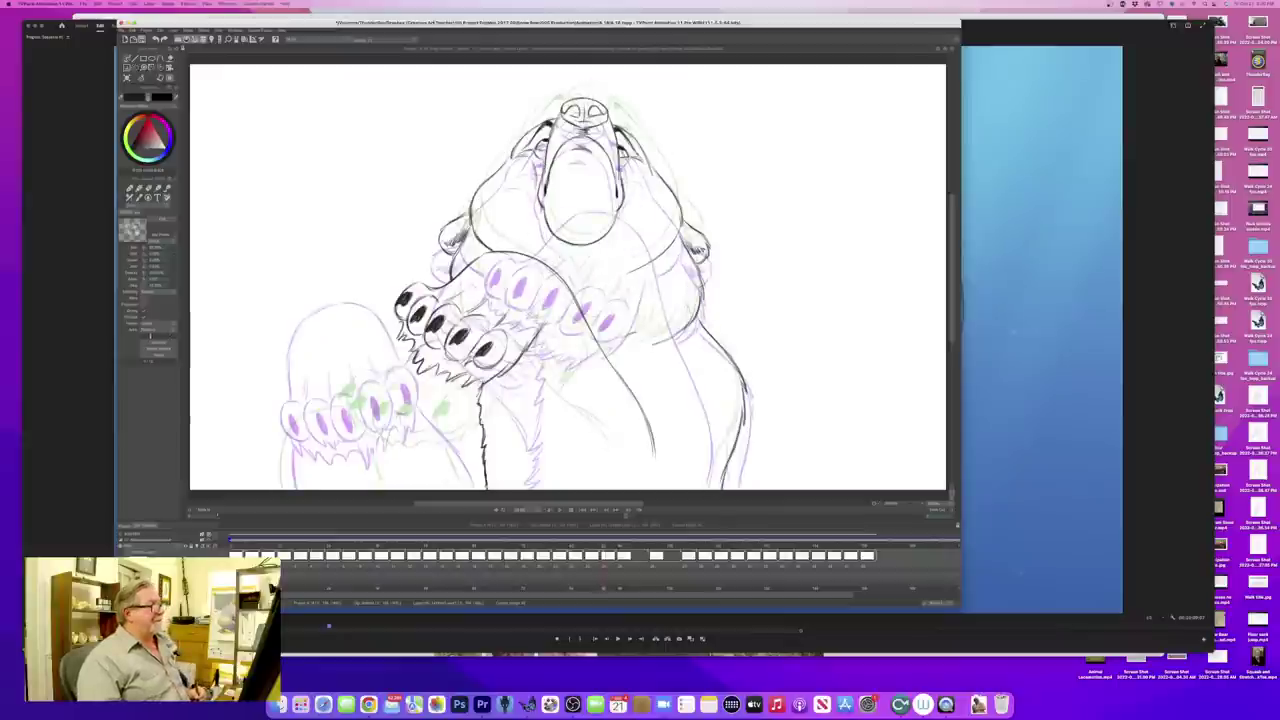
- Draw the throat fur, the lower ruff edge and the curved tufts on its right side, comparing with the previous drawing
key(Left)
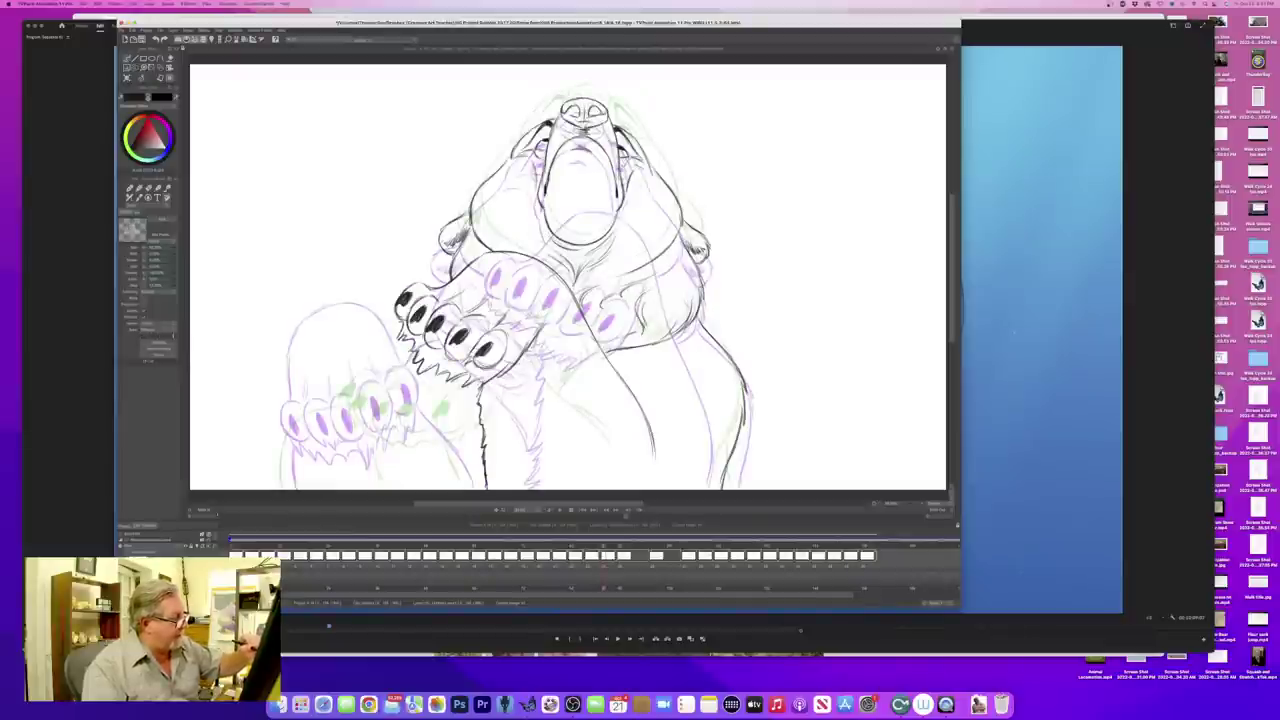
mouse_move(661, 310)
mouse_down()
mouse_move(642, 332)
mouse_move(666, 331)
mouse_move(650, 338)
mouse_up()
key(Left)
key(Right)
drag(660, 326, 653, 335)
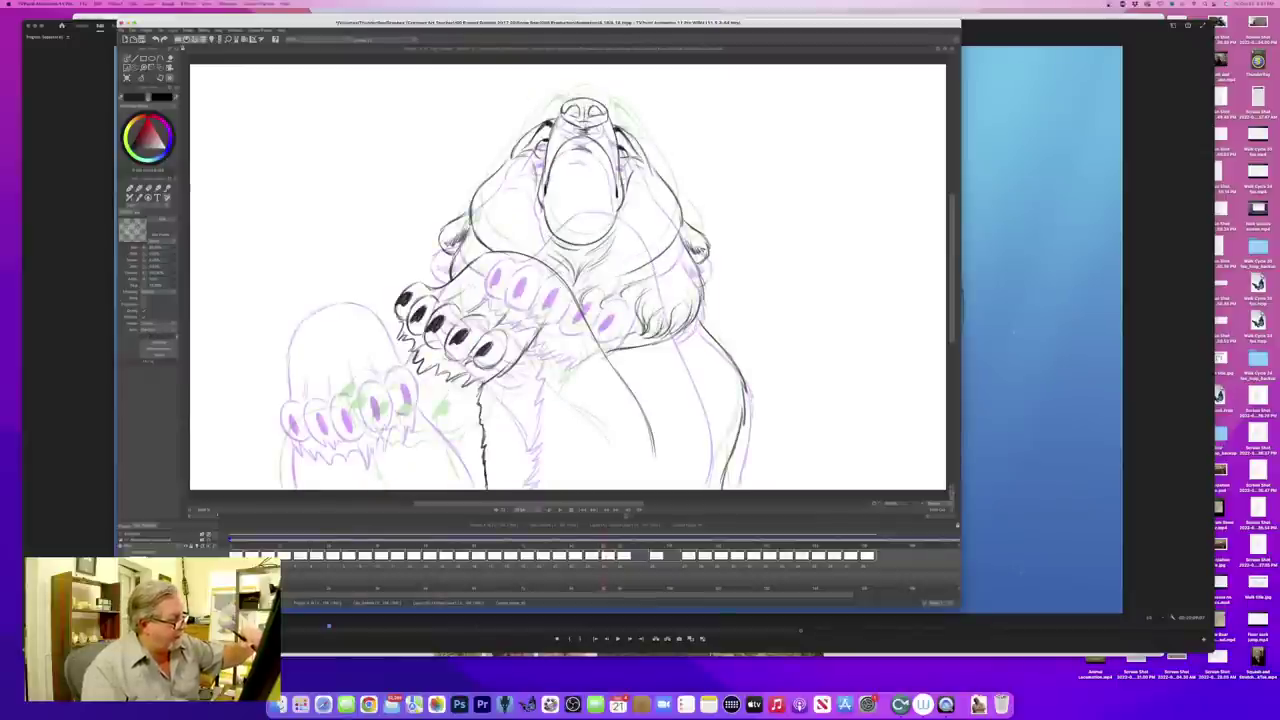
key(Left)
key(Right)
key(Left)
key(Right)
key(Left)
key(Right)
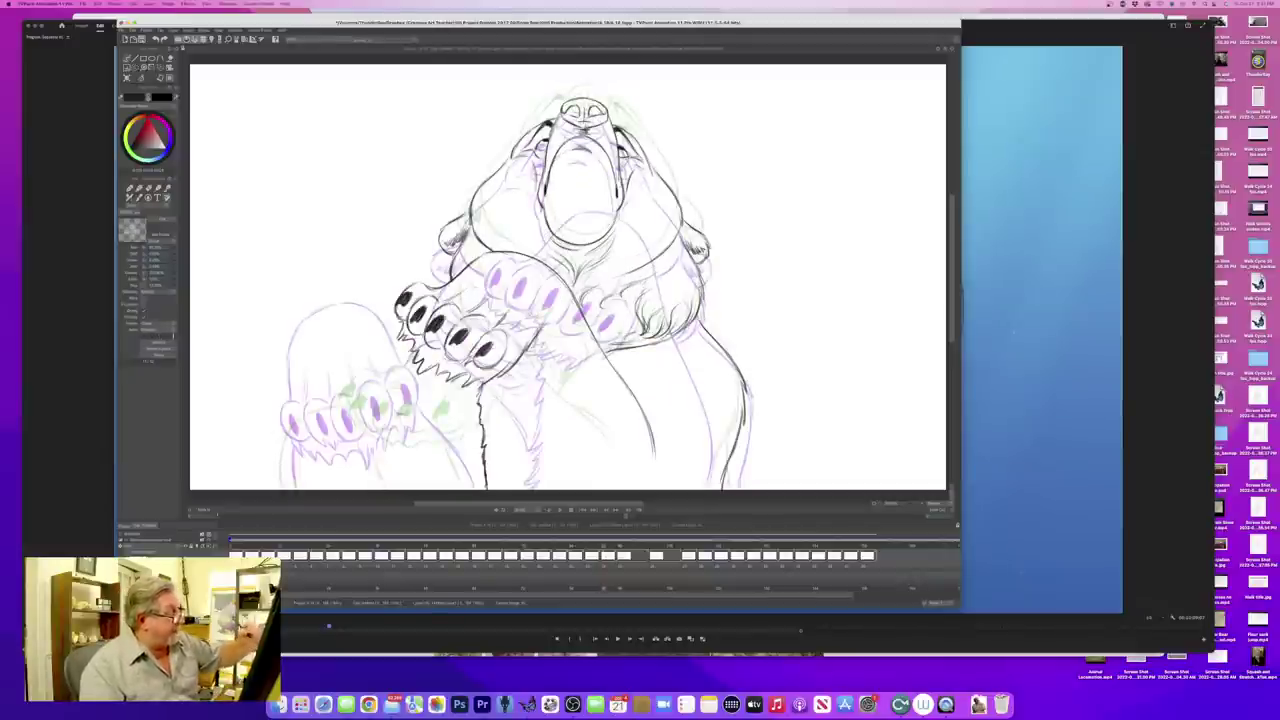
- Extend the ruff's fur tufts toward the raised foreleg, flipping back through several earlier drawings for reference
key(Left)
key(Left)
key(Left)
key(Right)
key(Right)
key(Right)
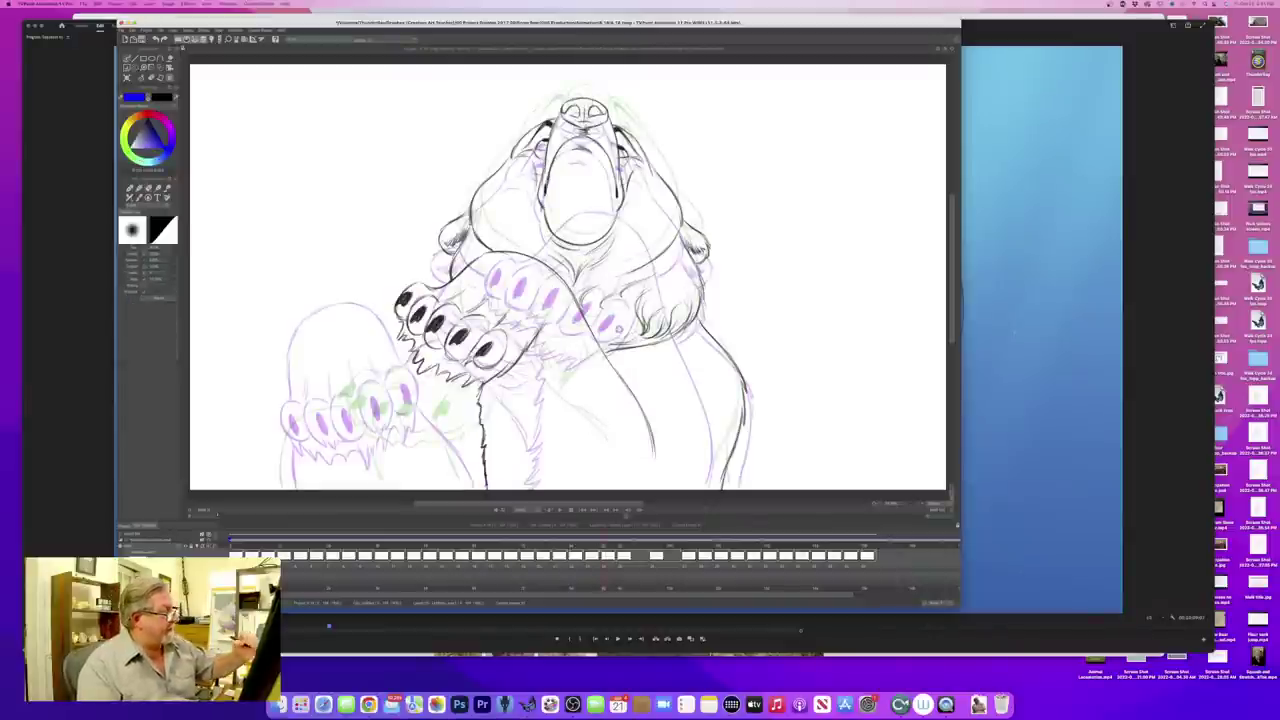
key(Left)
key(Left)
key(Left)
key(Right)
key(Right)
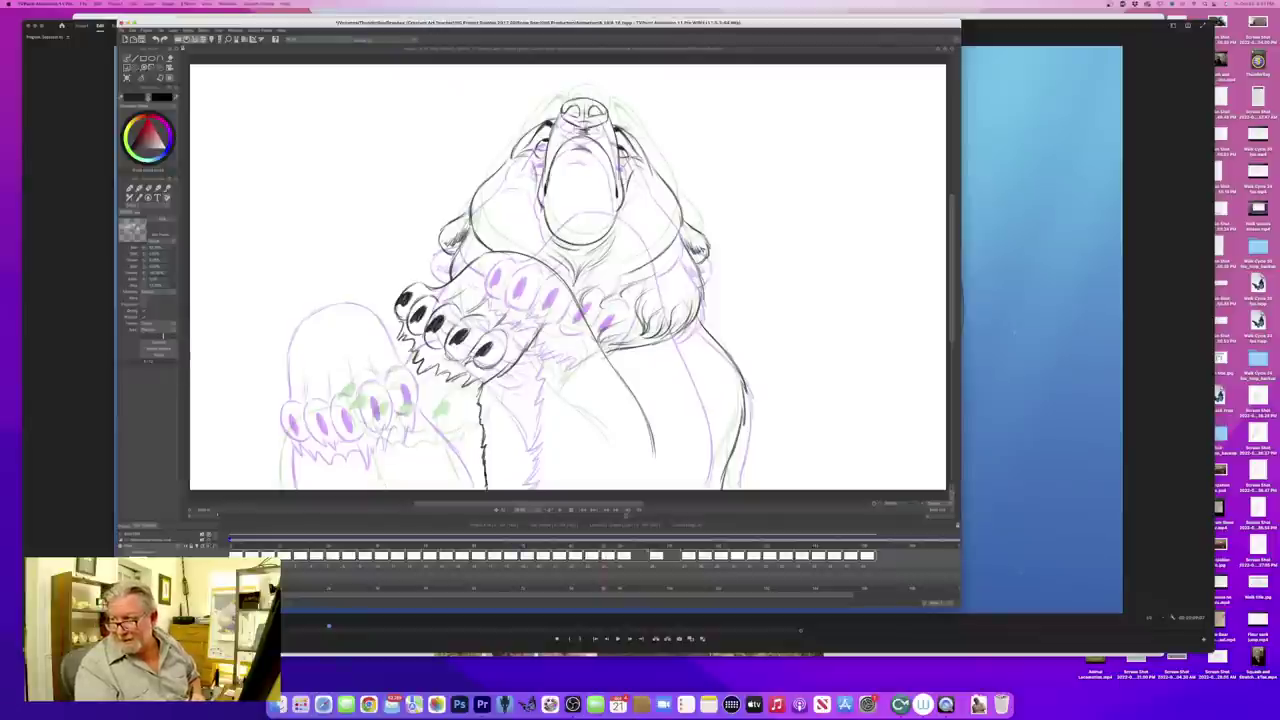
- Compare the bear's head and ruff with the neighbouring drawing, then save the project
key(Right)
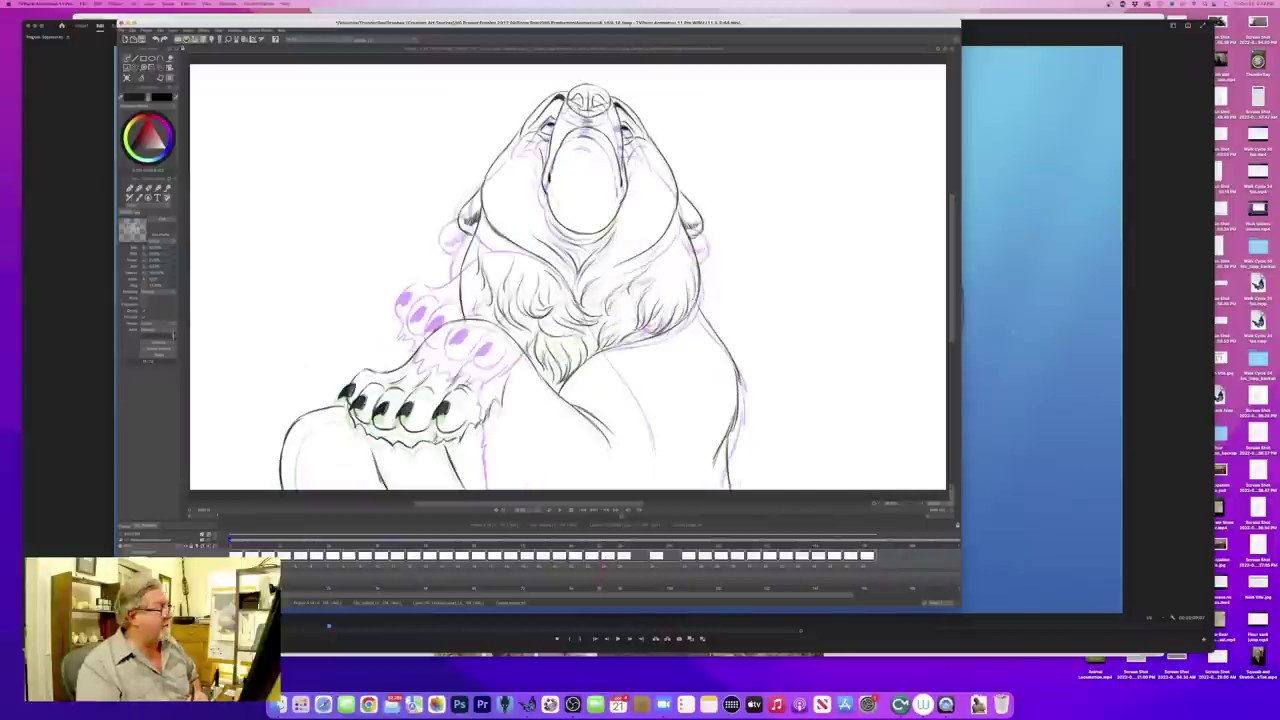
key(Left)
key(Right)
key(Left)
key(Right)
key(Left)
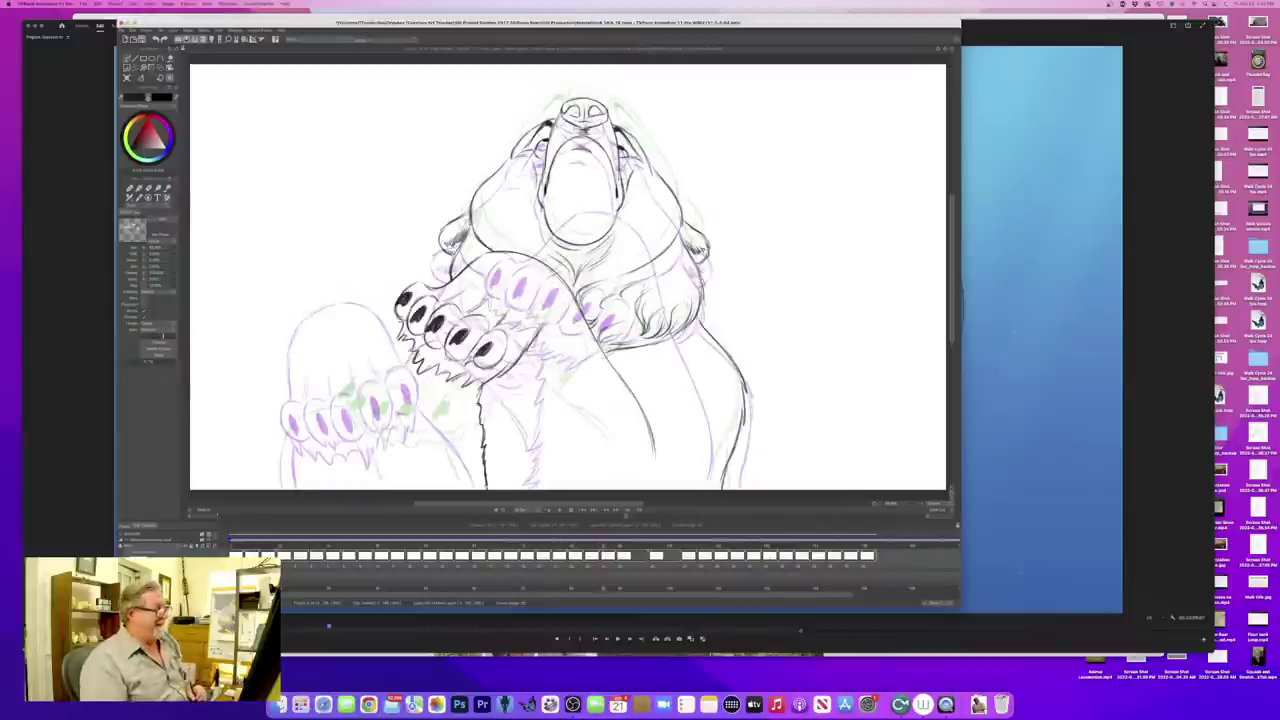
key(super+s)
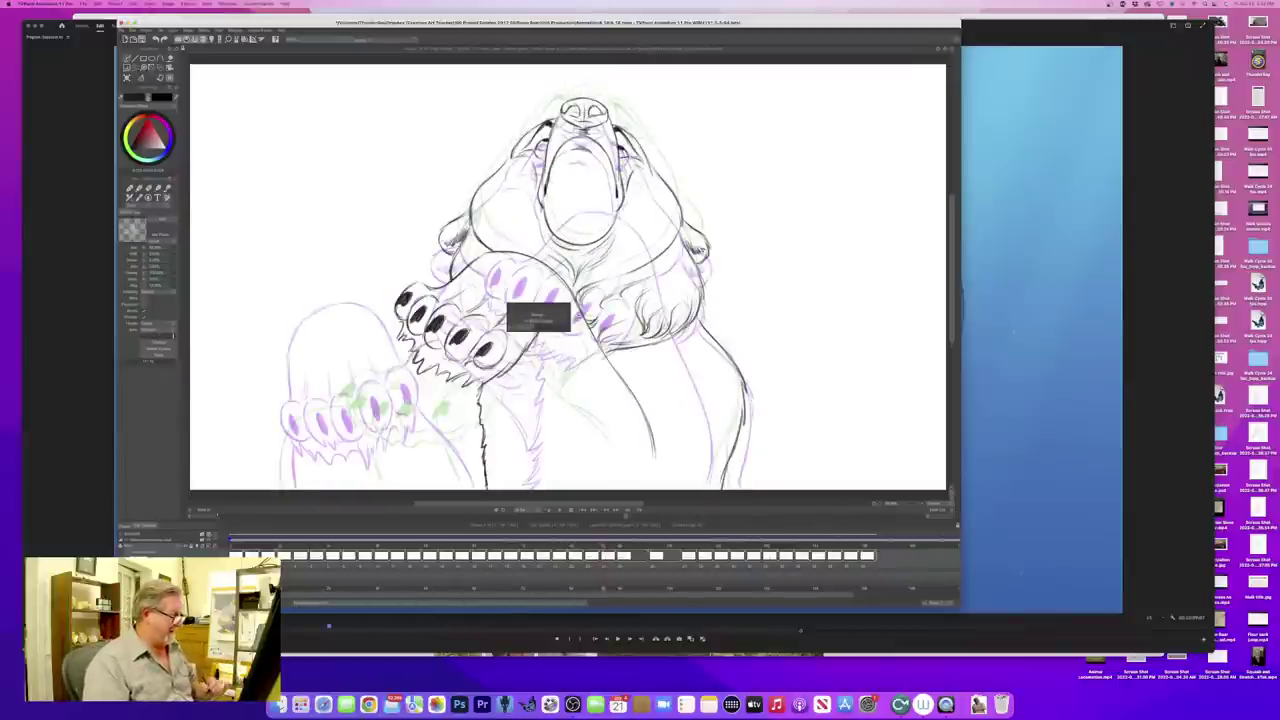
- Flip repeatedly between the current and previous drawings to examine the movement of the head, ruff and raised paw
key(Left)
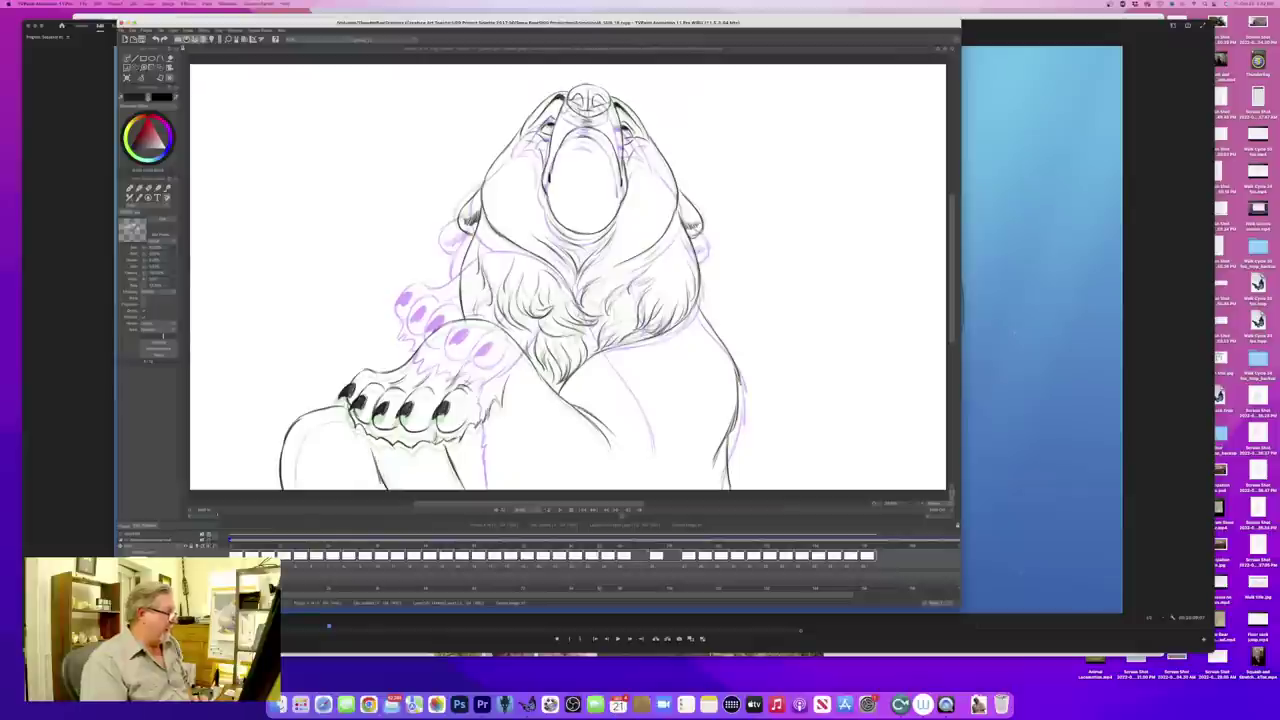
key(Right)
key(Left)
key(Right)
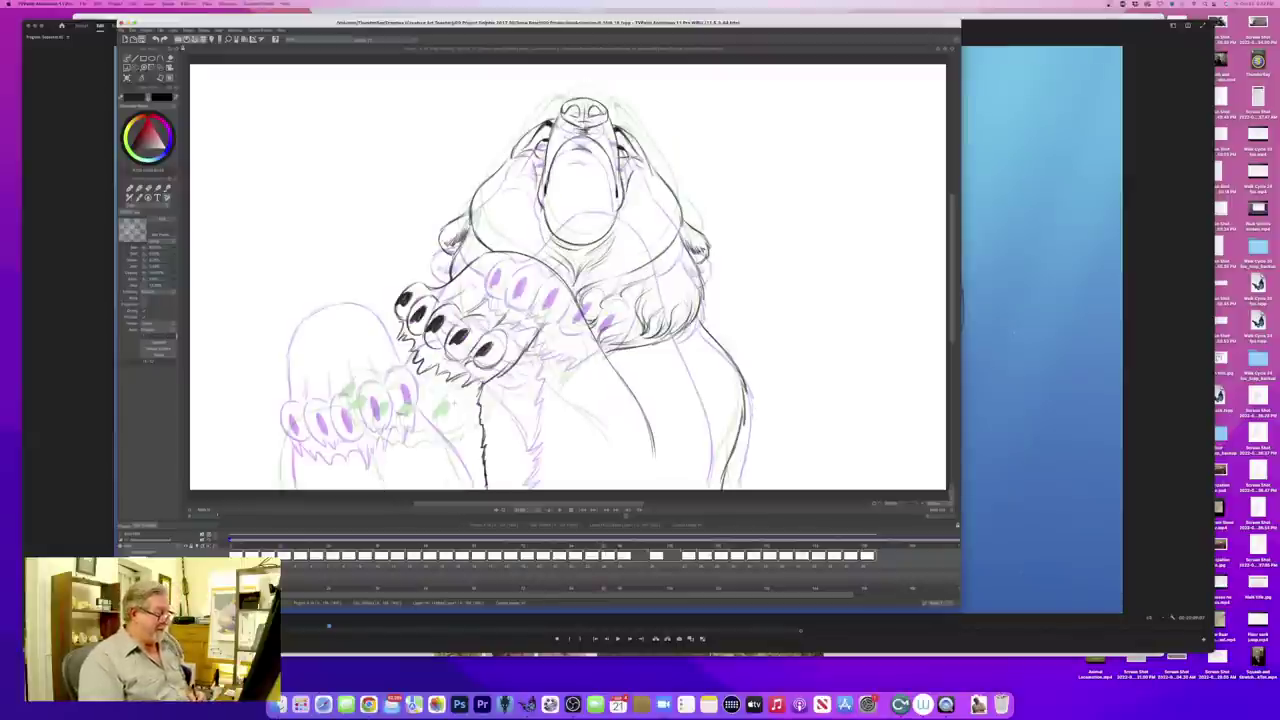
key(Right)
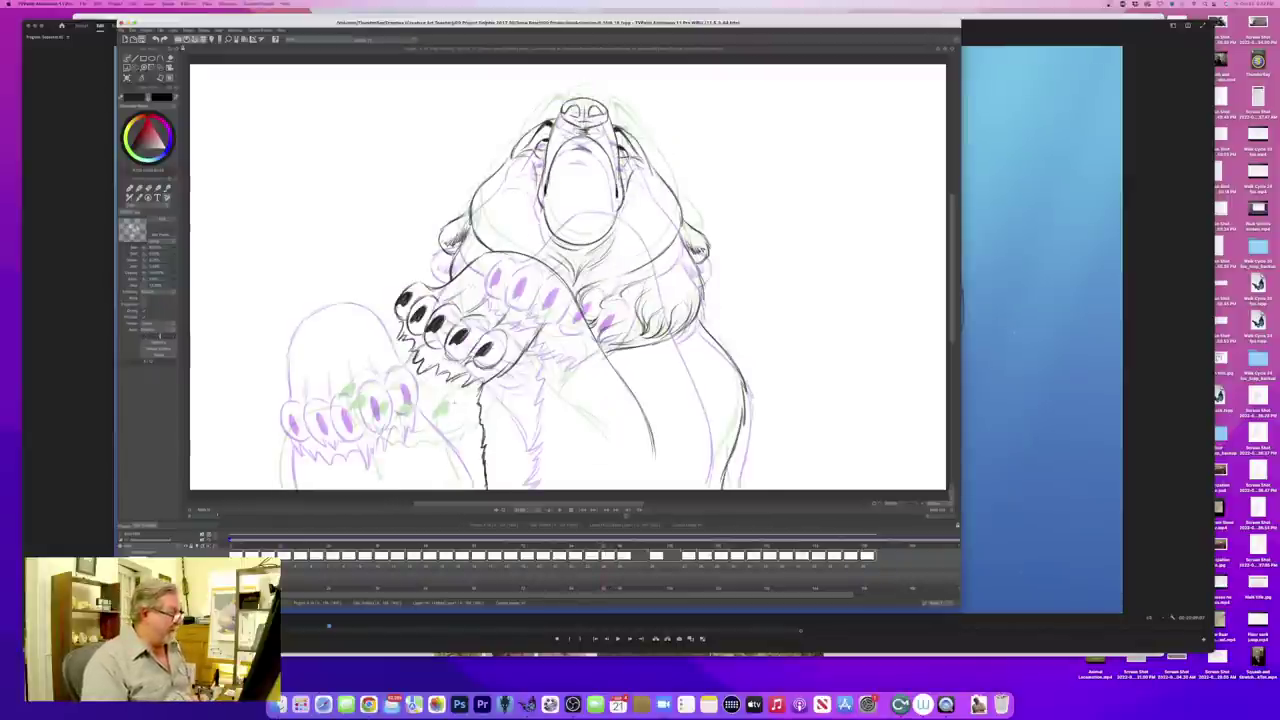
key(Left)
key(Right)
key(Left)
key(Right)
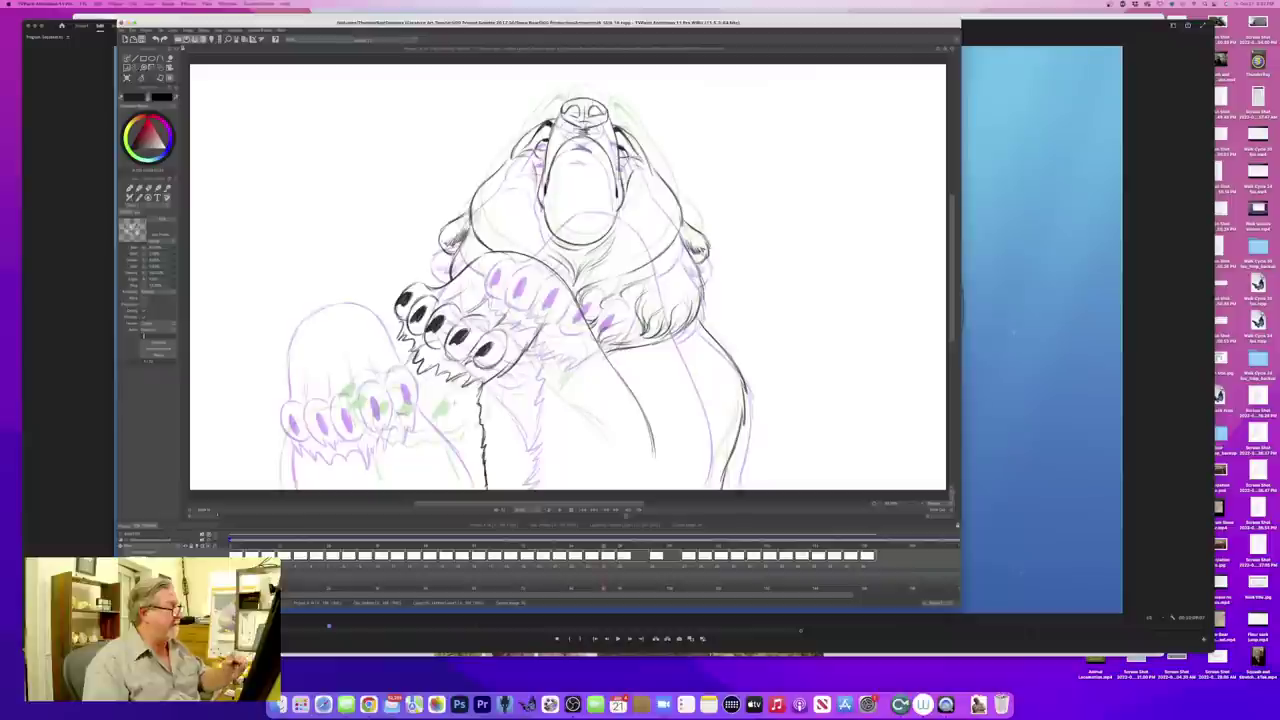
key(Left)
key(Right)
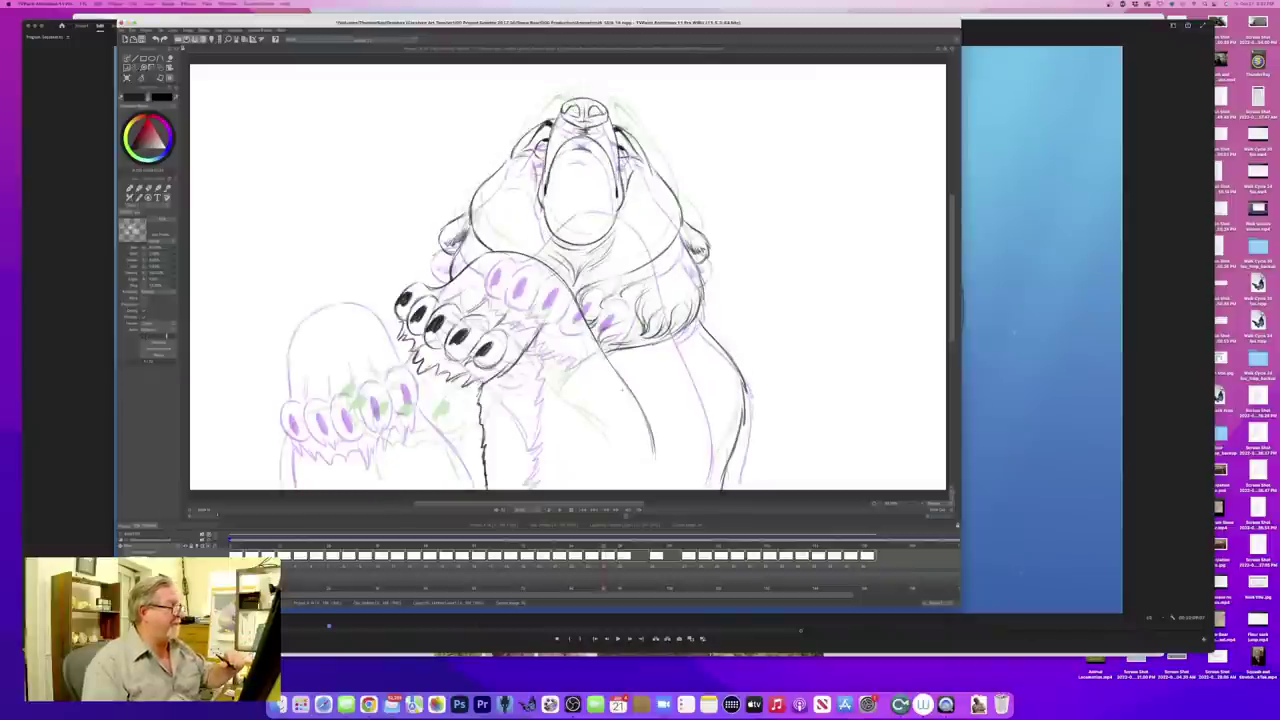
key(Left)
key(Right)
key(Left)
key(Right)
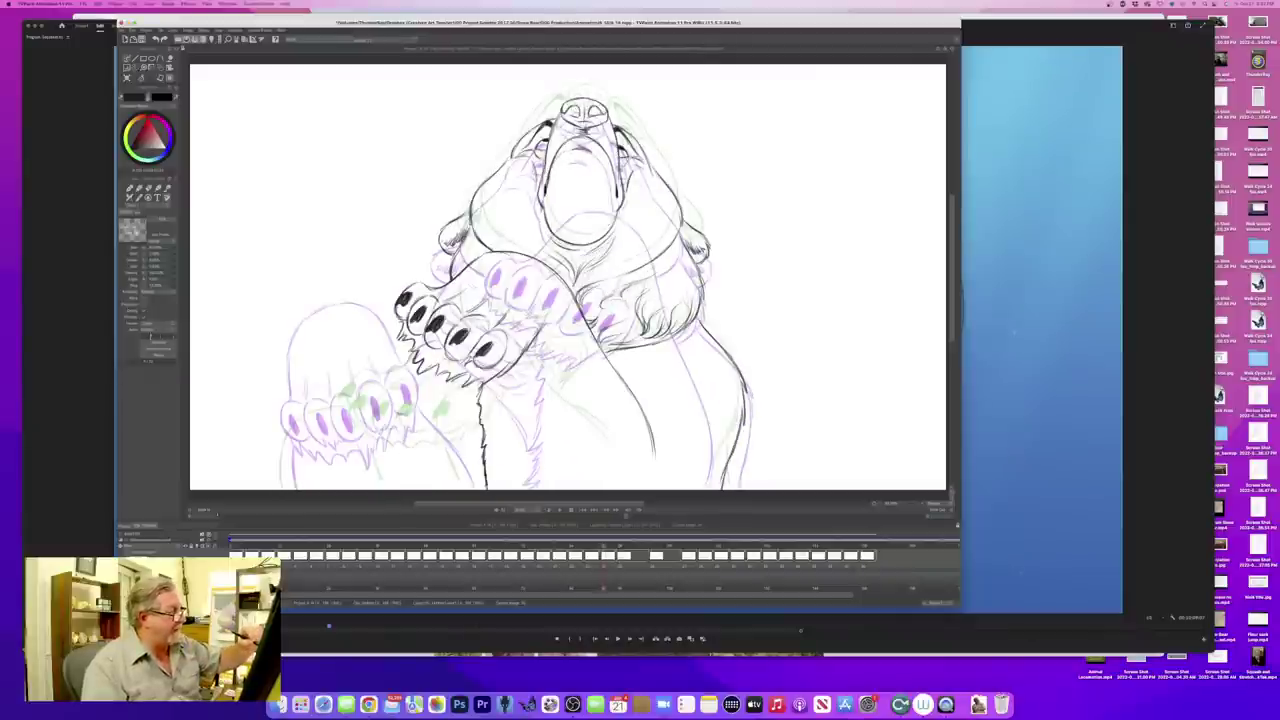
- Add a short fur stroke in the right half of the chest ruff and check it against the previous drawing
drag(642, 289, 630, 305)
key(Left)
key(Right)
key(Left)
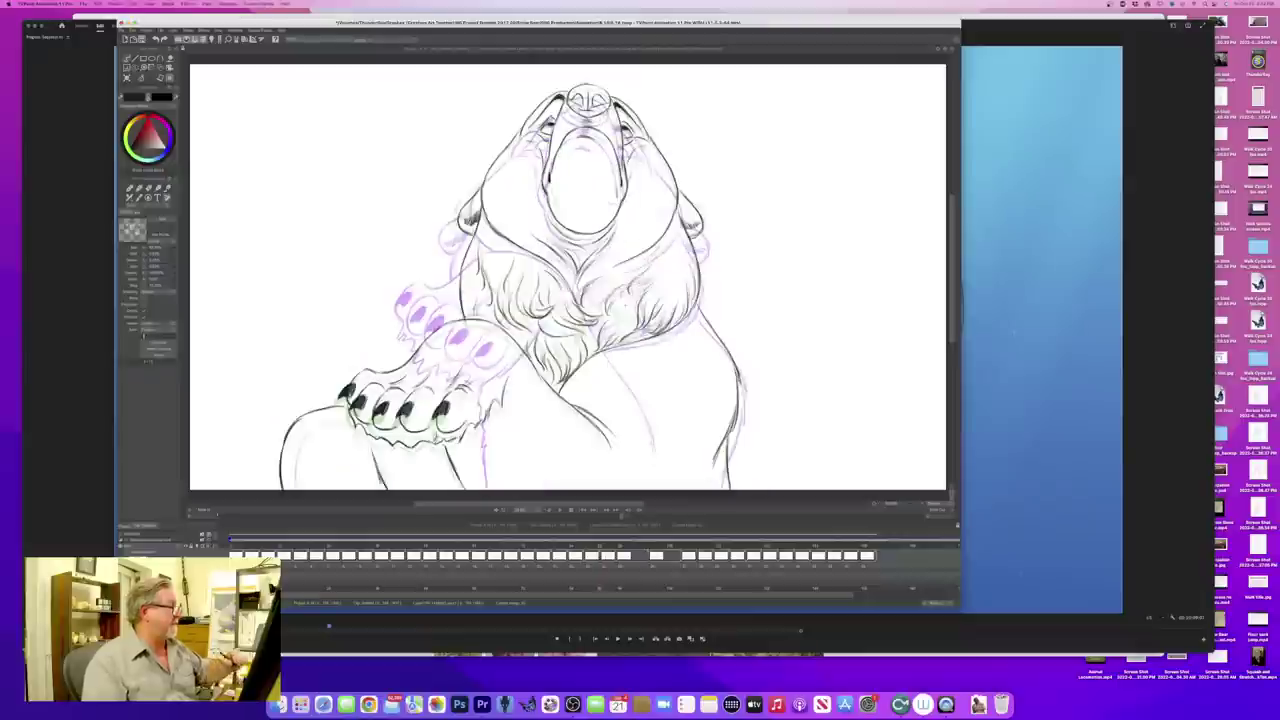
key(Right)
key(Left)
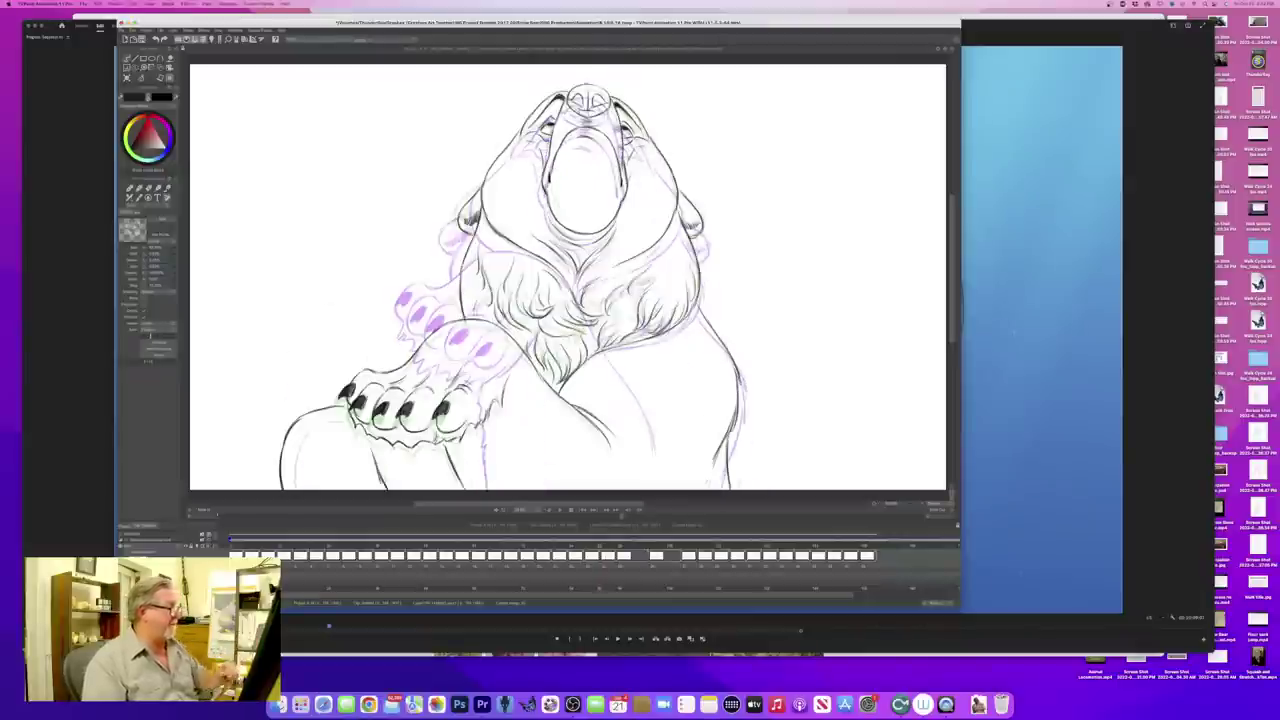
key(Right)
key(Left)
key(Right)
key(Left)
key(Right)
key(Left)
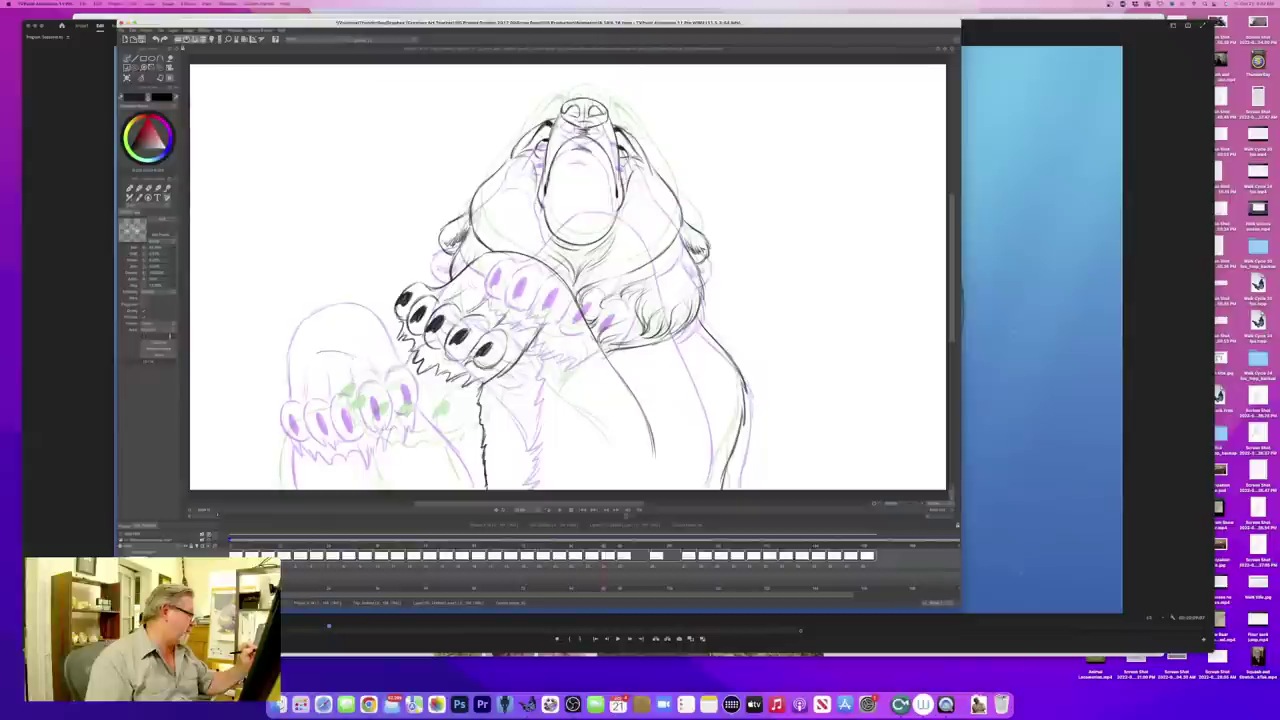
- Draw the rounded top contour of the lower-left foot over the onion-skinned shapes, checking it against the previous drawing
mouse_move(306, 356)
mouse_down()
mouse_move(344, 355)
mouse_move(286, 400)
mouse_move(285, 442)
mouse_up()
key(Left)
key(Right)
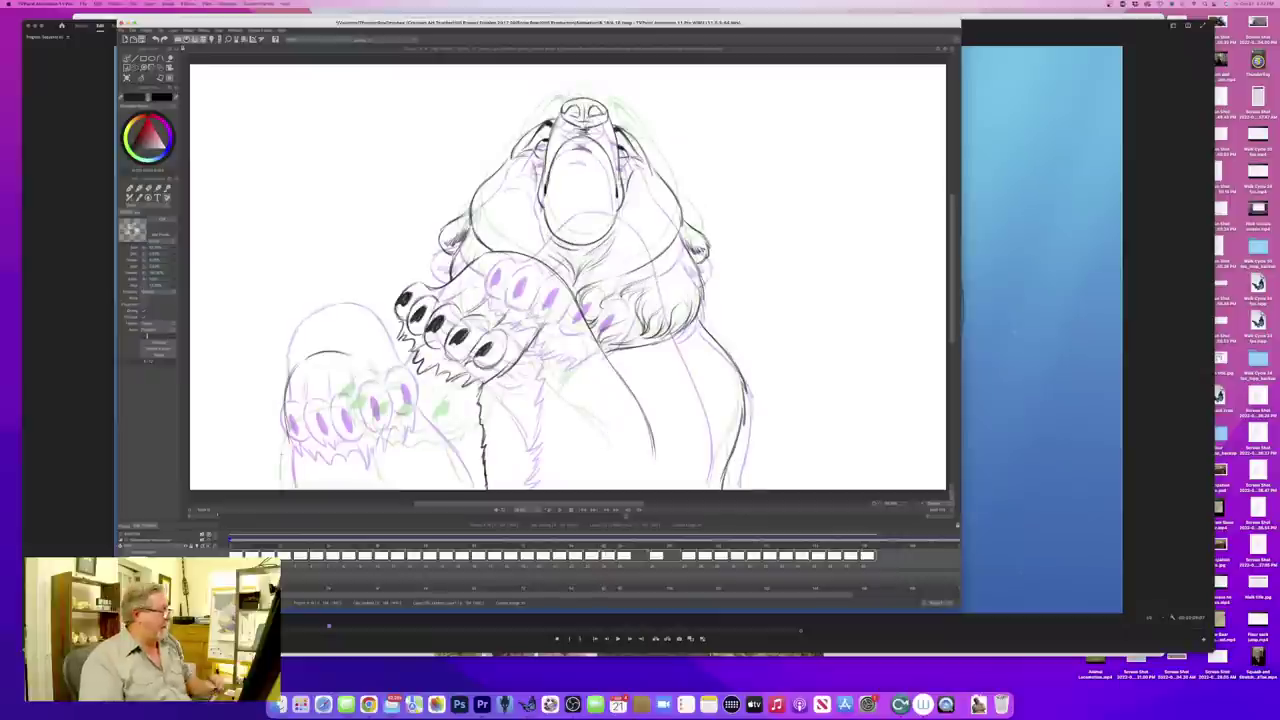
drag(307, 357, 286, 389)
key(Left)
key(Right)
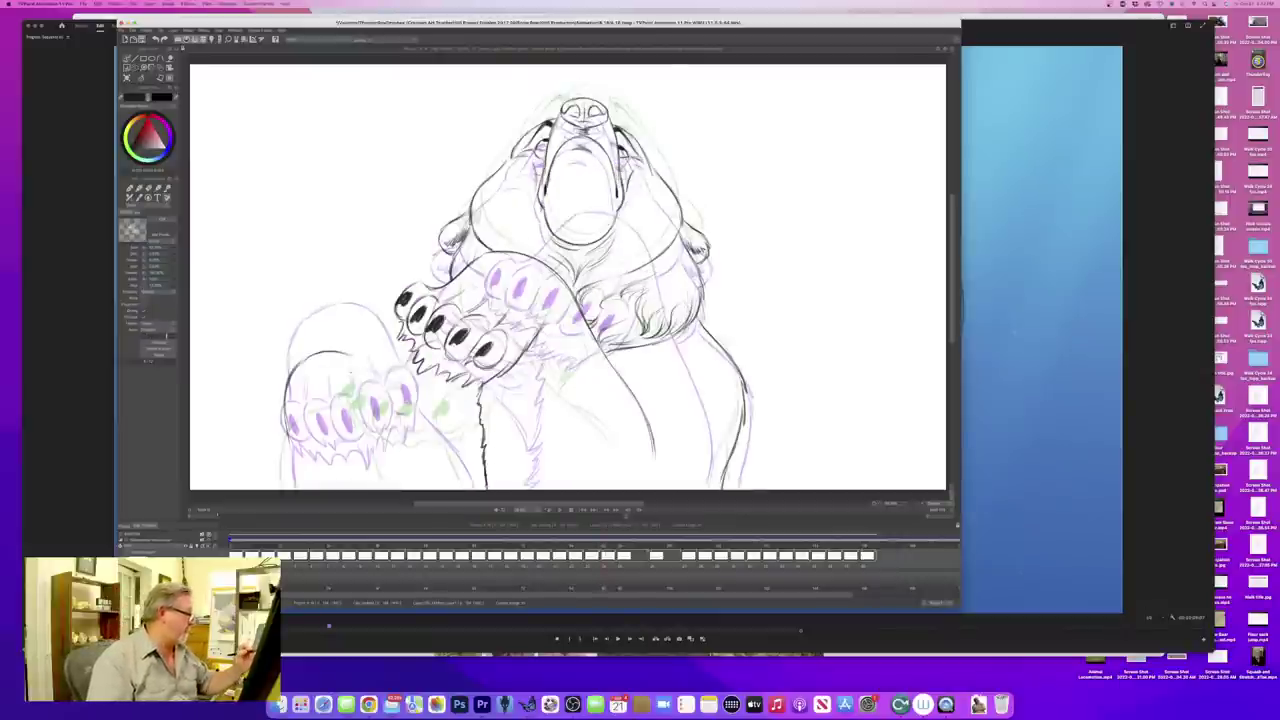
drag(342, 352, 386, 384)
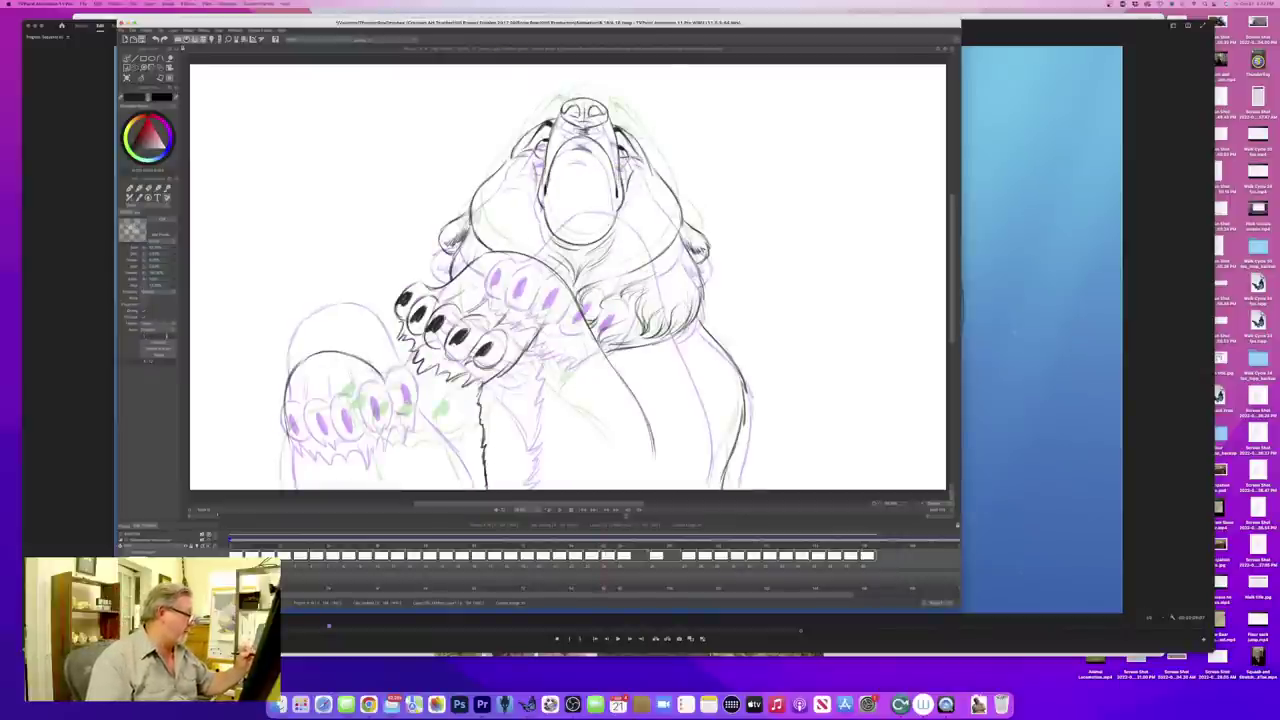
- Draw the two rightmost toes of the lower-left foot with filled dark claws, comparing them with the next drawing
drag(417, 446, 419, 479)
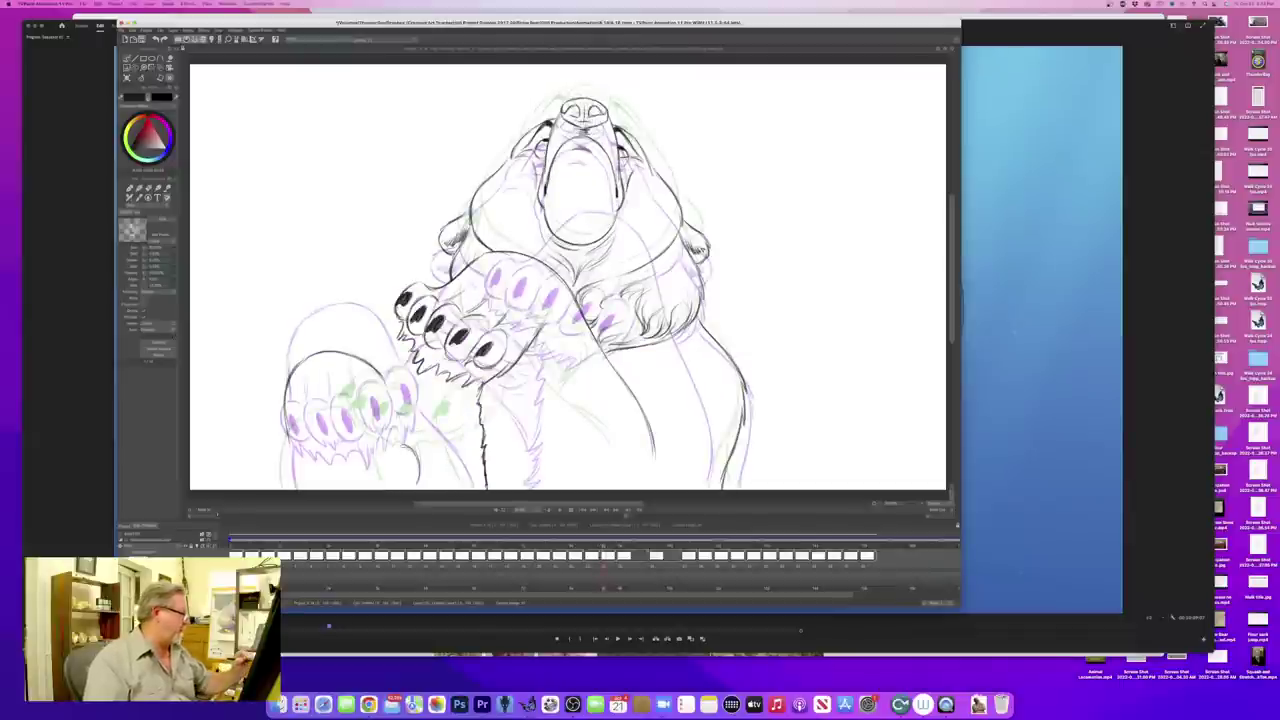
drag(418, 455, 415, 489)
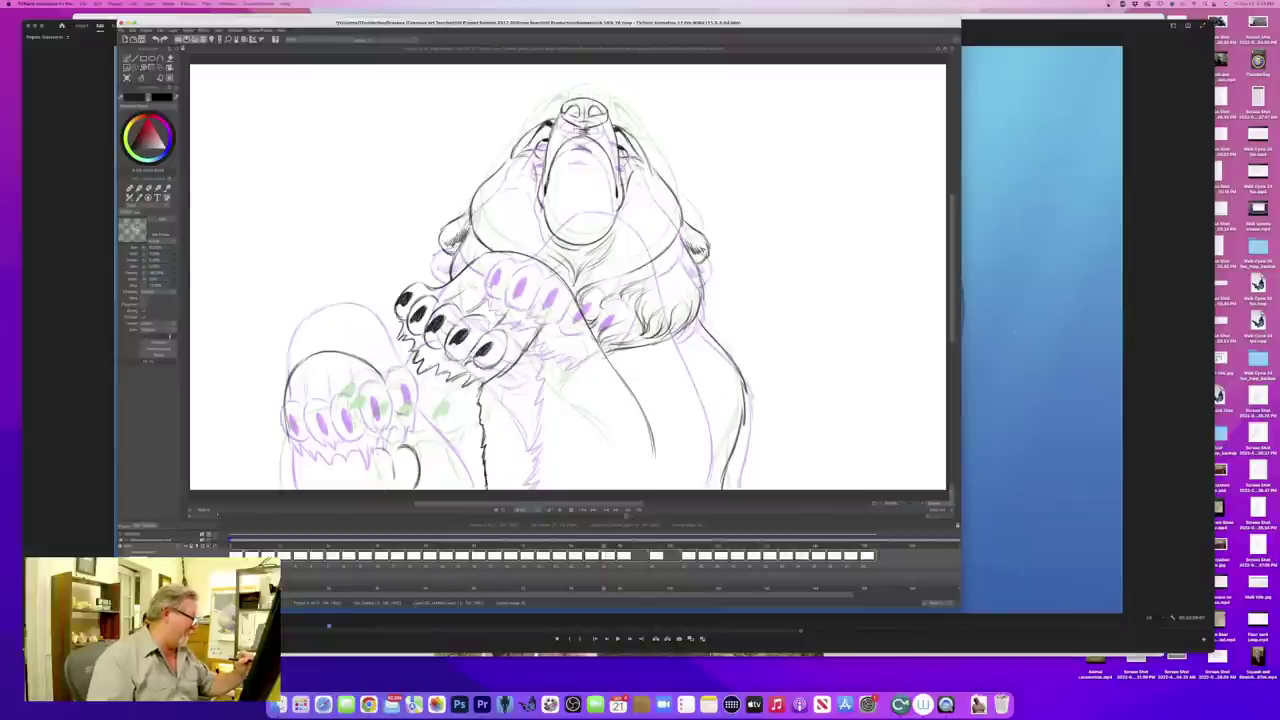
drag(366, 454, 366, 478)
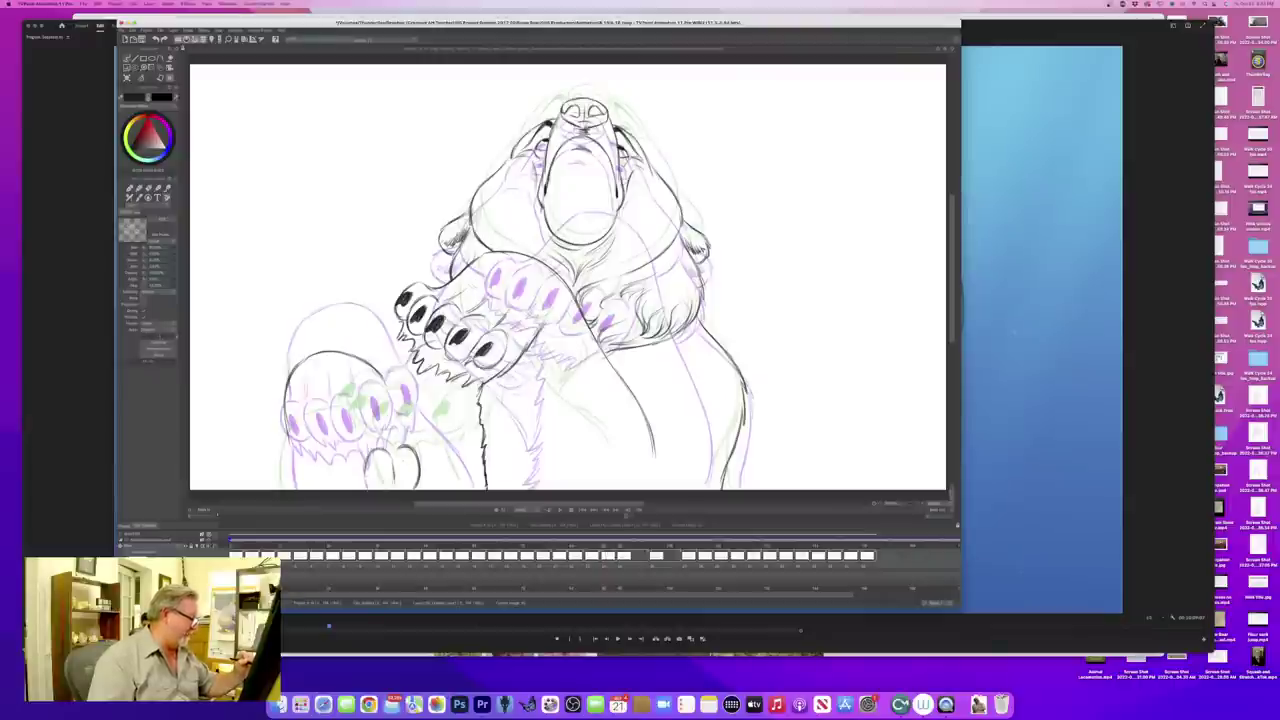
mouse_move(405, 460)
mouse_down()
mouse_move(408, 484)
mouse_move(384, 490)
mouse_move(380, 478)
mouse_up()
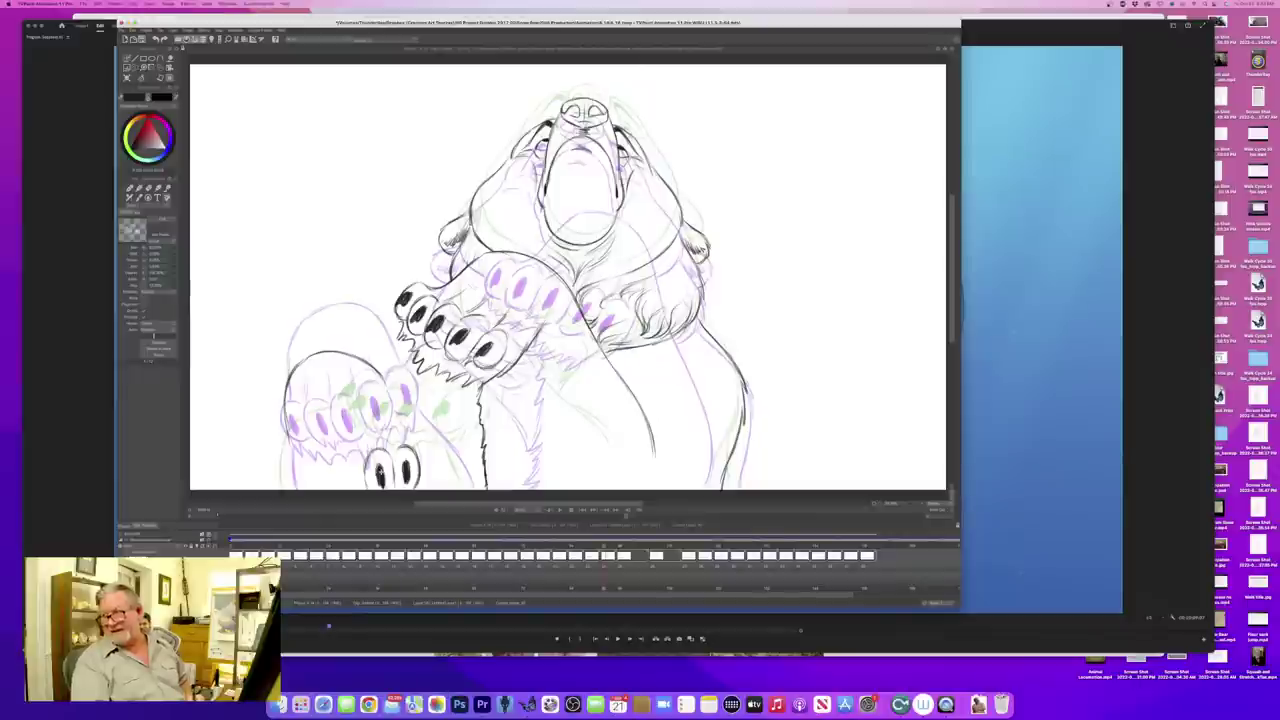
key(Right)
key(Left)
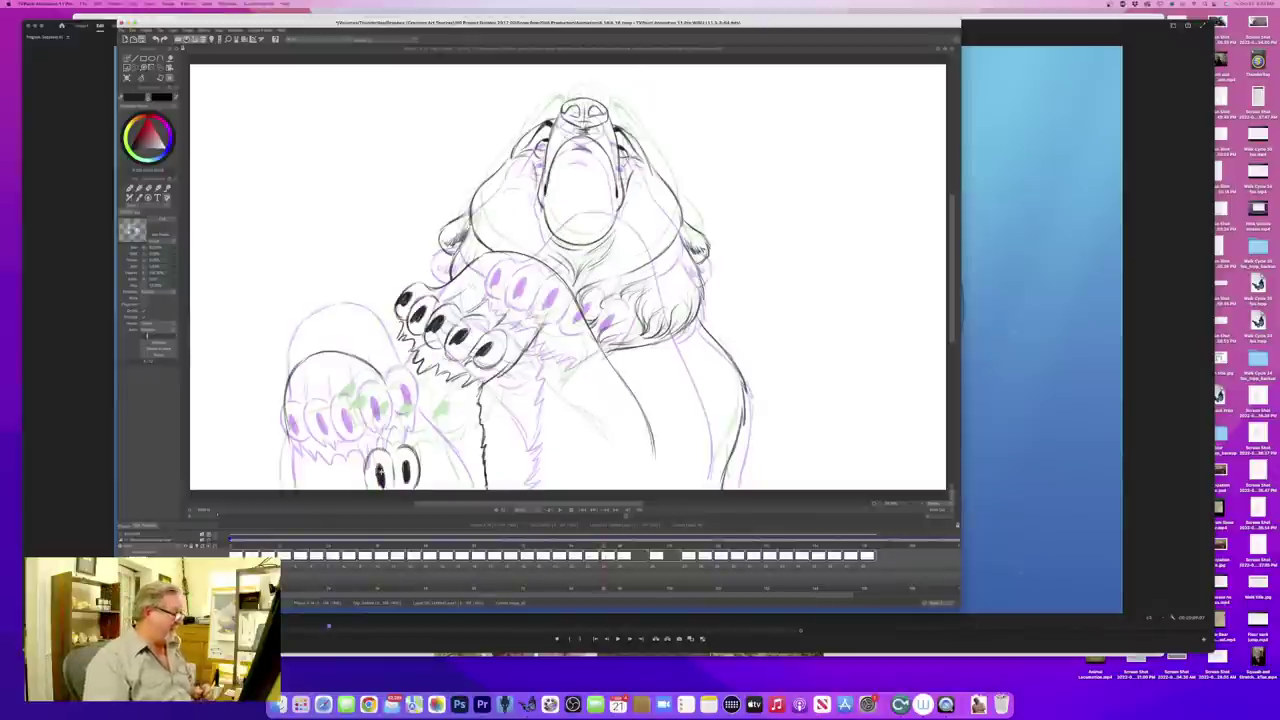
key(Right)
key(Left)
drag(380, 465, 380, 476)
- Sketch the lower contour of the leg to the right of the new toes, flipping to the next drawing for reference
drag(456, 452, 464, 488)
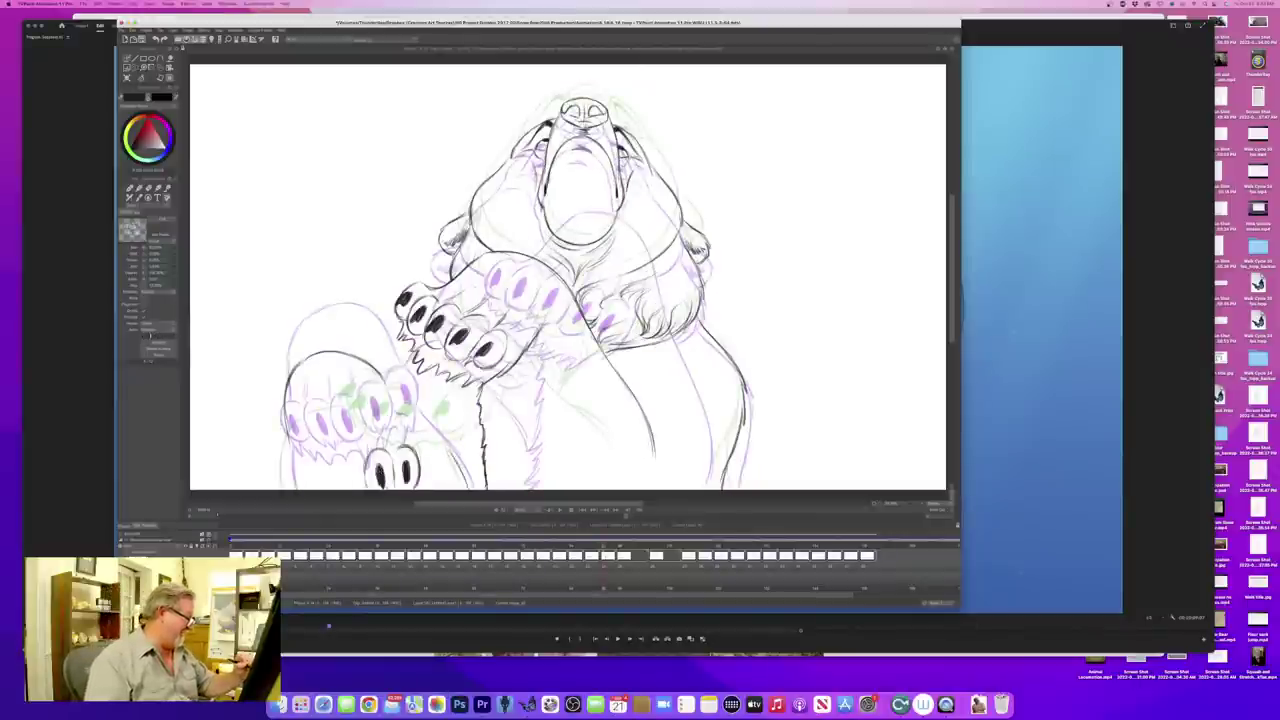
key(Right)
key(Left)
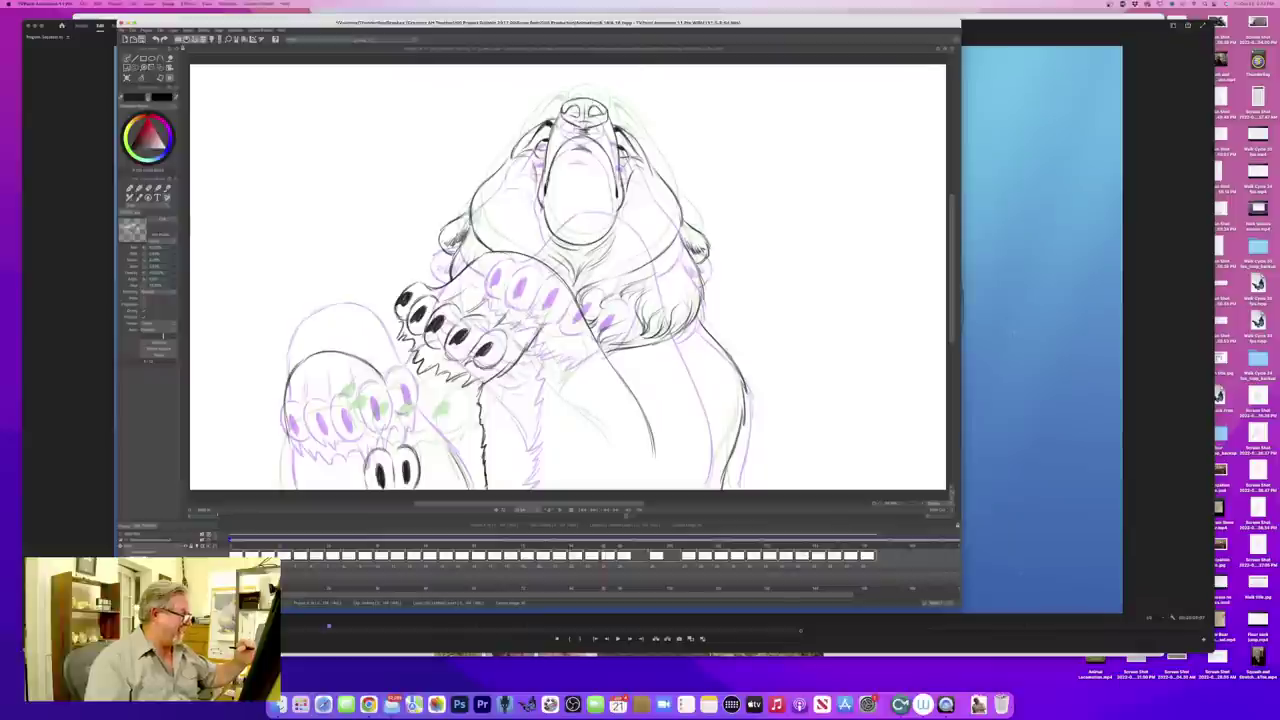
key(Right)
key(Left)
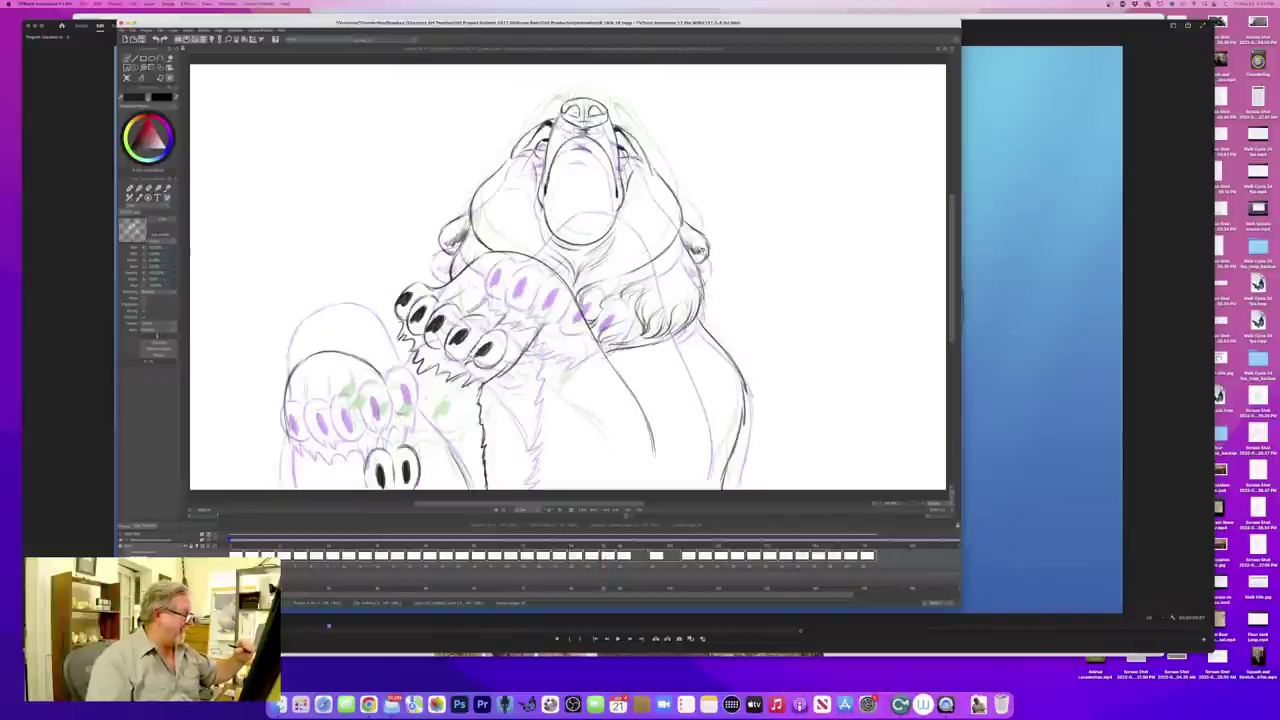
drag(406, 355, 414, 369)
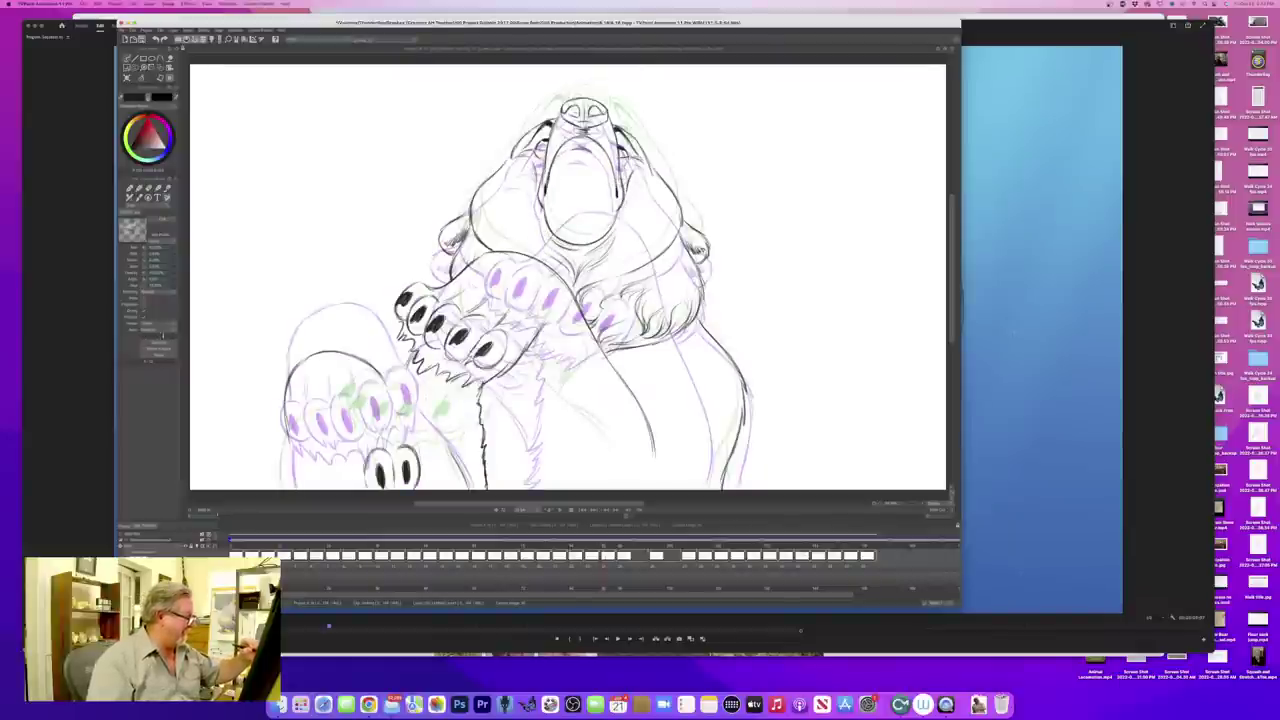
key(Right)
key(Left)
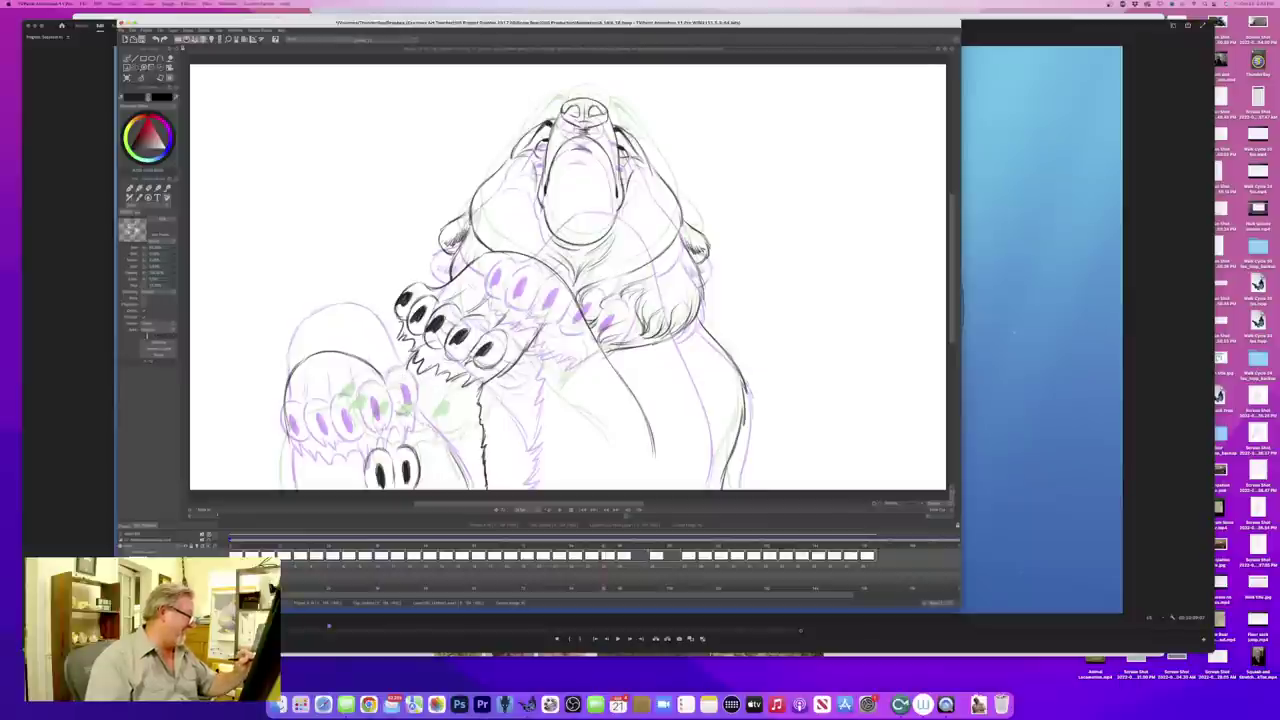
- Darken the leg's diagonal contour behind the toes and add the short line connecting it up to the raised paw
drag(393, 393, 464, 480)
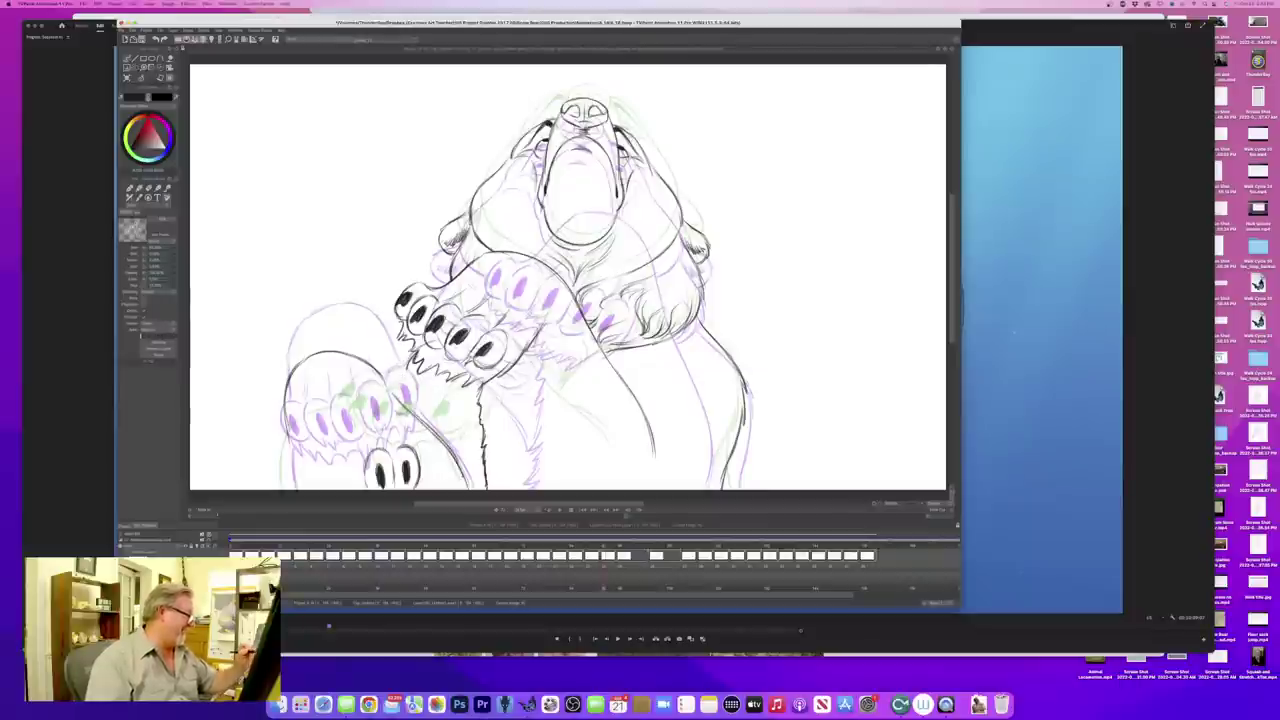
drag(409, 367, 400, 396)
key(Right)
key(Left)
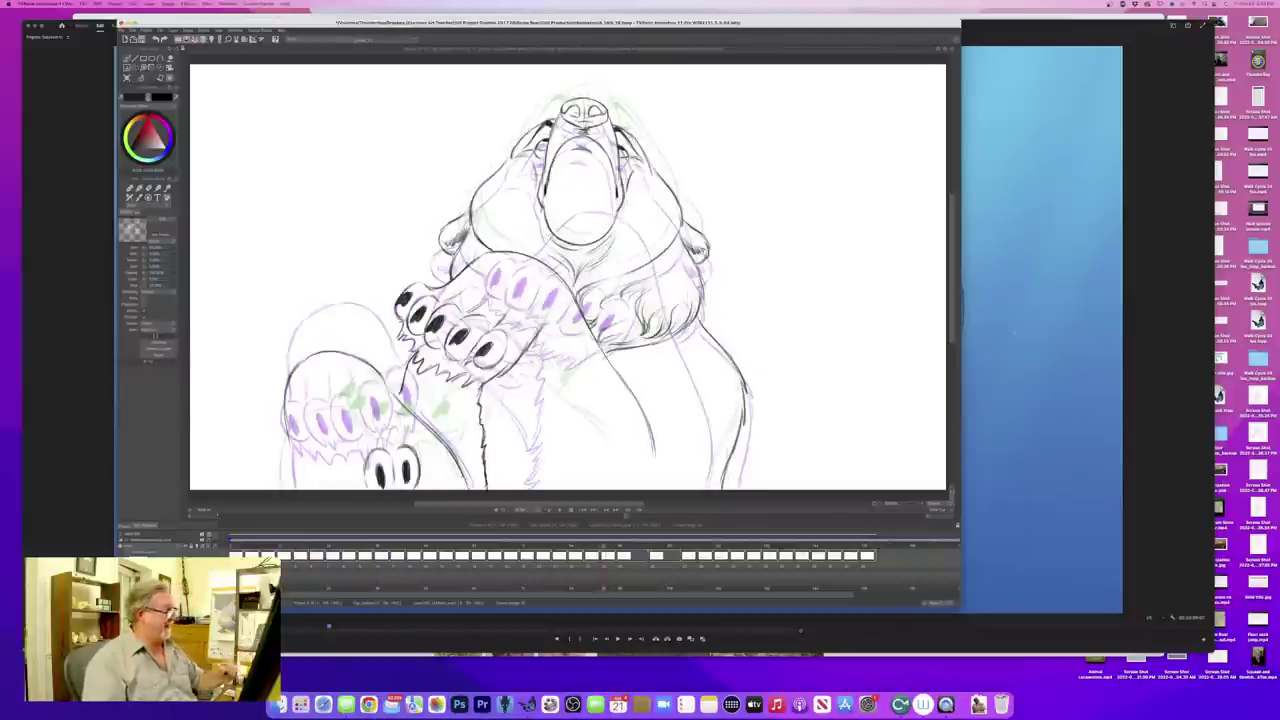
key(Right)
key(Left)
key(Right)
key(Left)
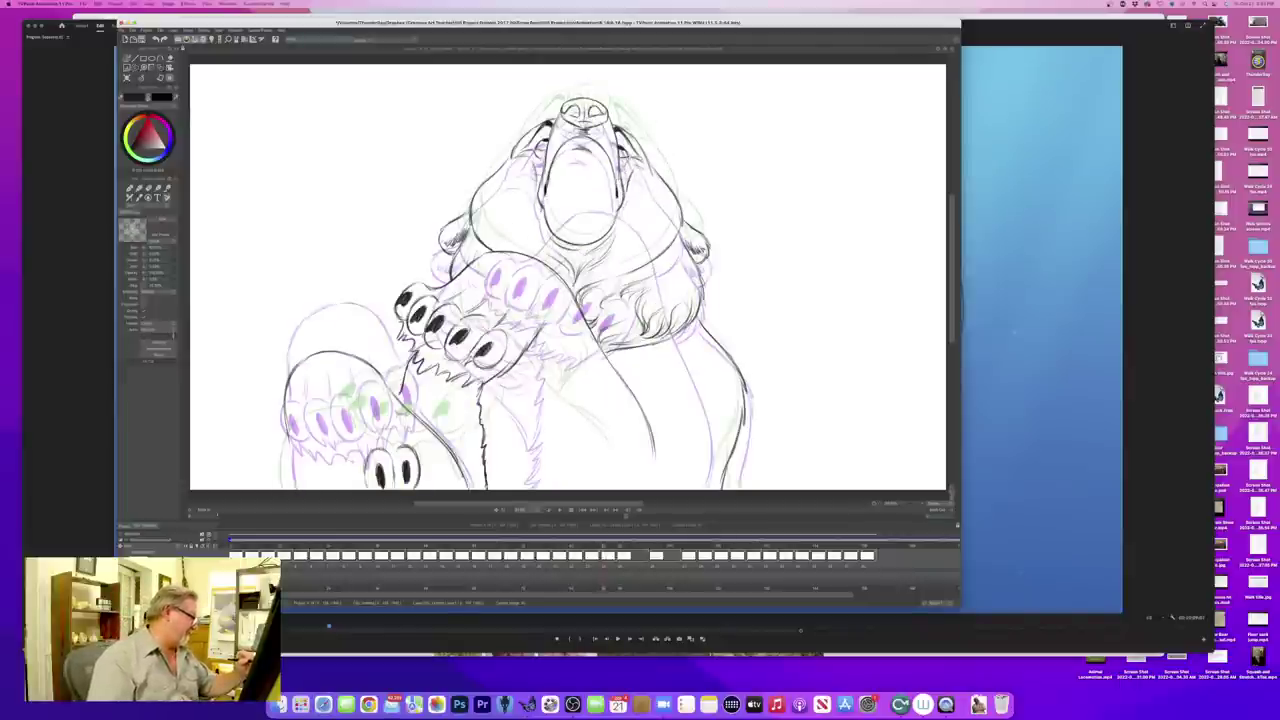
- Draw the three remaining toes of the lower-left foot with dark claws and compare them with the previous drawing
mouse_move(342, 456)
mouse_down()
mouse_move(336, 488)
mouse_move(286, 490)
mouse_move(308, 460)
mouse_move(352, 488)
mouse_move(353, 472)
mouse_move(353, 488)
mouse_move(299, 491)
mouse_up()
key(Left)
key(Right)
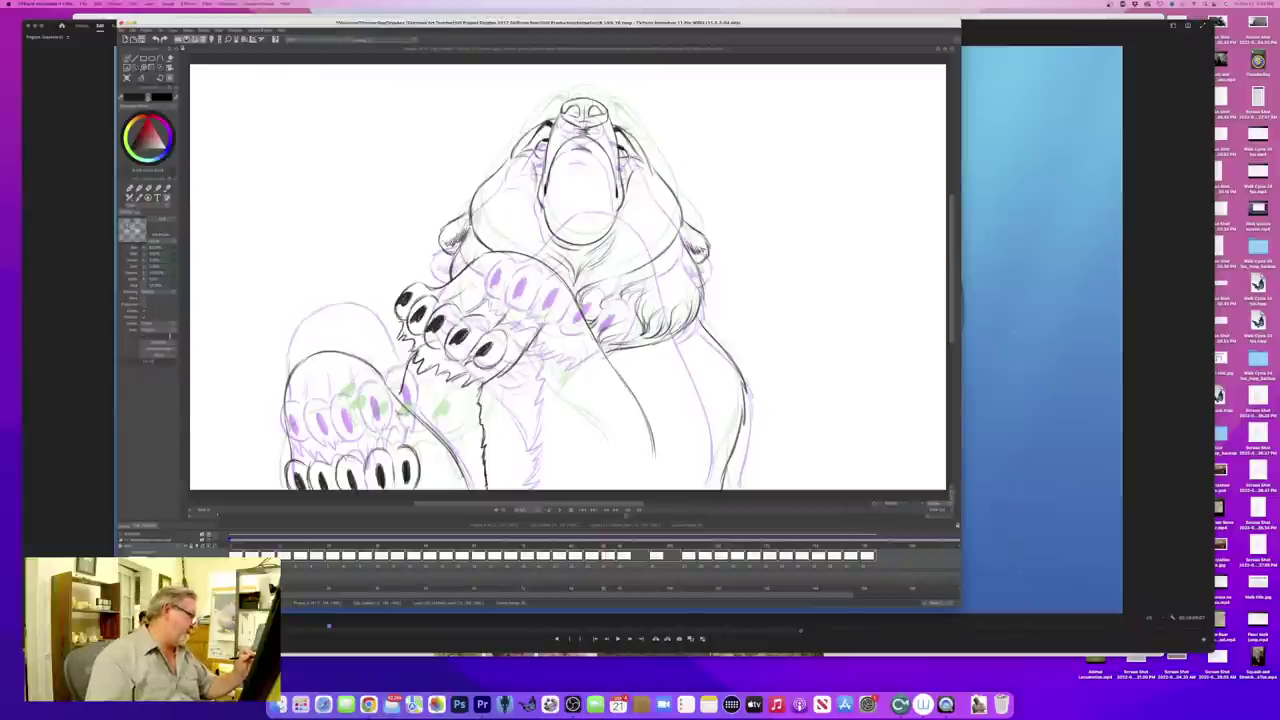
- Draw the right side contour of the lower-left foot down to its last toe, checking it against the previous drawing
drag(397, 416, 407, 436)
drag(394, 409, 419, 481)
key(Left)
key(Right)
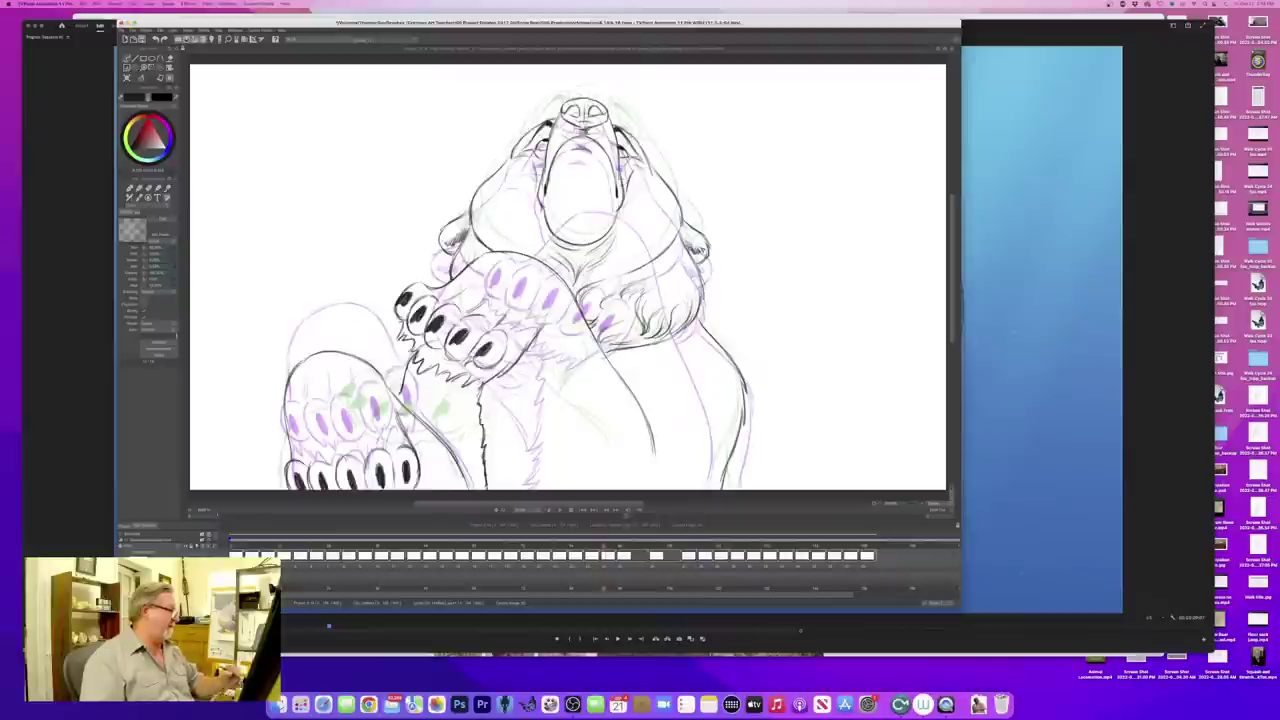
key(Left)
key(Right)
- Draw the knuckle lines above the toes and strengthen both side contours of the lower-left foot
drag(375, 425, 383, 439)
mouse_move(374, 413)
mouse_down()
mouse_move(387, 447)
mouse_move(309, 462)
mouse_up()
key(Left)
key(Right)
key(Left)
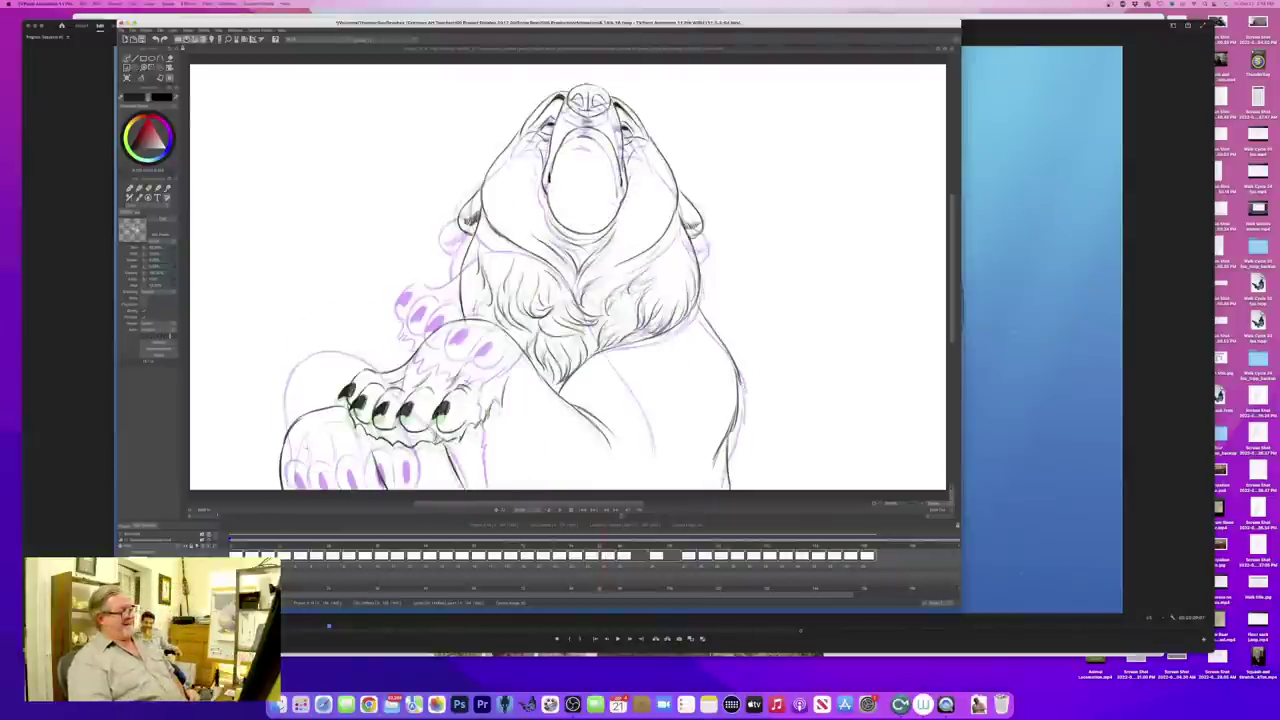
key(Right)
key(Left)
key(Right)
drag(383, 377, 427, 429)
drag(287, 417, 291, 457)
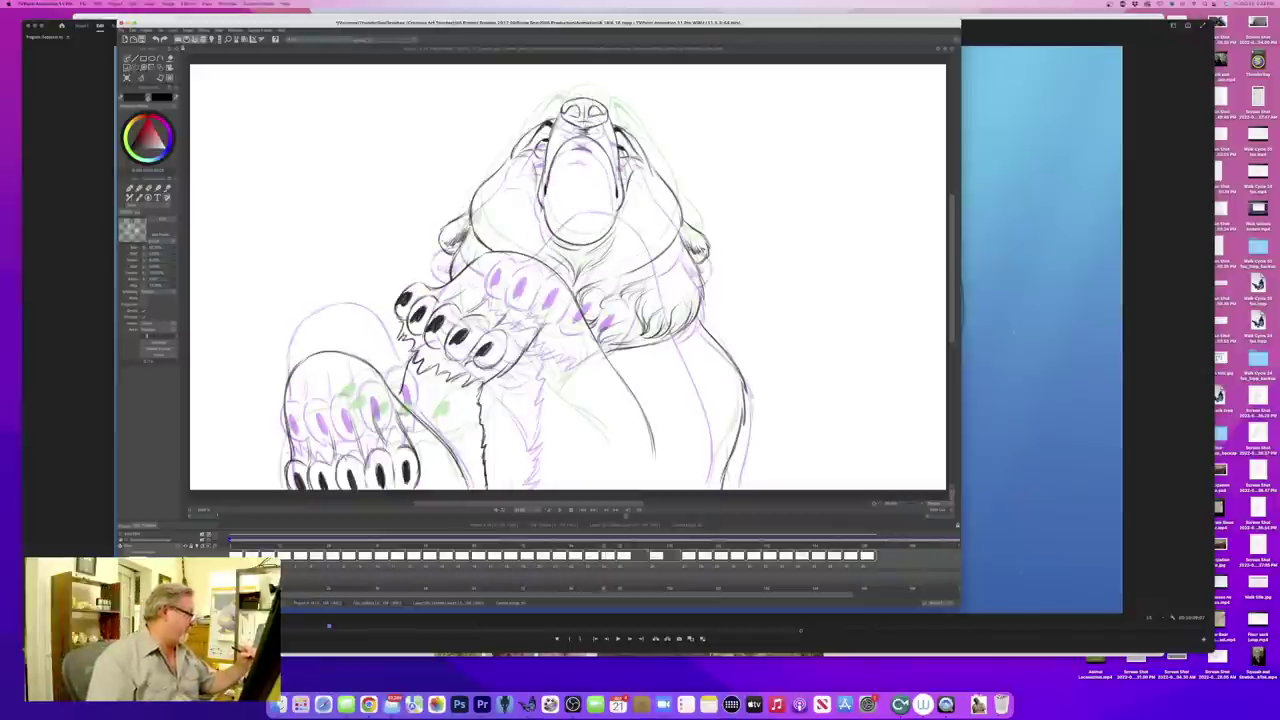
- Flip between the finished foot and the previous drawing, then play back the animation to review the motion
key(Left)
key(Right)
key(Left)
key(Right)
key(Left)
key(Right)
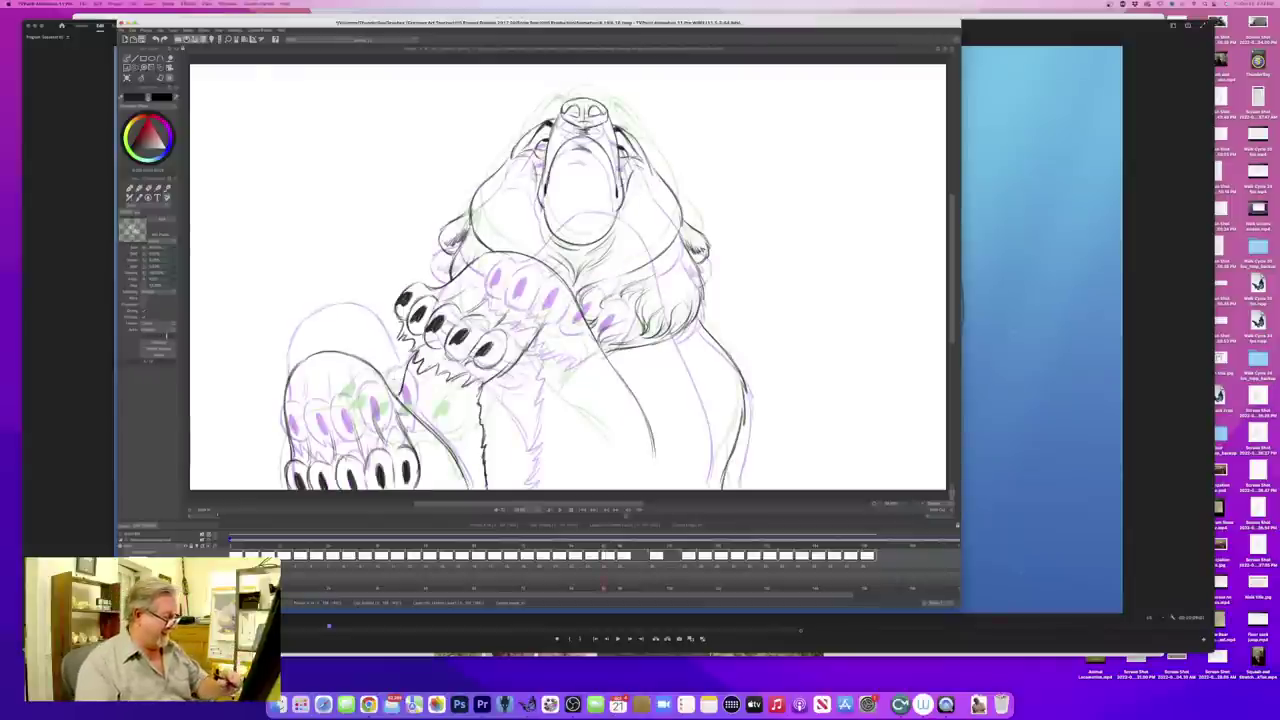
click(561, 510)
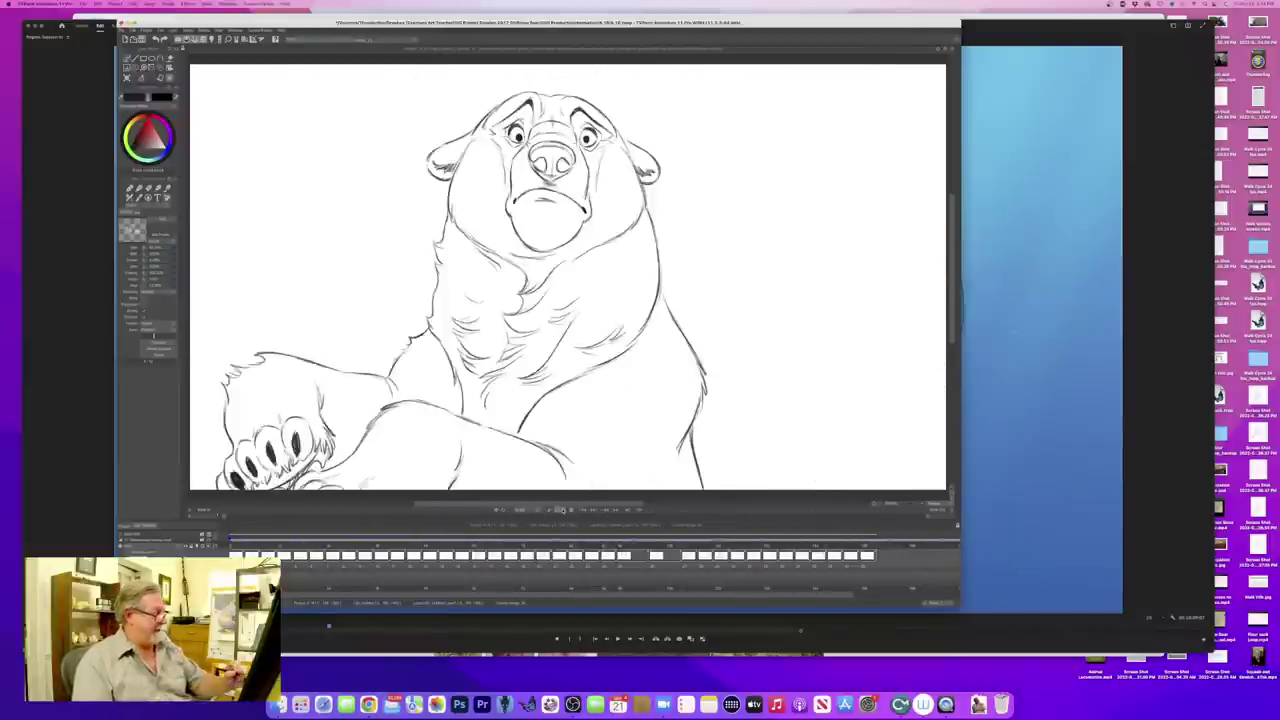
- Switch to Photoshop
click(459, 704)
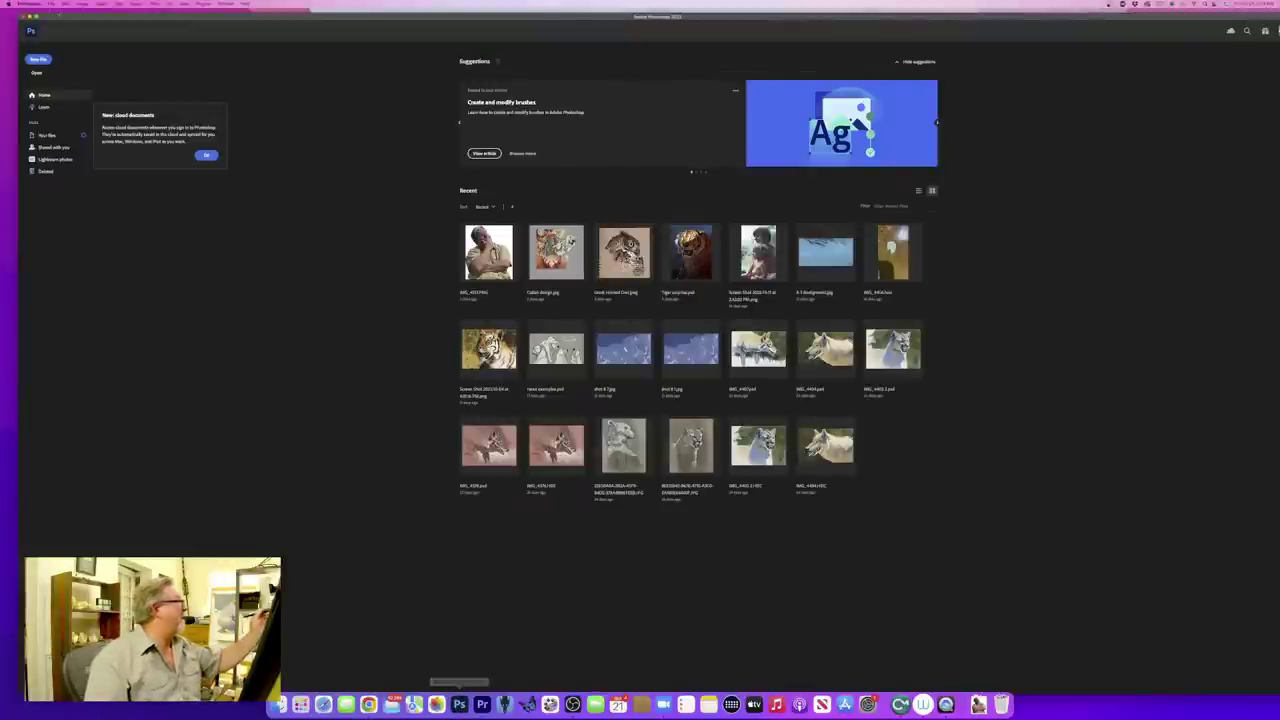
- Create a new document from the recent 10 x 8 inch preset and move its window towards the middle of the workspace
click(51, 4)
click(56, 13)
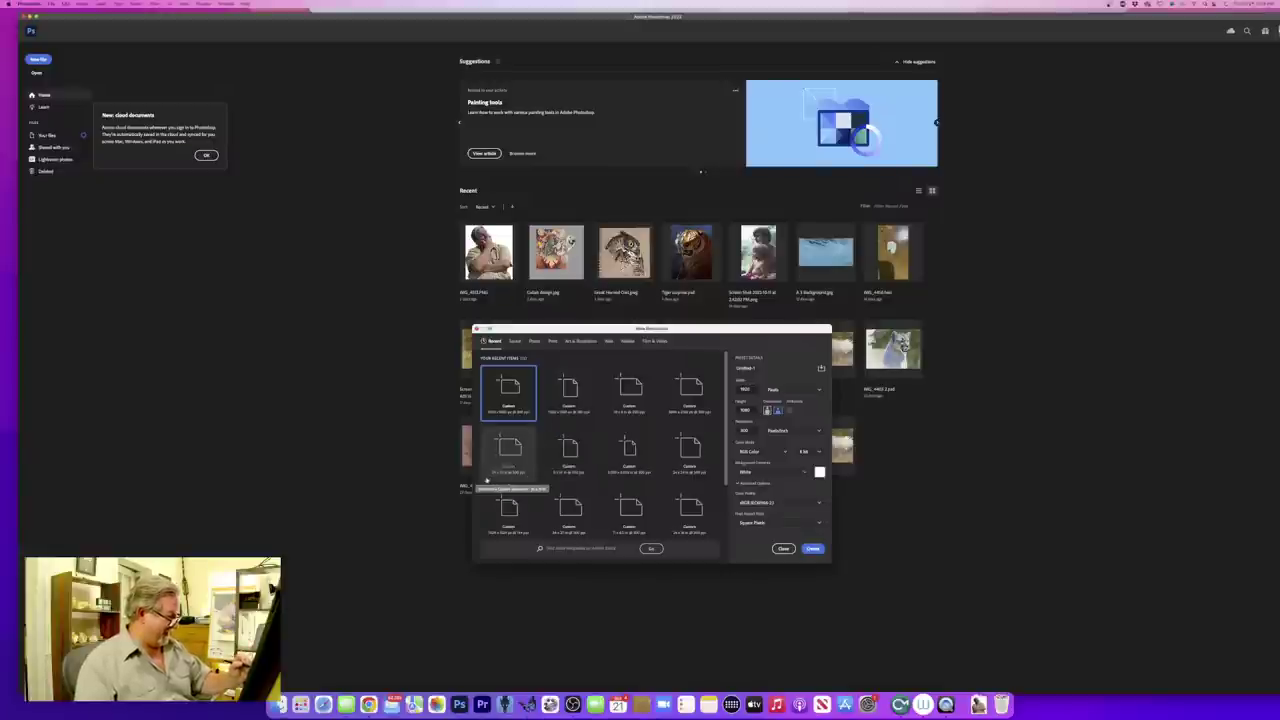
click(628, 400)
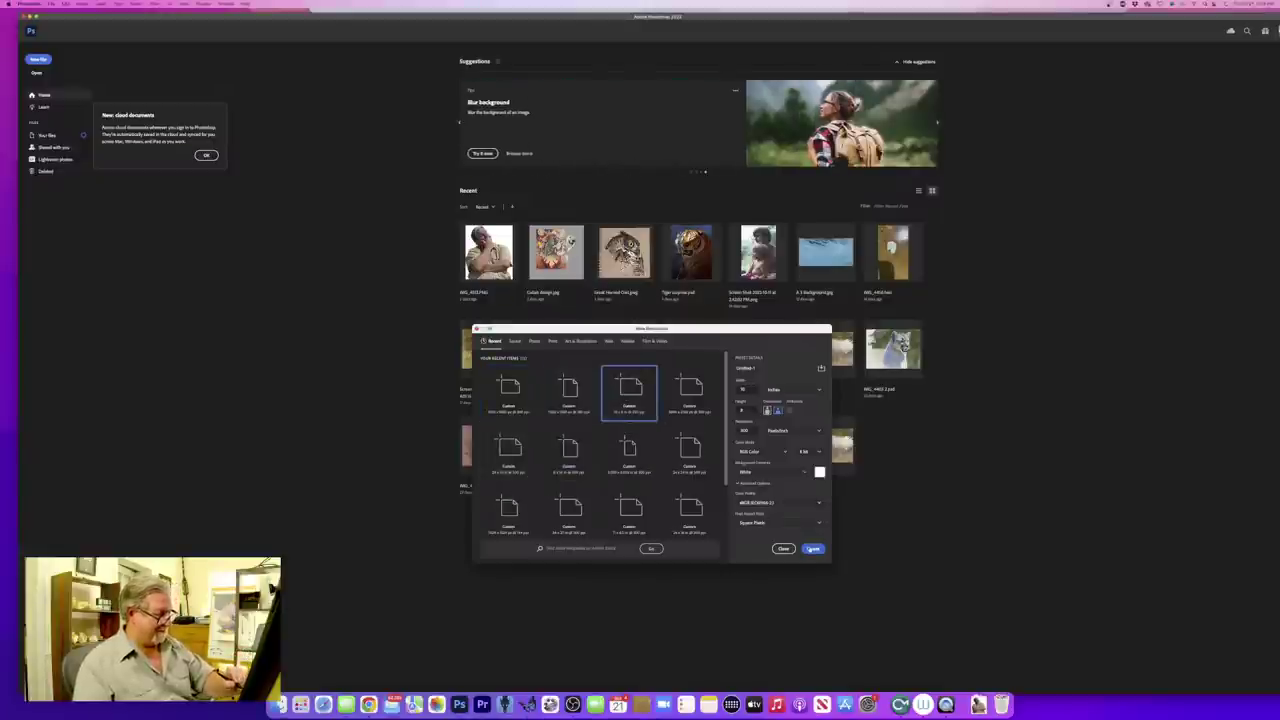
click(811, 548)
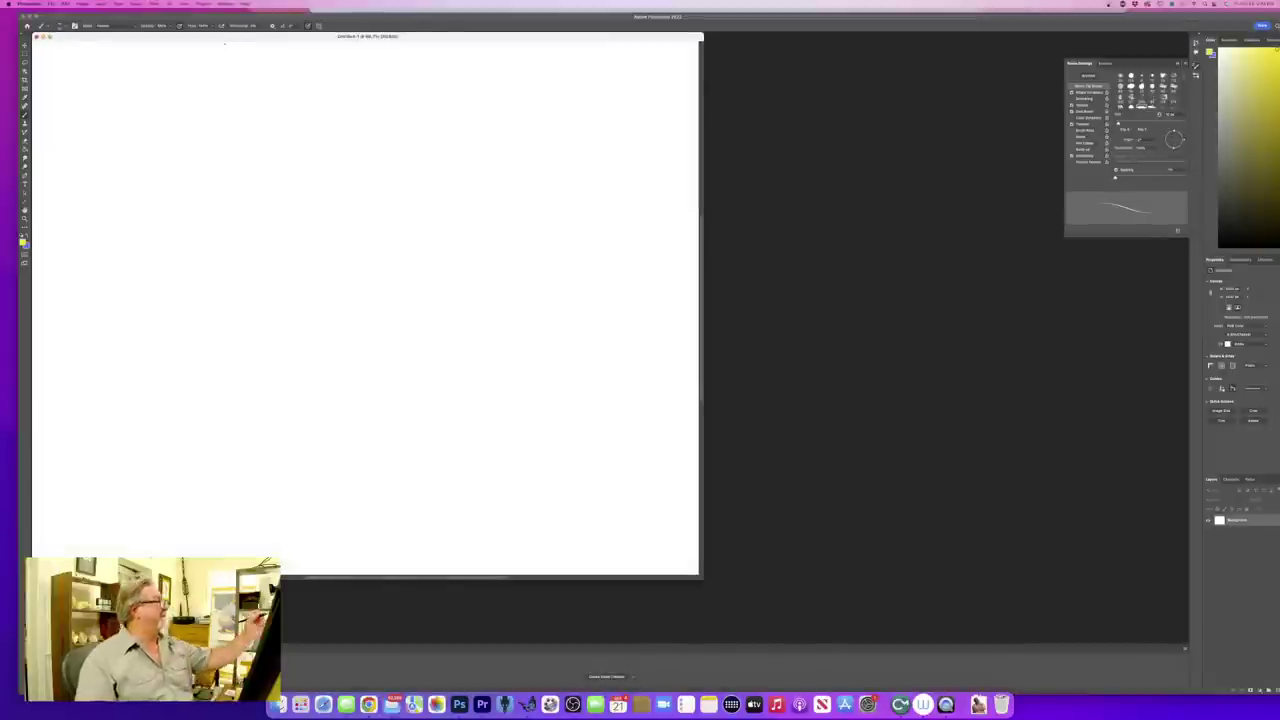
drag(229, 38, 471, 85)
- Set the foreground colour to a medium grey and fill the white background with it
click(23, 242)
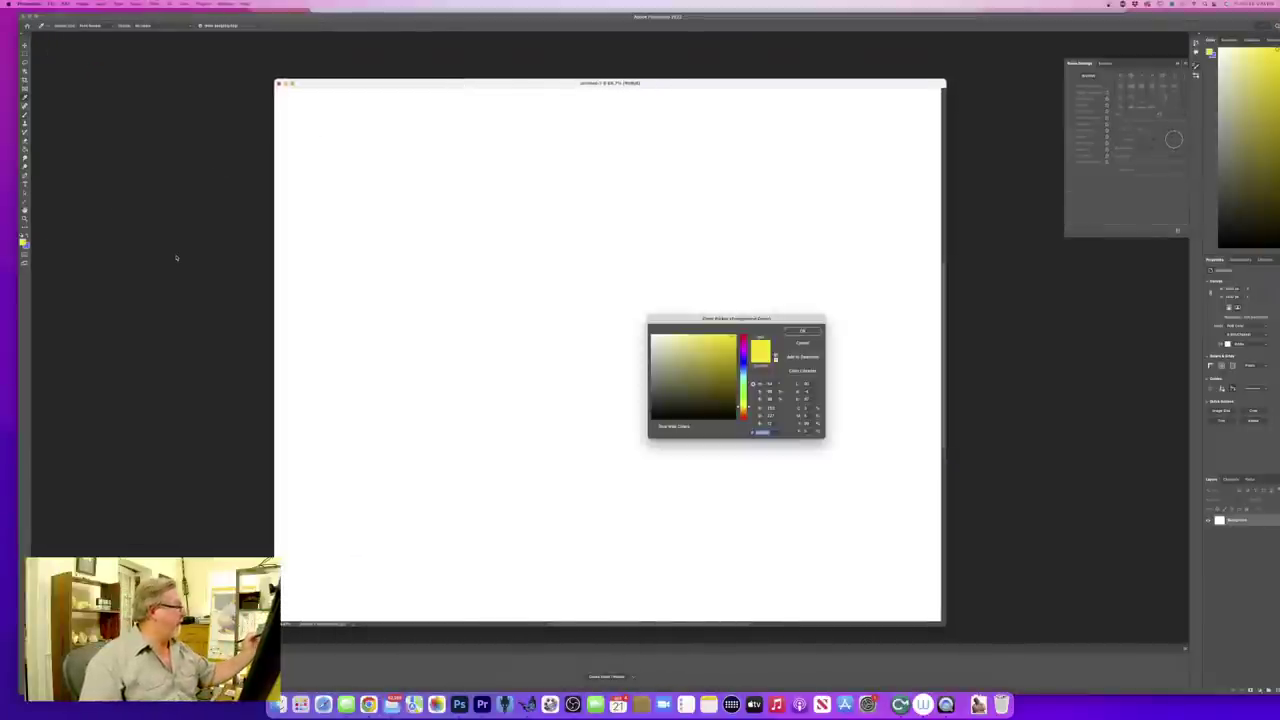
click(652, 367)
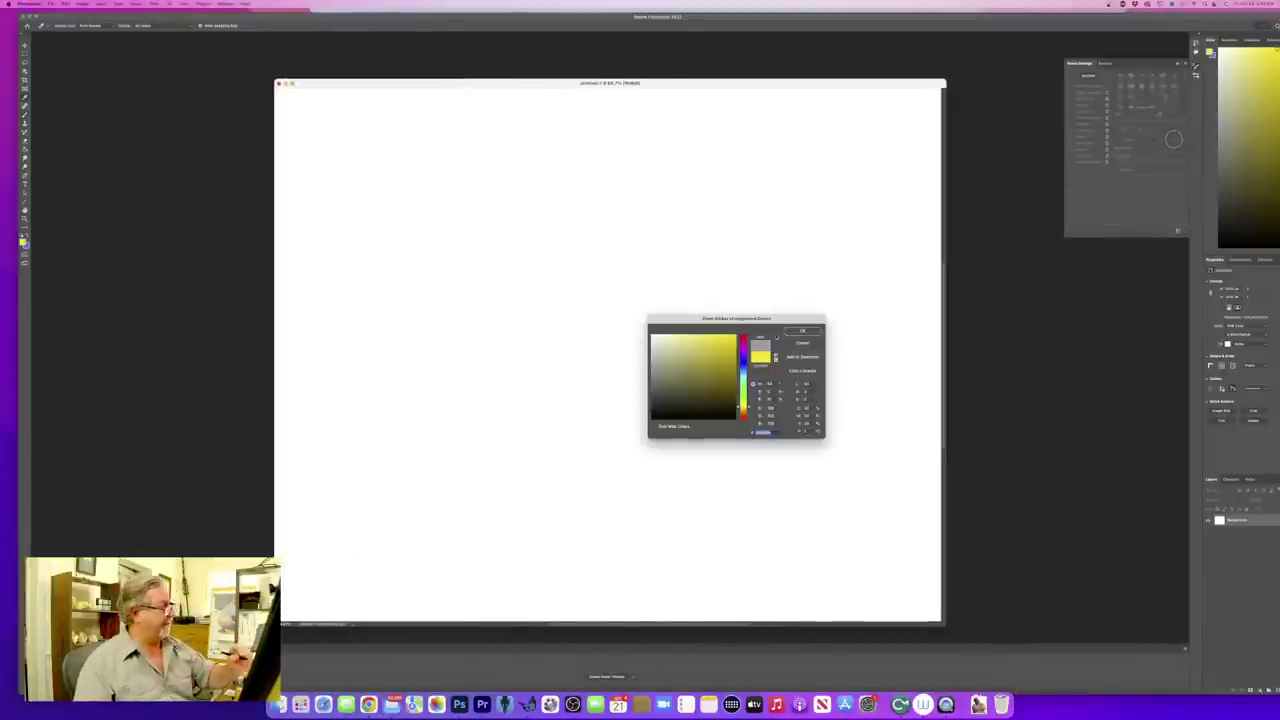
key(Return)
key(g)
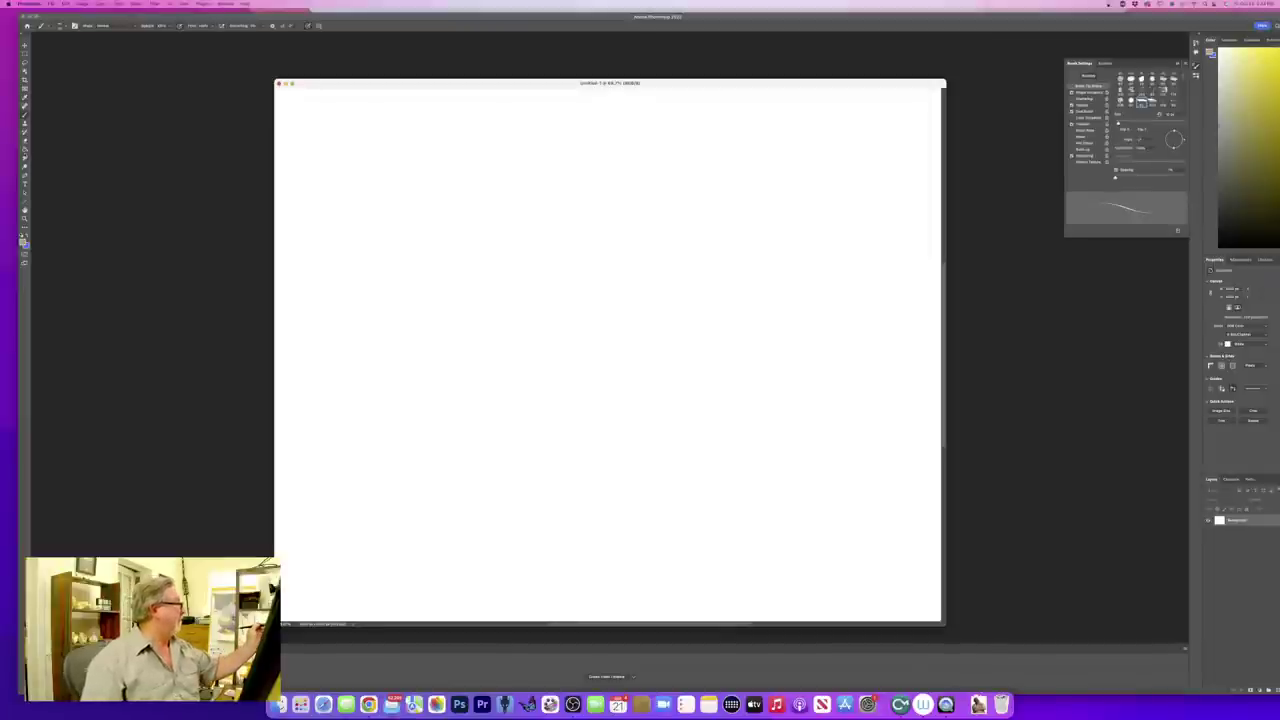
click(636, 430)
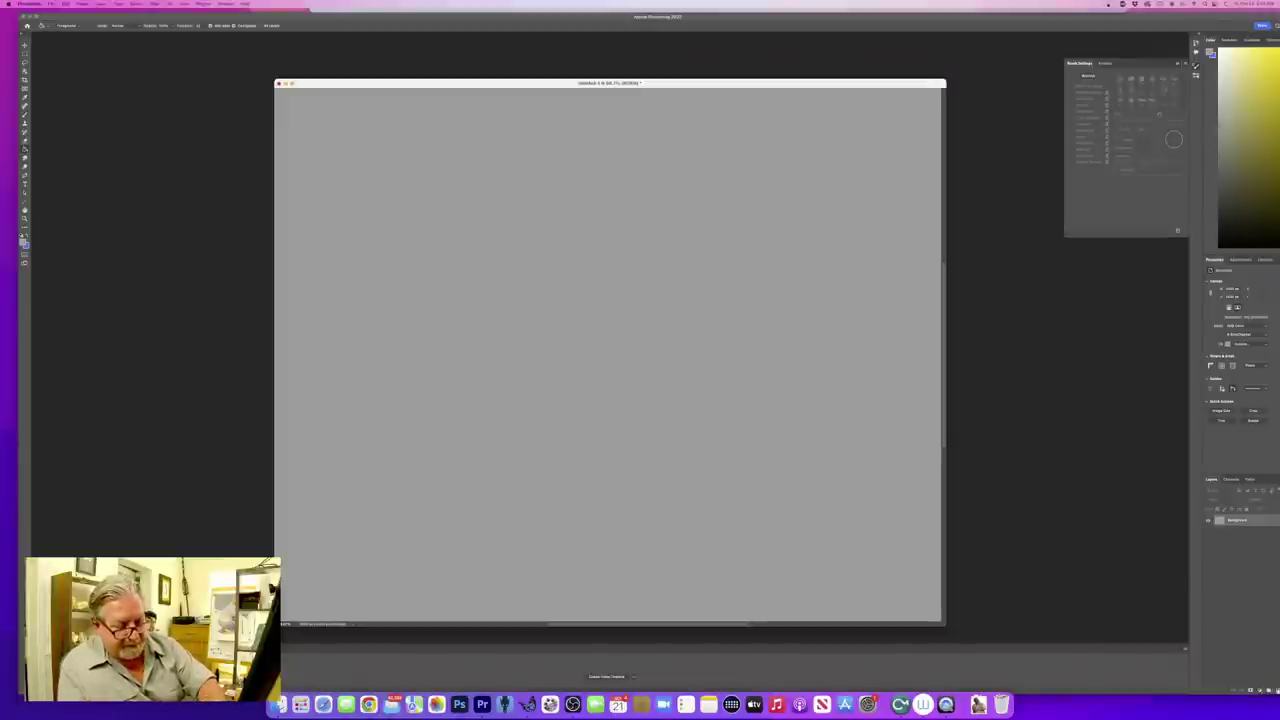
- Add a new layer above the grey background and expand the workspace to fill the screen around the canvas
click(1267, 690)
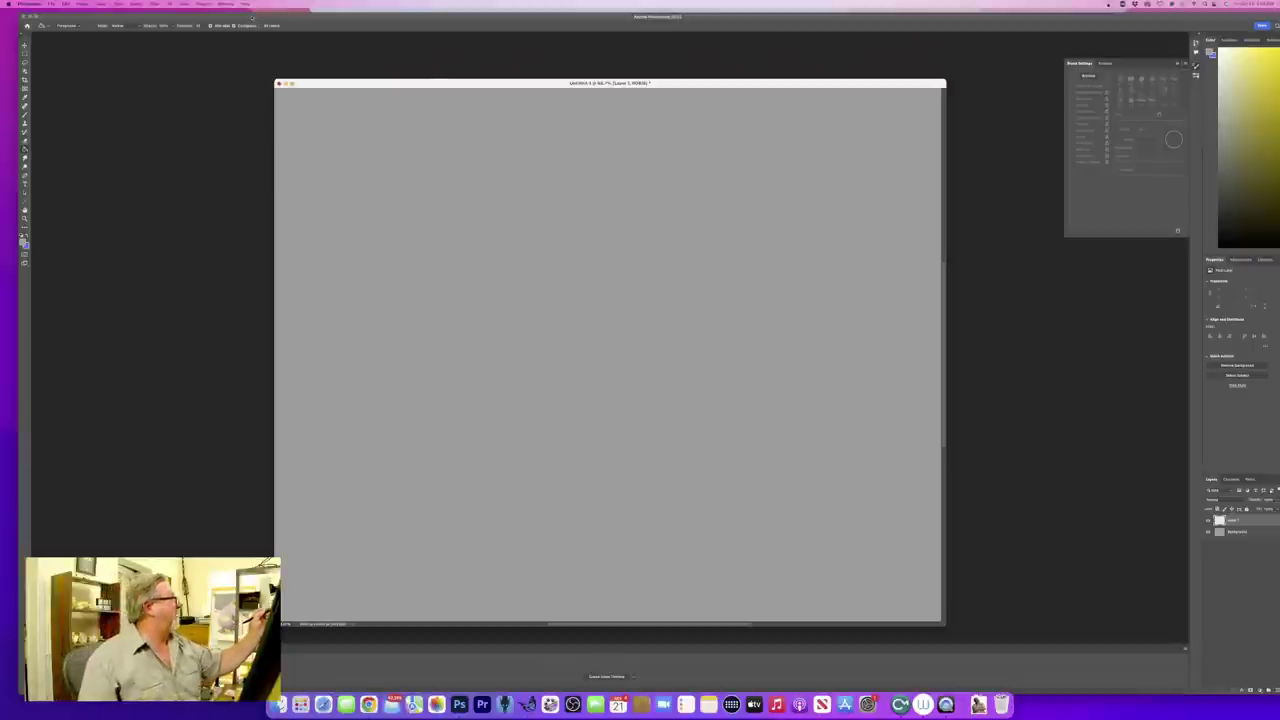
drag(252, 17, 212, 14)
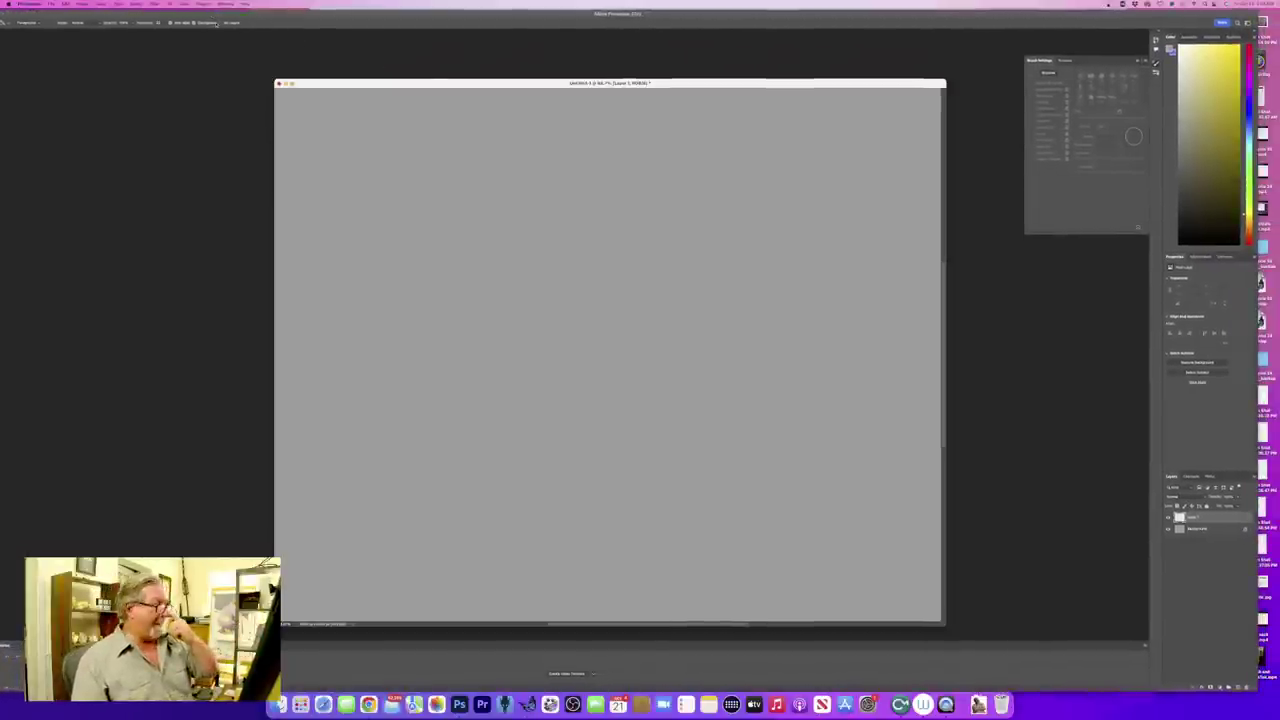
double_click(216, 22)
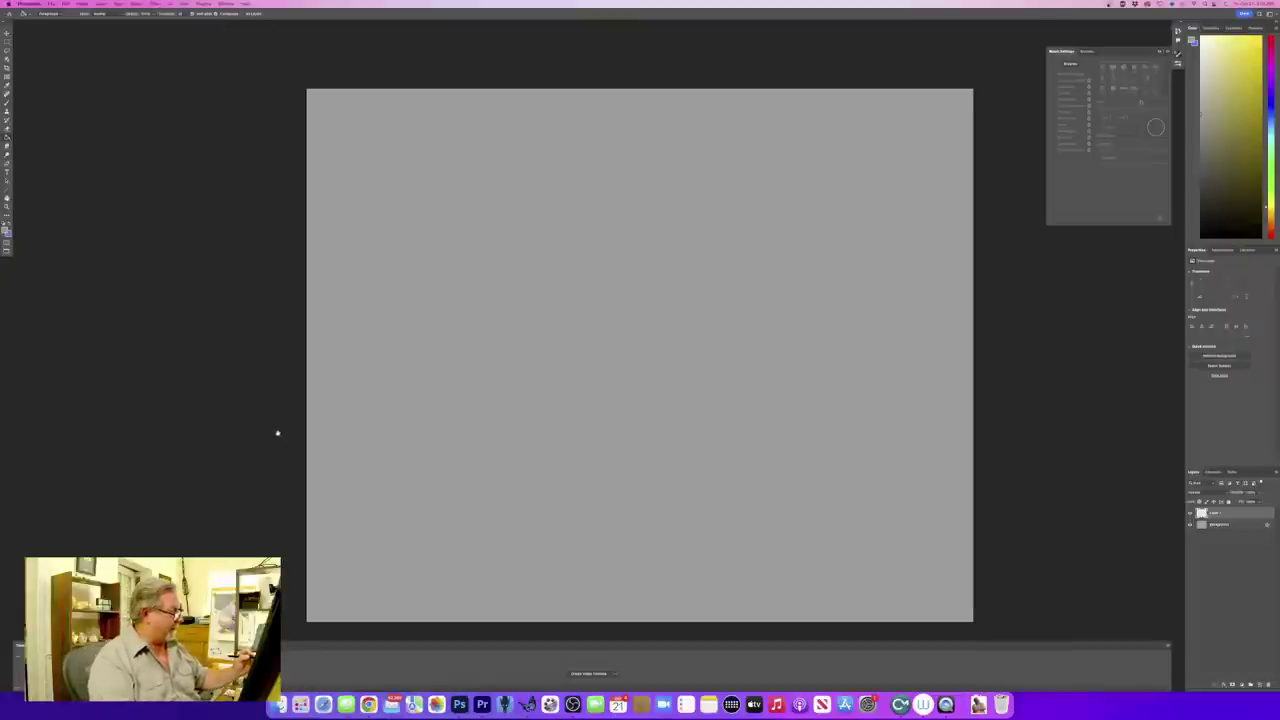
drag(277, 431, 229, 407)
- Set the foreground colour to a very dark, nearly black brown
click(5, 230)
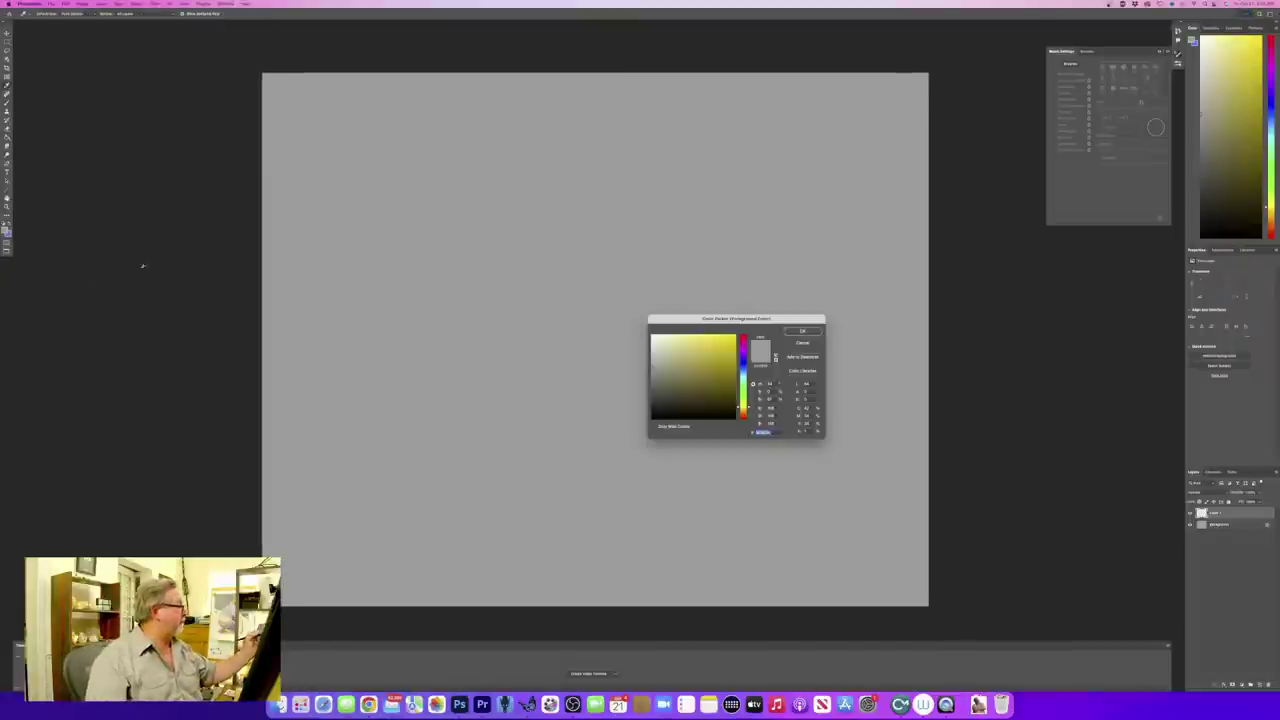
click(743, 411)
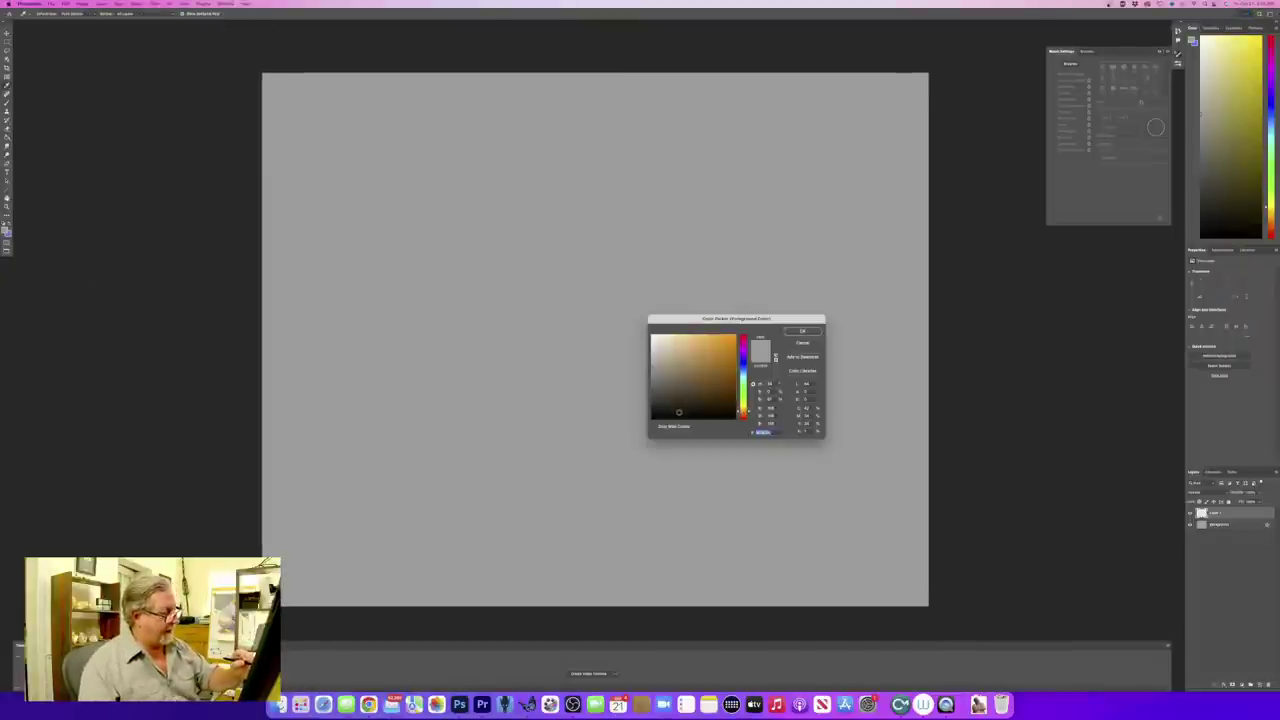
click(680, 412)
click(789, 330)
- Switch to the Brush tool and enlarge the tapered sketching brush by several increments
key(b)
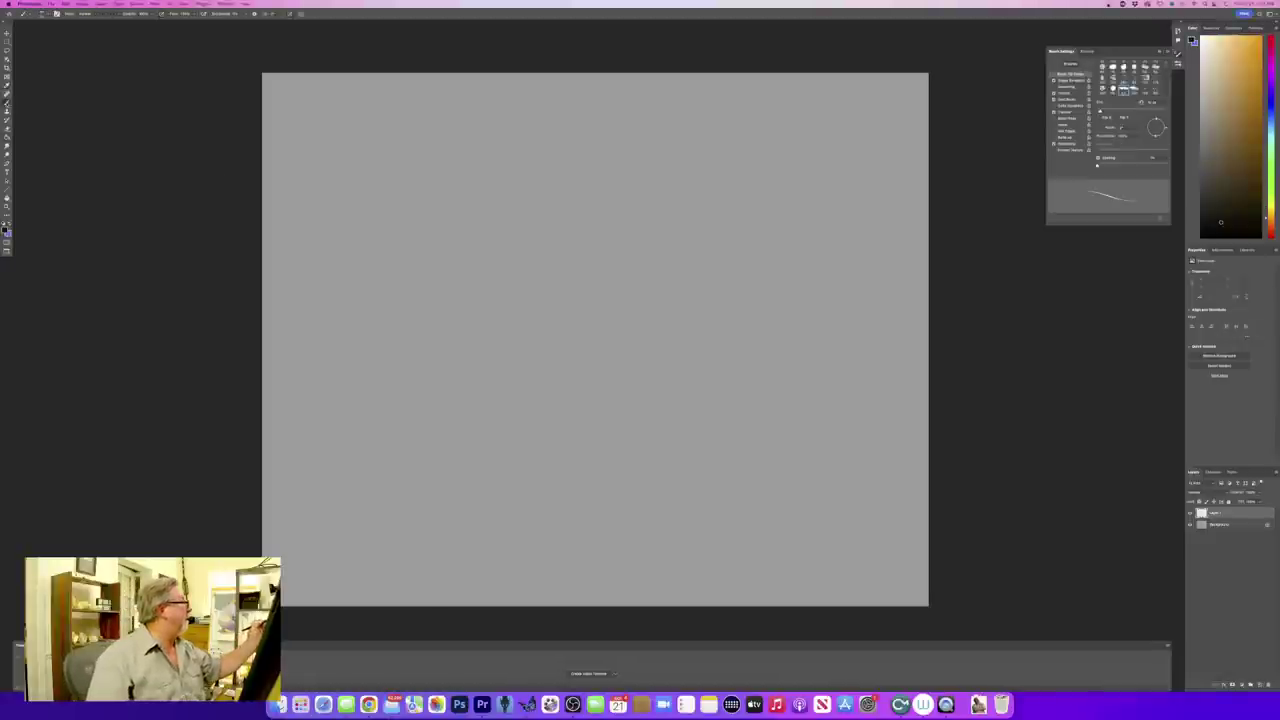
click(43, 14)
click(229, 198)
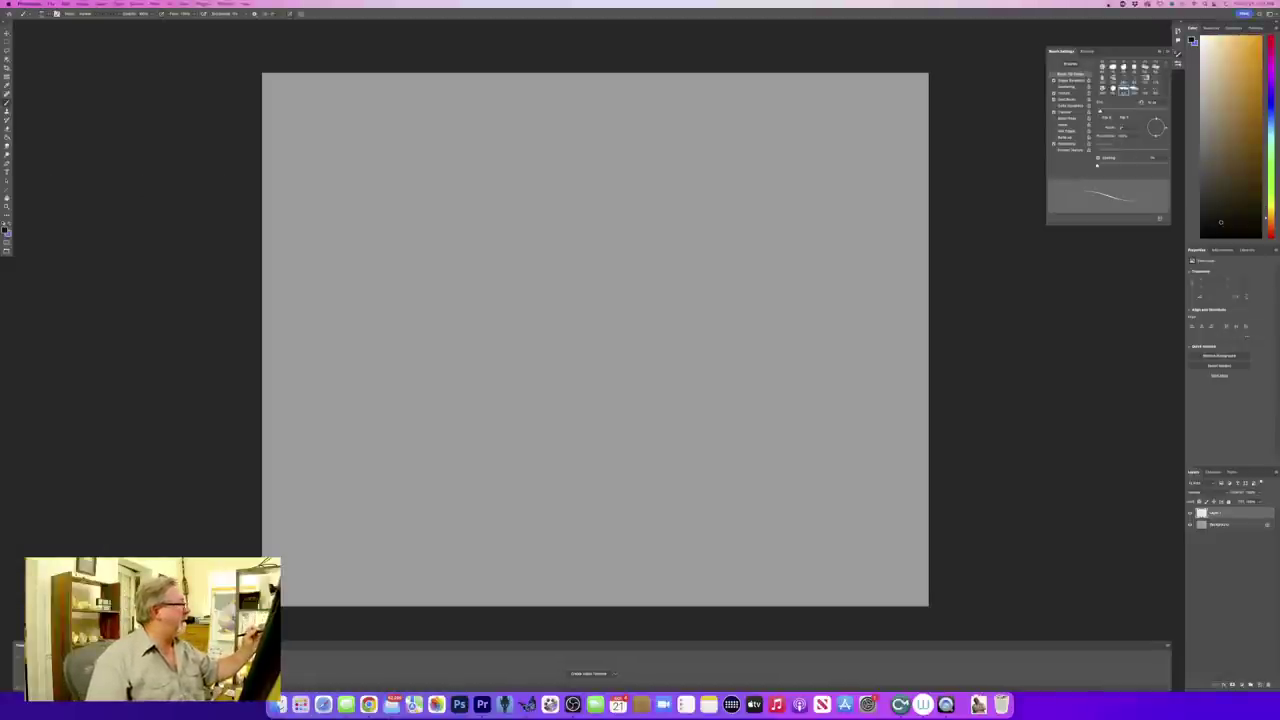
key(])
key(])
key(])
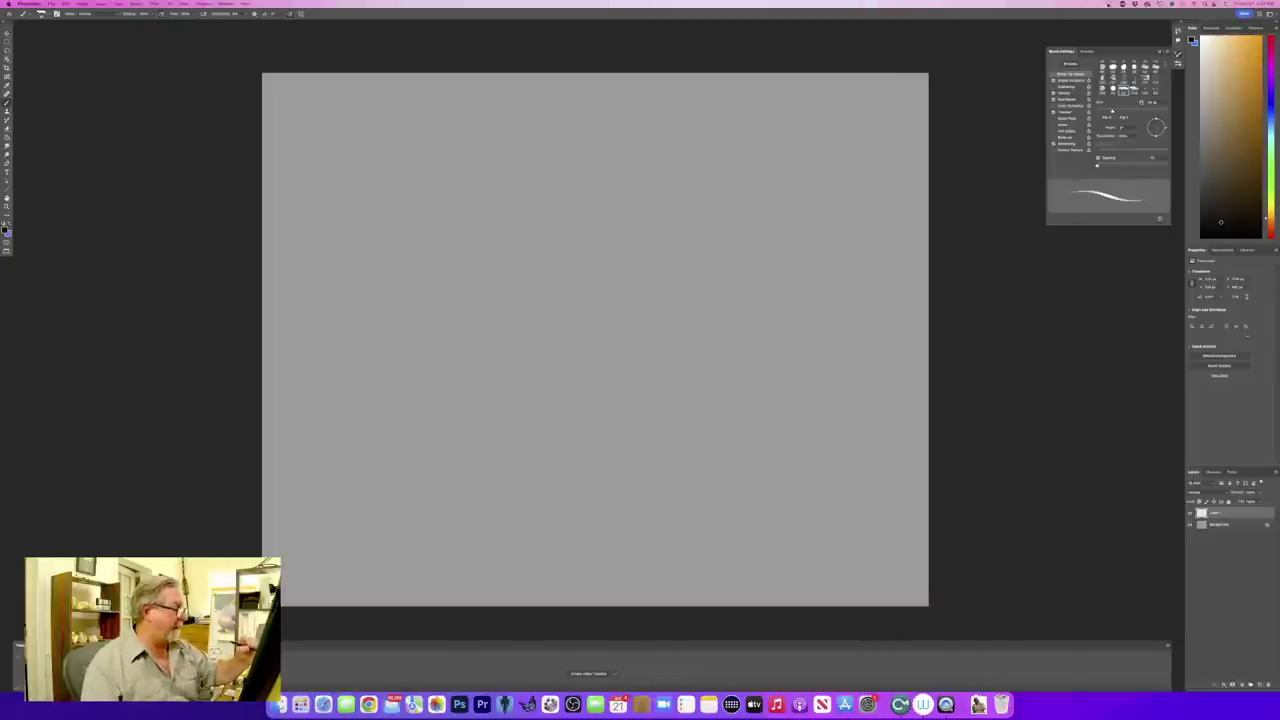
- Sketch a light oval head in the canvas's upper middle with a small nose and a muzzle with an open mouth
mouse_move(585, 200)
mouse_down()
mouse_move(650, 252)
mouse_move(575, 345)
mouse_up()
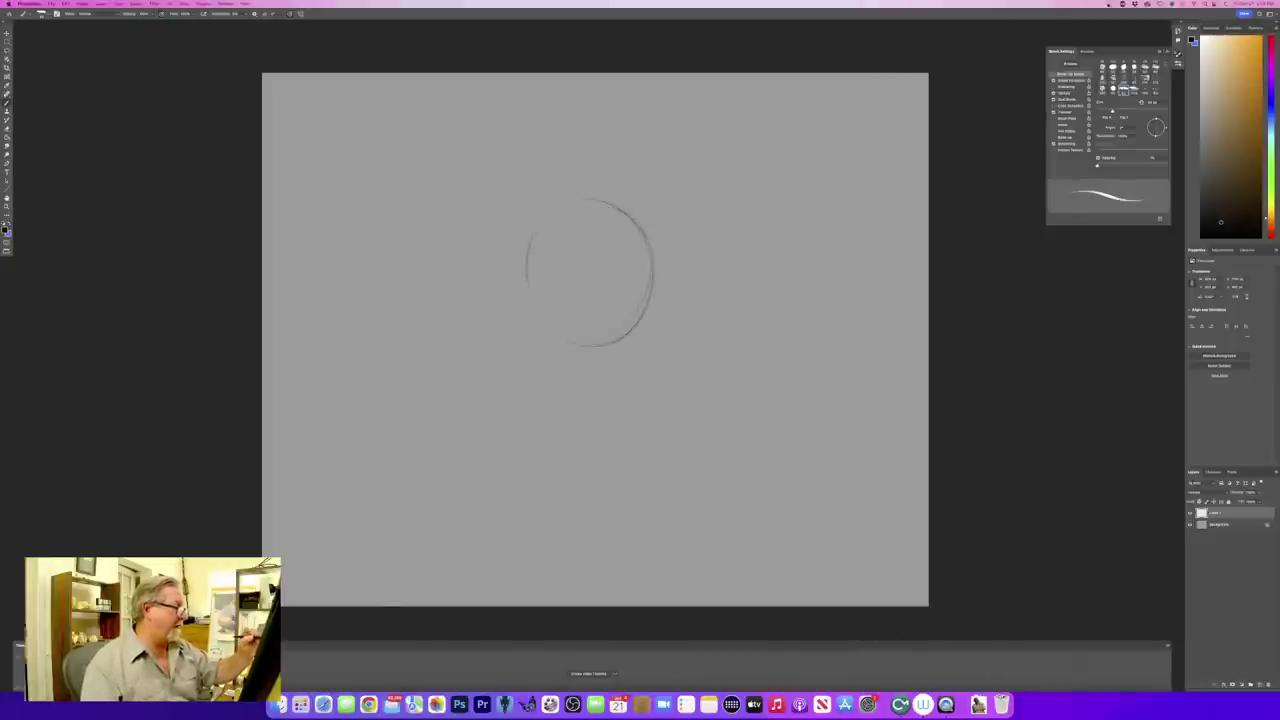
drag(590, 199, 534, 244)
mouse_move(584, 328)
mouse_down()
mouse_move(562, 356)
mouse_move(638, 344)
mouse_move(572, 374)
mouse_move(617, 350)
mouse_move(606, 357)
mouse_move(594, 316)
mouse_move(578, 331)
mouse_up()
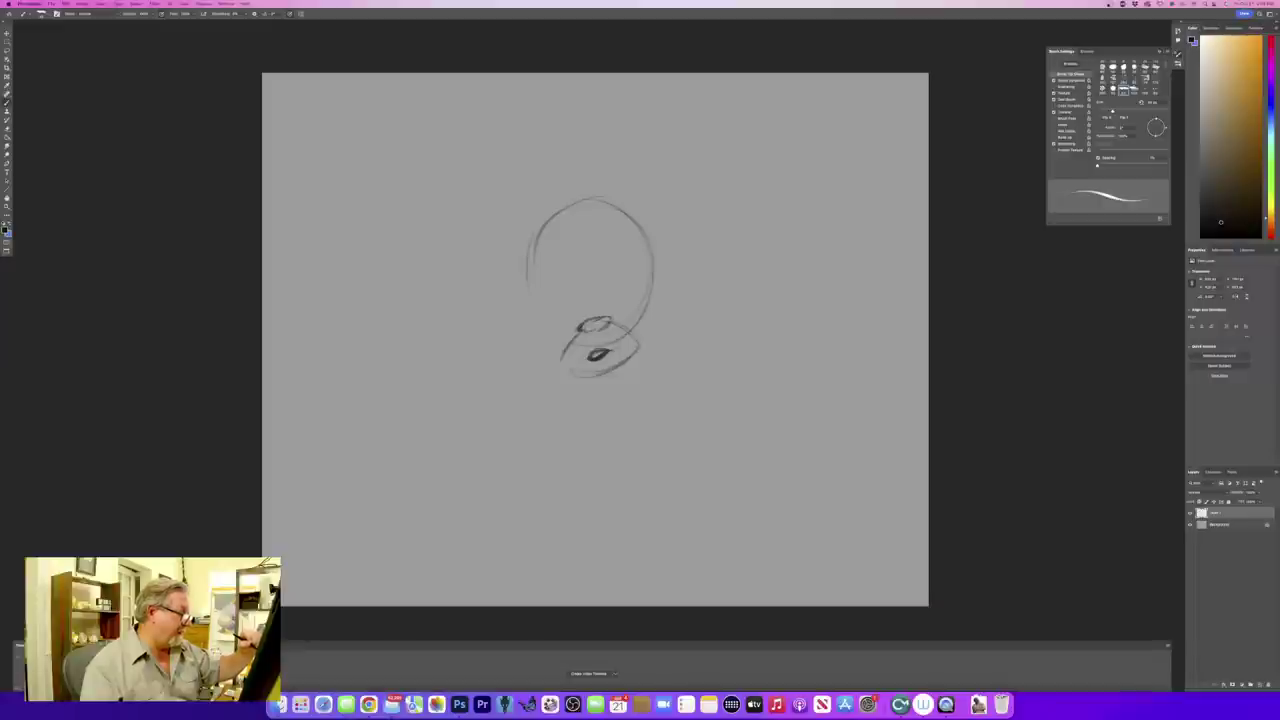
mouse_move(574, 336)
mouse_down()
mouse_move(562, 363)
mouse_move(630, 346)
mouse_move(592, 357)
mouse_up()
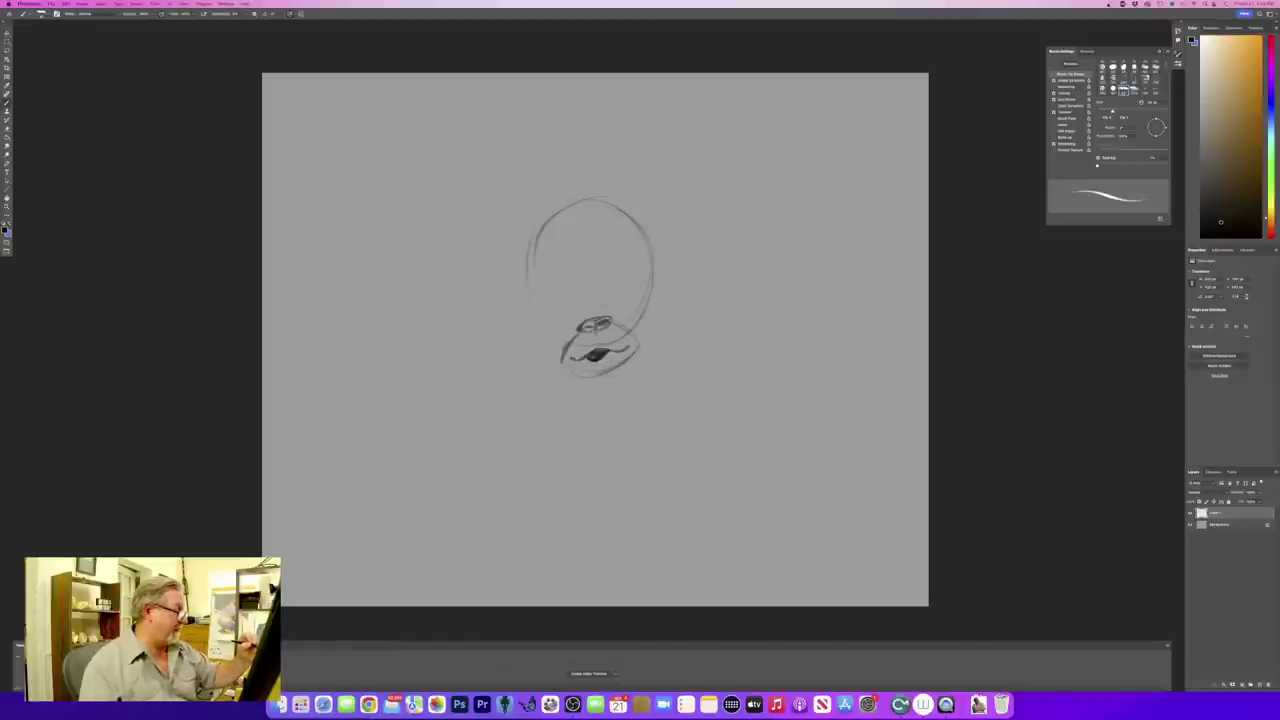
- Draw the outlines of both round eyes above the nose and add a large ear on each side of the head
mouse_move(604, 302)
mouse_down()
mouse_move(612, 286)
mouse_move(638, 300)
mouse_move(630, 284)
mouse_move(608, 290)
mouse_move(620, 302)
mouse_move(575, 312)
mouse_move(546, 301)
mouse_move(576, 321)
mouse_up()
drag(553, 321, 632, 321)
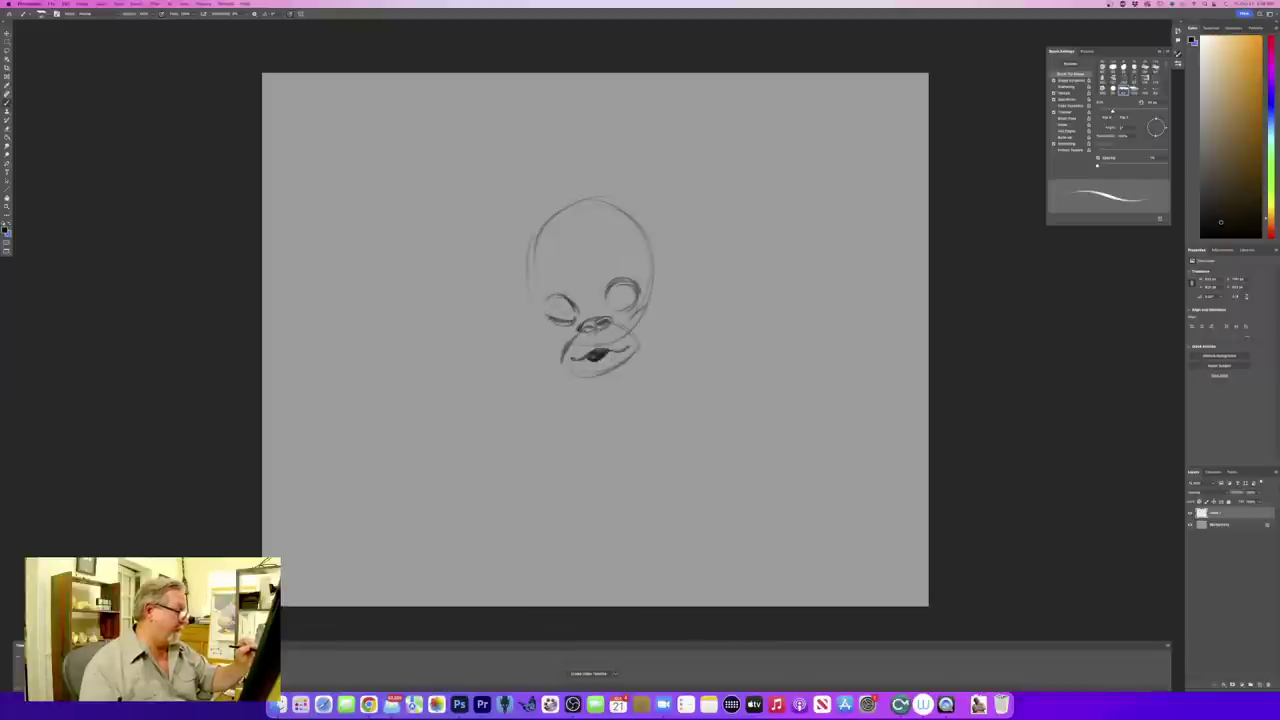
mouse_move(668, 264)
mouse_down()
mouse_move(688, 244)
mouse_move(668, 294)
mouse_up()
drag(518, 280, 528, 328)
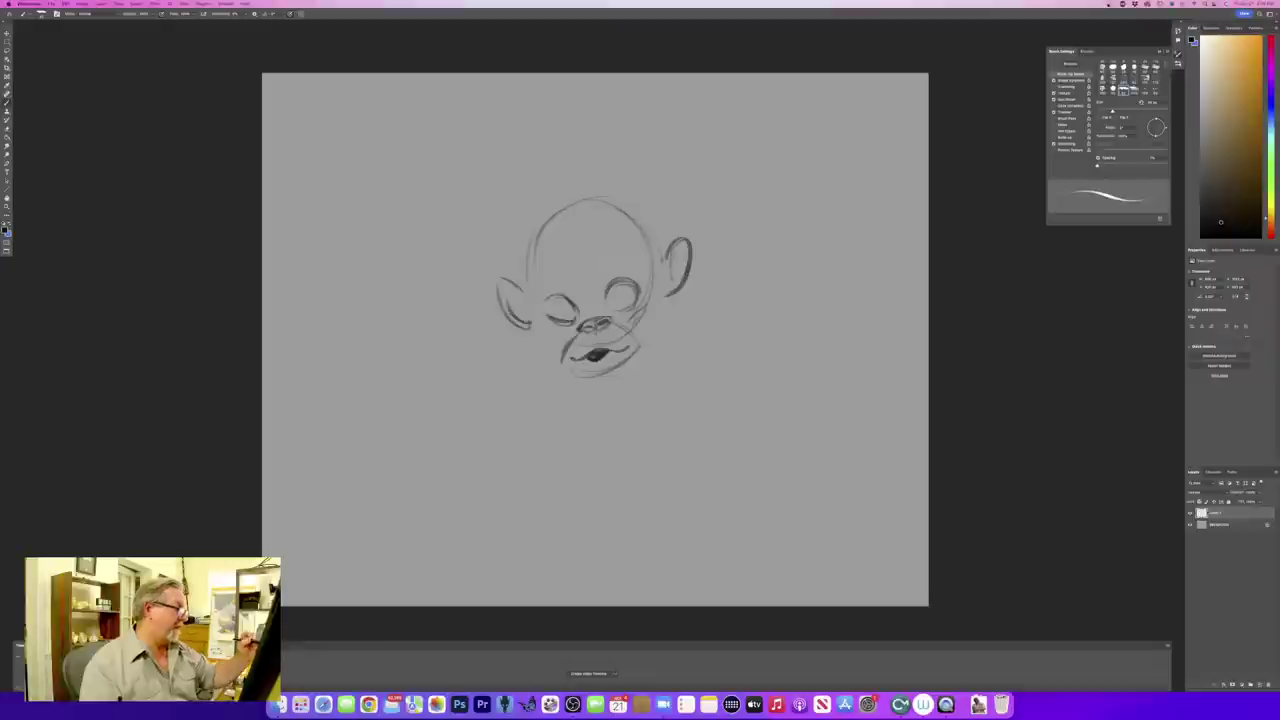
- Draw a tall, pointed tuft of swept-up hair on the head, with loose strands running down to the left ear
mouse_move(660, 250)
mouse_down()
mouse_move(600, 158)
mouse_move(584, 100)
mouse_move(628, 204)
mouse_up()
mouse_move(578, 104)
mouse_down()
mouse_move(554, 162)
mouse_move(644, 212)
mouse_up()
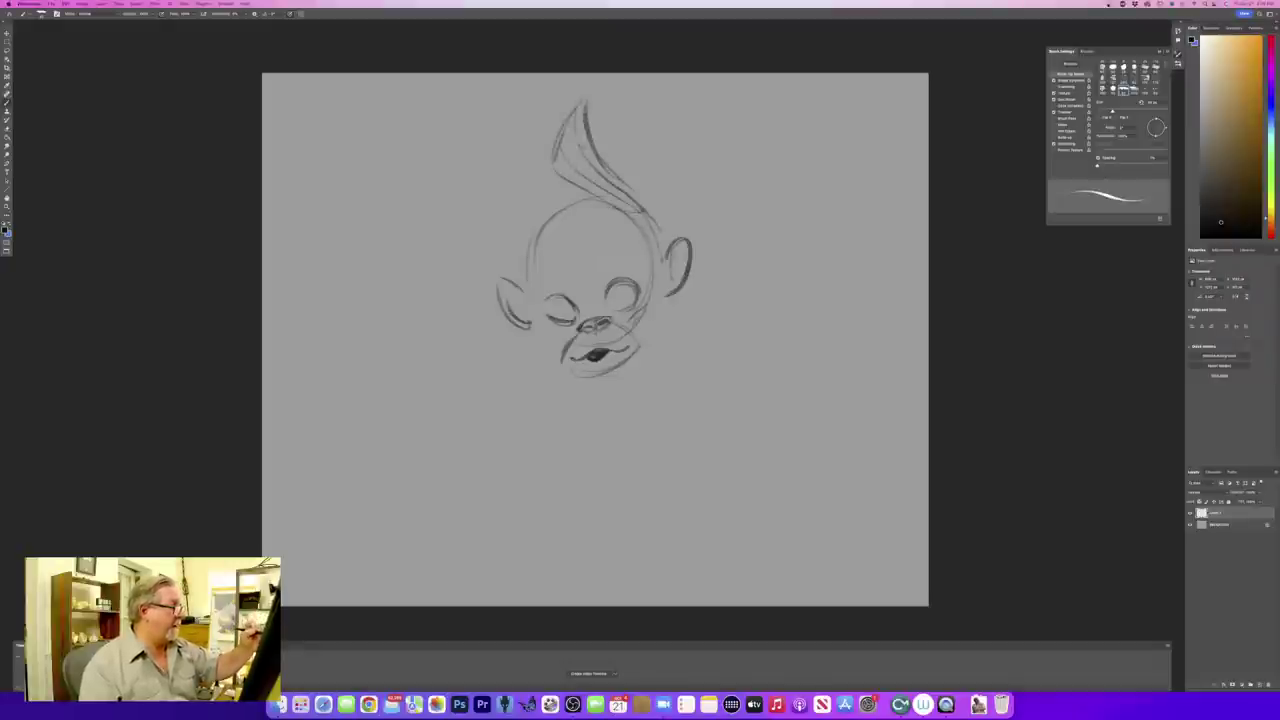
mouse_move(610, 168)
mouse_down()
mouse_move(634, 196)
mouse_move(574, 206)
mouse_move(616, 222)
mouse_move(564, 218)
mouse_move(552, 230)
mouse_up()
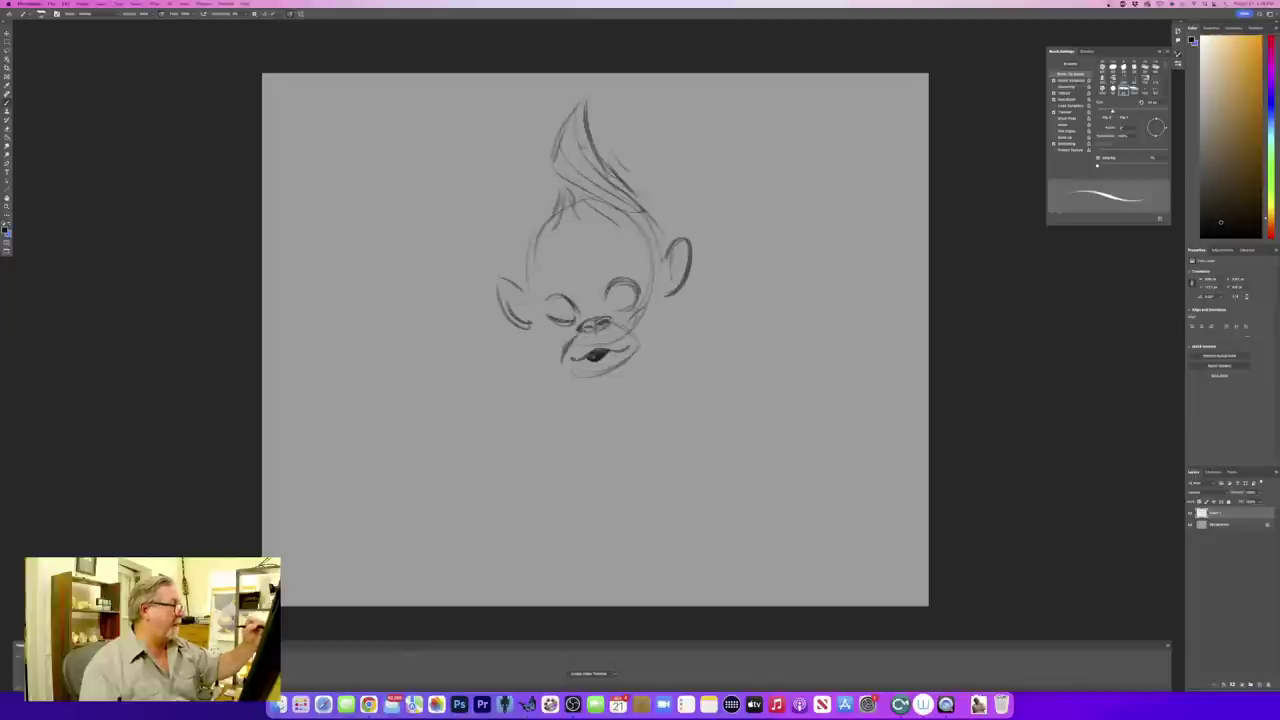
drag(552, 140, 538, 154)
mouse_move(560, 100)
mouse_down()
mouse_move(552, 142)
mouse_move(560, 124)
mouse_up()
drag(558, 172, 510, 288)
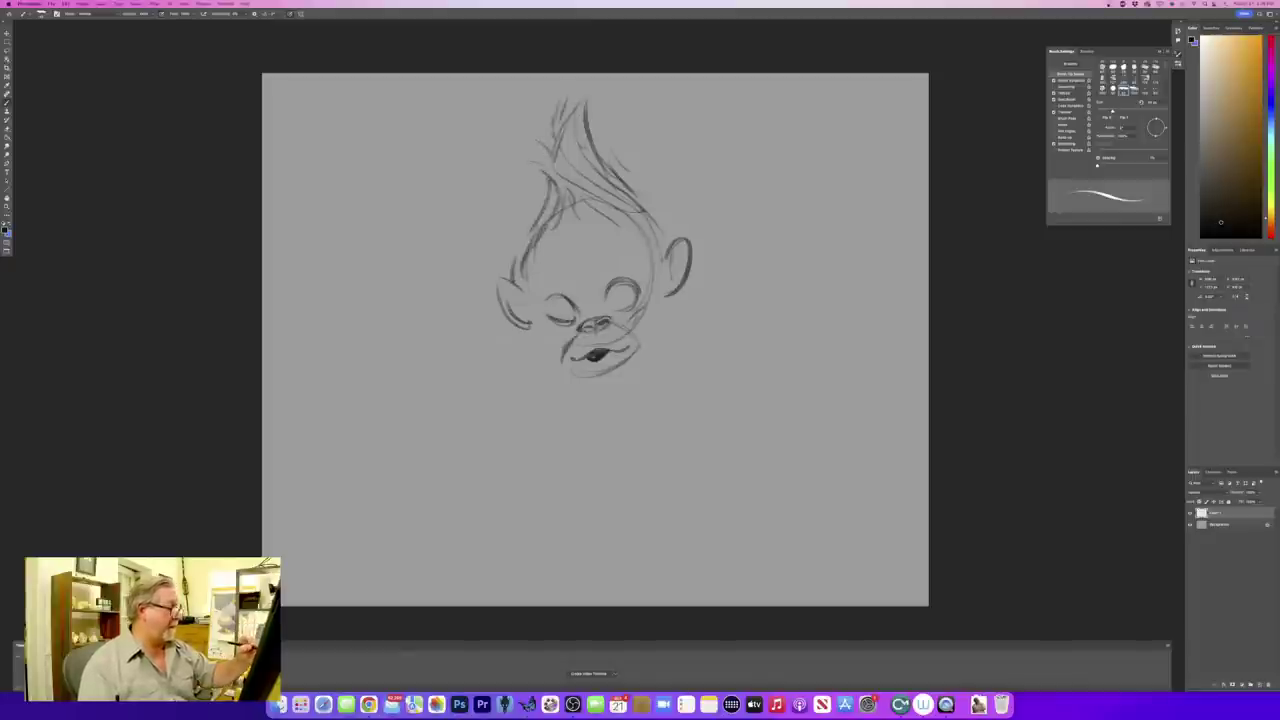
- Shade dark irises and pupils into both eyes and draw raised, worried eyebrows above them
mouse_move(630, 290)
mouse_down()
mouse_move(616, 310)
mouse_move(553, 317)
mouse_move(620, 299)
mouse_move(558, 322)
mouse_up()
drag(624, 296, 564, 318)
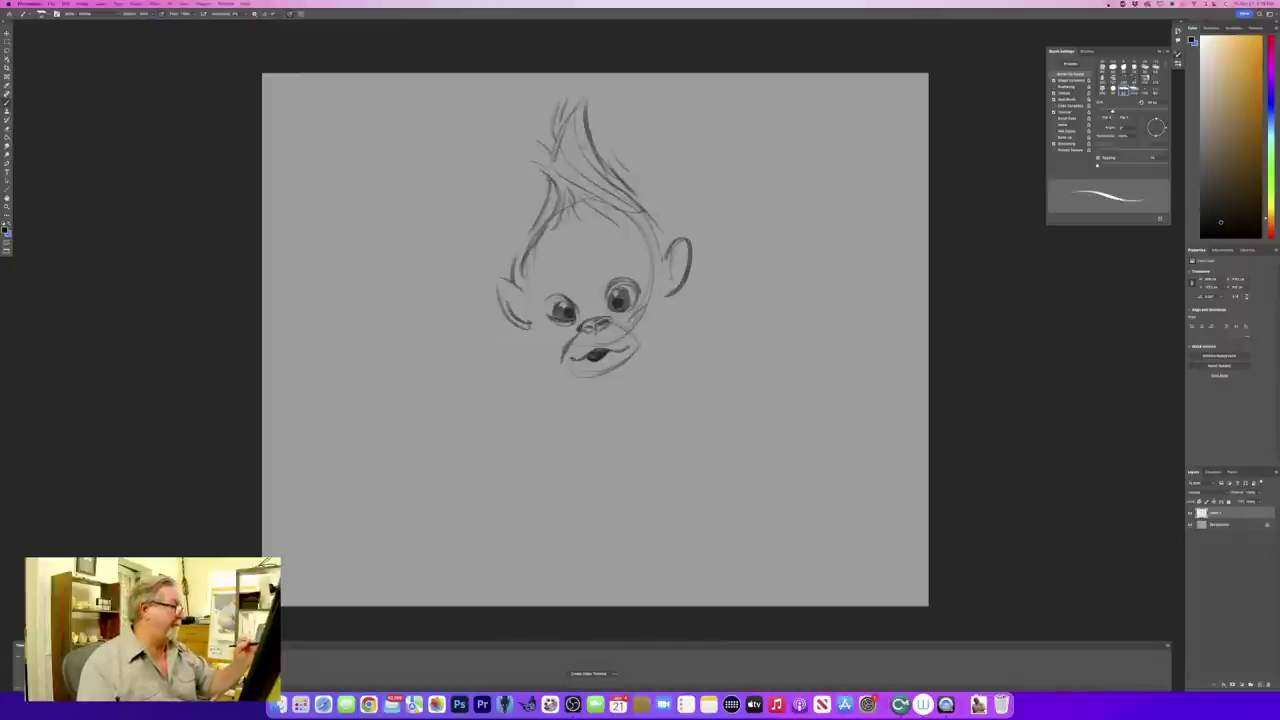
mouse_move(604, 262)
mouse_down()
mouse_move(634, 266)
mouse_move(612, 250)
mouse_move(634, 268)
mouse_move(630, 256)
mouse_up()
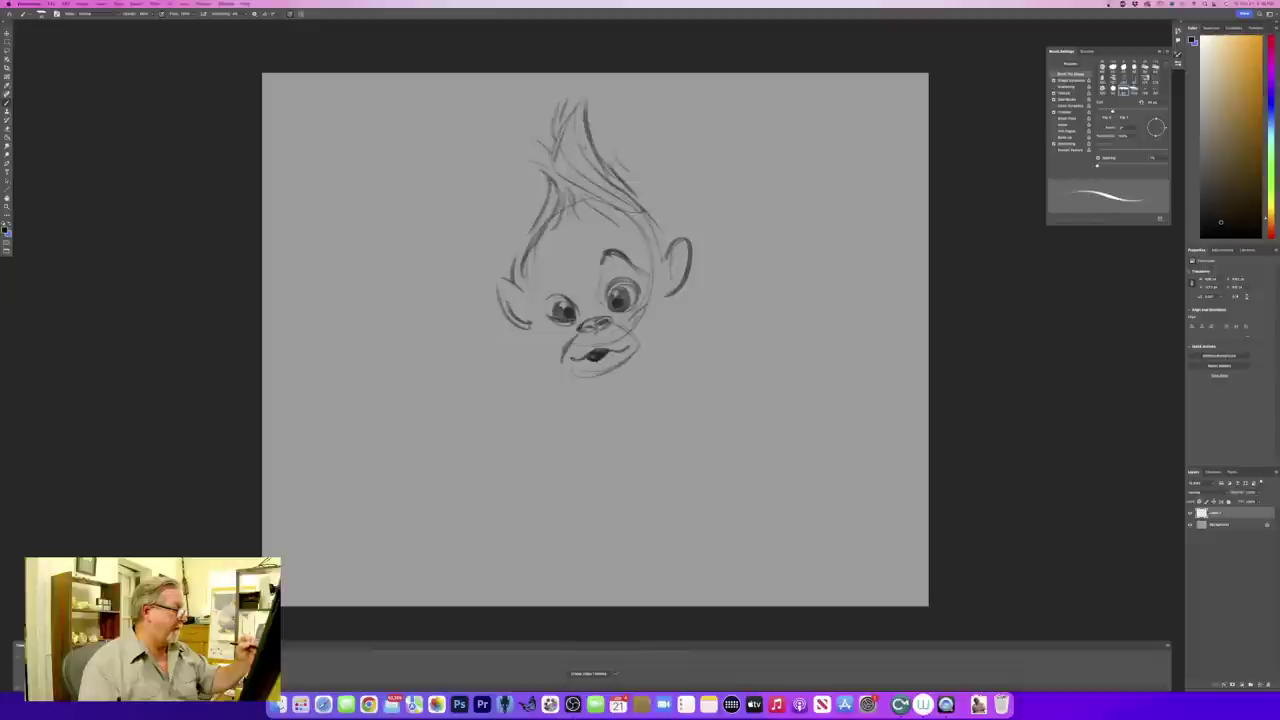
mouse_move(585, 304)
mouse_down()
mouse_move(570, 270)
mouse_move(576, 280)
mouse_up()
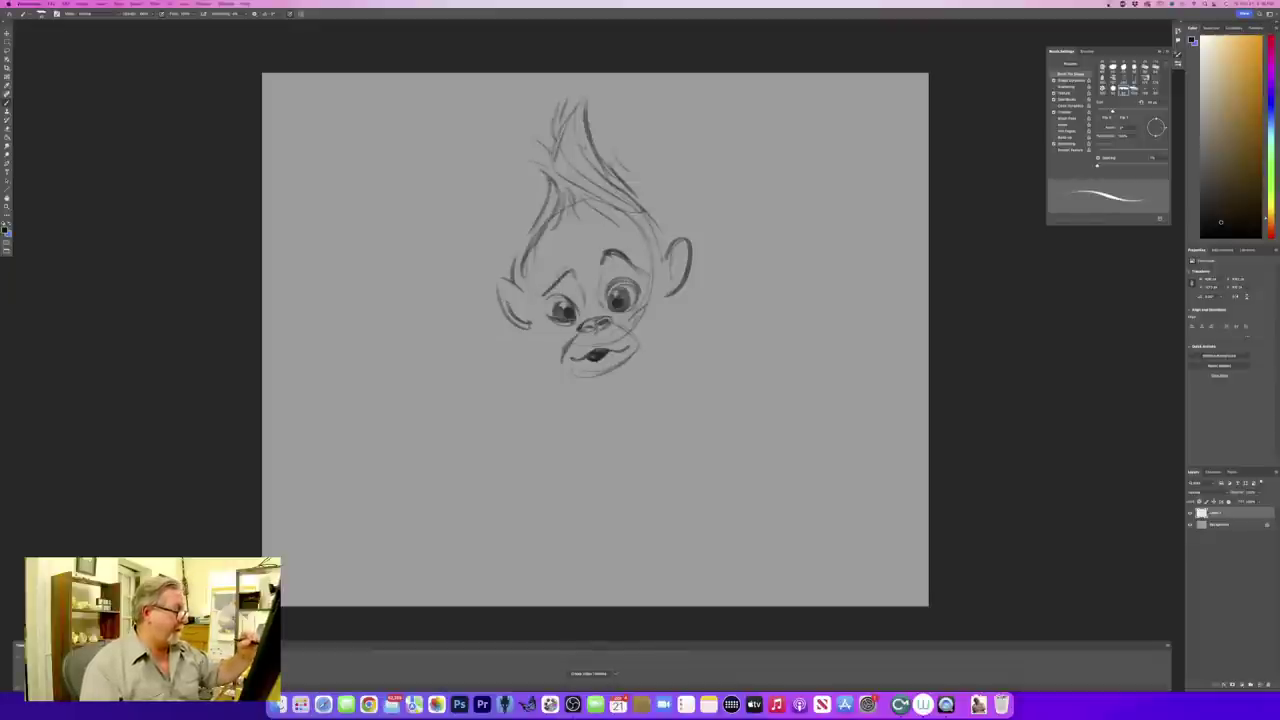
- Add tufts of fur below both ears and along the cheeks, and firm up the muzzle's upper right contour
mouse_move(665, 291)
mouse_down()
mouse_move(691, 297)
mouse_move(646, 328)
mouse_up()
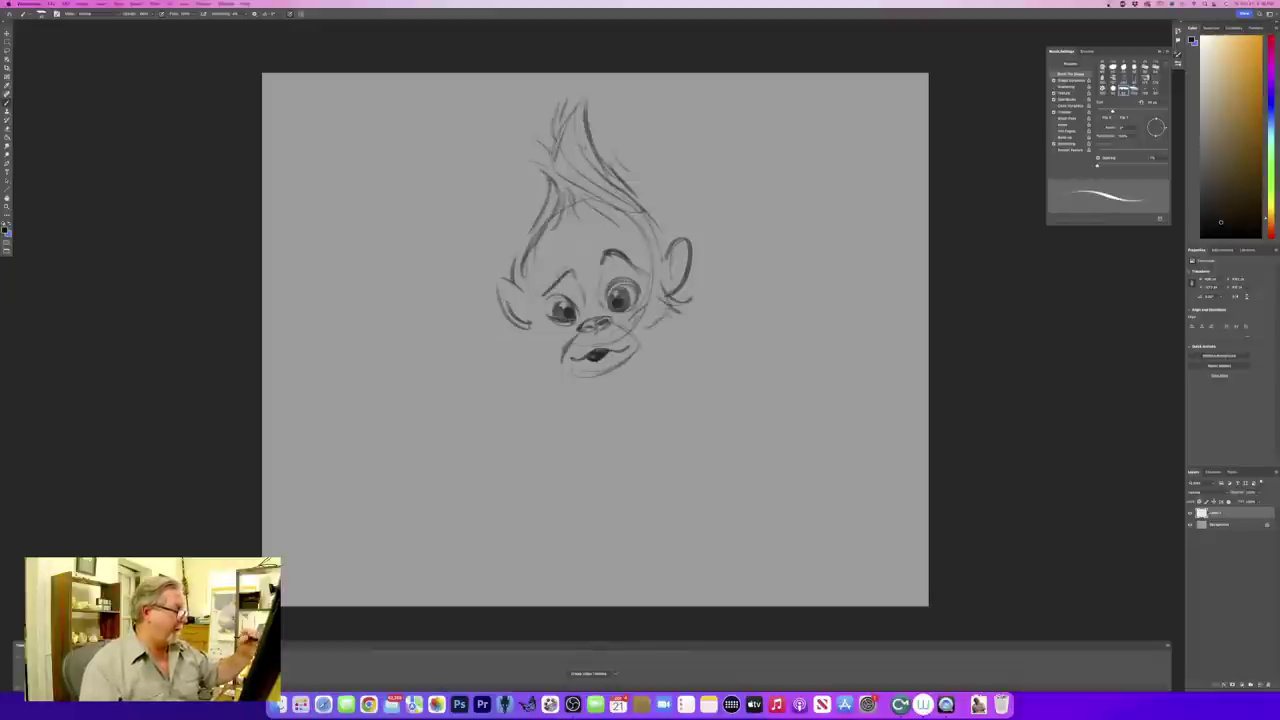
mouse_move(536, 318)
mouse_down()
mouse_move(508, 339)
mouse_move(554, 359)
mouse_up()
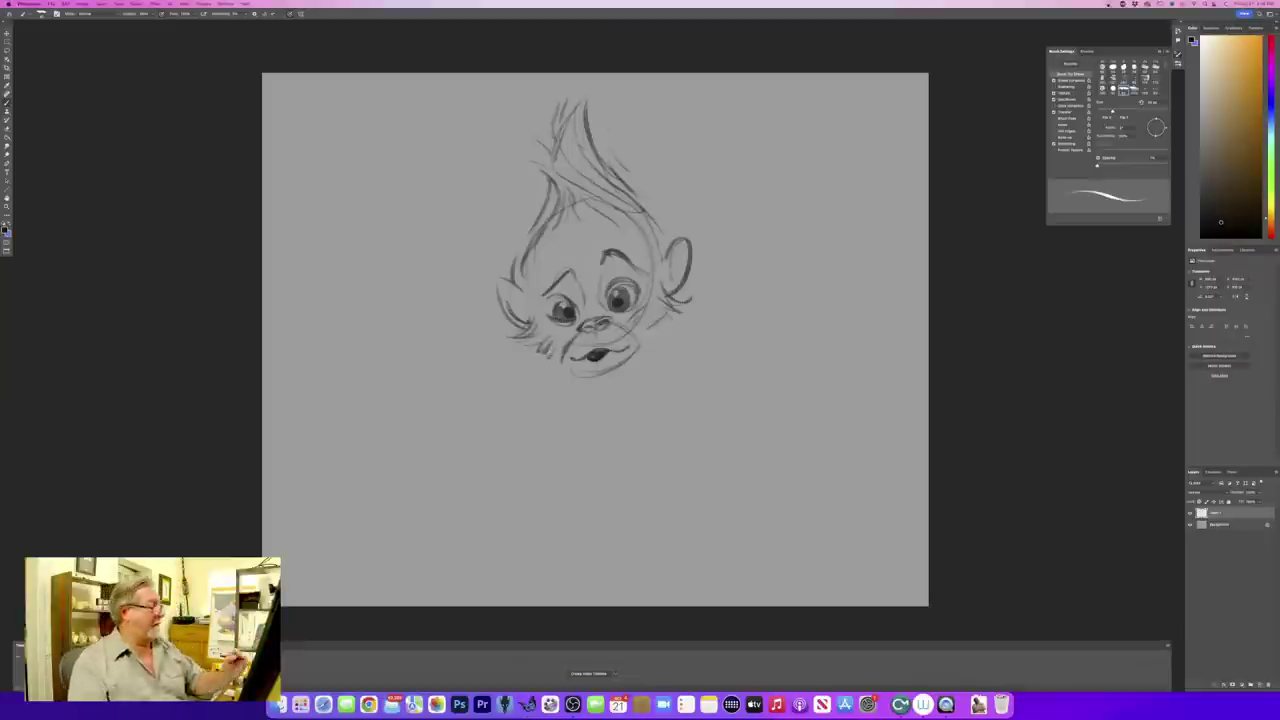
drag(609, 322, 638, 343)
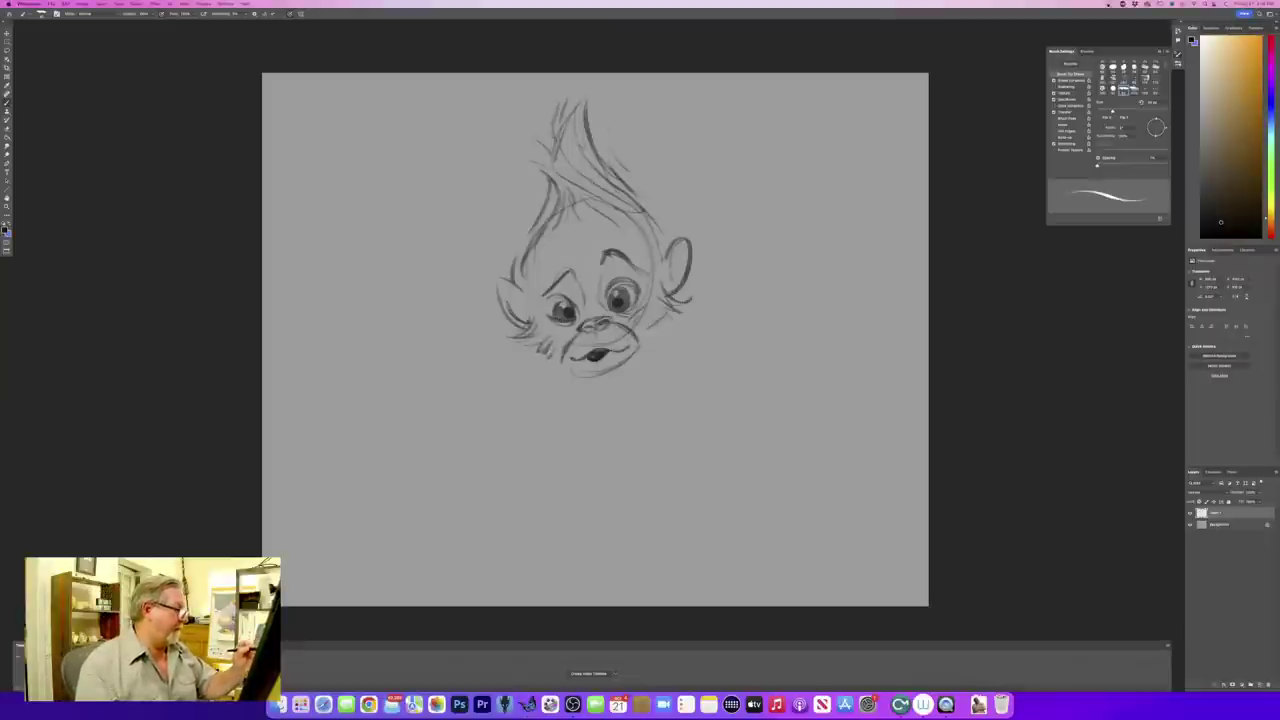
- Darken the upper eyelids and add curved wrinkle lines around the eyebrows on the forehead
mouse_move(620, 279)
mouse_down()
mouse_move(639, 288)
mouse_move(610, 281)
mouse_move(576, 306)
mouse_move(561, 293)
mouse_move(545, 317)
mouse_up()
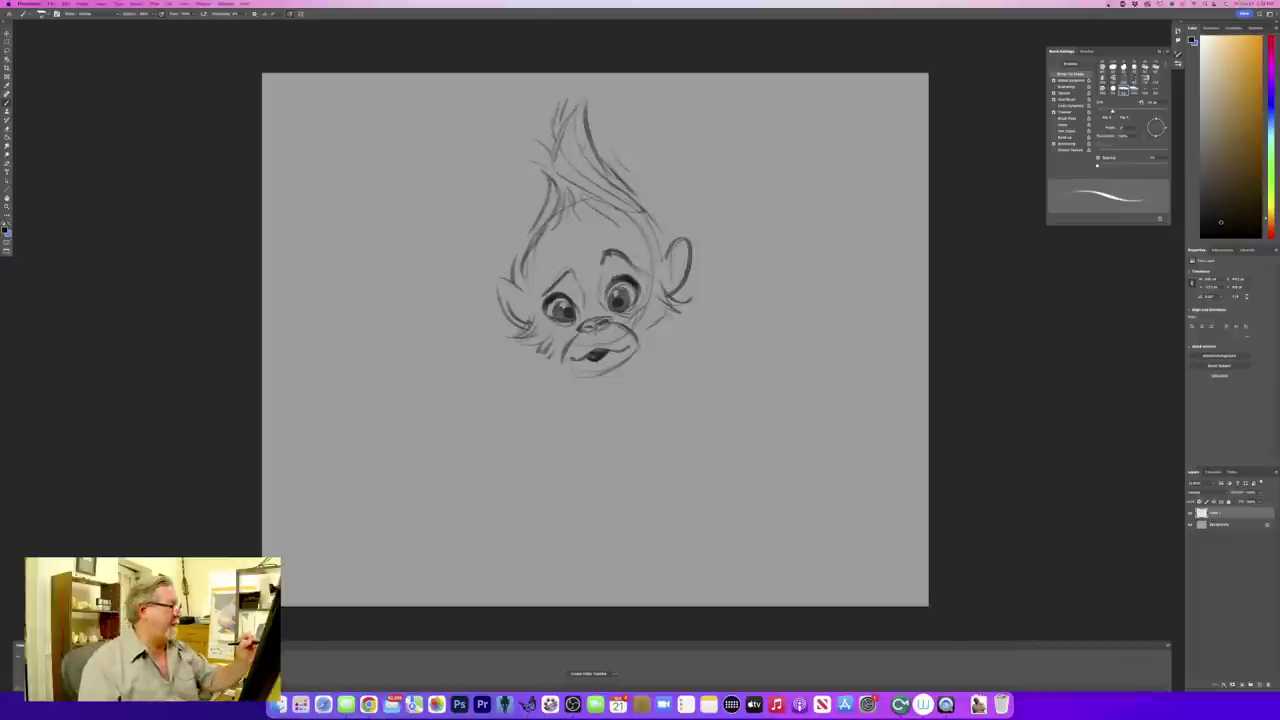
mouse_move(546, 296)
mouse_down()
mouse_move(574, 266)
mouse_move(644, 252)
mouse_move(587, 279)
mouse_move(573, 258)
mouse_up()
drag(546, 277, 569, 249)
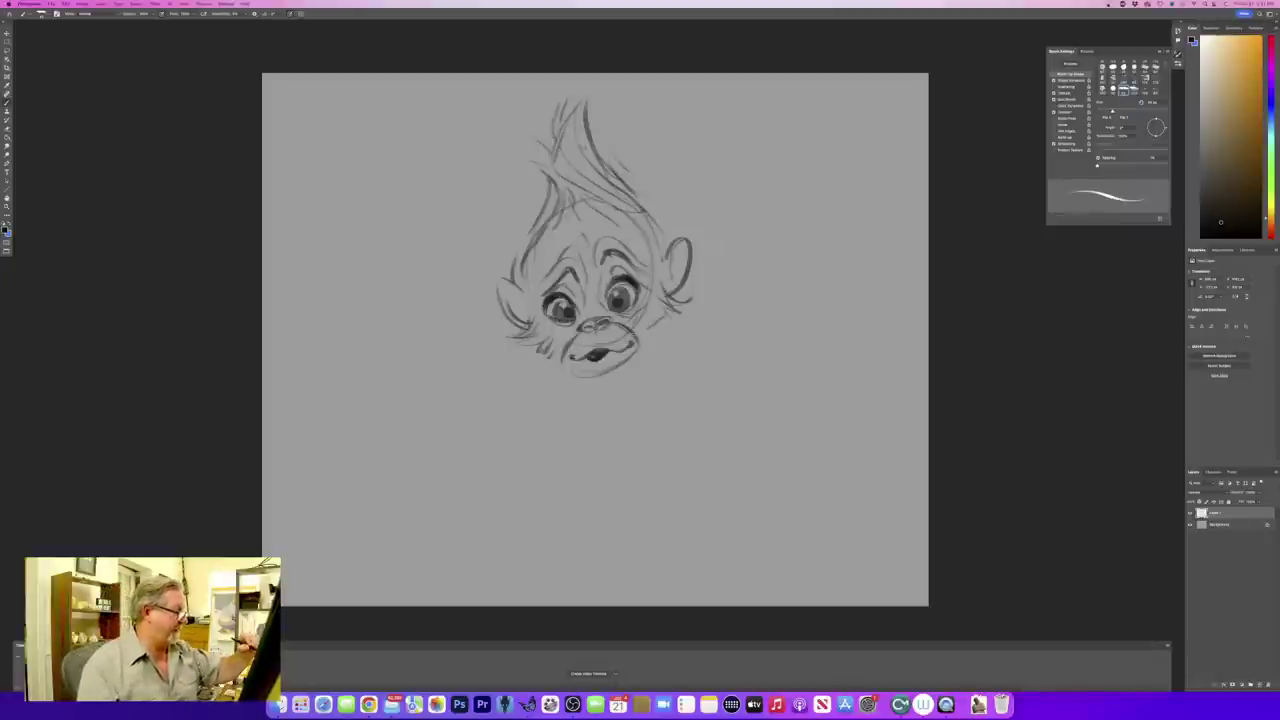
- Thicken the lower lip and chin line, and sketch a short shoulder curve on each side below the head
drag(634, 352, 594, 379)
mouse_move(656, 294)
mouse_down()
mouse_move(642, 328)
mouse_move(662, 372)
mouse_move(694, 366)
mouse_up()
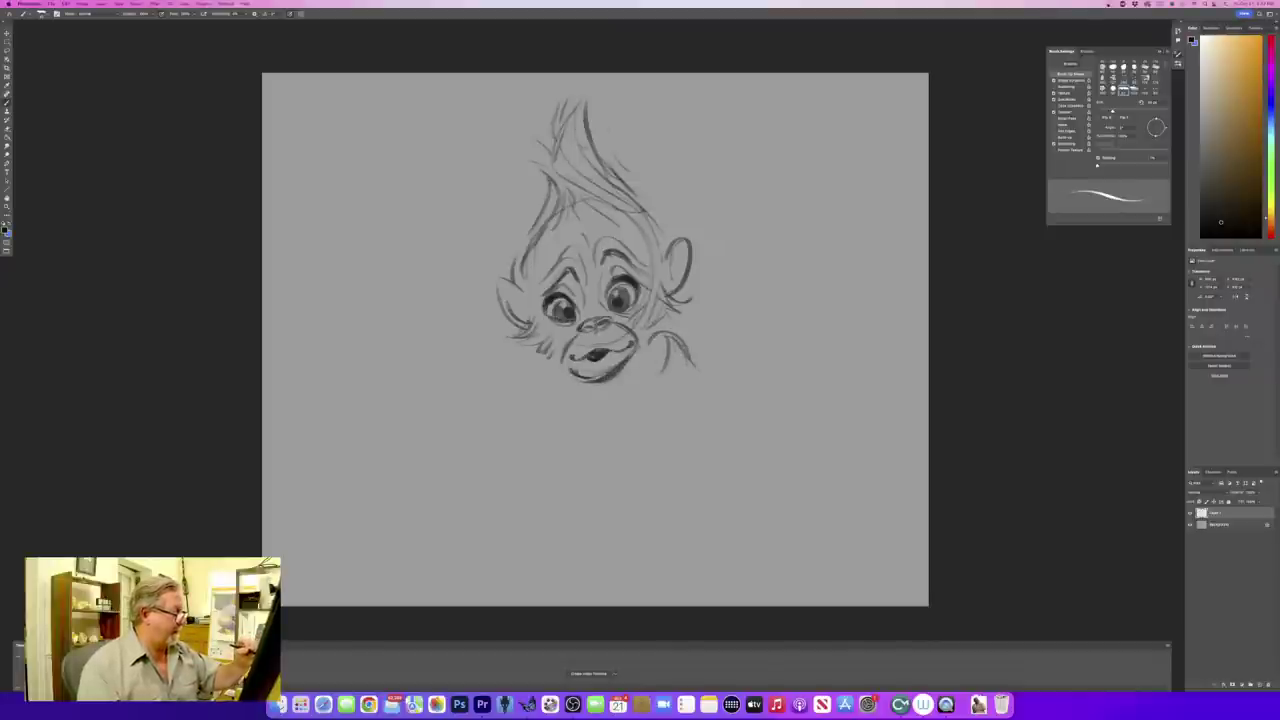
drag(522, 386, 554, 362)
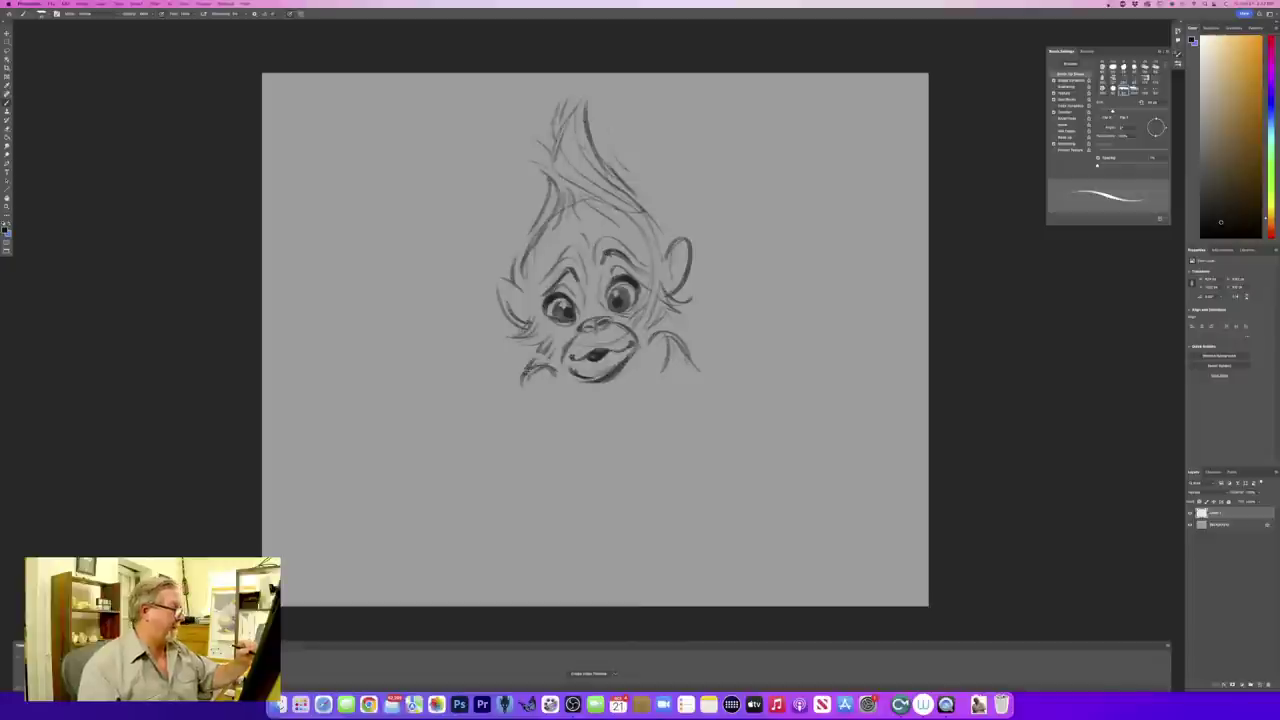
- Strengthen the outer rims of both ears and shade their inner folds with dark strokes
mouse_move(678, 246)
mouse_down()
mouse_move(694, 300)
mouse_move(686, 250)
mouse_up()
mouse_move(696, 252)
mouse_down()
mouse_move(690, 288)
mouse_move(668, 255)
mouse_up()
mouse_move(522, 282)
mouse_down()
mouse_move(494, 294)
mouse_move(500, 308)
mouse_up()
mouse_move(496, 306)
mouse_down()
mouse_move(526, 332)
mouse_move(512, 304)
mouse_up()
mouse_move(512, 290)
mouse_down()
mouse_move(498, 296)
mouse_move(521, 302)
mouse_move(525, 321)
mouse_move(516, 304)
mouse_up()
drag(504, 298, 526, 330)
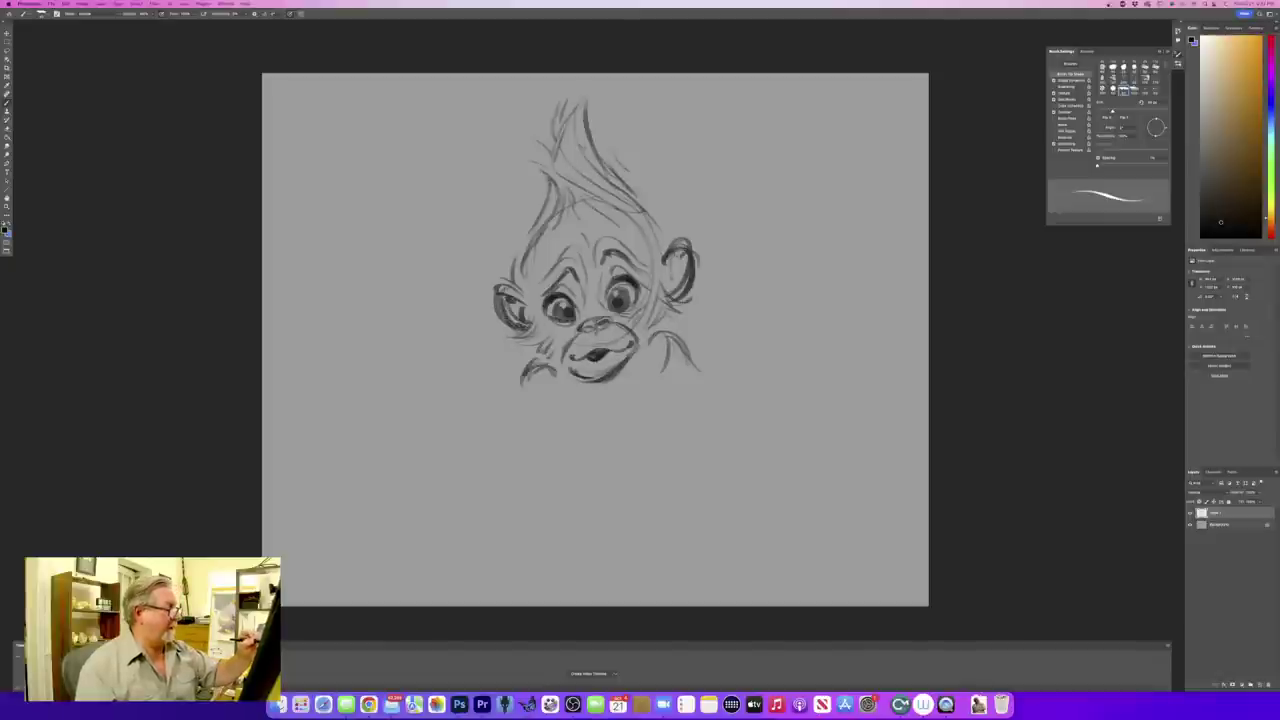
drag(672, 257, 666, 280)
mouse_move(678, 260)
mouse_down()
mouse_move(670, 284)
mouse_move(680, 271)
mouse_move(672, 292)
mouse_move(684, 306)
mouse_up()
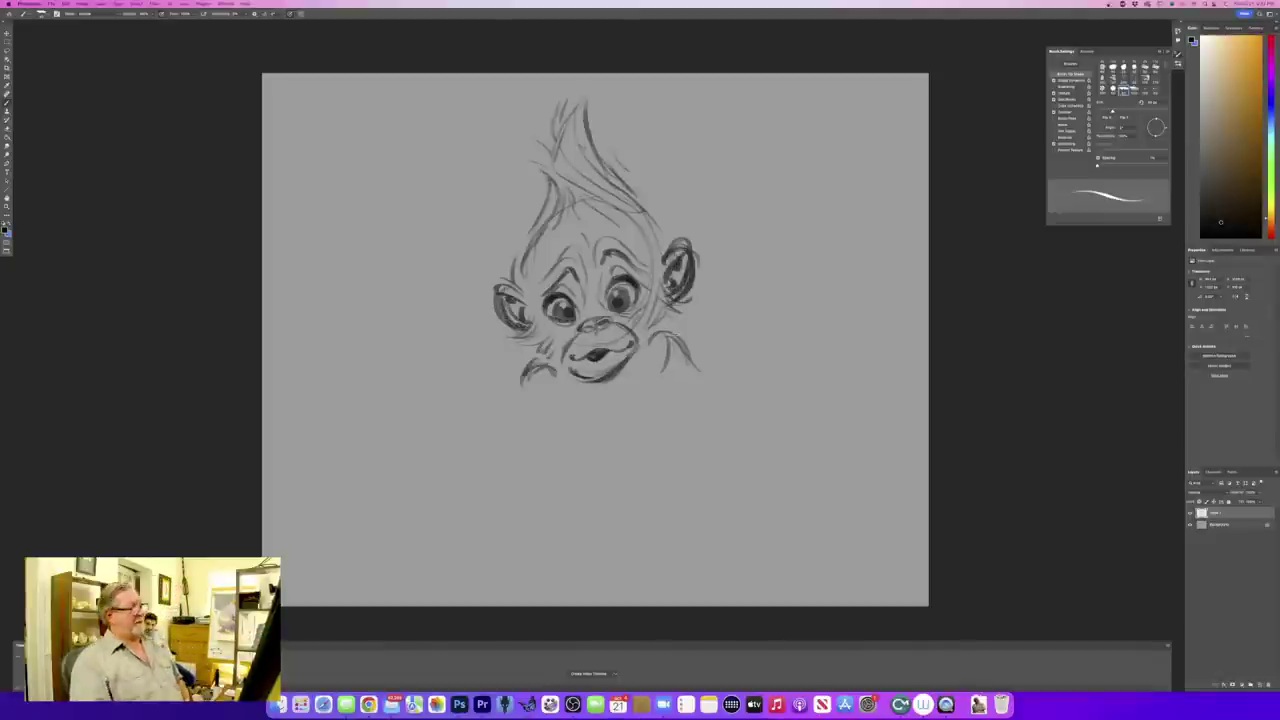
- Add spiky tufts of hair along both sides of the head above the ears
mouse_move(618, 164)
mouse_down()
mouse_move(688, 230)
mouse_move(662, 250)
mouse_up()
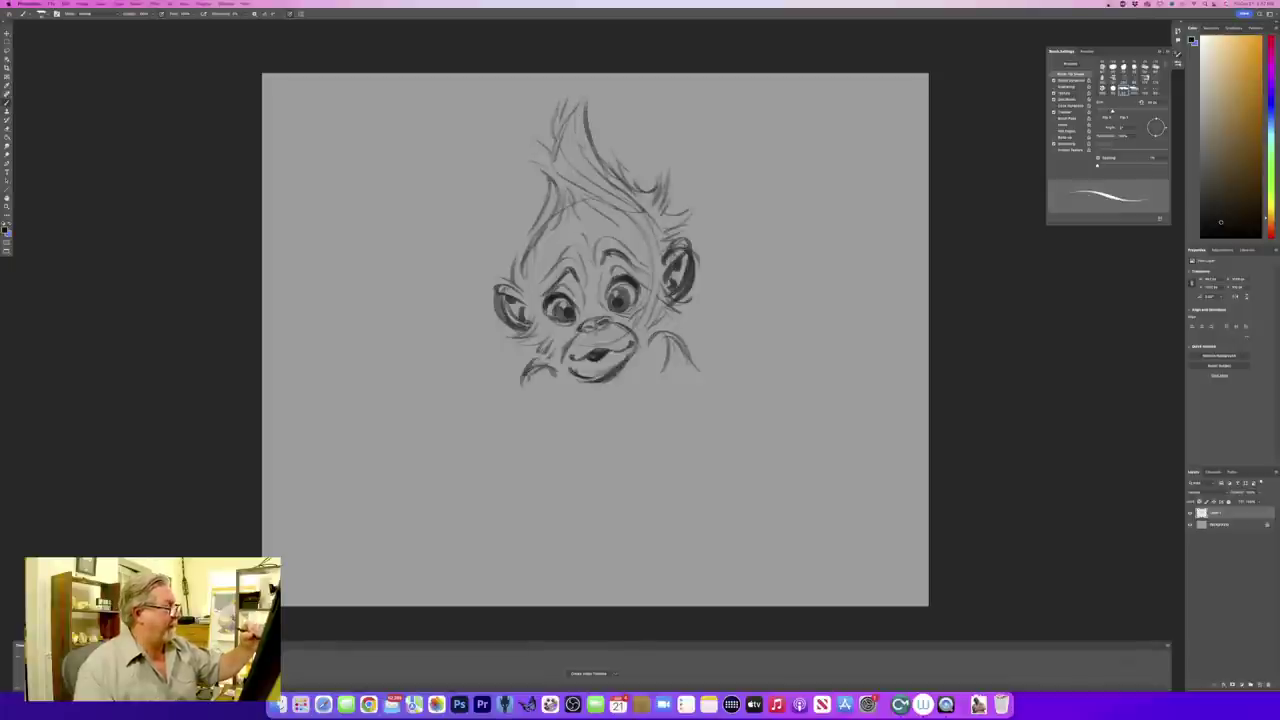
mouse_move(546, 204)
mouse_down()
mouse_move(512, 236)
mouse_move(516, 250)
mouse_move(480, 240)
mouse_move(514, 292)
mouse_up()
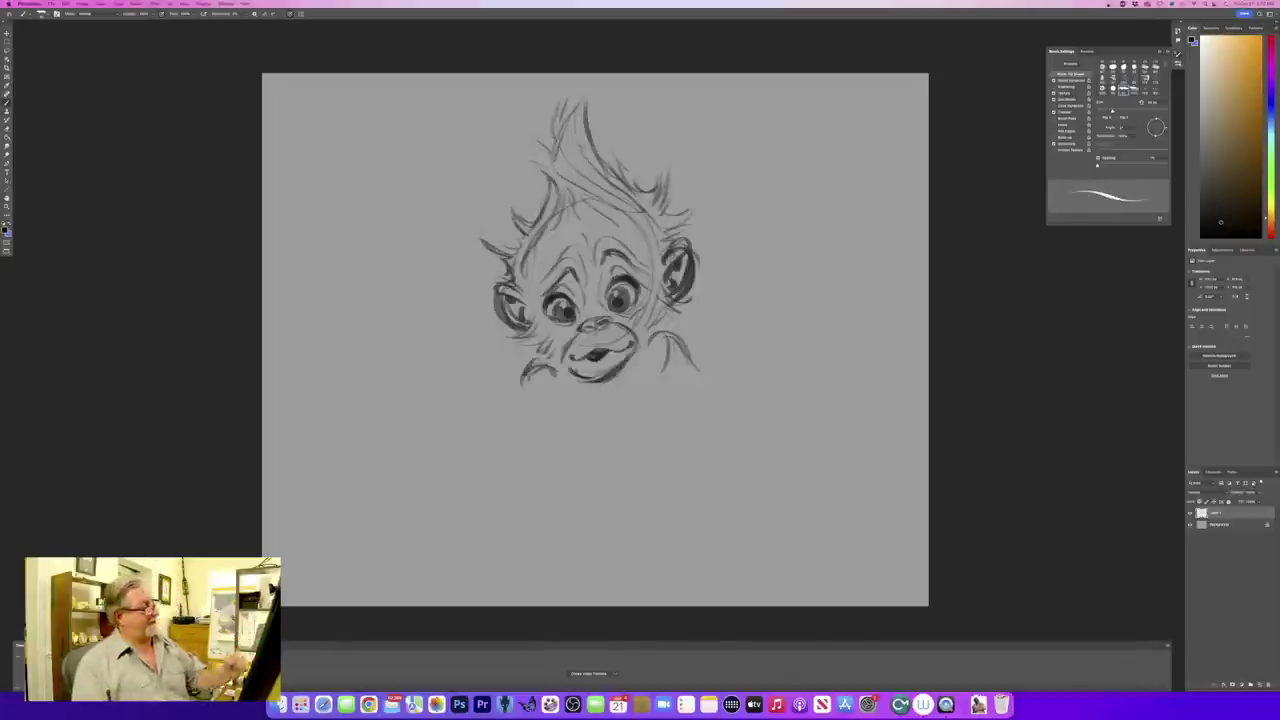
- Sketch the round, pear-shaped belly below the head, with a navel, a curved chest line and two nipples
mouse_move(597, 400)
mouse_down()
mouse_move(555, 404)
mouse_move(512, 456)
mouse_move(507, 521)
mouse_move(528, 549)
mouse_up()
mouse_move(671, 392)
mouse_down()
mouse_move(684, 486)
mouse_move(662, 520)
mouse_move(608, 552)
mouse_move(552, 560)
mouse_move(594, 560)
mouse_move(636, 538)
mouse_up()
drag(574, 496, 576, 498)
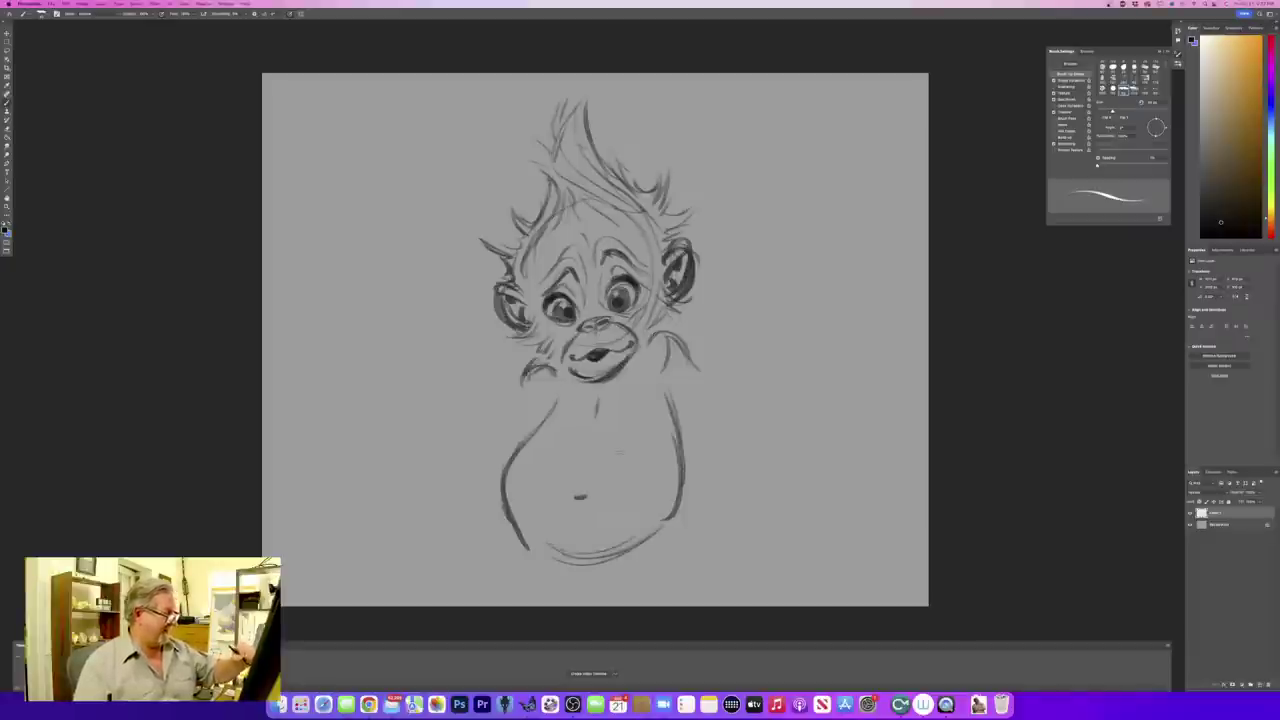
mouse_move(632, 428)
mouse_down()
mouse_move(563, 432)
mouse_move(638, 432)
mouse_up()
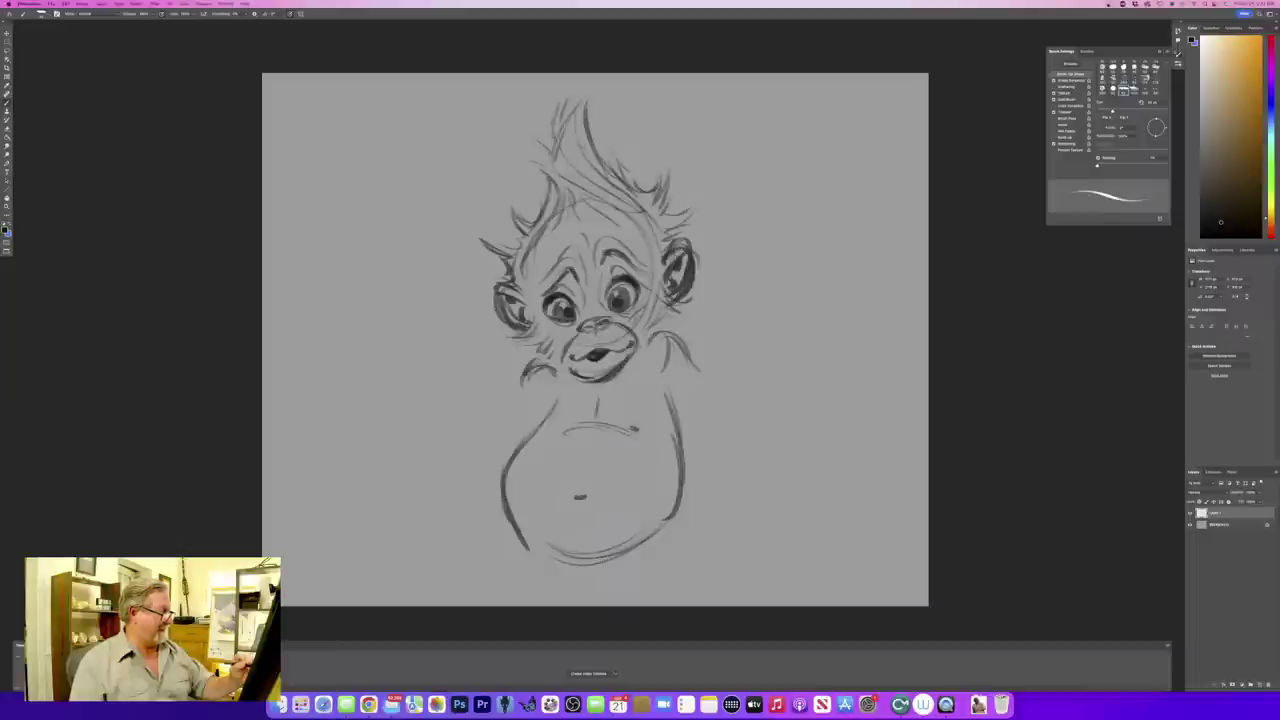
drag(556, 426, 566, 430)
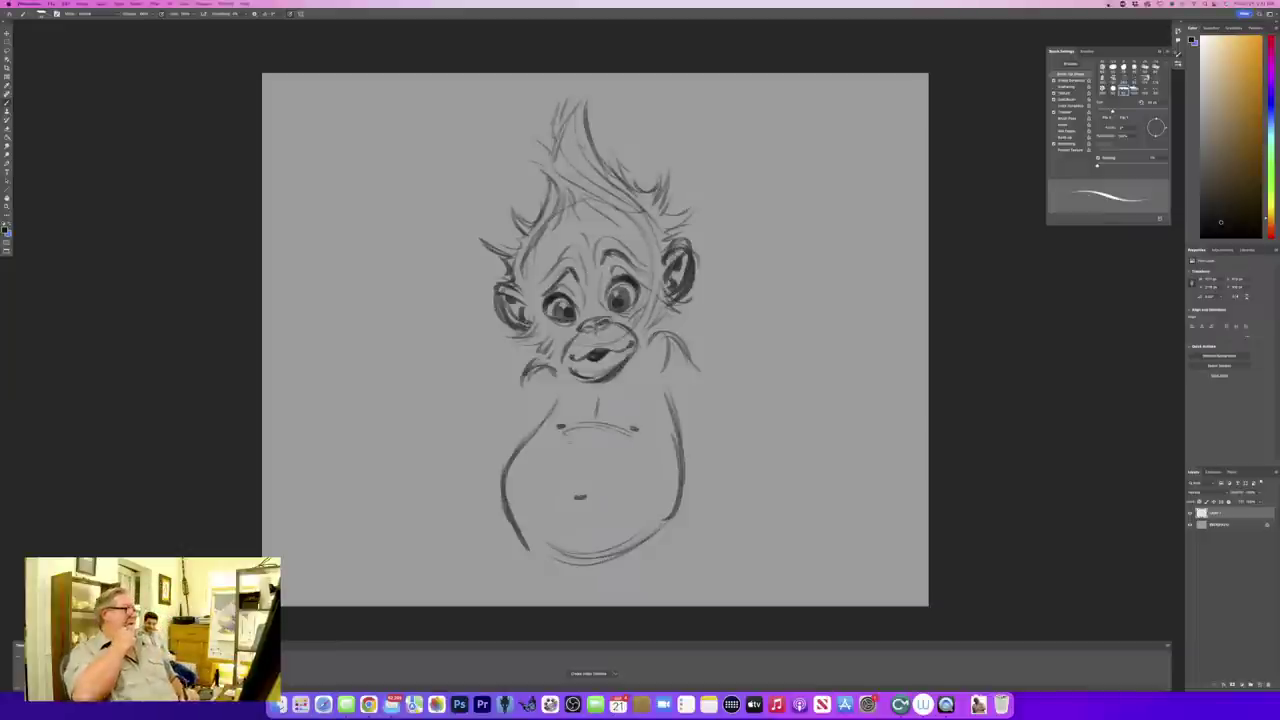
drag(516, 518, 530, 537)
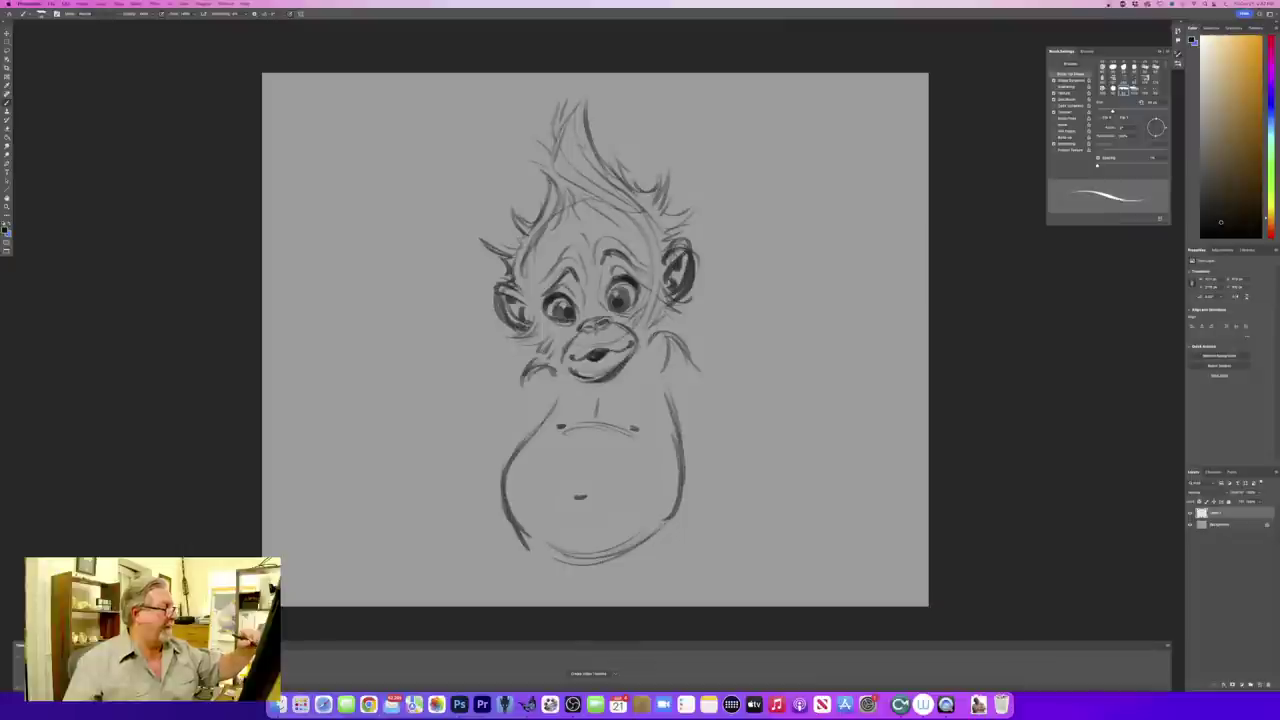
- Draw the upper contour of an arm raised toward the canvas's upper right corner, with ragged fur hanging from the forearm
drag(673, 305, 685, 311)
mouse_move(660, 304)
mouse_down()
mouse_move(648, 352)
mouse_move(638, 305)
mouse_move(628, 310)
mouse_move(652, 319)
mouse_move(648, 357)
mouse_up()
drag(646, 338, 637, 370)
mouse_move(674, 306)
mouse_down()
mouse_move(738, 236)
mouse_move(715, 262)
mouse_up()
mouse_move(749, 216)
mouse_down()
mouse_move(808, 112)
mouse_move(850, 93)
mouse_up()
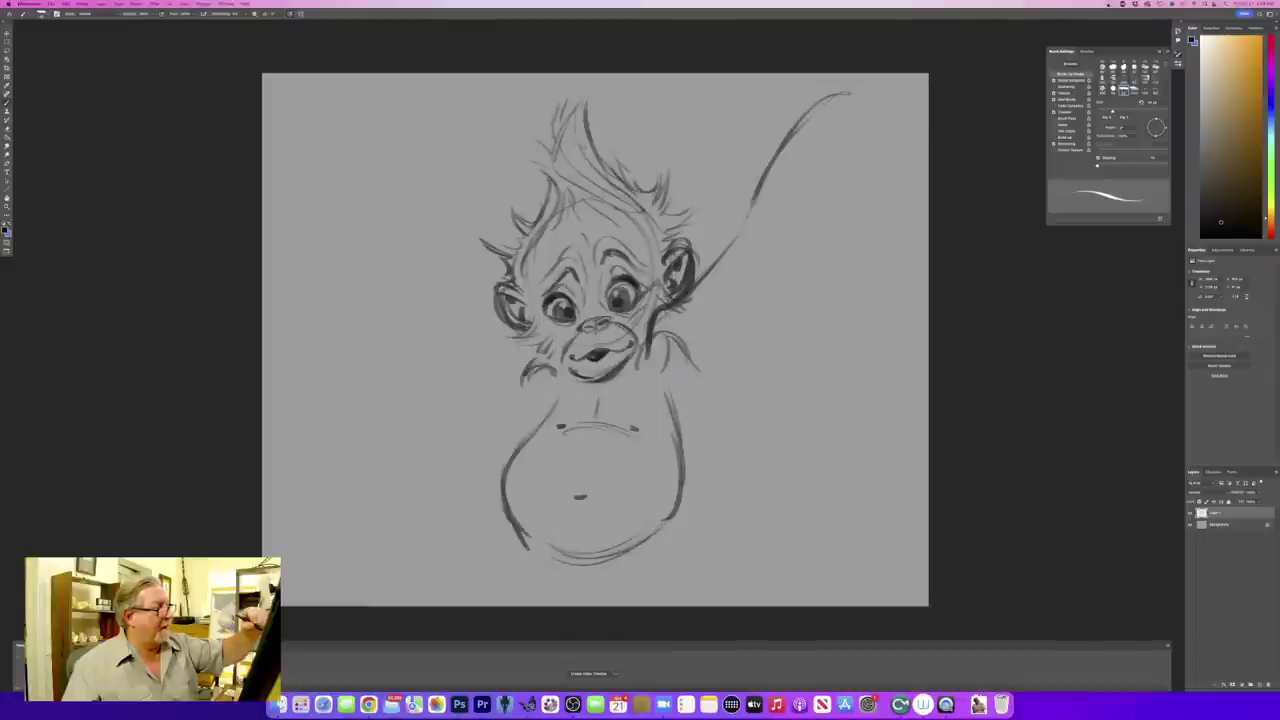
drag(878, 140, 886, 190)
mouse_move(850, 188)
mouse_down()
mouse_move(890, 202)
mouse_move(884, 214)
mouse_up()
mouse_move(808, 236)
mouse_down()
mouse_move(858, 220)
mouse_move(820, 252)
mouse_up()
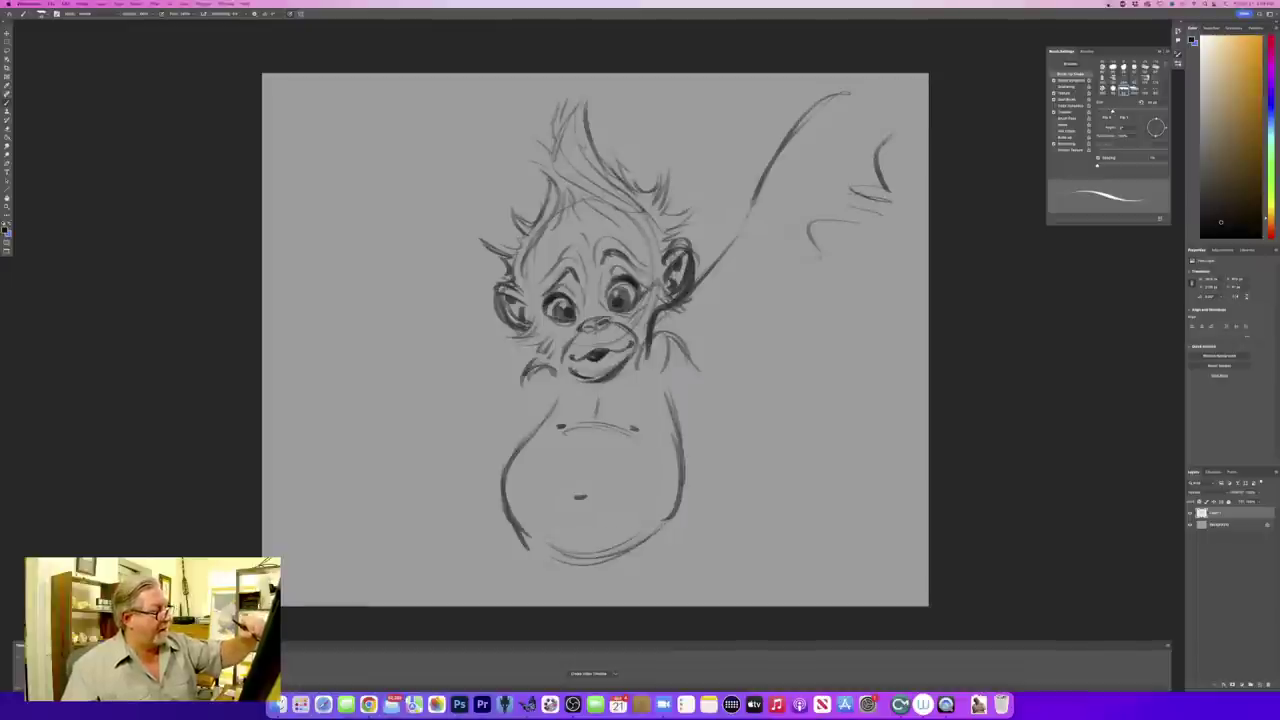
- Draw the raised arm's underside down into the chest and torso side, and extend the other arm outward and down from its shoulder
drag(740, 282, 706, 322)
drag(760, 260, 666, 398)
mouse_move(684, 330)
mouse_down()
mouse_move(648, 410)
mouse_move(606, 434)
mouse_move(644, 420)
mouse_up()
drag(576, 420, 634, 430)
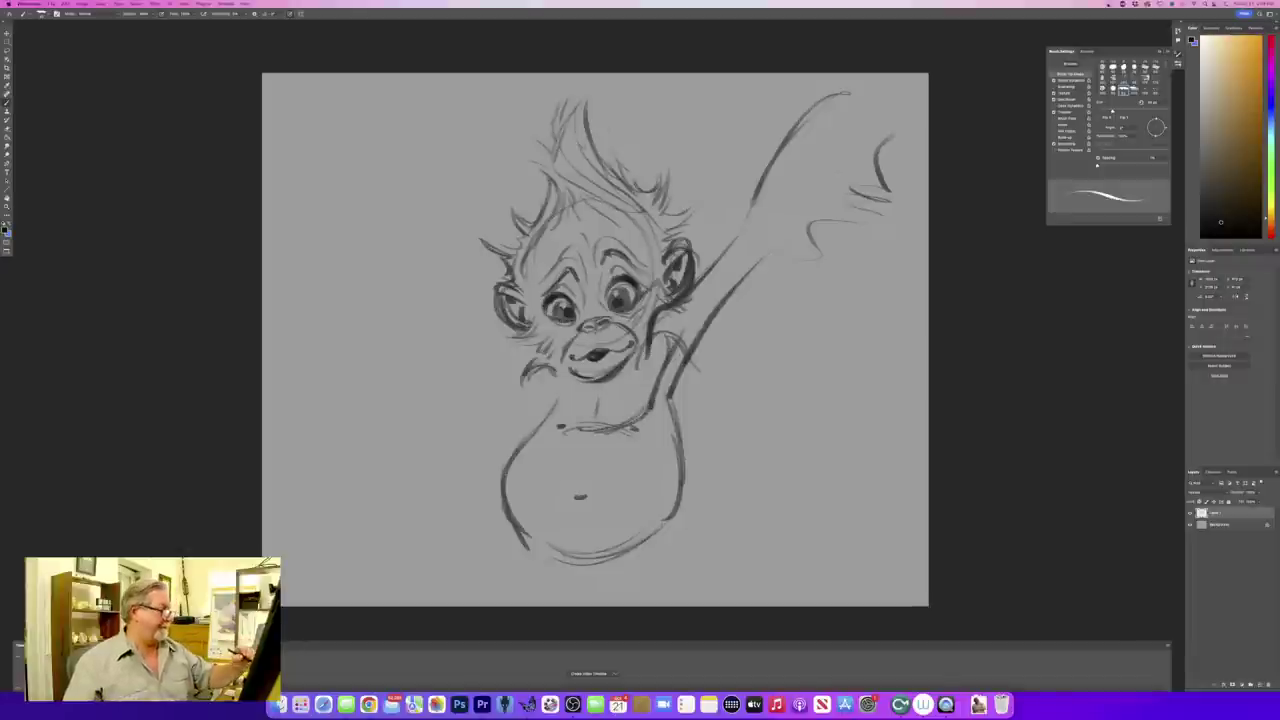
drag(672, 384, 682, 514)
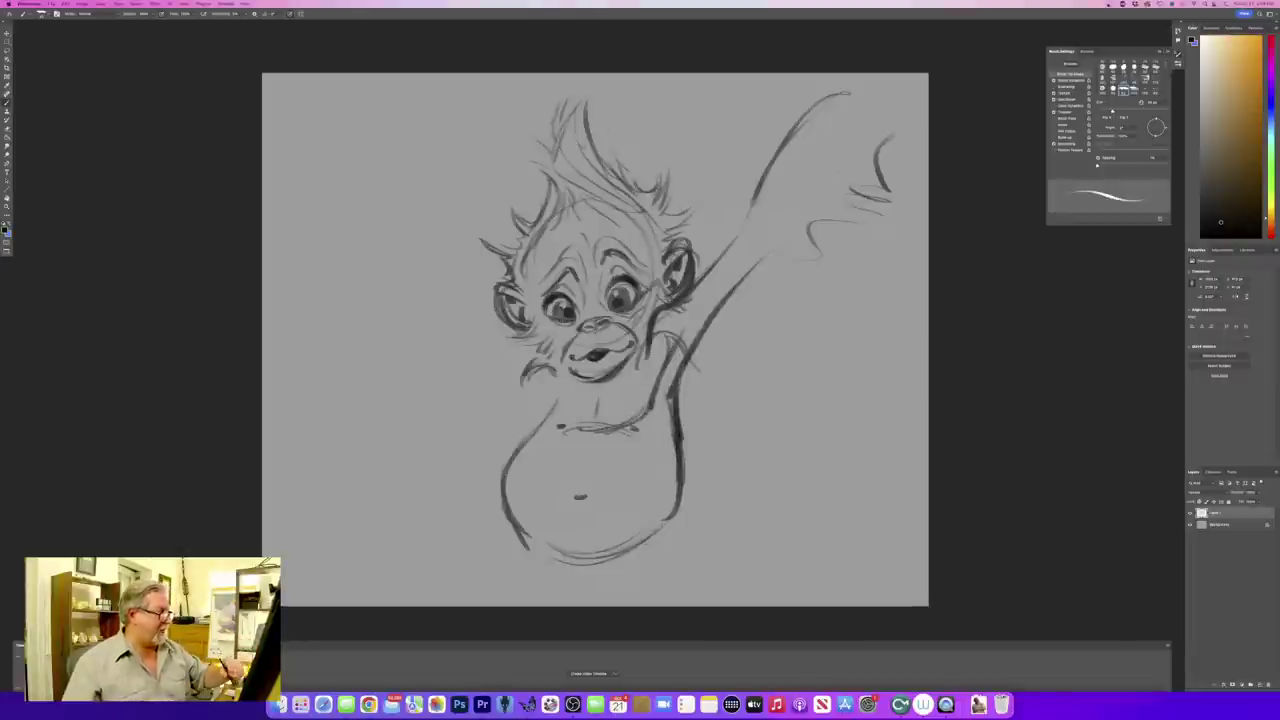
mouse_move(556, 346)
mouse_down()
mouse_move(520, 374)
mouse_move(523, 404)
mouse_move(495, 450)
mouse_move(380, 538)
mouse_up()
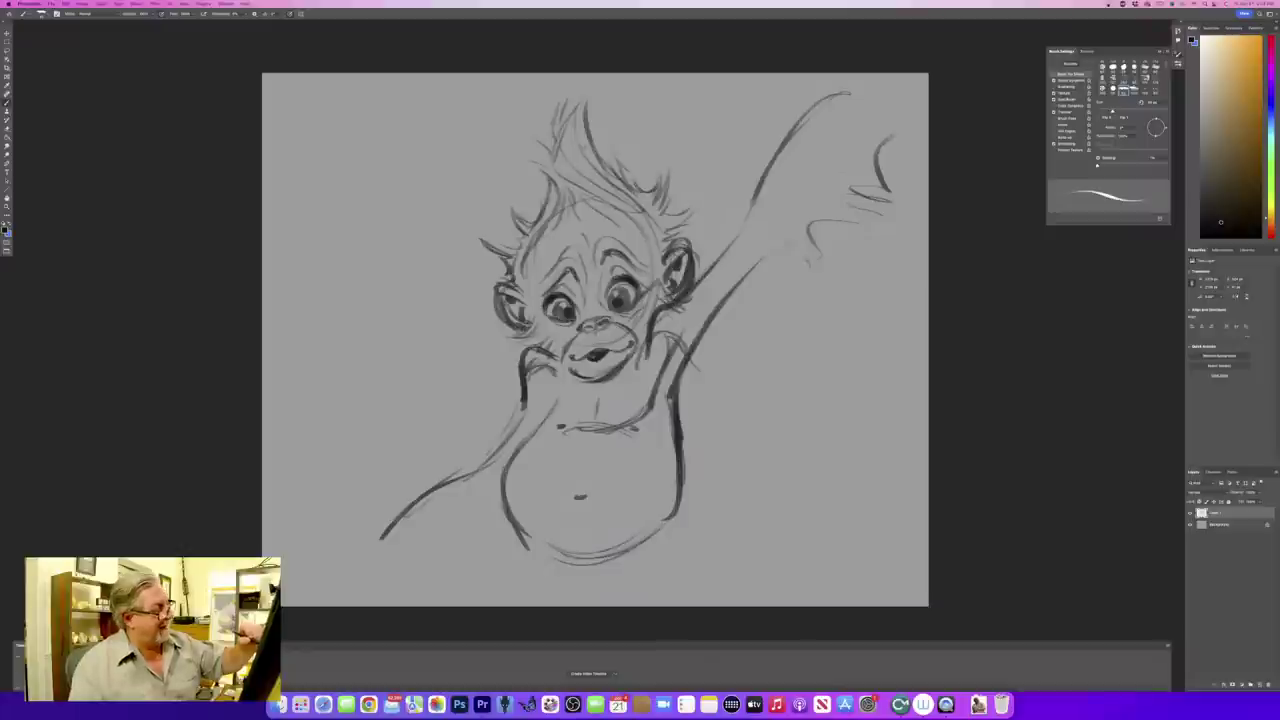
- Add shaggy fur strokes under the raised arm and darken its upper and lower contours
drag(816, 242, 702, 338)
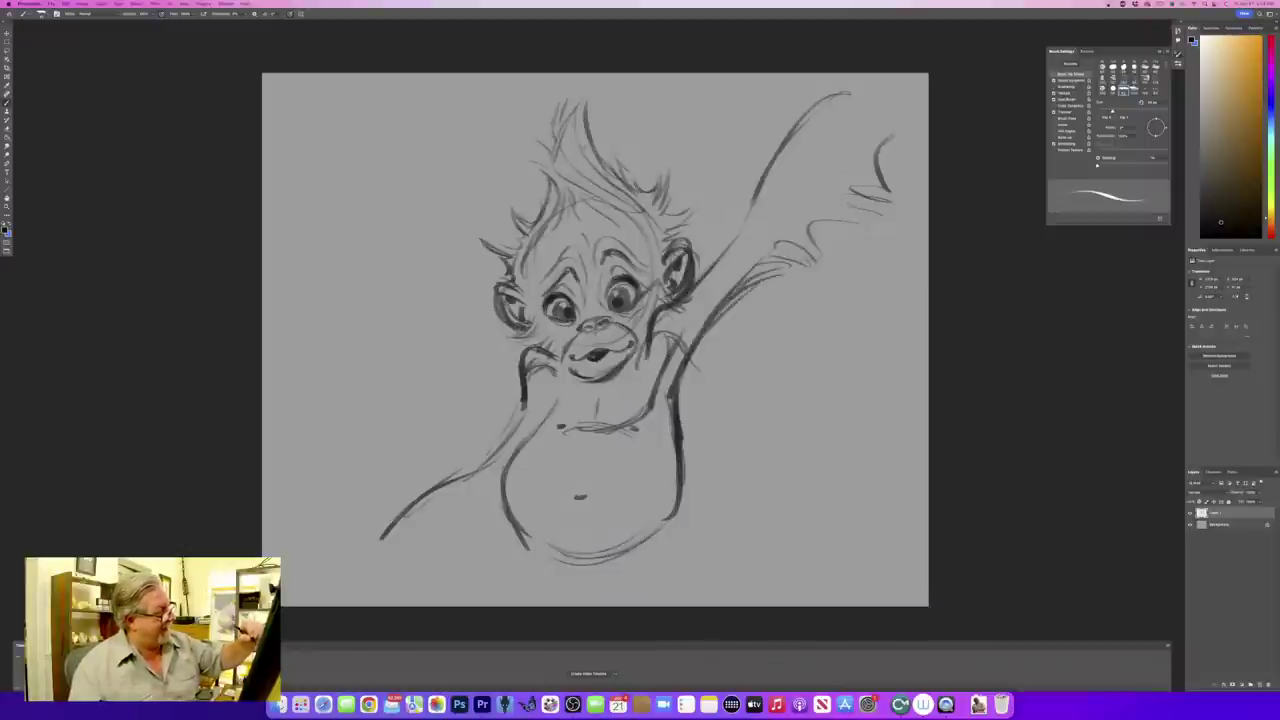
mouse_move(732, 270)
mouse_down()
mouse_move(767, 222)
mouse_move(762, 244)
mouse_up()
drag(850, 86, 758, 204)
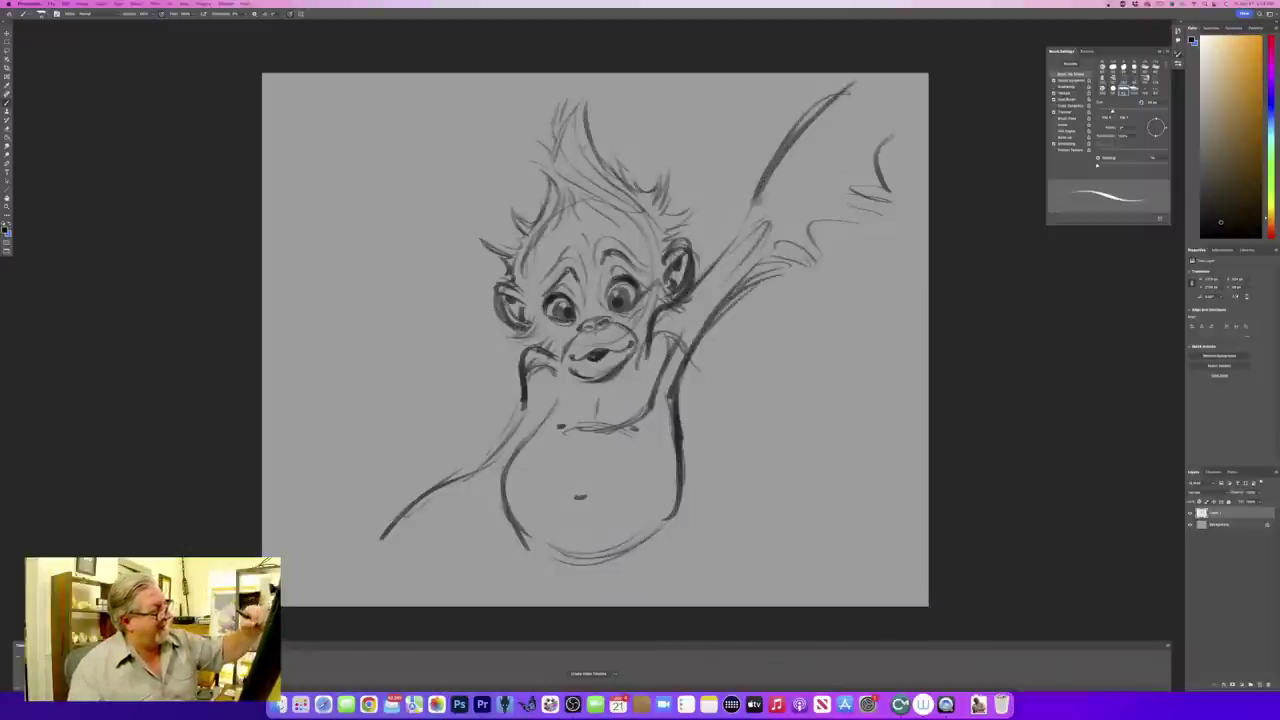
drag(790, 146, 706, 270)
drag(872, 178, 889, 205)
mouse_move(892, 150)
mouse_down()
mouse_move(898, 166)
mouse_move(846, 188)
mouse_up()
drag(832, 226, 785, 252)
drag(812, 258, 762, 270)
drag(764, 268, 678, 398)
- Thicken the belly's right side and sketch the two bent thighs beneath the belly
drag(682, 444, 630, 570)
mouse_move(696, 518)
mouse_down()
mouse_move(614, 600)
mouse_move(557, 587)
mouse_up()
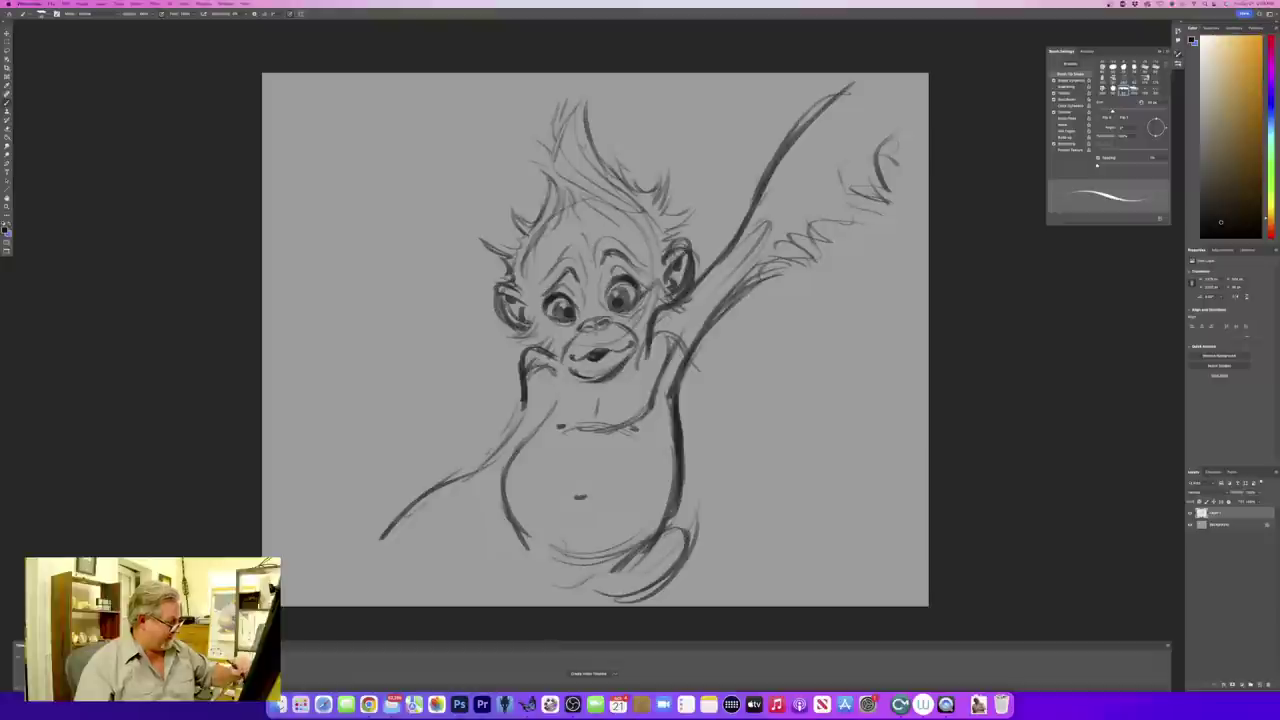
drag(554, 534, 581, 590)
mouse_move(512, 507)
mouse_down()
mouse_move(554, 558)
mouse_move(473, 545)
mouse_move(503, 587)
mouse_up()
drag(474, 514, 486, 574)
drag(518, 516, 530, 584)
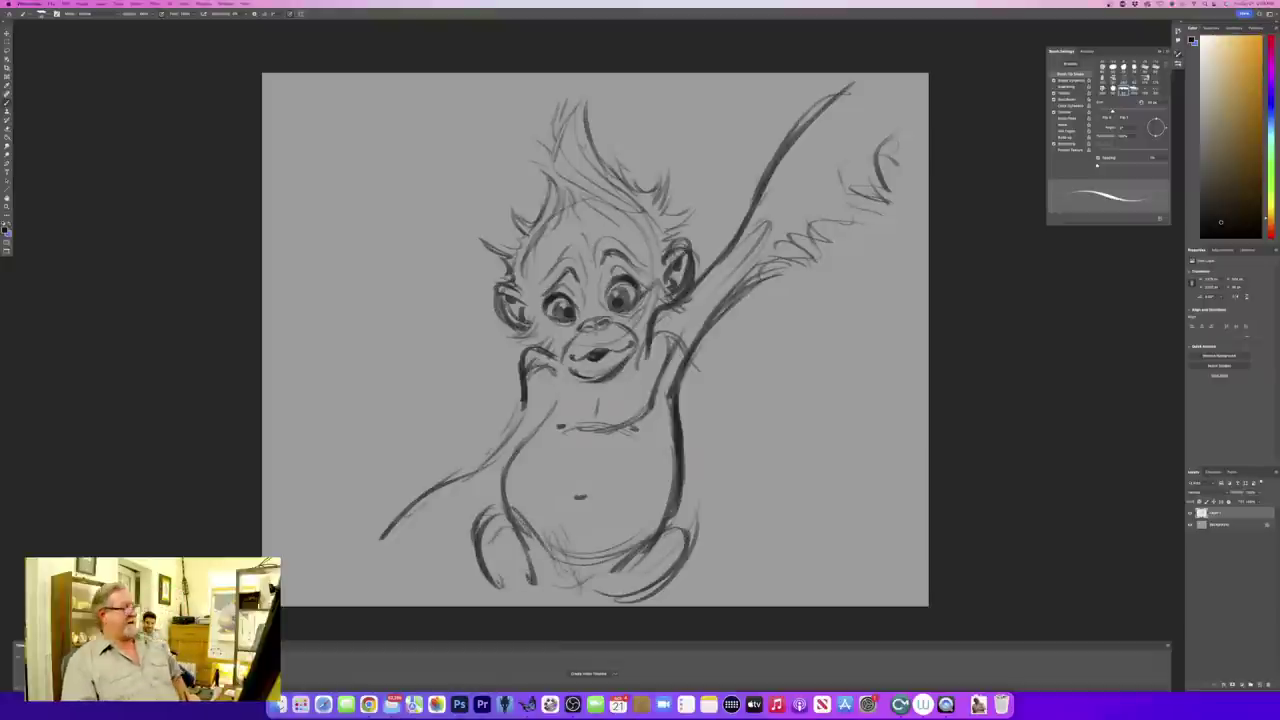
- Add fur tufts along the torso's right side and thigh, and more hair above both ears
drag(534, 350, 556, 365)
mouse_move(674, 386)
mouse_down()
mouse_move(714, 444)
mouse_move(684, 494)
mouse_move(680, 574)
mouse_move(636, 598)
mouse_up()
drag(540, 535, 553, 523)
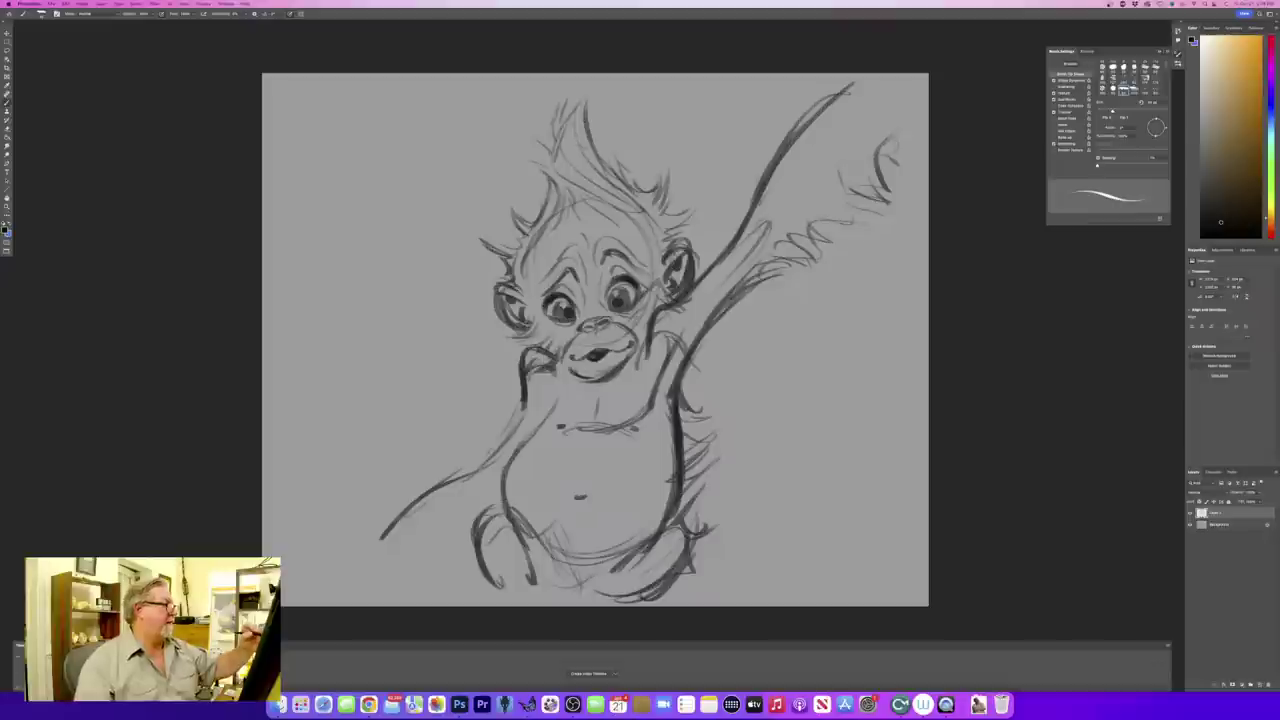
mouse_move(668, 214)
mouse_down()
mouse_move(694, 209)
mouse_move(709, 180)
mouse_up()
mouse_move(707, 192)
mouse_down()
mouse_move(674, 232)
mouse_move(699, 241)
mouse_up()
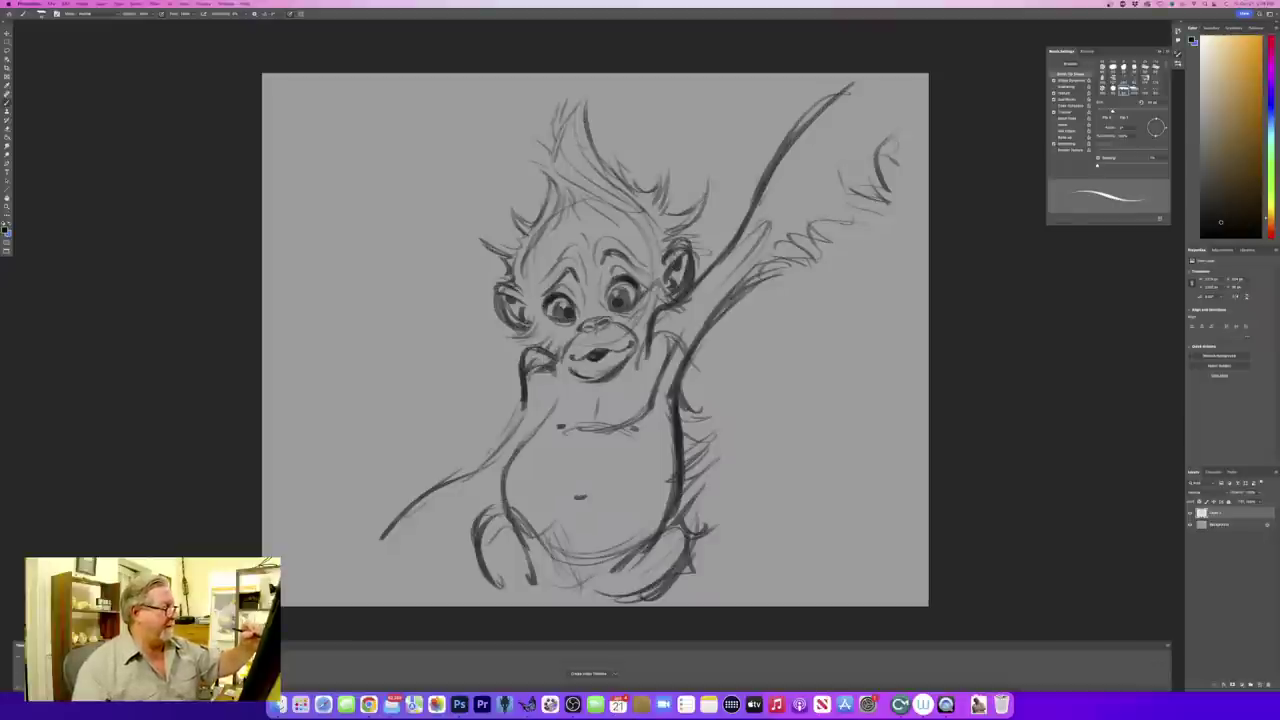
drag(506, 262, 492, 271)
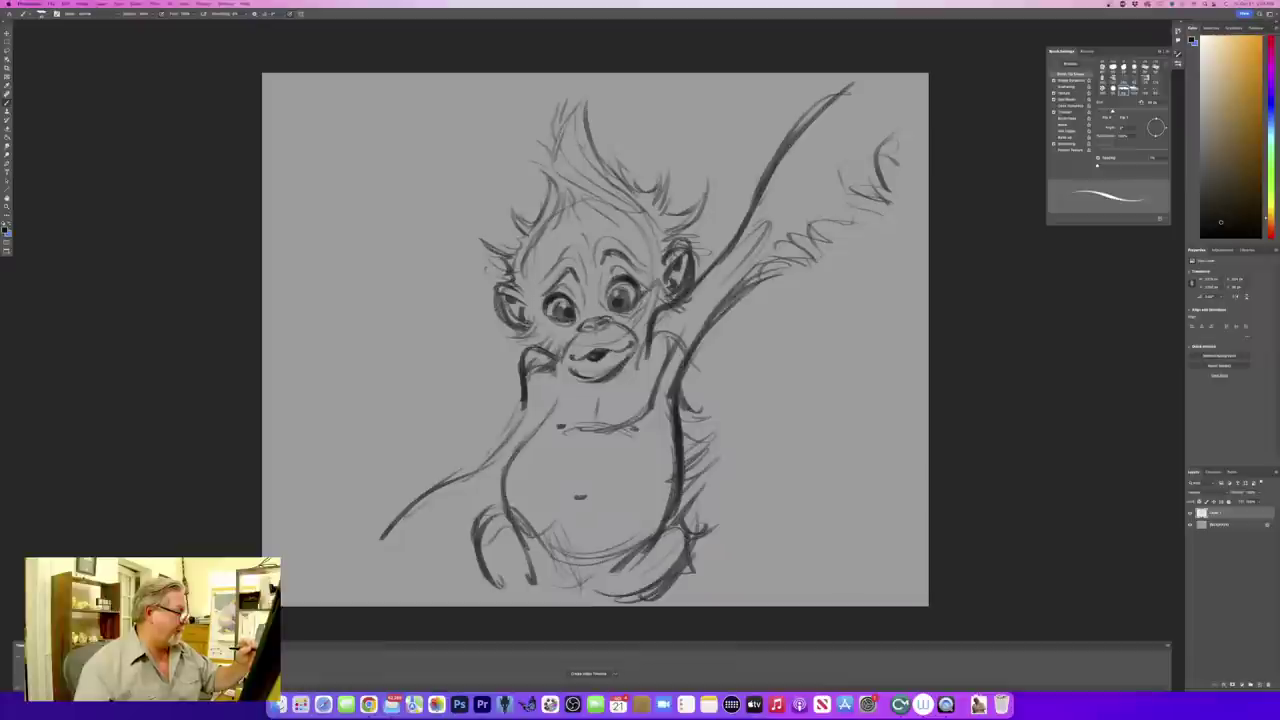
- Darken the nose and the contour above the muzzle, and refine the brow line over the left eye
mouse_move(613, 319)
mouse_down()
mouse_move(630, 314)
mouse_move(577, 322)
mouse_move(574, 304)
mouse_up()
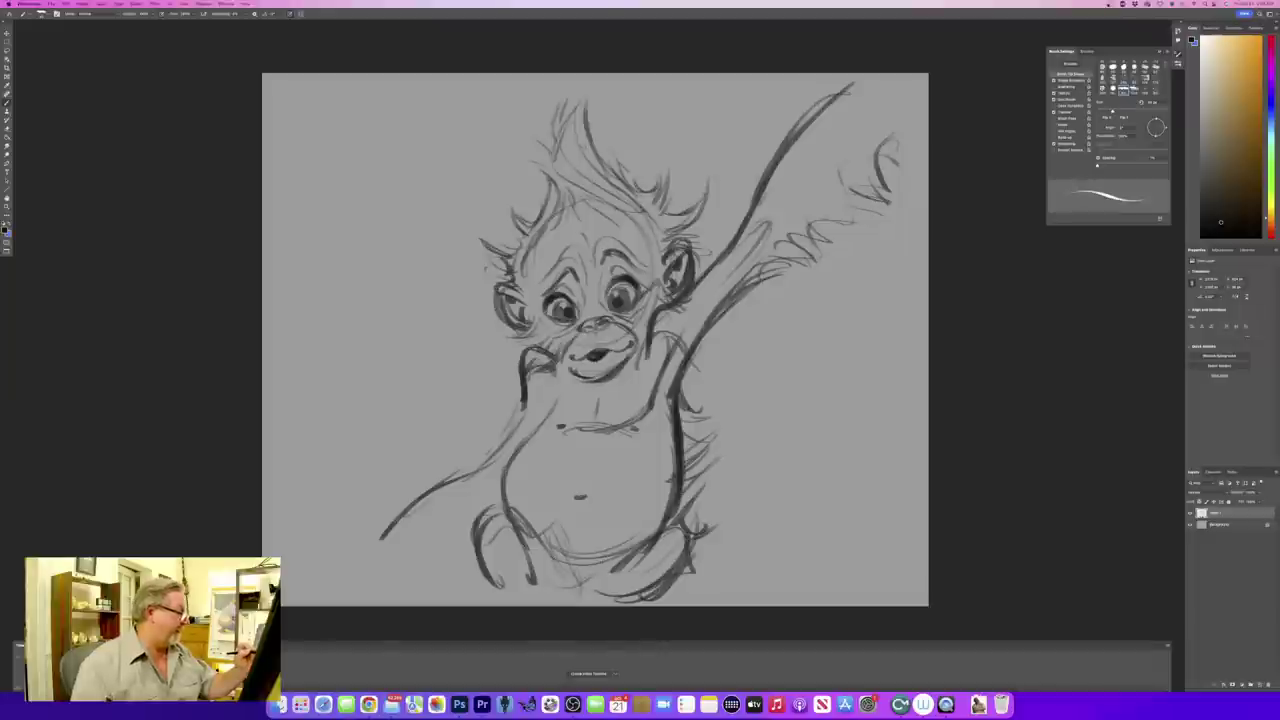
mouse_move(575, 331)
mouse_down()
mouse_move(561, 359)
mouse_move(609, 322)
mouse_move(577, 334)
mouse_move(597, 306)
mouse_up()
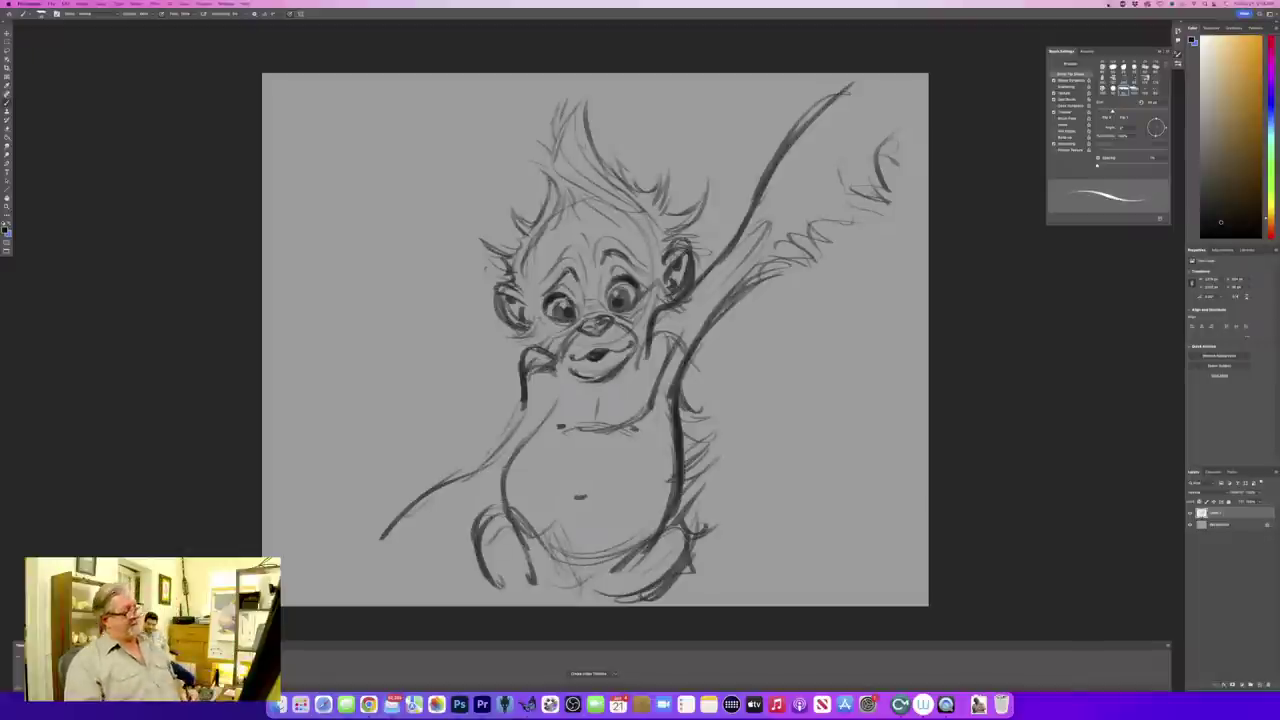
mouse_move(598, 314)
mouse_down()
mouse_move(610, 312)
mouse_move(578, 326)
mouse_up()
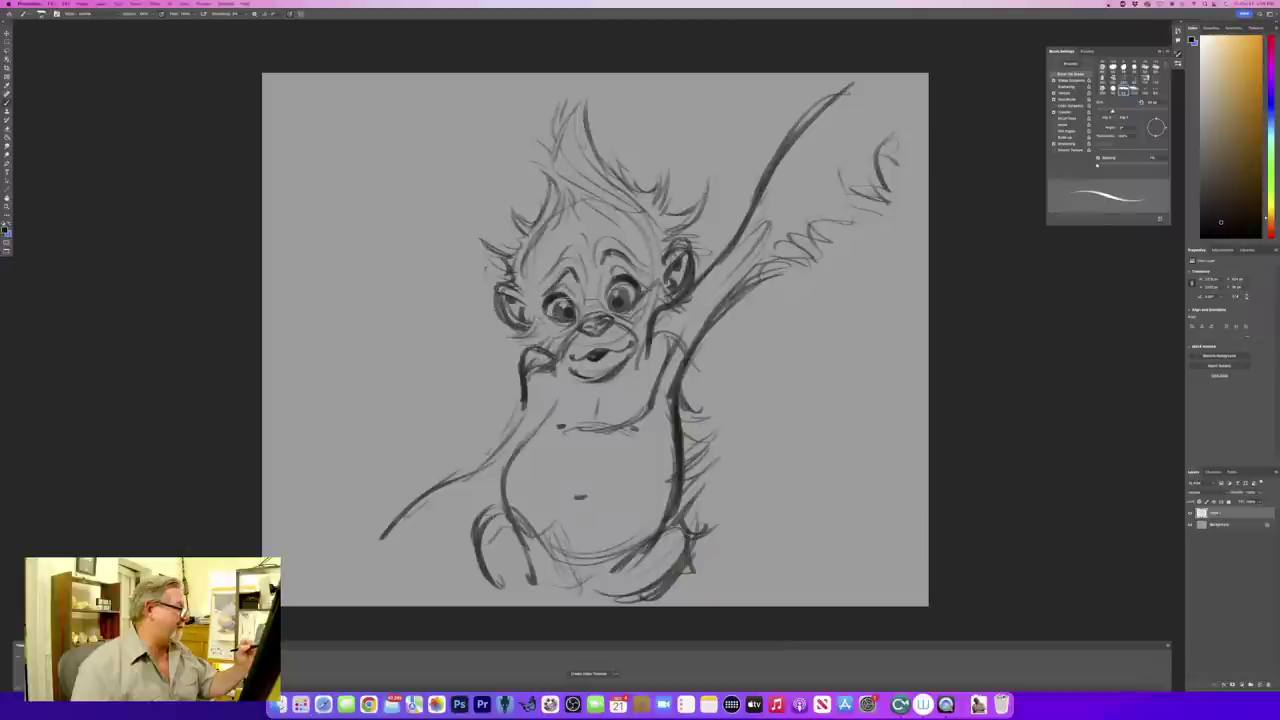
mouse_move(581, 283)
mouse_down()
mouse_move(558, 278)
mouse_move(533, 299)
mouse_up()
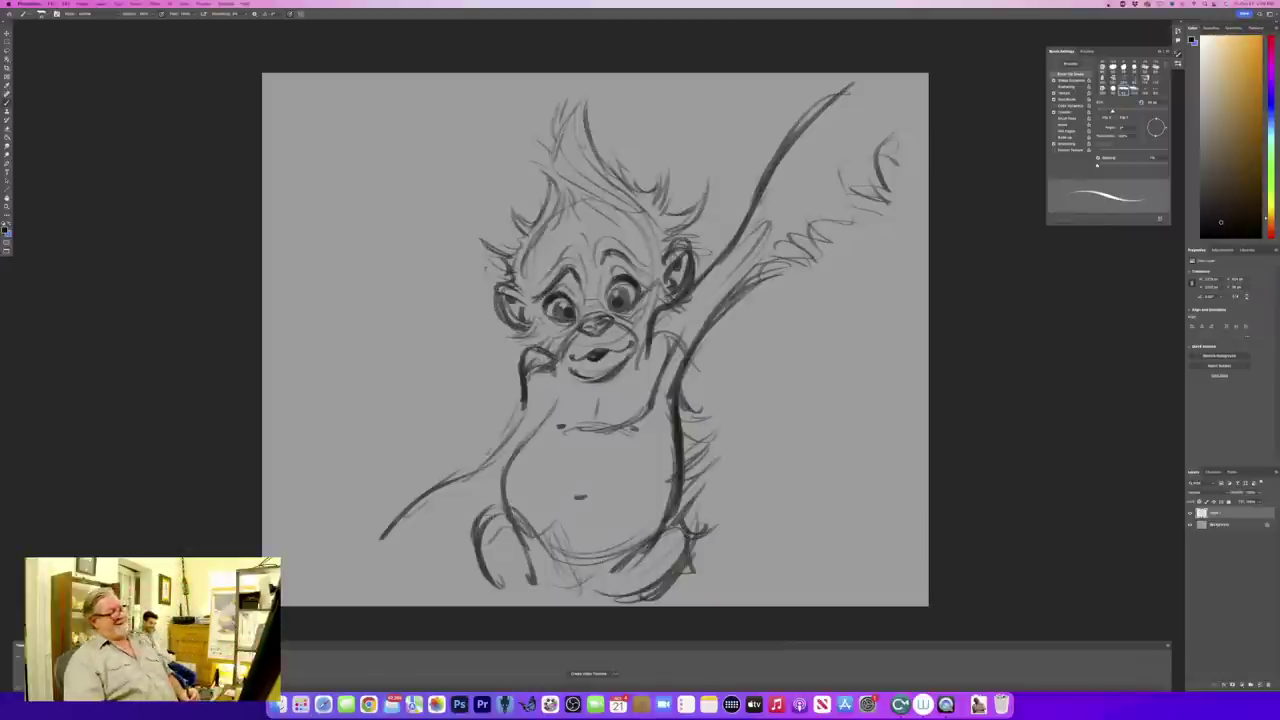
- Lower the sketch layer's opacity so the drawing is faint, and add a new layer above it
click(1260, 492)
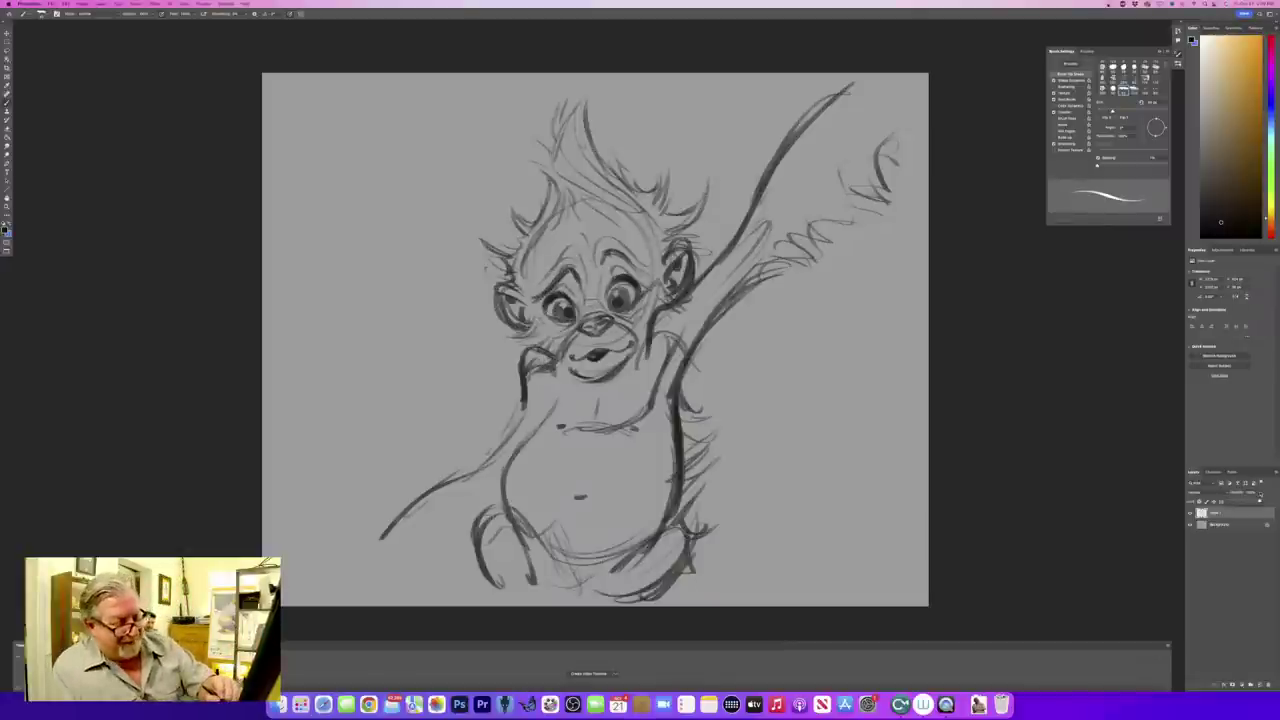
click(1246, 502)
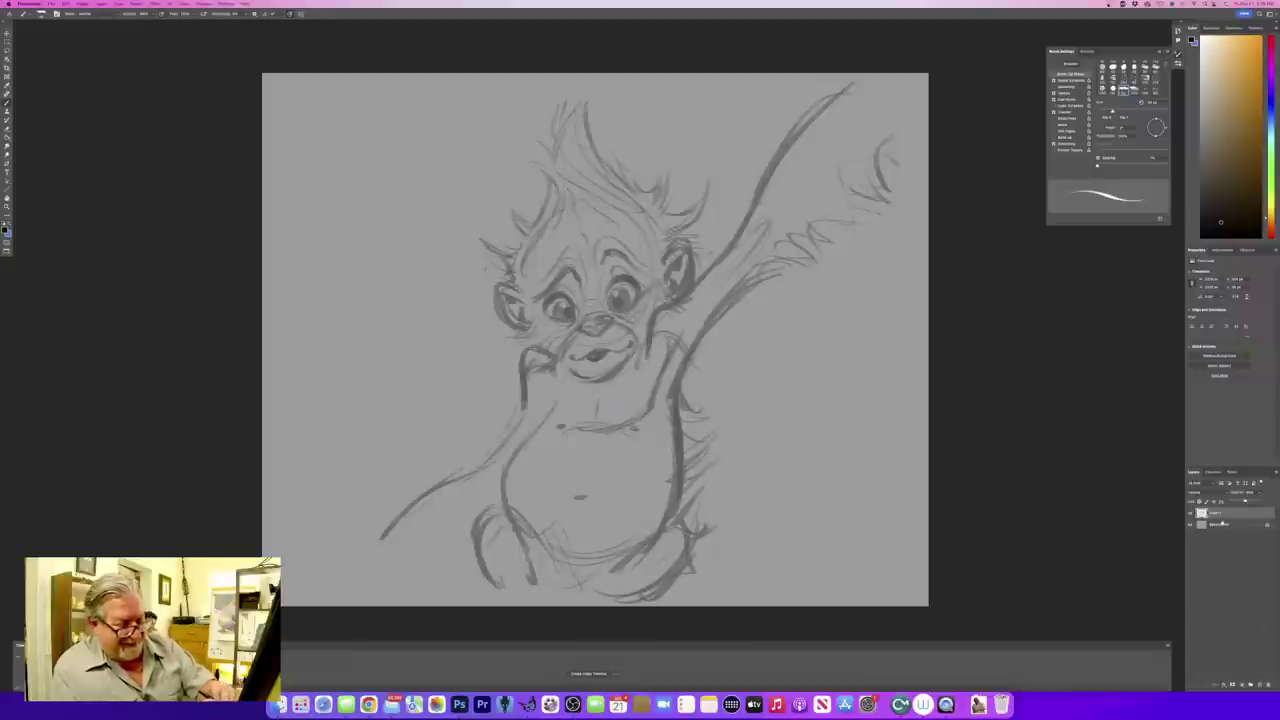
drag(1245, 503, 1239, 504)
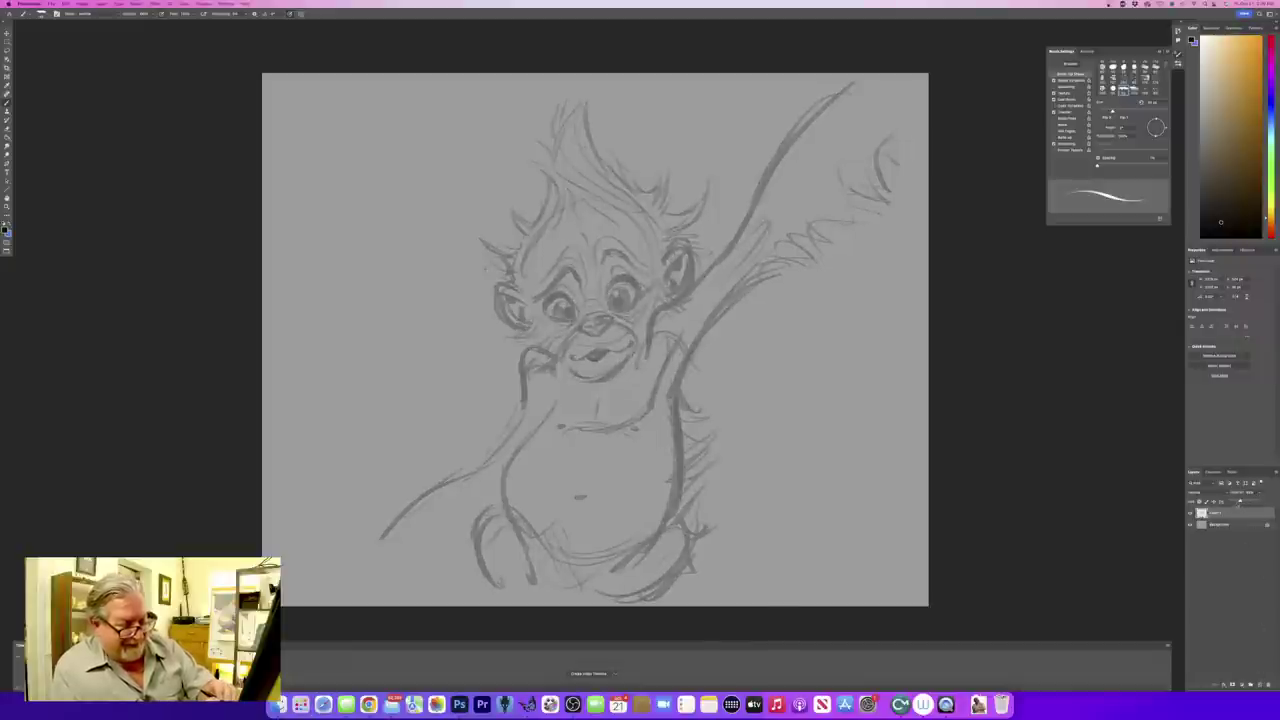
click(1254, 685)
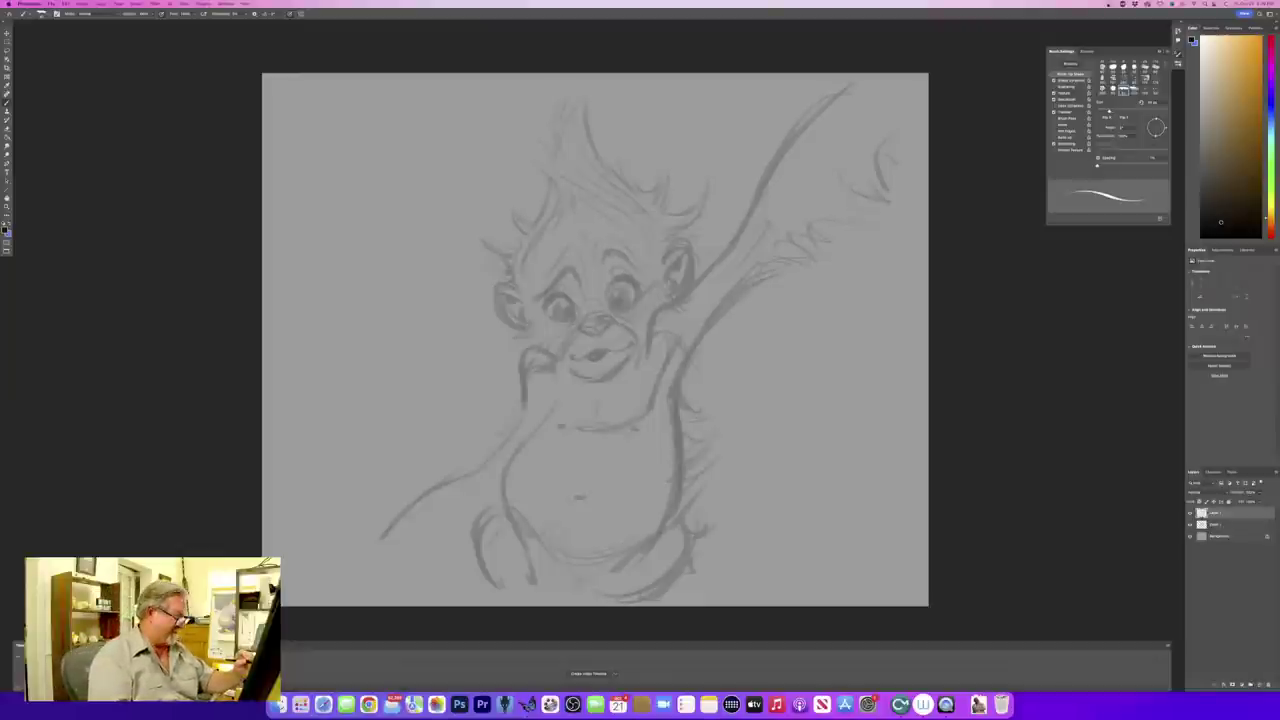
- Ink the nose outline and nostrils on the new layer, with small wrinkle lines across the nose bridge
key(super+equal)
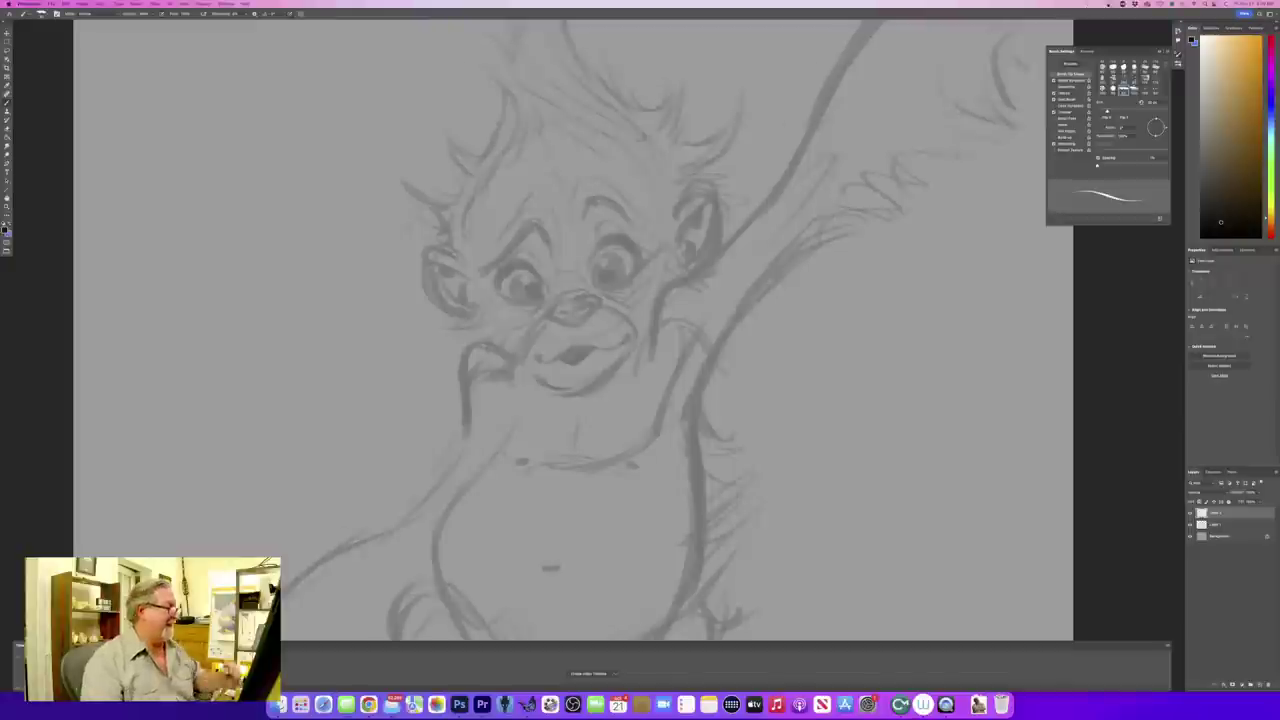
mouse_move(577, 292)
mouse_down()
mouse_move(603, 301)
mouse_move(580, 322)
mouse_move(546, 311)
mouse_move(572, 325)
mouse_move(592, 306)
mouse_move(576, 315)
mouse_up()
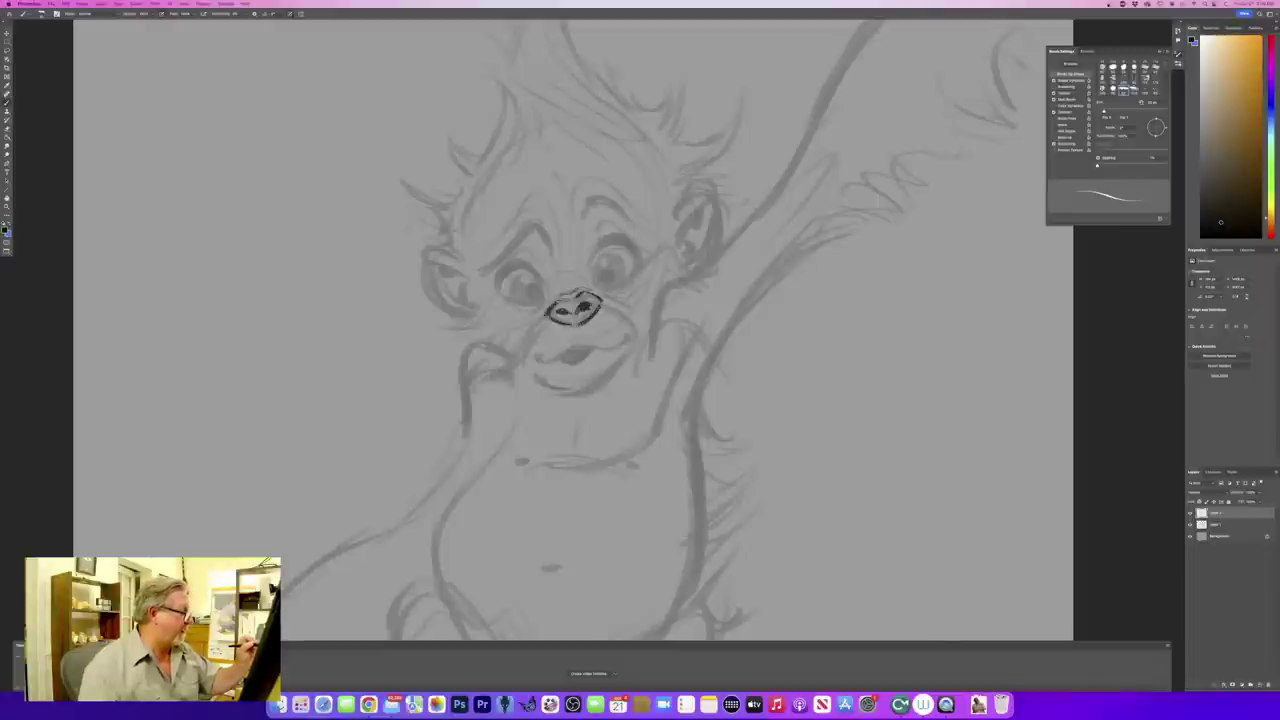
mouse_move(566, 286)
mouse_down()
mouse_move(588, 281)
mouse_move(576, 277)
mouse_up()
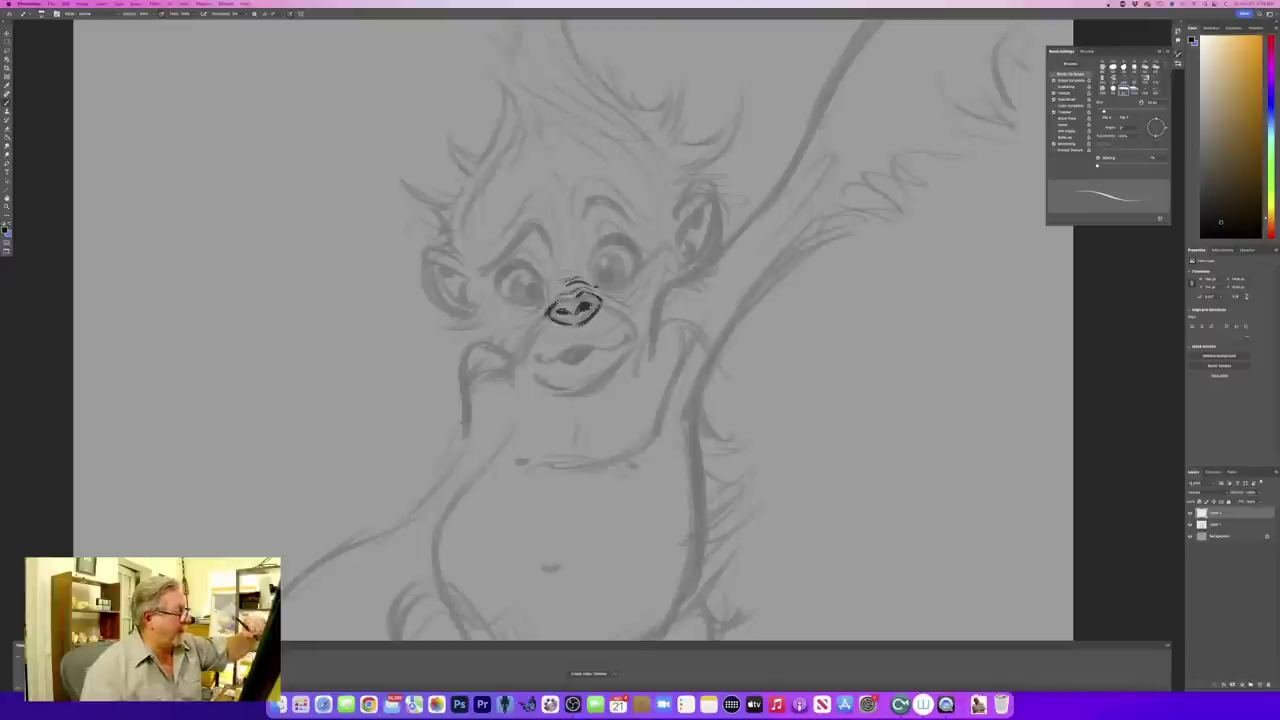
- Ink the right eye with a thick upper lid, shaded iris, dark pupil and surrounding eyelid creases
mouse_move(606, 288)
mouse_down()
mouse_move(636, 271)
mouse_move(631, 239)
mouse_move(636, 250)
mouse_move(617, 235)
mouse_move(631, 234)
mouse_move(598, 246)
mouse_move(593, 280)
mouse_move(617, 281)
mouse_move(619, 257)
mouse_up()
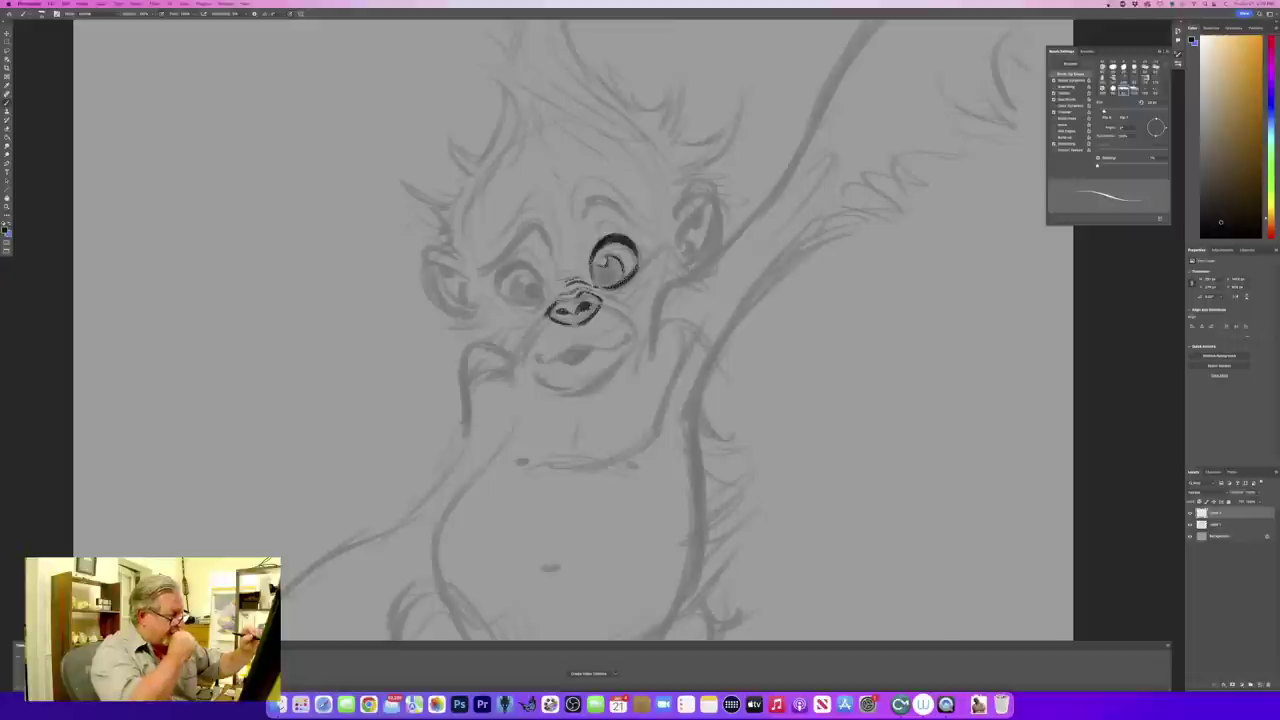
mouse_move(597, 260)
mouse_down()
mouse_move(592, 280)
mouse_move(613, 267)
mouse_move(595, 269)
mouse_move(615, 279)
mouse_up()
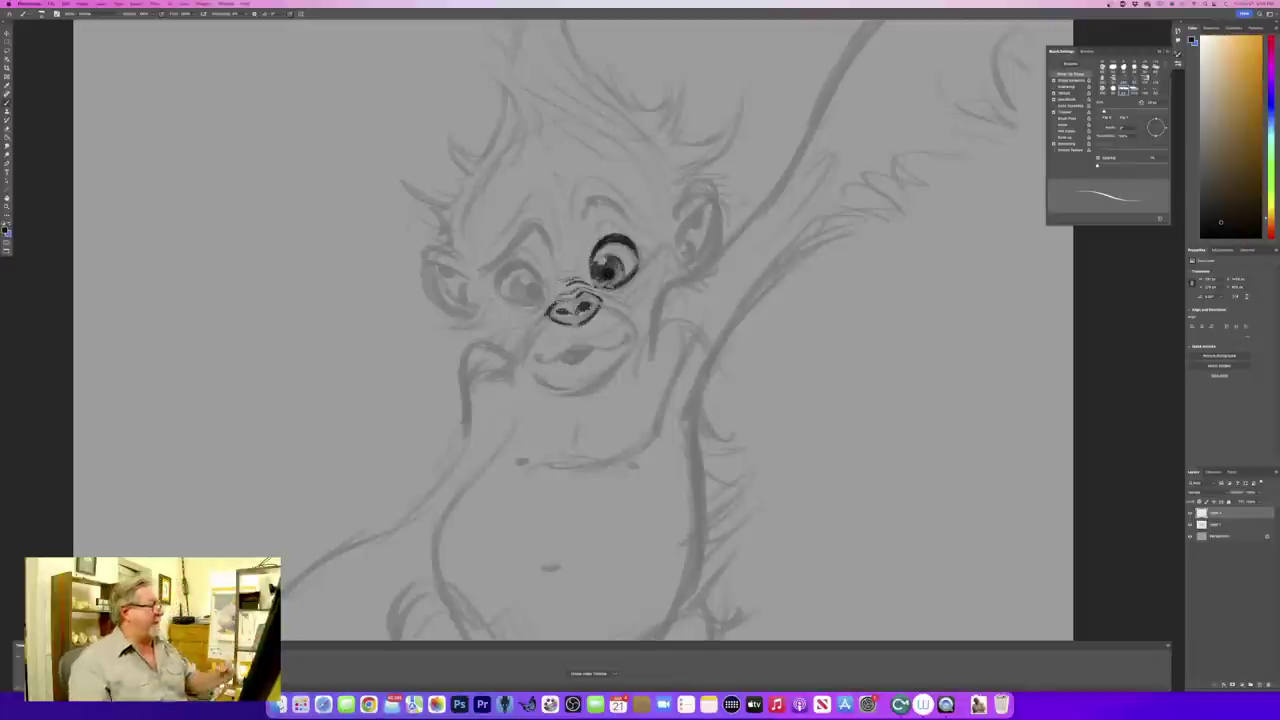
mouse_move(644, 242)
mouse_down()
mouse_move(594, 220)
mouse_move(589, 244)
mouse_move(618, 300)
mouse_move(641, 294)
mouse_move(660, 251)
mouse_up()
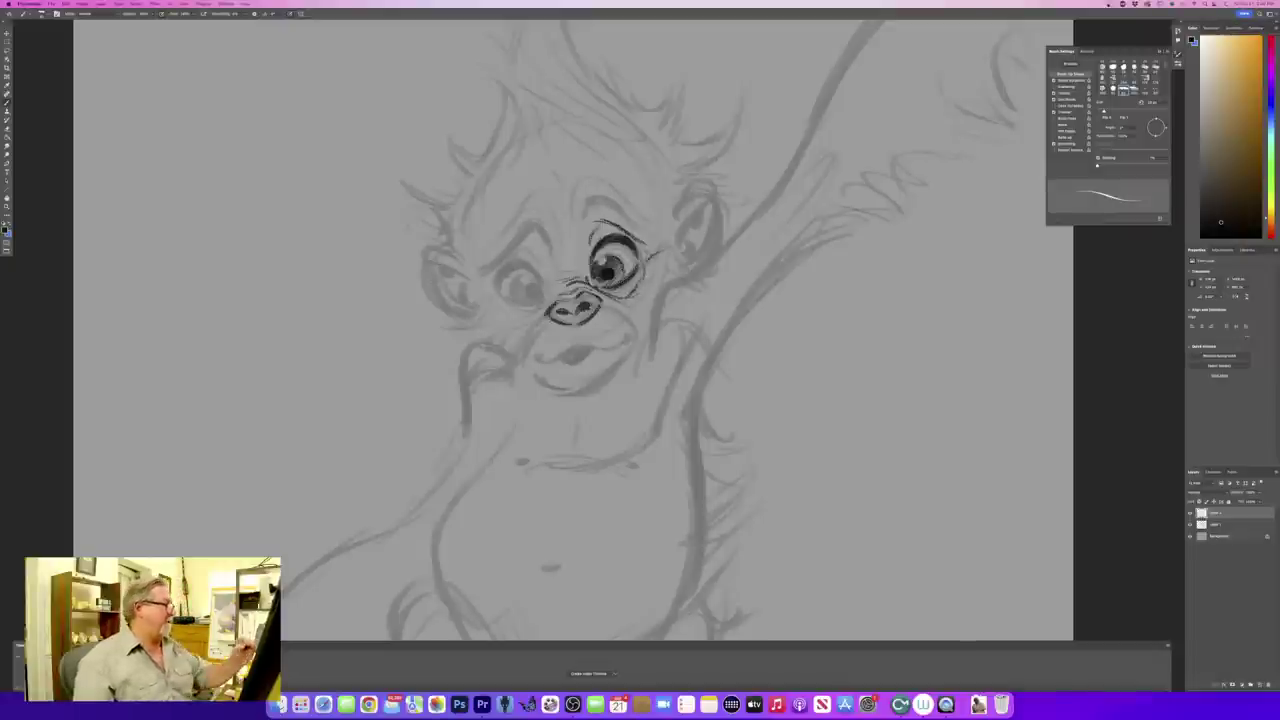
- Ink the left eye's outline with a heavy upper lid, and shade its iris and pupil around the highlight
mouse_move(538, 265)
mouse_down()
mouse_move(549, 295)
mouse_move(531, 263)
mouse_move(541, 275)
mouse_move(502, 278)
mouse_move(522, 307)
mouse_move(510, 304)
mouse_move(532, 306)
mouse_up()
drag(505, 290, 540, 307)
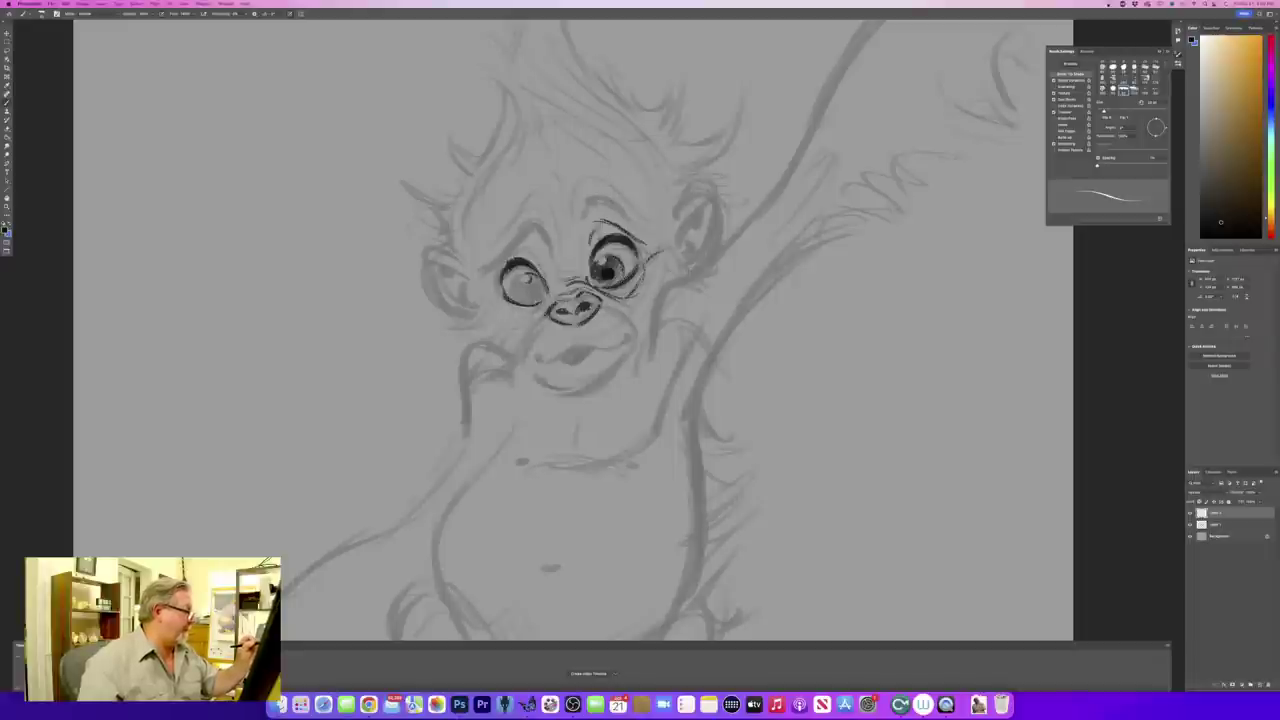
mouse_move(518, 281)
mouse_down()
mouse_move(514, 299)
mouse_move(540, 295)
mouse_move(518, 301)
mouse_up()
drag(519, 279, 515, 295)
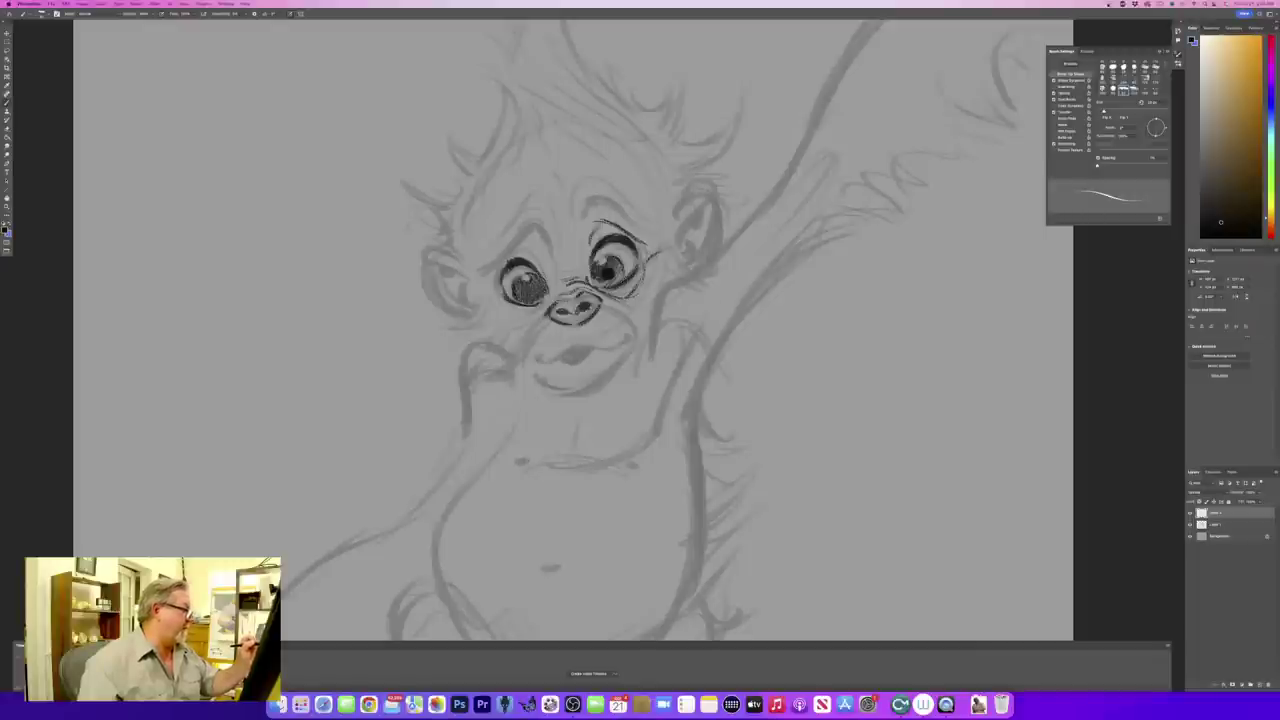
mouse_move(540, 280)
mouse_down()
mouse_move(532, 298)
mouse_move(535, 280)
mouse_move(514, 290)
mouse_up()
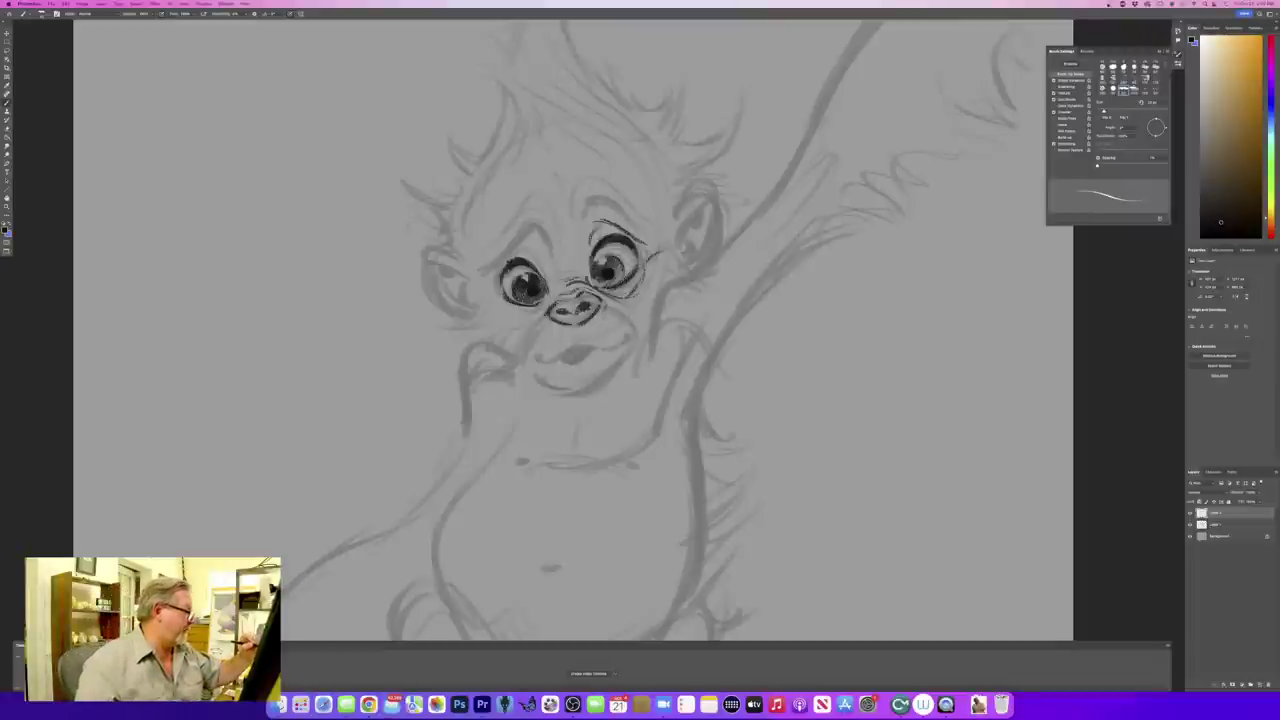
- Ink the creases beneath the left eye and both muzzle contours running from the nose down to the mouth corners
mouse_move(539, 305)
mouse_down()
mouse_move(521, 317)
mouse_move(551, 291)
mouse_up()
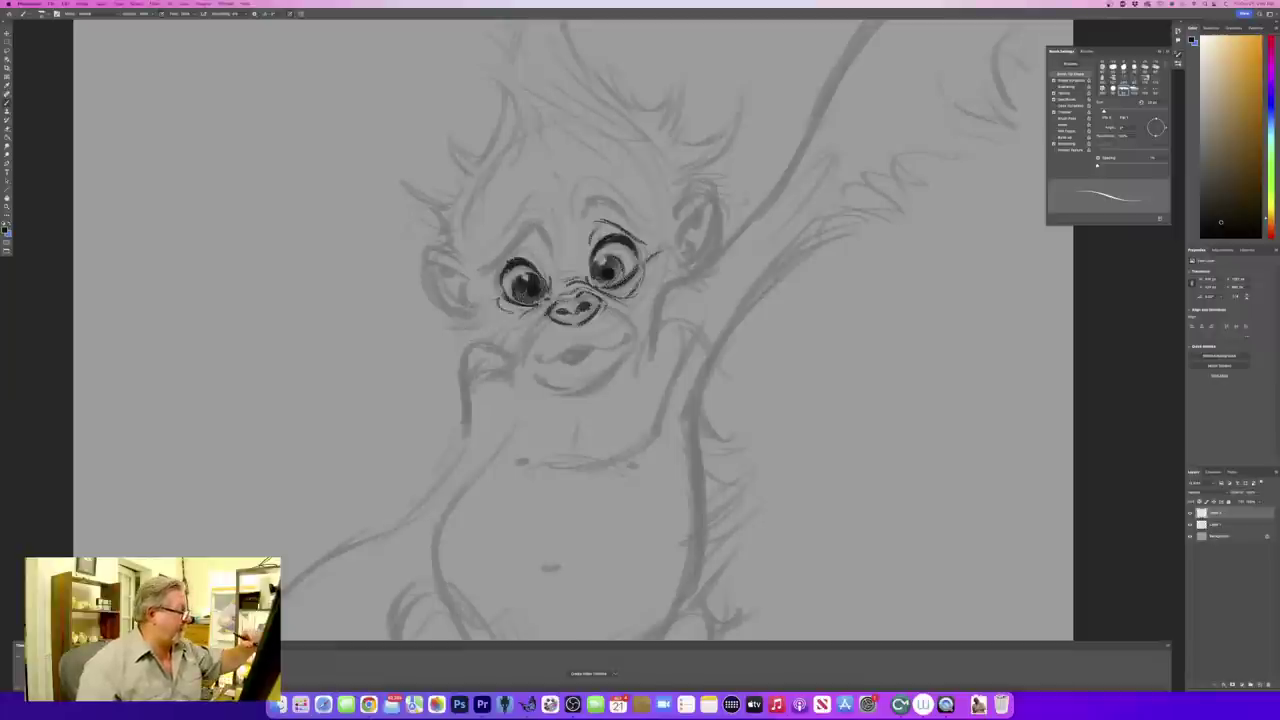
drag(544, 311, 522, 350)
drag(602, 298, 639, 332)
mouse_move(609, 305)
mouse_down()
mouse_move(638, 334)
mouse_move(631, 351)
mouse_up()
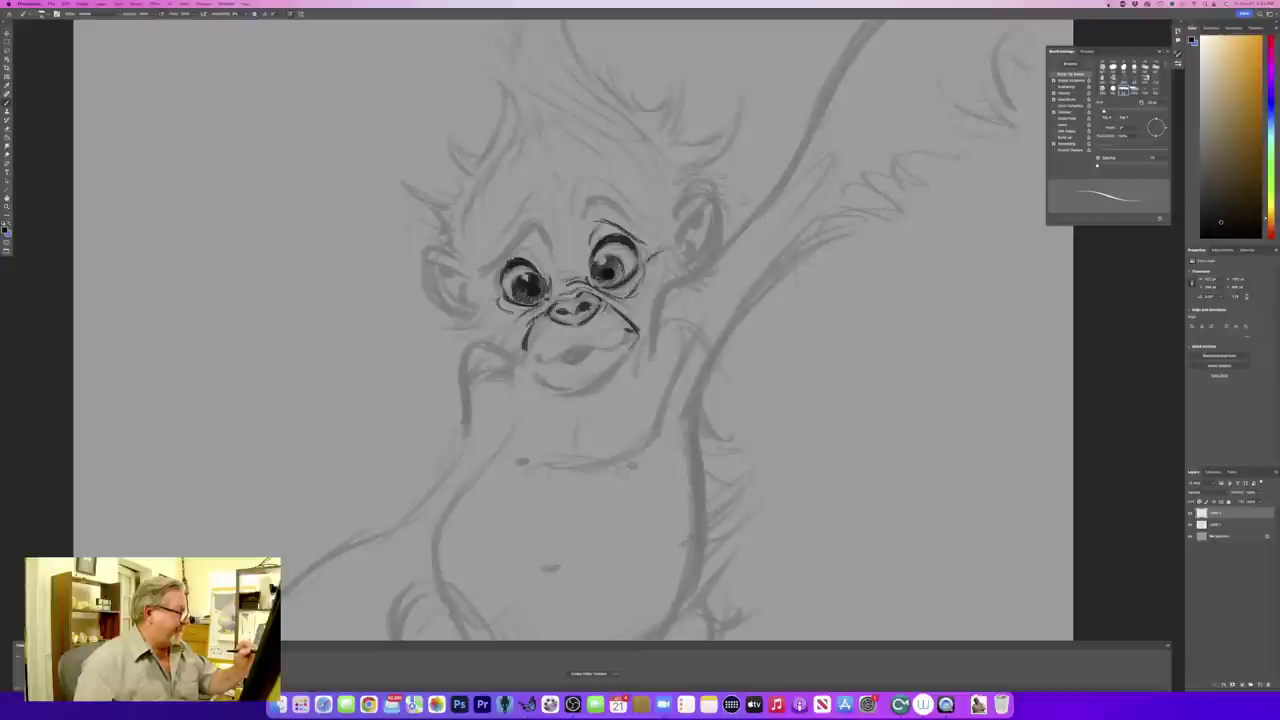
- Ink the wavy mouth line between the muzzle corners and fill the parted opening with dark strokes
drag(630, 332, 621, 342)
mouse_move(631, 330)
mouse_down()
mouse_move(572, 350)
mouse_move(568, 364)
mouse_up()
drag(604, 344, 544, 362)
drag(562, 350, 540, 364)
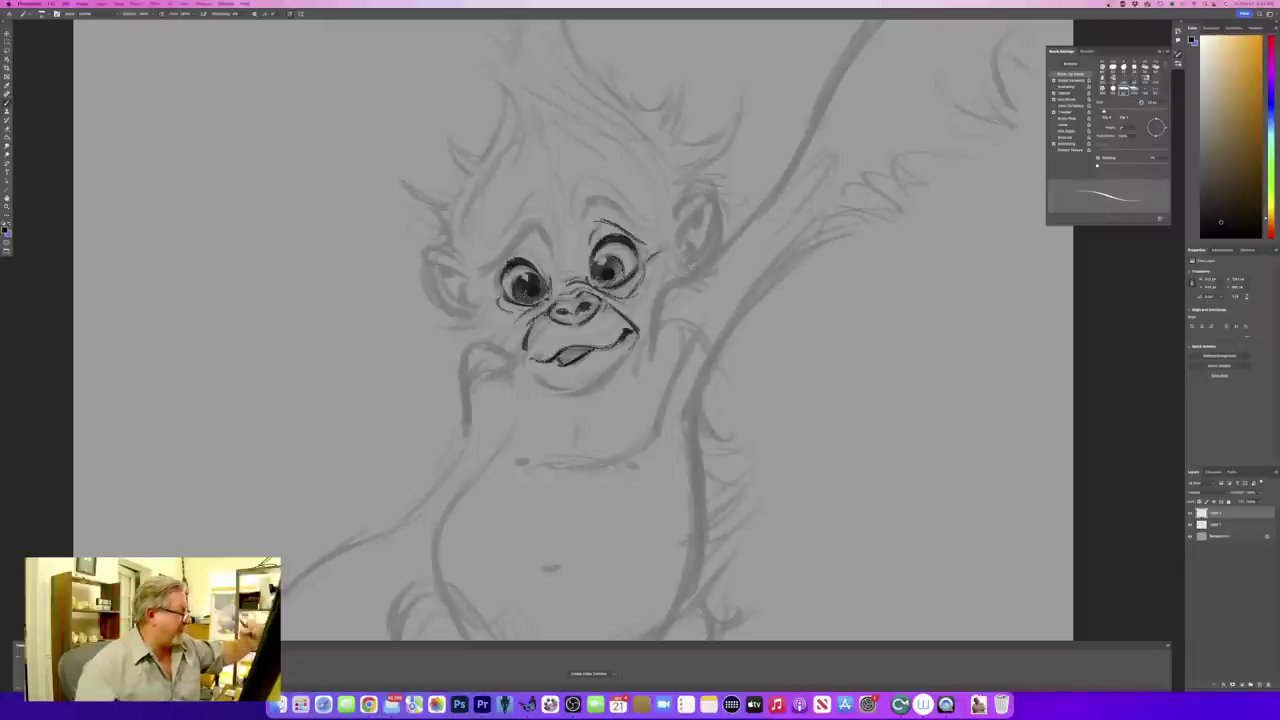
mouse_move(558, 358)
mouse_down()
mouse_move(592, 347)
mouse_move(562, 362)
mouse_move(566, 350)
mouse_up()
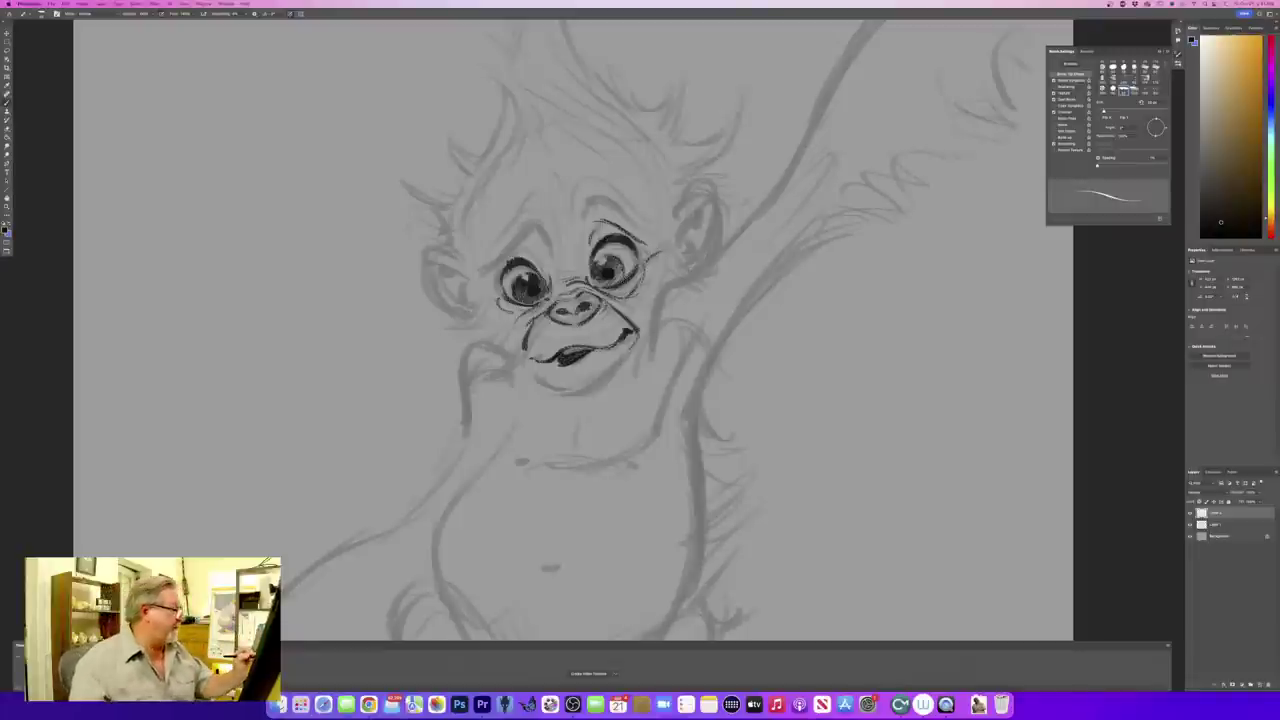
- Ink the lower lip crease and the rounded chin outline, joining it to the left mouth corner
drag(553, 372, 574, 376)
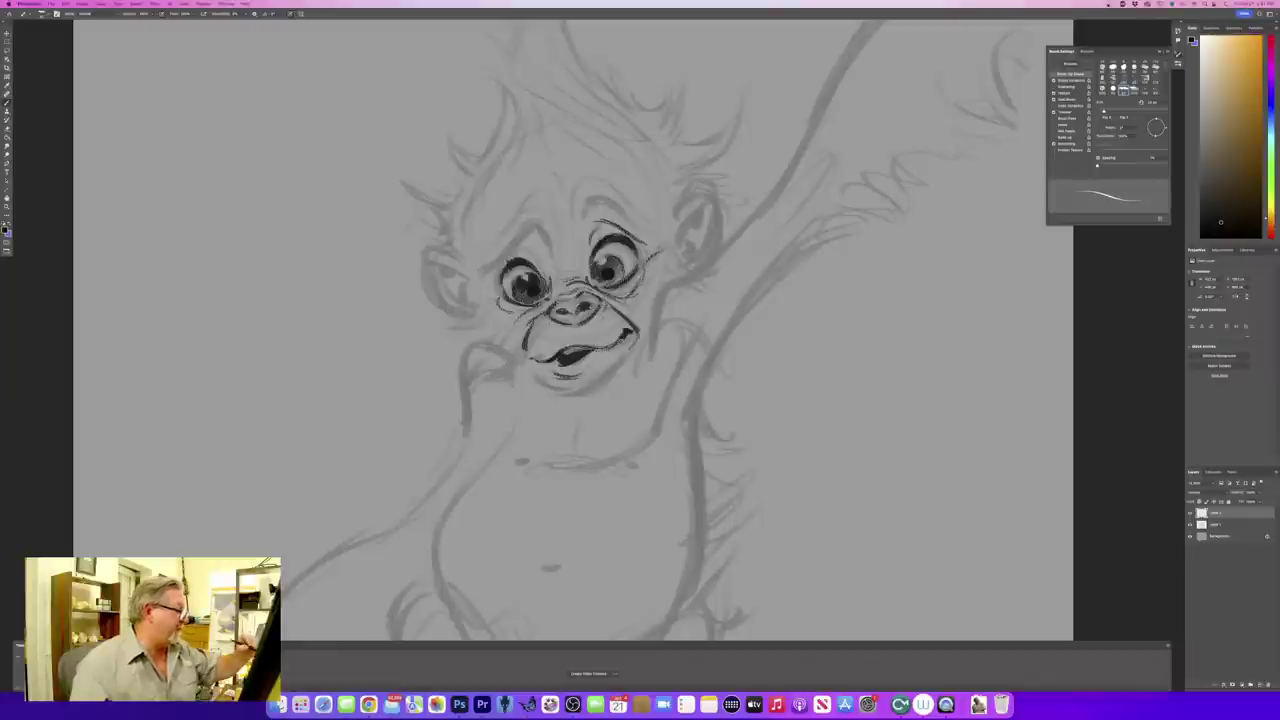
mouse_move(639, 336)
mouse_down()
mouse_move(586, 390)
mouse_move(530, 380)
mouse_move(572, 393)
mouse_up()
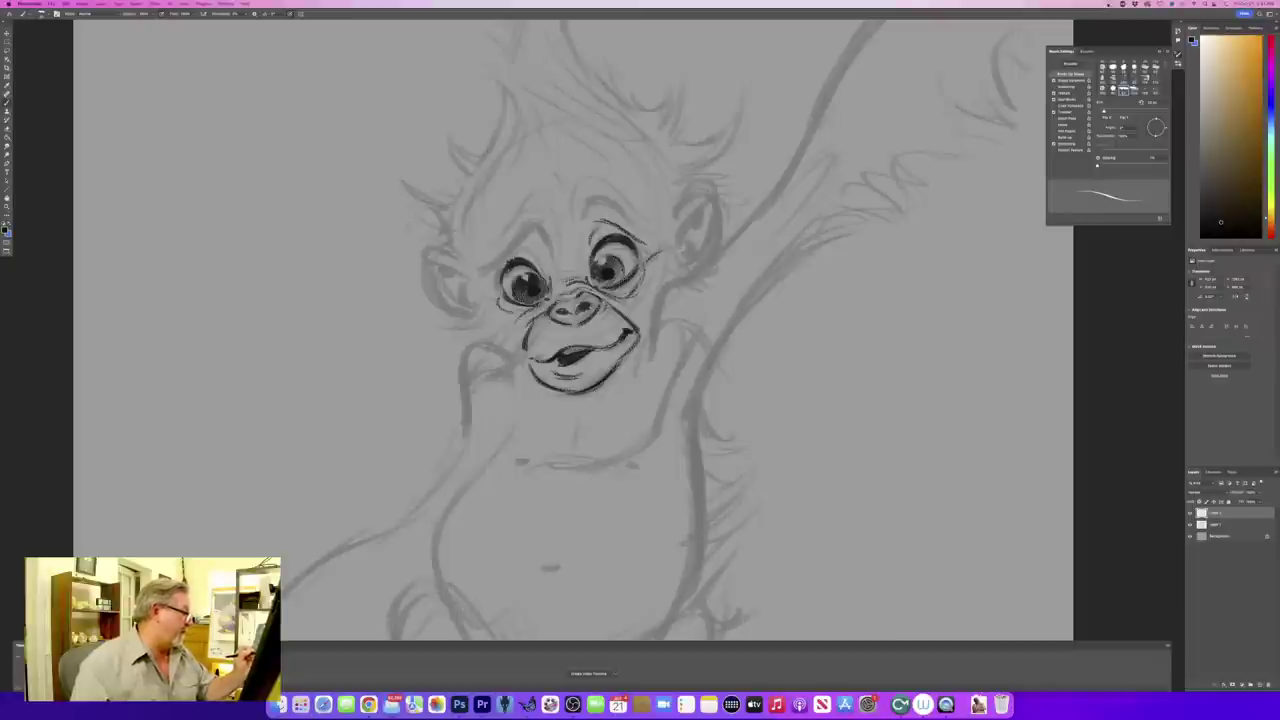
drag(520, 346, 534, 378)
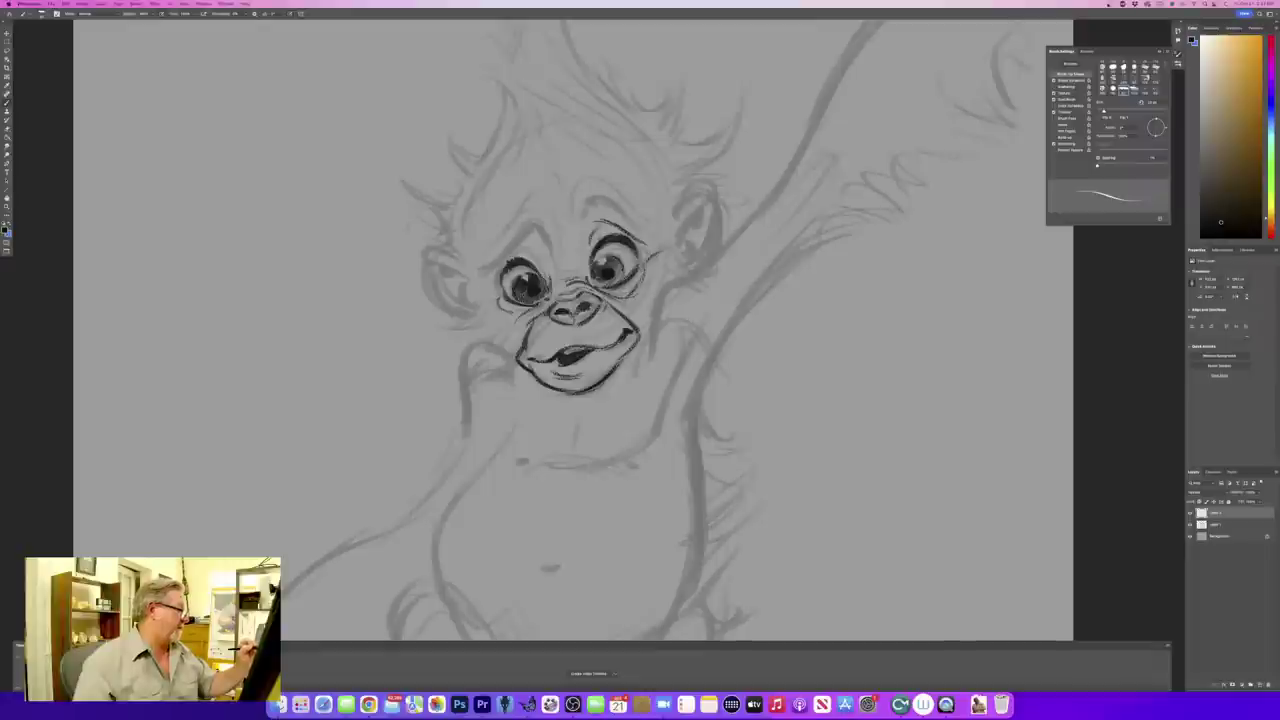
- Ink the fur tufts along both cheeks and the outer contour of the left shoulder
mouse_move(496, 301)
mouse_down()
mouse_move(509, 317)
mouse_move(434, 325)
mouse_move(502, 366)
mouse_move(482, 376)
mouse_move(523, 384)
mouse_up()
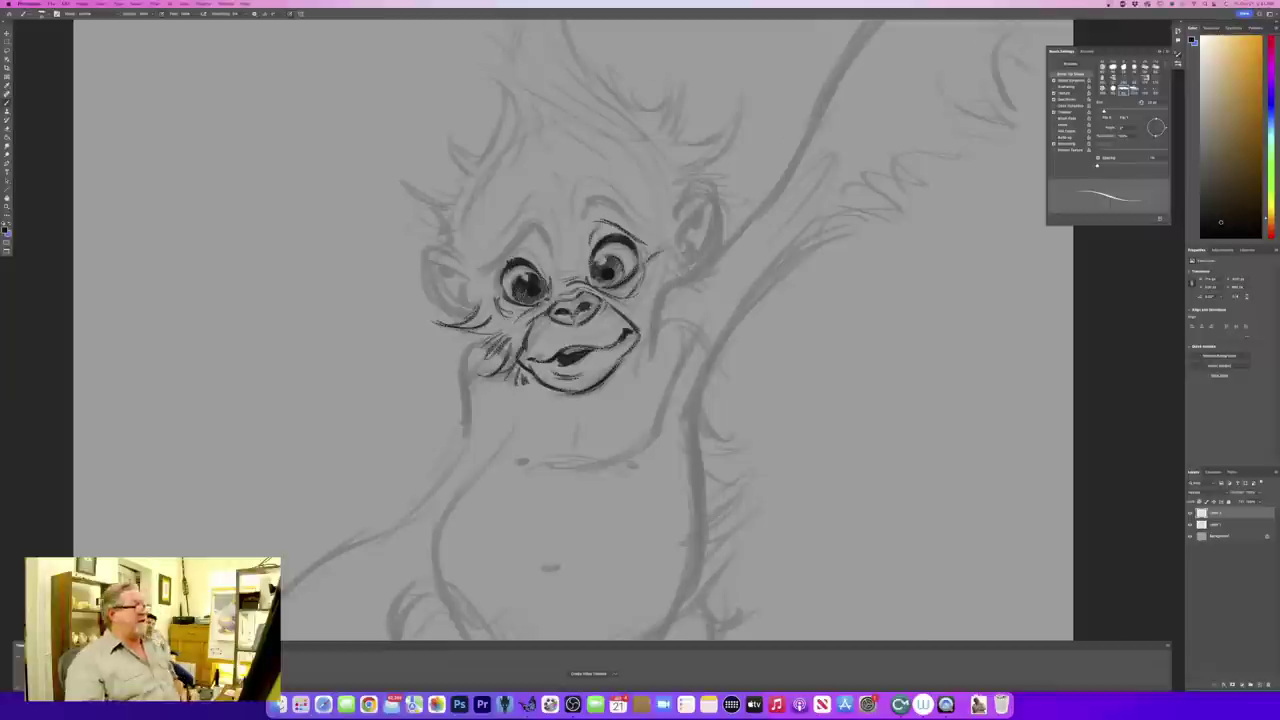
mouse_move(674, 242)
mouse_down()
mouse_move(684, 278)
mouse_move(702, 280)
mouse_move(665, 287)
mouse_move(622, 375)
mouse_up()
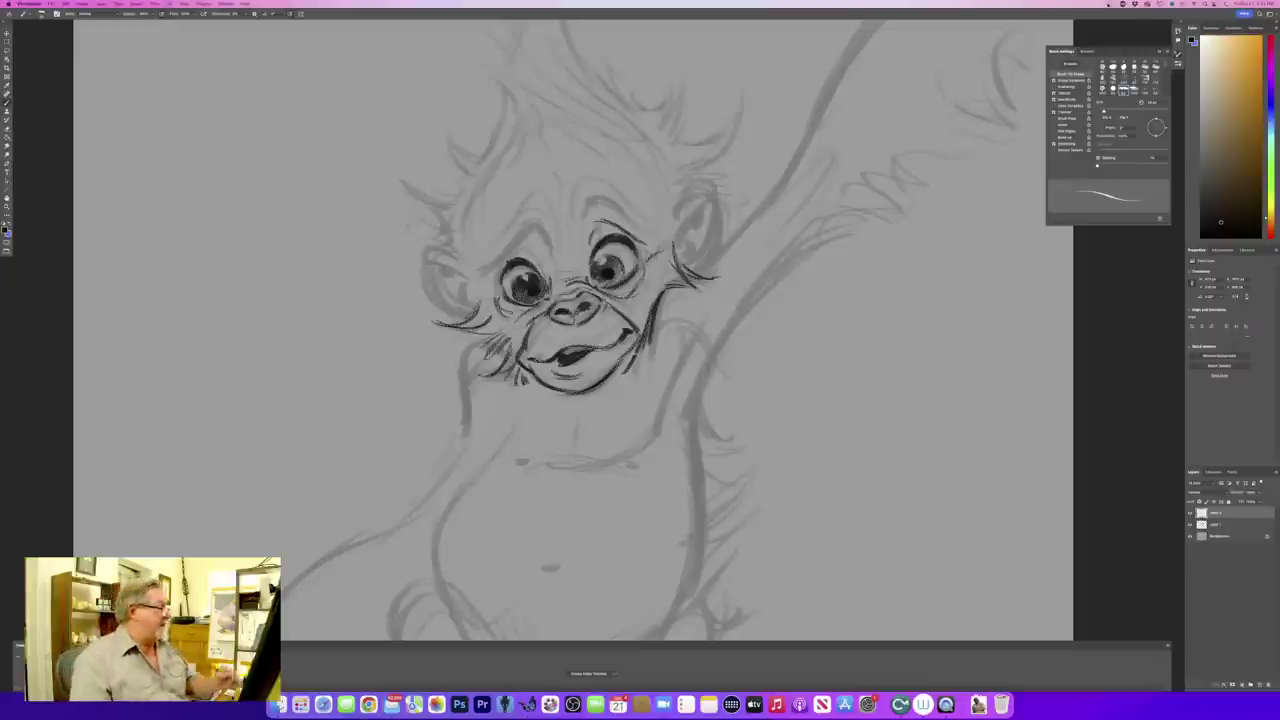
mouse_move(494, 345)
mouse_down()
mouse_move(463, 351)
mouse_move(464, 432)
mouse_up()
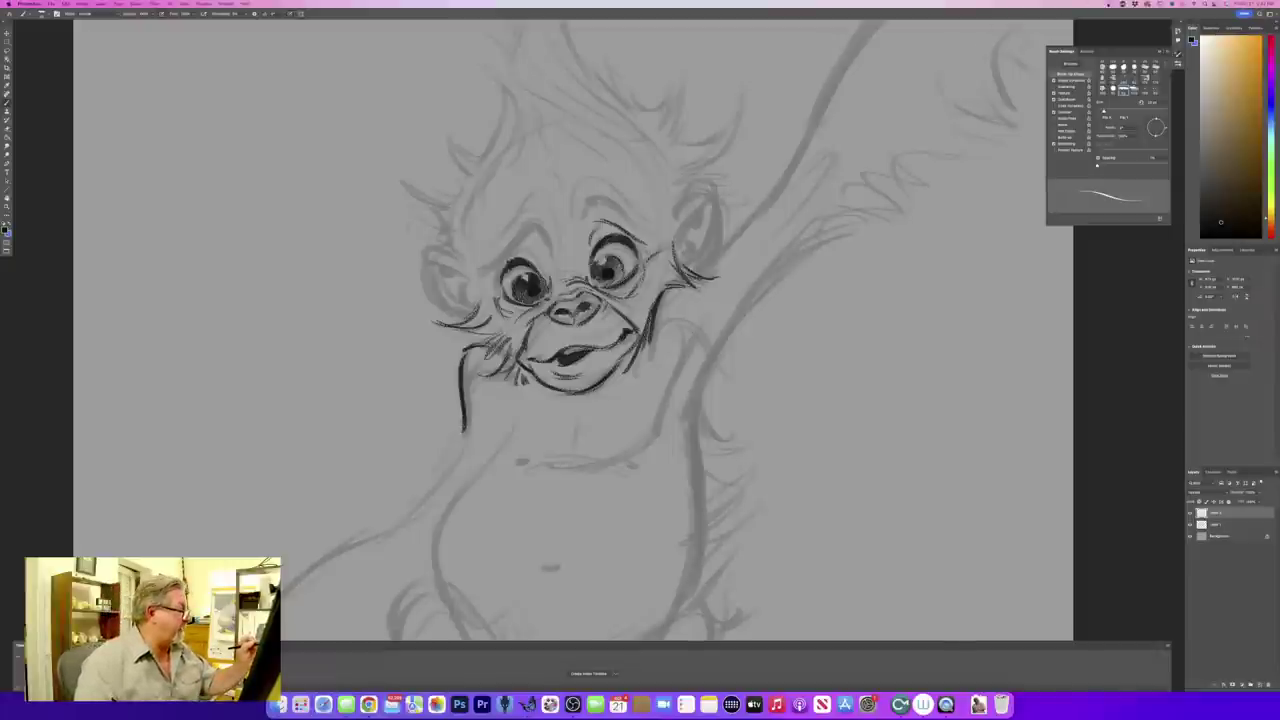
- Ink the arched brows over both eyes with thick accents, surrounding forehead wrinkles, and small creases by the nose
drag(556, 274, 577, 268)
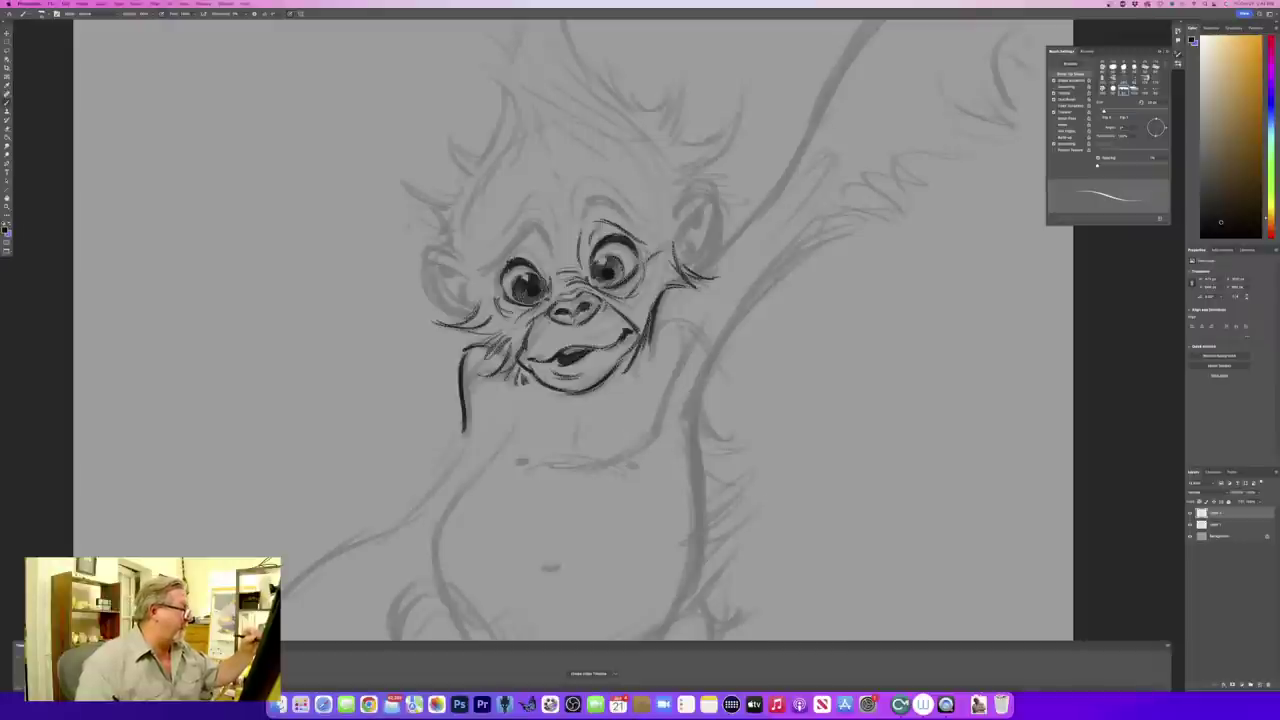
mouse_move(586, 214)
mouse_down()
mouse_move(592, 195)
mouse_move(656, 242)
mouse_move(594, 203)
mouse_move(602, 196)
mouse_move(655, 243)
mouse_up()
mouse_move(628, 190)
mouse_down()
mouse_move(598, 174)
mouse_move(571, 196)
mouse_move(570, 226)
mouse_up()
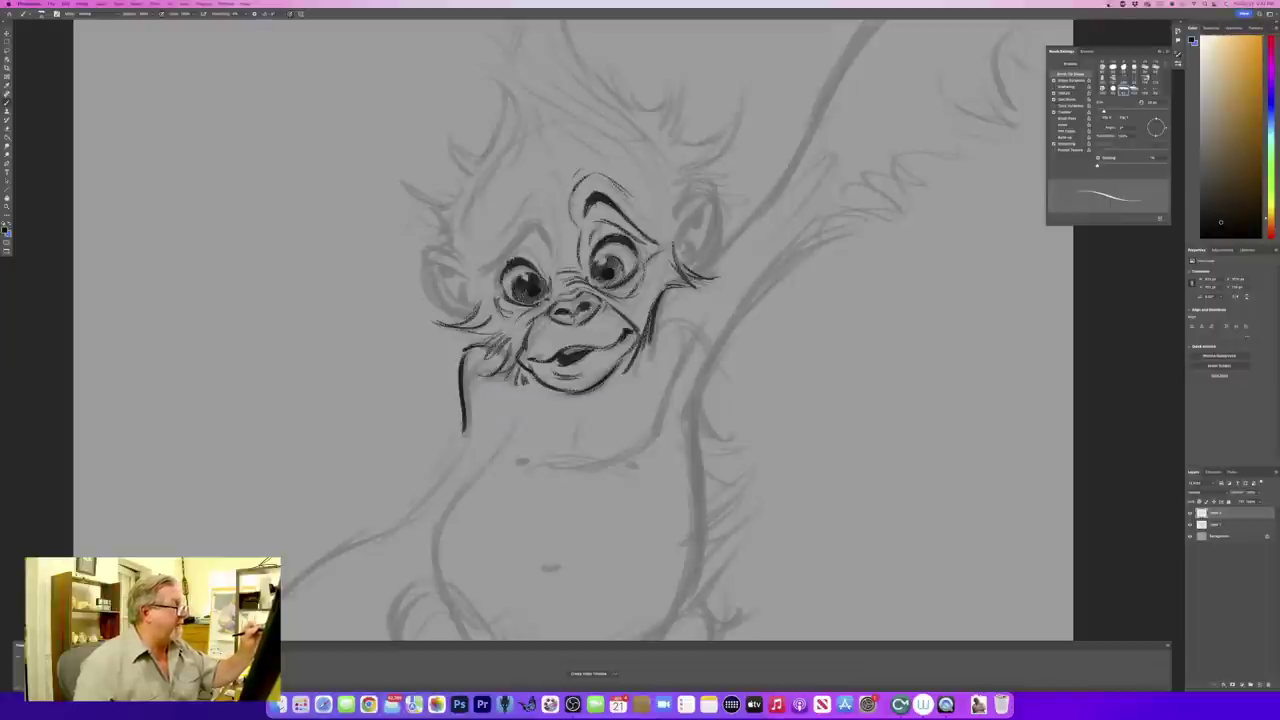
drag(580, 169, 604, 165)
mouse_move(558, 197)
mouse_down()
mouse_move(565, 239)
mouse_move(536, 221)
mouse_move(552, 265)
mouse_move(547, 239)
mouse_move(520, 239)
mouse_move(492, 266)
mouse_up()
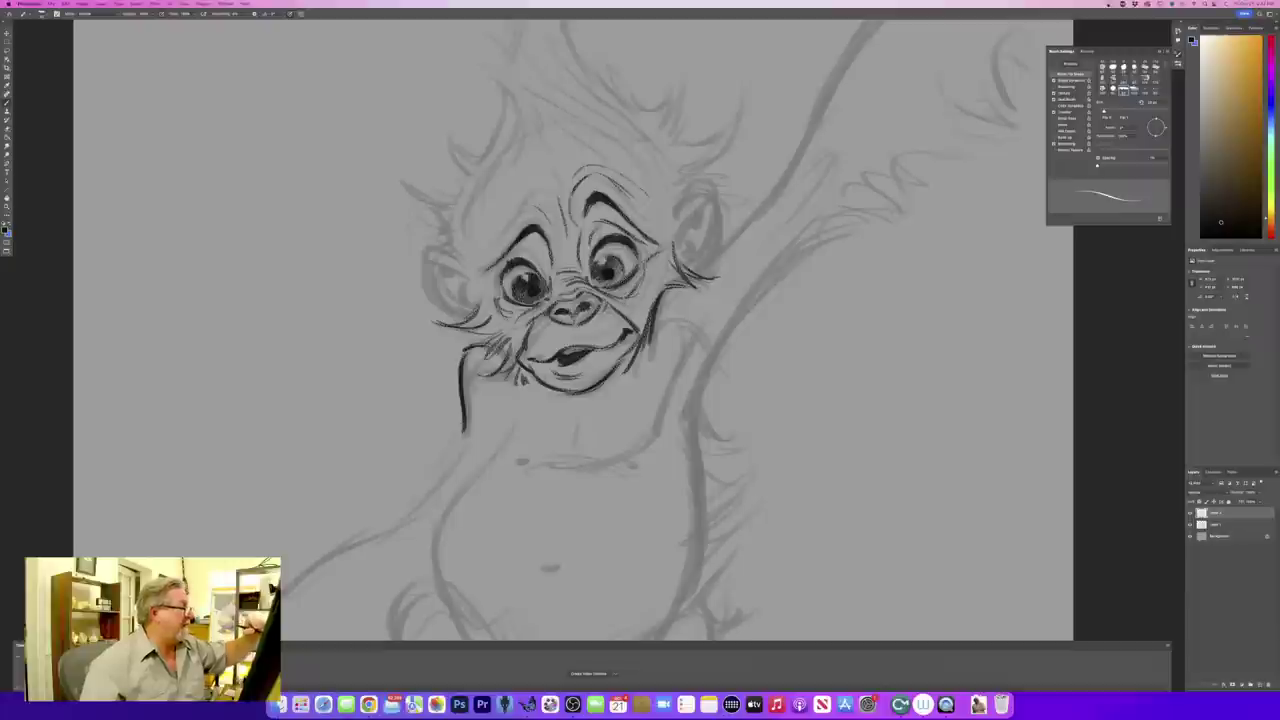
mouse_move(543, 193)
mouse_down()
mouse_move(555, 211)
mouse_move(498, 222)
mouse_move(484, 256)
mouse_up()
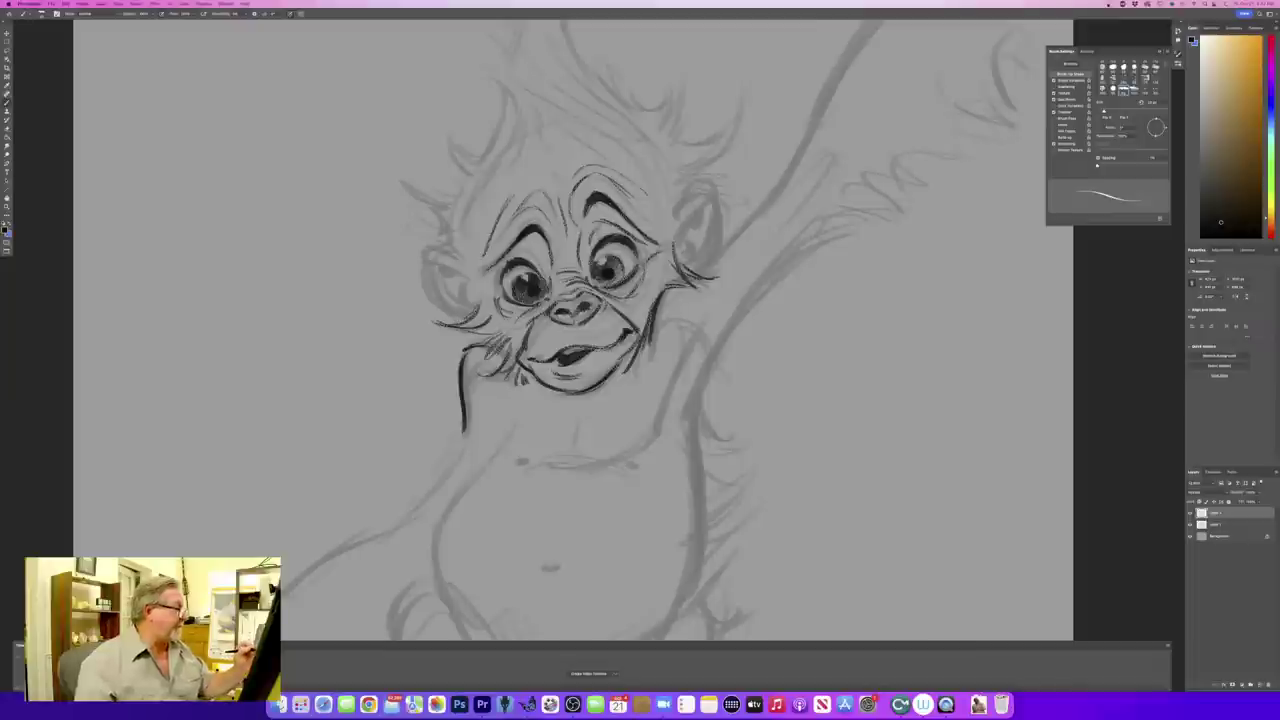
drag(555, 317, 543, 327)
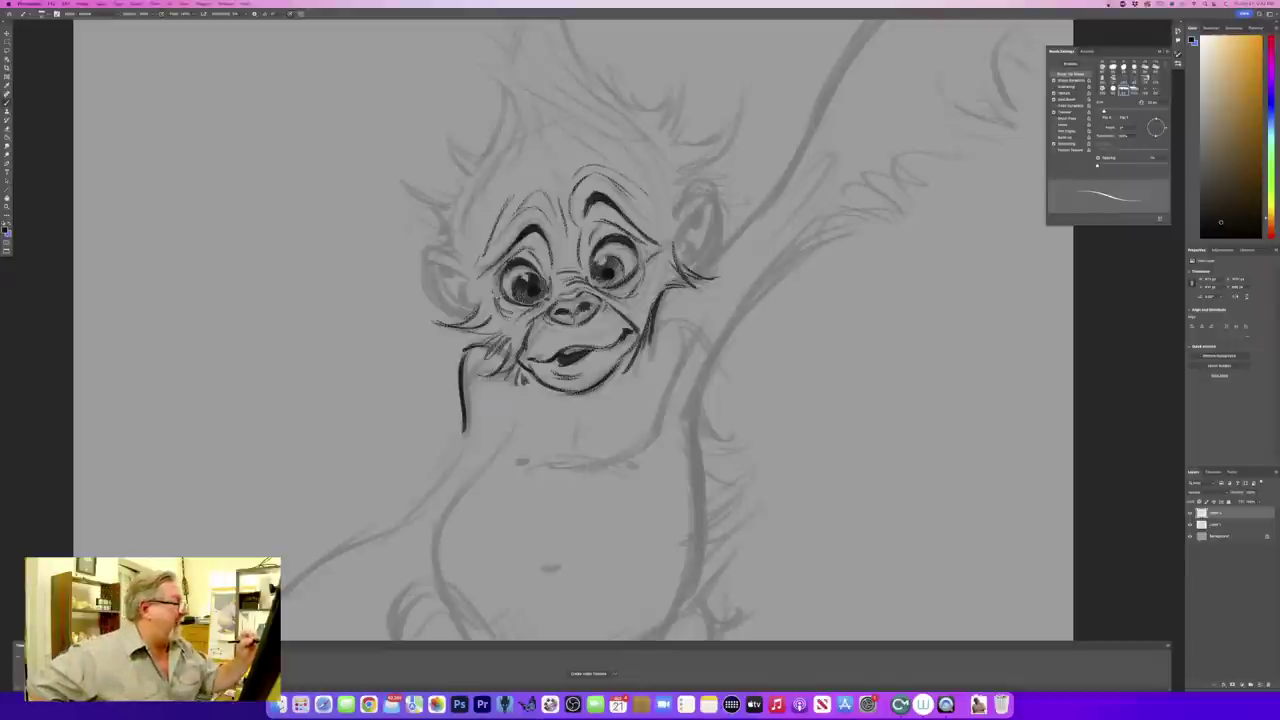
- Ink the left ear's outer rim and inner folds, with dark shading inside the ear
mouse_move(468, 269)
mouse_down()
mouse_move(464, 317)
mouse_move(446, 323)
mouse_up()
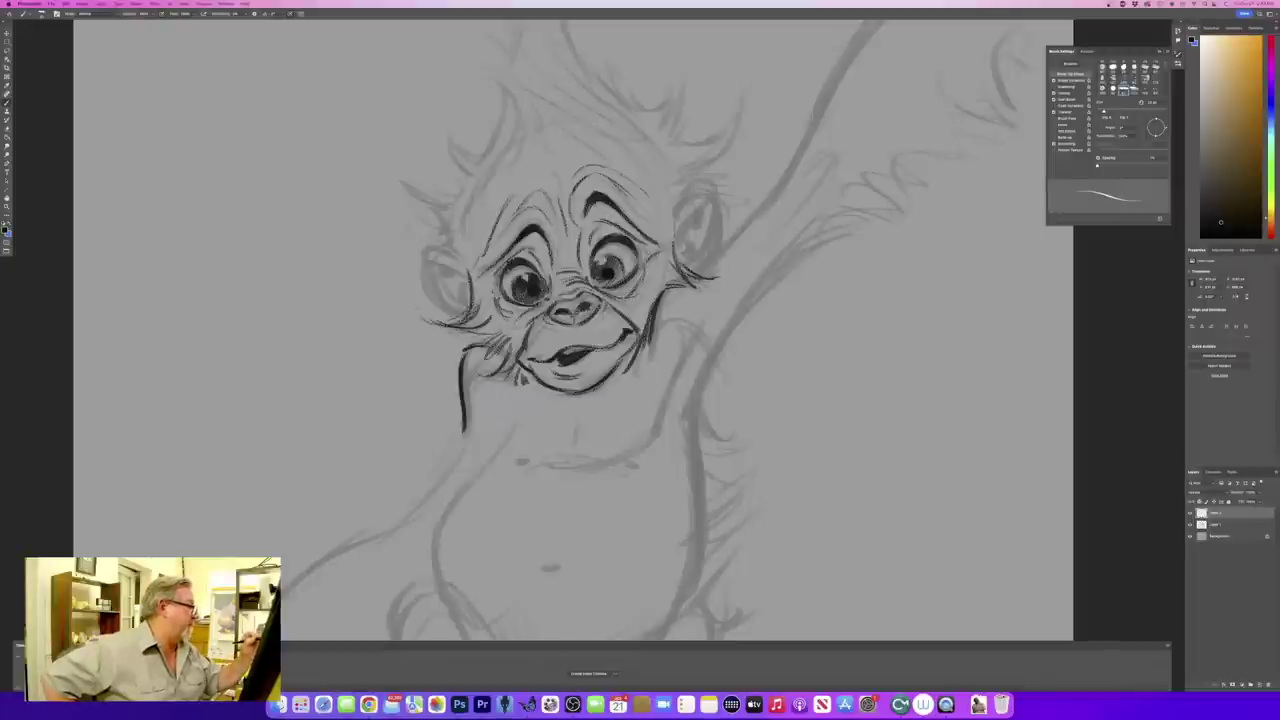
mouse_move(468, 267)
mouse_down()
mouse_move(418, 248)
mouse_move(432, 306)
mouse_move(468, 322)
mouse_up()
drag(458, 266, 428, 276)
mouse_move(470, 284)
mouse_down()
mouse_move(420, 272)
mouse_move(446, 272)
mouse_up()
mouse_move(440, 270)
mouse_down()
mouse_move(452, 280)
mouse_move(431, 290)
mouse_move(458, 314)
mouse_move(462, 302)
mouse_up()
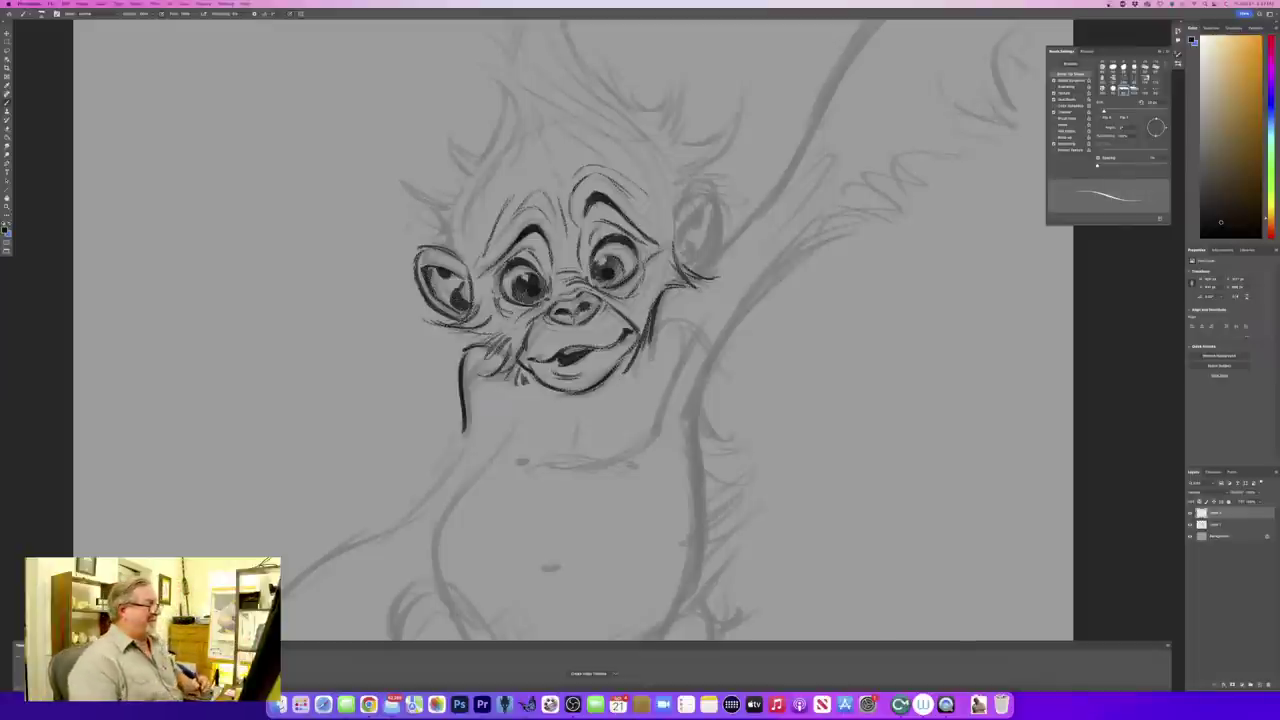
- Ink the right ear with its dark inner fold, and the furry upper edge of the raised arm
drag(672, 206, 686, 242)
drag(446, 238, 478, 287)
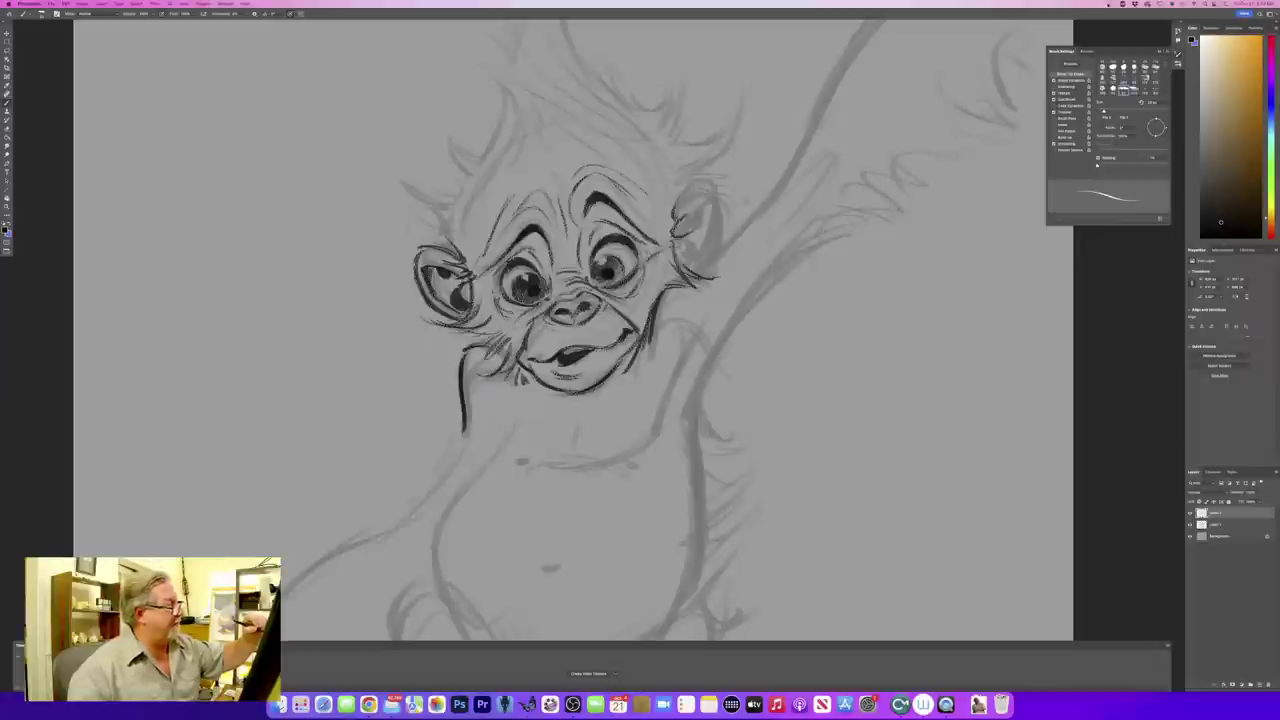
mouse_move(678, 210)
mouse_down()
mouse_move(702, 184)
mouse_move(722, 252)
mouse_up()
mouse_move(704, 180)
mouse_down()
mouse_move(718, 198)
mouse_move(682, 234)
mouse_move(696, 217)
mouse_move(688, 224)
mouse_move(712, 246)
mouse_move(694, 270)
mouse_move(734, 214)
mouse_move(768, 194)
mouse_move(784, 134)
mouse_up()
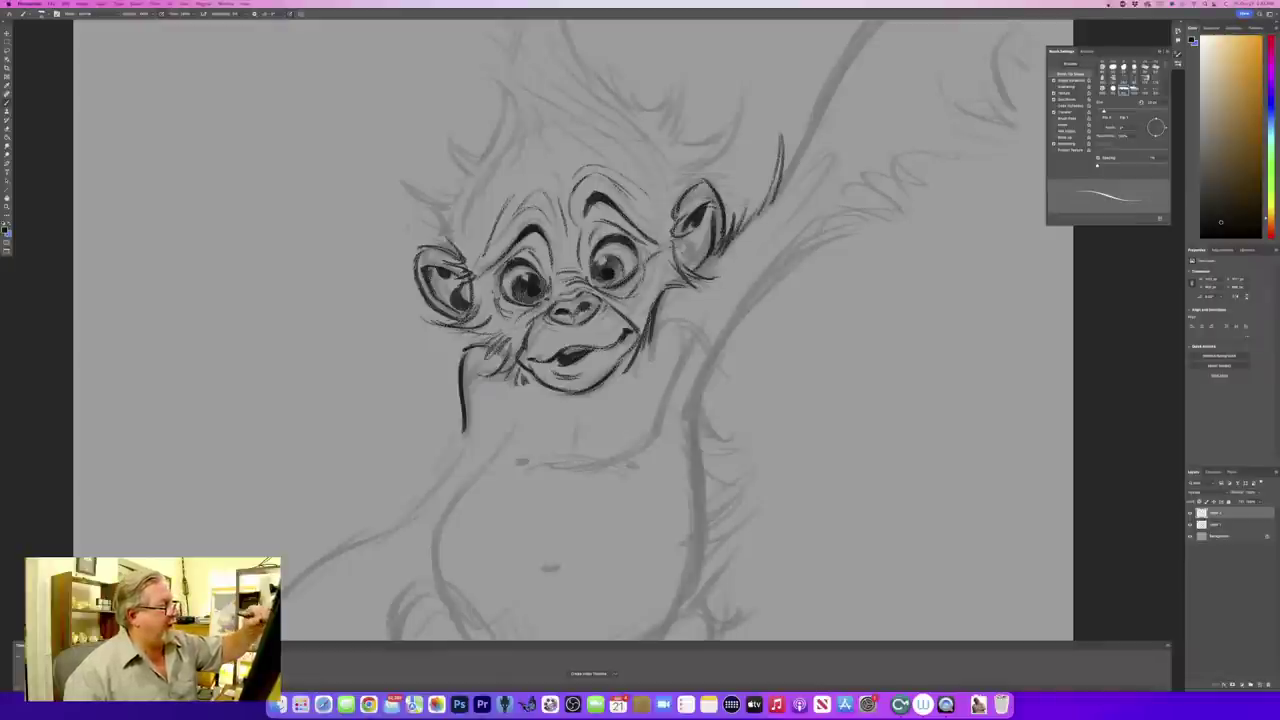
drag(786, 182, 868, 30)
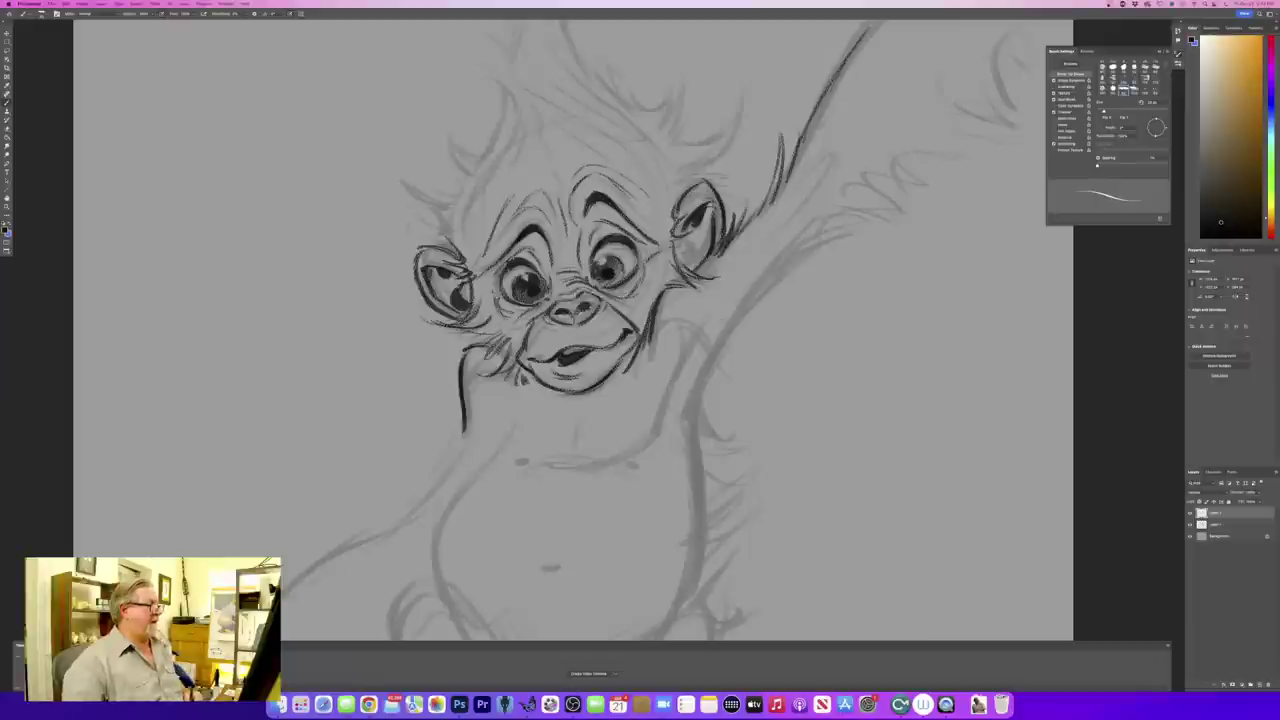
- Ink the long flowing hair strands sweeping from the crown across the forehead toward the right temple
drag(567, 153, 521, 96)
mouse_move(521, 96)
mouse_down()
mouse_move(596, 139)
mouse_move(667, 239)
mouse_up()
mouse_move(627, 119)
mouse_down()
mouse_move(663, 183)
mouse_move(518, 32)
mouse_move(556, 94)
mouse_move(642, 158)
mouse_up()
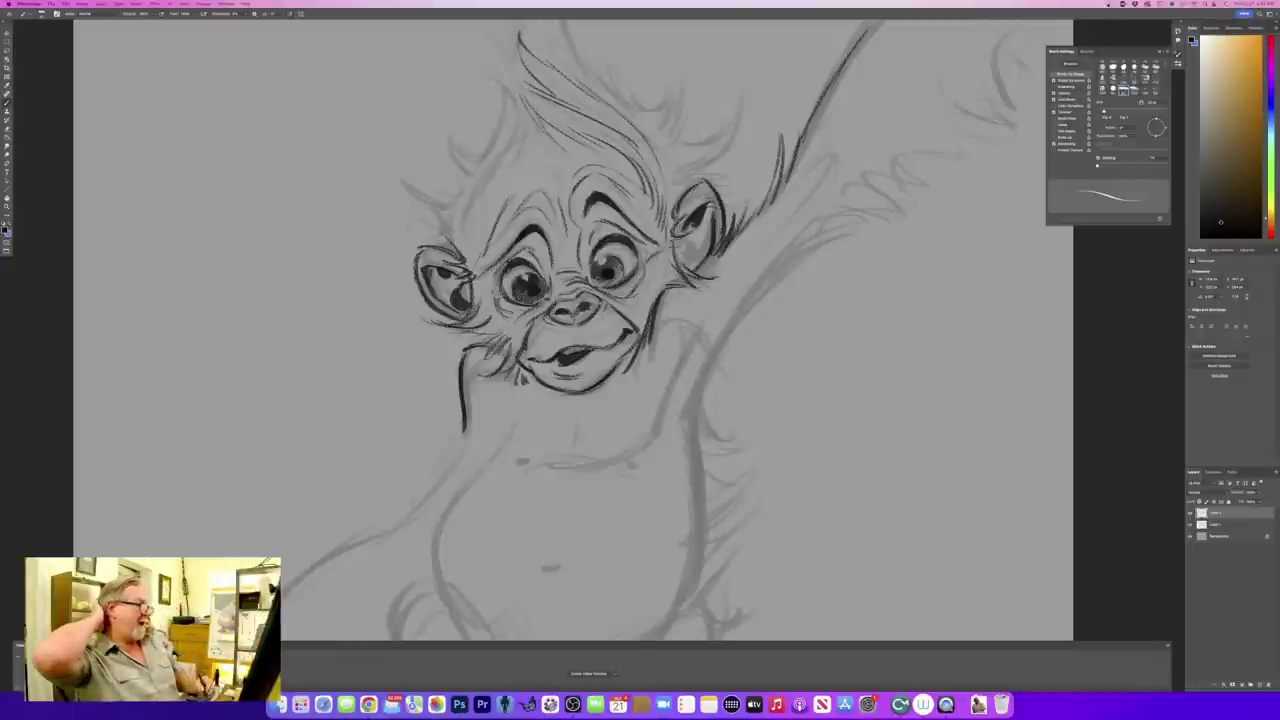
- Ink the pointed hair tufts down the left side of the head, from the crown to the left ear
drag(560, 250, 577, 368)
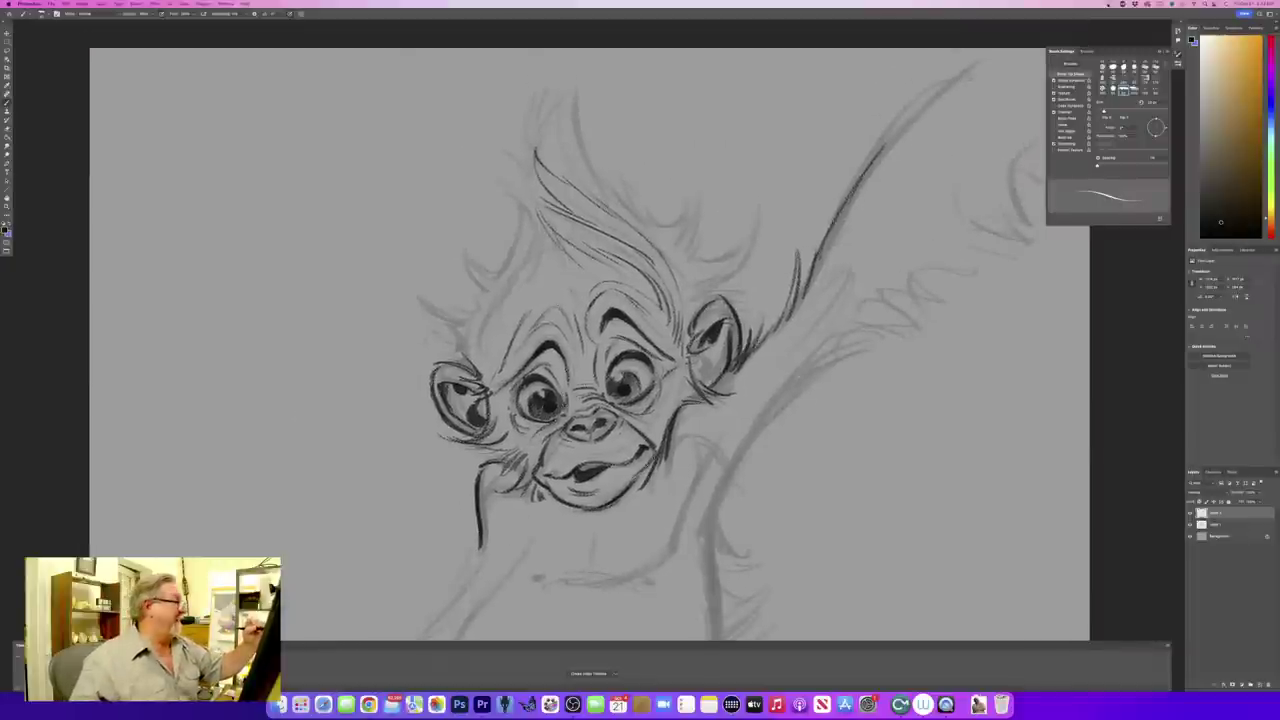
mouse_move(530, 131)
mouse_down()
mouse_move(543, 189)
mouse_move(528, 182)
mouse_move(540, 208)
mouse_move(532, 262)
mouse_up()
drag(526, 214, 498, 284)
drag(530, 242, 510, 282)
drag(528, 248, 488, 306)
mouse_move(510, 264)
mouse_down()
mouse_move(468, 280)
mouse_move(480, 288)
mouse_move(456, 314)
mouse_move(426, 294)
mouse_up()
mouse_move(490, 318)
mouse_down()
mouse_move(446, 326)
mouse_move(444, 358)
mouse_up()
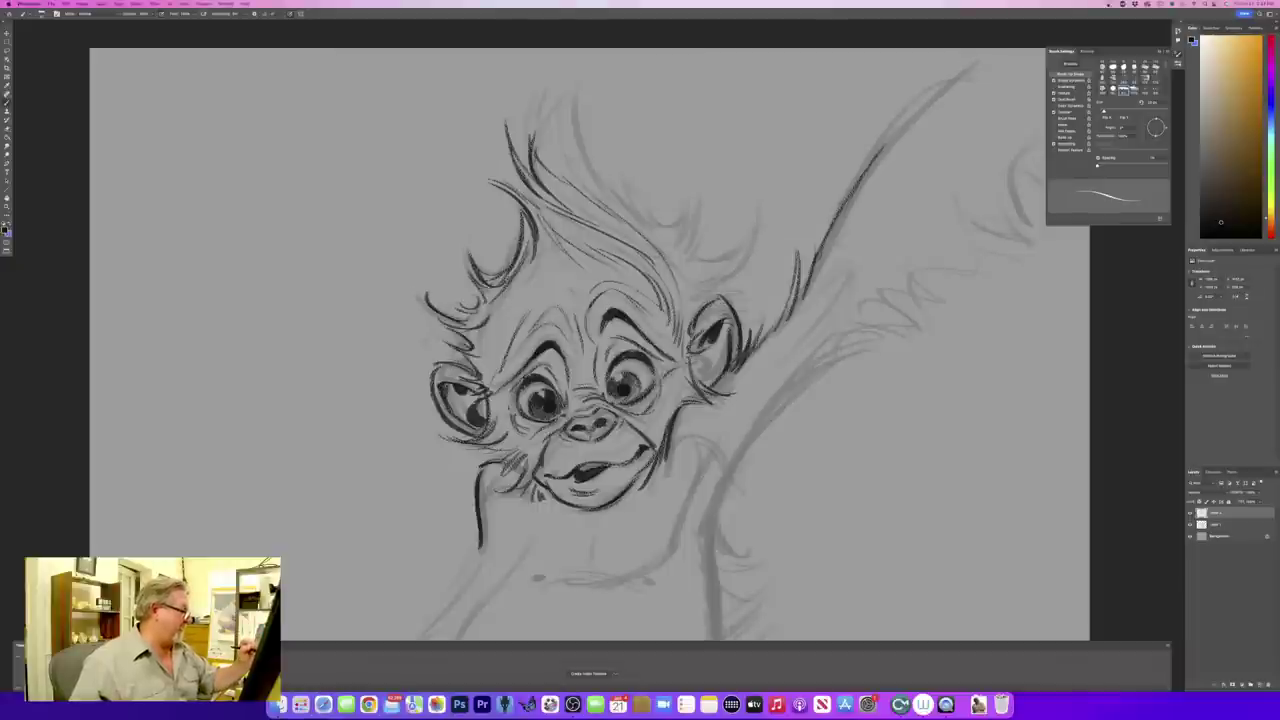
- Ink the tall peaked tuft on top of the head and its trailing right edge
mouse_move(536, 112)
mouse_down()
mouse_move(544, 164)
mouse_move(540, 152)
mouse_up()
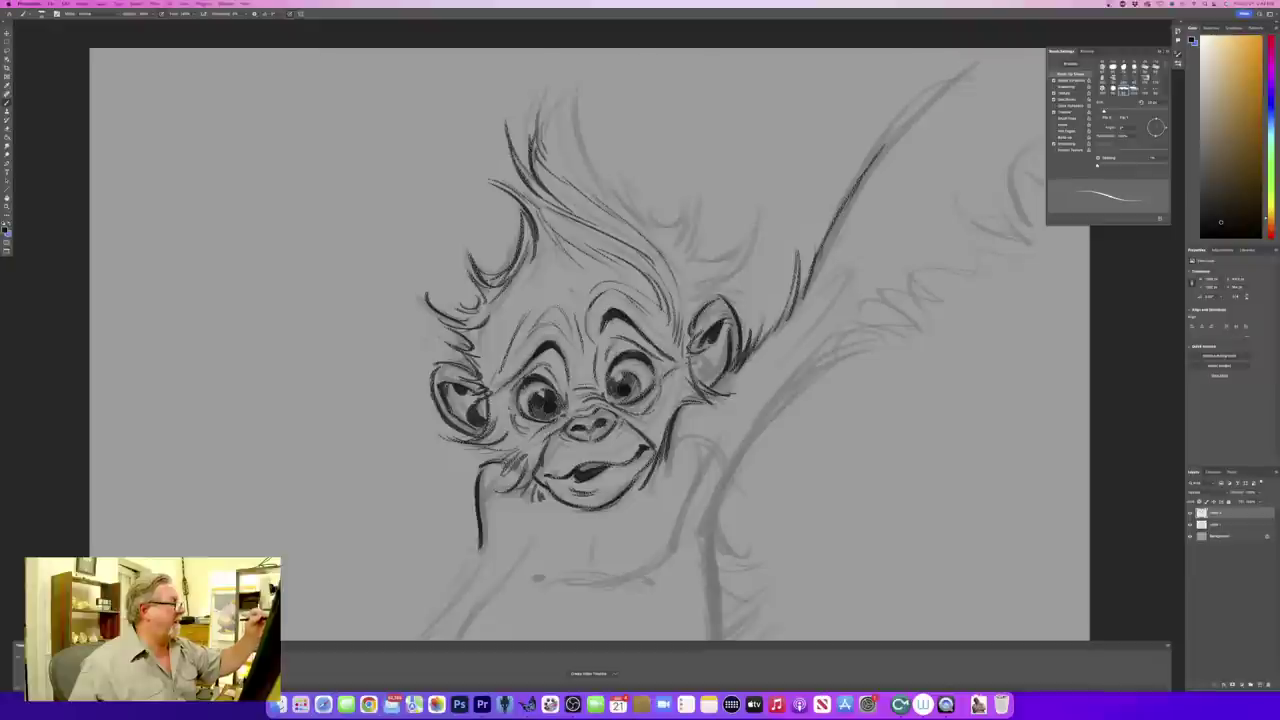
mouse_move(576, 88)
mouse_down()
mouse_move(548, 140)
mouse_move(596, 186)
mouse_up()
drag(578, 122, 614, 204)
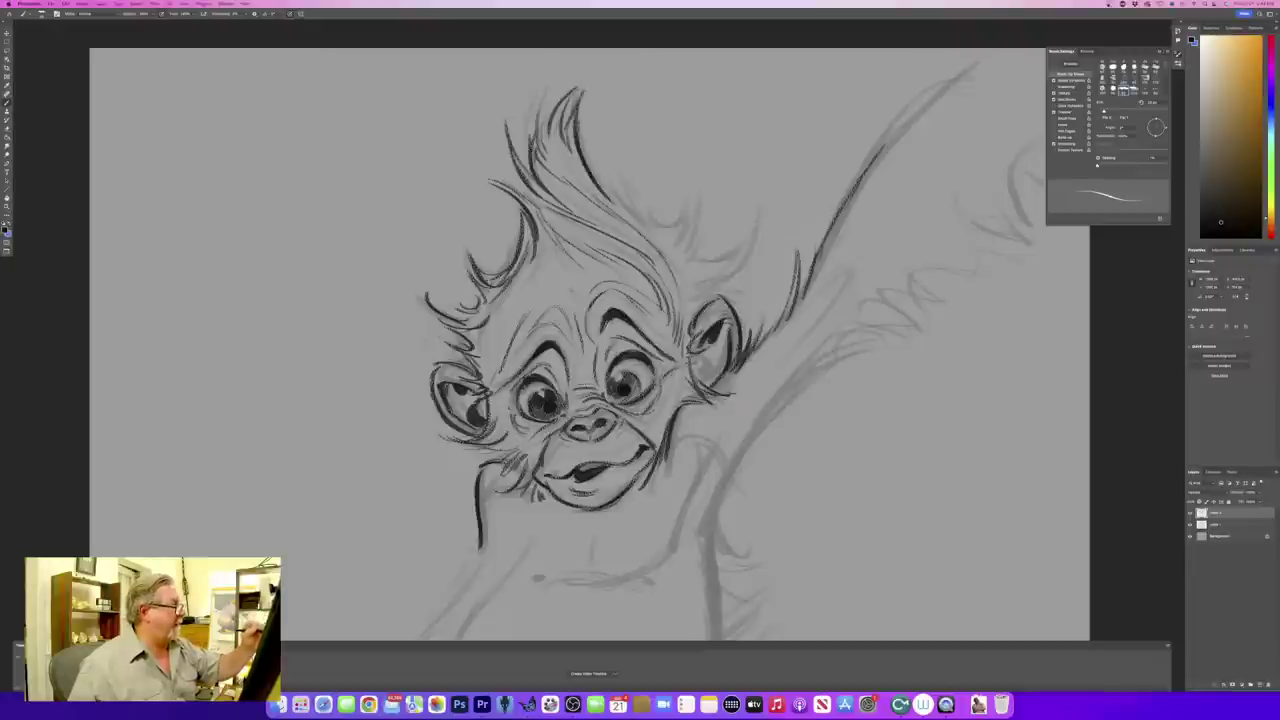
mouse_move(582, 162)
mouse_down()
mouse_move(624, 214)
mouse_move(694, 238)
mouse_up()
- Ink the curved hair spikes on the right side of the head, down to the right ear
drag(696, 188, 694, 258)
drag(752, 228, 738, 248)
mouse_move(756, 206)
mouse_down()
mouse_move(744, 252)
mouse_move(704, 294)
mouse_up()
mouse_move(752, 254)
mouse_down()
mouse_move(696, 298)
mouse_move(742, 322)
mouse_up()
drag(766, 268, 744, 333)
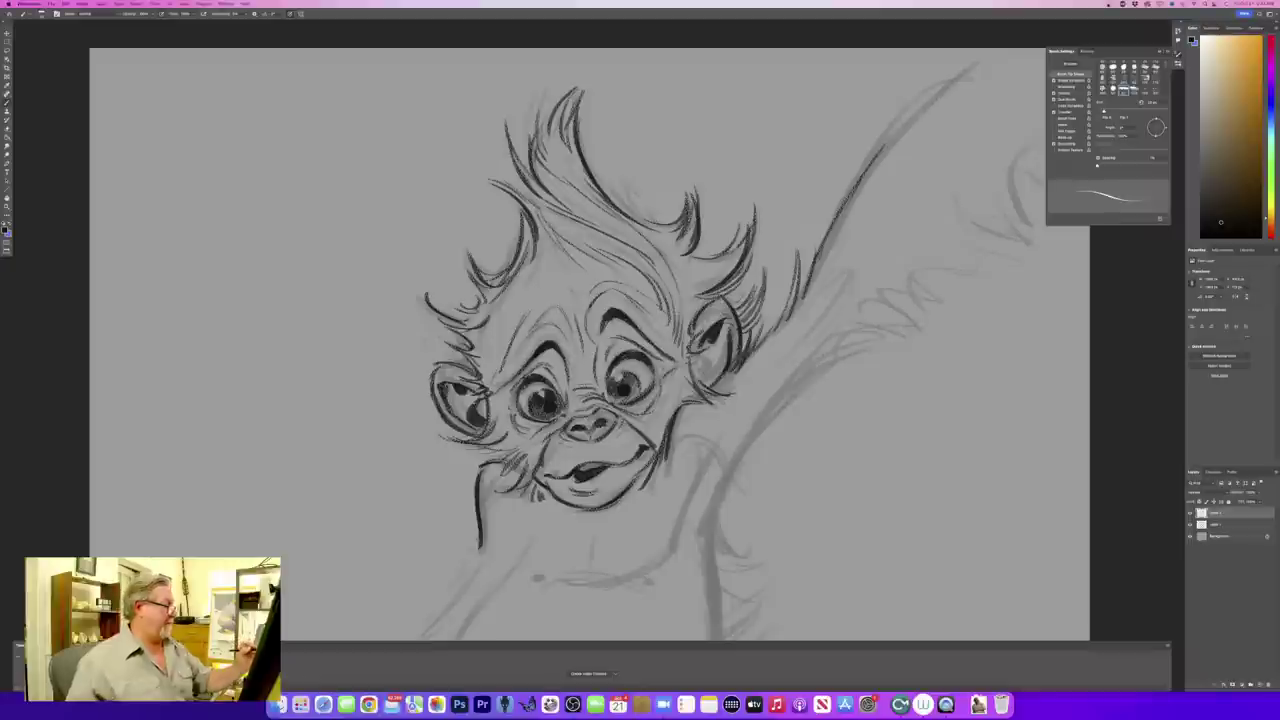
- Ink wispy fur strokes fanning outward above and behind the left ear
mouse_move(454, 340)
mouse_down()
mouse_move(416, 356)
mouse_move(398, 308)
mouse_up()
mouse_move(432, 366)
mouse_down()
mouse_move(400, 330)
mouse_move(410, 382)
mouse_move(392, 378)
mouse_up()
mouse_move(436, 412)
mouse_down()
mouse_move(410, 404)
mouse_move(416, 414)
mouse_up()
drag(440, 426, 420, 426)
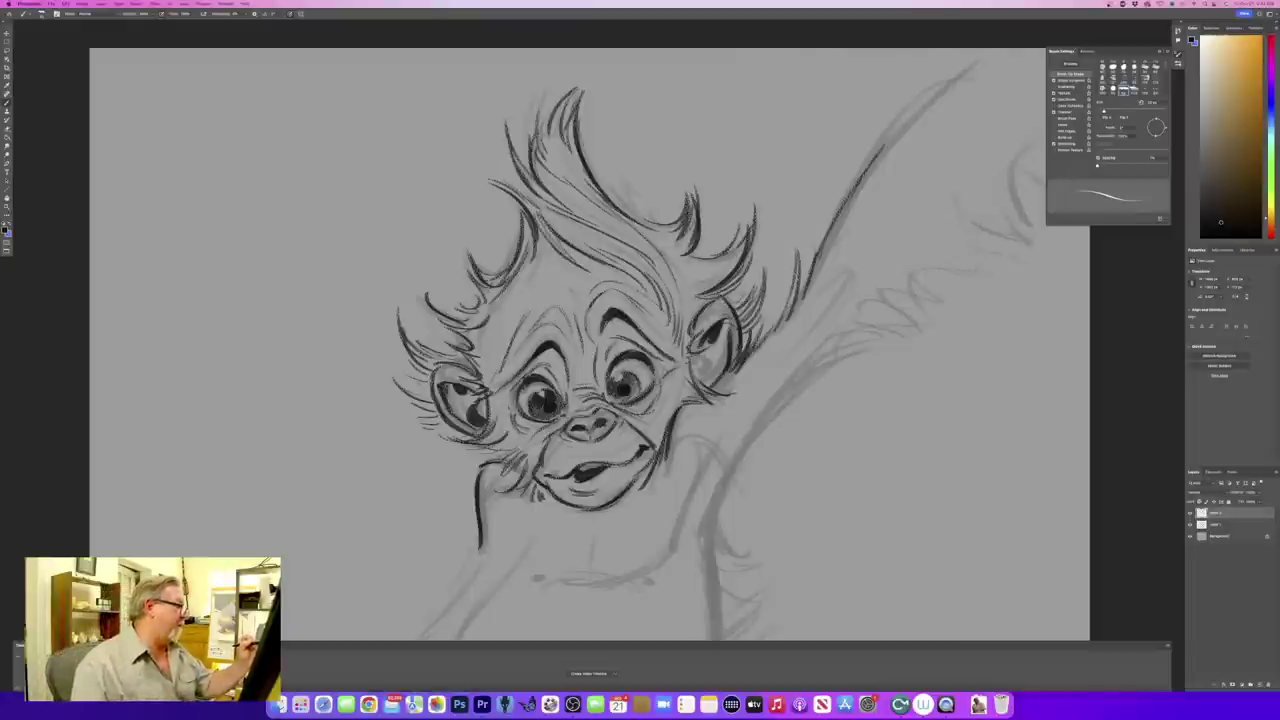
- Ink the left hairline with fine strands and add light wrinkle lines on the forehead
mouse_move(540, 246)
mouse_down()
mouse_move(556, 271)
mouse_move(515, 291)
mouse_move(495, 329)
mouse_up()
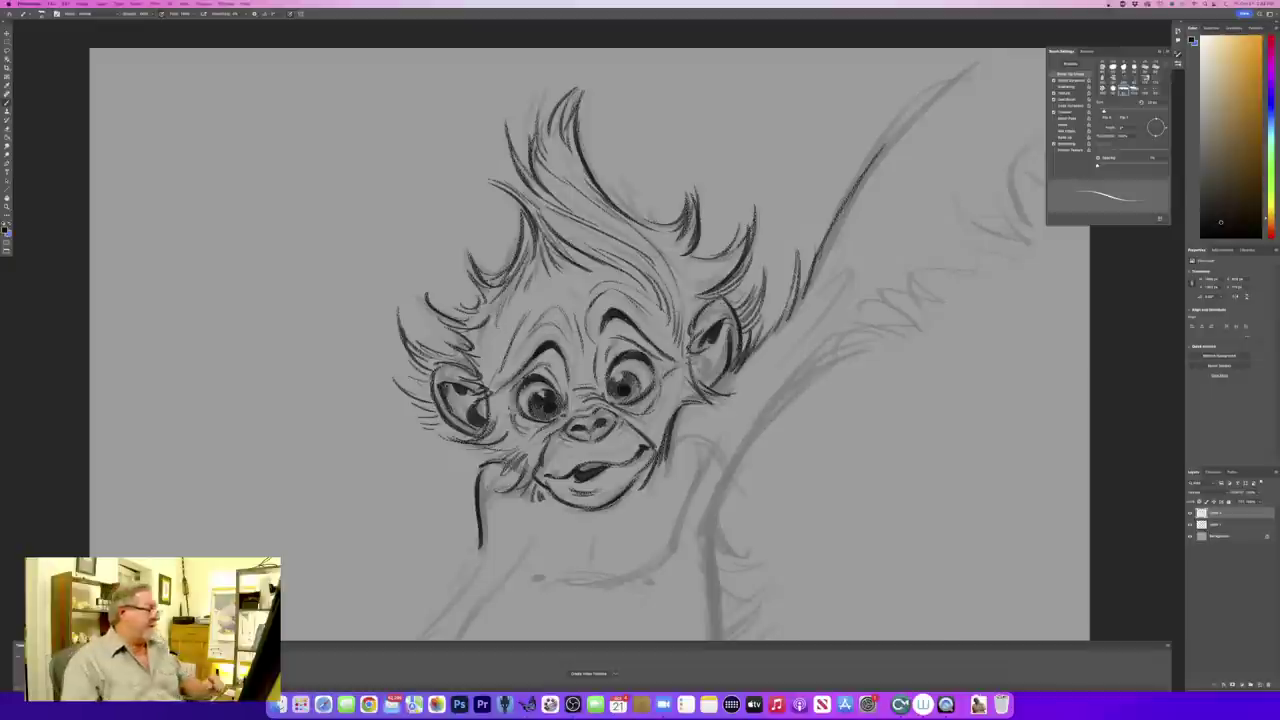
drag(537, 297, 563, 294)
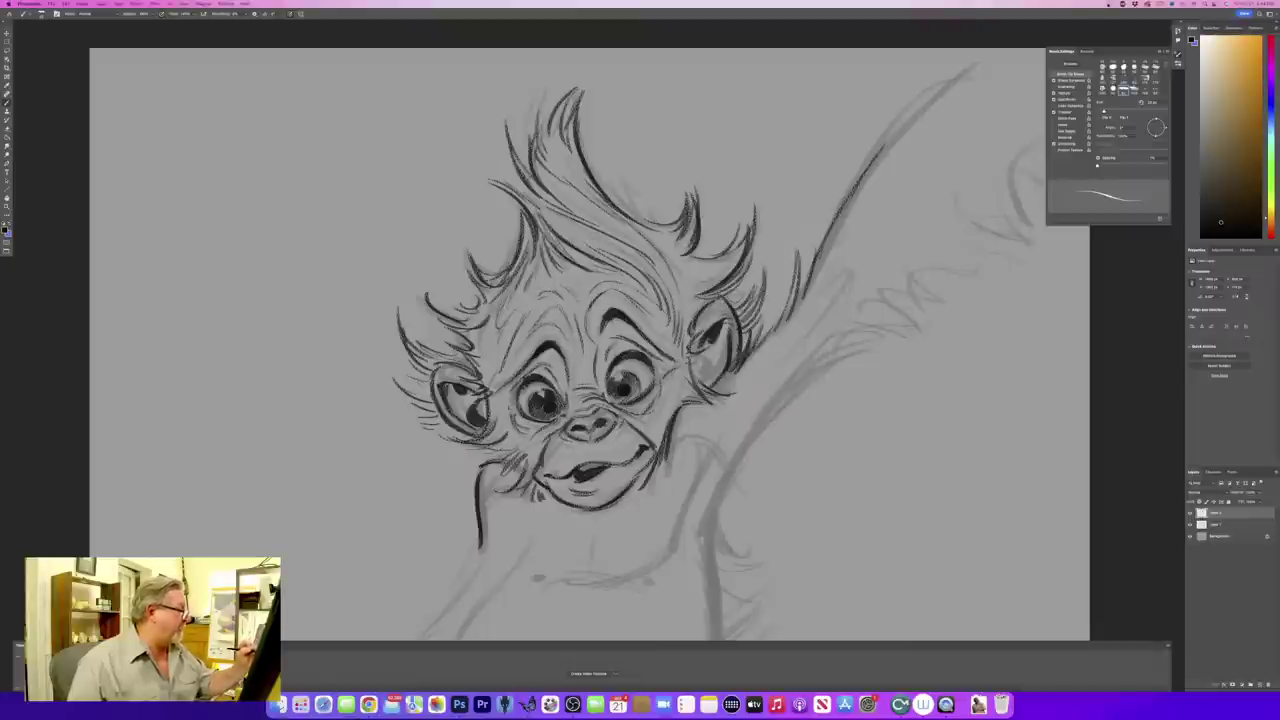
drag(510, 330, 488, 364)
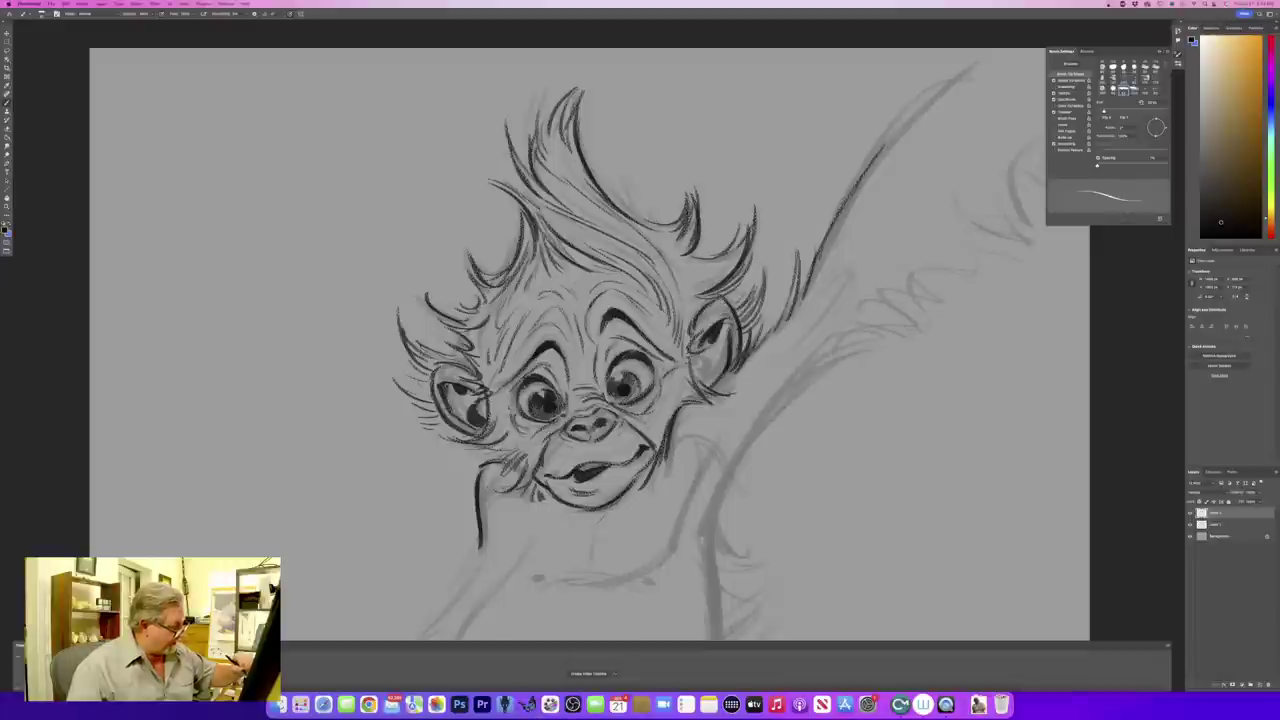
- Ink the chest's center crease and right nipple, the armpit contour, and the shaggy fur along the right side
mouse_move(610, 513)
mouse_down()
mouse_move(586, 520)
mouse_move(592, 560)
mouse_move(646, 546)
mouse_up()
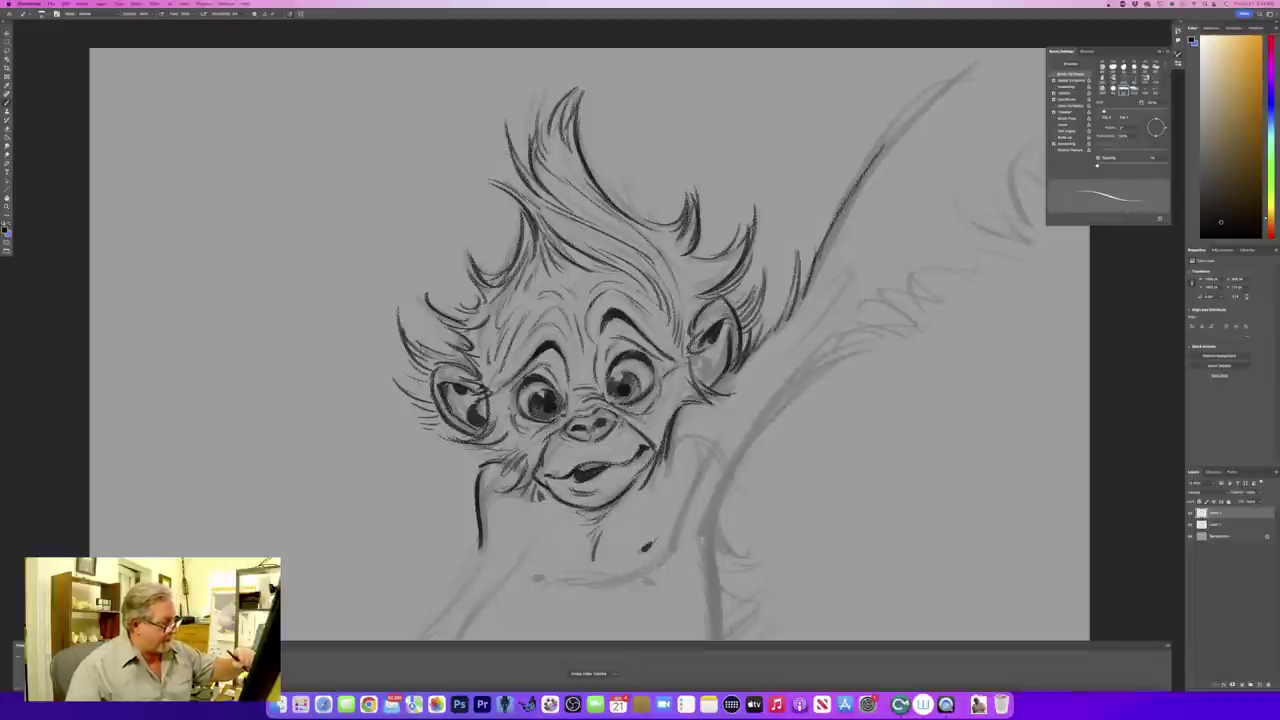
mouse_move(730, 416)
mouse_down()
mouse_move(668, 554)
mouse_move(742, 446)
mouse_move(708, 520)
mouse_move(774, 584)
mouse_move(752, 602)
mouse_up()
mouse_move(776, 560)
mouse_down()
mouse_move(740, 620)
mouse_move(712, 630)
mouse_up()
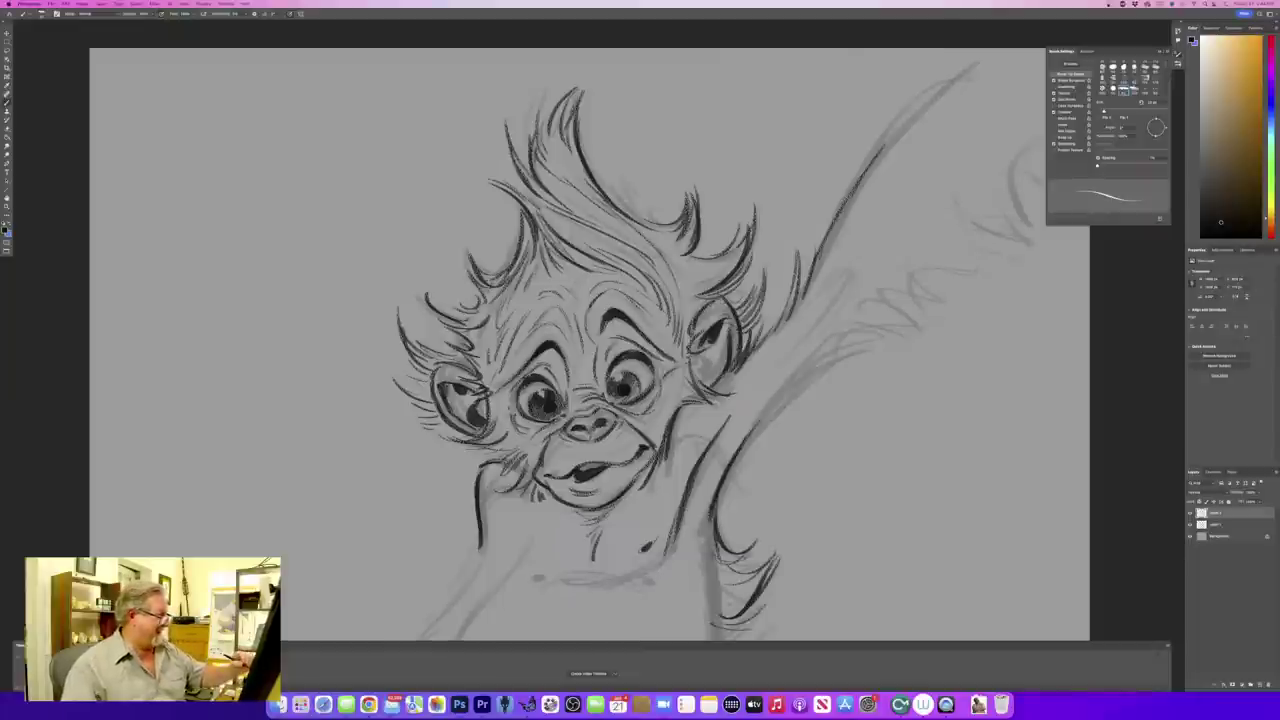
- Ink both edges of the left upper arm, the left nipple, and the curved line beneath the chest
drag(479, 526, 463, 585)
mouse_move(516, 538)
mouse_down()
mouse_move(504, 580)
mouse_move(470, 618)
mouse_up()
drag(620, 577, 664, 548)
drag(646, 573, 532, 573)
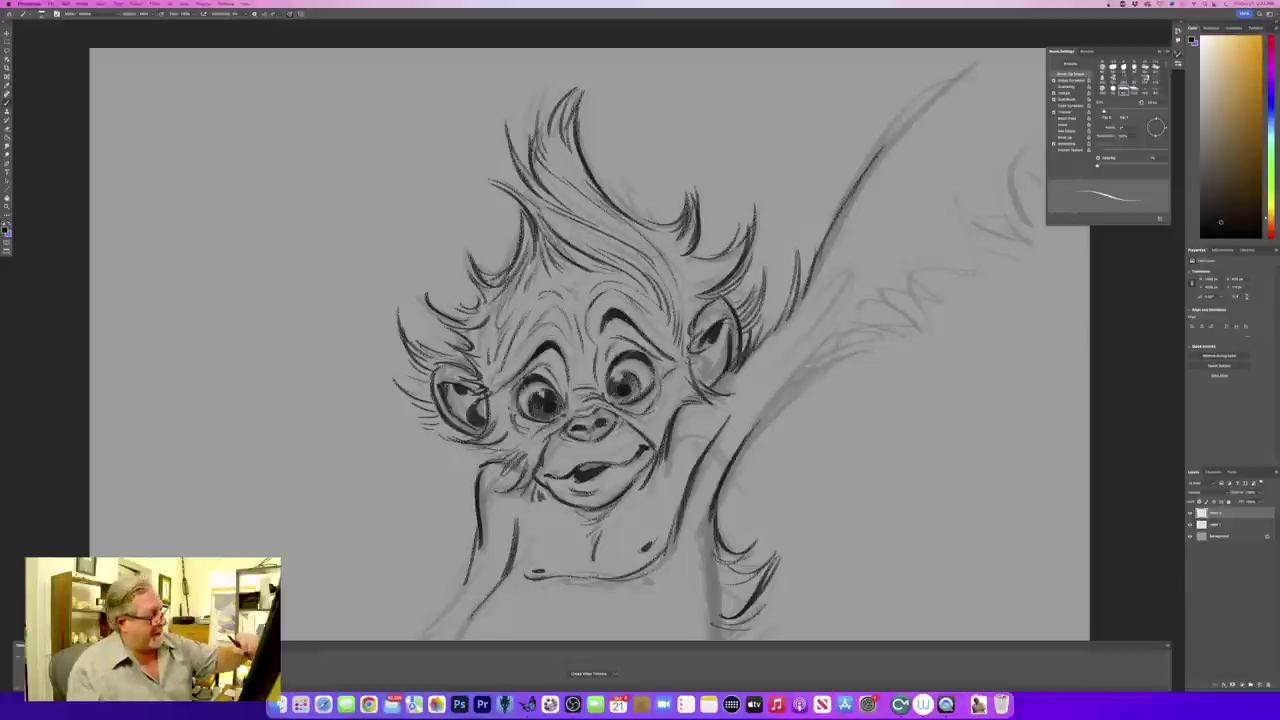
- Ink the raised arm's underside with a sweeping contour and jagged fur tufts toward the hand
drag(834, 354, 764, 416)
drag(808, 372, 746, 446)
mouse_move(832, 350)
mouse_down()
mouse_move(918, 334)
mouse_move(950, 292)
mouse_move(982, 298)
mouse_move(926, 266)
mouse_up()
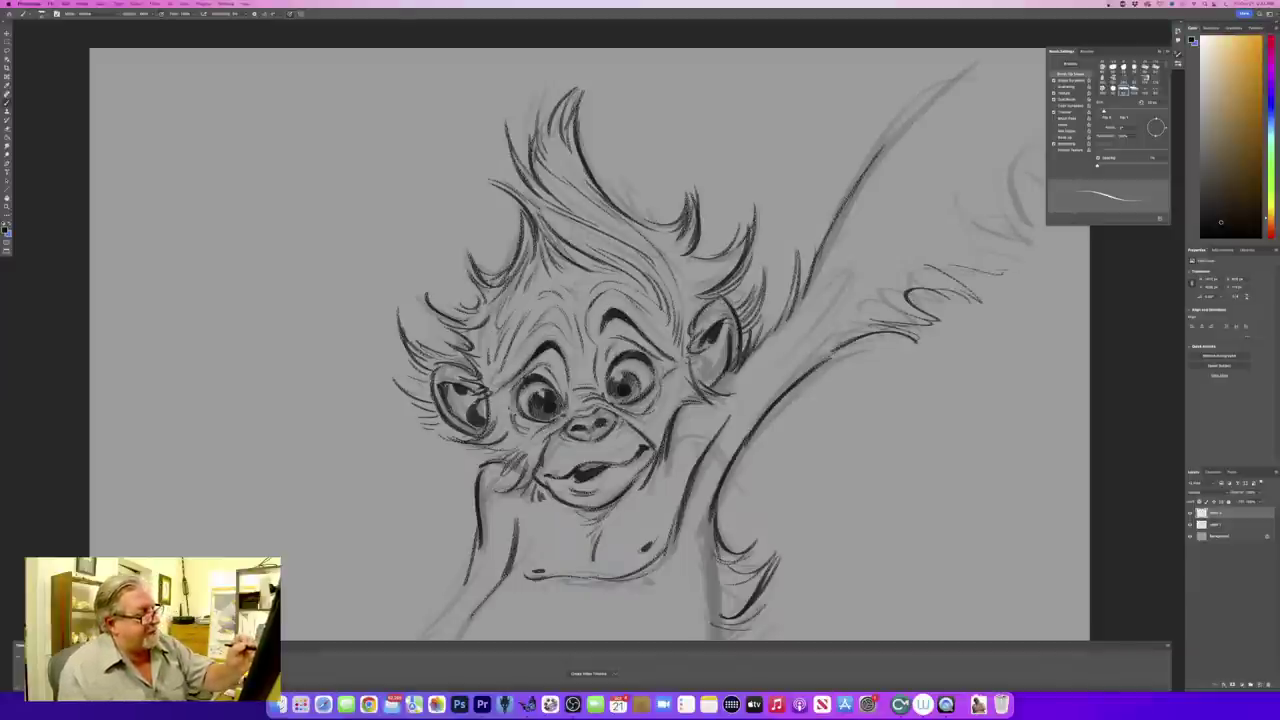
mouse_move(1028, 268)
mouse_down()
mouse_move(948, 248)
mouse_move(984, 220)
mouse_up()
- Ink the inner contour and fur lines of the raised arm from the elbow down to the armpit
mouse_move(848, 284)
mouse_down()
mouse_move(804, 328)
mouse_move(814, 340)
mouse_up()
drag(856, 286, 830, 310)
mouse_move(854, 252)
mouse_down()
mouse_move(810, 356)
mouse_move(732, 428)
mouse_up()
drag(778, 340, 718, 438)
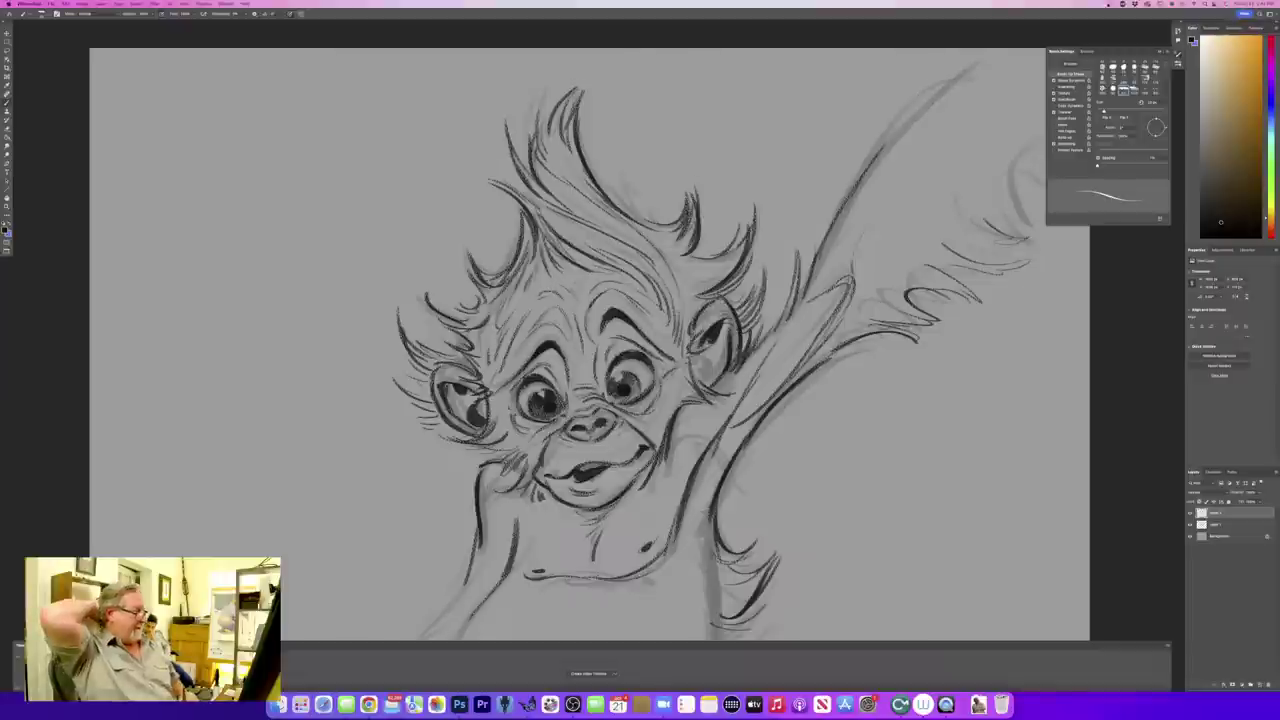
- Add a new layer directly above the background and set the foreground color to a bright orange
mouse_move(623, 374)
mouse_down()
mouse_move(632, 396)
mouse_move(616, 388)
mouse_up()
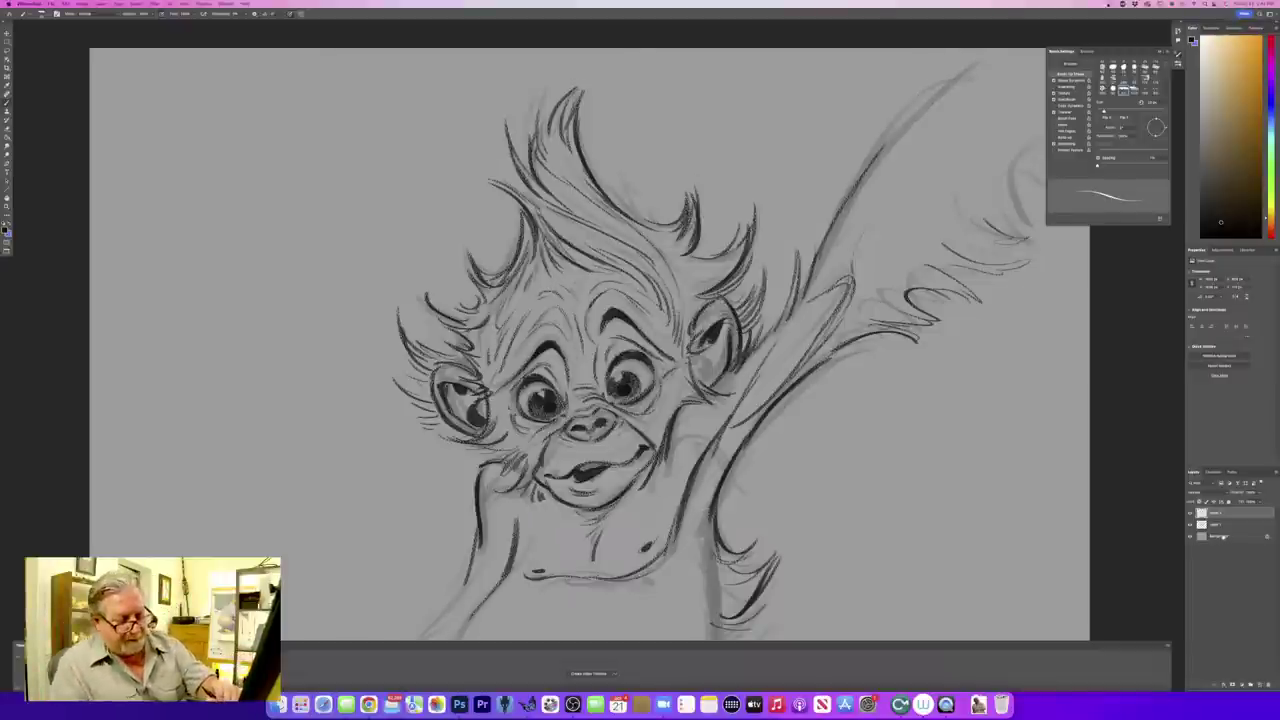
click(1222, 537)
click(1251, 685)
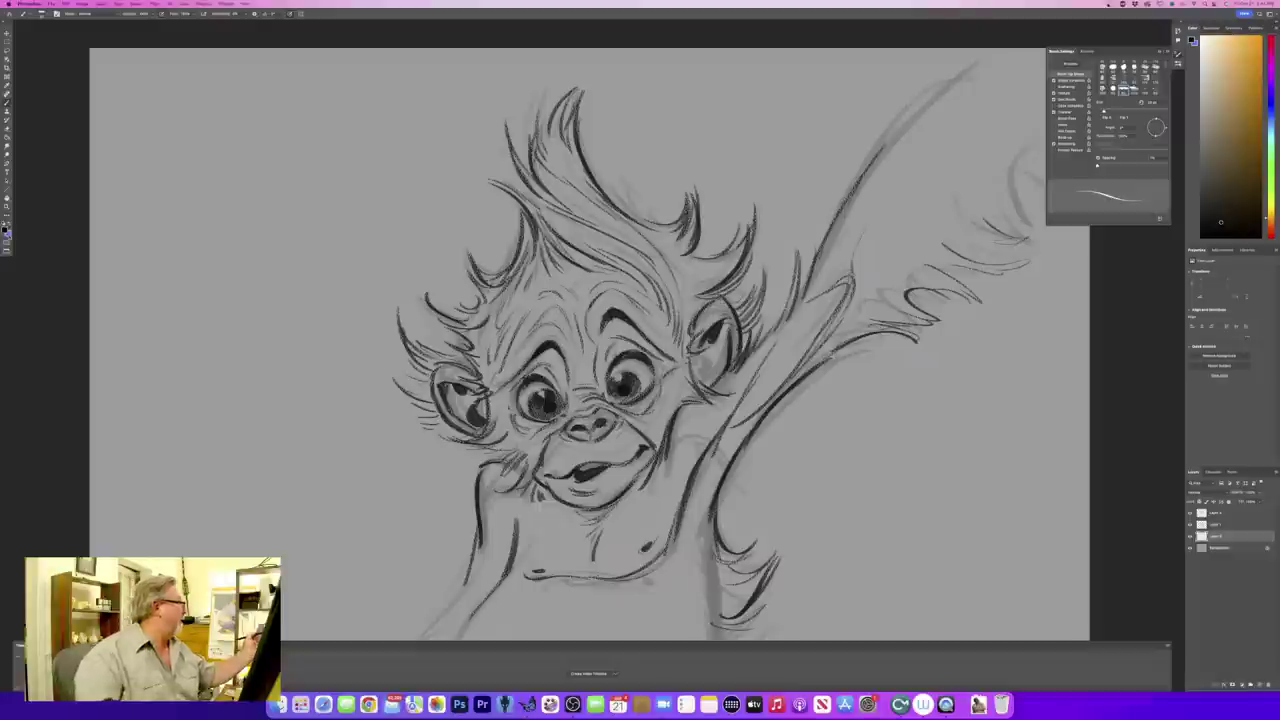
click(5, 230)
drag(742, 404, 742, 412)
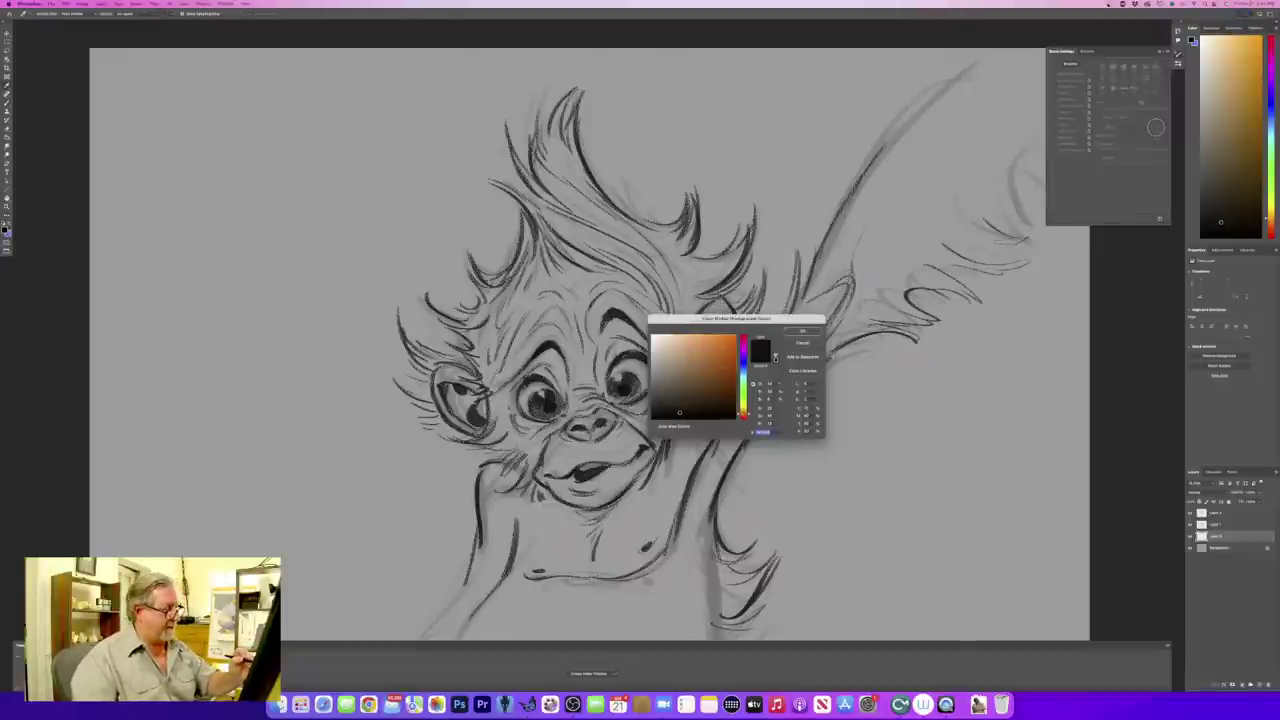
click(724, 350)
key(Return)
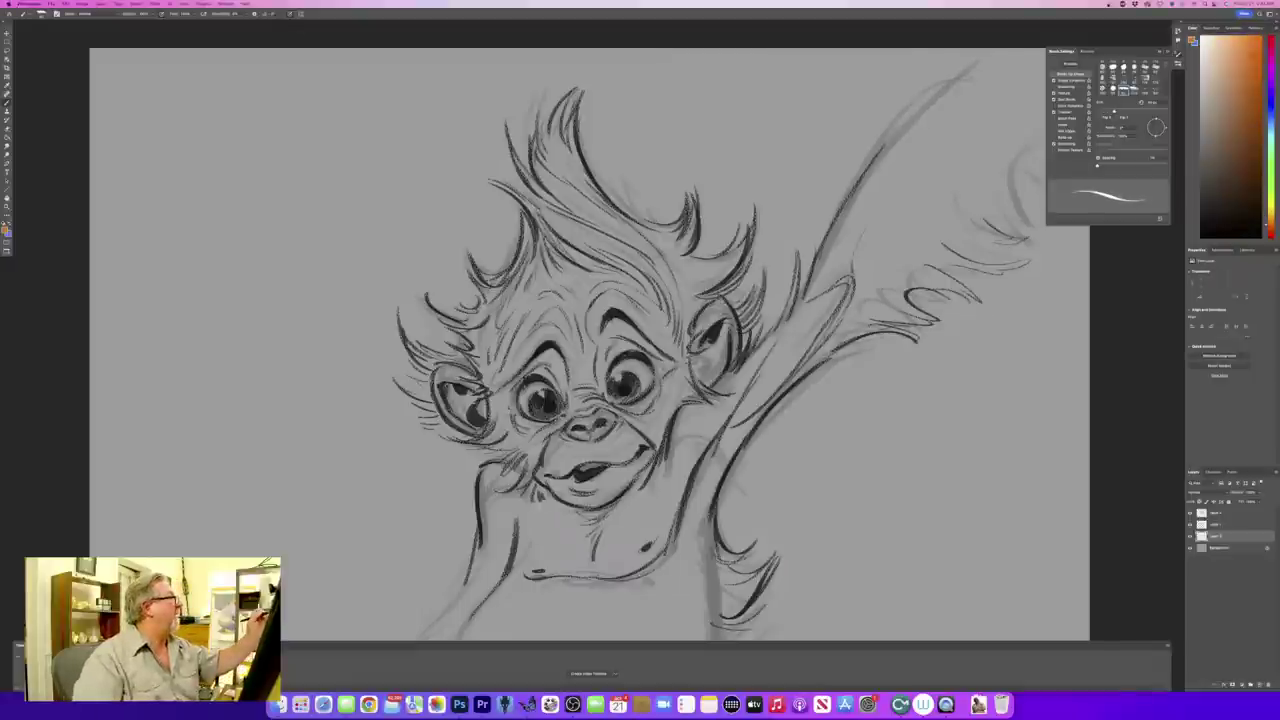
- Paint orange under the tall hair tuft, the forehead, and the fur around the ear on the ape's left-hand side of the drawing
mouse_move(606, 218)
mouse_down()
mouse_move(573, 192)
mouse_move(569, 122)
mouse_move(556, 134)
mouse_move(556, 114)
mouse_move(540, 154)
mouse_move(563, 186)
mouse_move(534, 208)
mouse_move(566, 266)
mouse_move(515, 295)
mouse_move(484, 272)
mouse_move(488, 320)
mouse_move(488, 294)
mouse_up()
drag(520, 222, 530, 210)
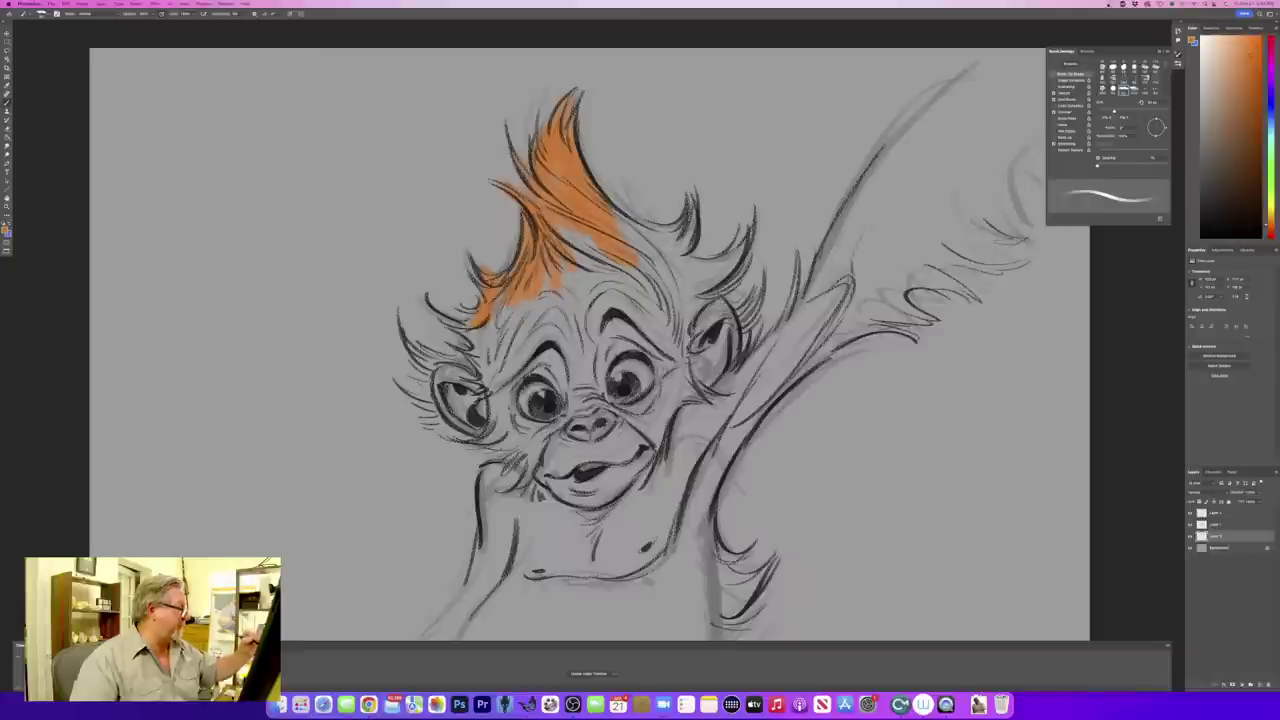
mouse_move(474, 330)
mouse_down()
mouse_move(488, 382)
mouse_move(420, 362)
mouse_move(444, 376)
mouse_move(430, 406)
mouse_move(448, 430)
mouse_move(492, 412)
mouse_up()
drag(506, 306, 492, 372)
drag(524, 308, 516, 366)
mouse_move(566, 285)
mouse_down()
mouse_move(578, 245)
mouse_move(628, 290)
mouse_move(636, 236)
mouse_move(662, 230)
mouse_move(612, 206)
mouse_up()
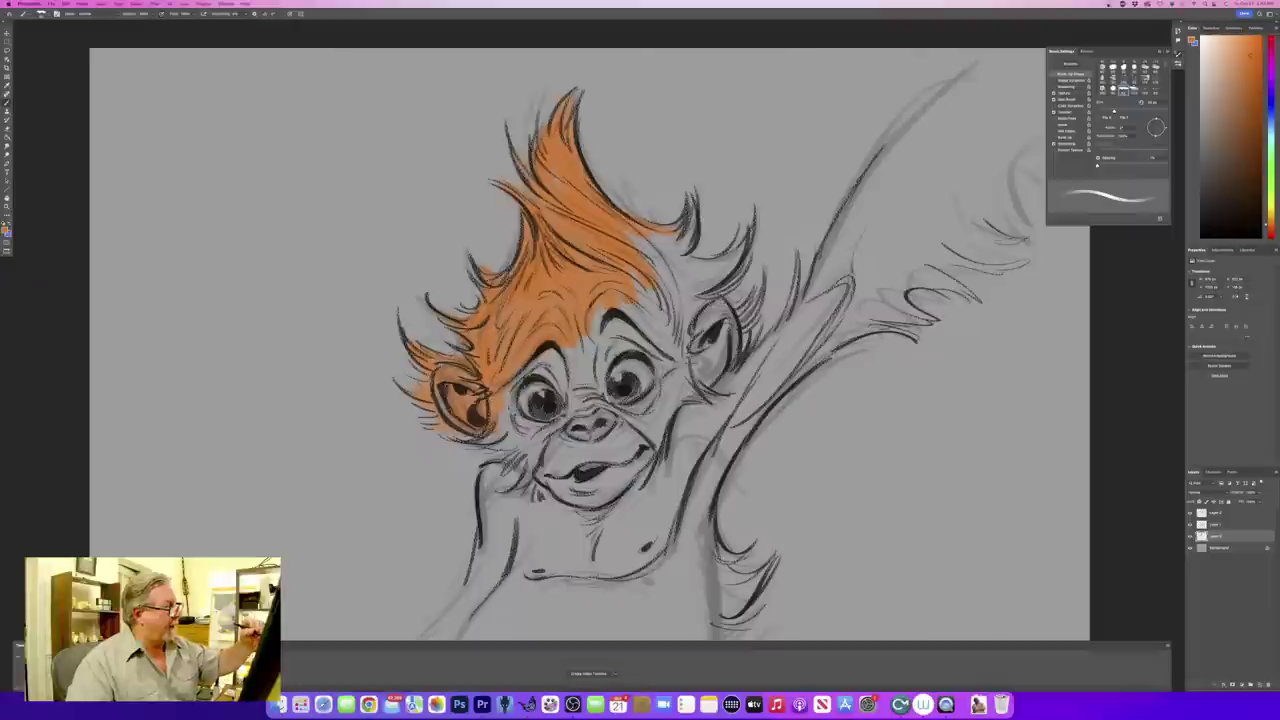
- Fill the pointed hair tufts above and beside the right ear with orange
mouse_move(694, 220)
mouse_down()
mouse_move(656, 252)
mouse_move(626, 230)
mouse_up()
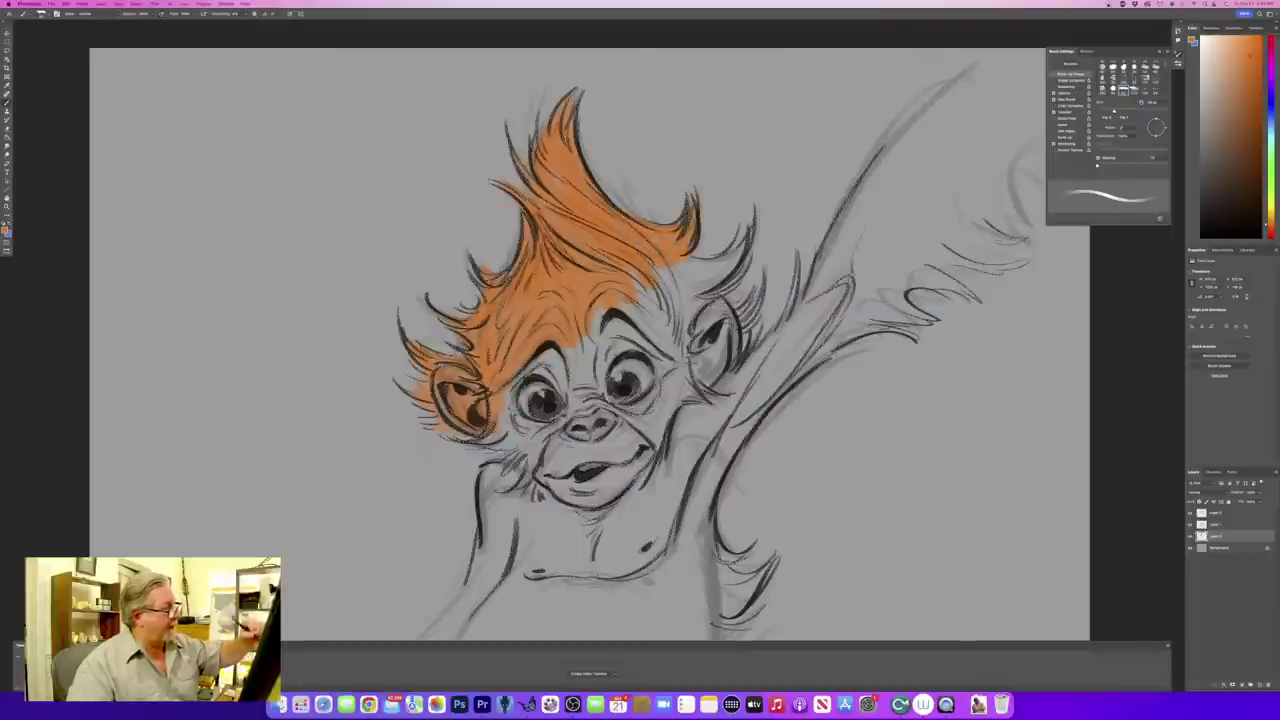
mouse_move(744, 250)
mouse_down()
mouse_move(684, 266)
mouse_move(704, 290)
mouse_move(658, 276)
mouse_move(648, 308)
mouse_move(708, 300)
mouse_move(684, 324)
mouse_up()
drag(744, 302, 738, 328)
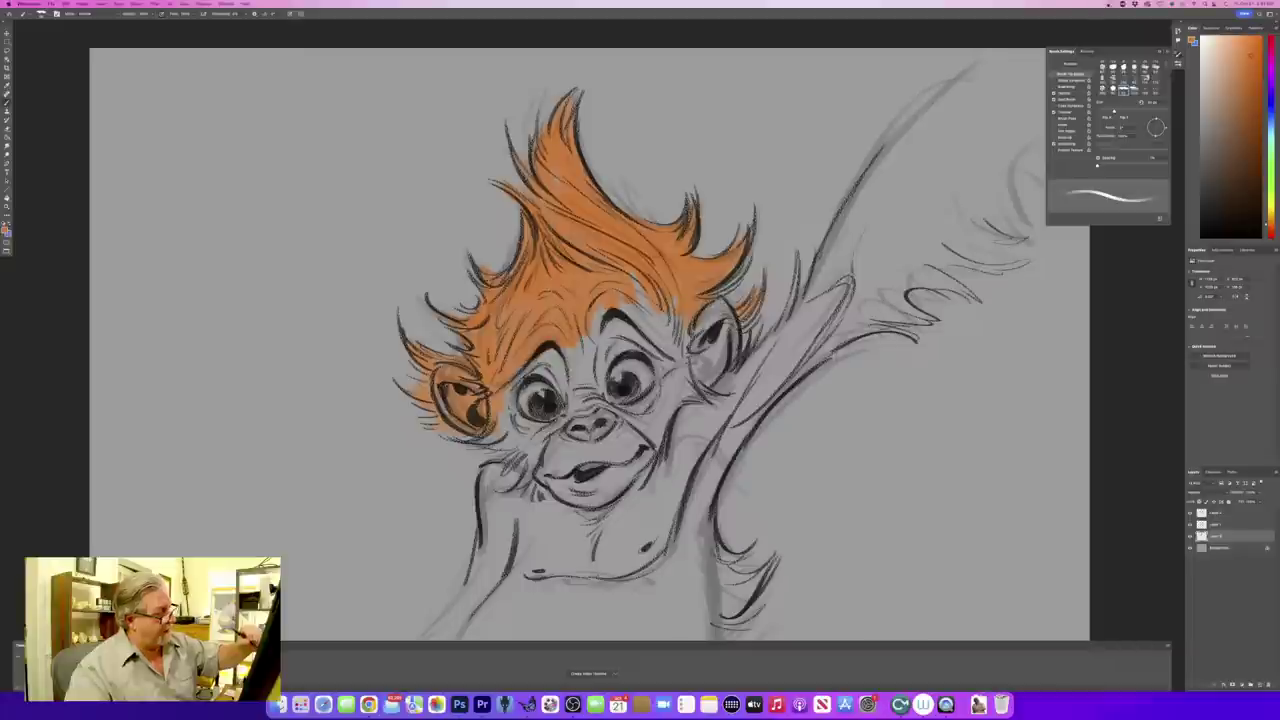
- Block in the raised arm with orange strokes, from the shoulder up past the elbow
mouse_move(768, 262)
mouse_down()
mouse_move(744, 328)
mouse_move(745, 375)
mouse_up()
drag(800, 285, 780, 350)
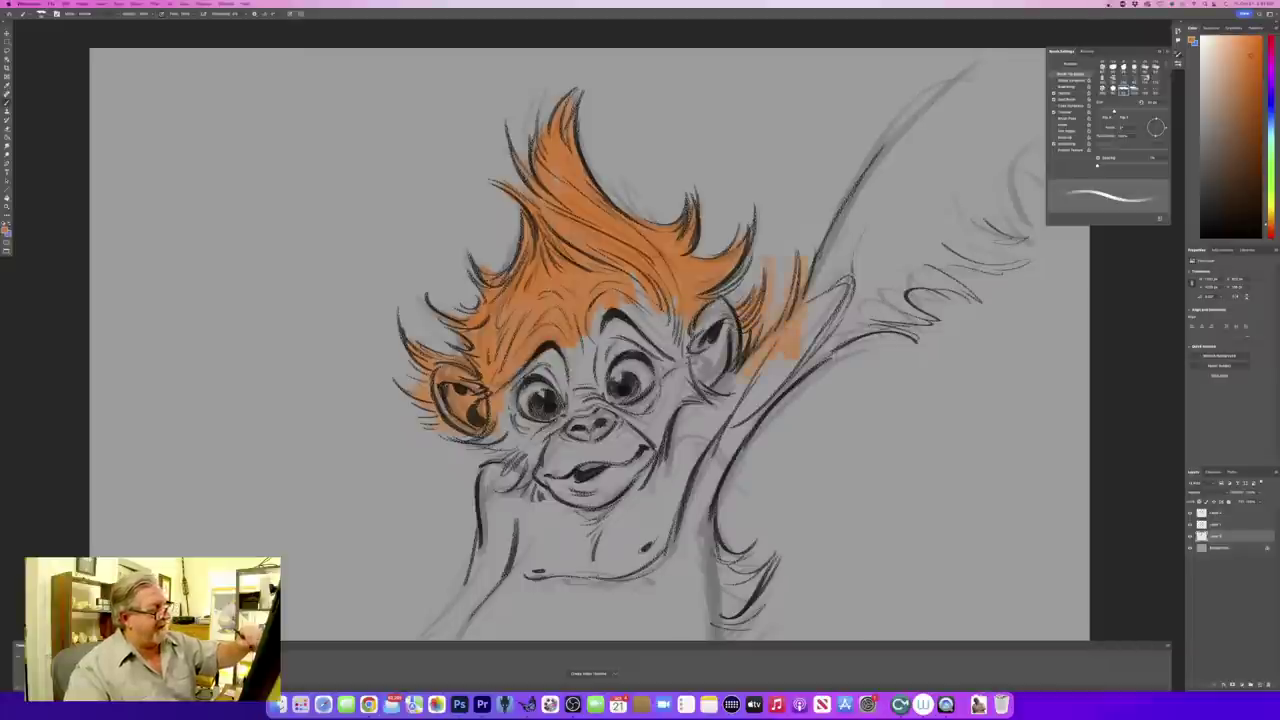
drag(850, 245, 805, 345)
drag(885, 210, 850, 305)
drag(910, 228, 892, 272)
drag(800, 360, 748, 430)
drag(750, 380, 706, 472)
drag(712, 406, 696, 462)
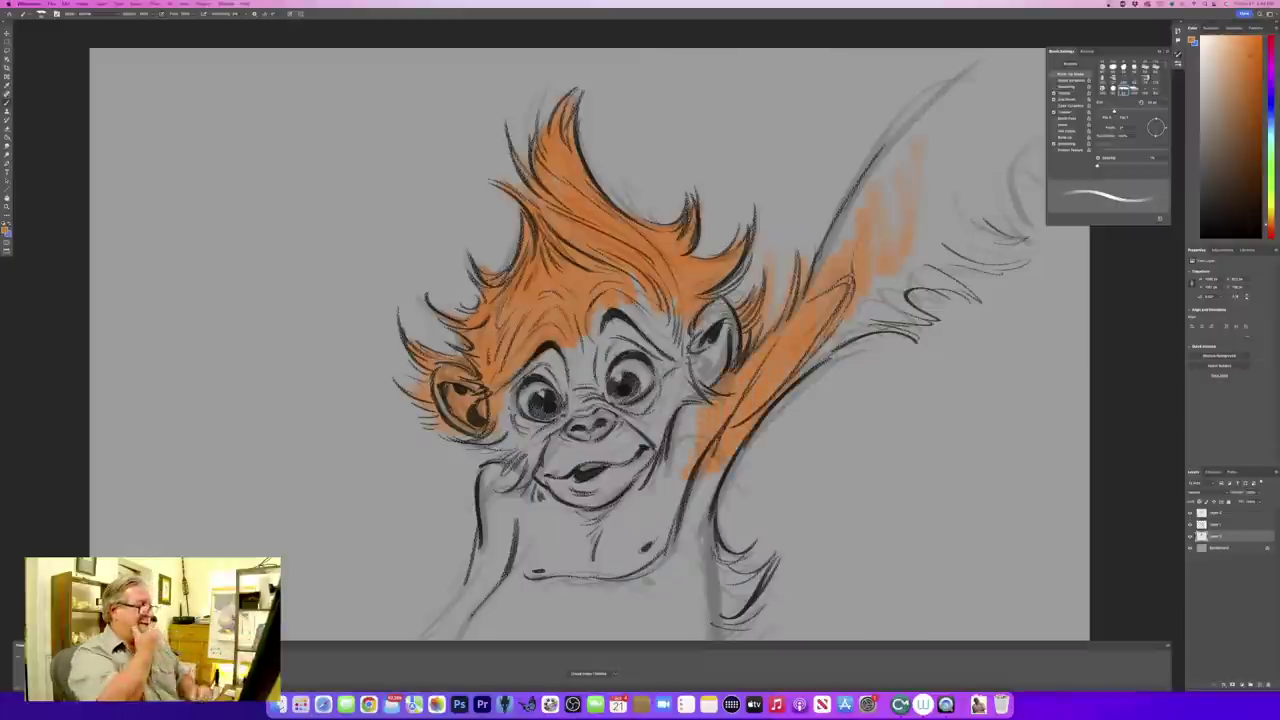
- Paint orange over the right of the forehead, the brows, around both eyes, and the cheeks, leaving the muzzle unpainted
mouse_move(694, 320)
mouse_down()
mouse_move(676, 382)
mouse_move(688, 398)
mouse_move(670, 336)
mouse_up()
mouse_move(672, 310)
mouse_down()
mouse_move(652, 366)
mouse_move(636, 342)
mouse_up()
mouse_move(640, 304)
mouse_down()
mouse_move(596, 324)
mouse_move(586, 402)
mouse_up()
mouse_move(588, 348)
mouse_down()
mouse_move(560, 410)
mouse_move(538, 382)
mouse_move(492, 446)
mouse_move(530, 480)
mouse_move(532, 500)
mouse_up()
mouse_move(544, 434)
mouse_down()
mouse_move(572, 404)
mouse_move(632, 425)
mouse_up()
mouse_move(674, 386)
mouse_down()
mouse_move(656, 460)
mouse_move(659, 364)
mouse_move(624, 339)
mouse_move(604, 348)
mouse_up()
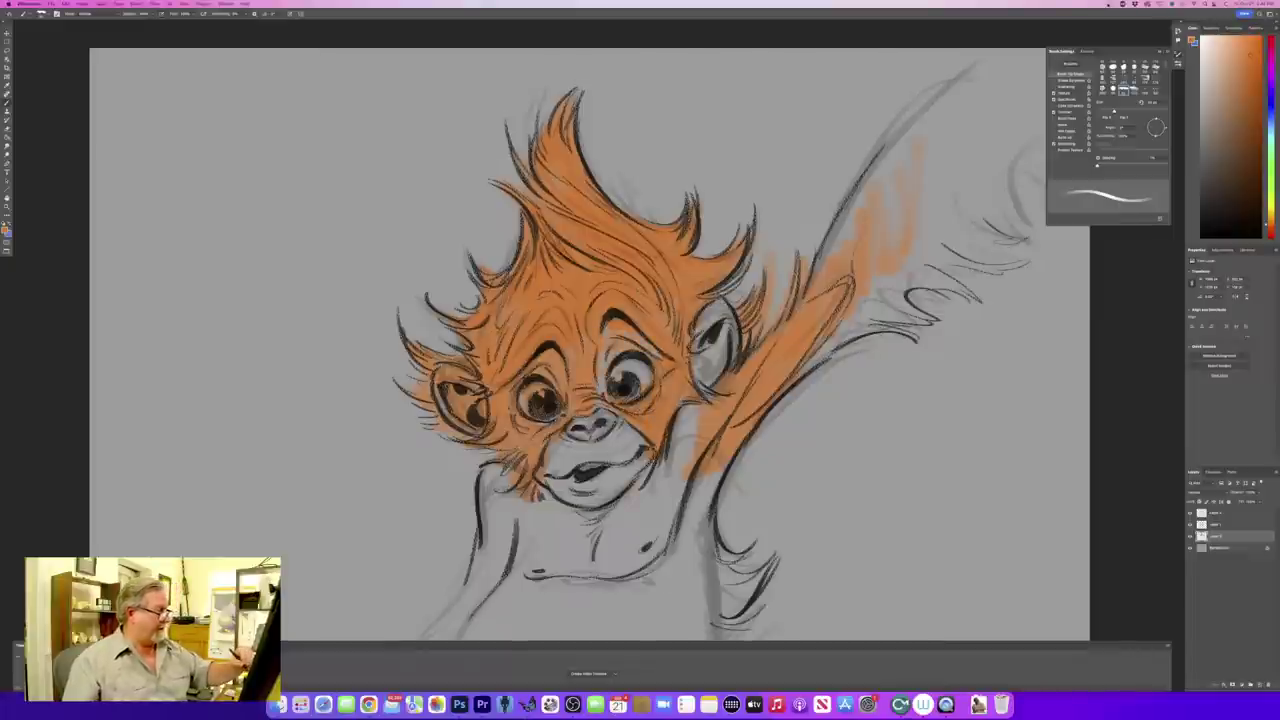
- Block in the chest, the furry right flank, the upper belly, and the lowered left arm with orange
drag(646, 468, 608, 522)
drag(644, 498, 622, 534)
drag(656, 474, 666, 548)
mouse_move(700, 490)
mouse_down()
mouse_move(700, 584)
mouse_move(728, 604)
mouse_move(756, 580)
mouse_move(712, 630)
mouse_move(704, 588)
mouse_move(650, 604)
mouse_up()
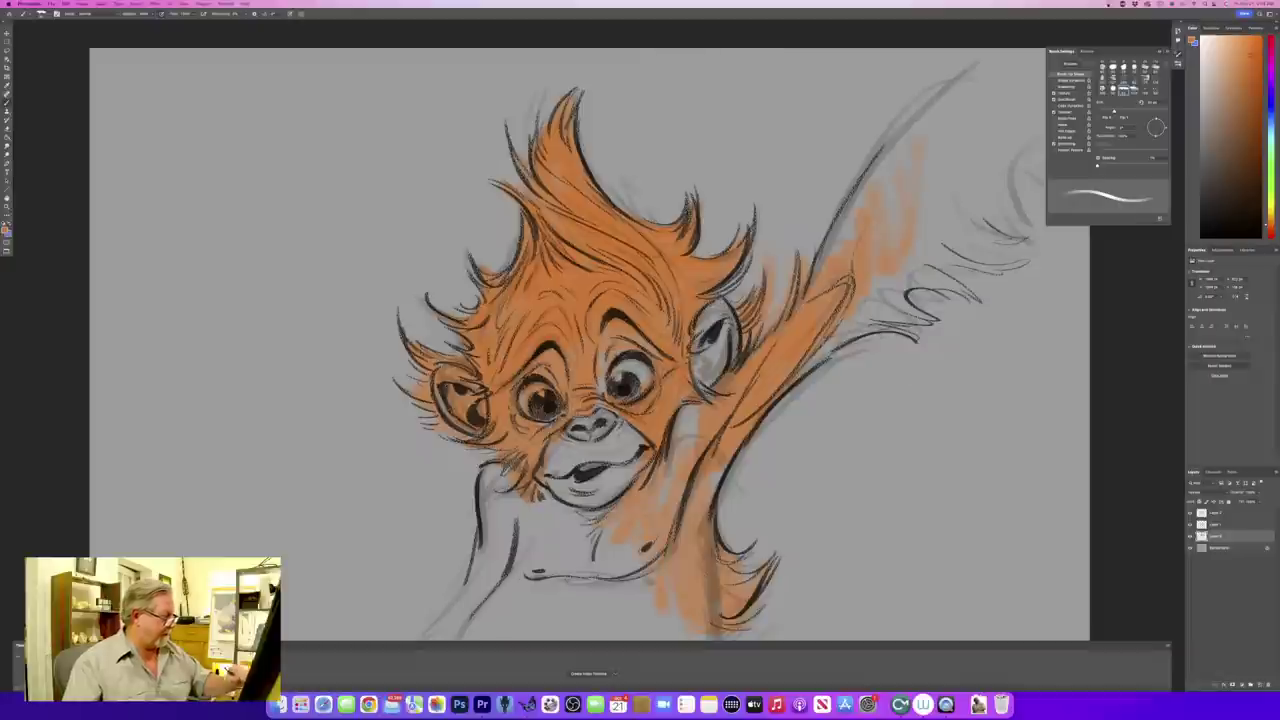
drag(630, 545, 616, 600)
drag(582, 514, 578, 596)
mouse_move(554, 506)
mouse_down()
mouse_move(536, 574)
mouse_move(518, 574)
mouse_up()
mouse_move(500, 468)
mouse_down()
mouse_move(500, 566)
mouse_move(488, 564)
mouse_move(463, 631)
mouse_up()
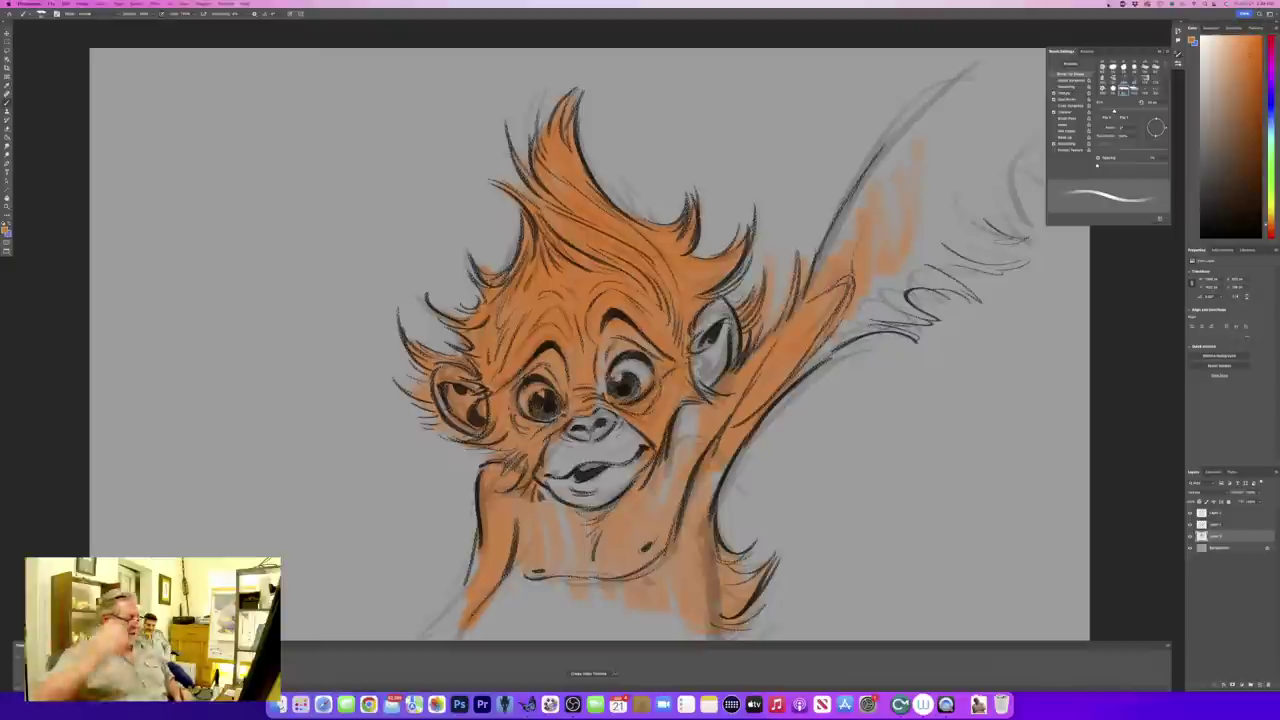
- Switch to Chrome, search Google for orangutan in a new tab, and open the photo of a mother with her baby
click(368, 704)
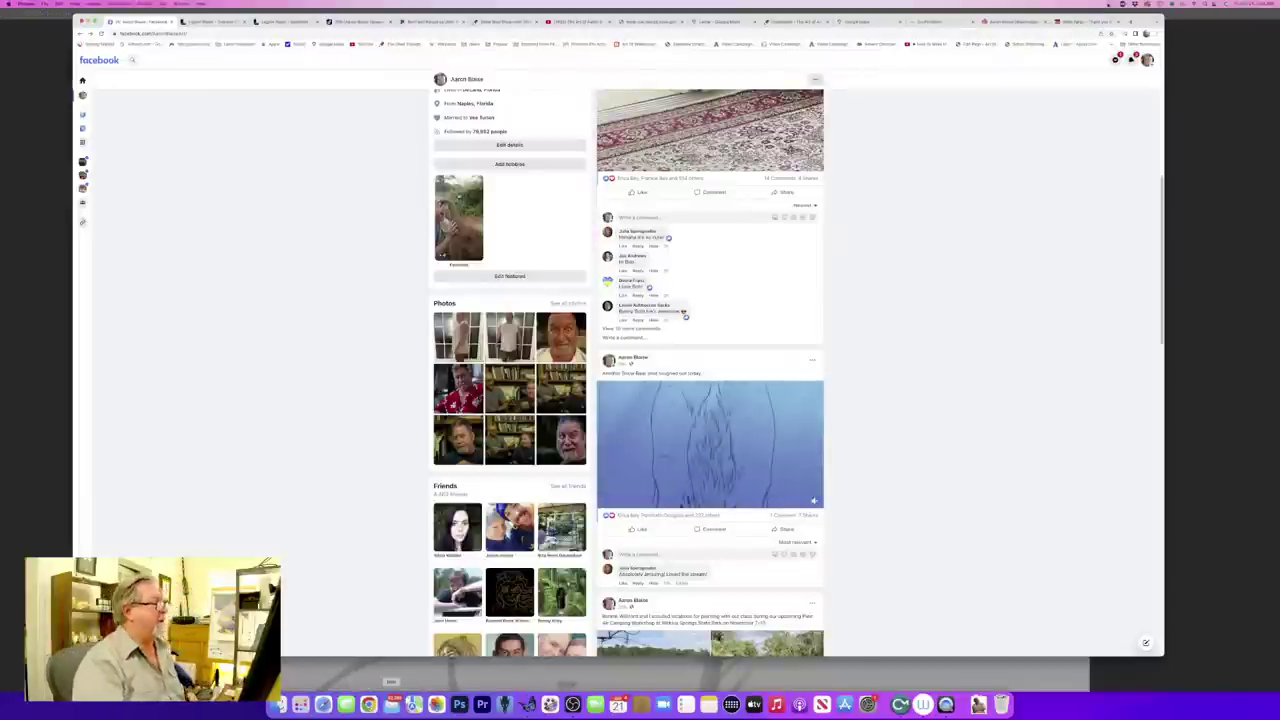
click(1130, 21)
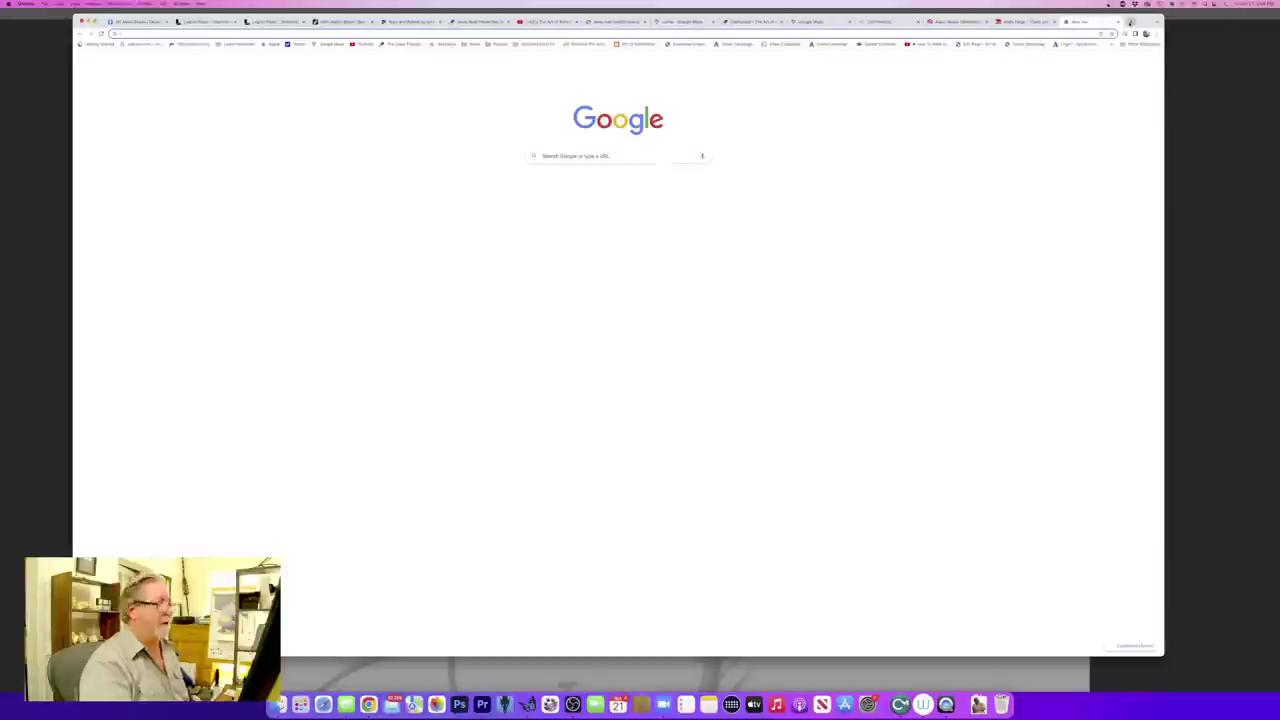
text(o)
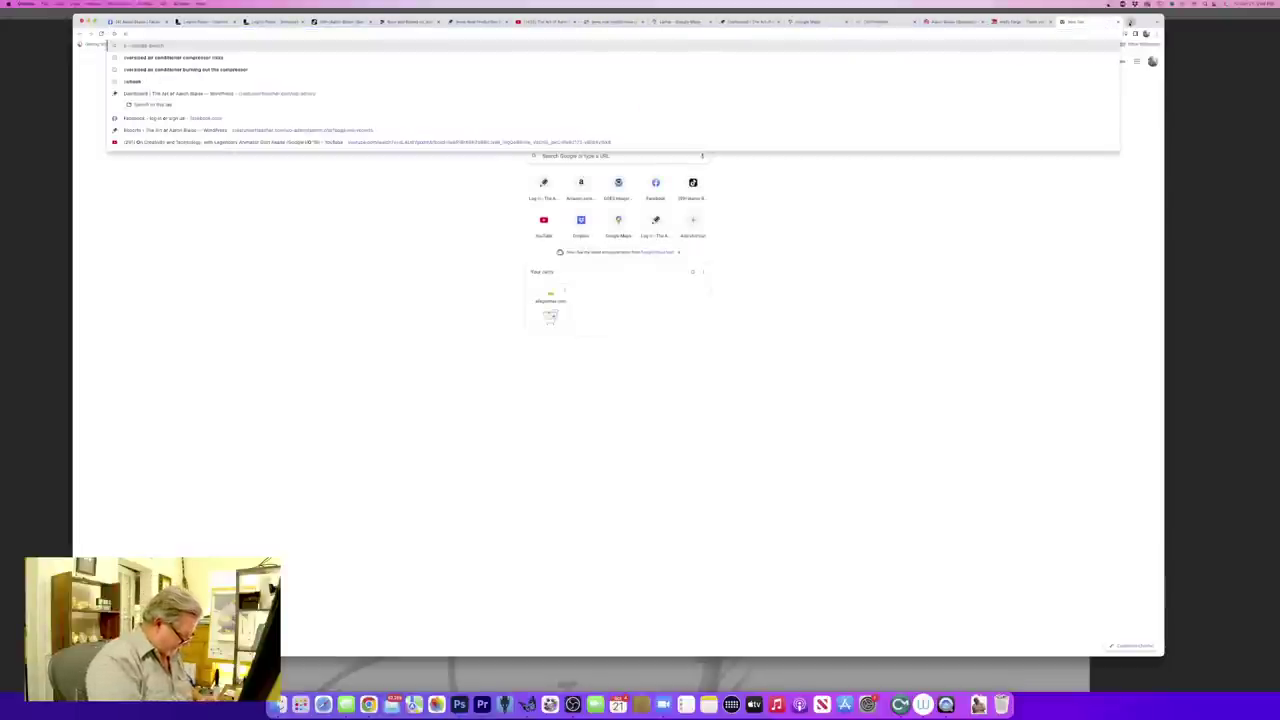
text(rangutan)
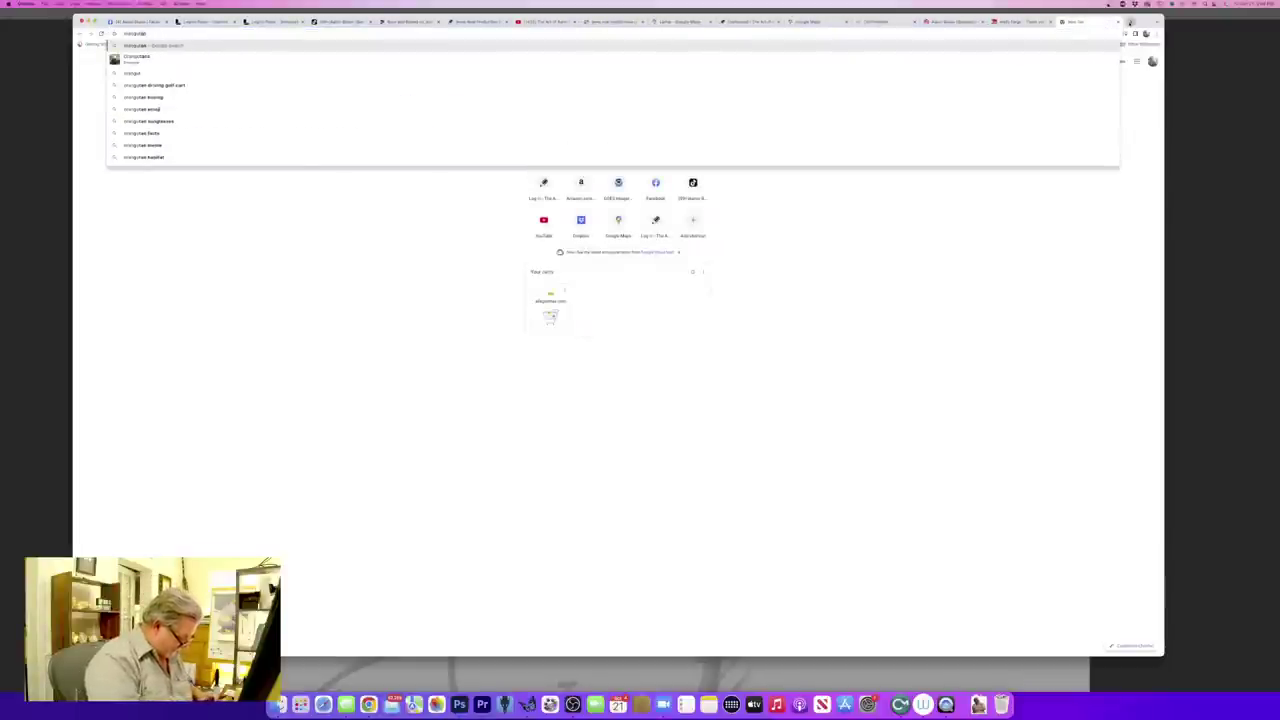
key(Return)
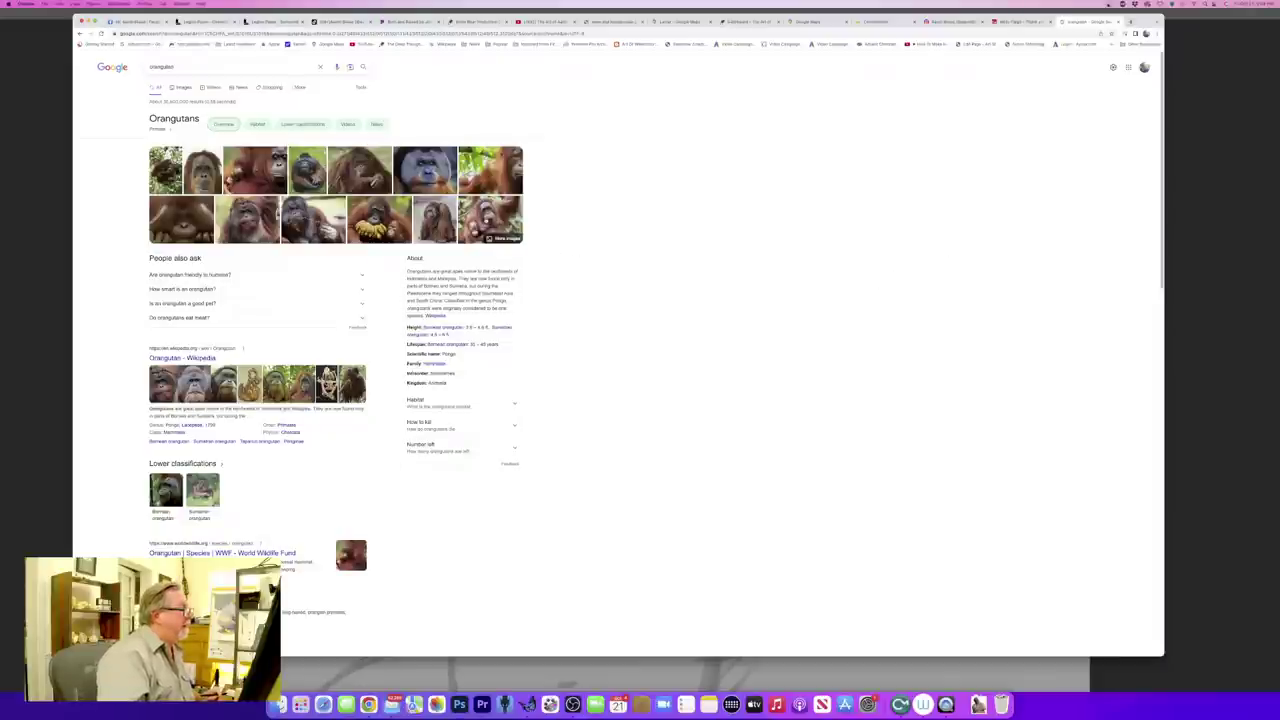
click(481, 218)
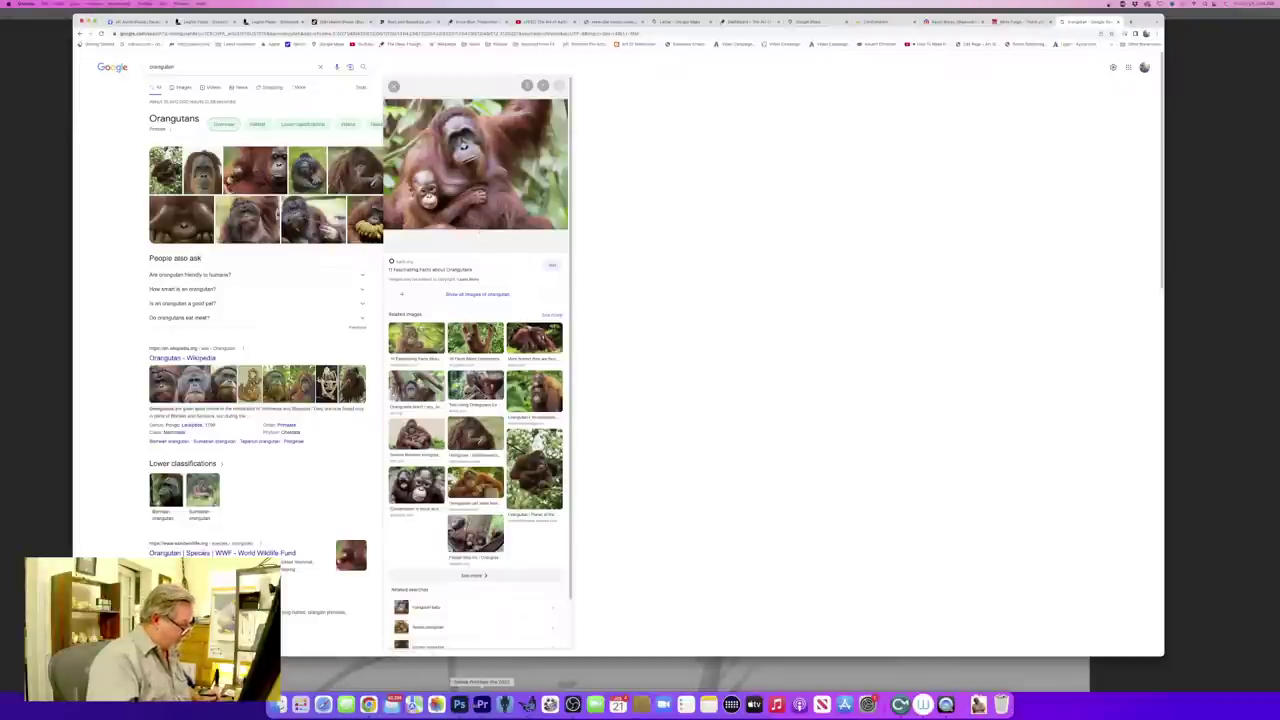
- Switch back to Photoshop, set the foreground color to a muted brown, and paint the forehead and the area between the eyes
click(459, 704)
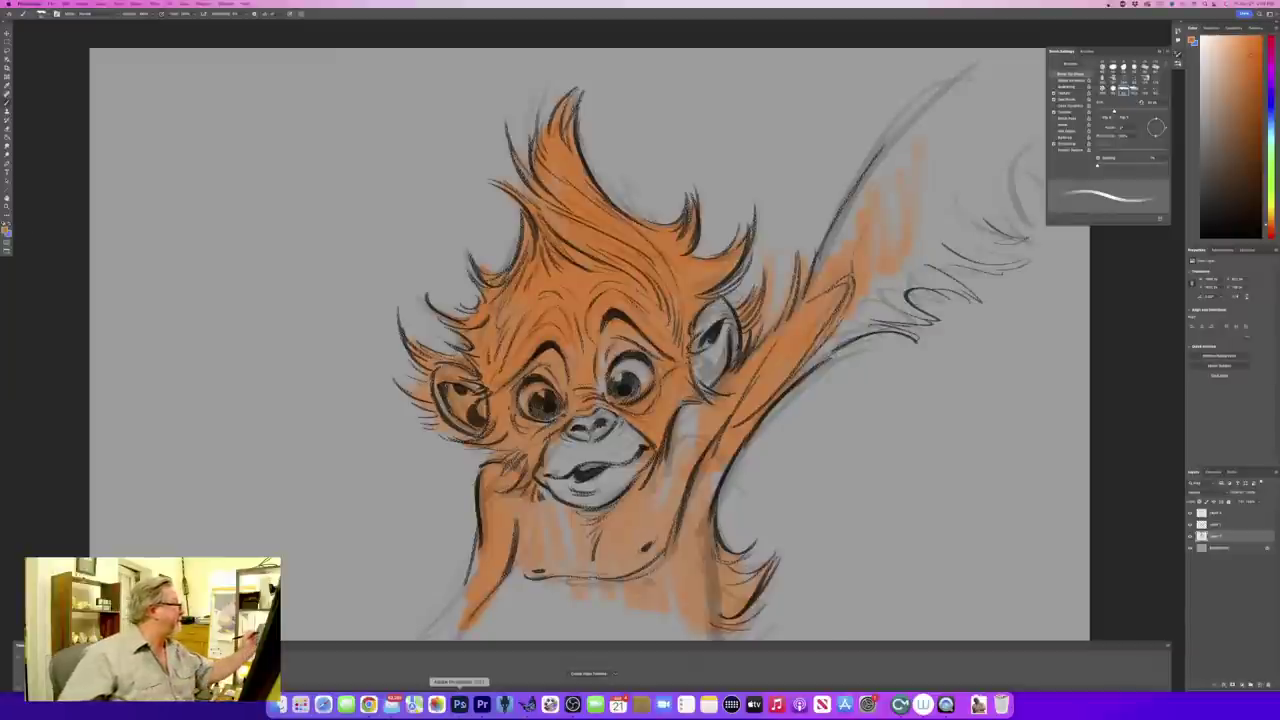
click(5, 230)
click(686, 371)
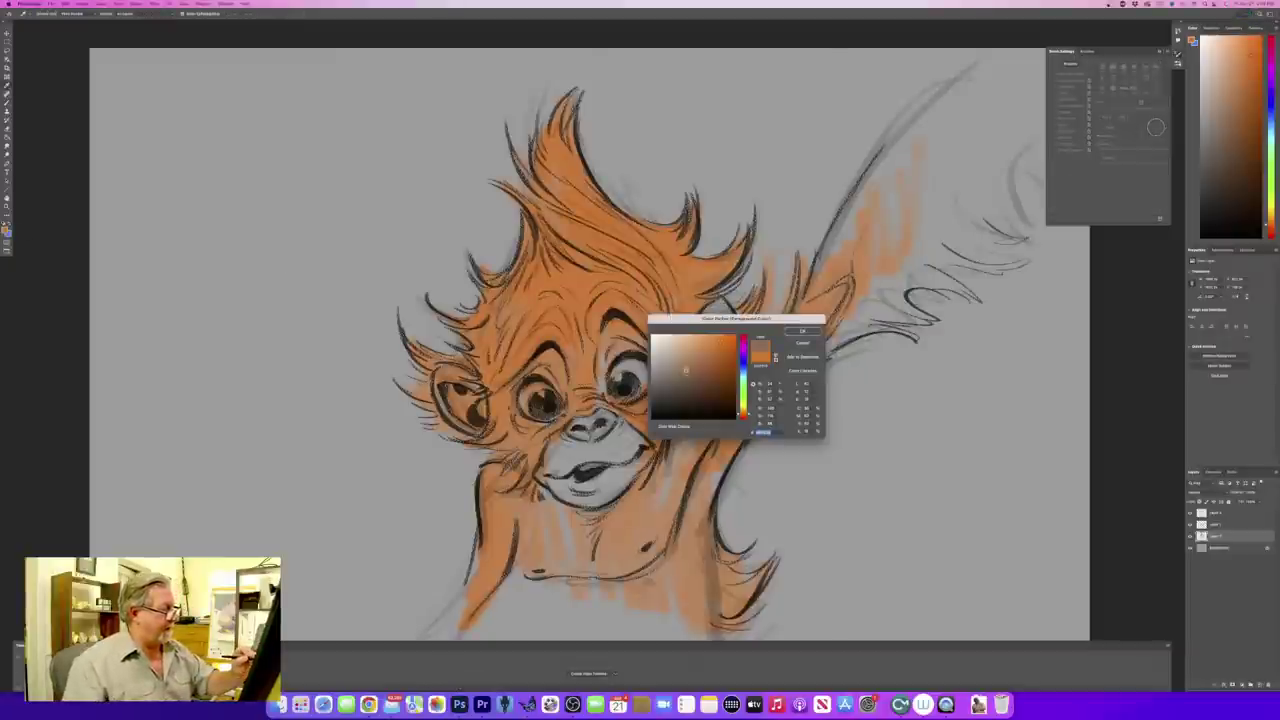
key(Return)
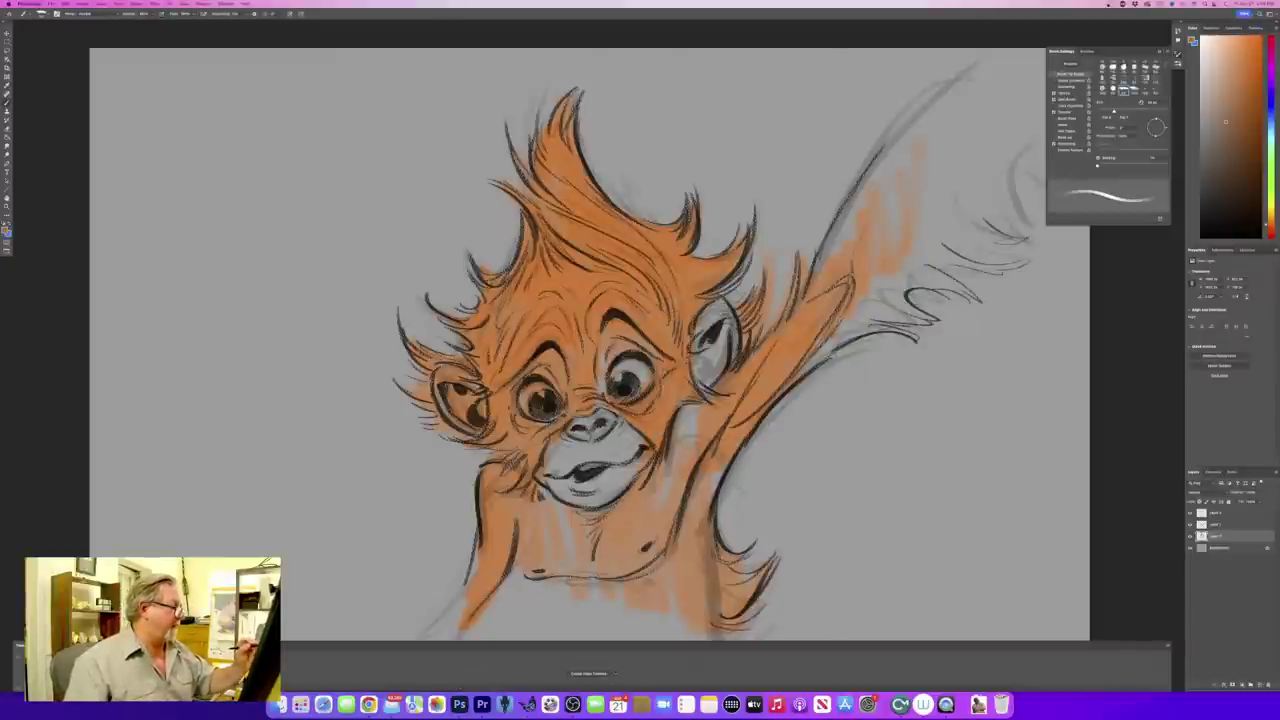
mouse_move(674, 346)
mouse_down()
mouse_move(677, 366)
mouse_move(614, 327)
mouse_move(596, 356)
mouse_move(575, 312)
mouse_move(526, 328)
mouse_move(482, 396)
mouse_up()
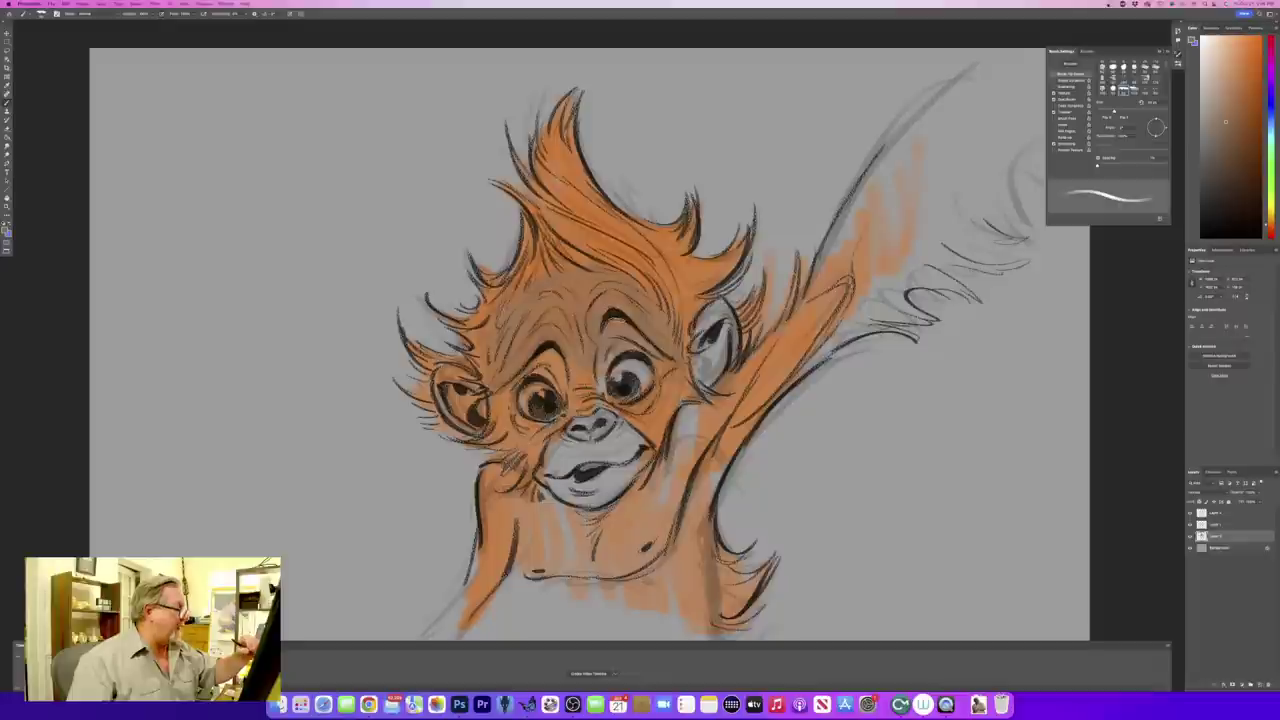
mouse_move(599, 378)
mouse_down()
mouse_move(578, 404)
mouse_move(552, 362)
mouse_move(546, 373)
mouse_up()
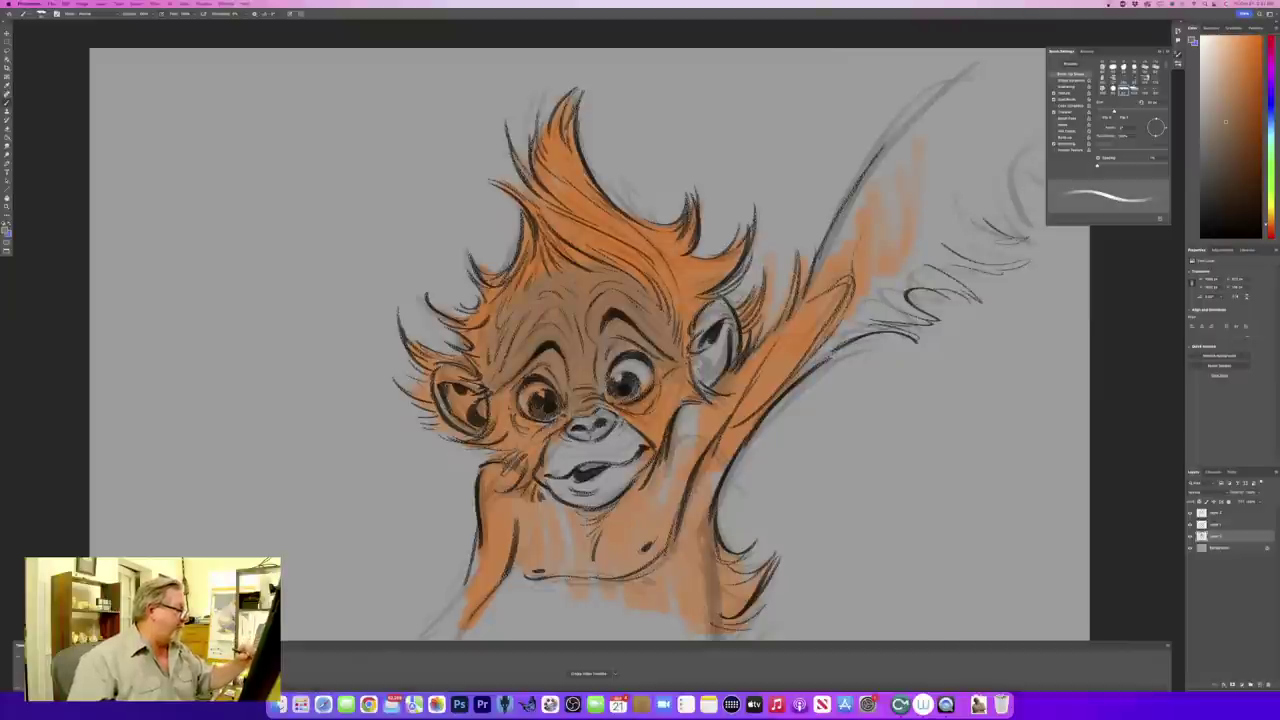
- Paint both ears, the shadowed gap between cheek and raised arm, and the cheeks with the muted brown
mouse_move(478, 408)
mouse_down()
mouse_move(463, 378)
mouse_move(454, 414)
mouse_move(439, 379)
mouse_move(457, 369)
mouse_up()
mouse_move(725, 307)
mouse_down()
mouse_move(711, 384)
mouse_move(696, 348)
mouse_up()
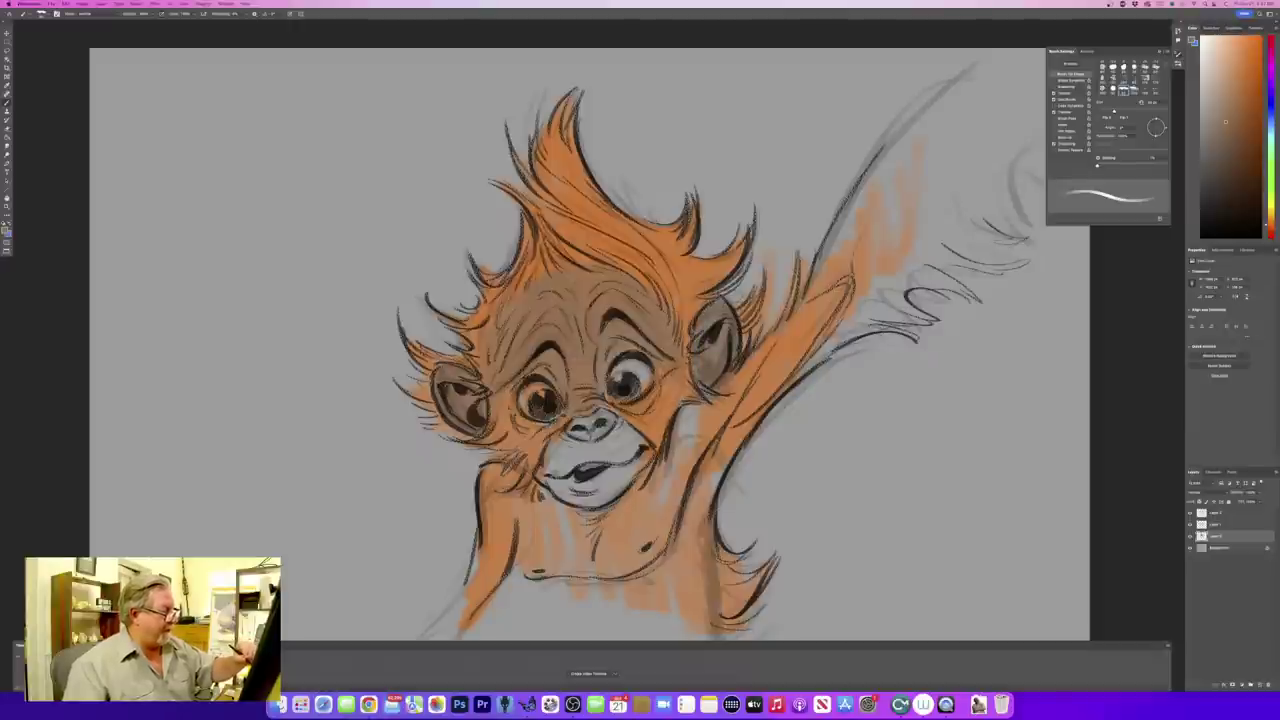
drag(692, 408, 676, 470)
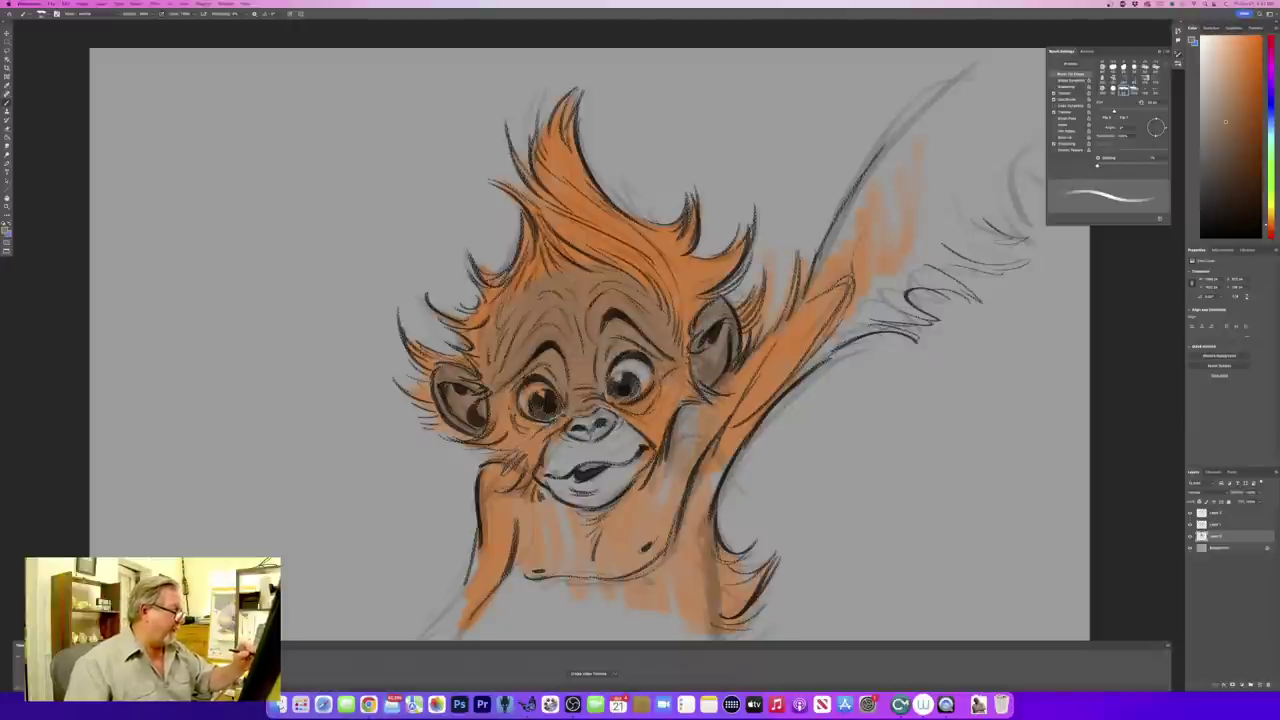
mouse_move(514, 418)
mouse_down()
mouse_move(570, 420)
mouse_move(538, 460)
mouse_up()
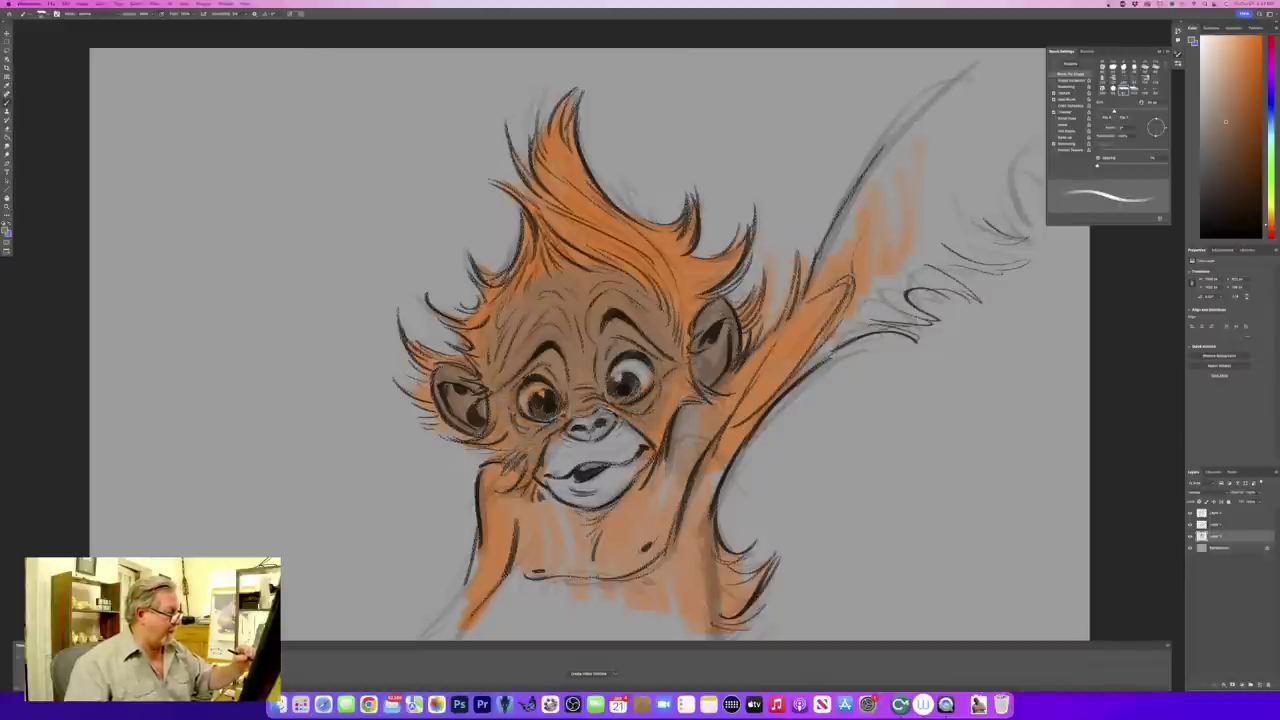
- Recheck the orangutan photo in Chrome, then in Photoshop paint the eye surrounds and muzzle with a pale pink foreground color
click(368, 704)
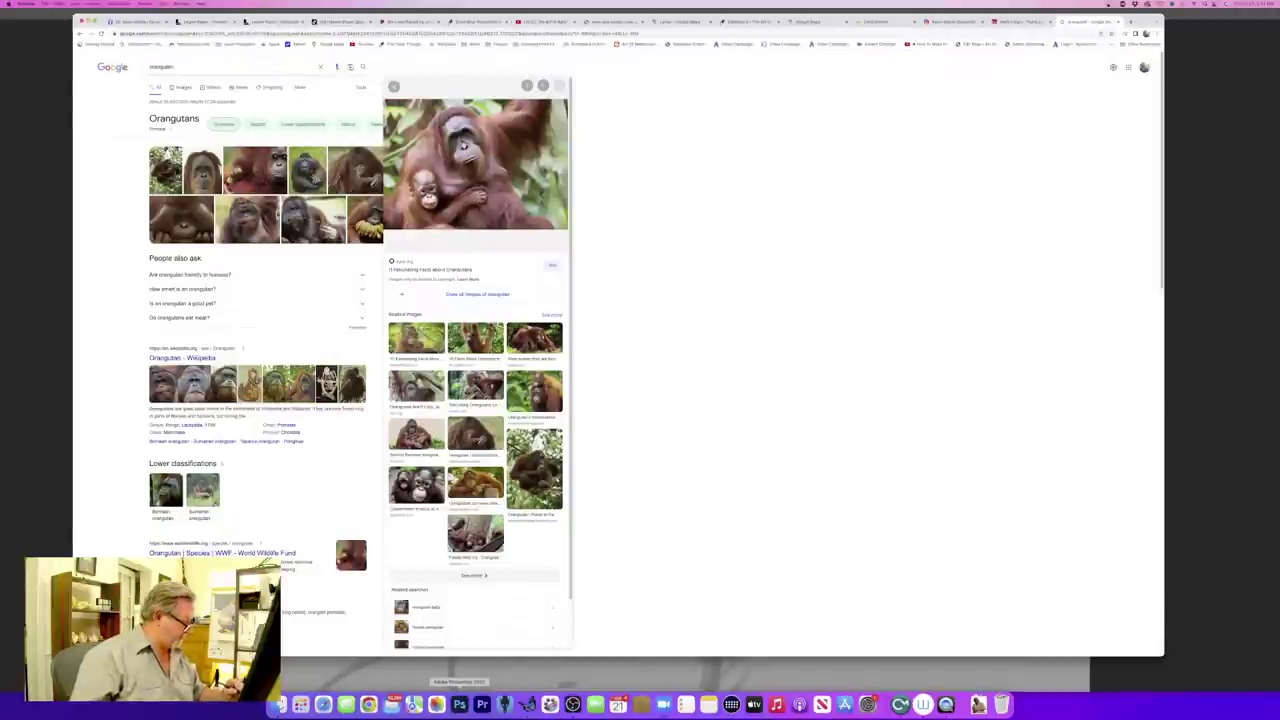
click(459, 704)
click(7, 231)
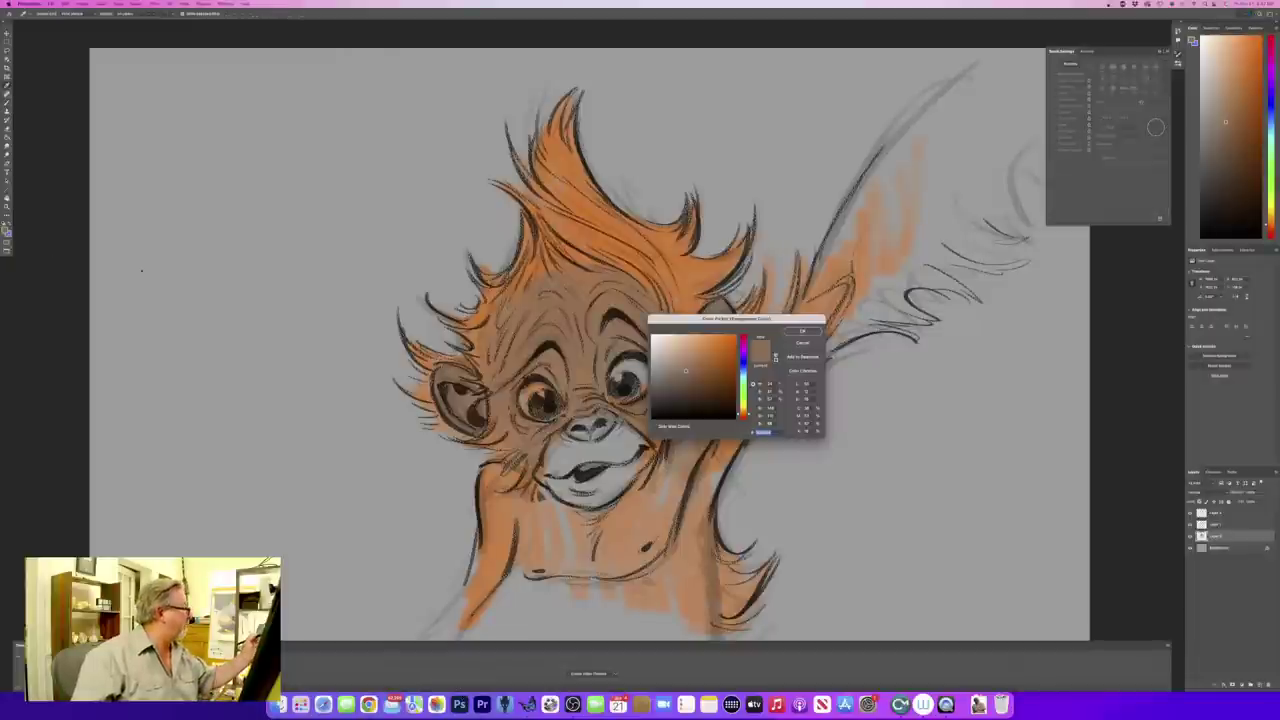
click(676, 345)
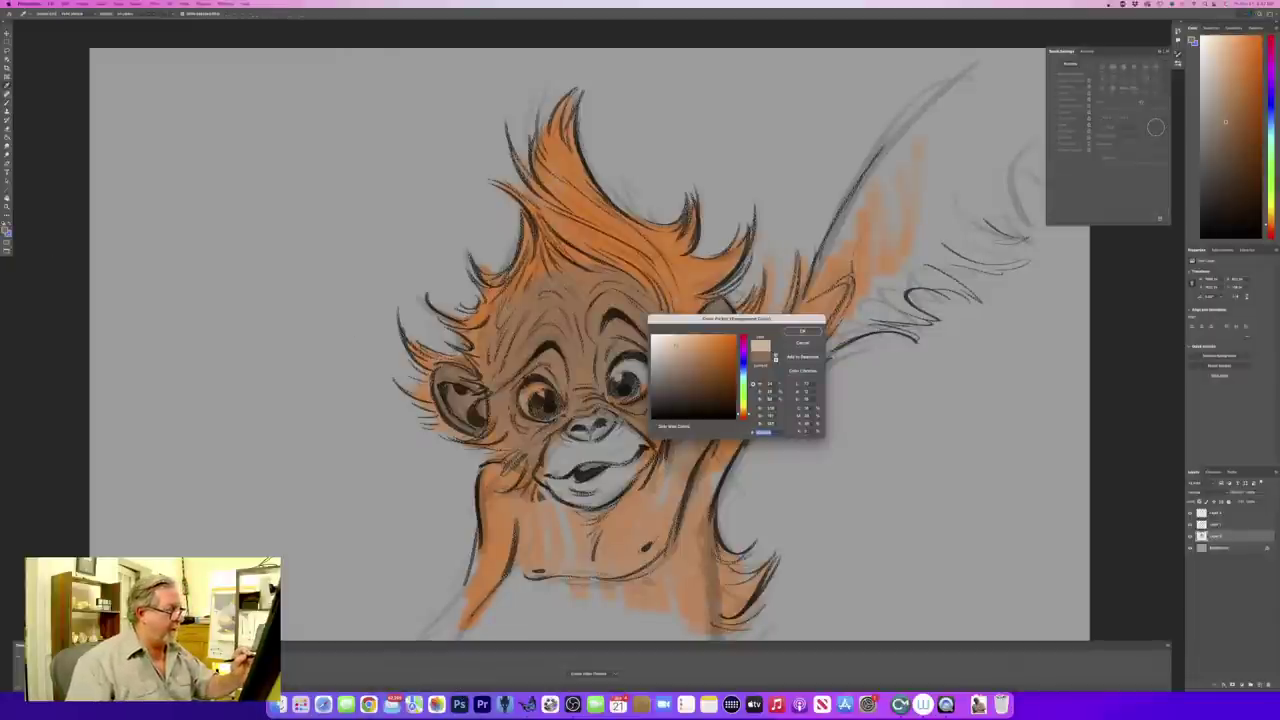
click(743, 416)
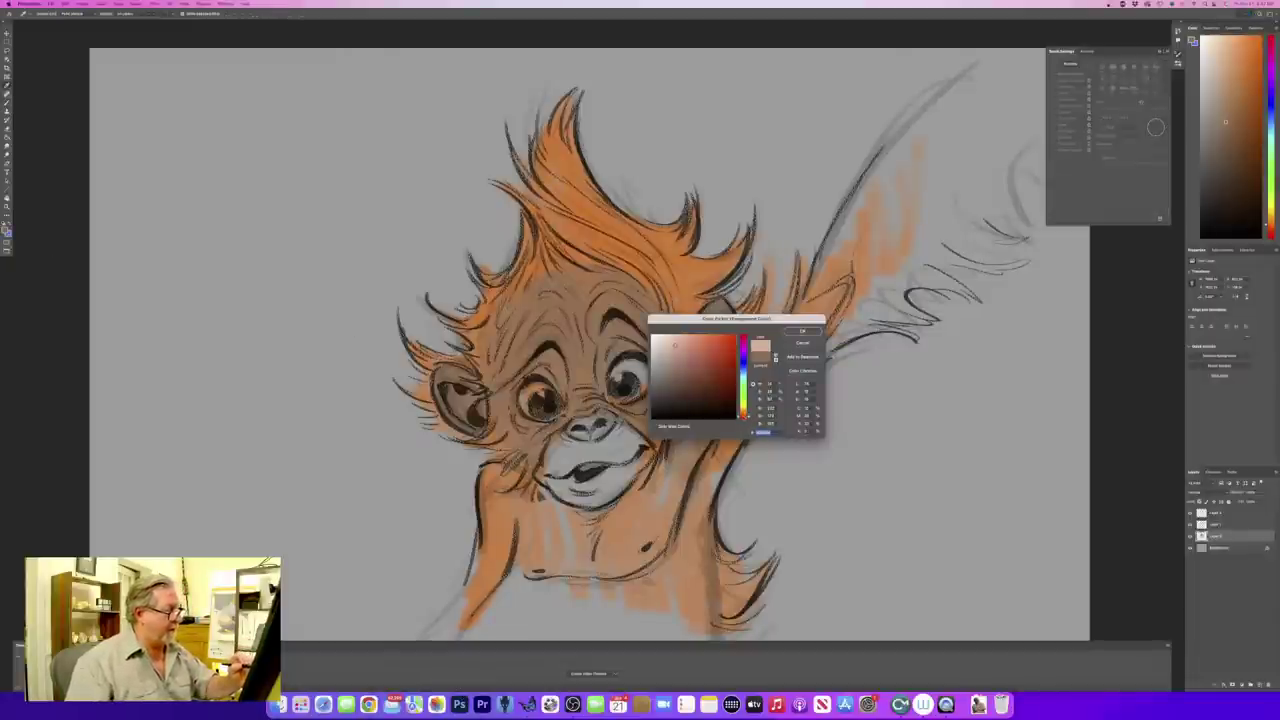
key(Return)
mouse_move(652, 346)
mouse_down()
mouse_move(615, 332)
mouse_move(604, 348)
mouse_move(599, 384)
mouse_move(646, 404)
mouse_move(612, 395)
mouse_move(640, 413)
mouse_move(583, 398)
mouse_move(543, 368)
mouse_move(526, 380)
mouse_move(520, 422)
mouse_move(635, 440)
mouse_move(612, 446)
mouse_move(590, 418)
mouse_move(570, 466)
mouse_move(560, 440)
mouse_move(546, 476)
mouse_move(566, 490)
mouse_move(642, 472)
mouse_up()
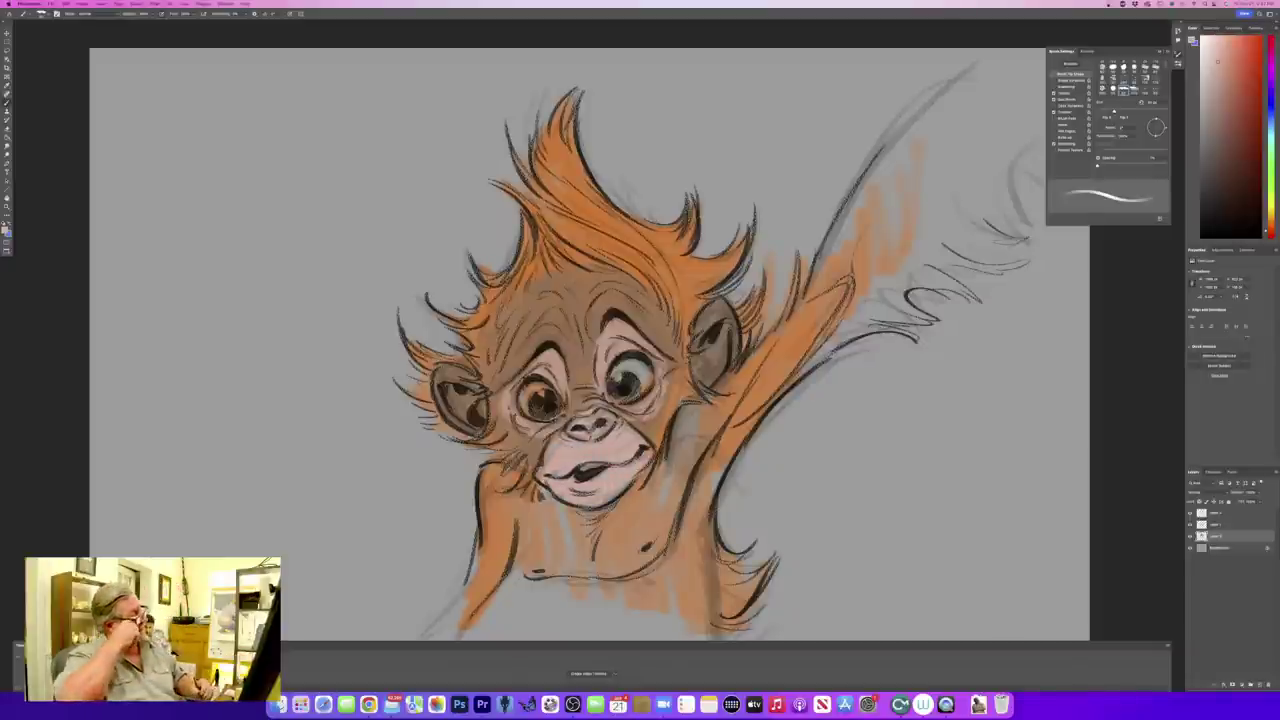
- Consult the orangutan photo in Chrome once more, return to Photoshop, and lighten both ears with pale pink
click(369, 704)
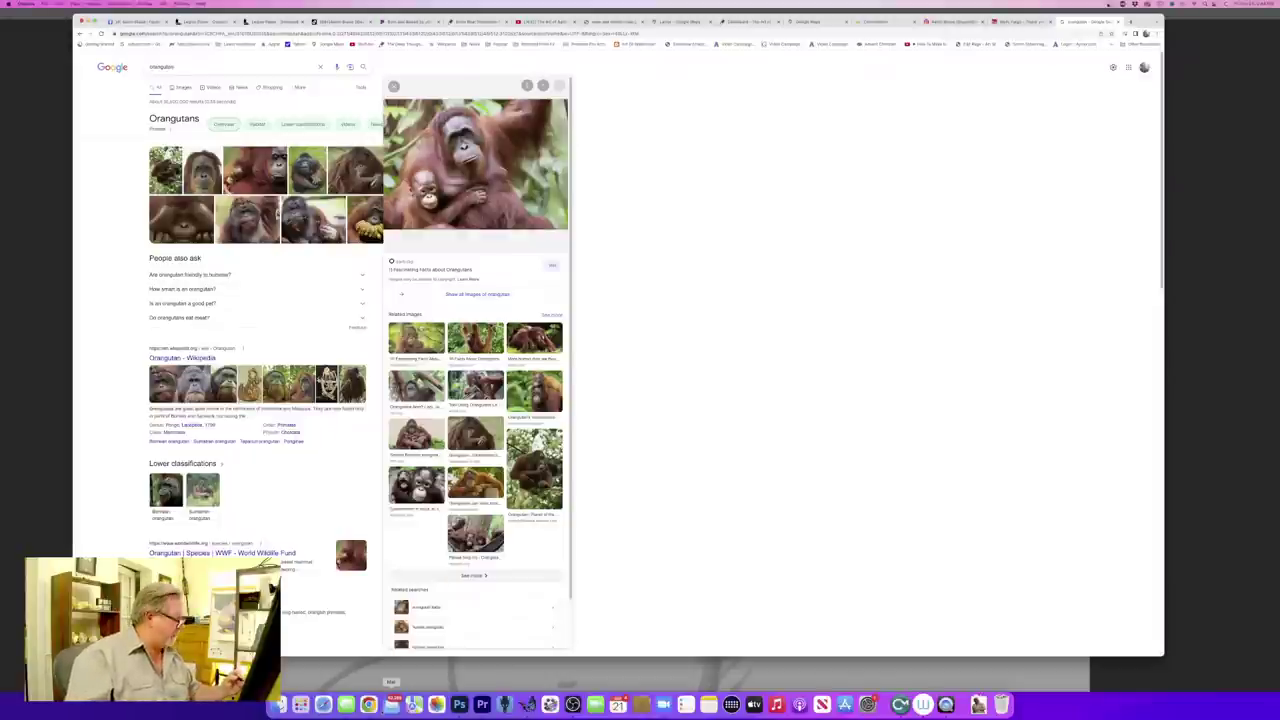
click(459, 704)
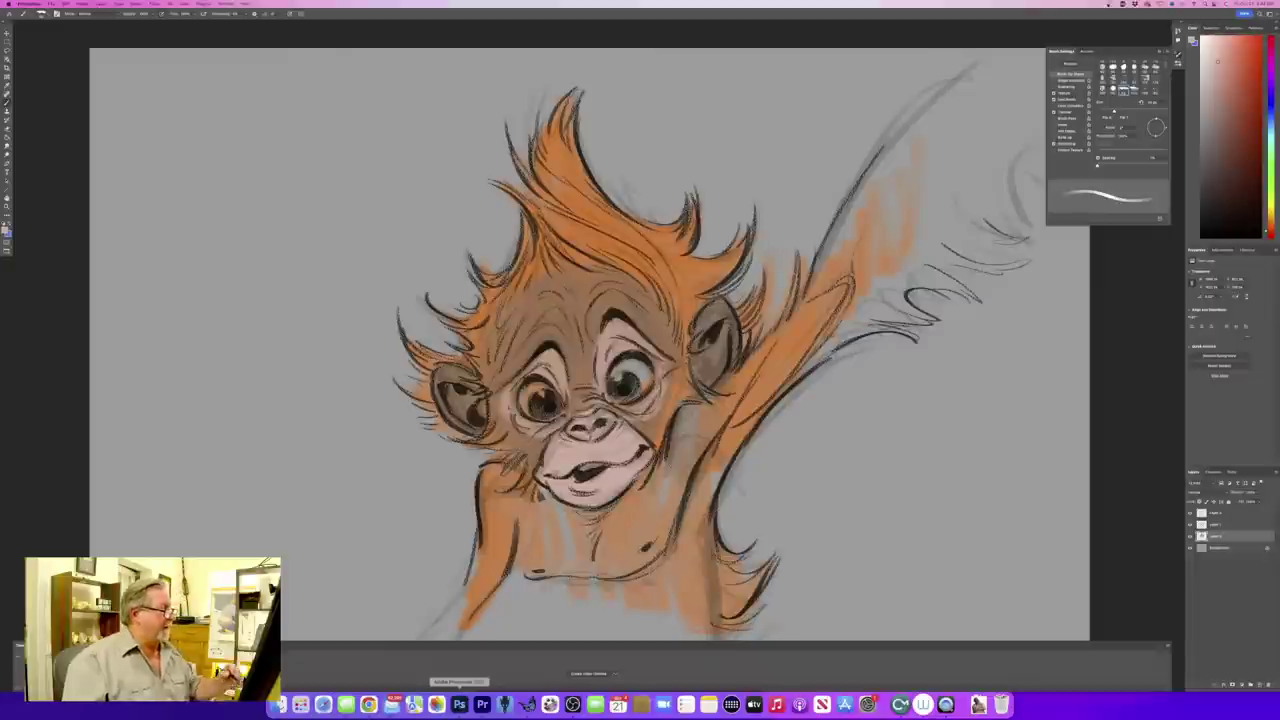
mouse_move(716, 300)
mouse_down()
mouse_move(725, 364)
mouse_move(710, 370)
mouse_move(705, 320)
mouse_move(694, 356)
mouse_up()
mouse_move(471, 378)
mouse_down()
mouse_move(482, 412)
mouse_move(450, 372)
mouse_move(440, 402)
mouse_up()
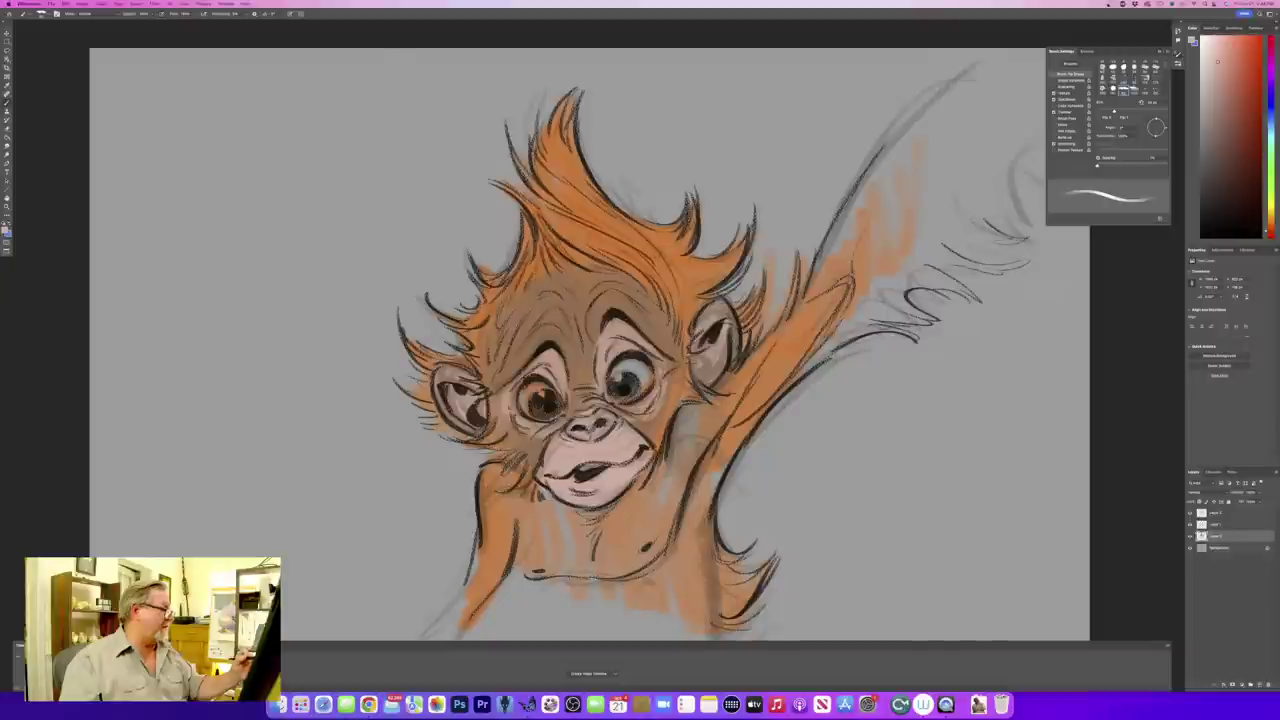
- Finish the pale pink beside the eye, set the foreground color to a deeper orange, and shade the hair down to the cheek beside the raised arm
drag(532, 436, 507, 438)
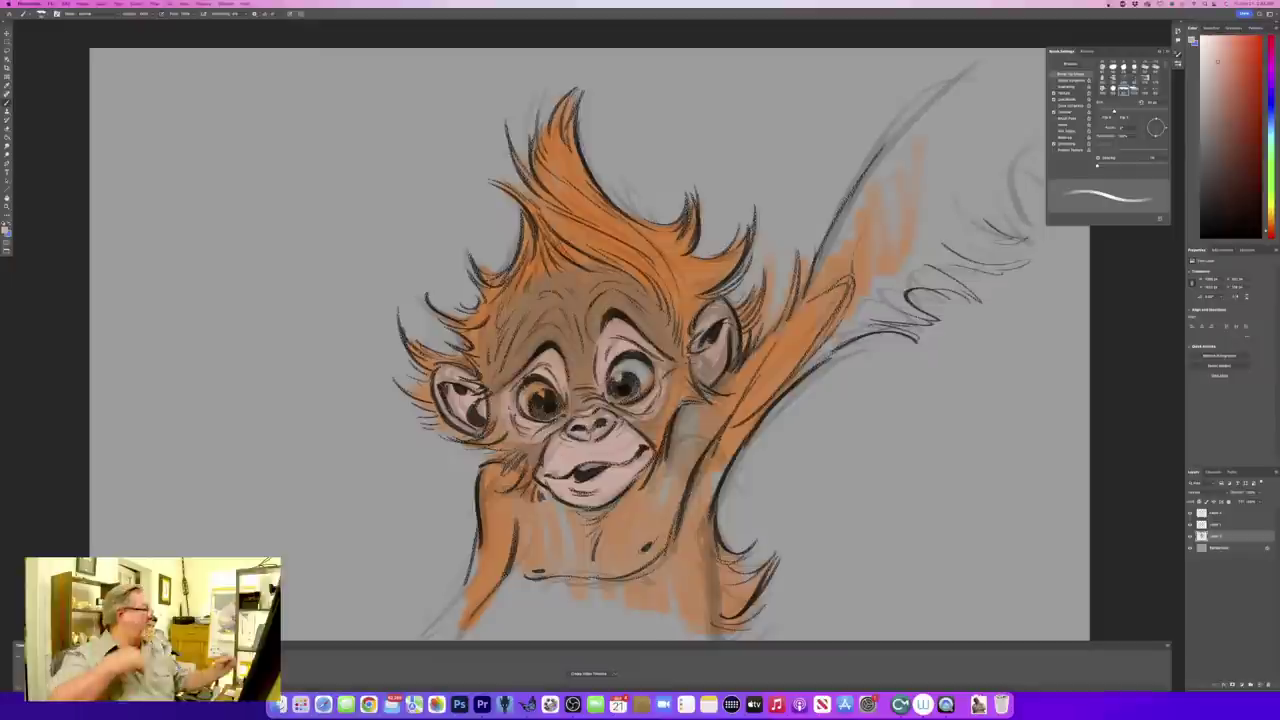
click(5, 230)
click(685, 270)
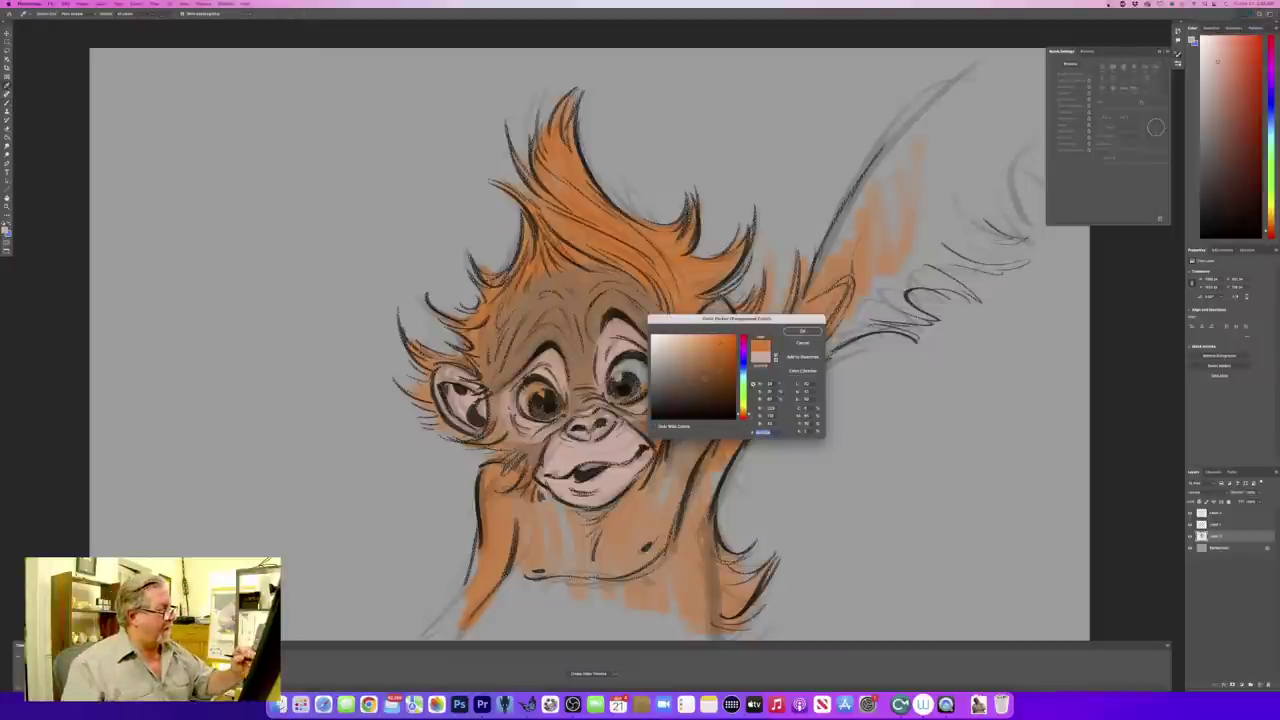
click(730, 356)
click(802, 331)
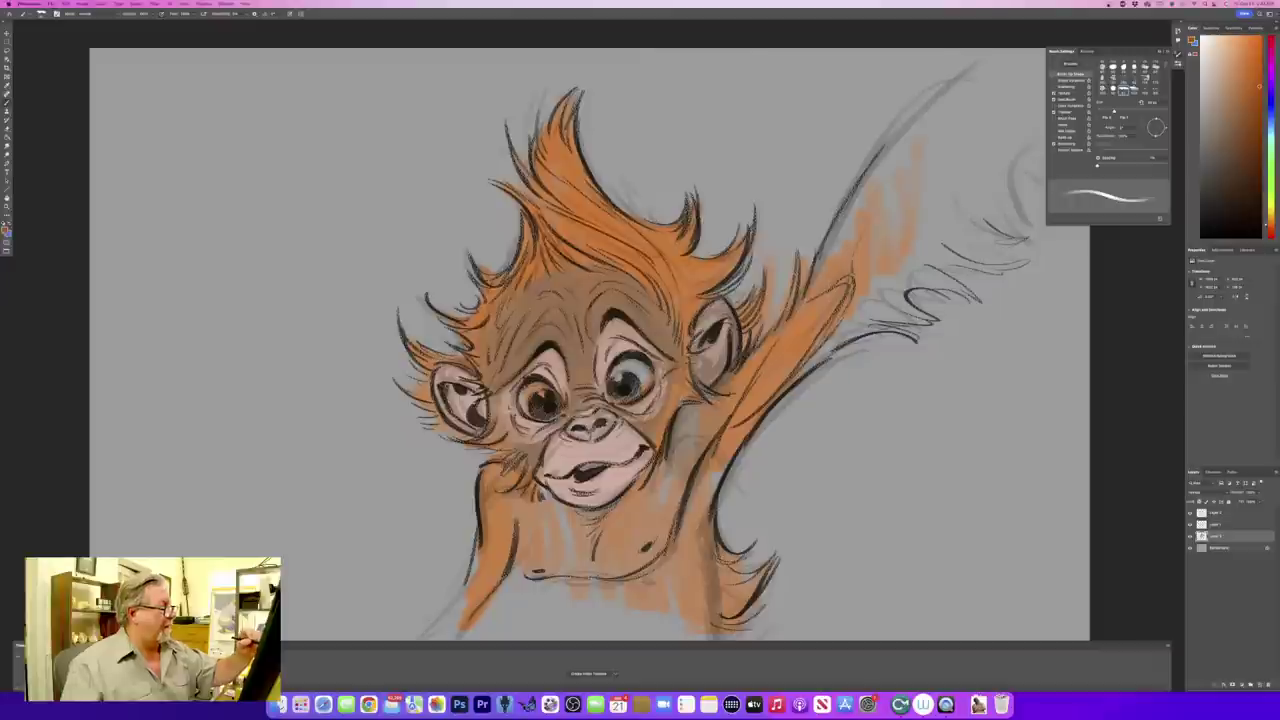
mouse_move(734, 259)
mouse_down()
mouse_move(692, 286)
mouse_move(530, 205)
mouse_up()
mouse_move(650, 253)
mouse_down()
mouse_move(578, 210)
mouse_move(562, 180)
mouse_up()
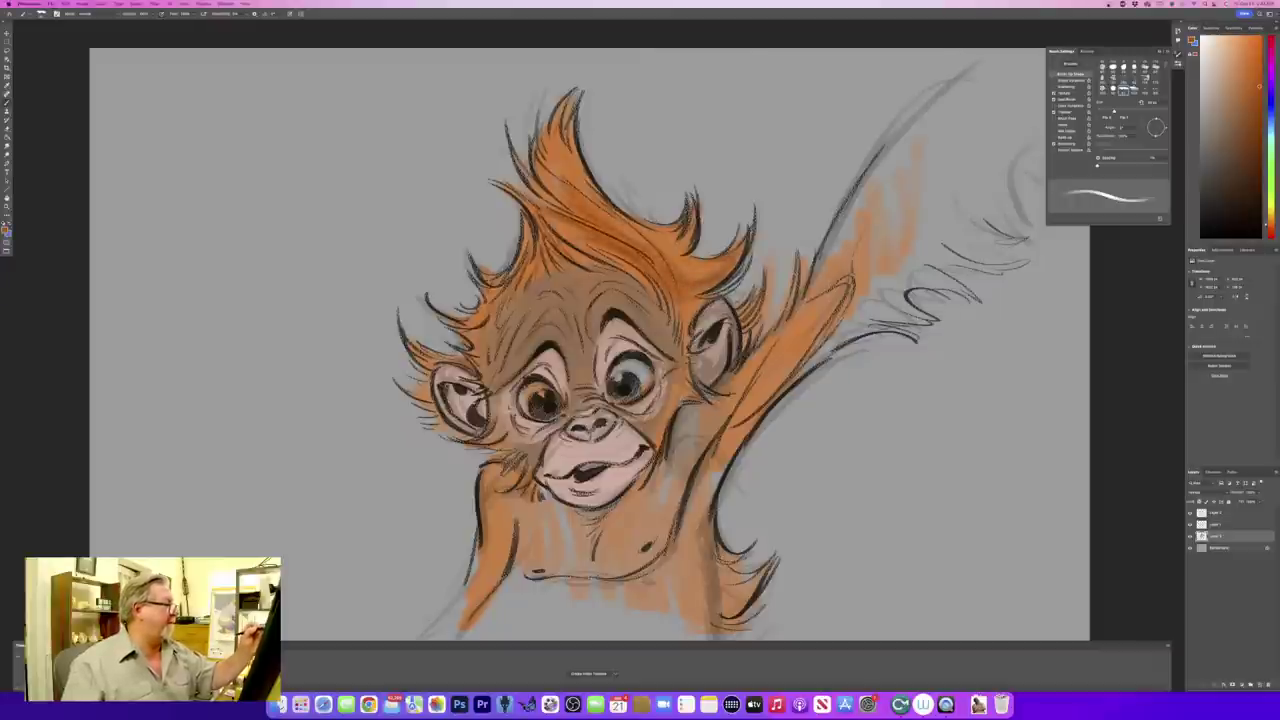
mouse_move(616, 262)
mouse_down()
mouse_move(550, 246)
mouse_move(526, 276)
mouse_up()
drag(680, 308, 686, 399)
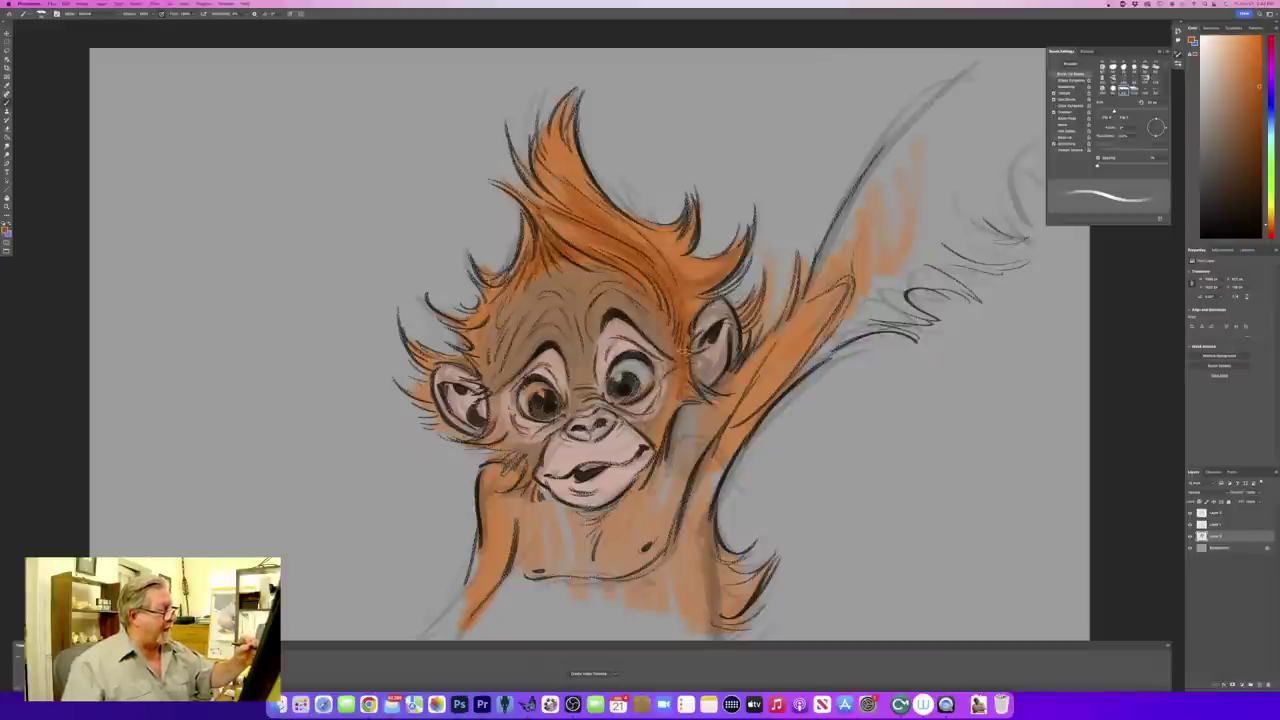
- Deepen the orange shading on the raised arm and its side of the torso, the opposite shoulder, and the fur around the opposite ear
mouse_move(751, 355)
mouse_down()
mouse_move(717, 396)
mouse_move(712, 460)
mouse_up()
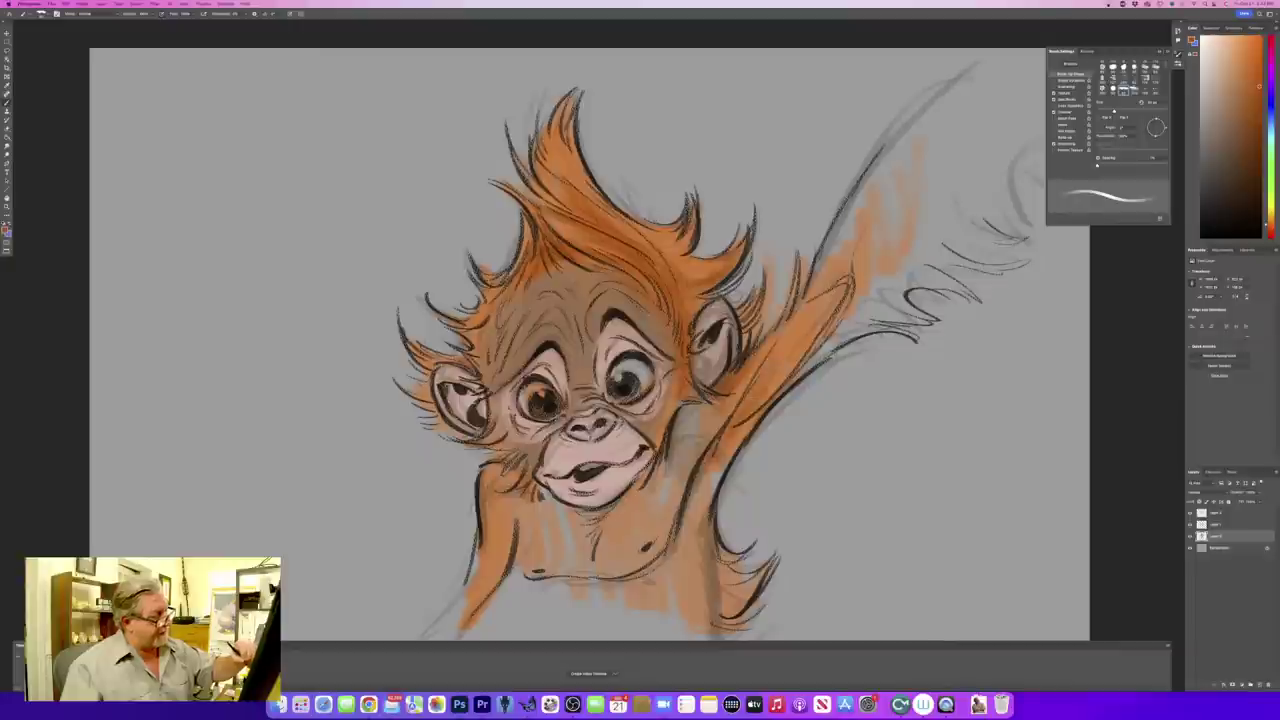
mouse_move(748, 420)
mouse_down()
mouse_move(700, 488)
mouse_move(700, 546)
mouse_move(720, 590)
mouse_up()
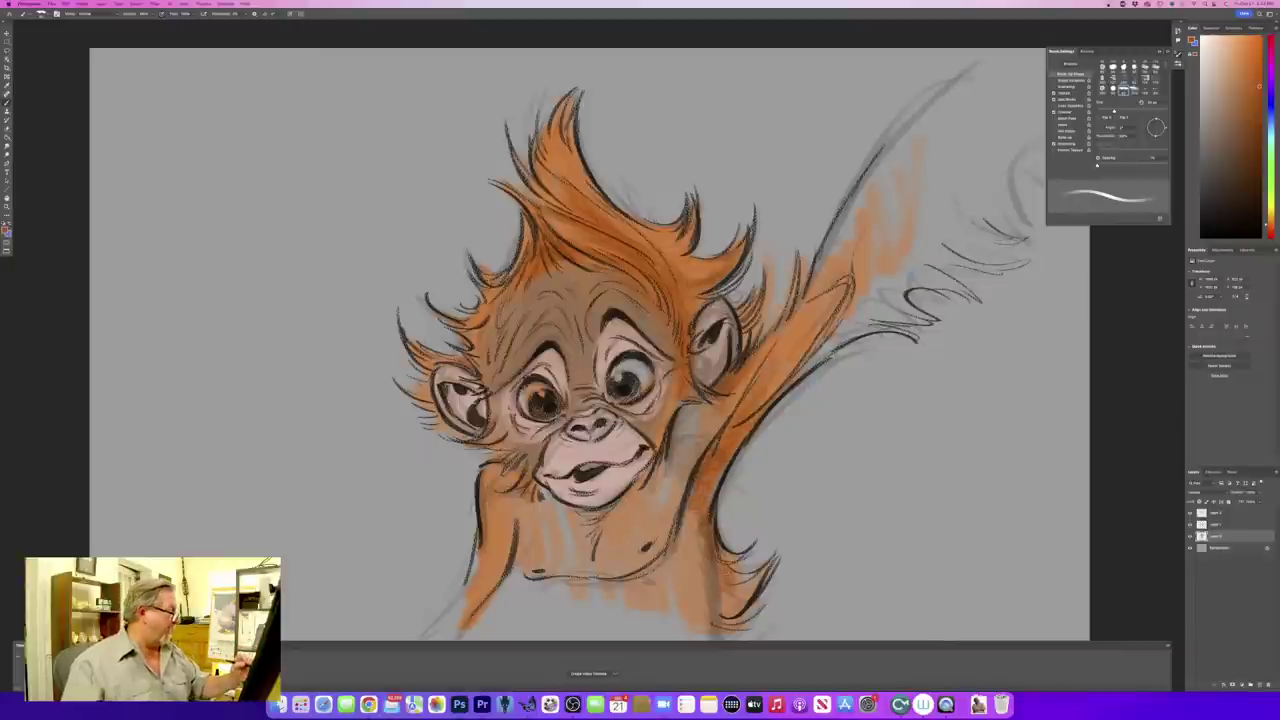
mouse_move(514, 462)
mouse_down()
mouse_move(486, 494)
mouse_move(496, 542)
mouse_up()
drag(505, 434, 475, 442)
mouse_move(480, 352)
mouse_down()
mouse_move(464, 374)
mouse_move(480, 318)
mouse_move(516, 268)
mouse_up()
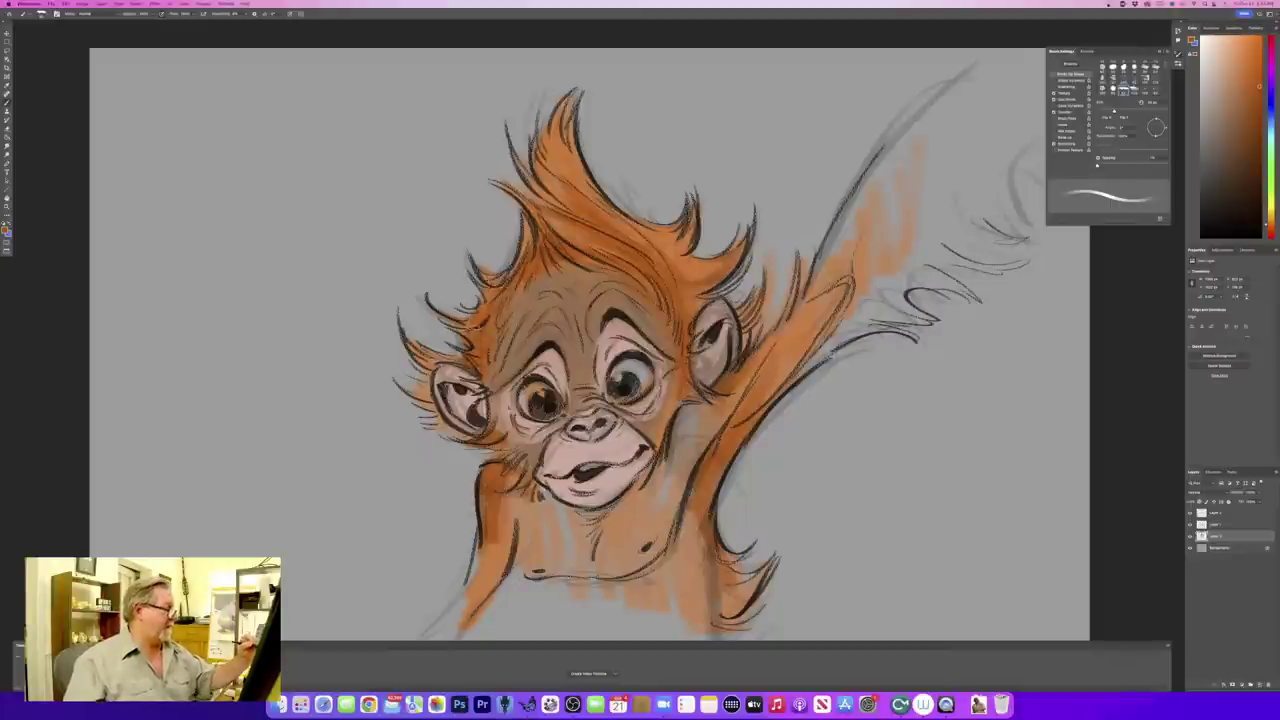
drag(478, 328, 414, 322)
- Check the orangutan photo in Chrome, return to Photoshop, set the foreground color to a very pale pink, and paint the whites of both eyes
click(368, 704)
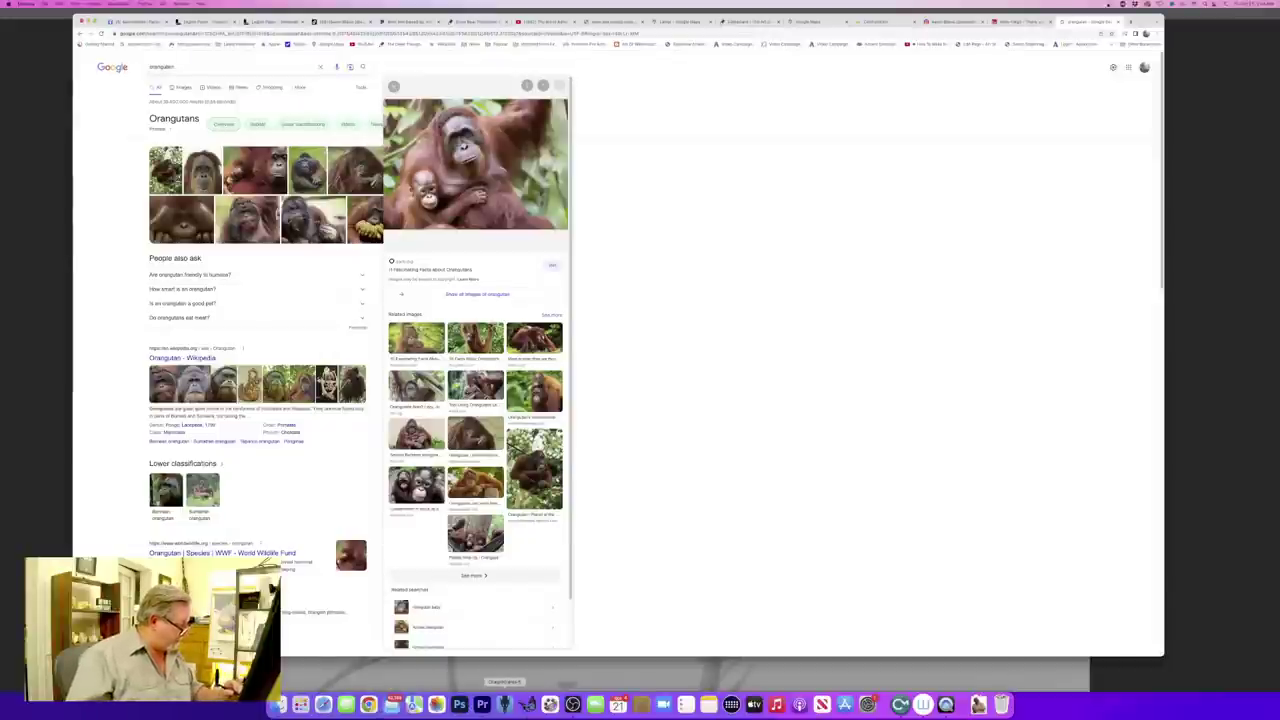
click(459, 704)
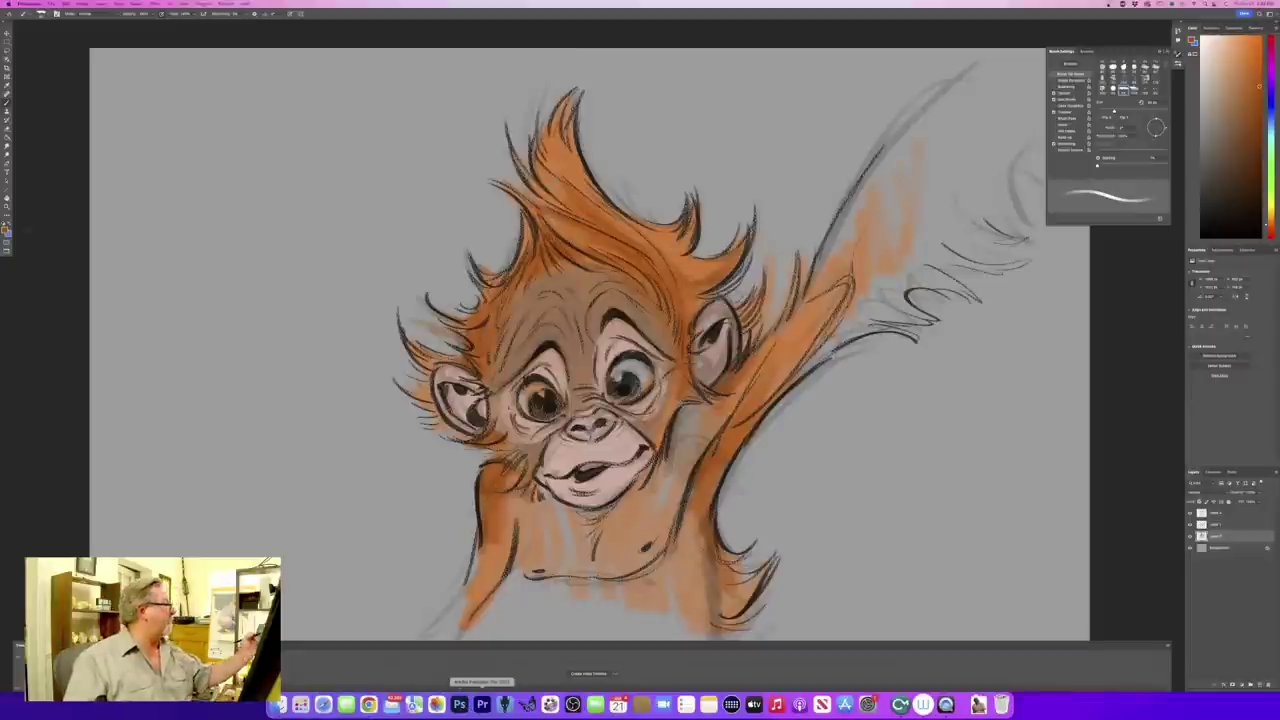
click(7, 229)
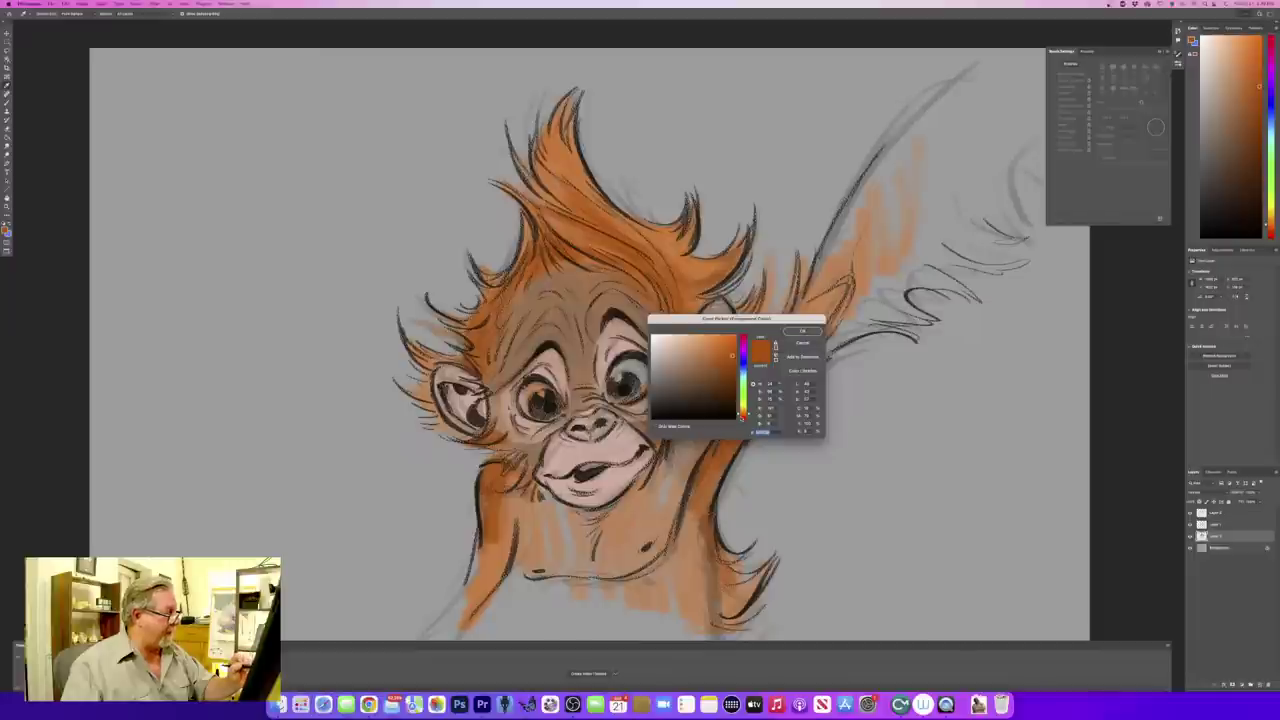
click(743, 416)
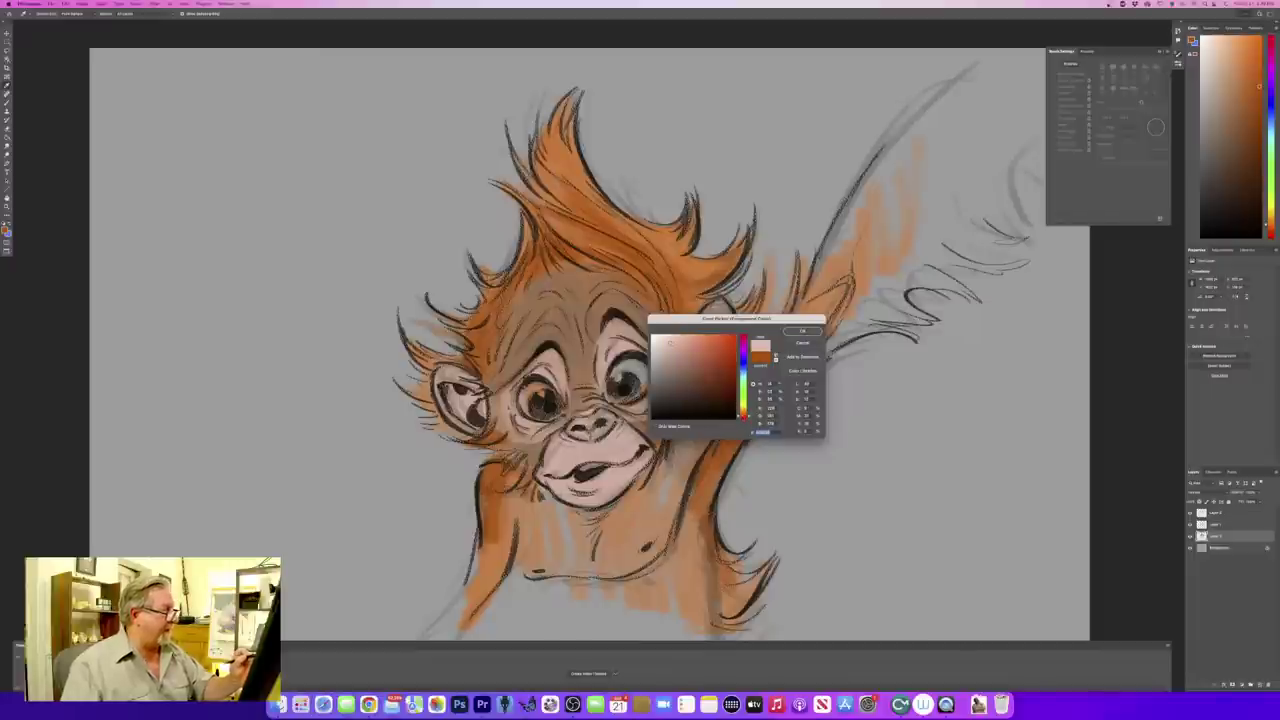
click(802, 331)
mouse_move(632, 368)
mouse_down()
mouse_move(647, 386)
mouse_move(638, 364)
mouse_move(628, 394)
mouse_move(617, 374)
mouse_move(632, 404)
mouse_up()
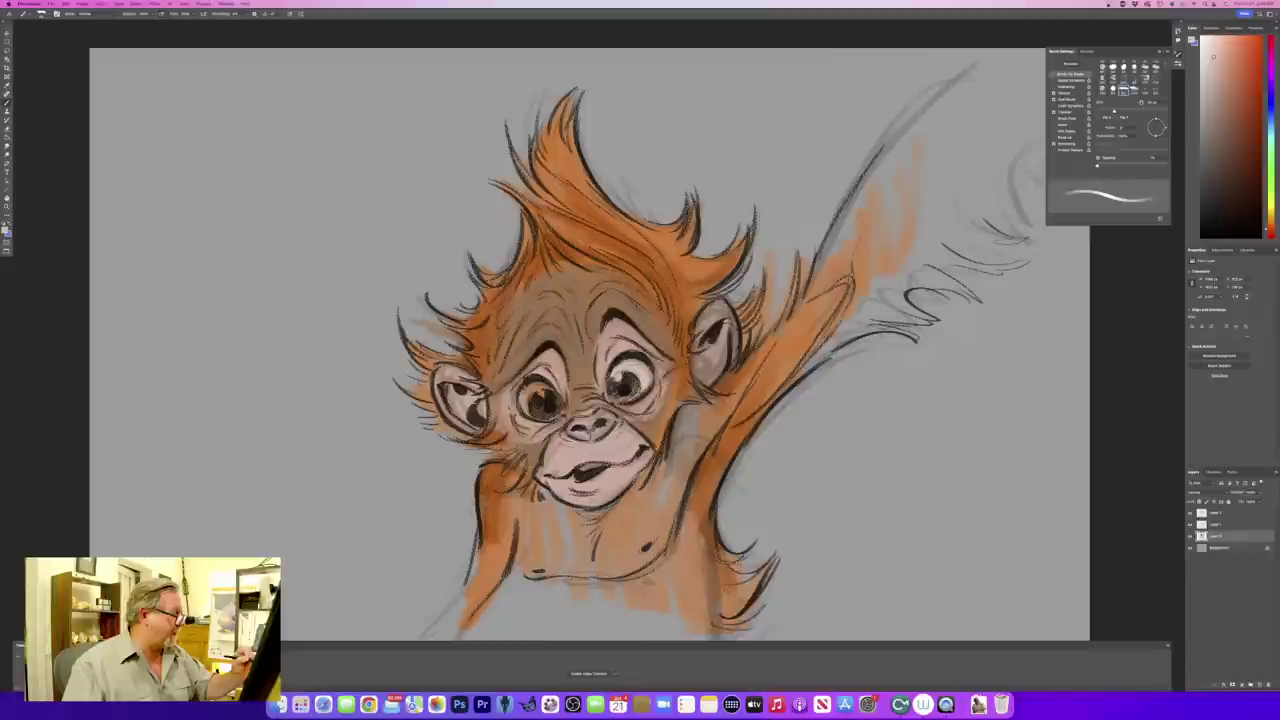
mouse_move(532, 373)
mouse_down()
mouse_move(552, 394)
mouse_move(539, 415)
mouse_move(556, 415)
mouse_up()
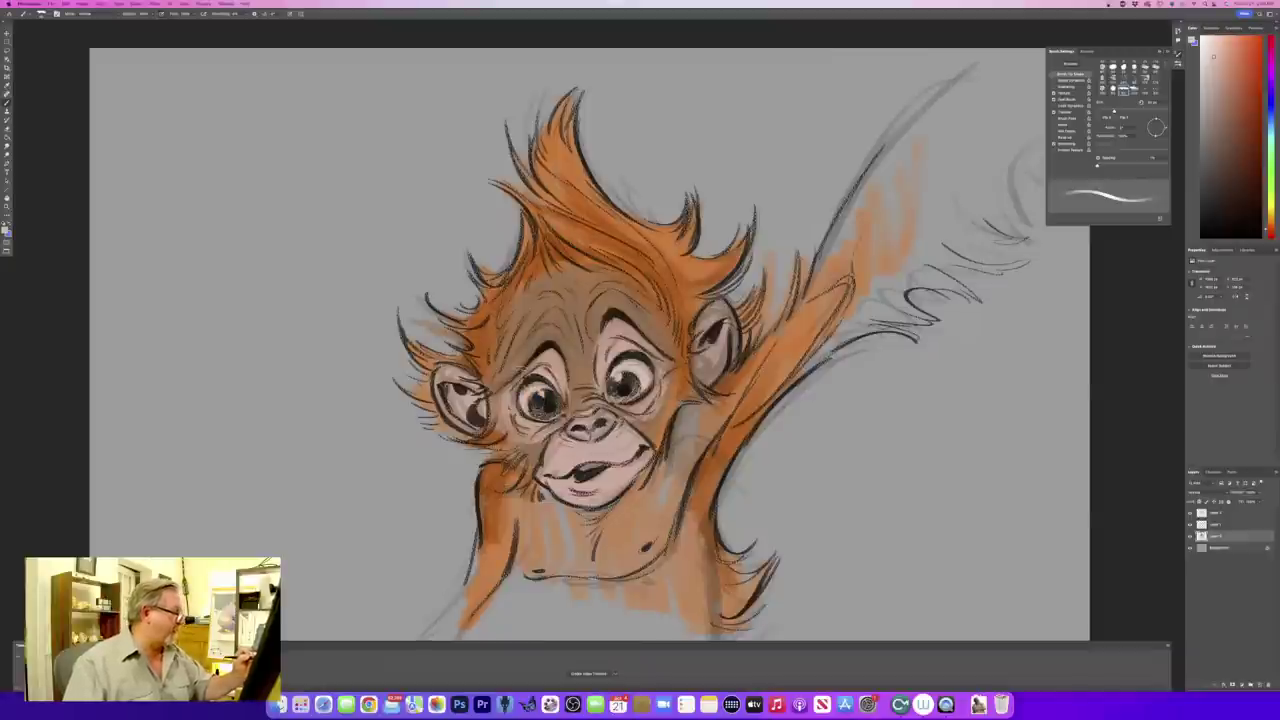
- Set the foreground color to a medium blue and paint the irises of both eyes
click(5, 230)
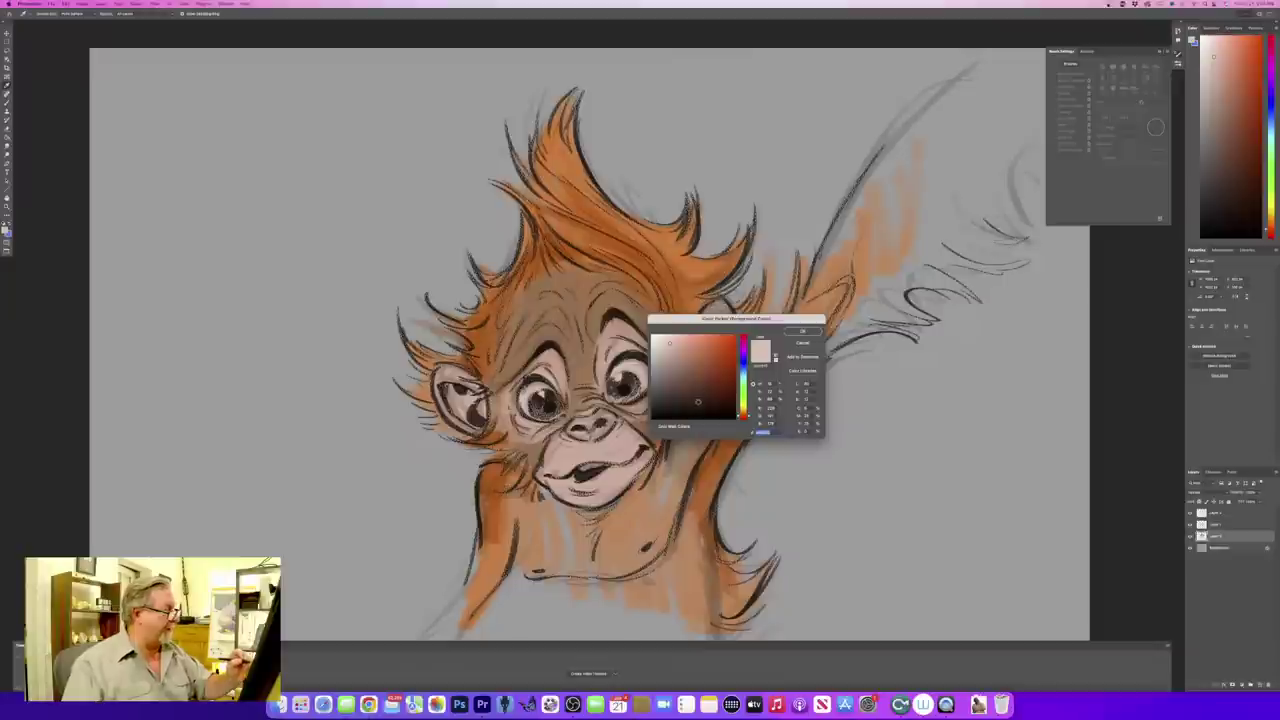
click(743, 370)
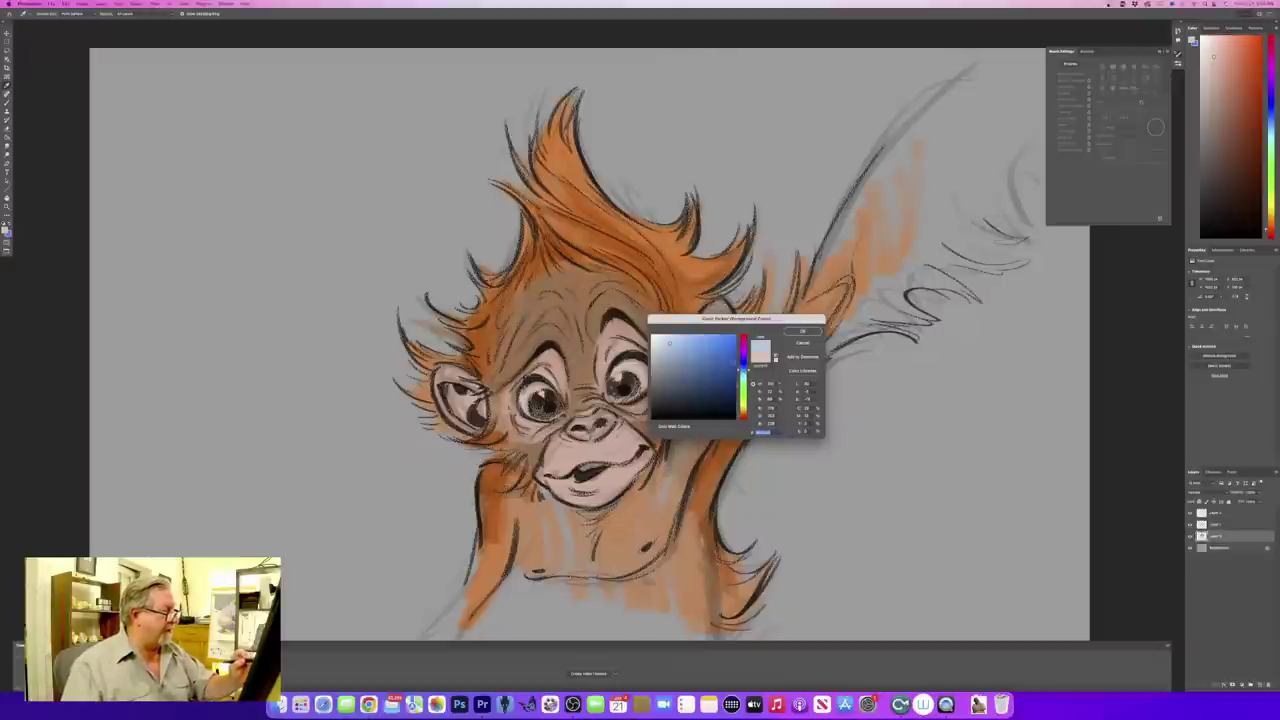
click(803, 331)
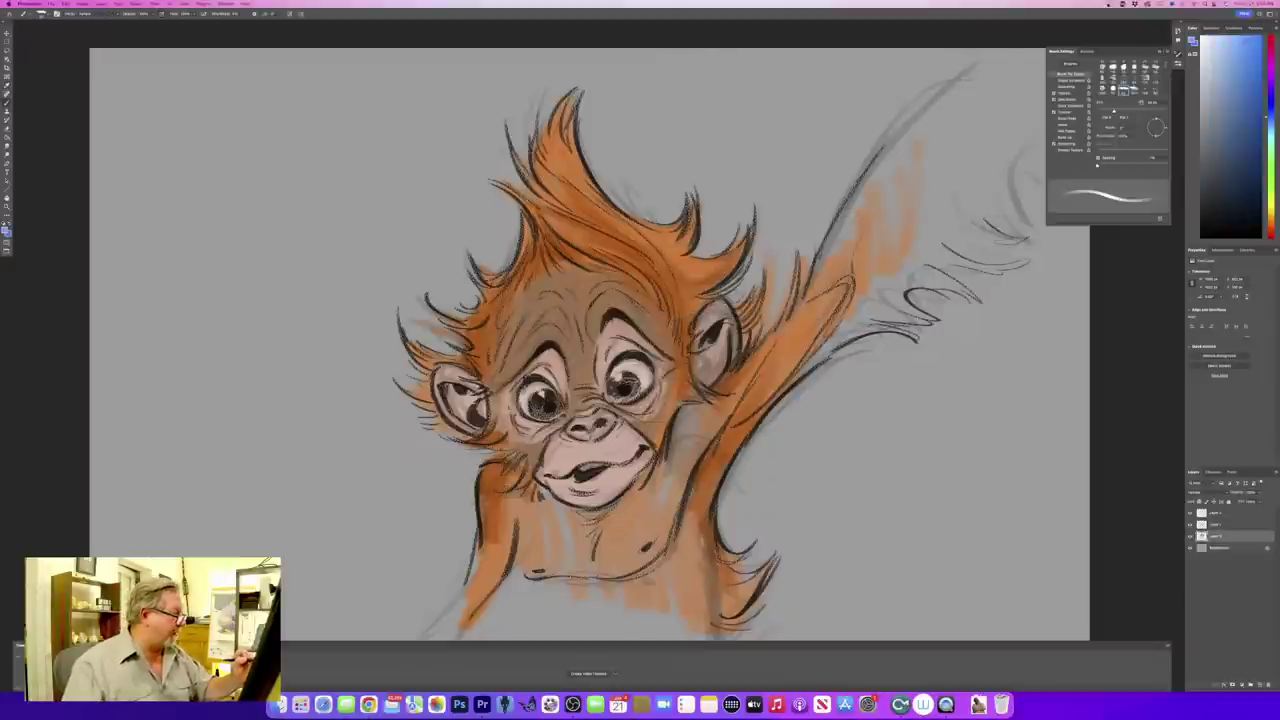
mouse_move(634, 380)
mouse_down()
mouse_move(618, 389)
mouse_move(636, 396)
mouse_move(614, 382)
mouse_move(630, 380)
mouse_move(634, 398)
mouse_up()
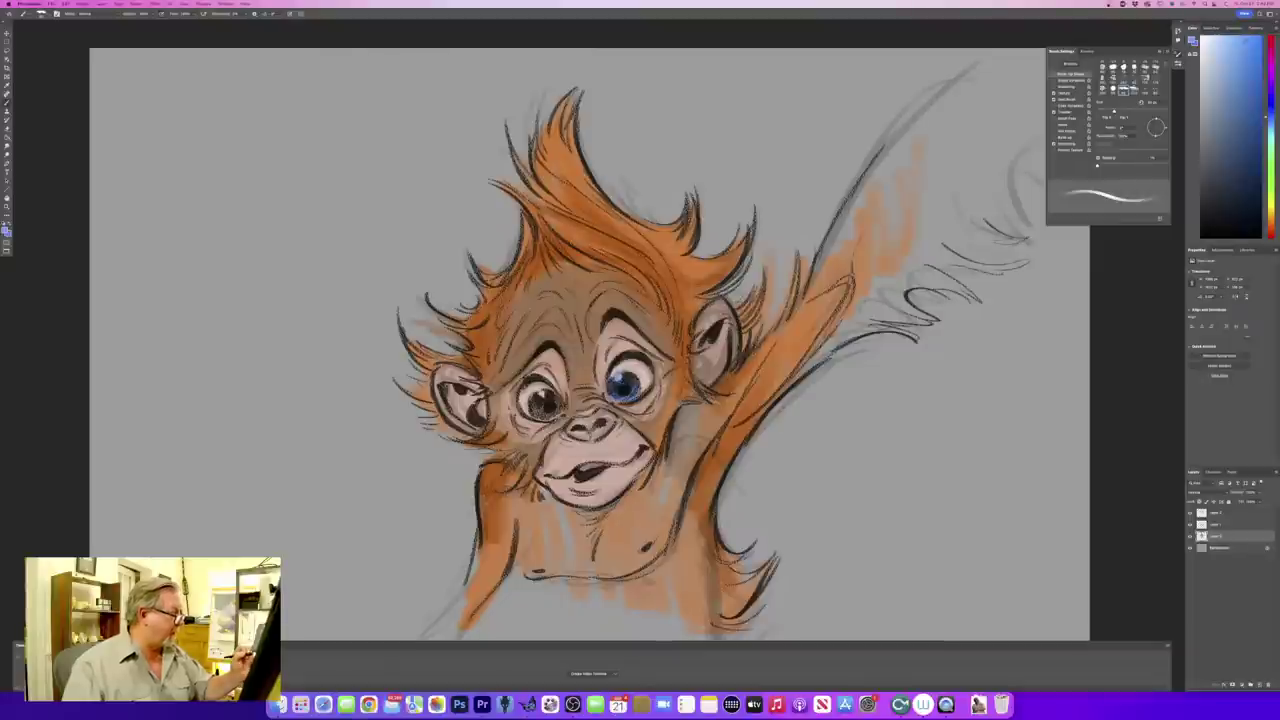
mouse_move(534, 404)
mouse_down()
mouse_move(550, 418)
mouse_move(552, 396)
mouse_move(552, 410)
mouse_up()
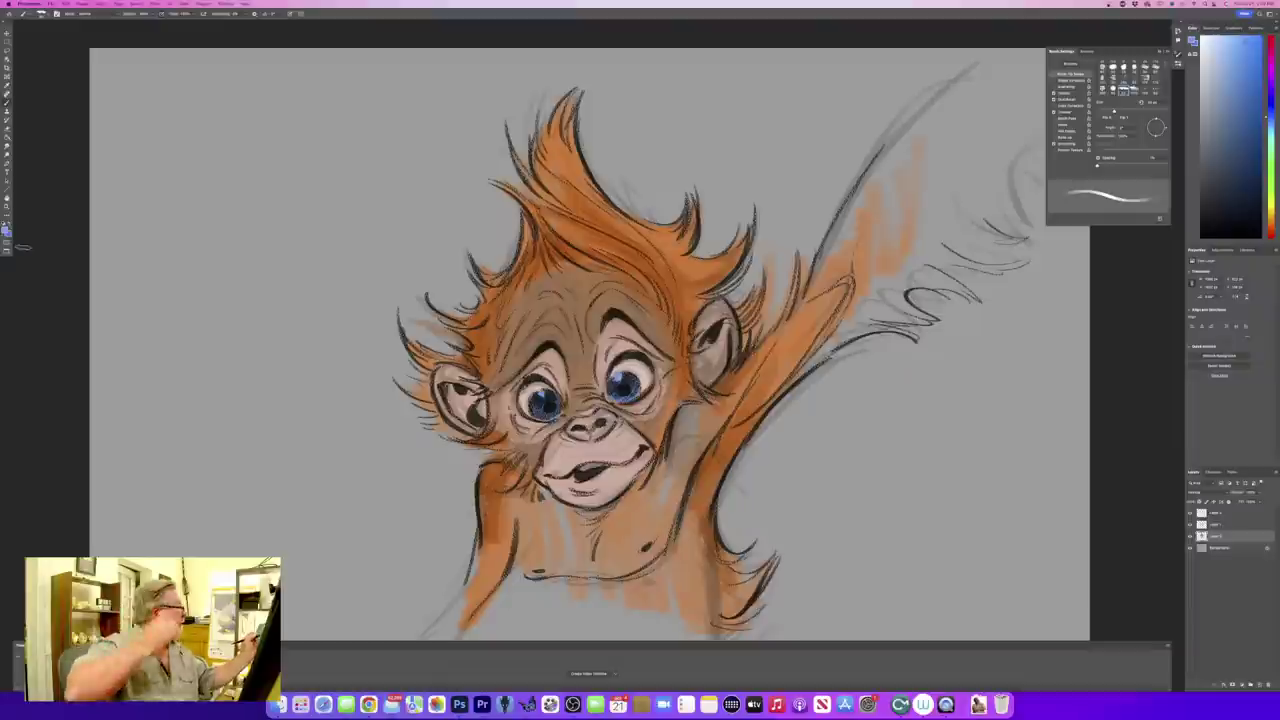
- Set the foreground color to near-white and add a new layer above the line art layers
click(8, 231)
click(743, 411)
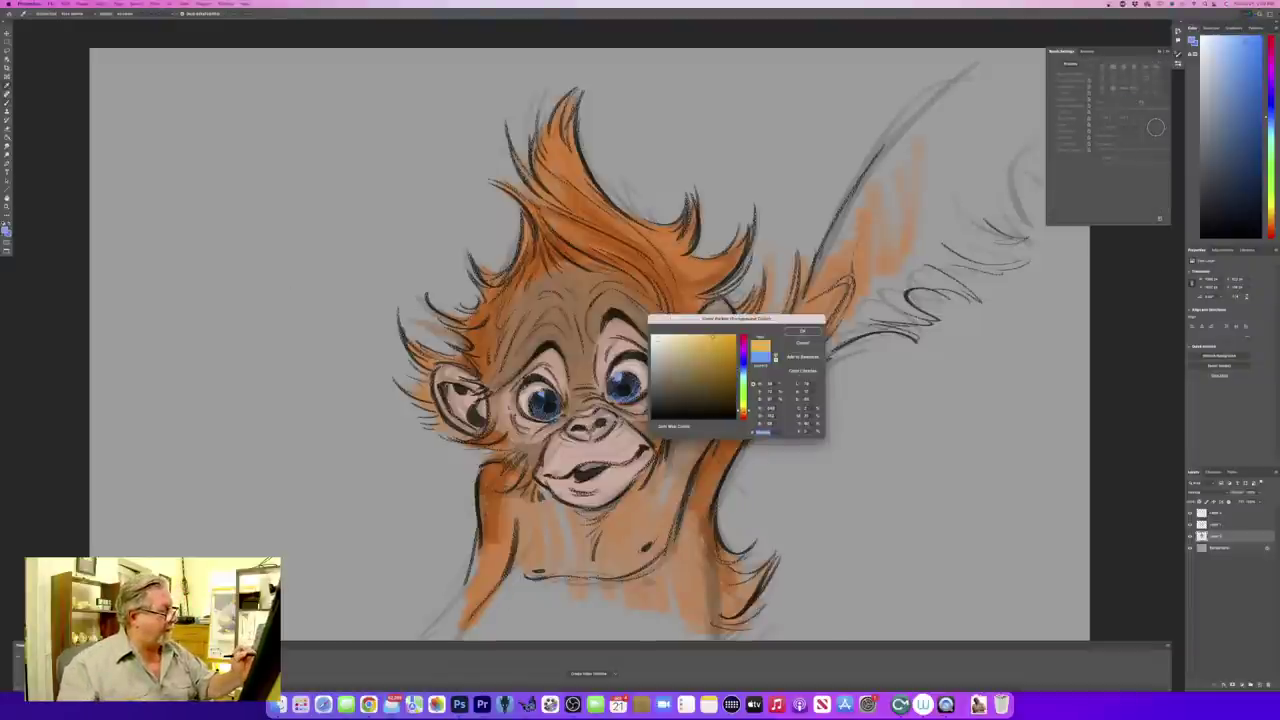
click(655, 337)
click(800, 332)
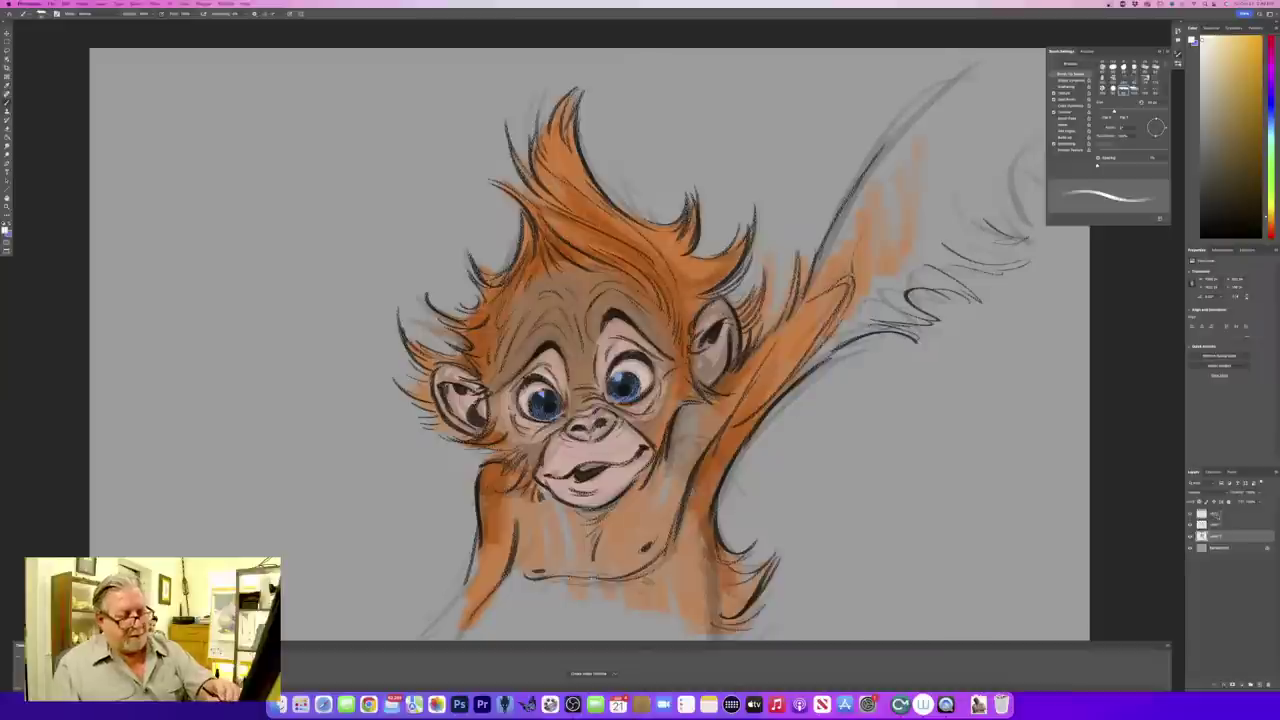
click(1215, 514)
click(1260, 684)
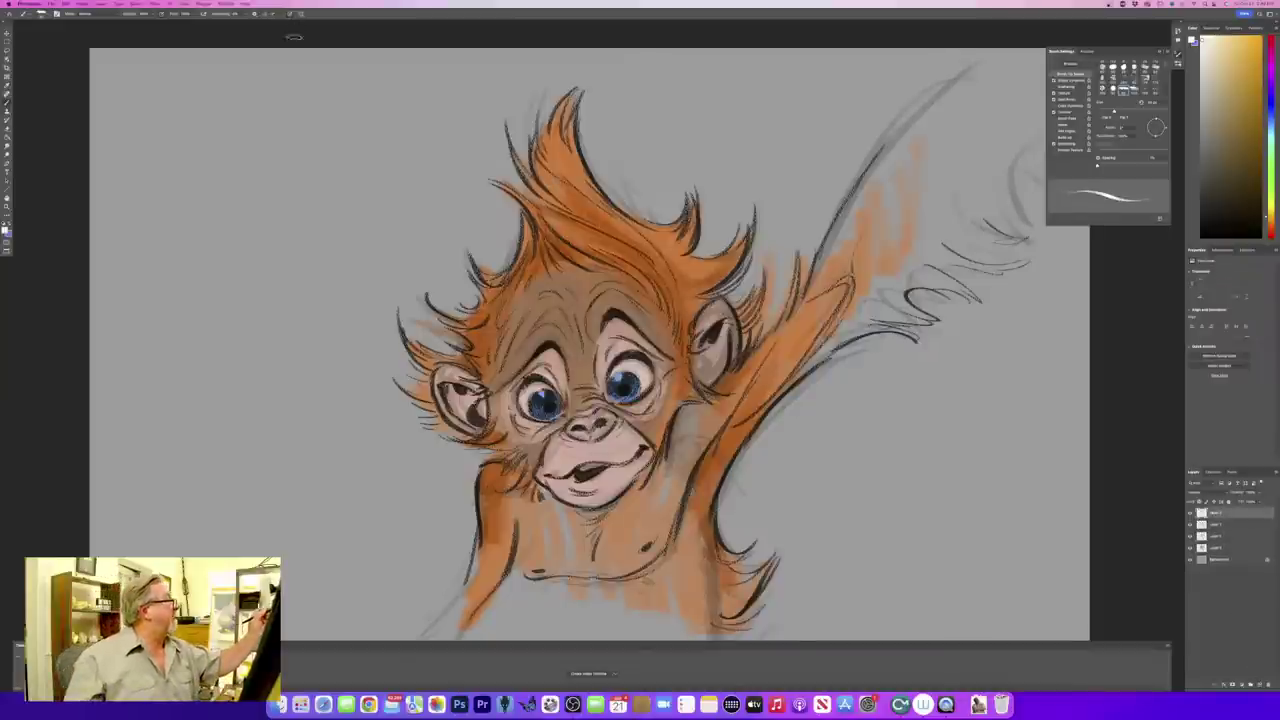
- Reduce the brush size and paint near-white highlights in both pupils, along the lower eyelids, and inside the mouth as teeth
key(bracketleft)
key(bracketleft)
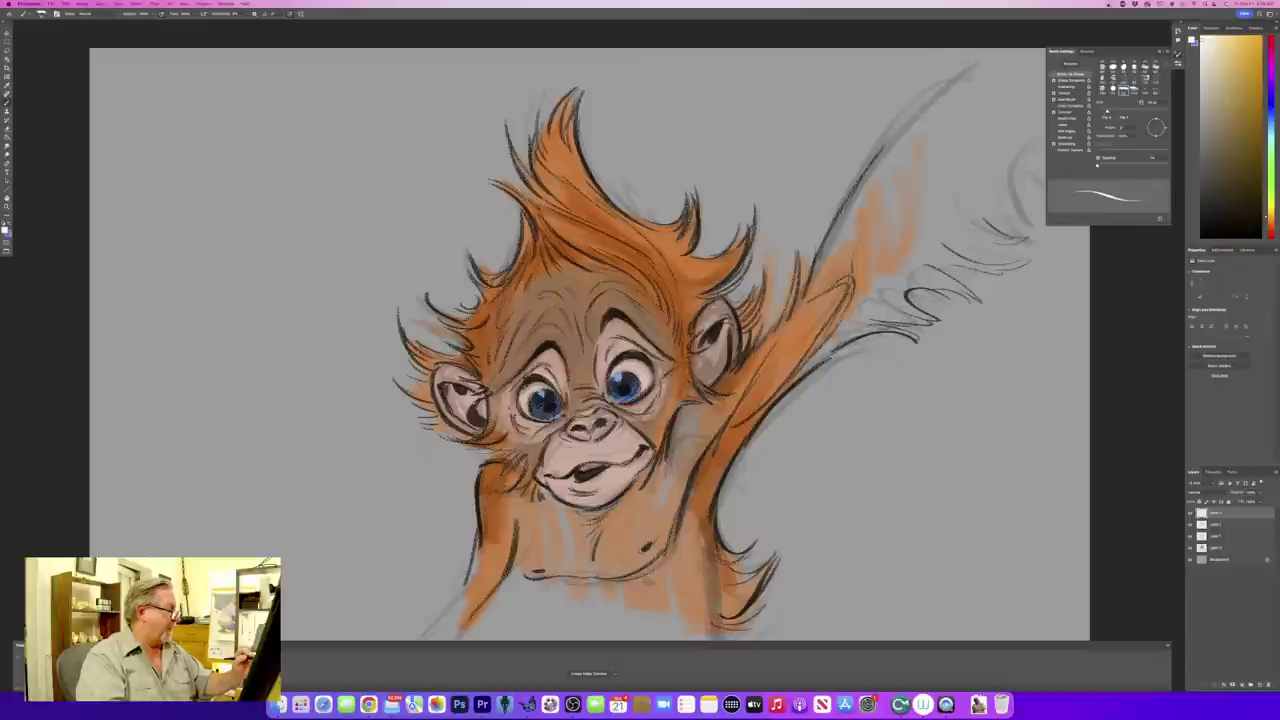
drag(537, 391, 545, 395)
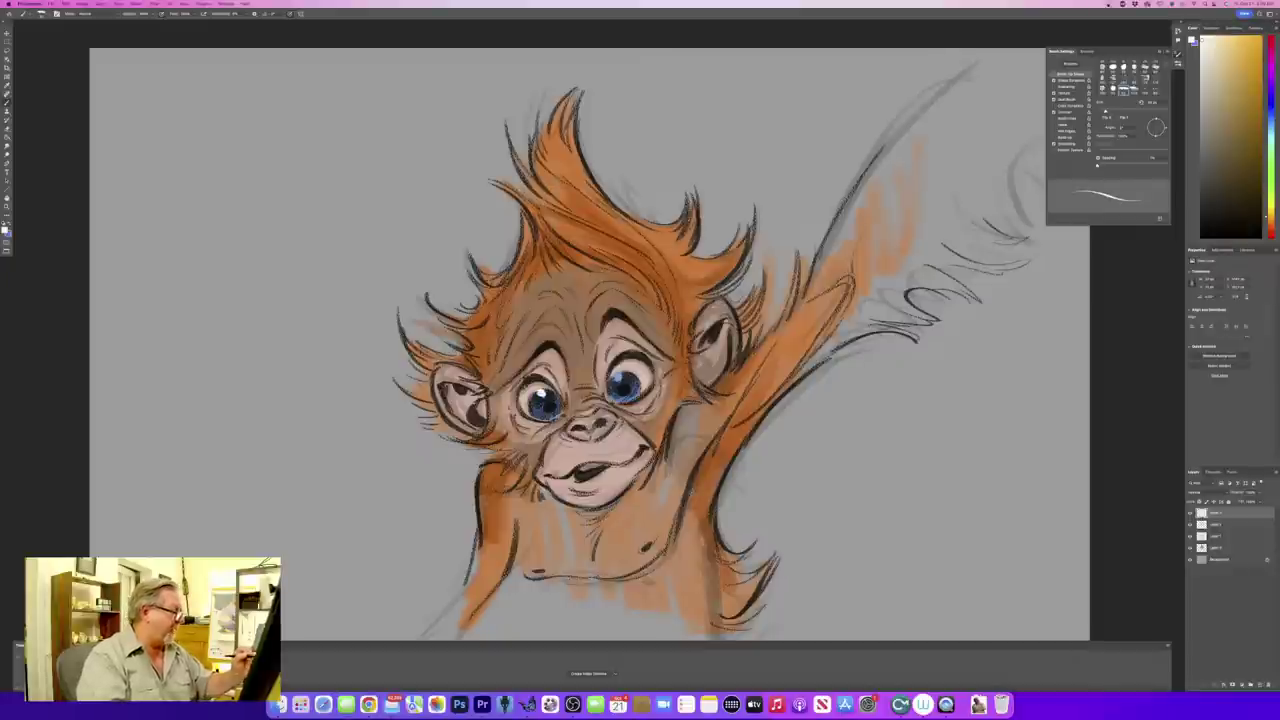
drag(615, 377, 616, 381)
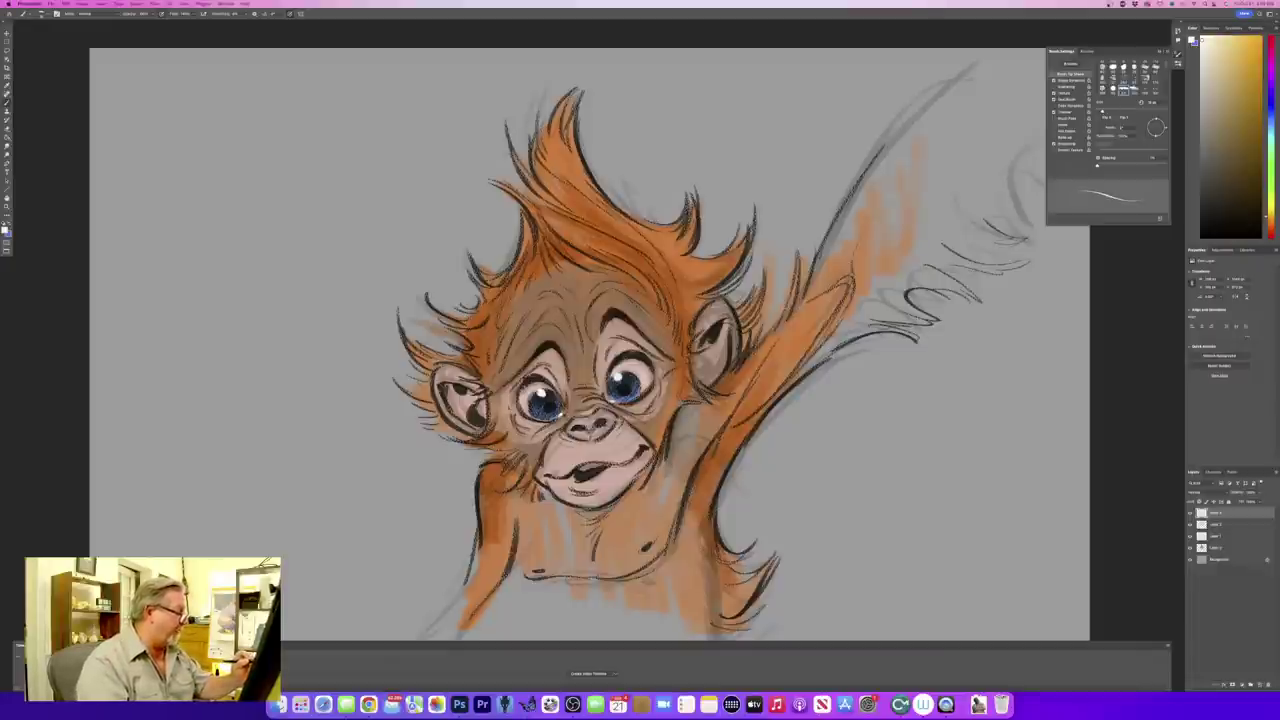
drag(650, 384, 616, 402)
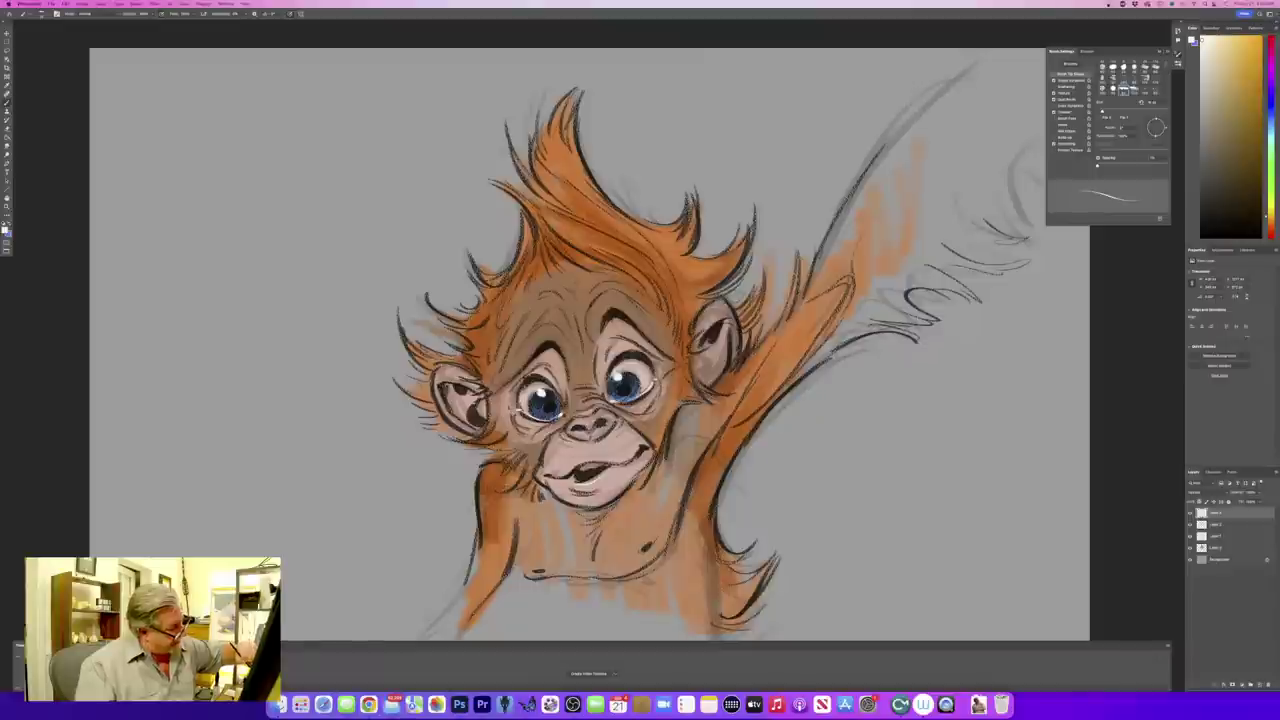
drag(600, 466, 578, 470)
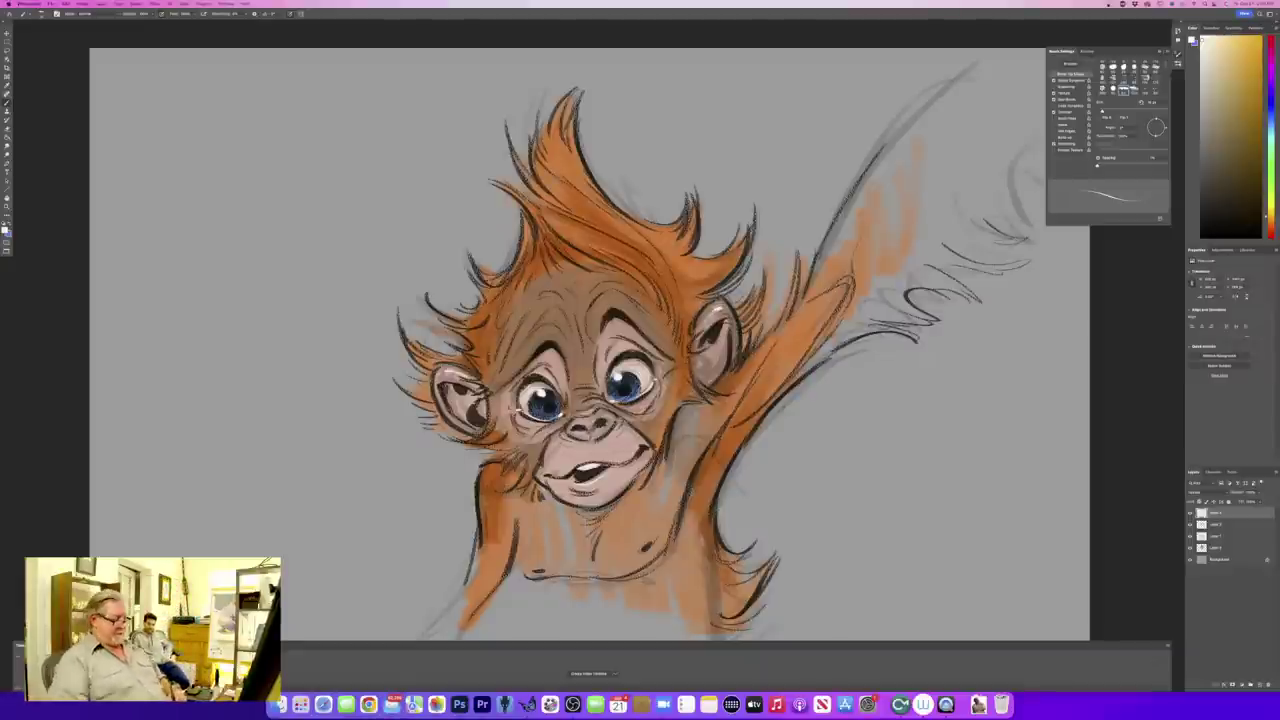
- Set the foreground color to a light orange and paint fine highlight strands through the tuft and the swept hair on top of the head
scroll(645, 358, up, 7)
scroll(645, 358, down, 6)
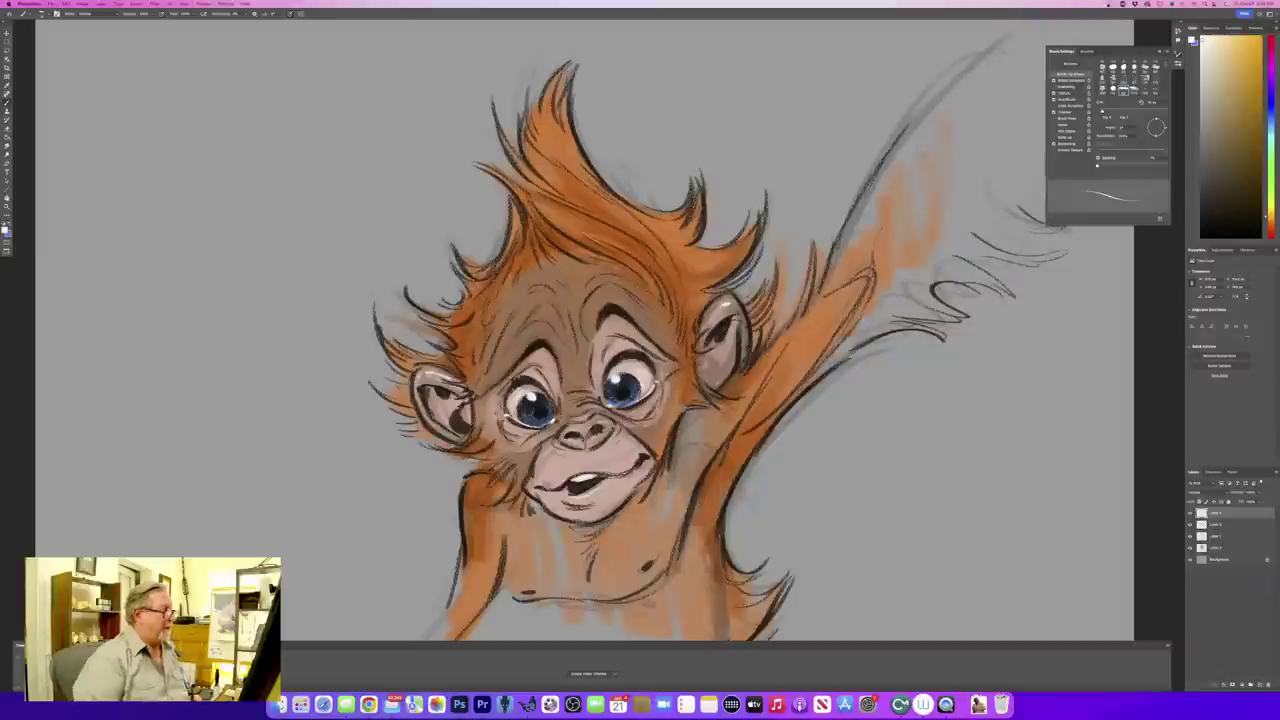
click(8, 229)
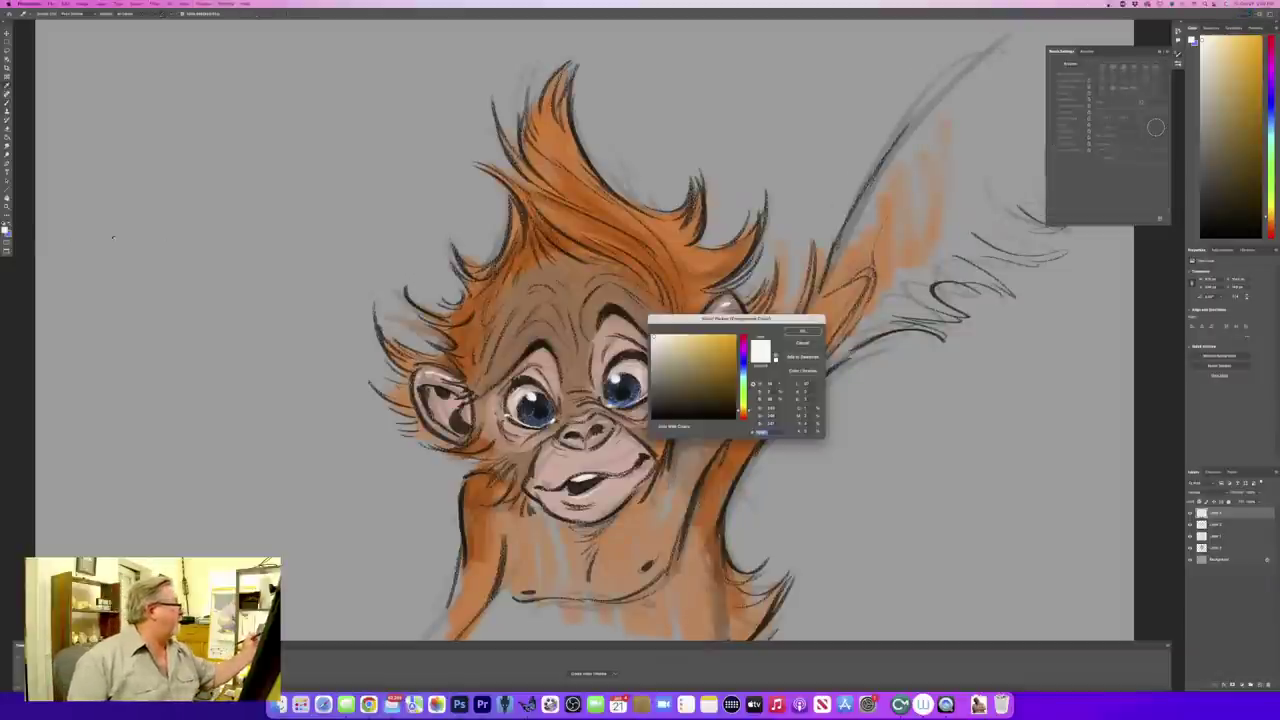
click(668, 228)
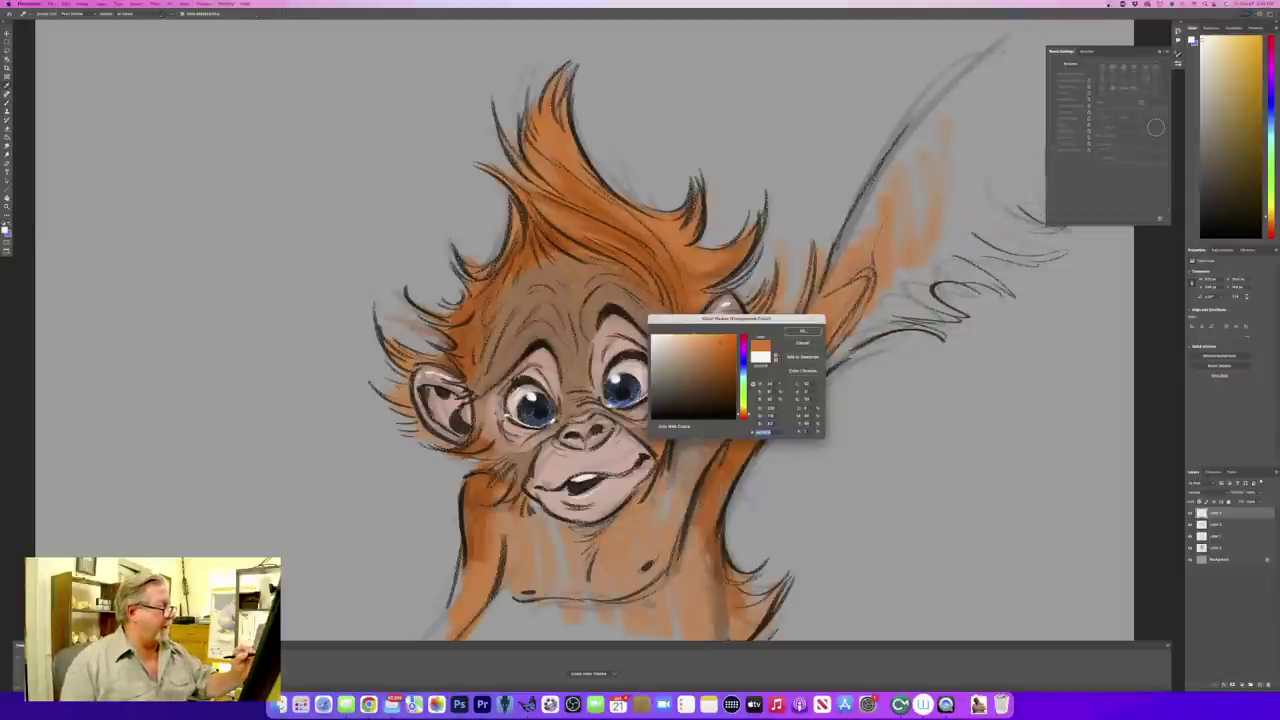
key(Return)
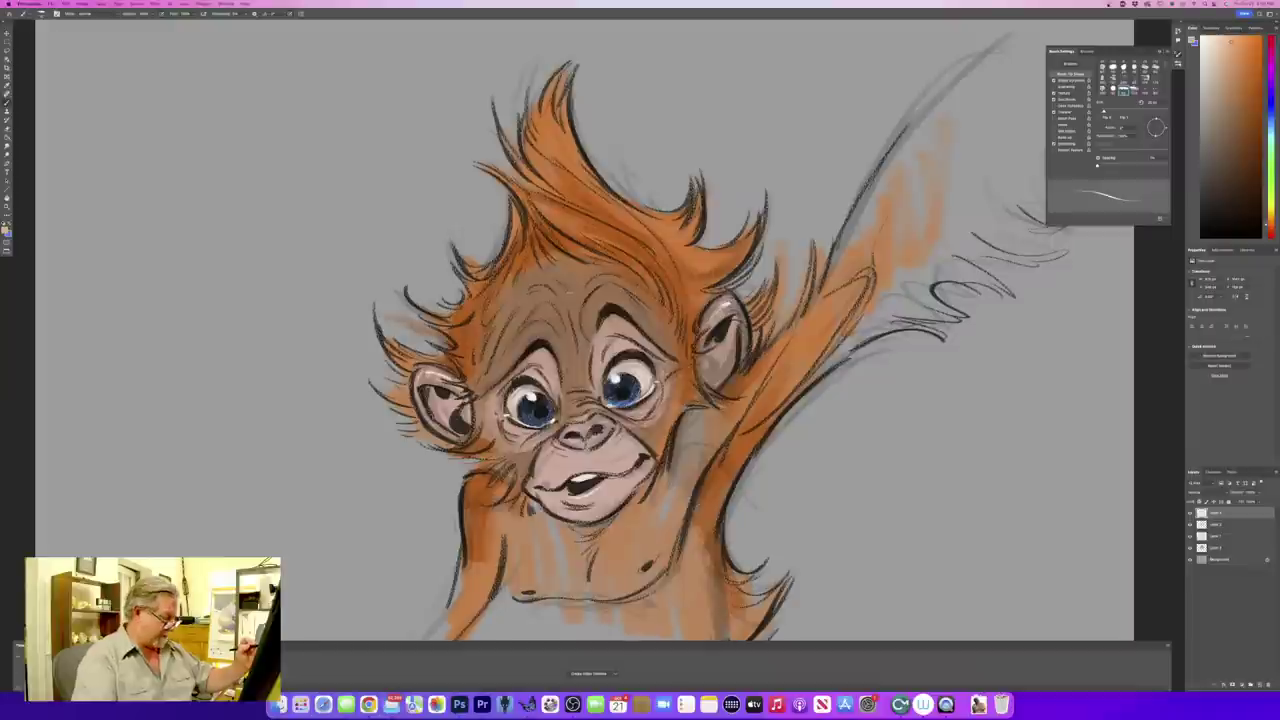
key(super+minus)
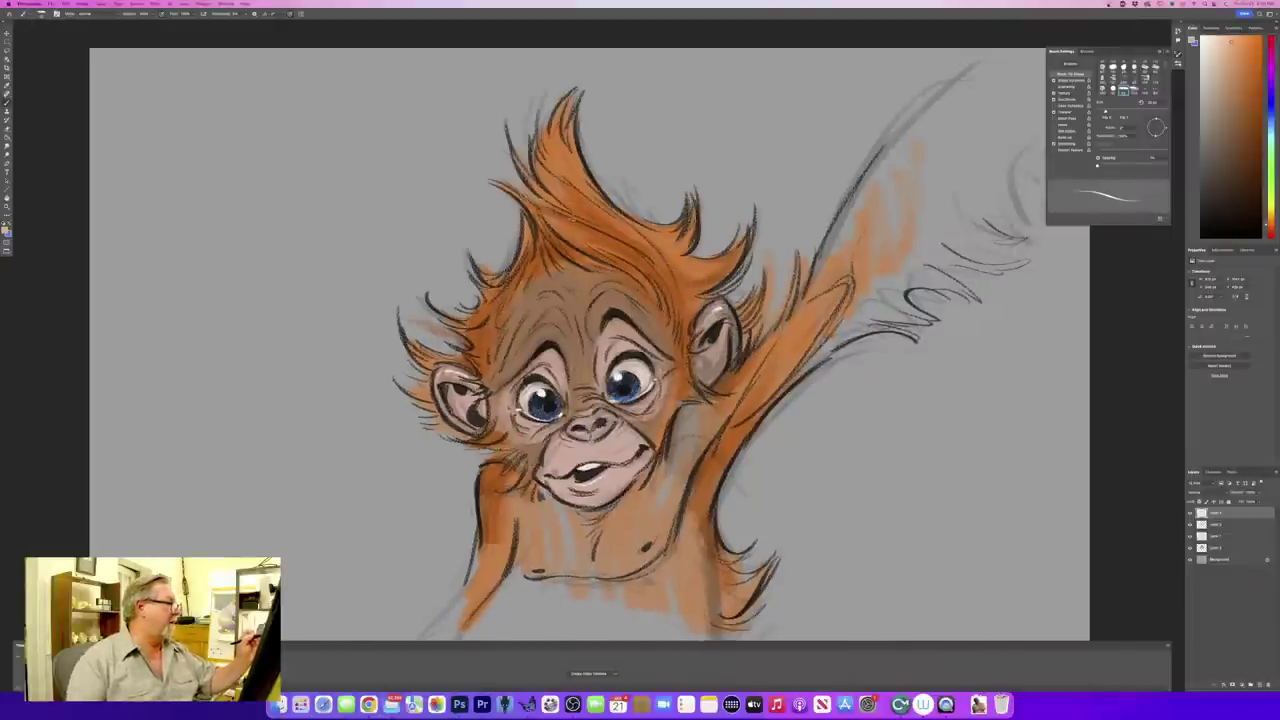
mouse_move(570, 214)
mouse_down()
mouse_move(671, 292)
mouse_move(648, 250)
mouse_move(660, 248)
mouse_up()
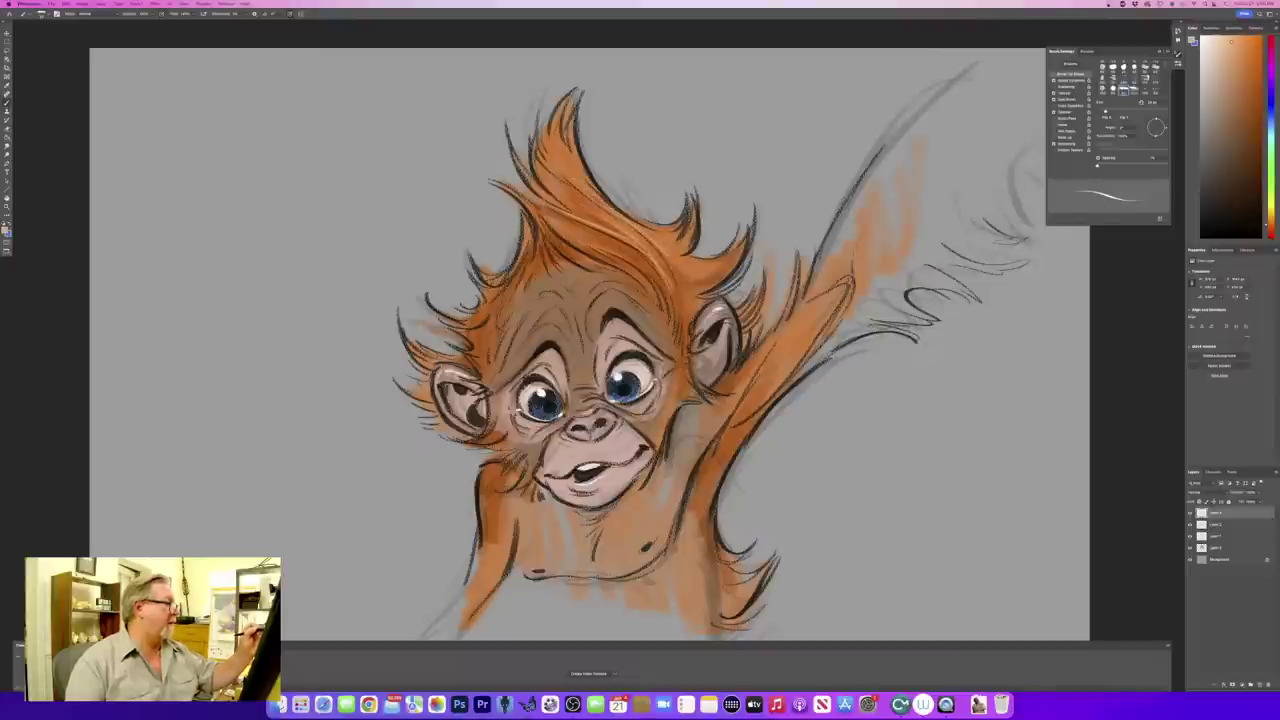
mouse_move(566, 126)
mouse_down()
mouse_move(553, 175)
mouse_move(605, 217)
mouse_up()
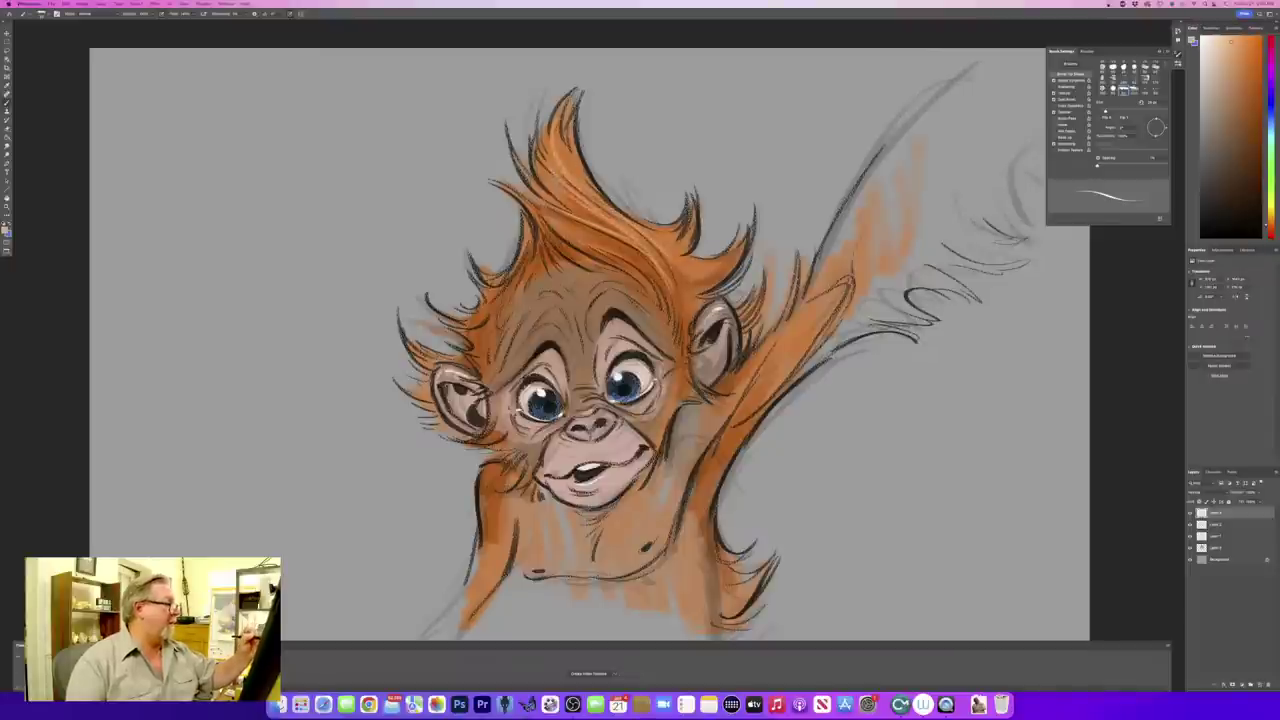
mouse_move(689, 211)
mouse_down()
mouse_move(680, 238)
mouse_move(695, 274)
mouse_move(677, 267)
mouse_up()
mouse_move(546, 231)
mouse_down()
mouse_move(594, 266)
mouse_move(622, 254)
mouse_move(662, 286)
mouse_up()
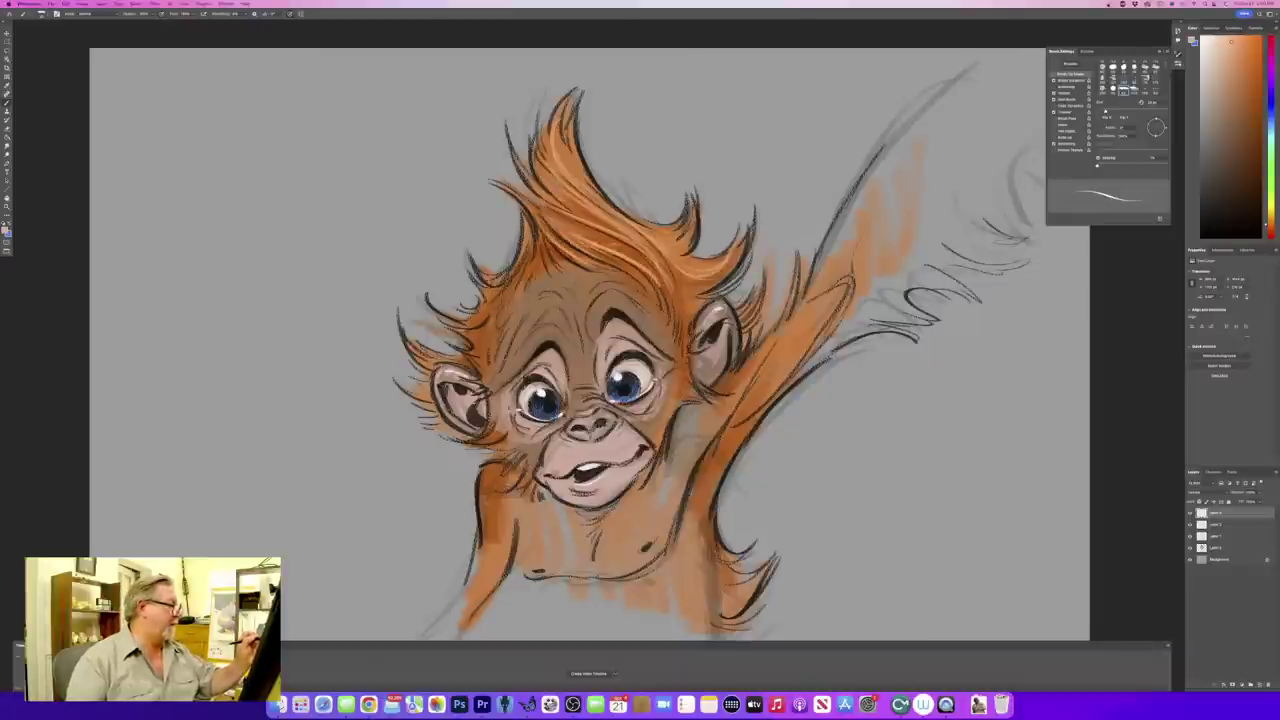
- Finish the light orange strands in the swept hair, then reduce the brush size and add finer ones along both sides of the head
drag(584, 233, 606, 241)
key(bracketleft)
key(bracketleft)
key(bracketleft)
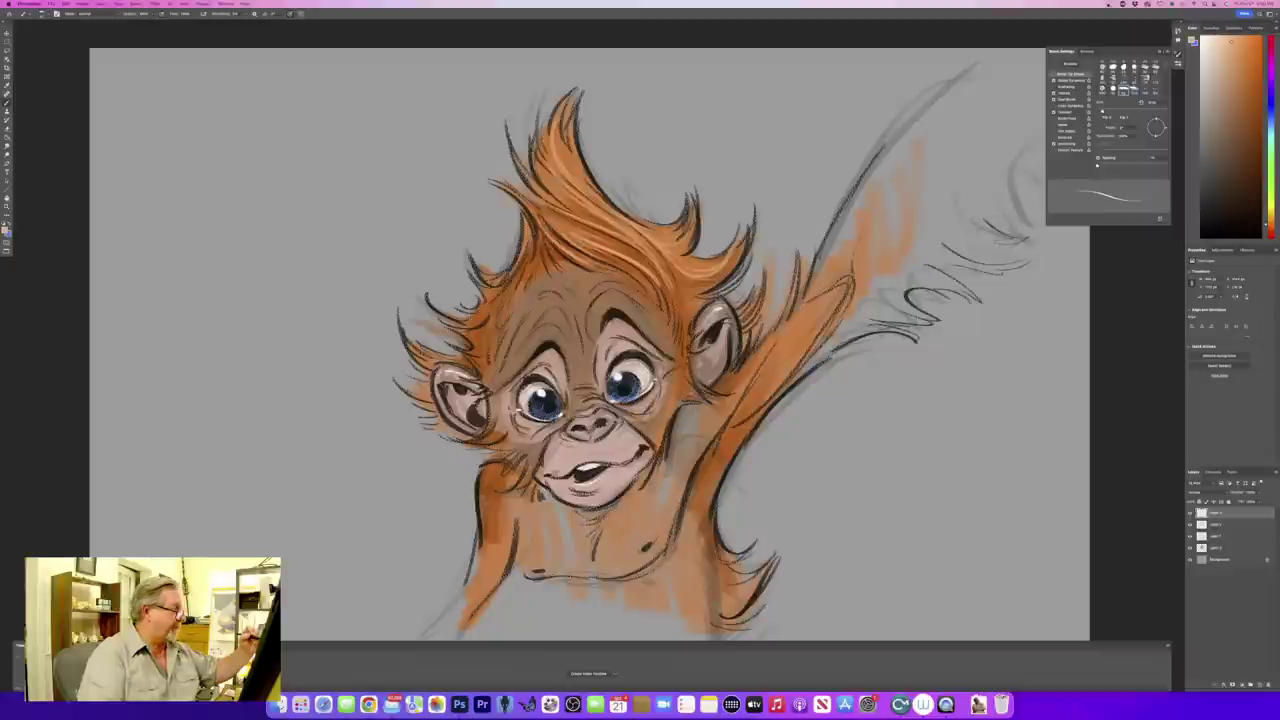
drag(526, 257, 511, 283)
mouse_move(527, 253)
mouse_down()
mouse_move(470, 324)
mouse_move(440, 316)
mouse_up()
drag(489, 335, 441, 321)
mouse_move(483, 343)
mouse_down()
mouse_move(453, 329)
mouse_move(461, 341)
mouse_up()
drag(699, 280, 742, 250)
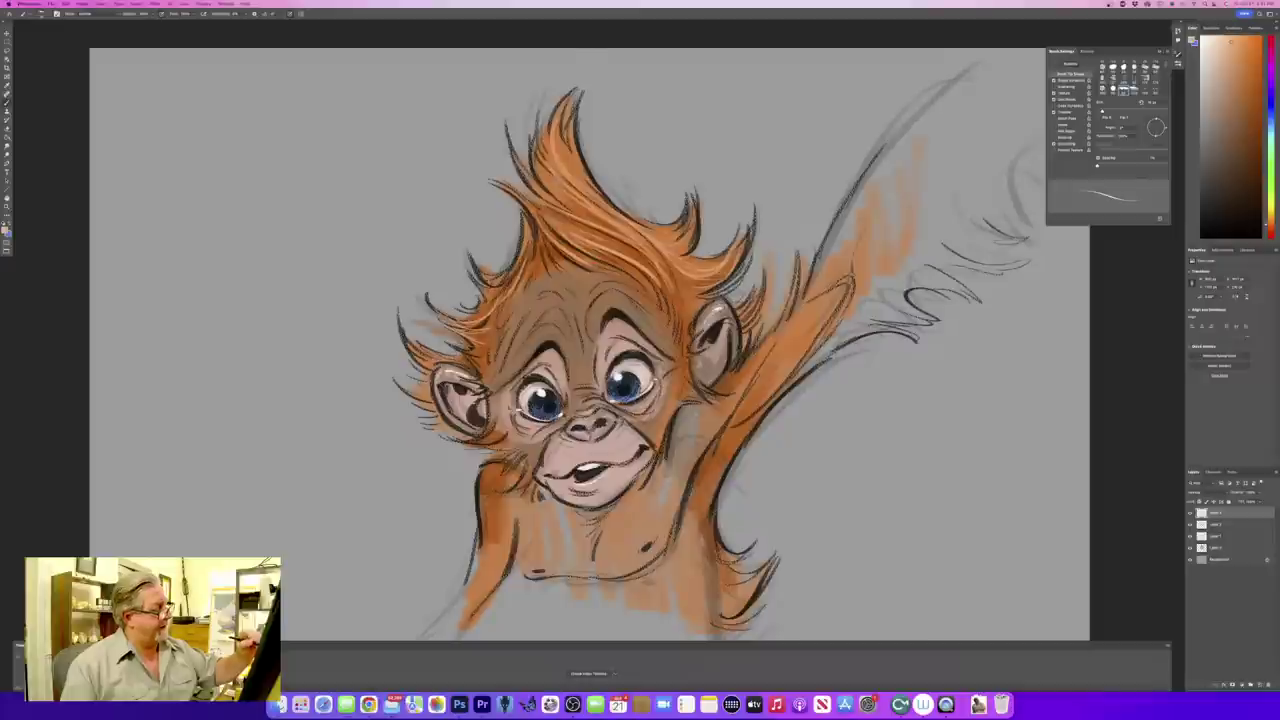
- Paint light orange highlight strands in the fur beside the raised arm's ear, on the upper raised arm, and on the lowered arm's shoulder
drag(738, 314, 756, 290)
drag(742, 318, 762, 283)
drag(766, 349, 786, 298)
mouse_move(750, 361)
mouse_down()
mouse_move(790, 294)
mouse_move(775, 326)
mouse_up()
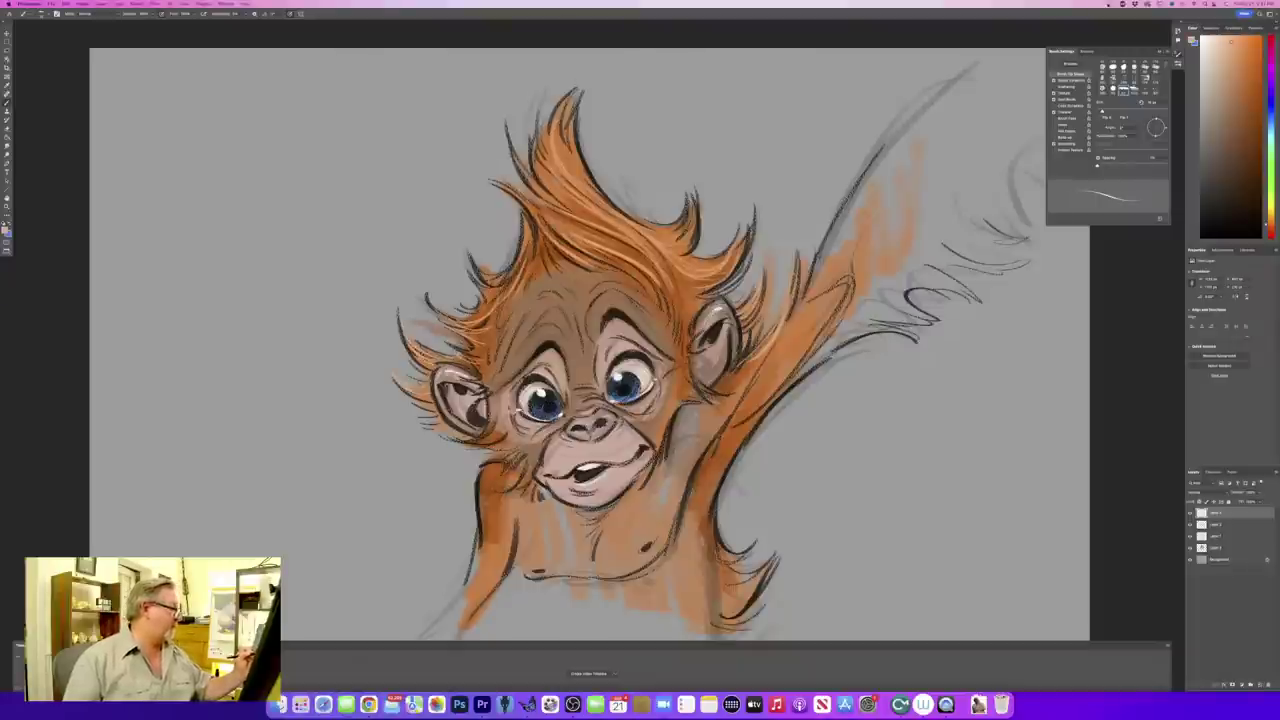
drag(501, 472, 482, 491)
drag(490, 477, 485, 515)
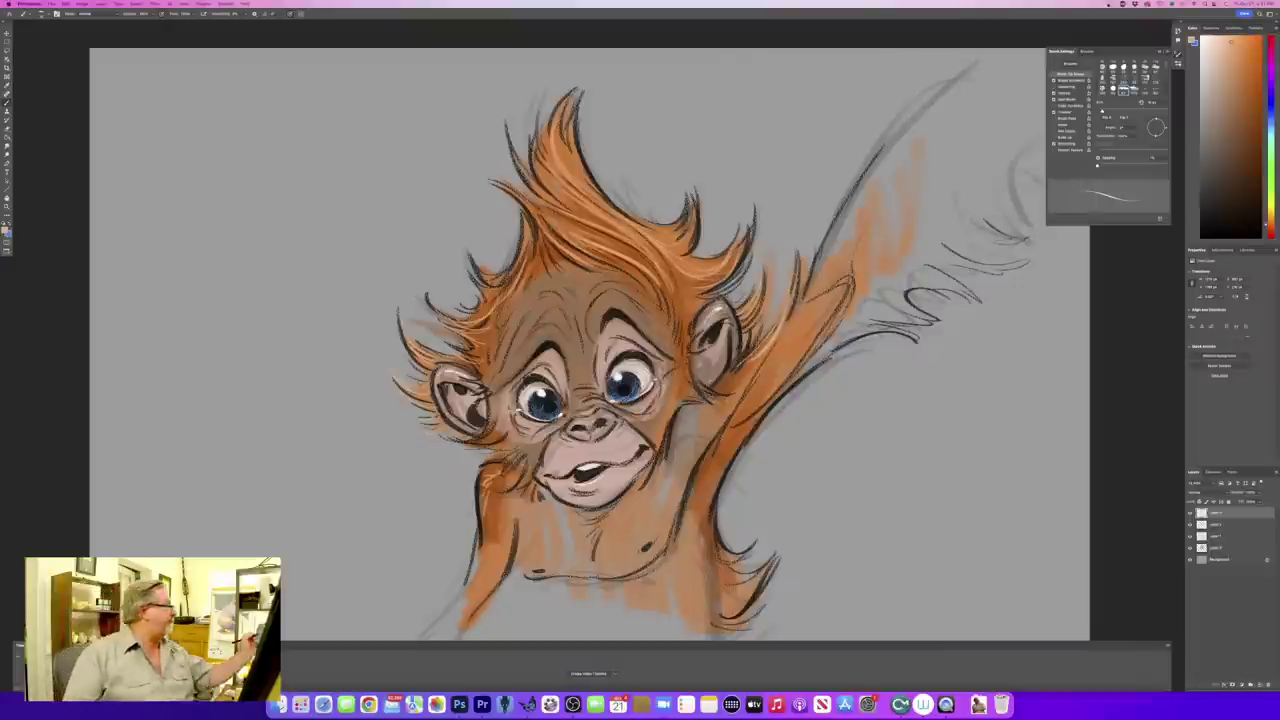
- Set the foreground color to a muted tan and add a new top layer in Multiply blend mode
click(5, 230)
click(687, 370)
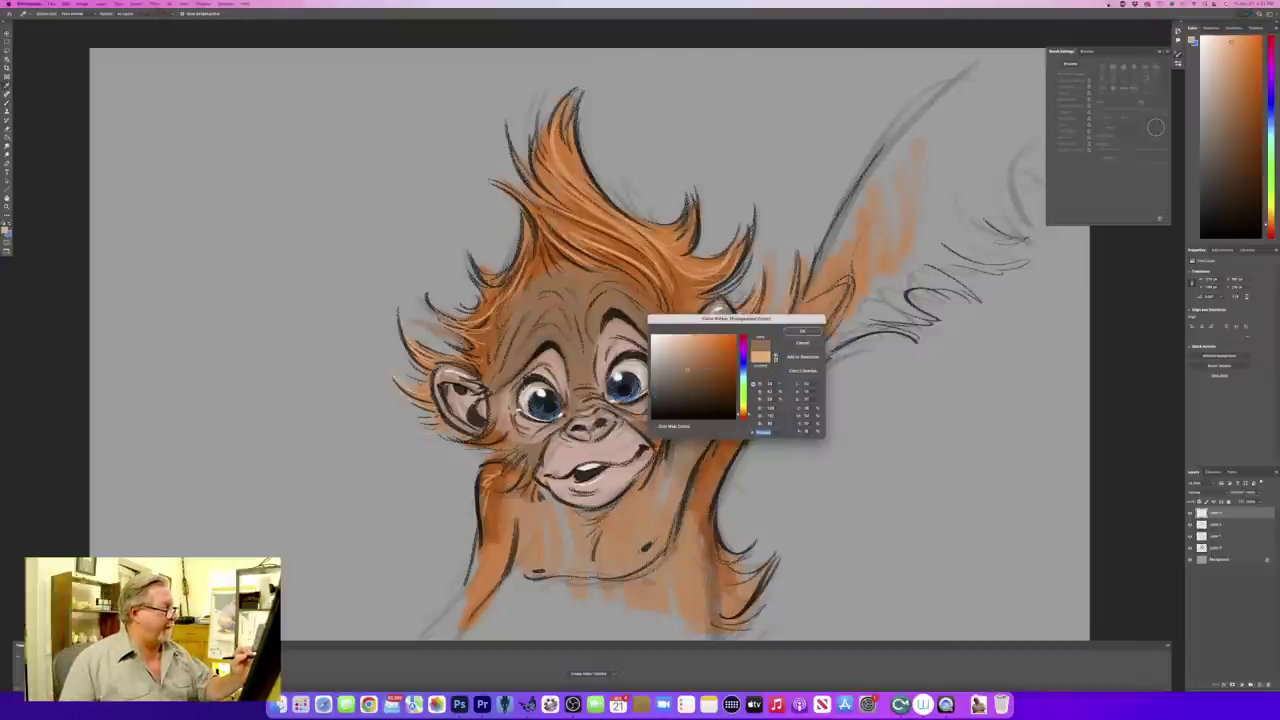
key(Return)
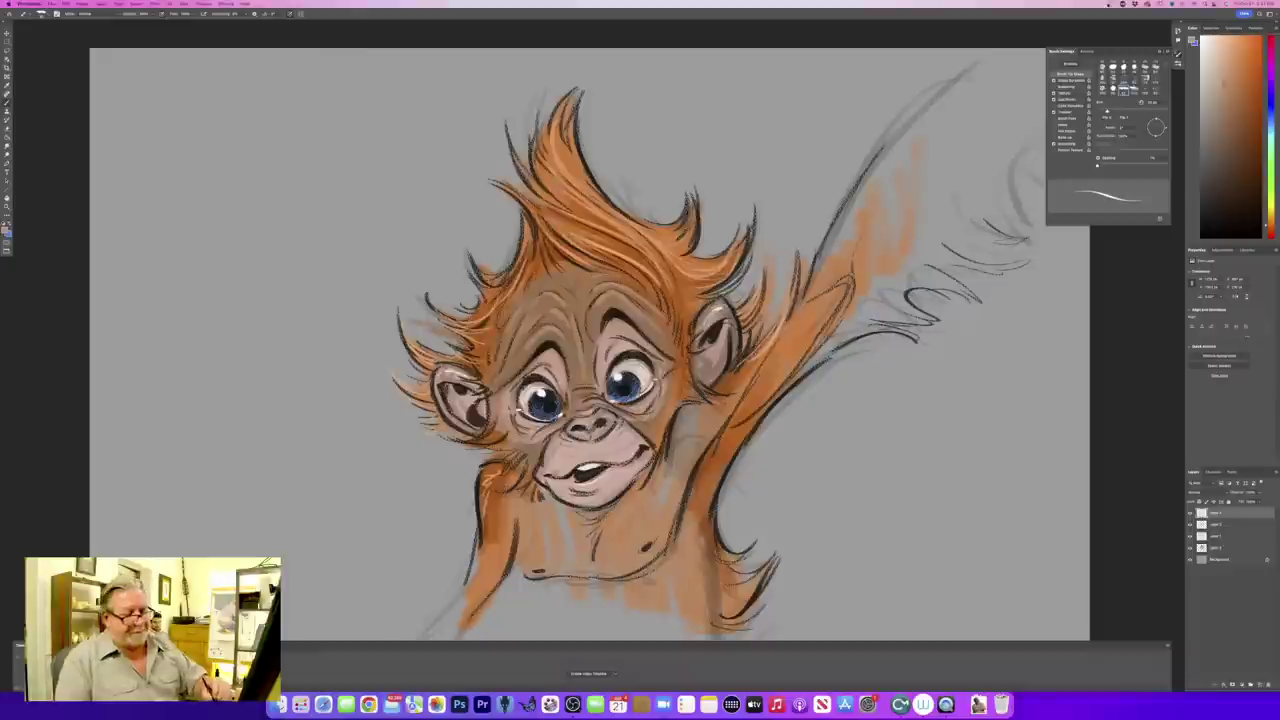
click(1257, 684)
click(1194, 492)
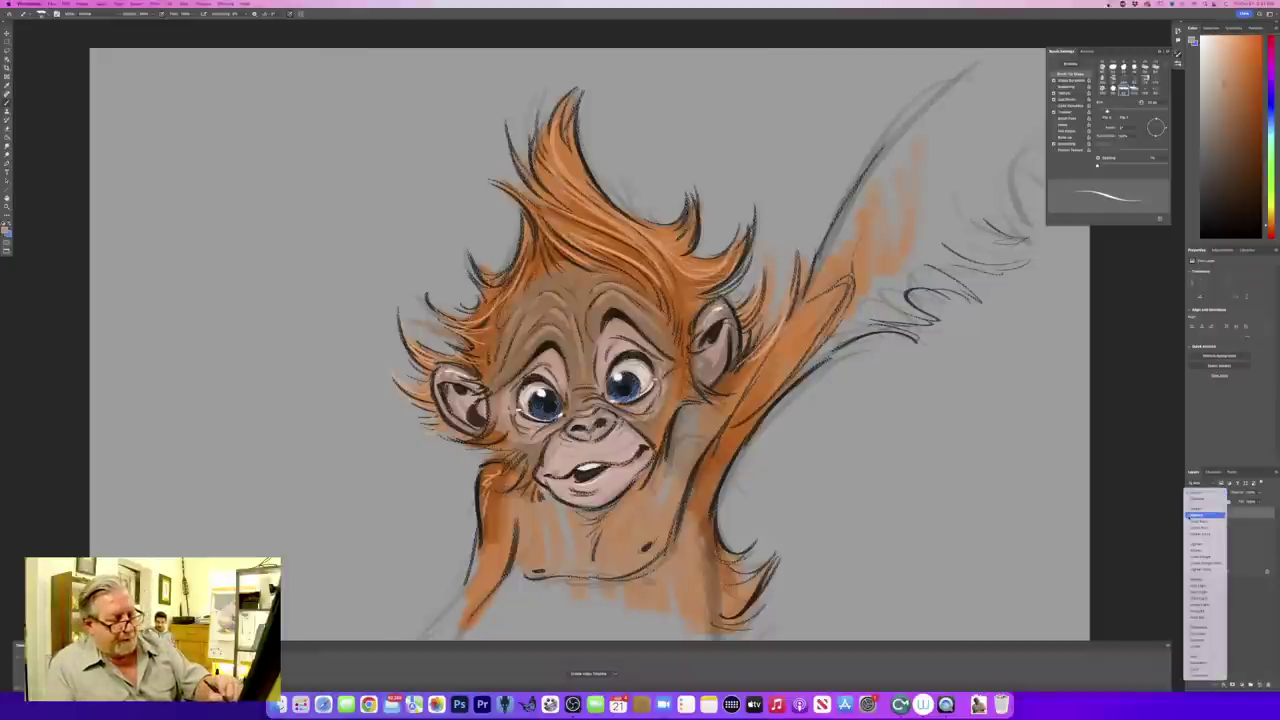
click(1195, 514)
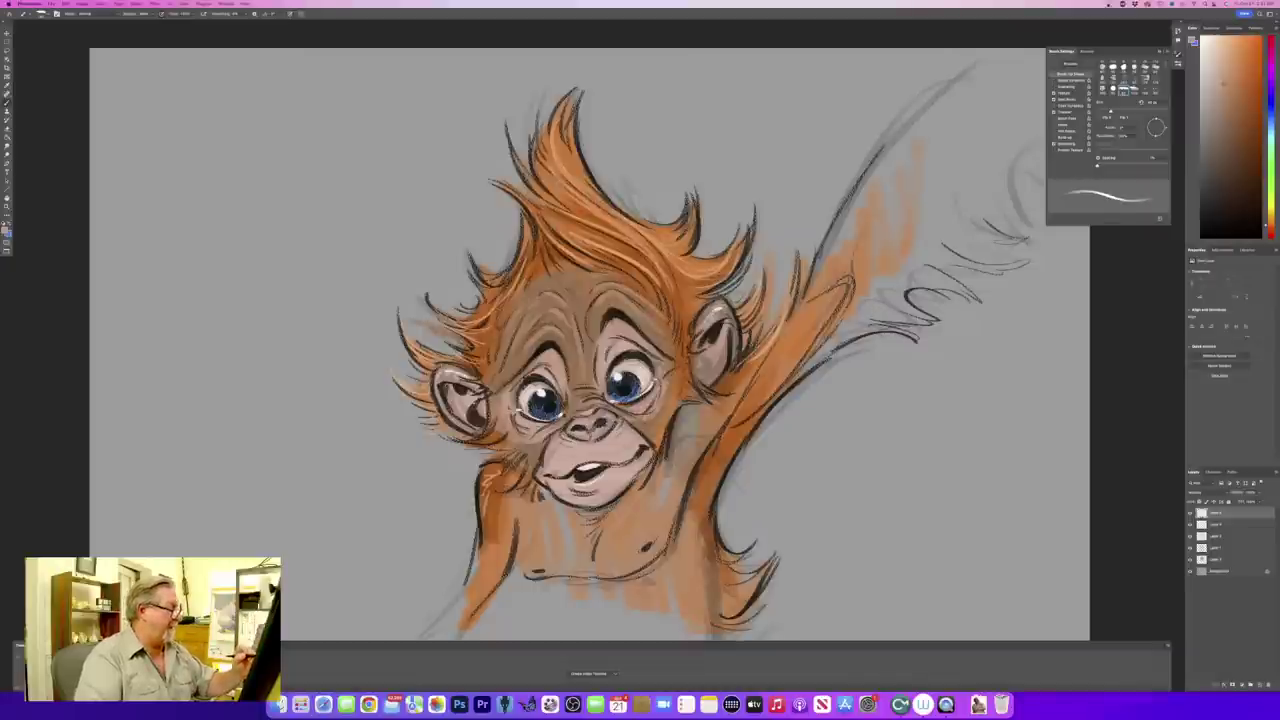
- Set the foreground color to a grayer tan and shade the upper eyelid of the eye nearer the raised arm
mouse_move(668, 365)
mouse_down()
mouse_move(613, 322)
mouse_move(605, 349)
mouse_up()
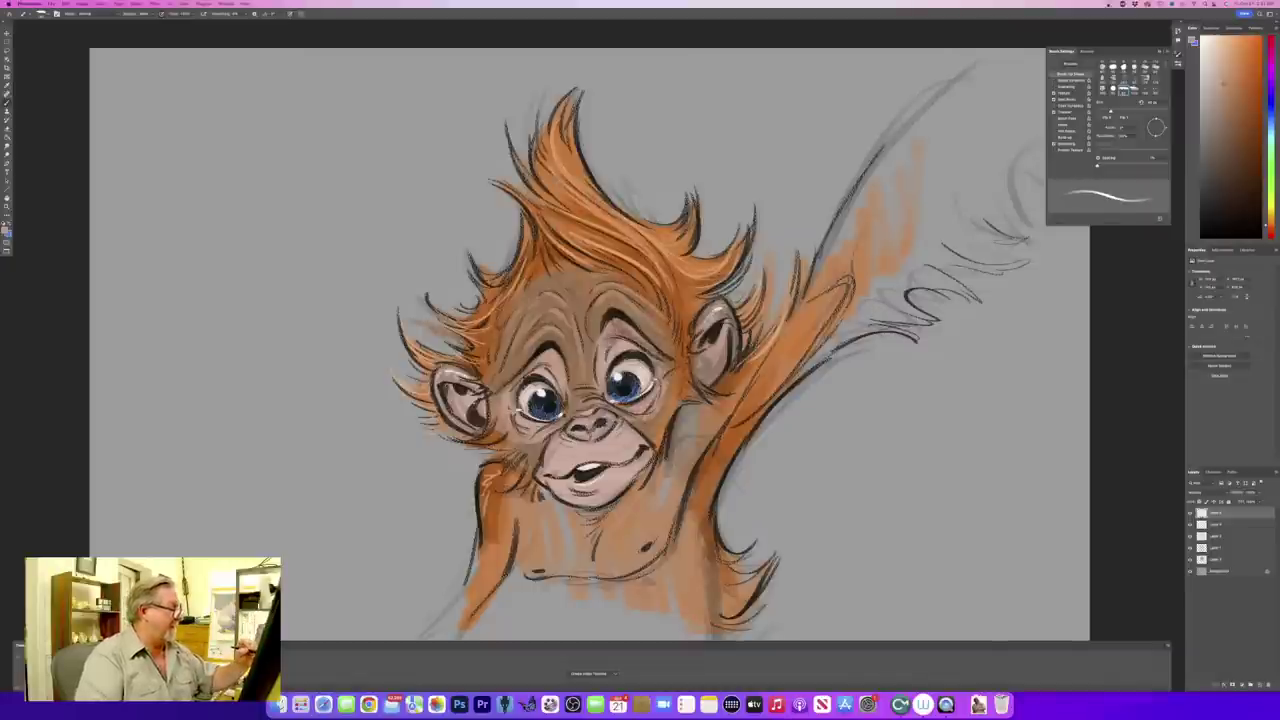
click(5, 230)
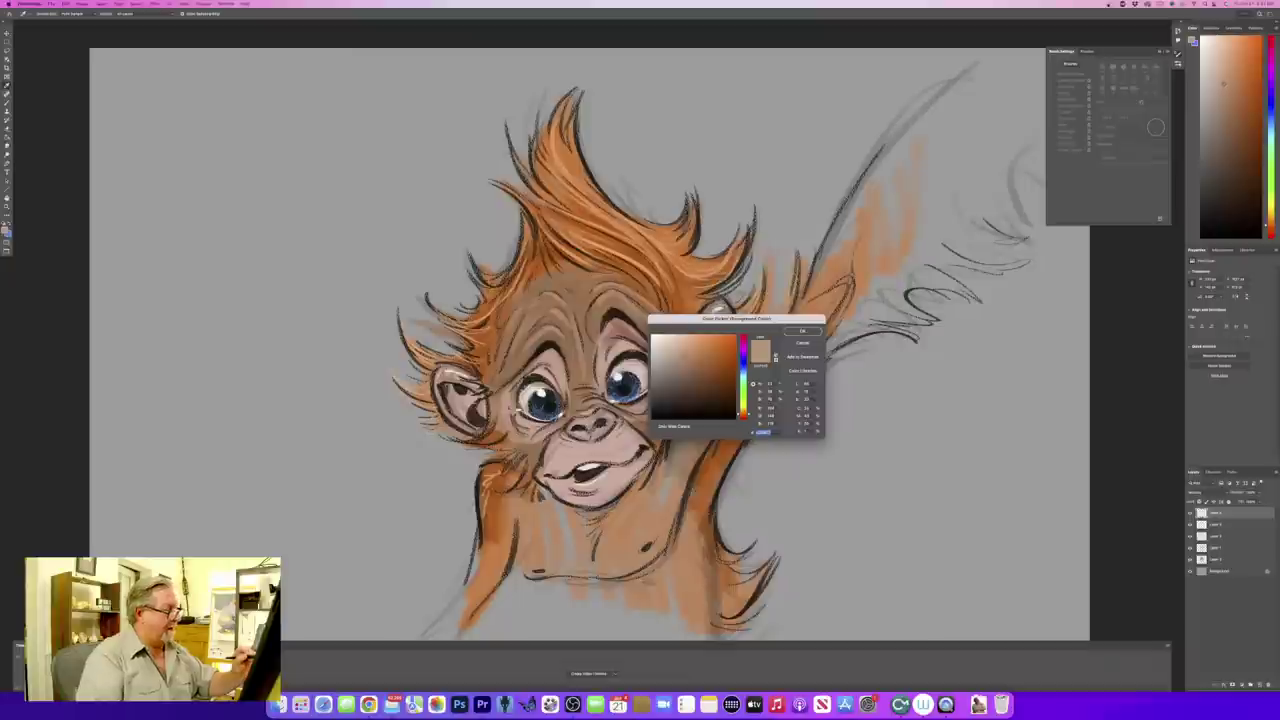
key(Return)
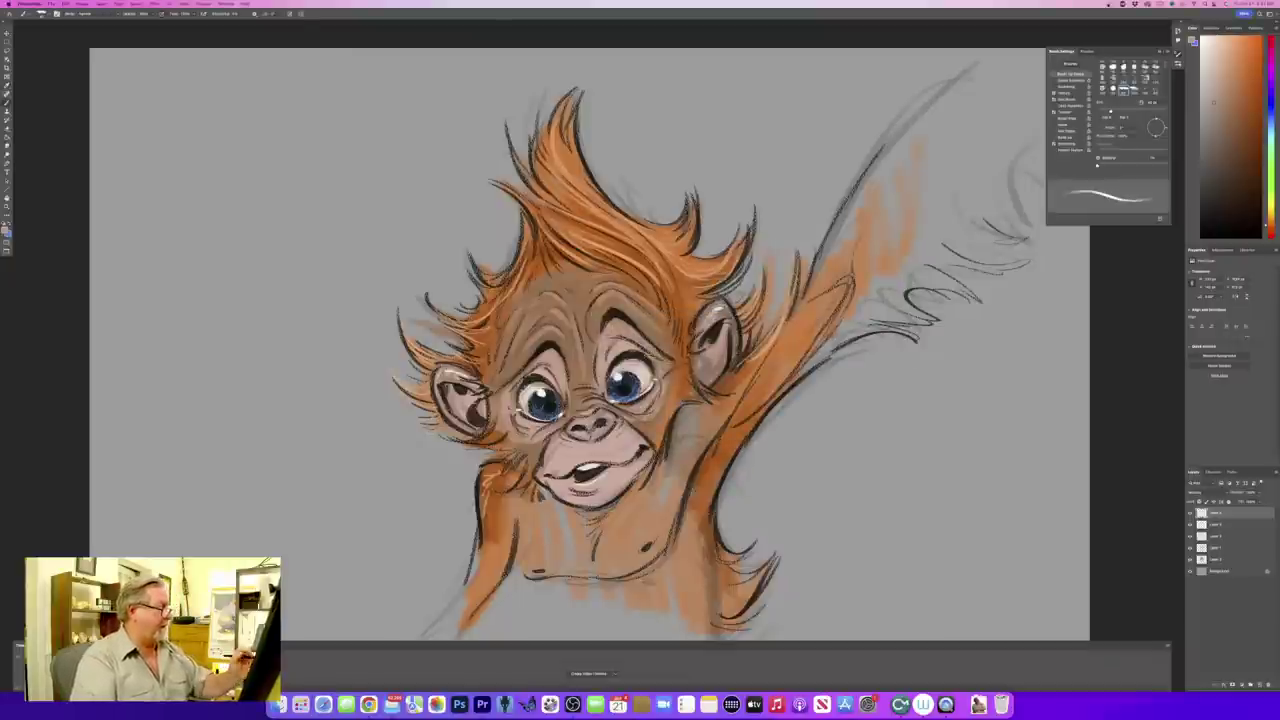
right_click(658, 356)
key(Escape)
mouse_move(664, 362)
mouse_down()
mouse_move(637, 343)
mouse_move(606, 345)
mouse_up()
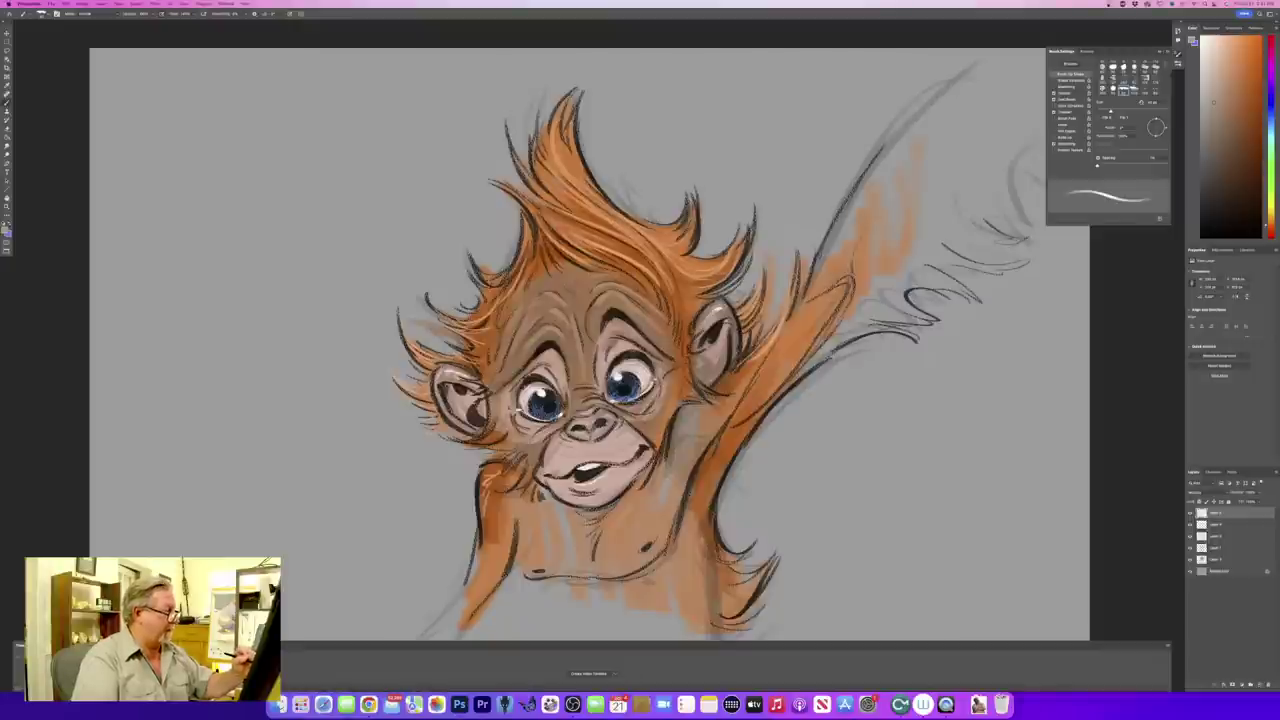
- Shade the lower muzzle, the area around the nose, the cheek, and the neck beneath the chin
mouse_move(648, 446)
mouse_down()
mouse_move(606, 501)
mouse_move(582, 508)
mouse_move(546, 480)
mouse_up()
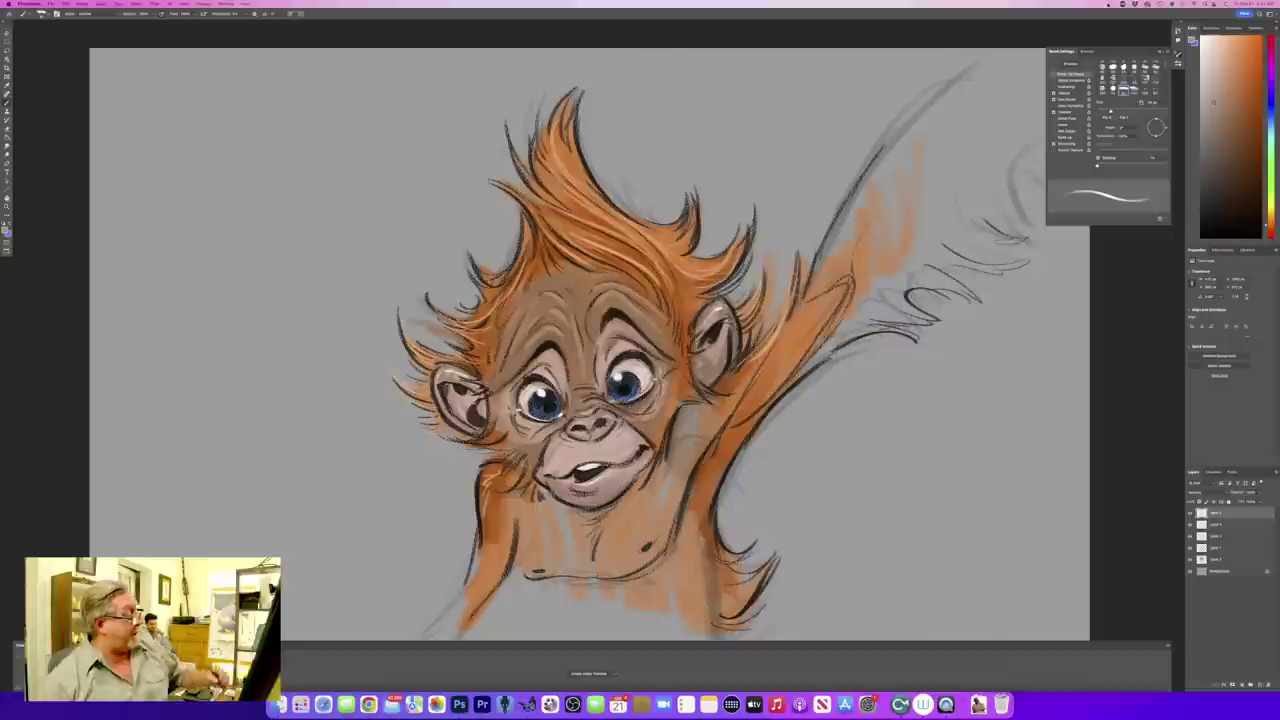
mouse_move(660, 456)
mouse_down()
mouse_move(590, 544)
mouse_move(528, 503)
mouse_move(596, 528)
mouse_move(578, 540)
mouse_move(540, 490)
mouse_move(485, 485)
mouse_move(500, 472)
mouse_move(486, 470)
mouse_move(530, 458)
mouse_move(510, 440)
mouse_move(572, 476)
mouse_move(622, 464)
mouse_up()
drag(562, 435, 610, 422)
mouse_move(530, 422)
mouse_down()
mouse_move(496, 430)
mouse_move(528, 447)
mouse_up()
drag(496, 388, 491, 432)
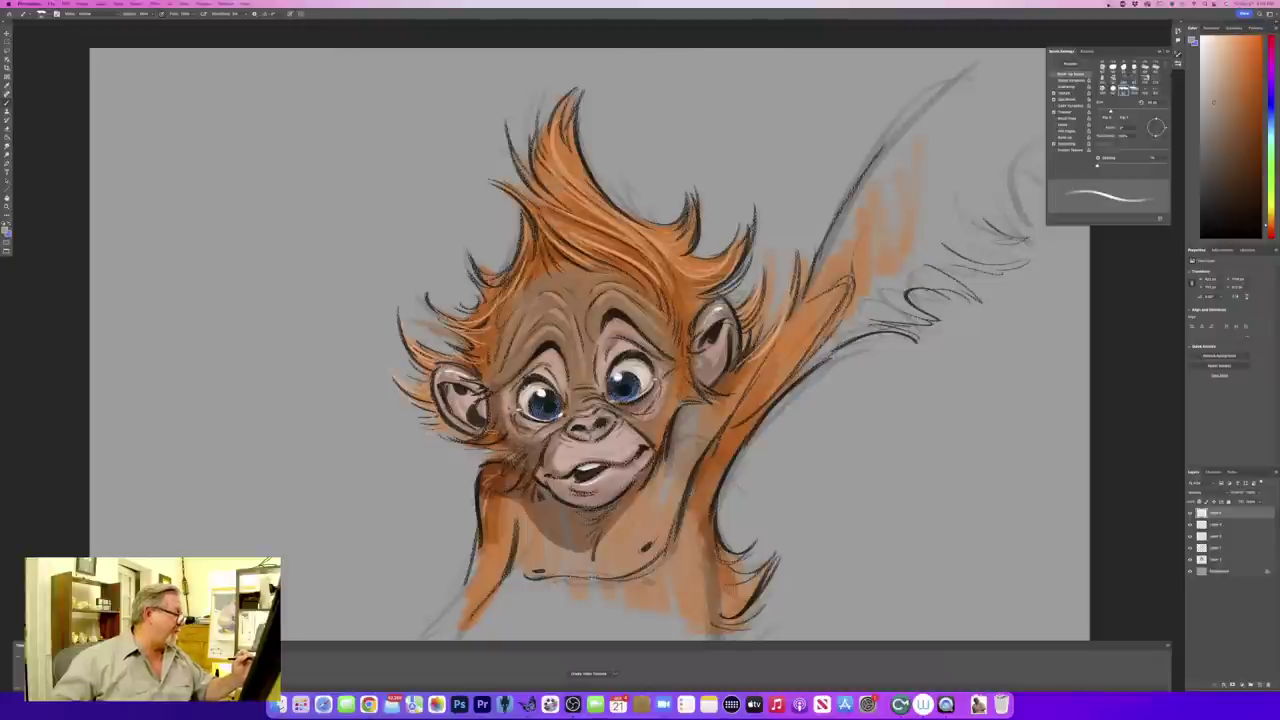
- Shade both ears, the brow, and the side hair framing the face
mouse_move(462, 372)
mouse_down()
mouse_move(478, 428)
mouse_move(492, 424)
mouse_move(468, 428)
mouse_move(494, 442)
mouse_move(422, 394)
mouse_move(425, 354)
mouse_move(492, 322)
mouse_up()
mouse_move(494, 358)
mouse_down()
mouse_move(560, 260)
mouse_move(542, 222)
mouse_move(540, 242)
mouse_move(606, 238)
mouse_move(668, 308)
mouse_move(672, 334)
mouse_up()
drag(680, 284, 688, 352)
drag(696, 318, 696, 382)
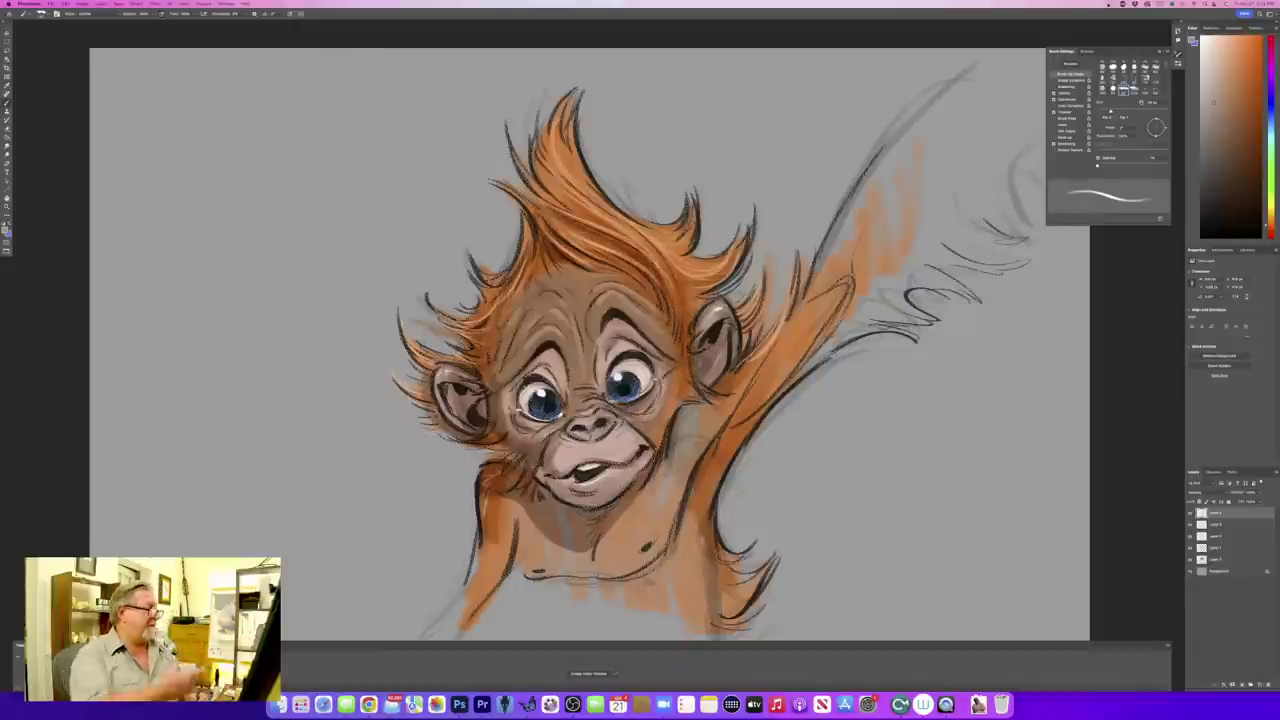
- Shade the hair roots above the forehead and the underside of the swept locks on top of the head
mouse_move(543, 250)
mouse_down()
mouse_move(521, 275)
mouse_move(547, 287)
mouse_up()
drag(526, 281, 502, 302)
drag(515, 282, 482, 311)
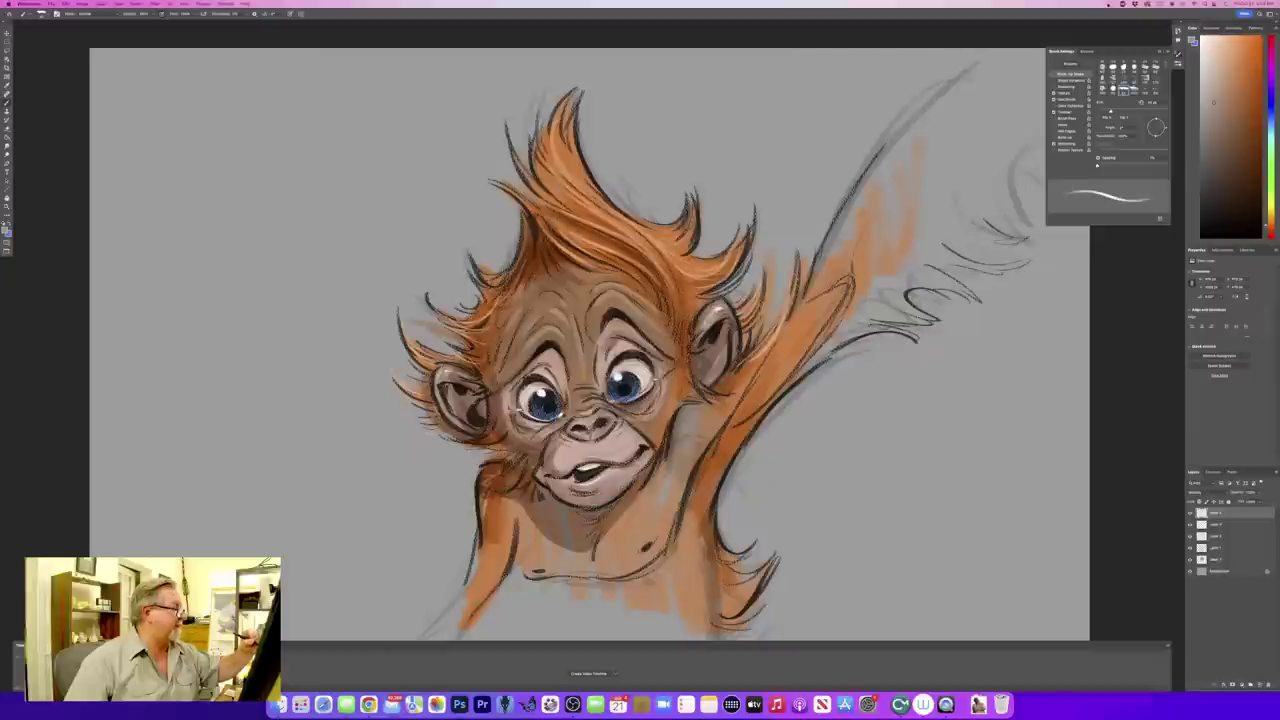
drag(584, 198, 637, 237)
drag(636, 241, 673, 291)
drag(743, 247, 690, 293)
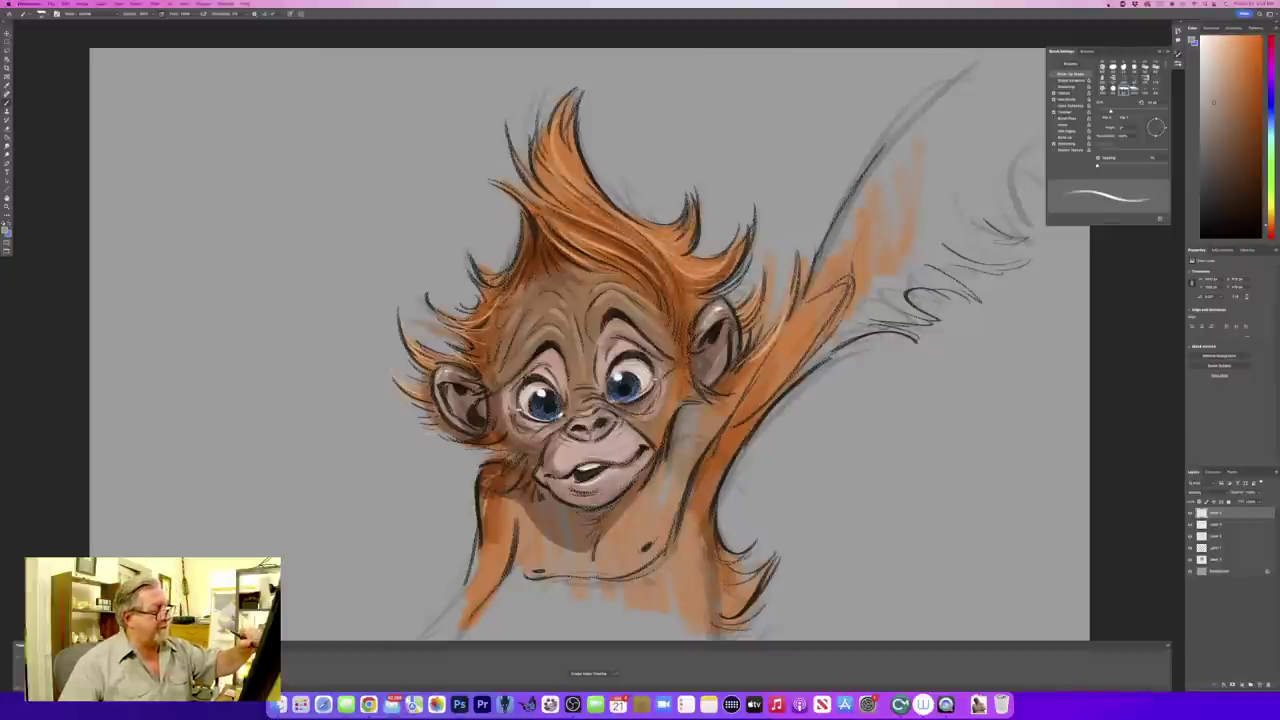
- Shade the underside of the raised arm down the torso, the upper chest, and the fur below the opposite ear
drag(830, 303, 797, 361)
mouse_move(831, 316)
mouse_down()
mouse_move(734, 422)
mouse_move(672, 620)
mouse_up()
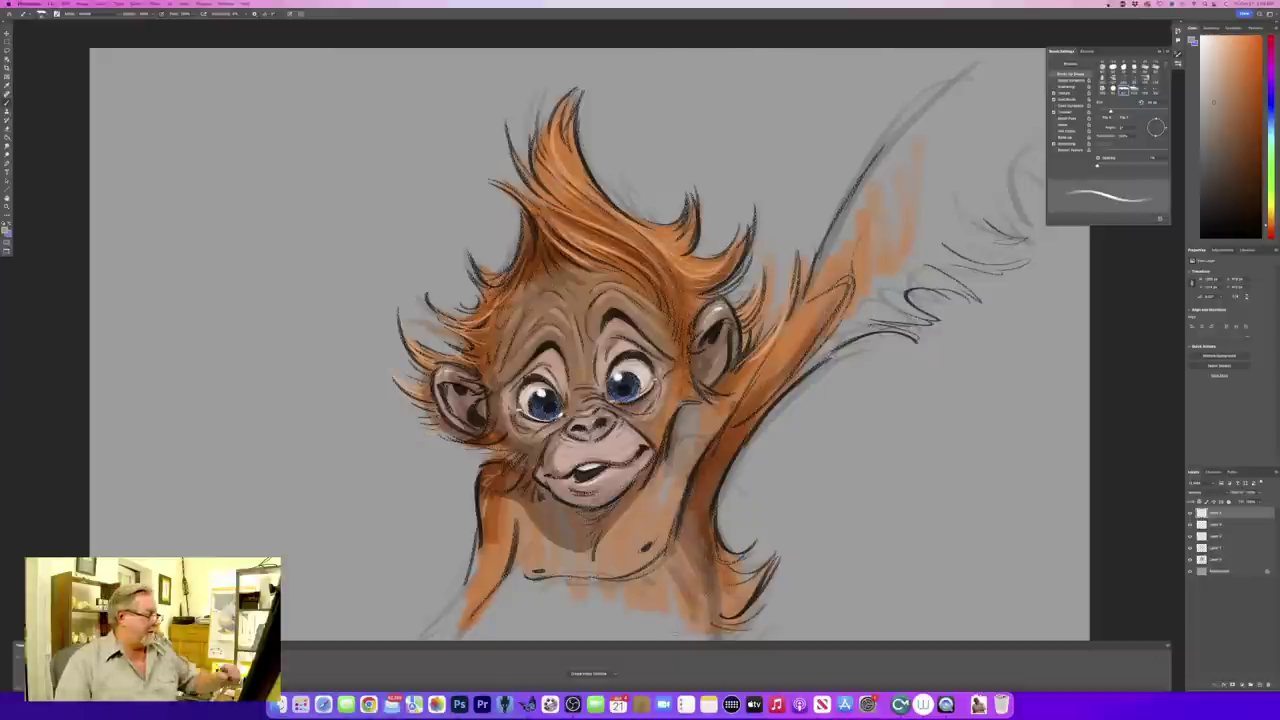
drag(636, 499, 606, 539)
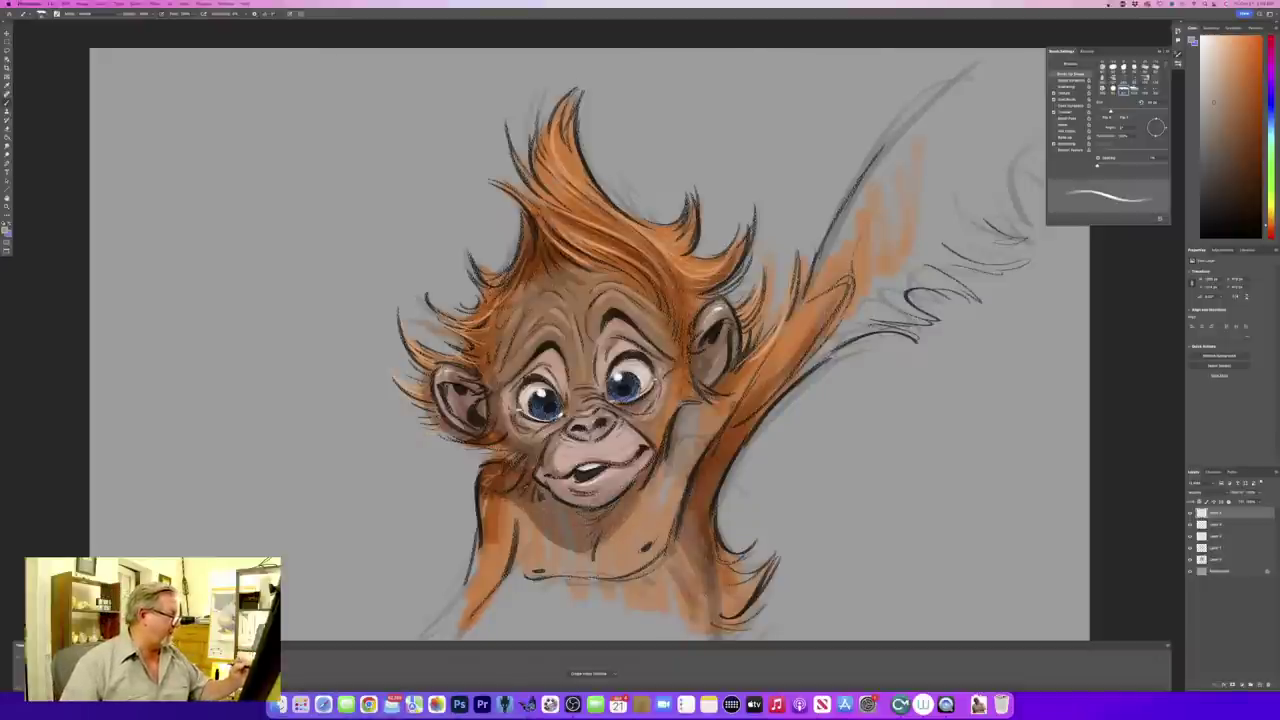
drag(516, 436, 477, 469)
drag(452, 443, 485, 469)
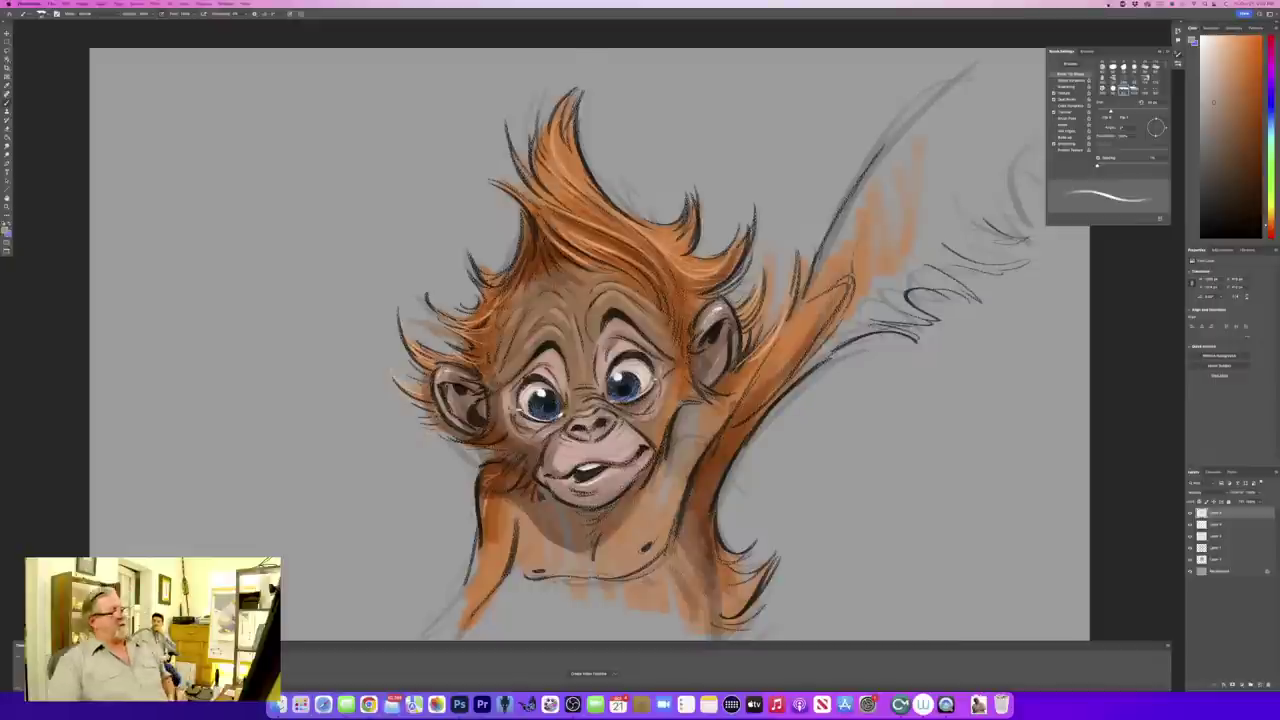
- Add a new layer directly above the Background layer and set the foreground color to a light purple
click(1218, 572)
click(1259, 686)
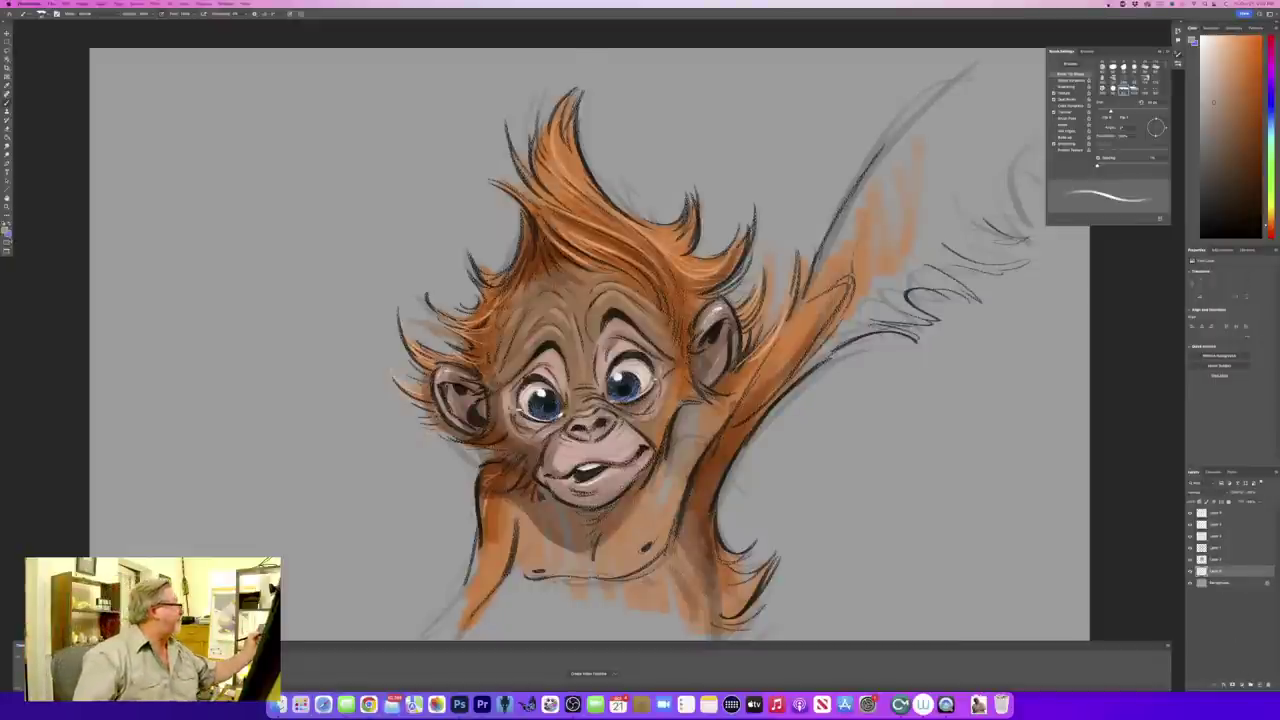
click(5, 230)
click(744, 358)
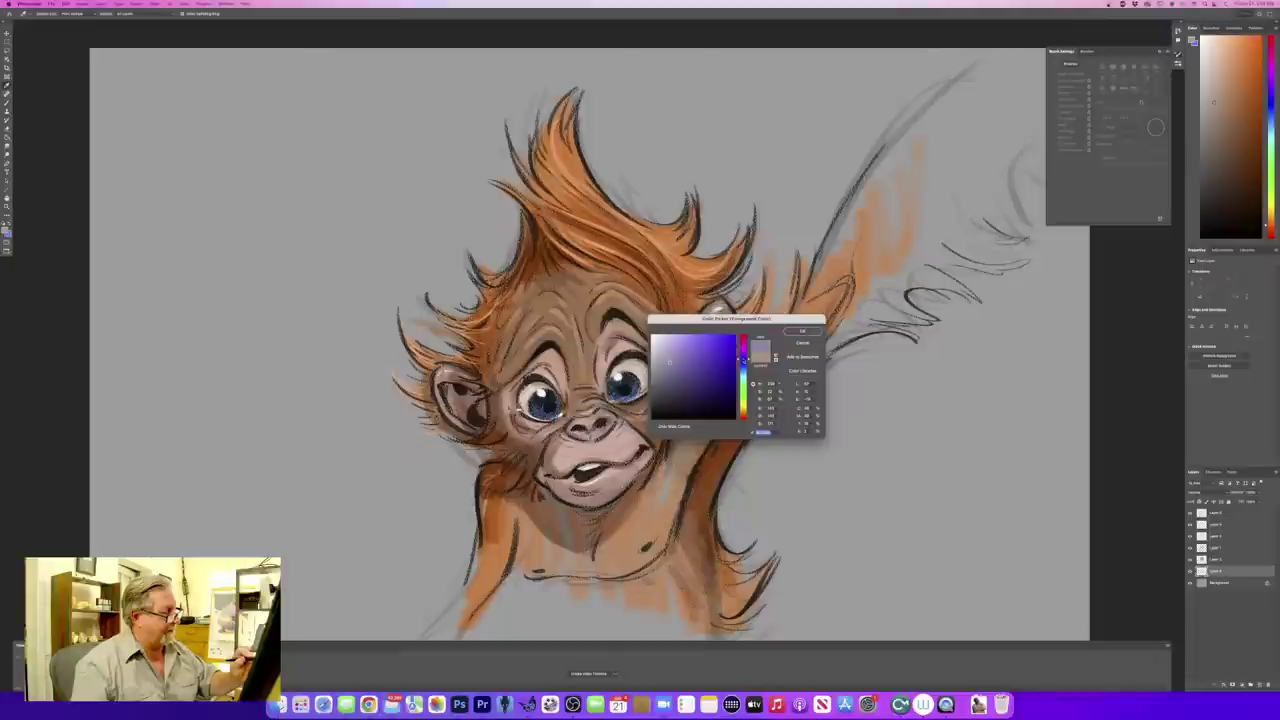
click(802, 331)
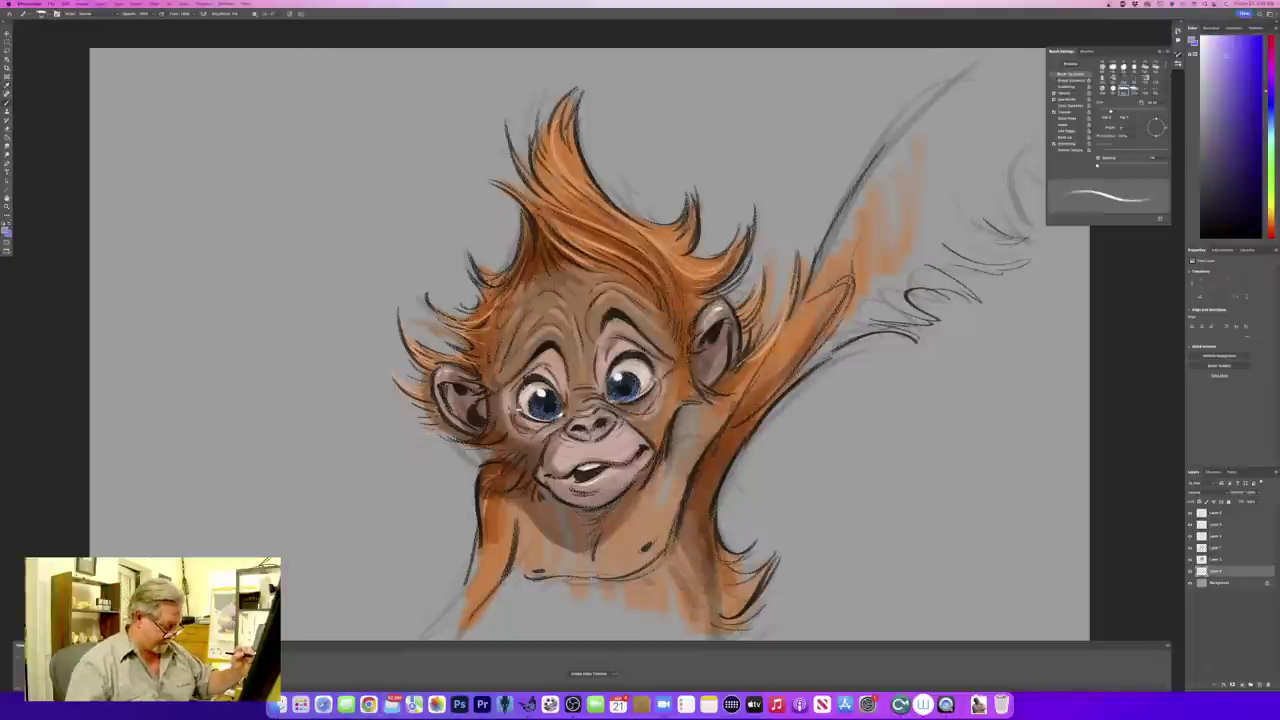
- Enlarge the brush and paint purple background strokes behind the hair and between the head and the raised arm
key(])
key(])
mouse_move(499, 262)
mouse_down()
mouse_move(504, 220)
mouse_move(486, 215)
mouse_move(397, 232)
mouse_move(391, 245)
mouse_move(359, 230)
mouse_up()
mouse_move(404, 222)
mouse_down()
mouse_move(377, 158)
mouse_move(426, 210)
mouse_up()
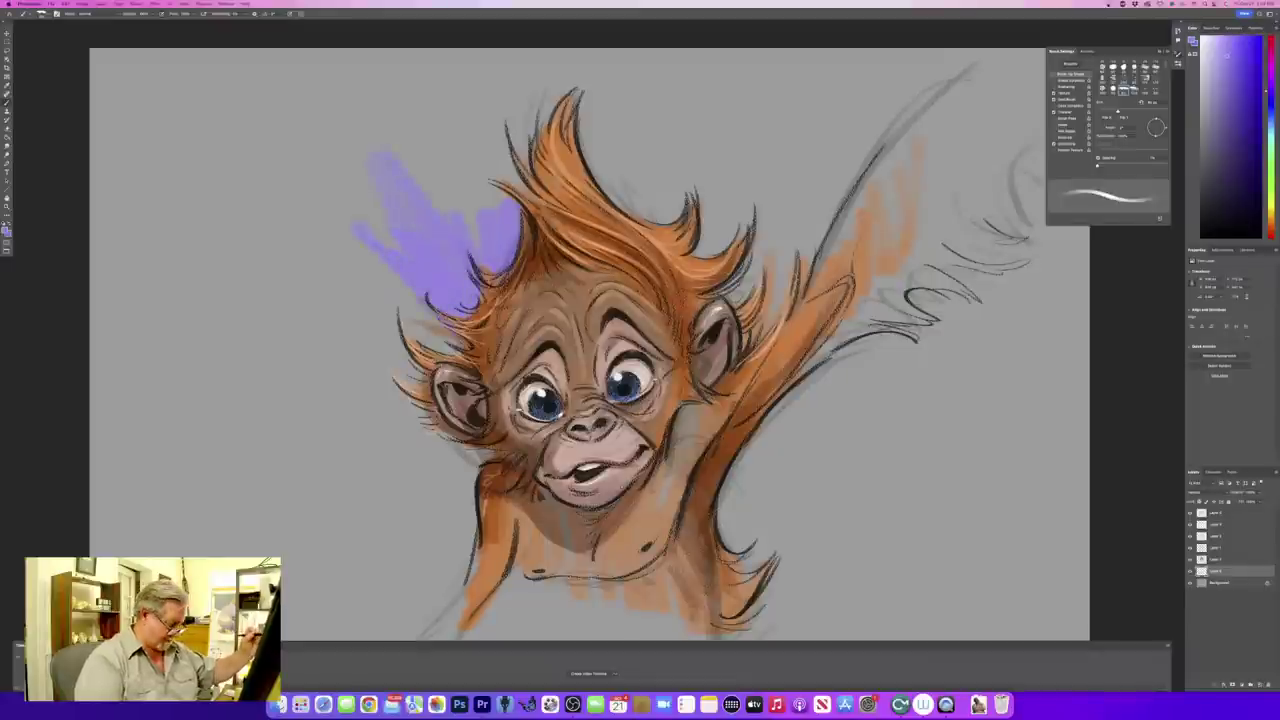
key(])
key(])
key(])
key(])
mouse_move(600, 145)
mouse_down()
mouse_move(645, 208)
mouse_move(795, 220)
mouse_move(770, 292)
mouse_up()
drag(752, 250, 778, 316)
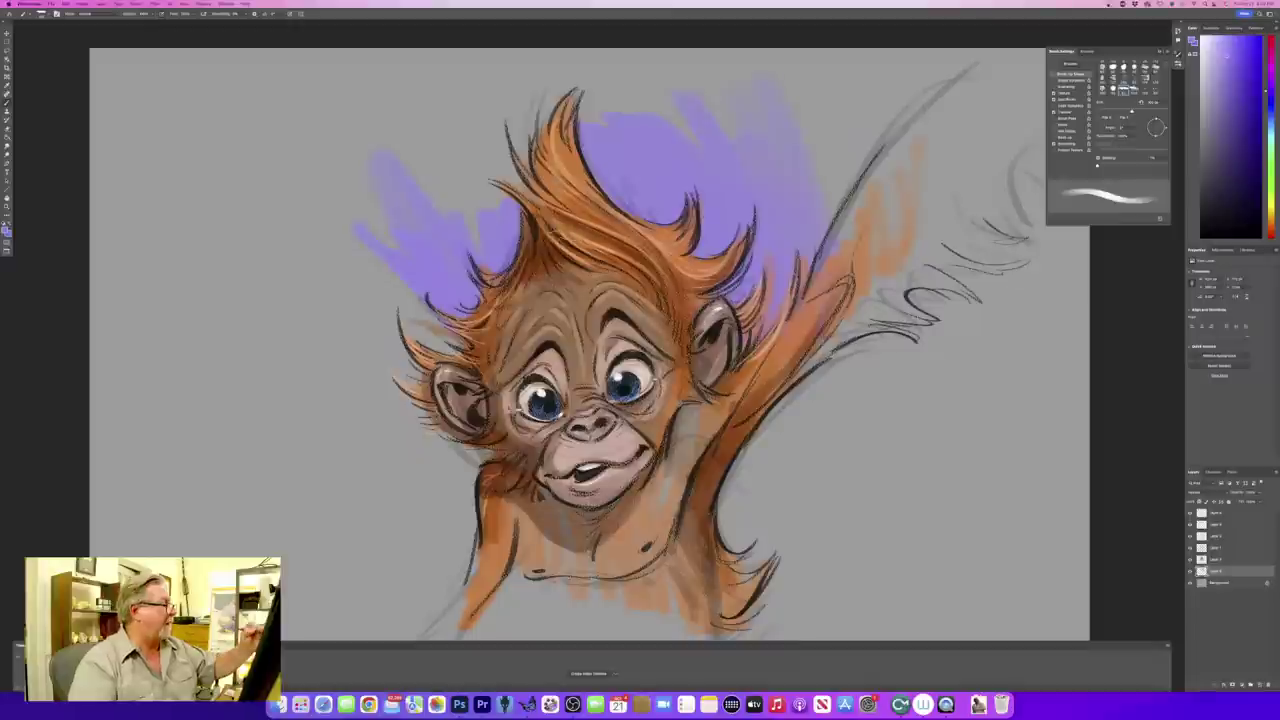
- Extend the purple background around the hair tuft, the ear, and the shoulder on the lowered arm's side
drag(505, 126, 484, 205)
drag(445, 98, 470, 200)
drag(420, 130, 474, 232)
drag(440, 346, 364, 312)
mouse_move(364, 350)
mouse_down()
mouse_move(415, 380)
mouse_move(474, 462)
mouse_up()
mouse_move(474, 462)
mouse_down()
mouse_move(376, 425)
mouse_move(470, 560)
mouse_up()
drag(455, 435, 288, 565)
drag(388, 335, 305, 410)
drag(390, 295, 280, 198)
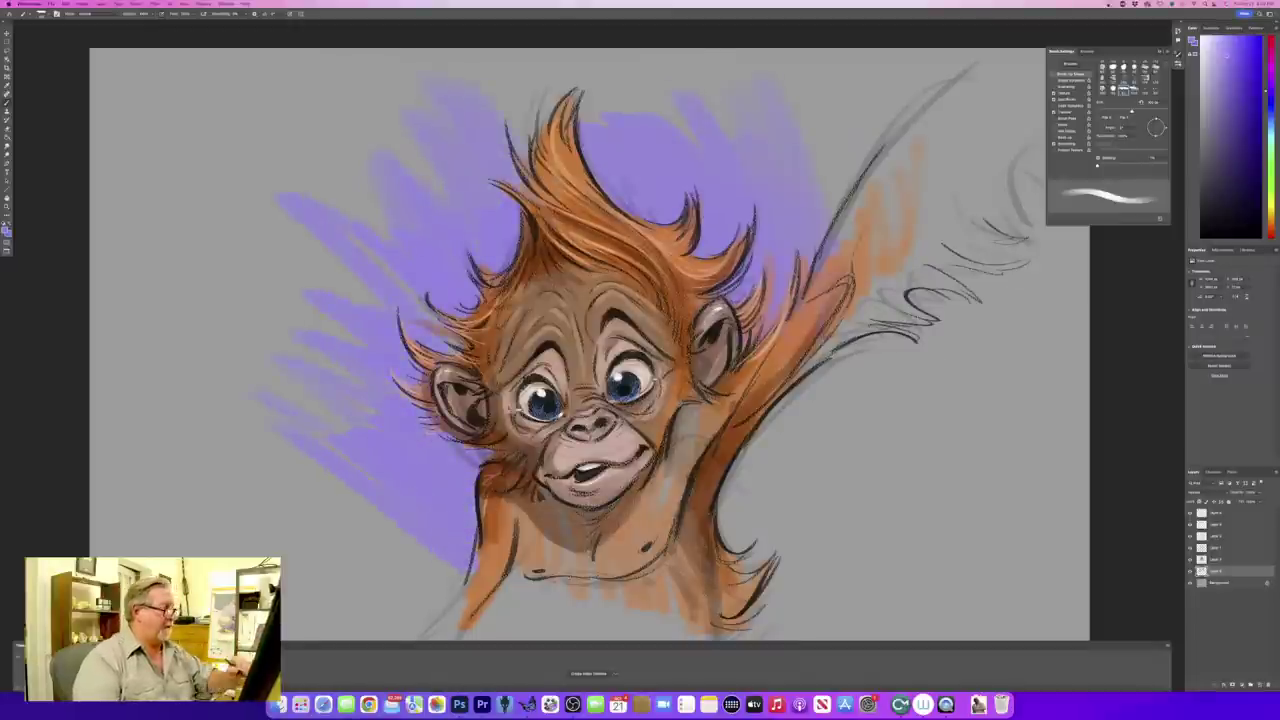
- Paint purple background strokes beneath the raised arm, beside the torso, and outside the lowered arm
drag(765, 468, 722, 565)
mouse_move(762, 505)
mouse_down()
mouse_move(790, 420)
mouse_move(868, 350)
mouse_move(912, 345)
mouse_move(952, 474)
mouse_up()
drag(836, 500, 836, 580)
drag(796, 515, 796, 620)
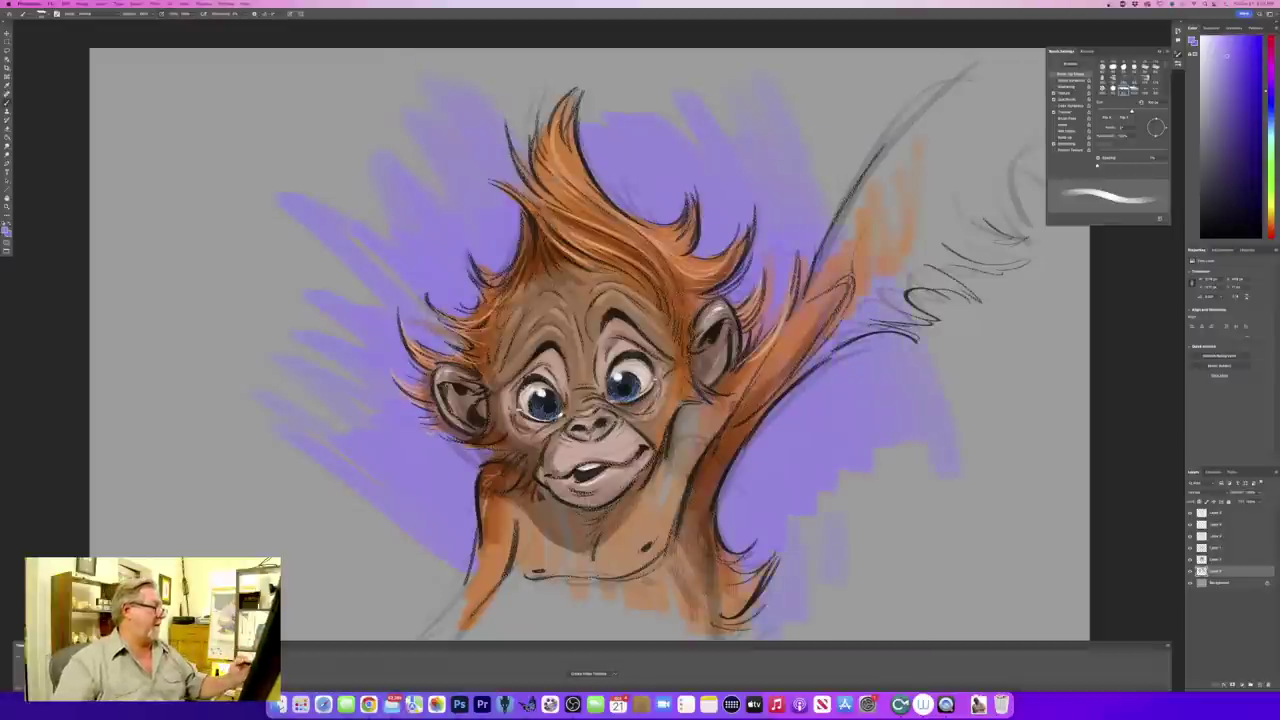
drag(432, 512, 316, 590)
- Examine the whole composition and the portrait up close against the purple background
key(super+minus)
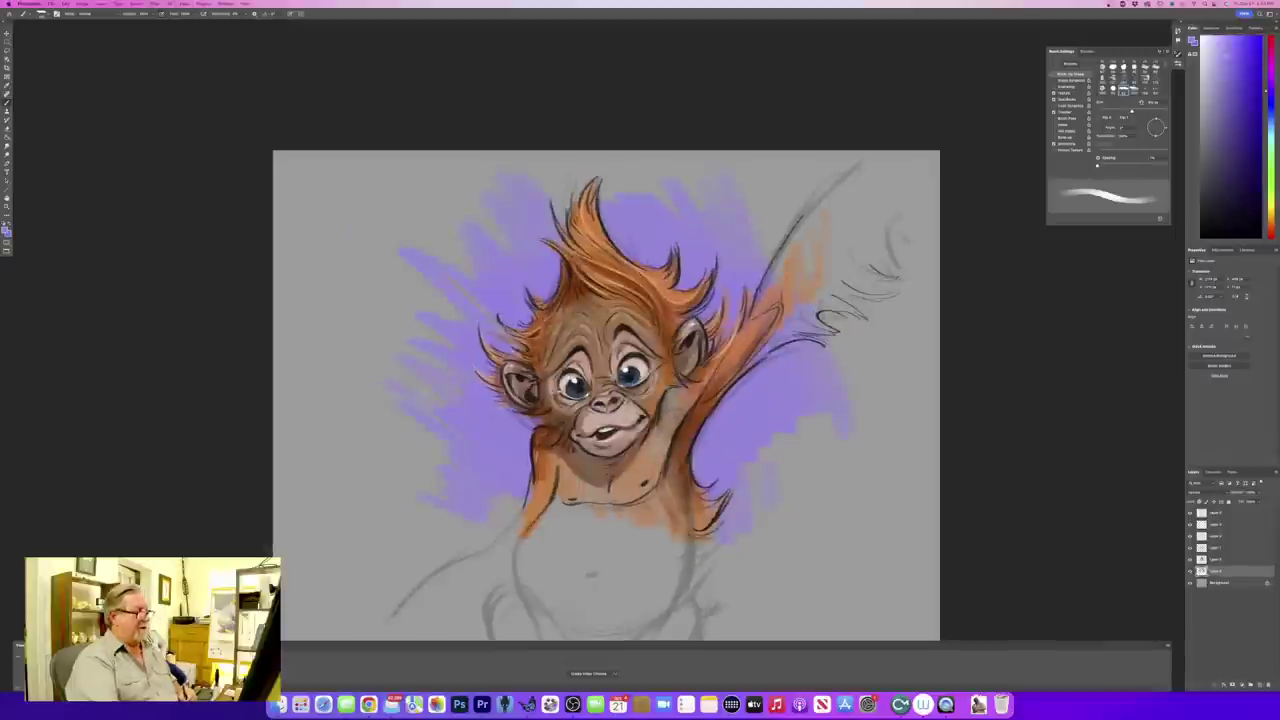
key(super+minus)
key(super+plus)
key(super+plus)
key(super+plus)
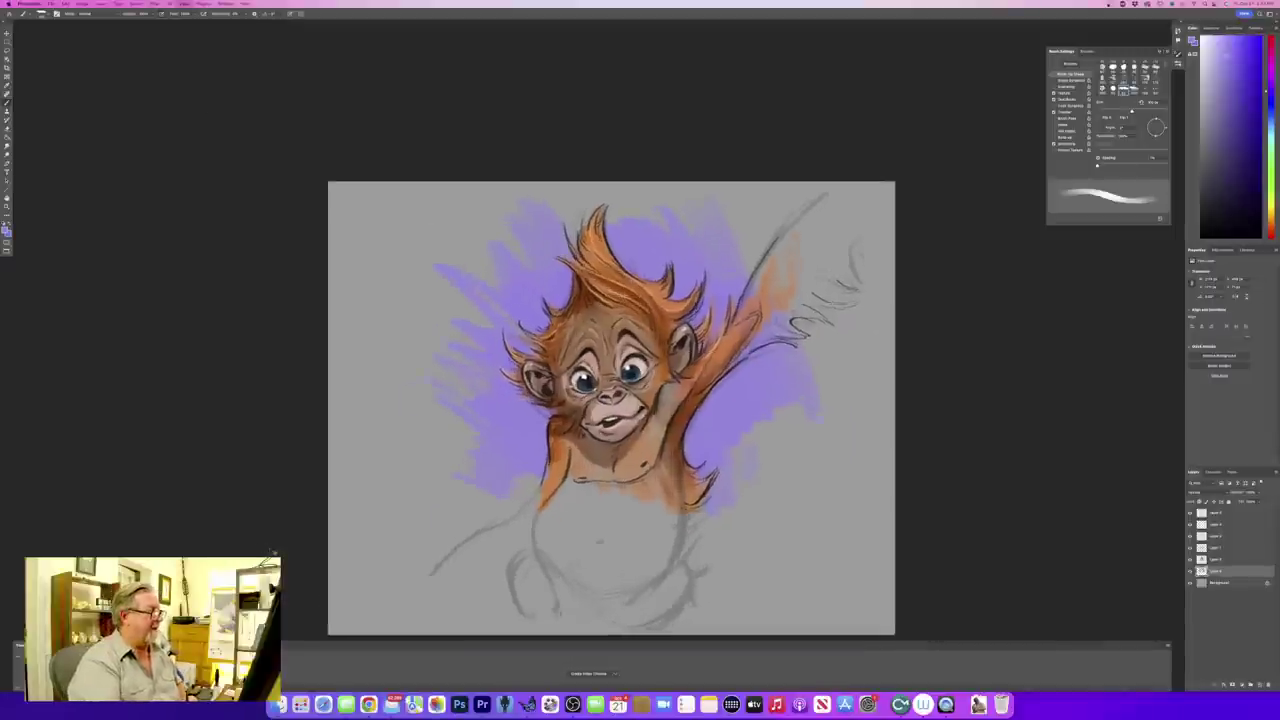
key(super+0)
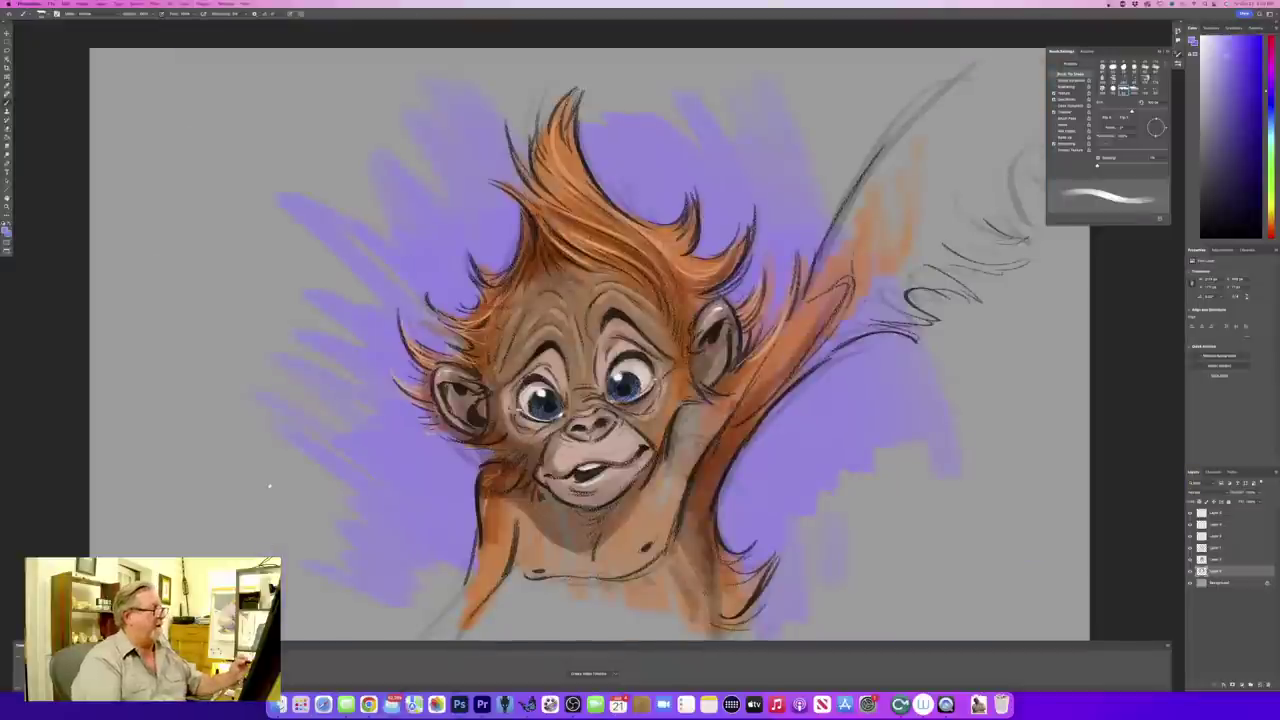
drag(269, 486, 265, 463)
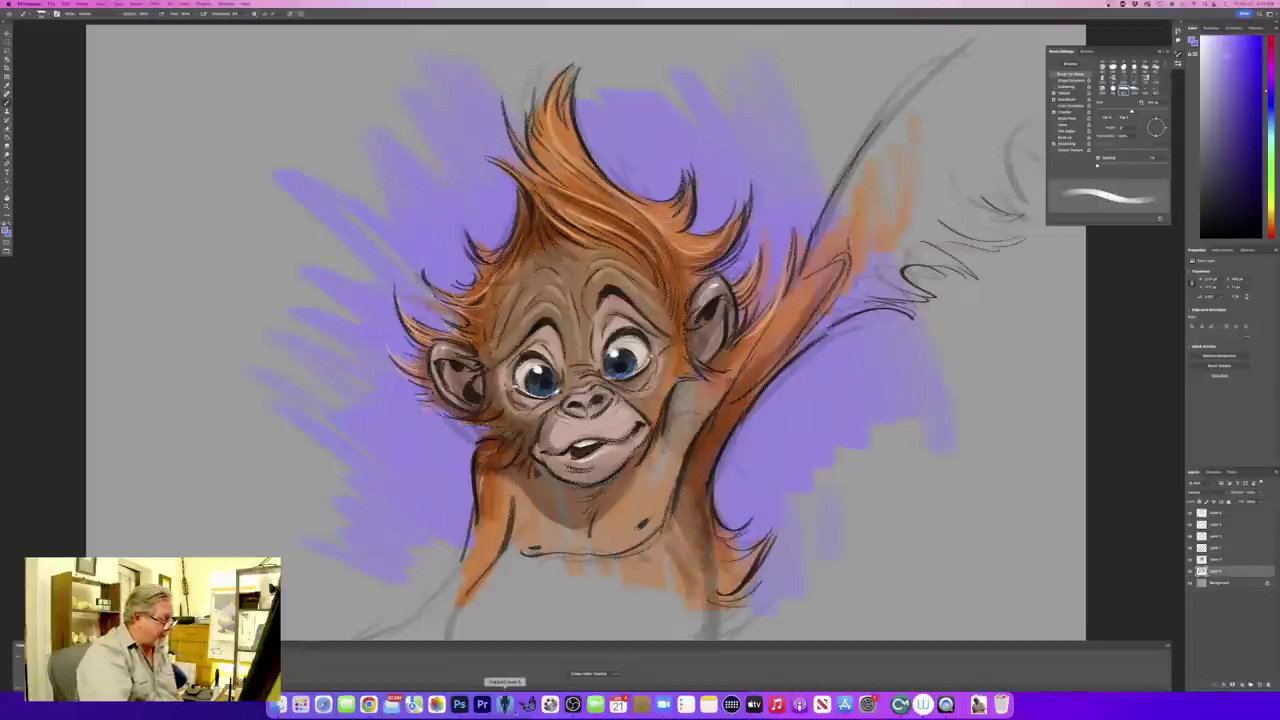
- Switch to TVPaint Animation
click(527, 704)
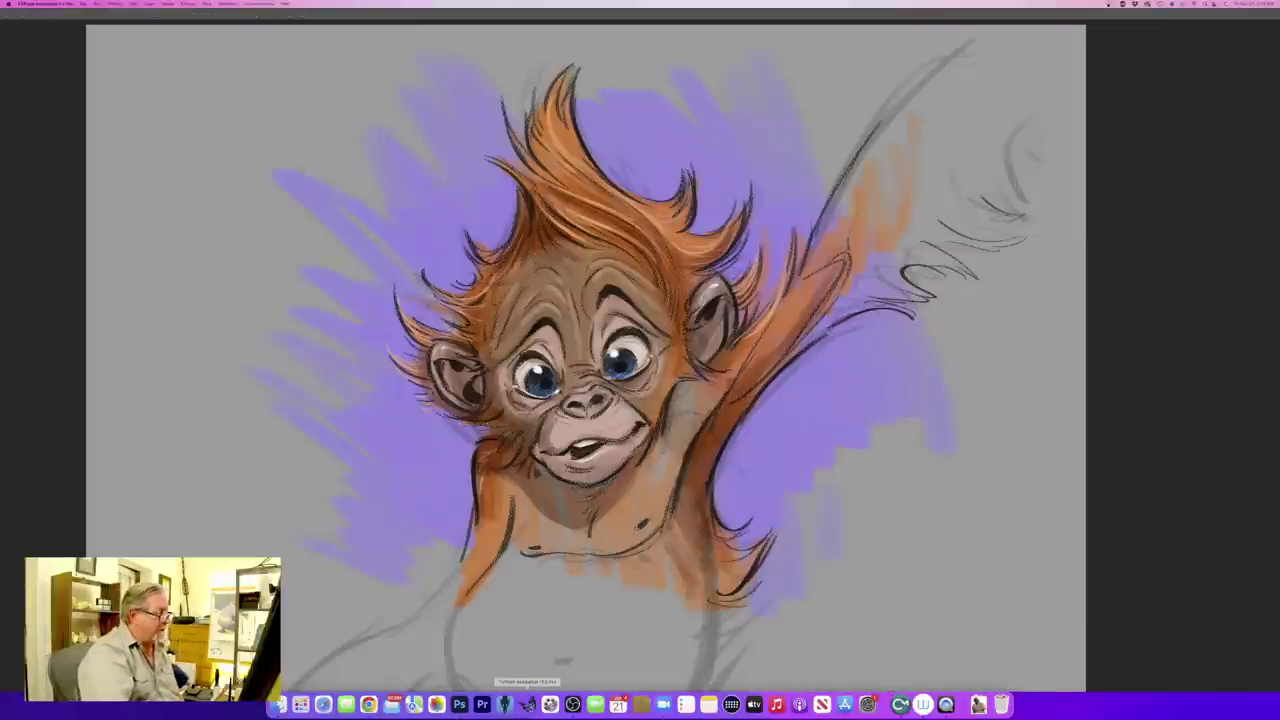